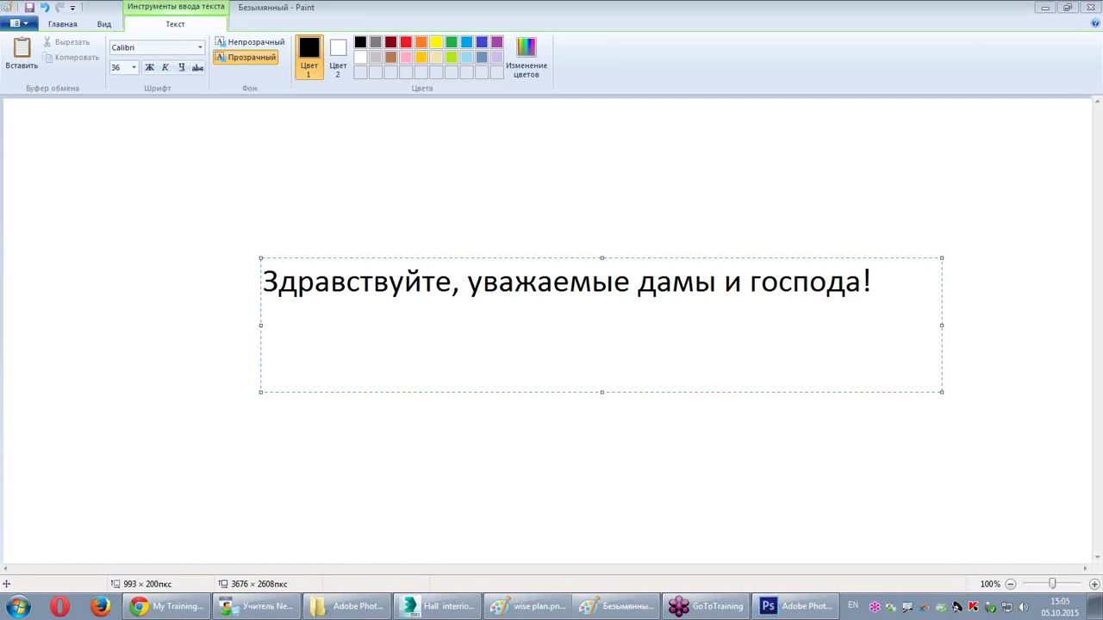
Step: Render the dining hall from the maximized PhysCamera001 view at 900 x 675
{"action": "key", "text": "alt+shift"}
{"action": "left_click", "coordinate": [455, 611]}
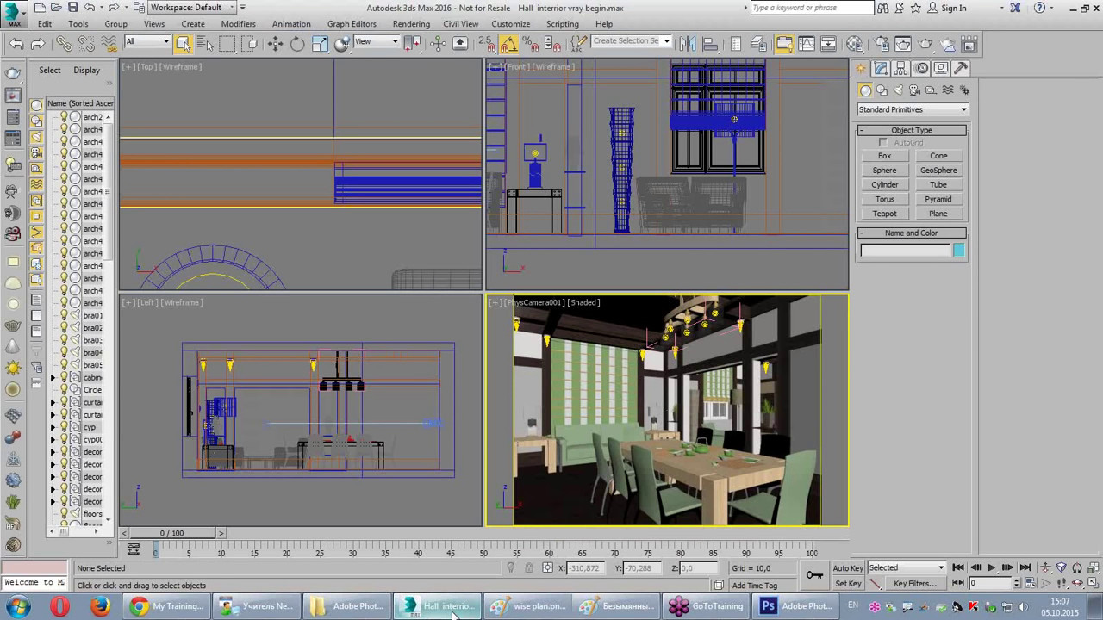
{"action": "left_click", "coordinate": [1091, 586]}
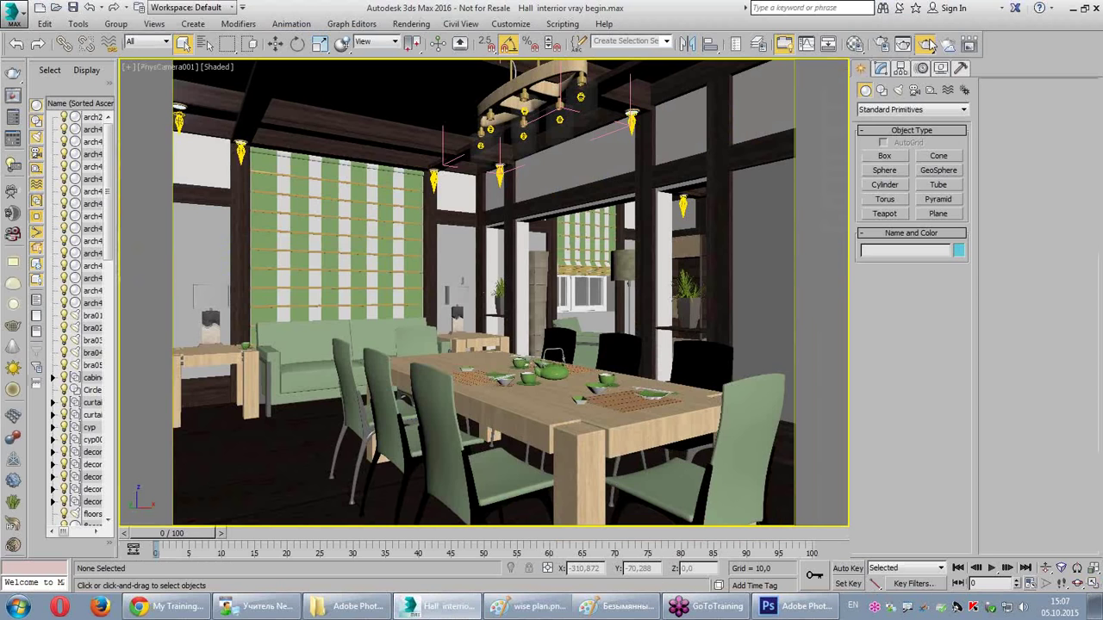
{"action": "left_click", "coordinate": [927, 45]}
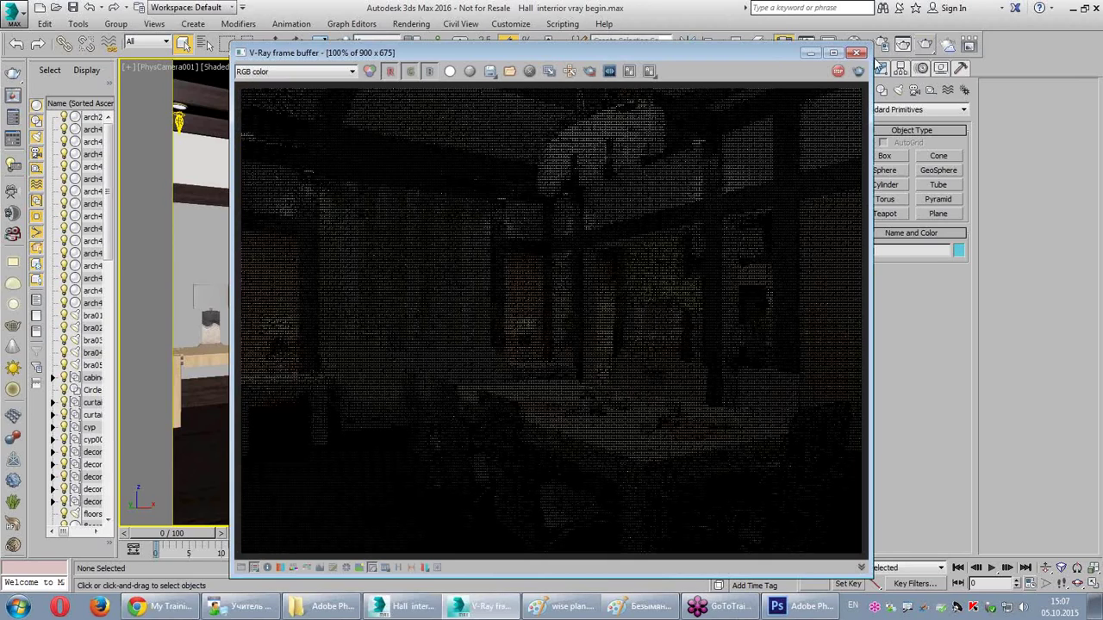
{"action": "left_click_drag", "start_coordinate": [689, 52], "coordinate": [589, 44]}
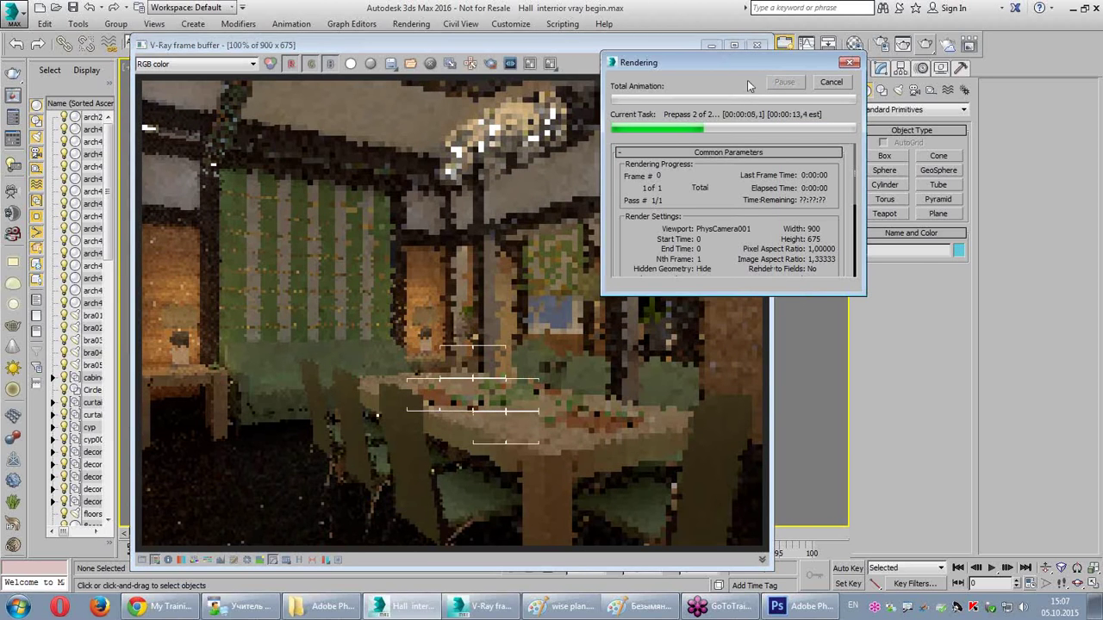
{"action": "left_click_drag", "start_coordinate": [728, 62], "coordinate": [855, 61]}
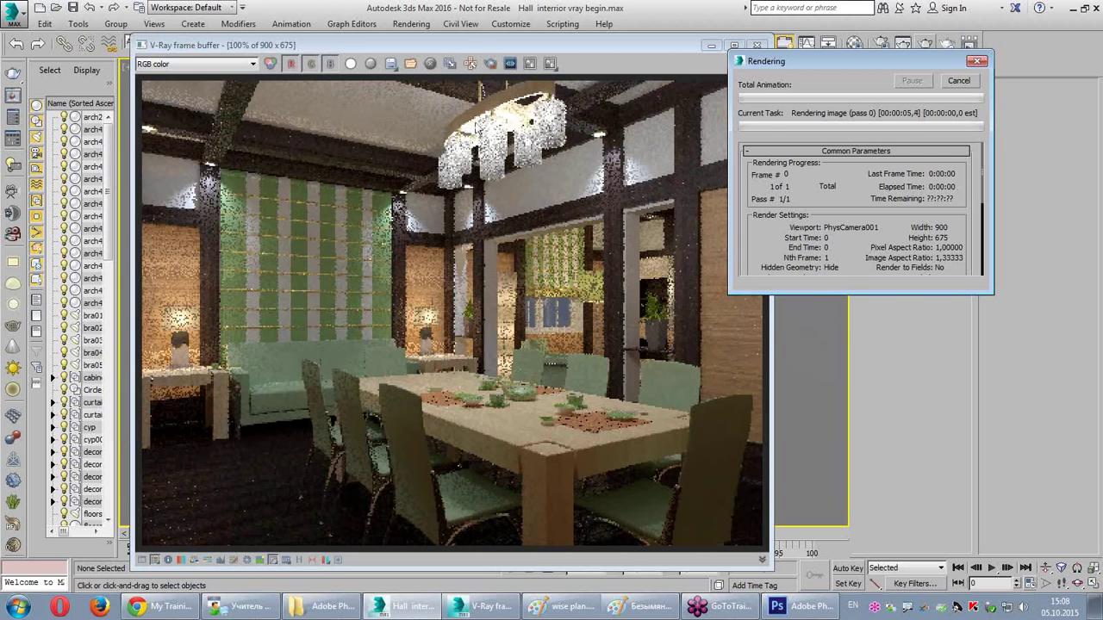
Step: Zoom in and out on the finished dining hall render in the V-Ray frame buffer
{"action": "left_click", "coordinate": [456, 112]}
{"action": "scroll", "coordinate": [478, 116], "scroll_direction": "up", "scroll_amount": 2}
{"action": "scroll", "coordinate": [440, 202], "scroll_direction": "down", "scroll_amount": 2}
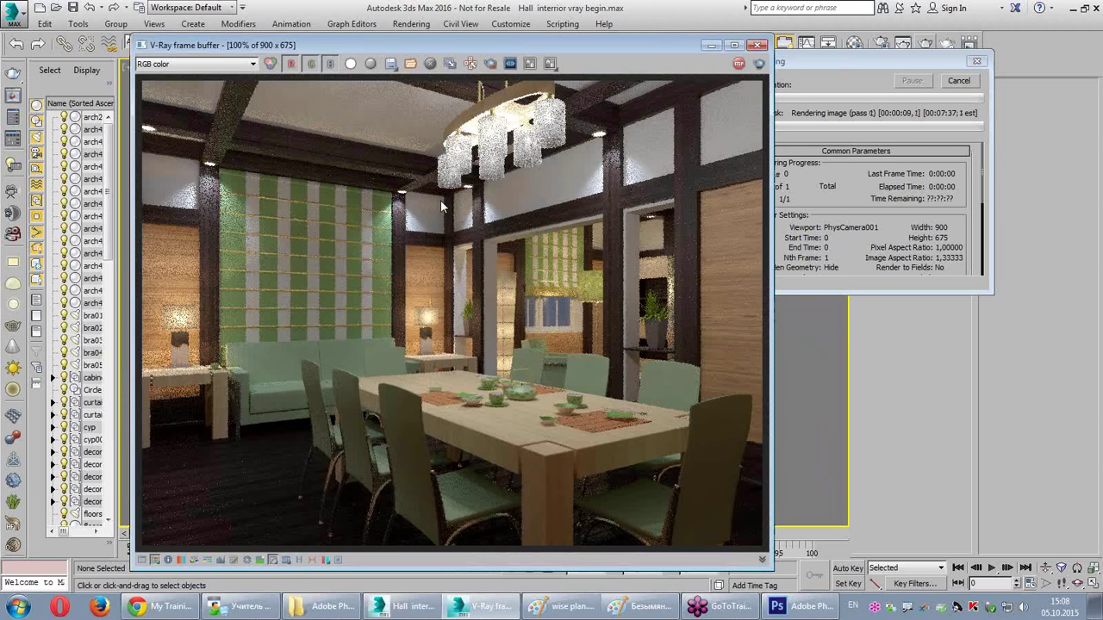
{"action": "scroll", "coordinate": [552, 317], "scroll_direction": "up", "scroll_amount": 2}
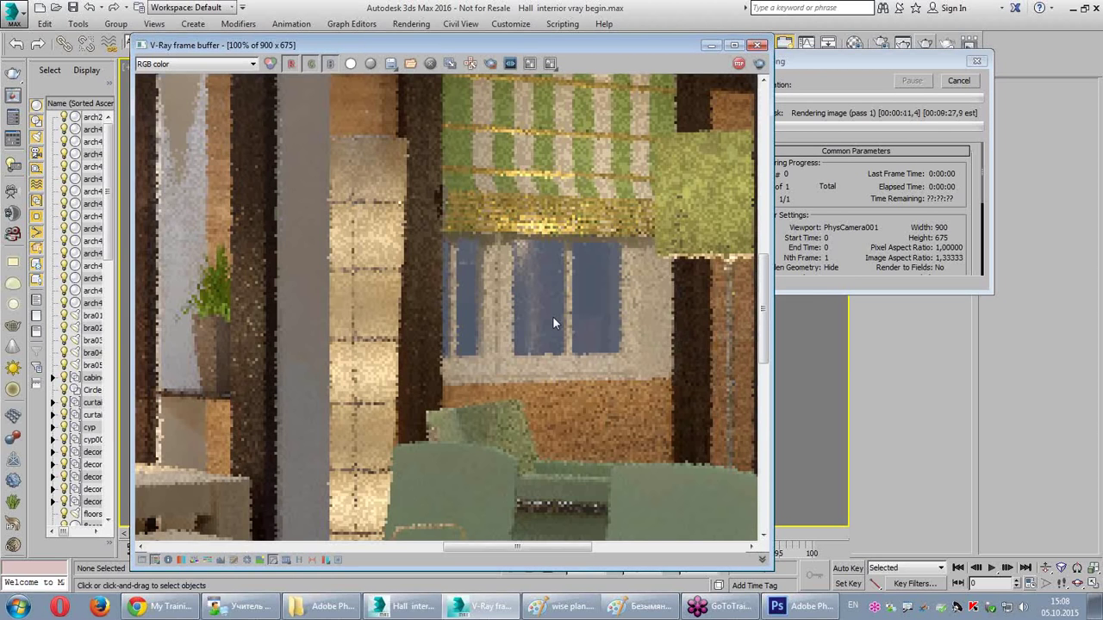
{"action": "scroll", "coordinate": [552, 317], "scroll_direction": "down", "scroll_amount": 1}
{"action": "scroll", "coordinate": [554, 323], "scroll_direction": "down", "scroll_amount": 1}
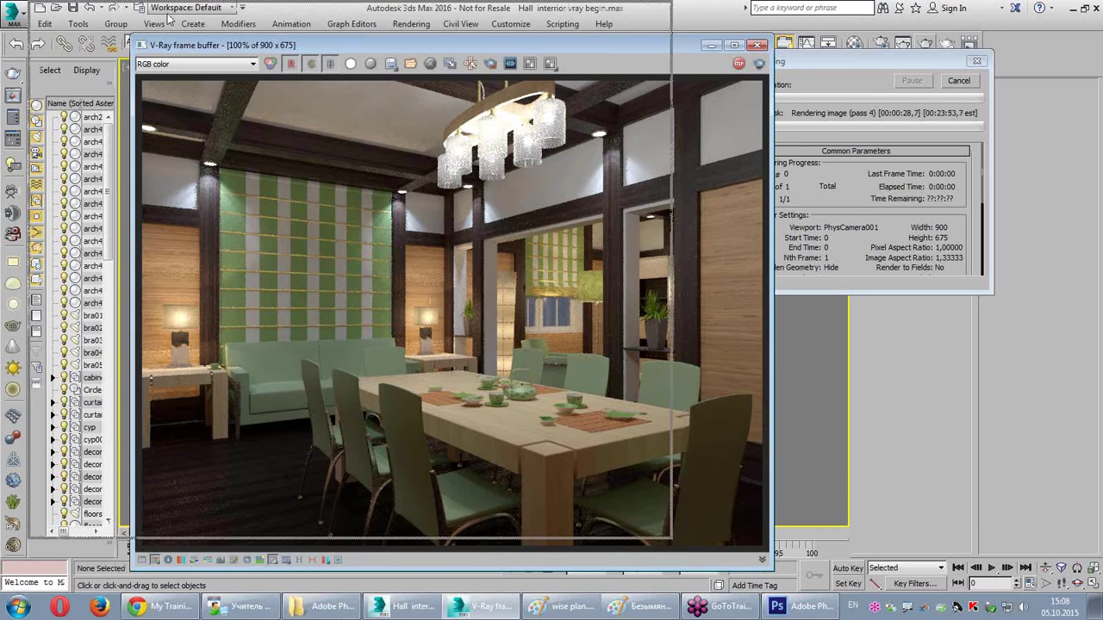
Step: Enable Exposure in the colour corrections and test Highlight Burn values such as 0.88
{"action": "left_click_drag", "start_coordinate": [262, 50], "coordinate": [161, 17]}
{"action": "left_click", "coordinate": [39, 527]}
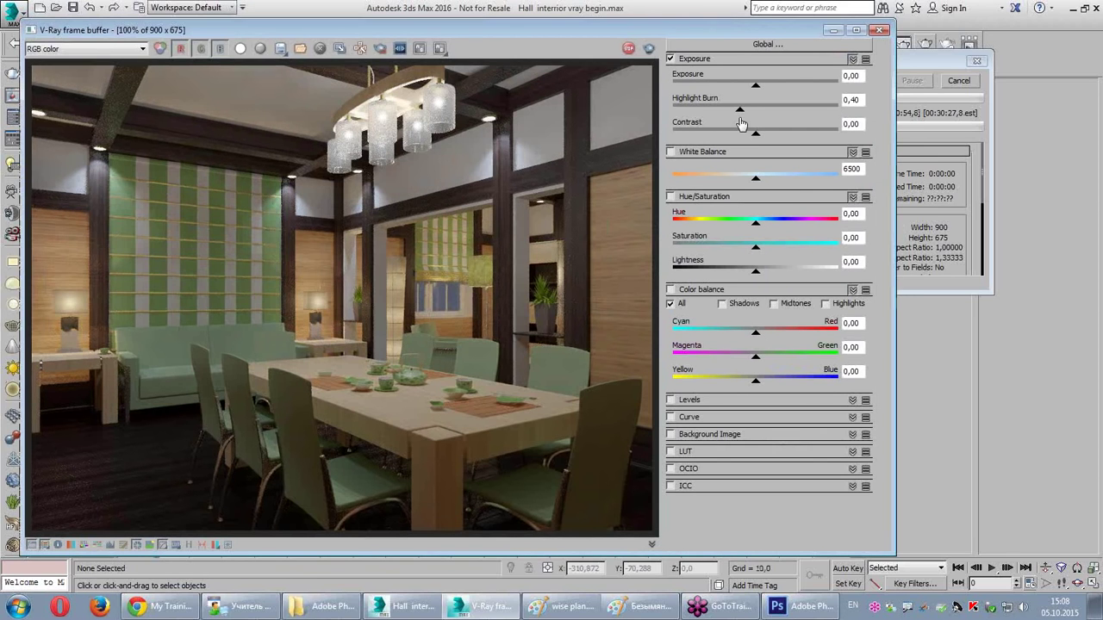
{"action": "left_click_drag", "start_coordinate": [740, 122], "coordinate": [779, 130]}
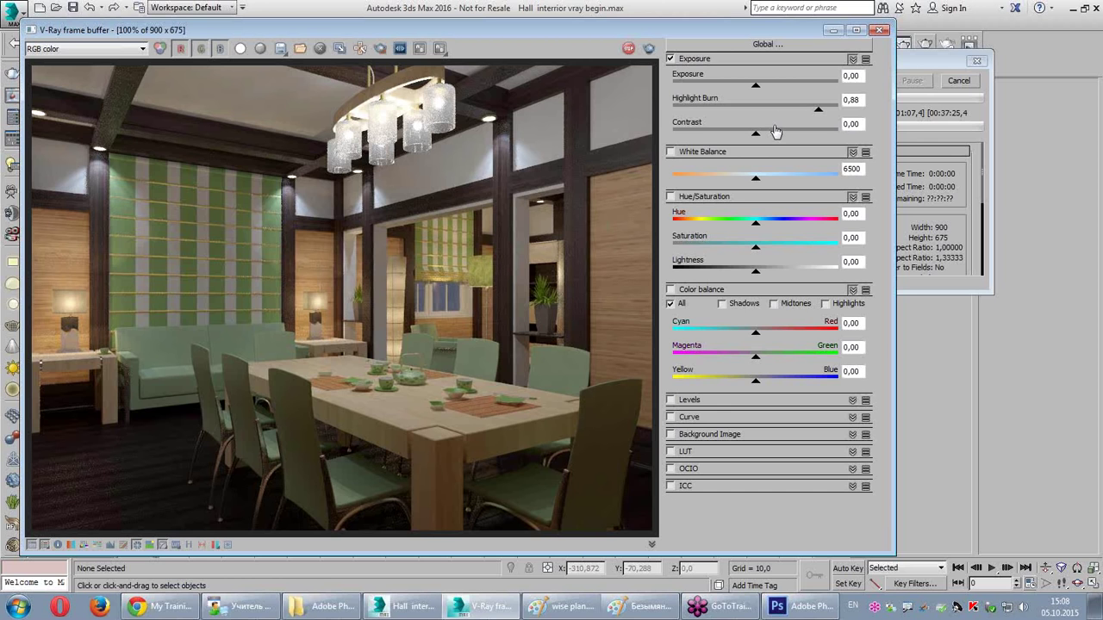
{"action": "left_click_drag", "start_coordinate": [775, 131], "coordinate": [702, 119]}
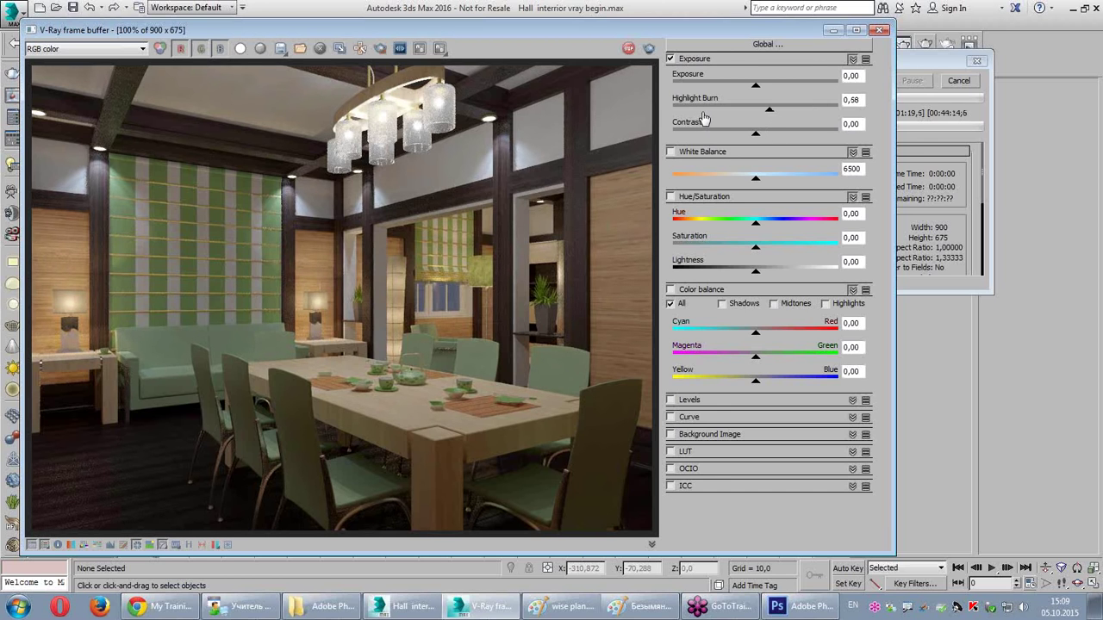
{"action": "mouse_move", "coordinate": [769, 111]}
{"action": "left_mouse_down"}
{"action": "mouse_move", "coordinate": [710, 112]}
{"action": "mouse_move", "coordinate": [835, 112]}
{"action": "left_mouse_up"}
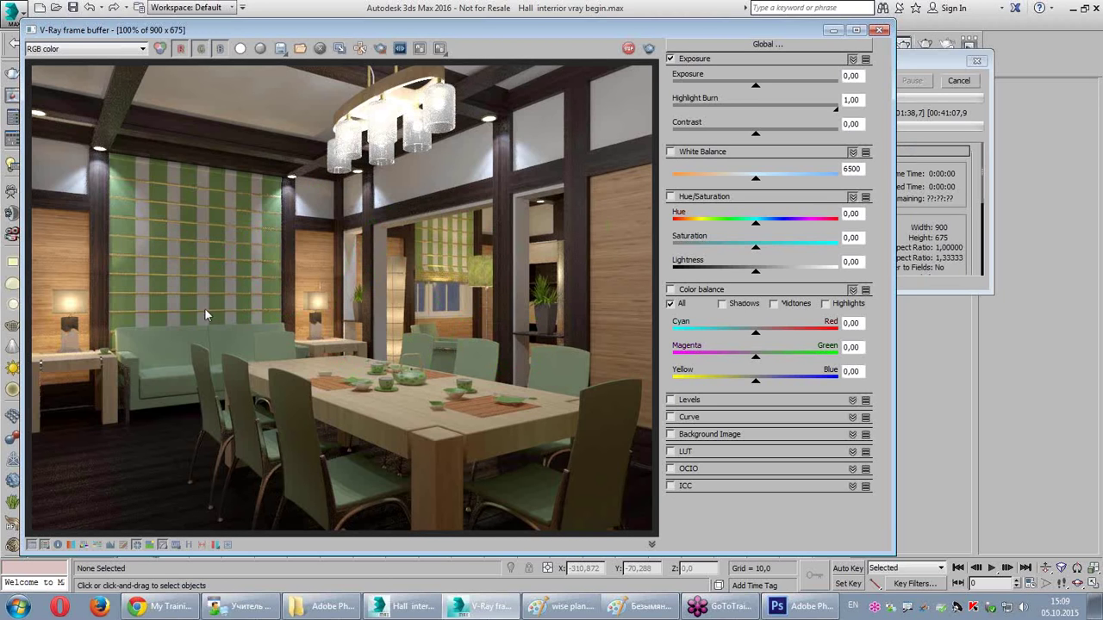
Step: Draw green explanatory annotation marks over the render around the table
{"action": "mouse_move", "coordinate": [205, 315]}
{"action": "left_mouse_down"}
{"action": "mouse_move", "coordinate": [204, 330]}
{"action": "mouse_move", "coordinate": [215, 320]}
{"action": "left_mouse_up"}
{"action": "mouse_move", "coordinate": [339, 352]}
{"action": "left_mouse_down"}
{"action": "mouse_move", "coordinate": [318, 371]}
{"action": "mouse_move", "coordinate": [353, 387]}
{"action": "left_mouse_up"}
{"action": "left_click_drag", "start_coordinate": [383, 364], "coordinate": [382, 376]}
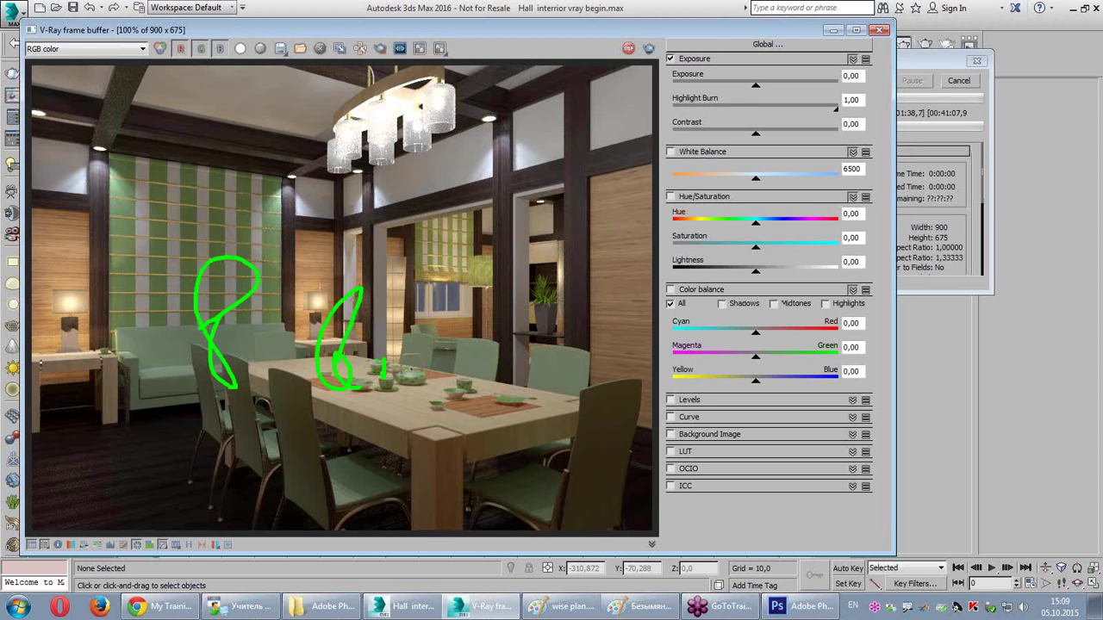
{"action": "left_click_drag", "start_coordinate": [413, 293], "coordinate": [442, 372]}
{"action": "left_click_drag", "start_coordinate": [390, 342], "coordinate": [451, 338]}
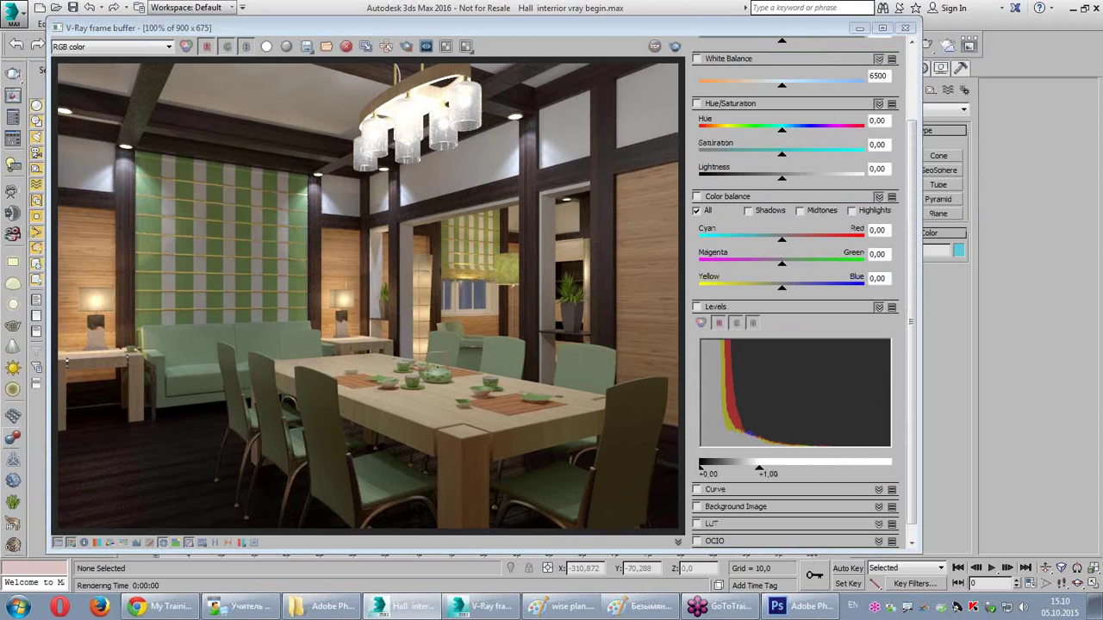
Step: Annotate the Levels histogram's white point and bright-value tail, then clear the marks
{"action": "left_click_drag", "start_coordinate": [759, 470], "coordinate": [755, 342]}
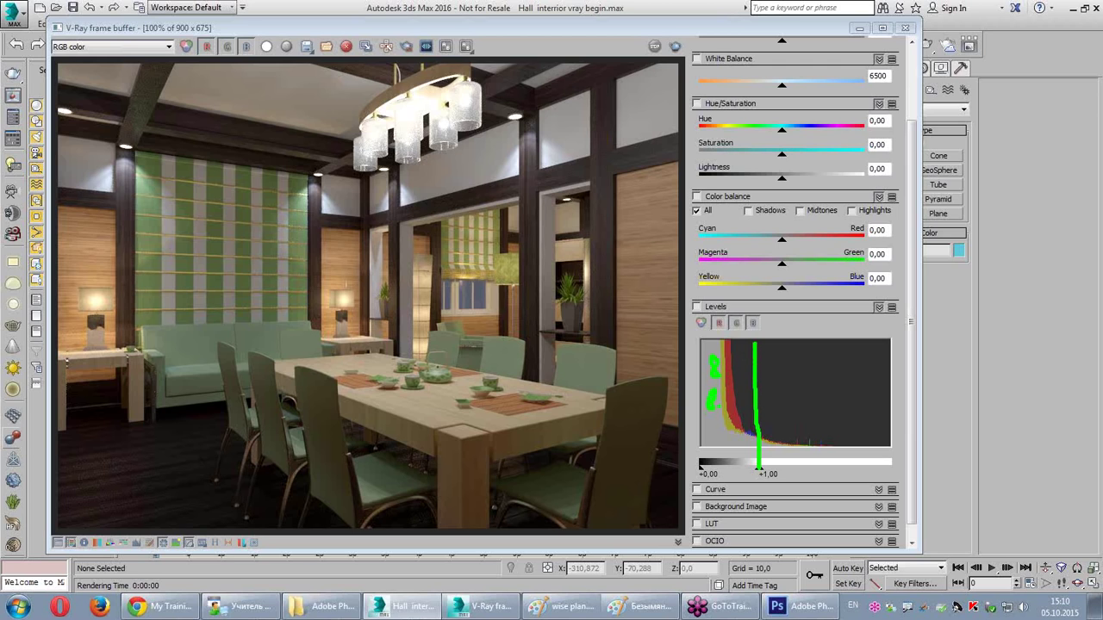
{"action": "mouse_move", "coordinate": [730, 380]}
{"action": "left_mouse_down"}
{"action": "mouse_move", "coordinate": [740, 405]}
{"action": "mouse_move", "coordinate": [741, 395]}
{"action": "left_mouse_up"}
{"action": "mouse_move", "coordinate": [770, 397]}
{"action": "left_mouse_down"}
{"action": "mouse_move", "coordinate": [867, 396]}
{"action": "mouse_move", "coordinate": [847, 416]}
{"action": "left_mouse_up"}
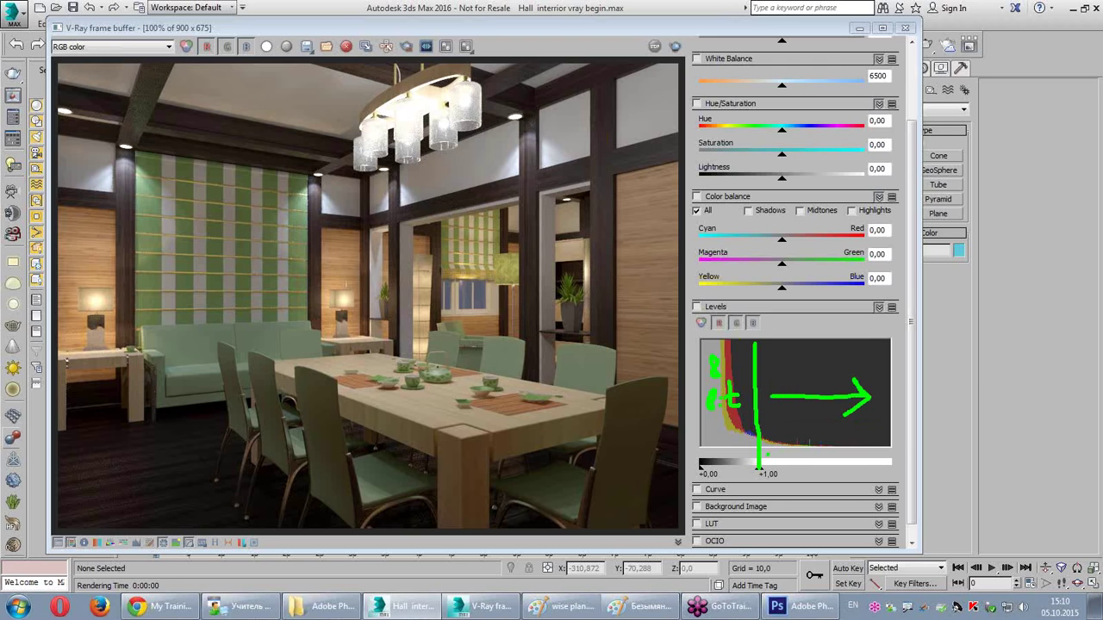
{"action": "mouse_move", "coordinate": [761, 425]}
{"action": "left_mouse_down"}
{"action": "mouse_move", "coordinate": [837, 425]}
{"action": "mouse_move", "coordinate": [820, 455]}
{"action": "mouse_move", "coordinate": [759, 456]}
{"action": "mouse_move", "coordinate": [761, 422]}
{"action": "mouse_move", "coordinate": [779, 422]}
{"action": "left_mouse_up"}
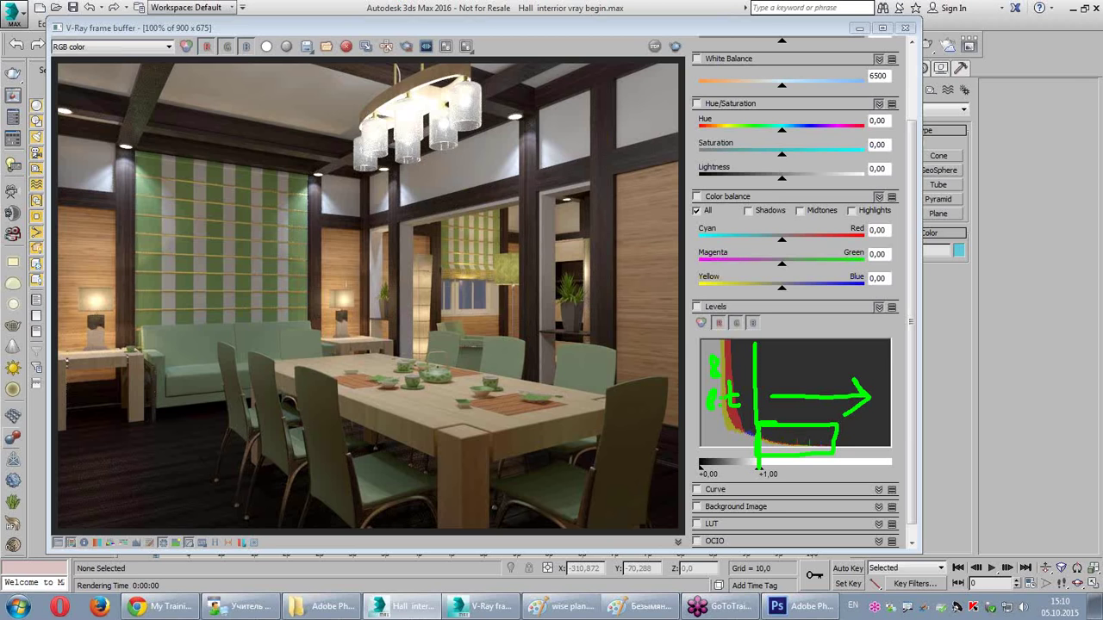
{"action": "key", "text": "Escape"}
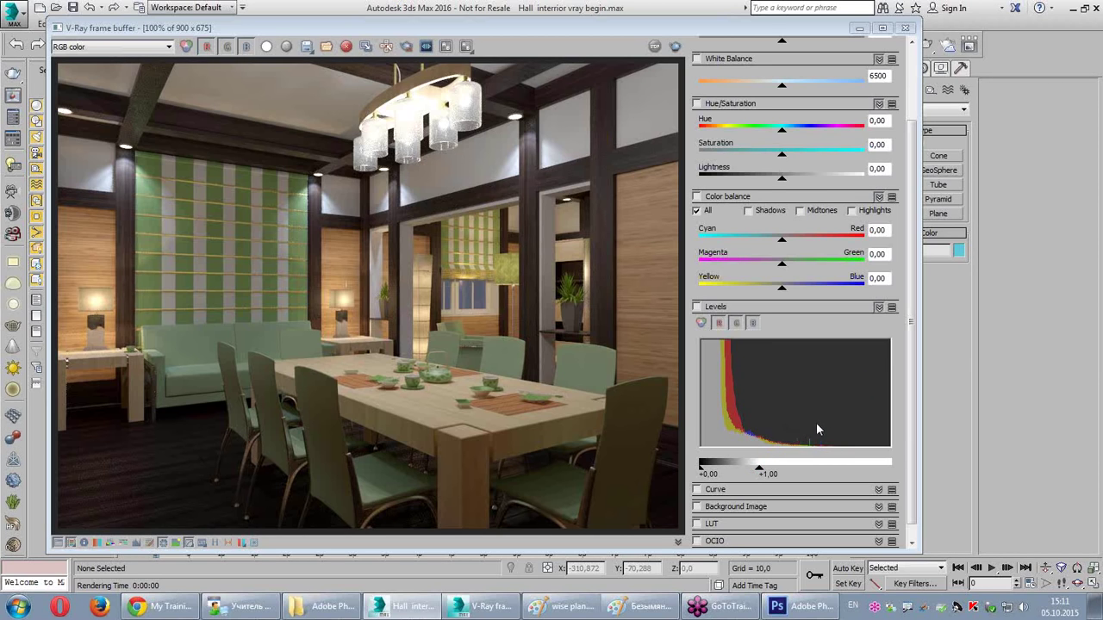
Step: Enable Levels with its white point near 1.35 and reset Highlight Burn to 1.00
{"action": "left_click", "coordinate": [696, 306]}
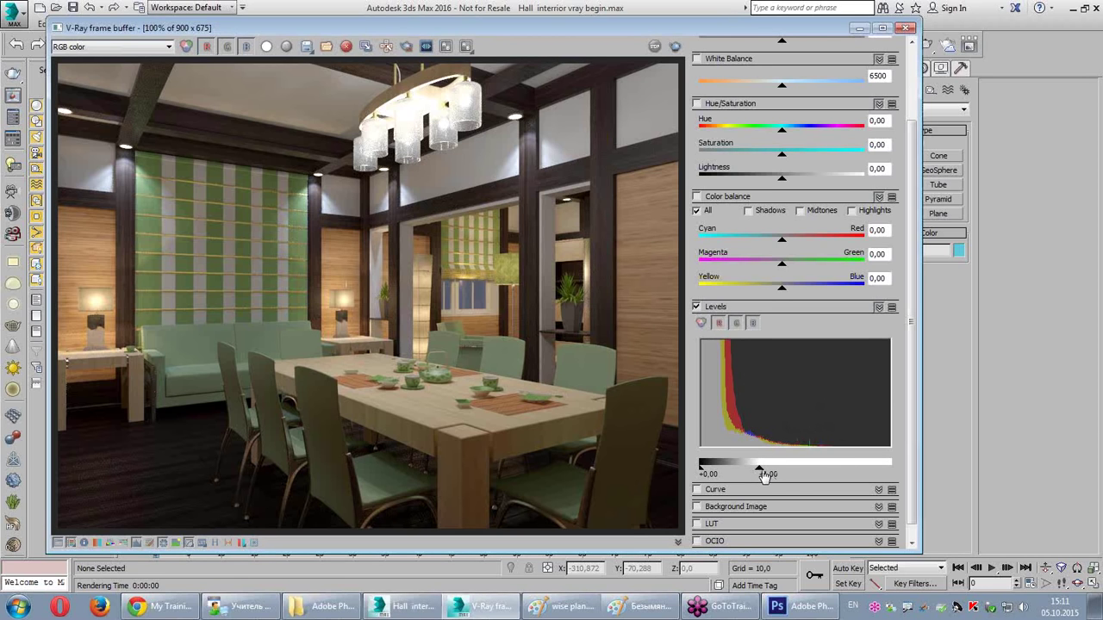
{"action": "mouse_move", "coordinate": [759, 470]}
{"action": "left_mouse_down"}
{"action": "mouse_move", "coordinate": [867, 473]}
{"action": "mouse_move", "coordinate": [770, 477]}
{"action": "left_mouse_up"}
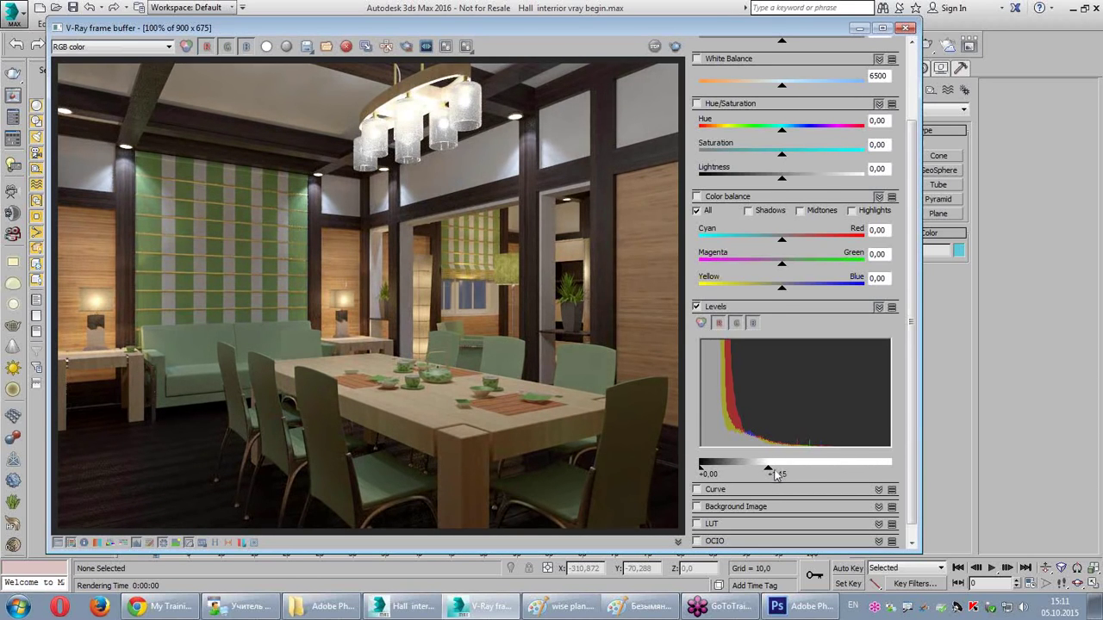
{"action": "mouse_move", "coordinate": [769, 477]}
{"action": "left_mouse_down"}
{"action": "mouse_move", "coordinate": [844, 474]}
{"action": "mouse_move", "coordinate": [770, 474]}
{"action": "mouse_move", "coordinate": [815, 474]}
{"action": "left_mouse_up"}
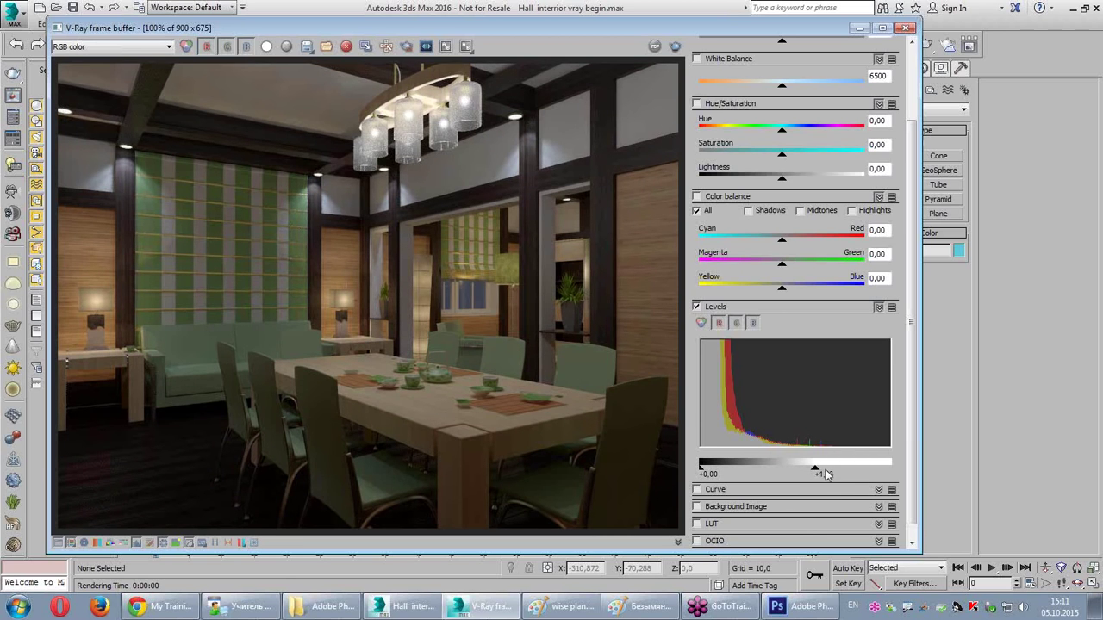
{"action": "mouse_move", "coordinate": [815, 472]}
{"action": "left_mouse_down"}
{"action": "mouse_move", "coordinate": [766, 475]}
{"action": "mouse_move", "coordinate": [778, 476]}
{"action": "left_mouse_up"}
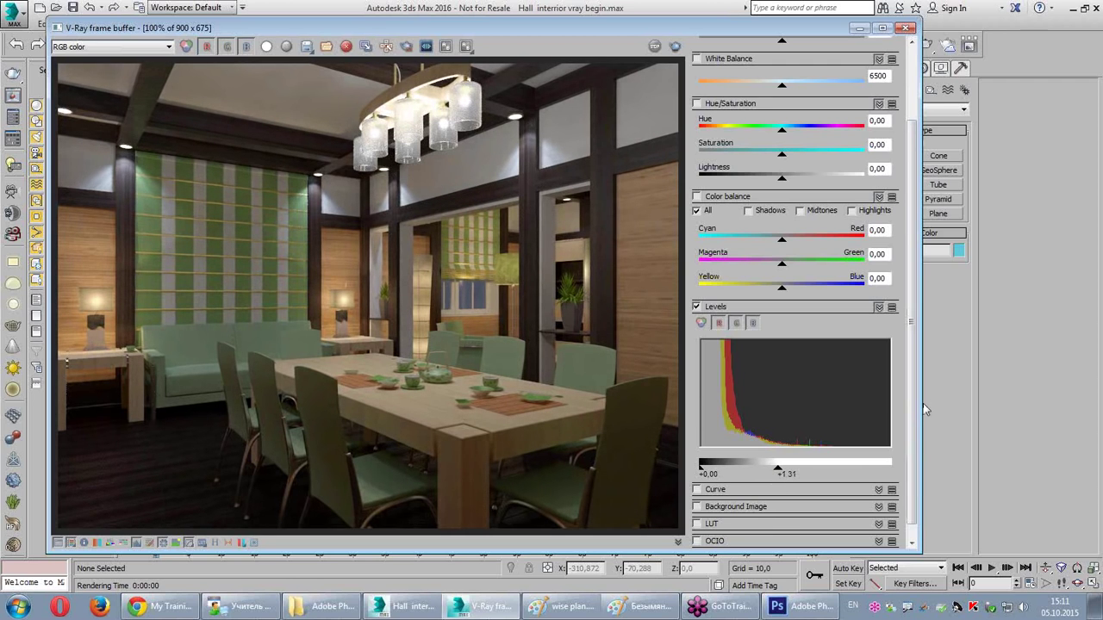
{"action": "left_click_drag", "start_coordinate": [911, 396], "coordinate": [823, 56]}
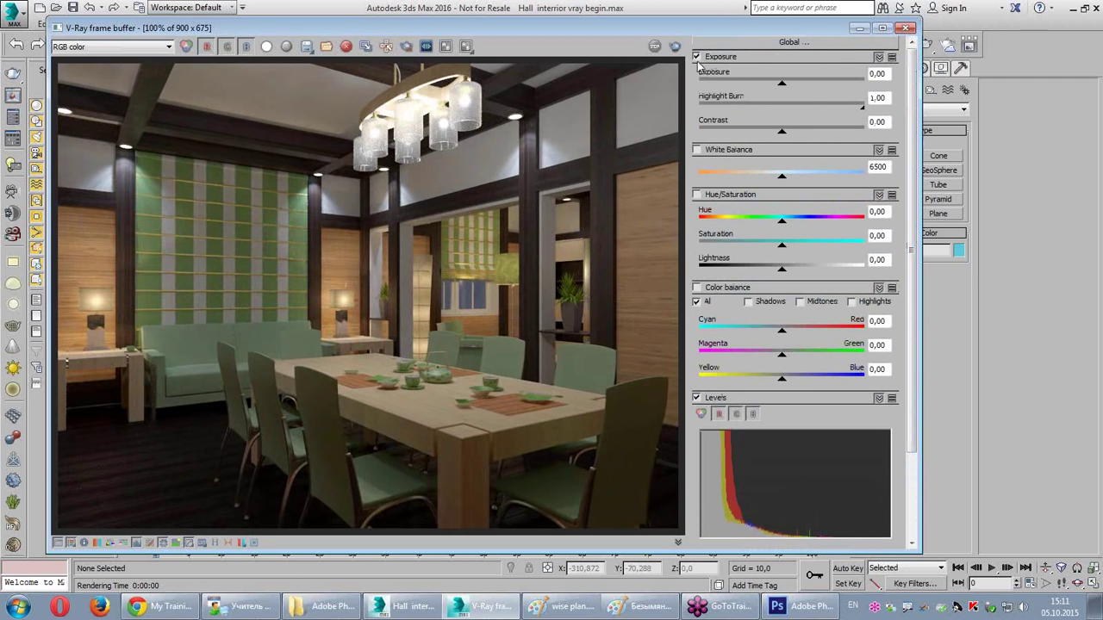
{"action": "mouse_move", "coordinate": [860, 106]}
{"action": "left_mouse_down"}
{"action": "mouse_move", "coordinate": [872, 122]}
{"action": "mouse_move", "coordinate": [848, 123]}
{"action": "left_mouse_up"}
{"action": "scroll", "coordinate": [810, 387], "scroll_direction": "down", "scroll_amount": 3}
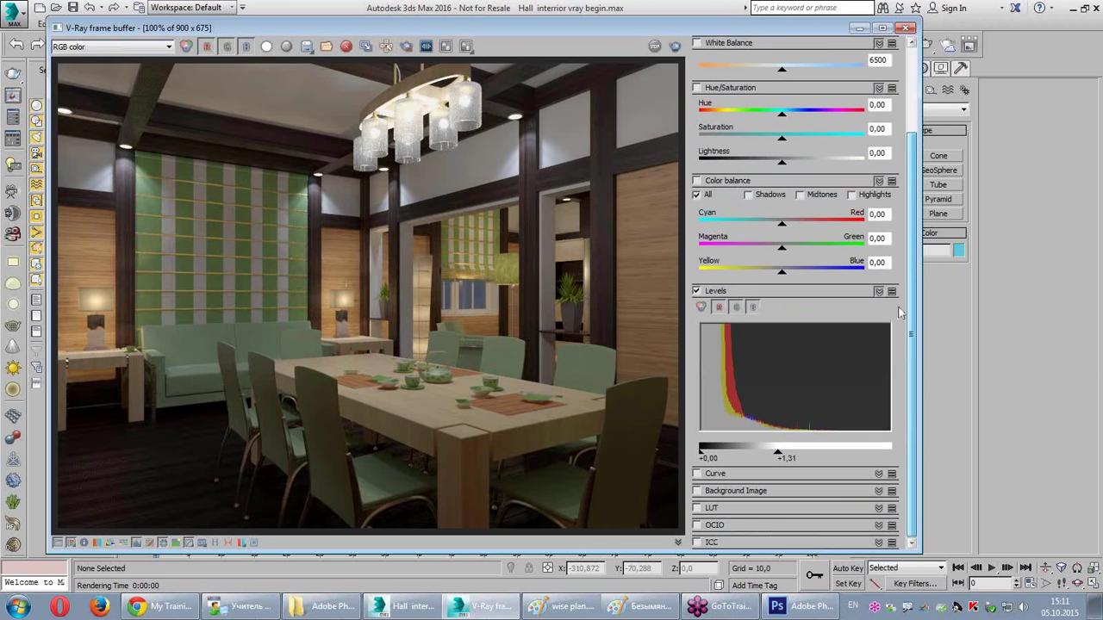
{"action": "left_click_drag", "start_coordinate": [778, 461], "coordinate": [784, 465]}
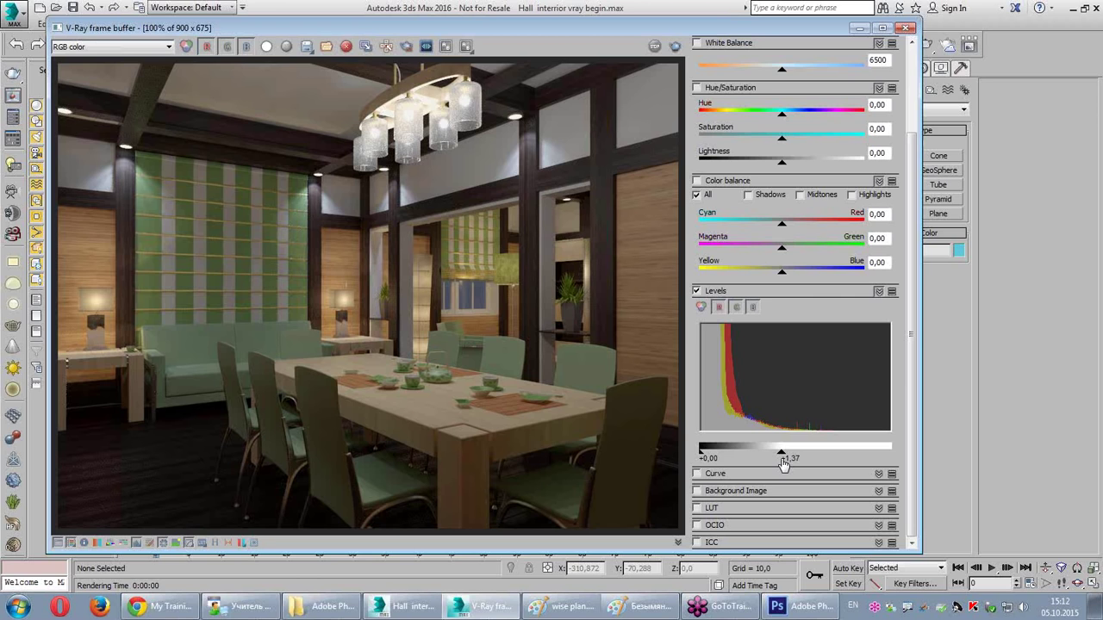
Step: Turn off Levels correction and scroll the color corrections panel back to the top
{"action": "left_click", "coordinate": [697, 290]}
{"action": "scroll", "coordinate": [894, 303], "scroll_direction": "up", "scroll_amount": 3}
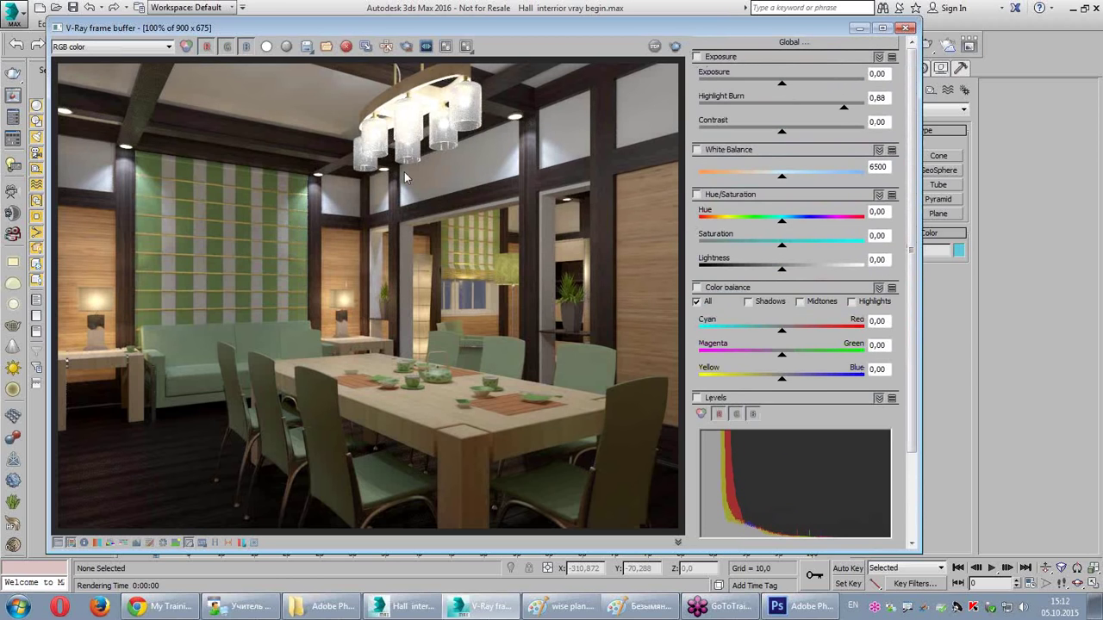
Step: Browse to the interior folder on Storage (D:) and create a new folder named 1
{"action": "left_click", "coordinate": [307, 46]}
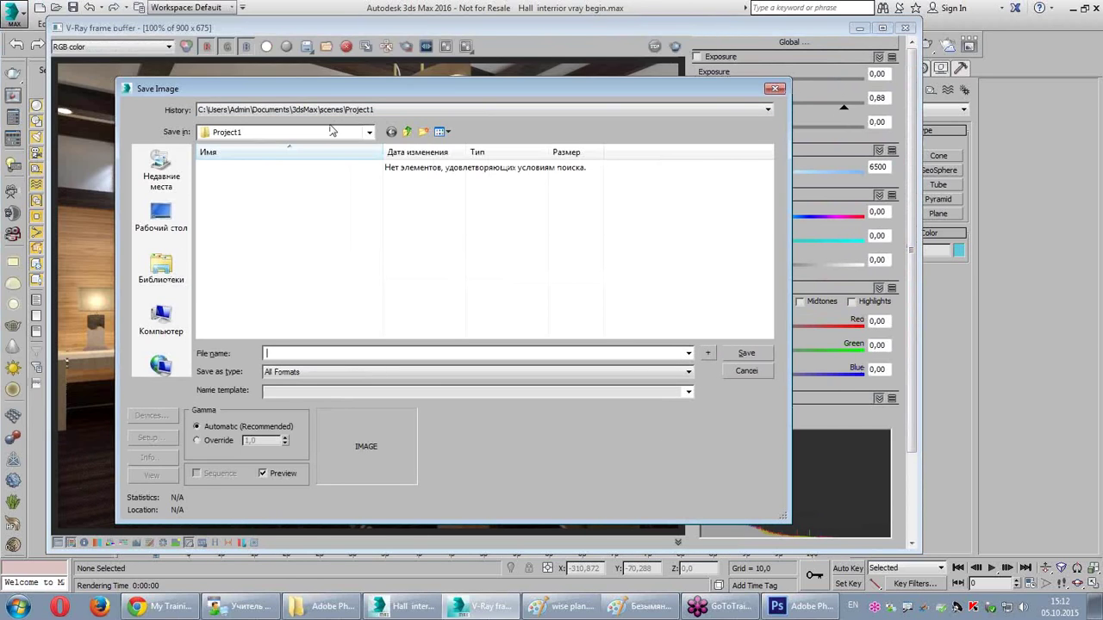
{"action": "left_click", "coordinate": [368, 132]}
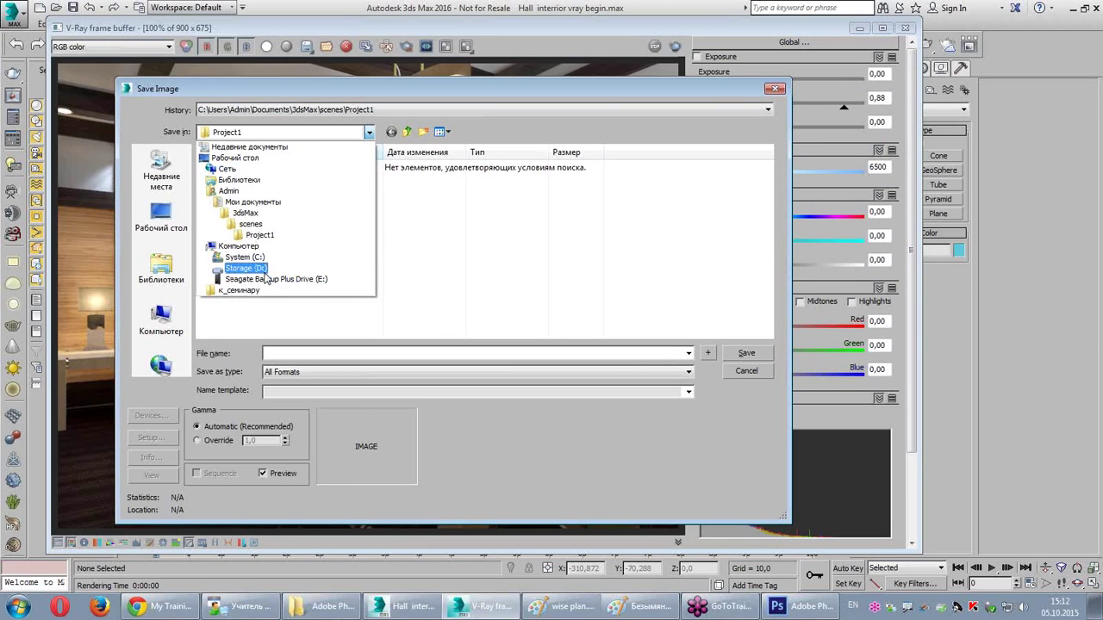
{"action": "left_click", "coordinate": [259, 269]}
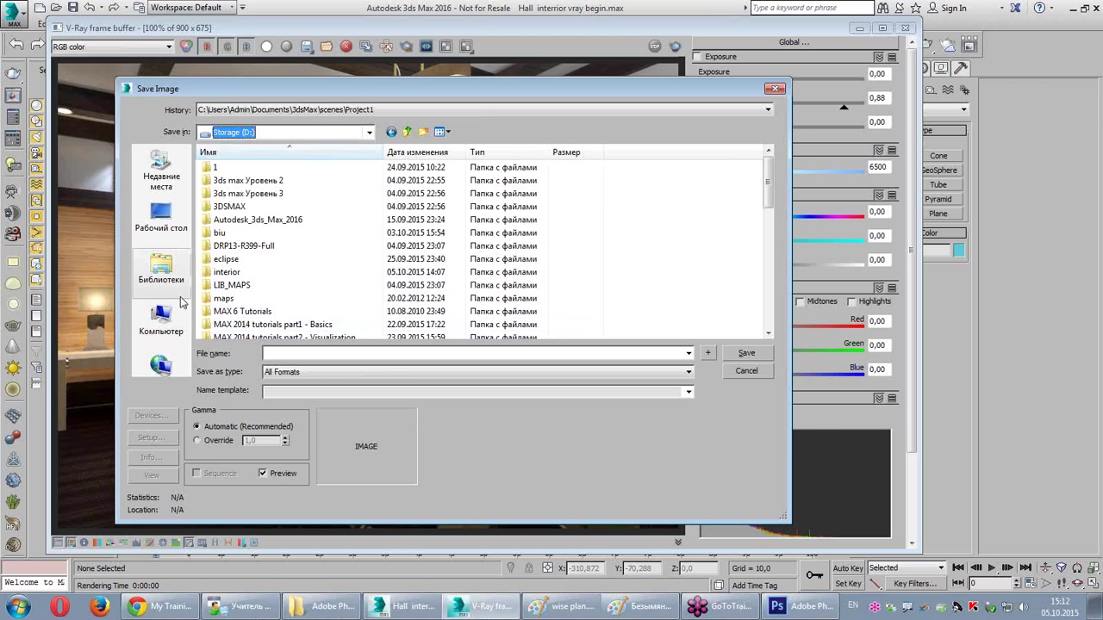
{"action": "scroll", "coordinate": [230, 276], "scroll_direction": "down", "scroll_amount": 2}
{"action": "scroll", "coordinate": [231, 249], "scroll_direction": "down", "scroll_amount": 5}
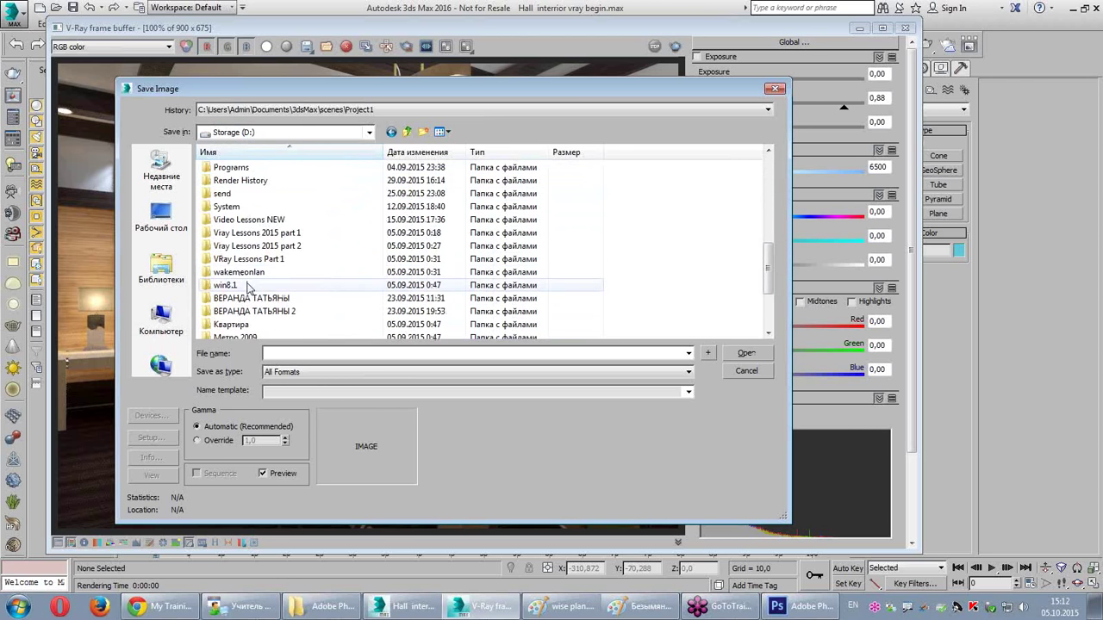
{"action": "scroll", "coordinate": [231, 224], "scroll_direction": "up", "scroll_amount": 1}
{"action": "scroll", "coordinate": [245, 267], "scroll_direction": "down", "scroll_amount": 1}
{"action": "scroll", "coordinate": [254, 301], "scroll_direction": "down", "scroll_amount": 2}
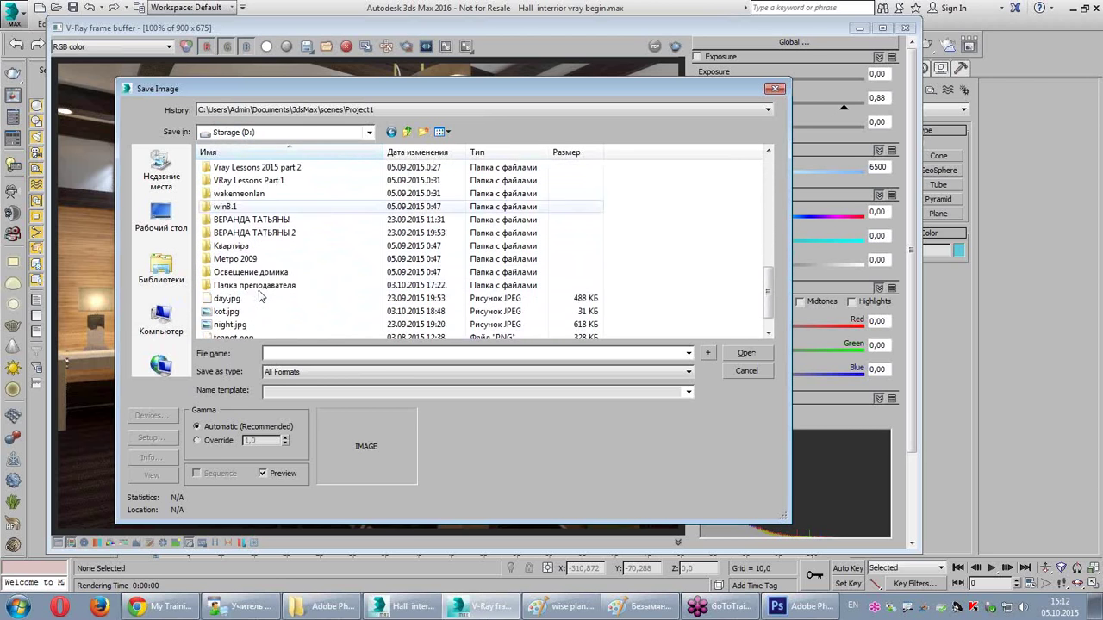
{"action": "scroll", "coordinate": [258, 288], "scroll_direction": "up", "scroll_amount": 1}
{"action": "scroll", "coordinate": [256, 283], "scroll_direction": "up", "scroll_amount": 1}
{"action": "scroll", "coordinate": [255, 280], "scroll_direction": "up", "scroll_amount": 2}
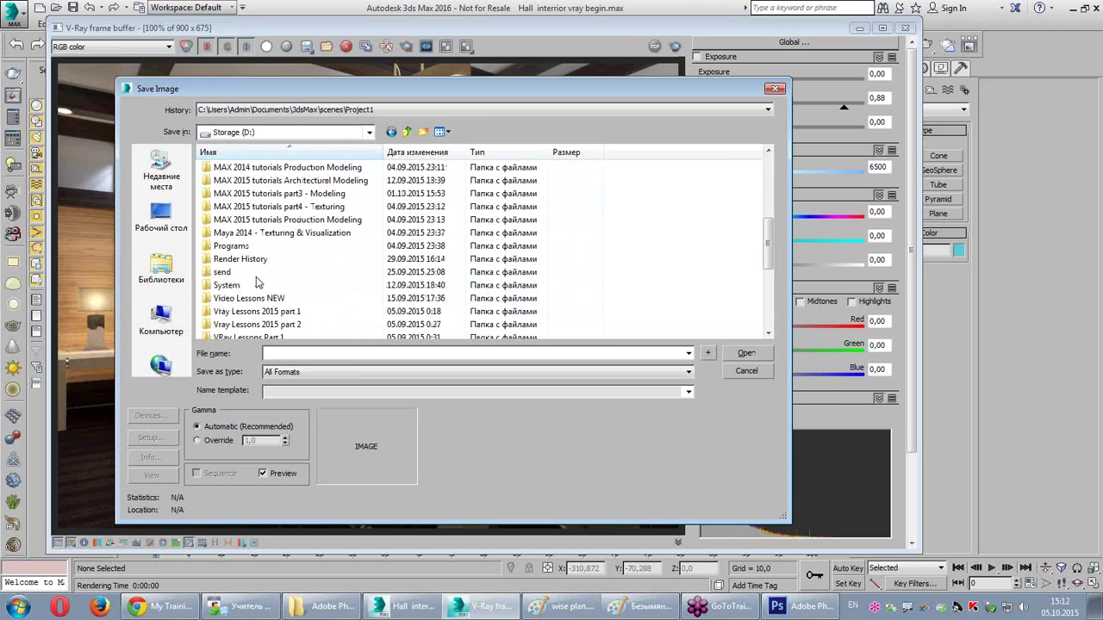
{"action": "scroll", "coordinate": [254, 278], "scroll_direction": "up", "scroll_amount": 2}
{"action": "scroll", "coordinate": [246, 241], "scroll_direction": "up", "scroll_amount": 1}
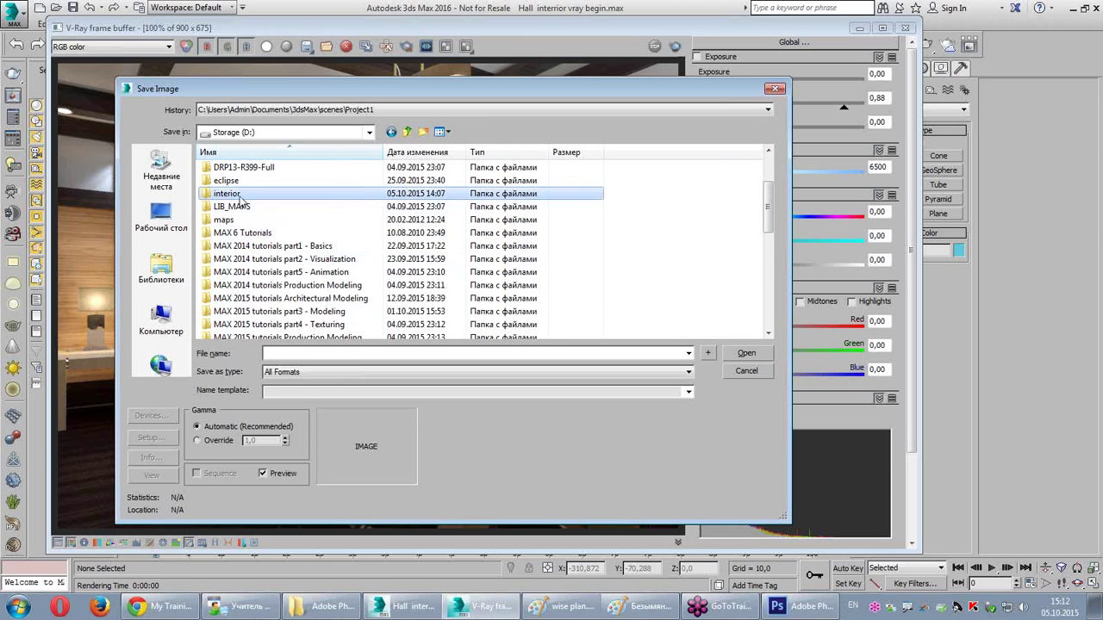
{"action": "double_click", "coordinate": [241, 194]}
{"action": "right_click", "coordinate": [738, 223]}
{"action": "mouse_move", "coordinate": [775, 371]}
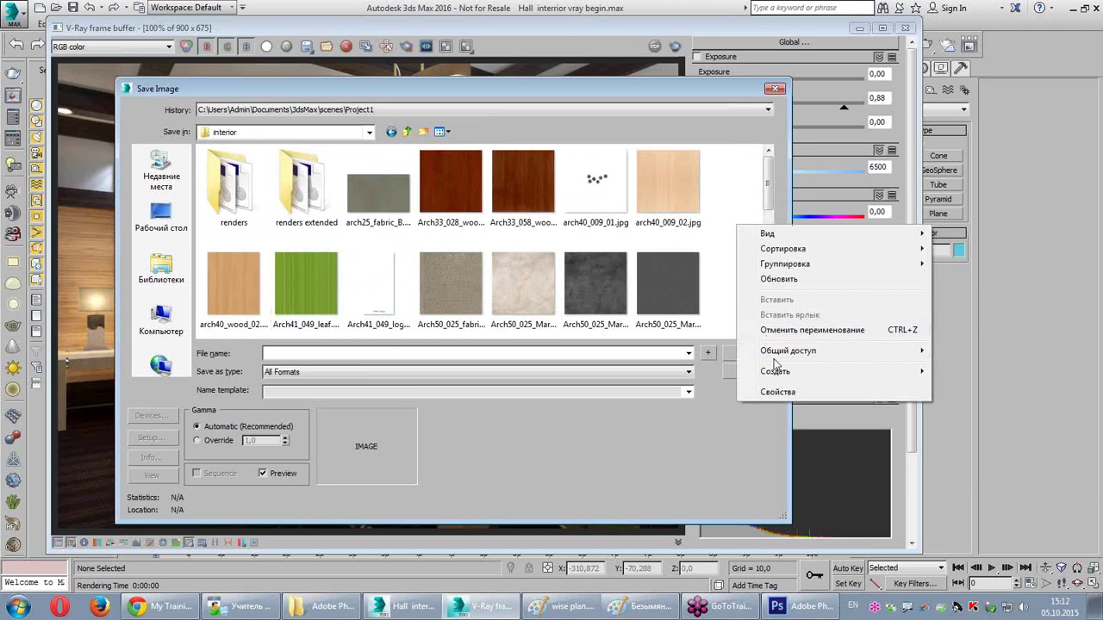
{"action": "left_click", "coordinate": [588, 97]}
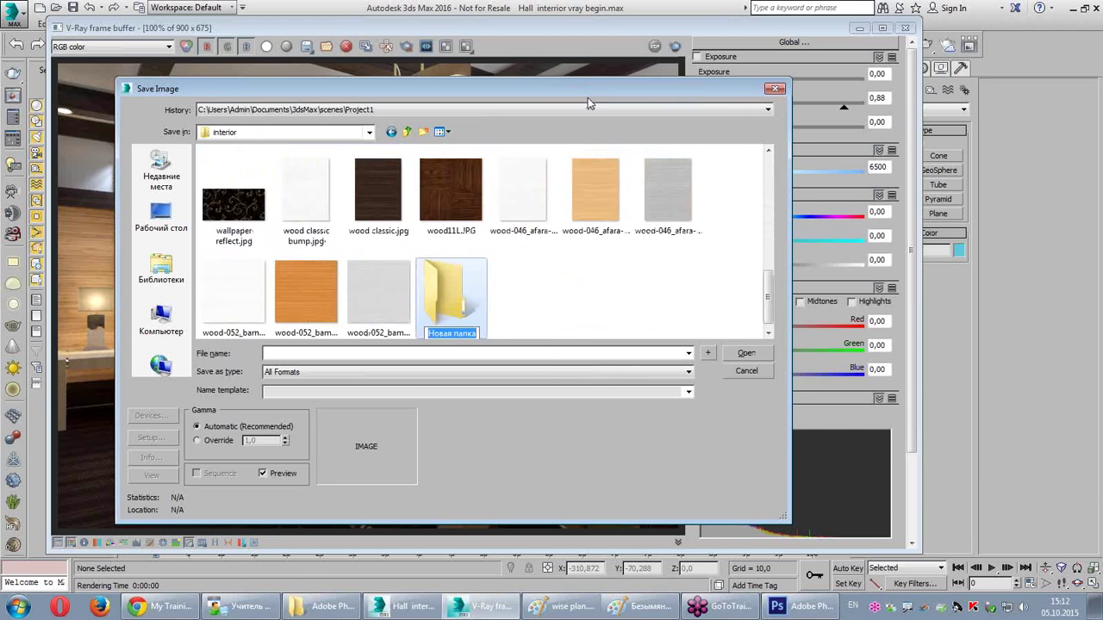
{"action": "type", "text": "1"}
{"action": "key", "text": "Return"}
{"action": "key", "text": "Return"}
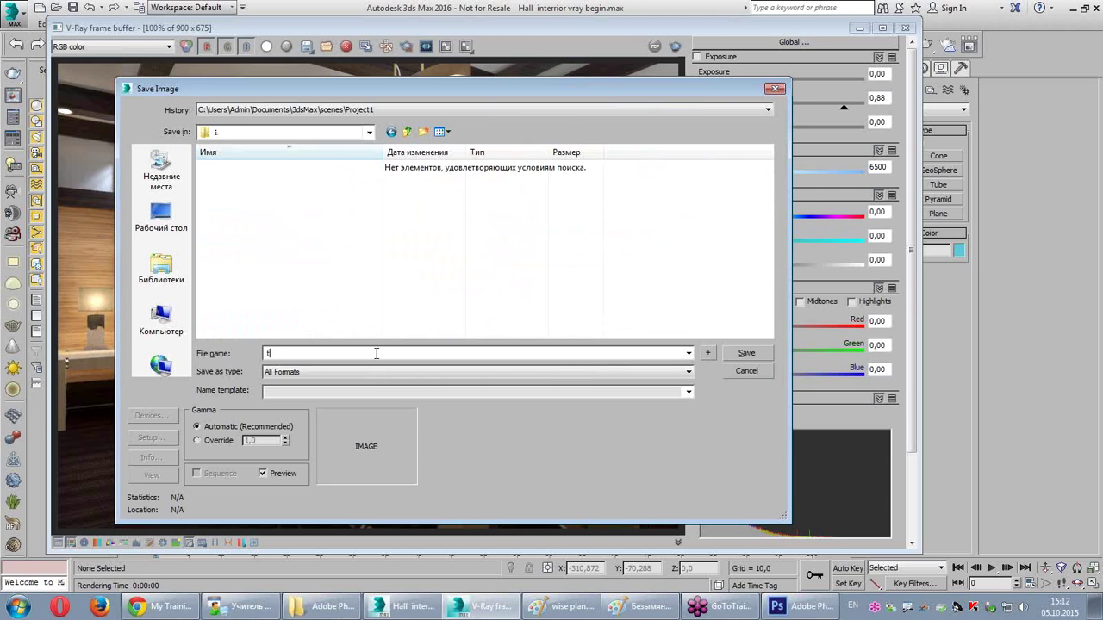
Step: Save the render into folder 1 as JPEG 'test 8bit' at quality 100
{"action": "type", "text": "est"}
{"action": "left_click_drag", "start_coordinate": [474, 93], "coordinate": [838, 385]}
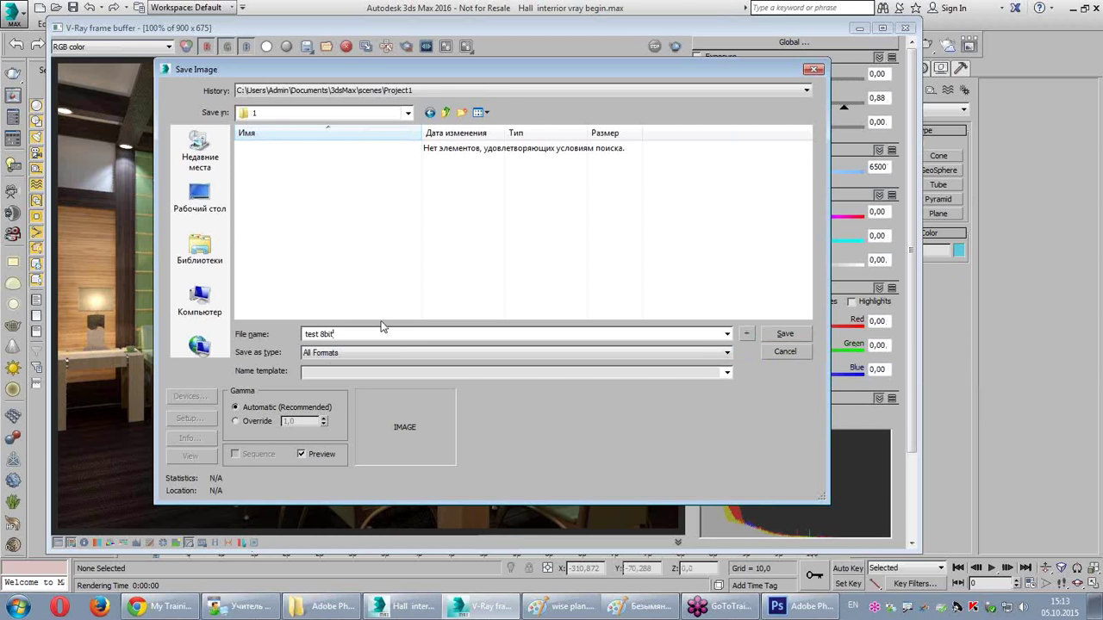
{"action": "left_click", "coordinate": [357, 350]}
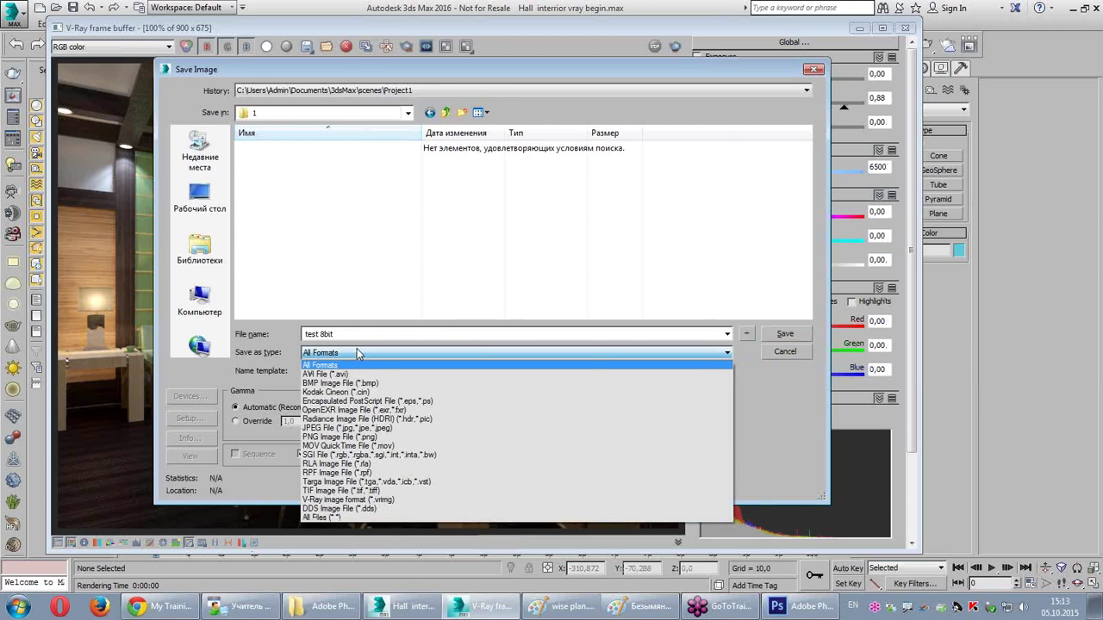
{"action": "left_click", "coordinate": [375, 428]}
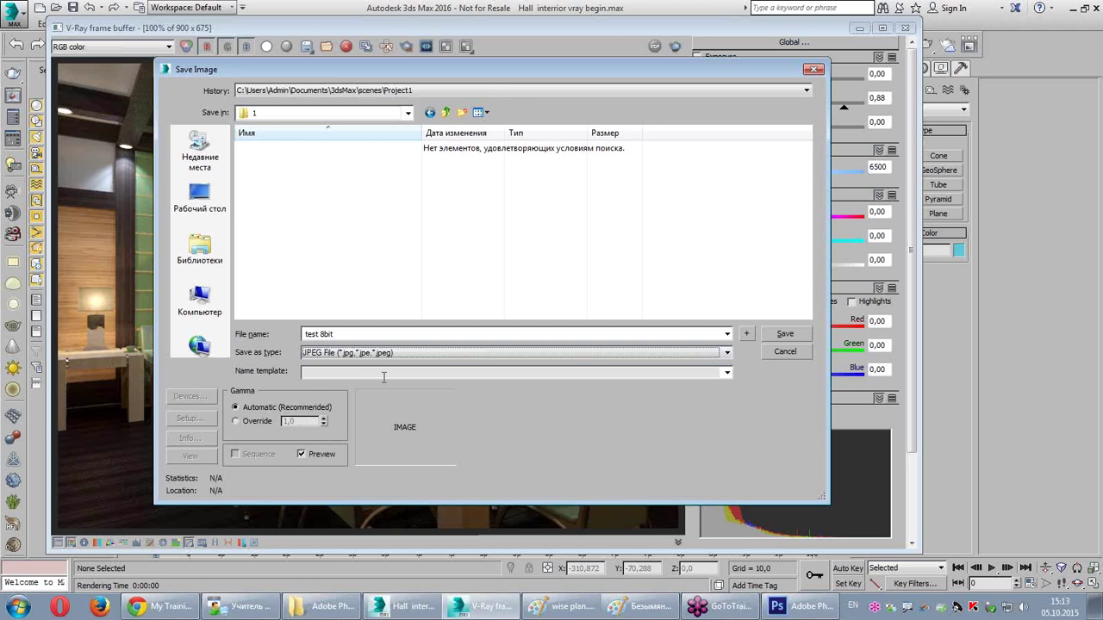
{"action": "left_click", "coordinate": [780, 334]}
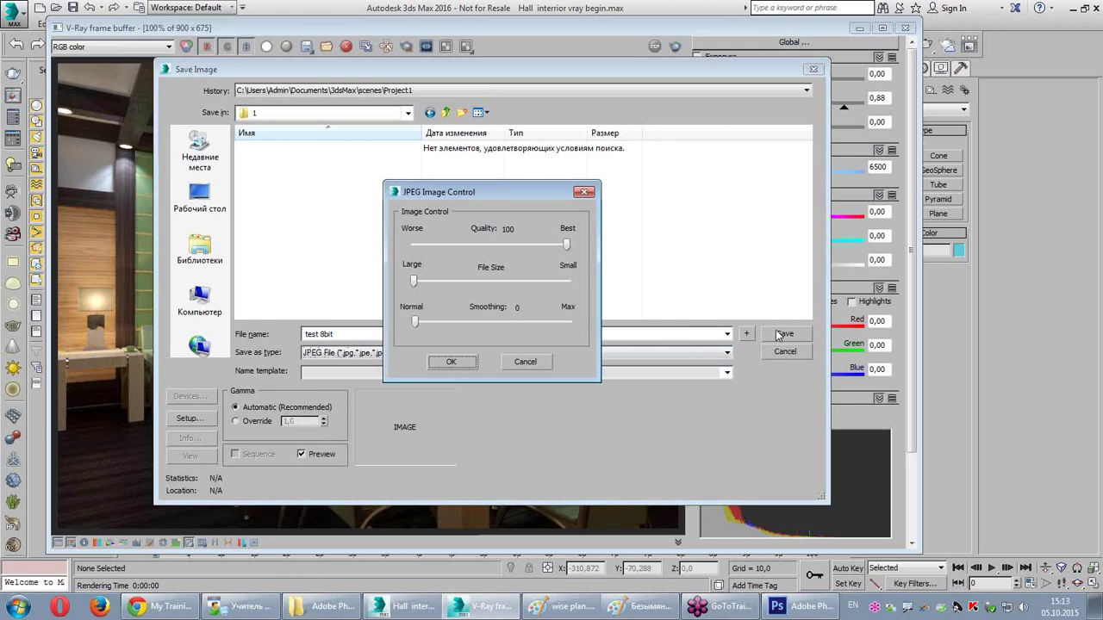
{"action": "left_click", "coordinate": [449, 362]}
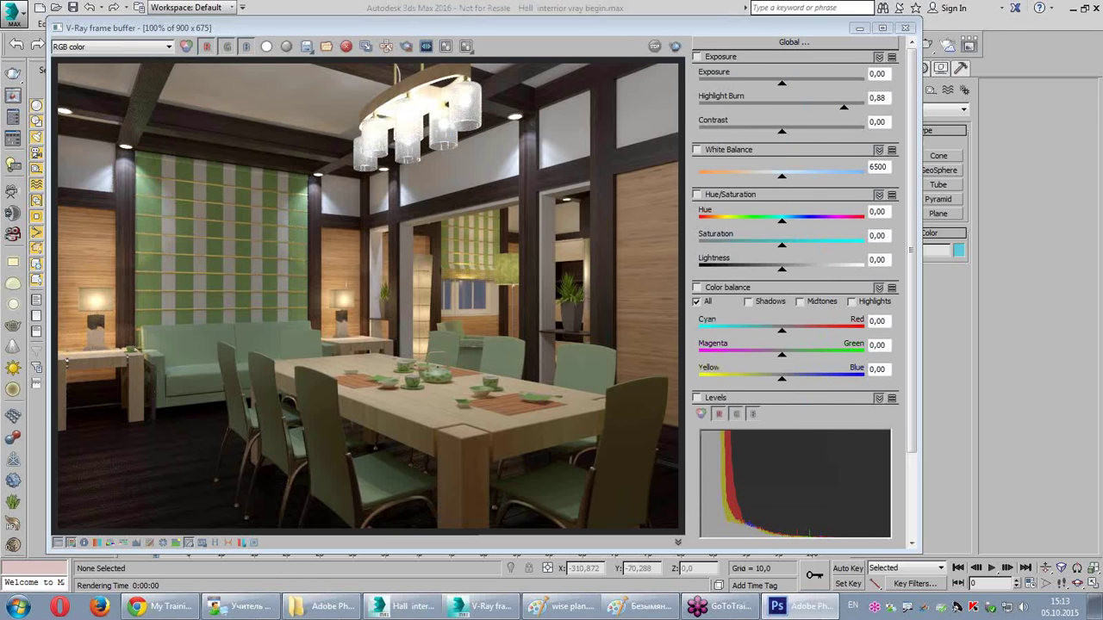
Step: Bring up Photoshop's Open dialog showing the renders folder
{"action": "left_click", "coordinate": [776, 606]}
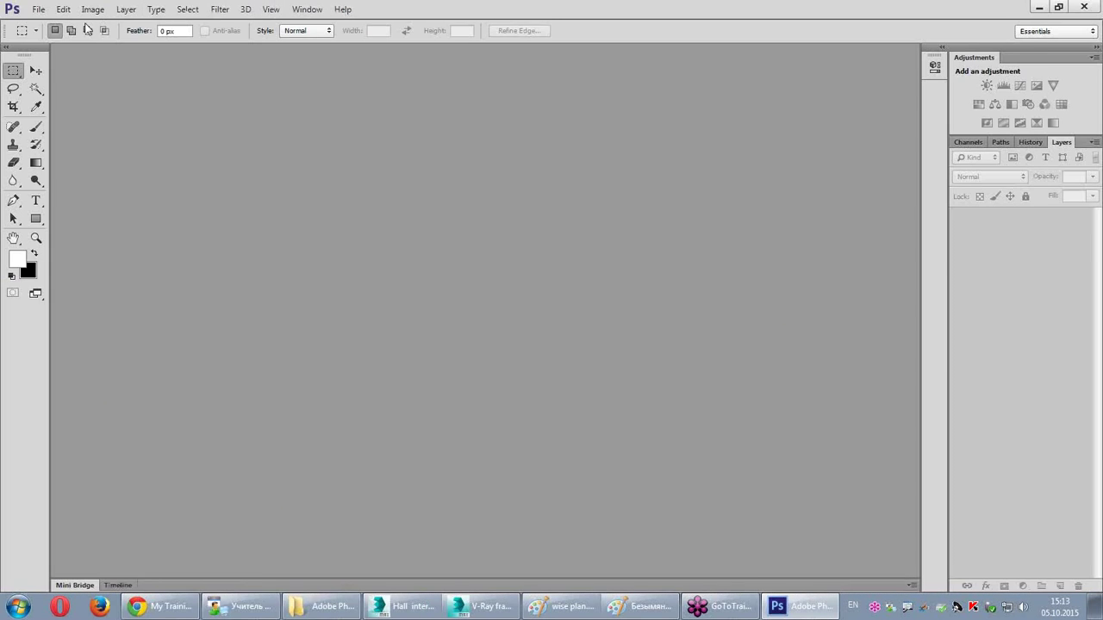
{"action": "left_click", "coordinate": [38, 10]}
{"action": "left_click", "coordinate": [51, 37]}
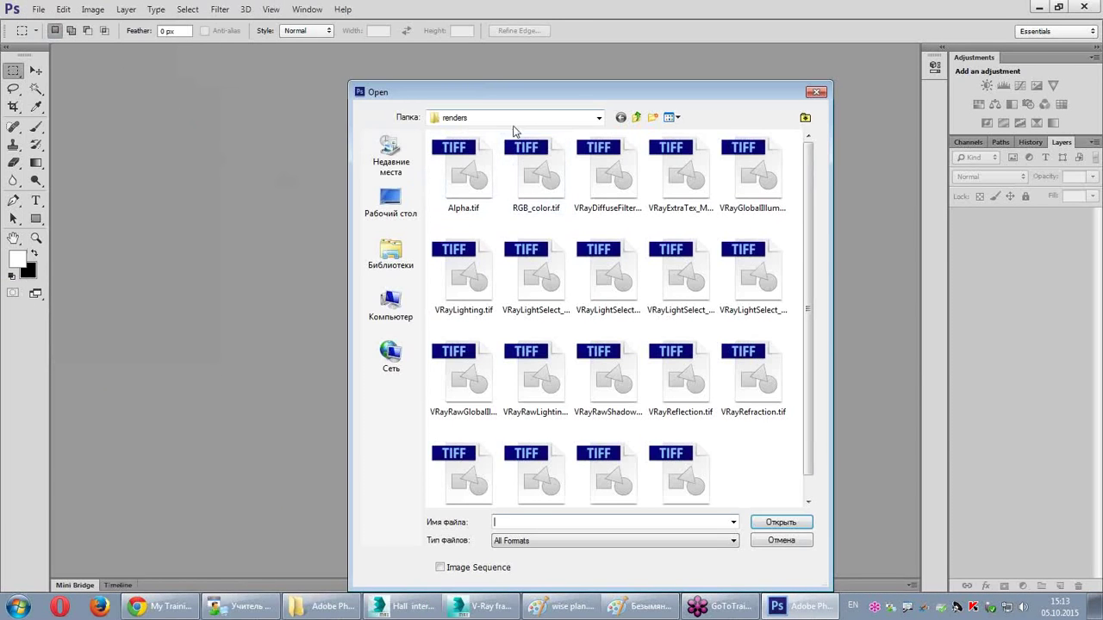
Step: Open test 8bit.jpg from folder 1 in Photoshop, inspect it, then close it
{"action": "left_click", "coordinate": [620, 118]}
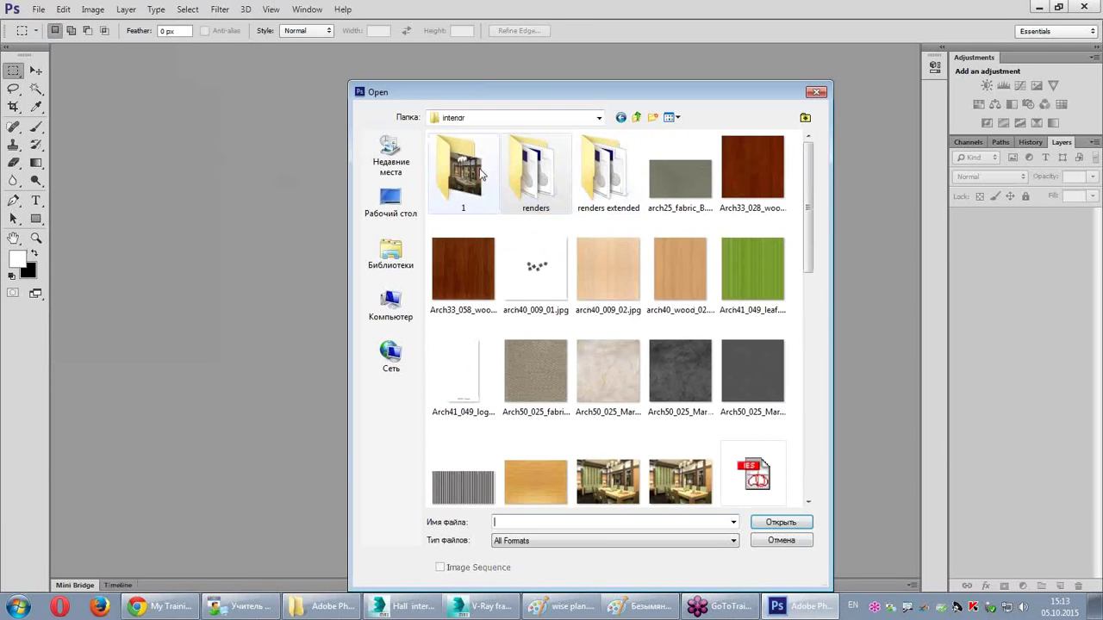
{"action": "double_click", "coordinate": [465, 181]}
{"action": "double_click", "coordinate": [471, 188]}
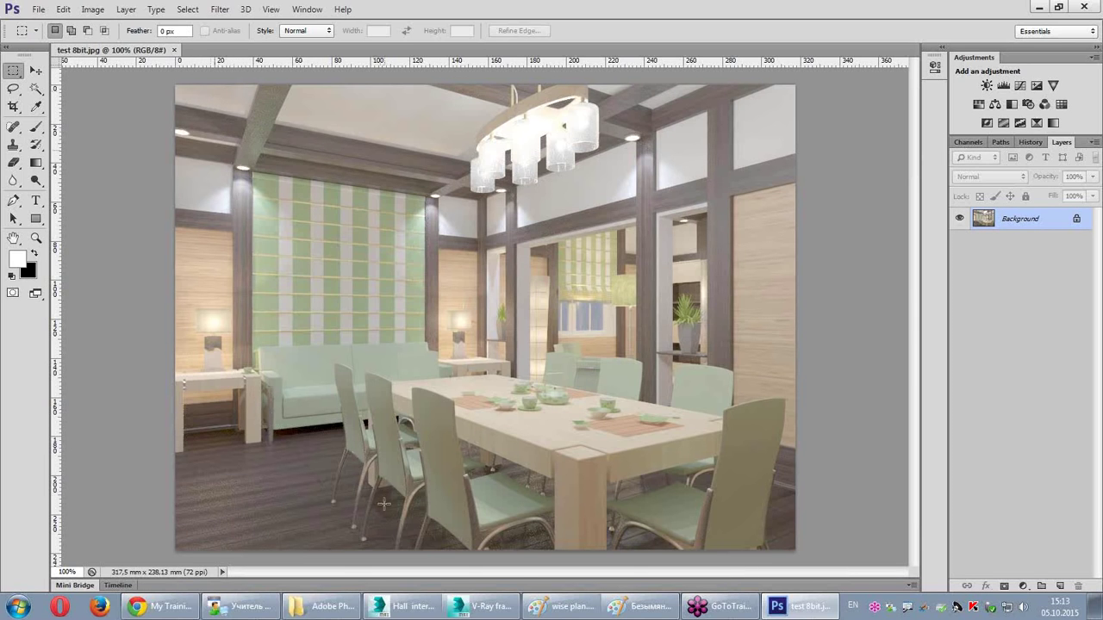
{"action": "left_click", "coordinate": [174, 50]}
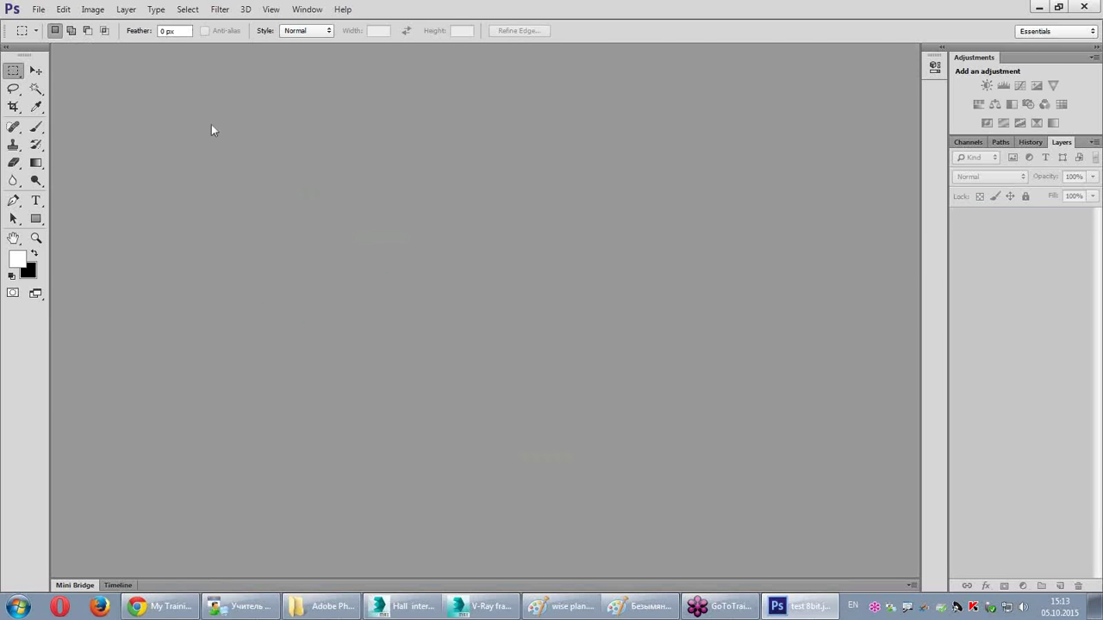
Step: Overwrite test 8bit.jpg from 3ds Max as a JPEG with gamma override 2,2
{"action": "left_click", "coordinate": [481, 607]}
{"action": "left_click", "coordinate": [305, 46]}
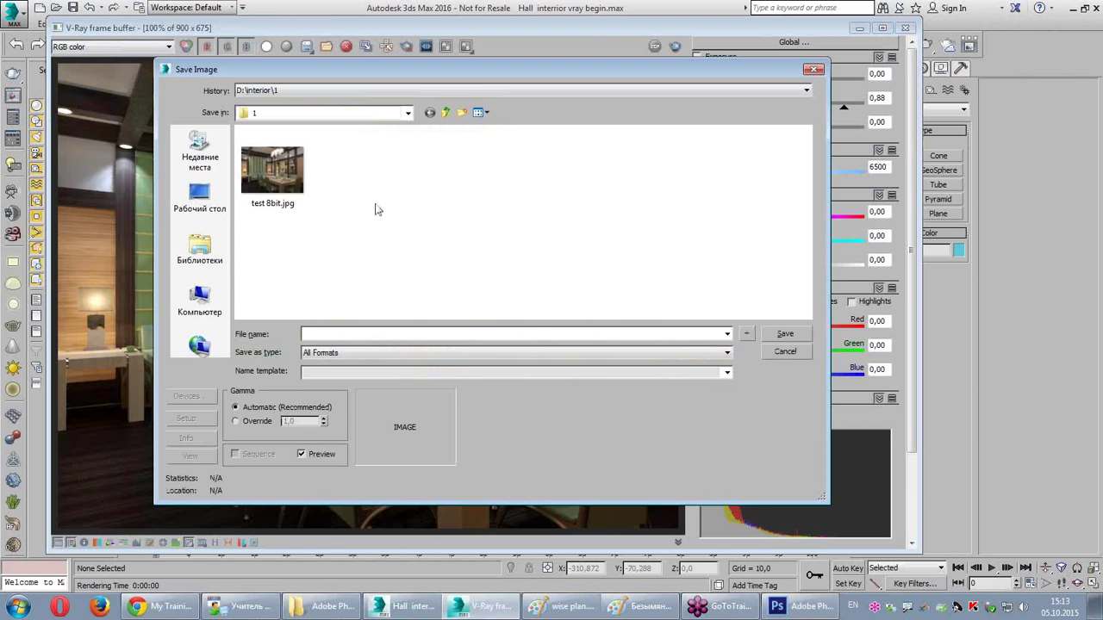
{"action": "left_click", "coordinate": [273, 173]}
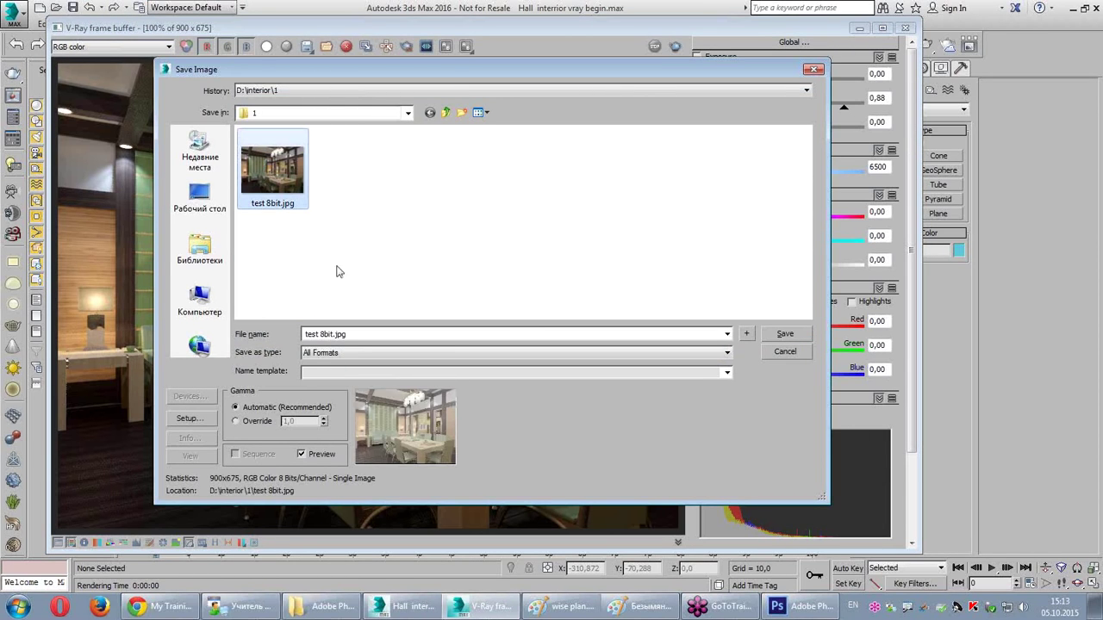
{"action": "left_click", "coordinate": [350, 352]}
{"action": "left_click", "coordinate": [303, 433]}
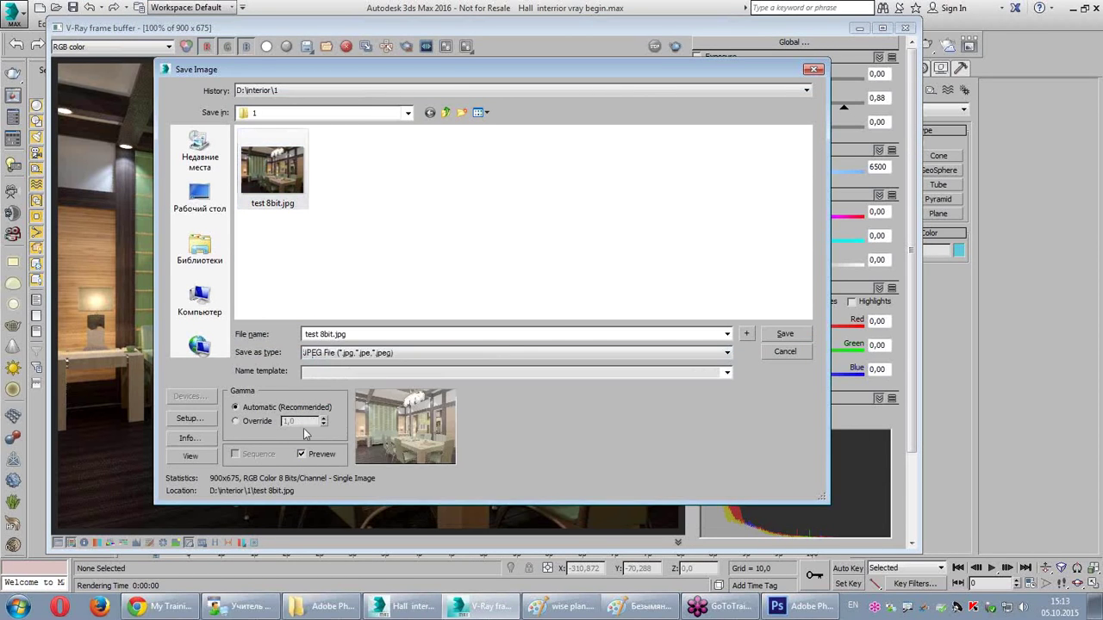
{"action": "type", "text": "2,2"}
{"action": "left_click", "coordinate": [806, 334]}
{"action": "left_click", "coordinate": [585, 356]}
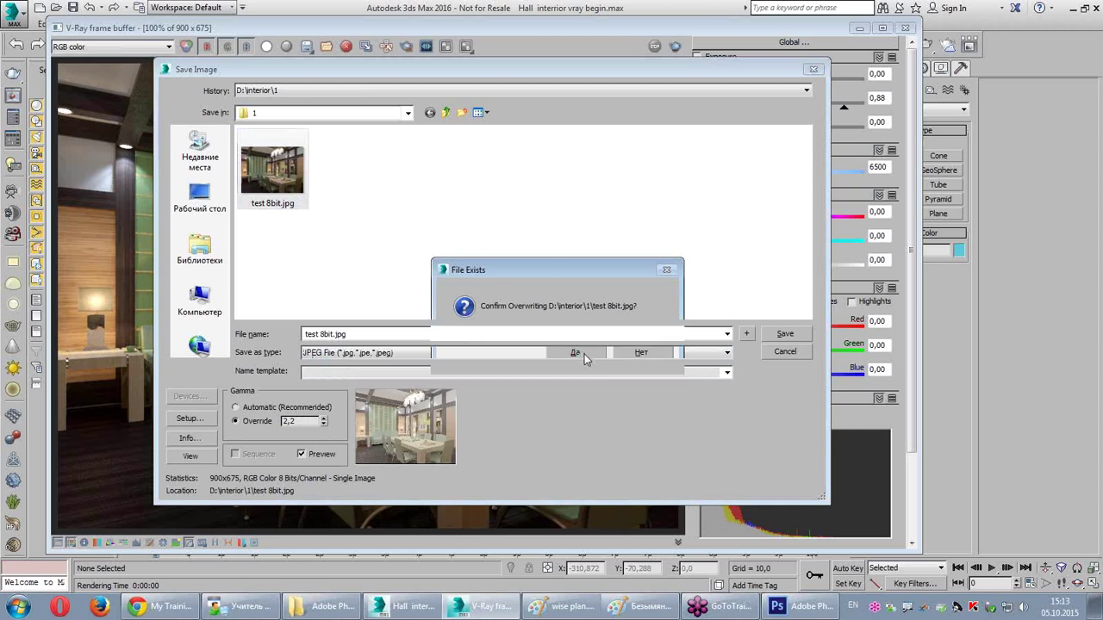
{"action": "left_click", "coordinate": [470, 367]}
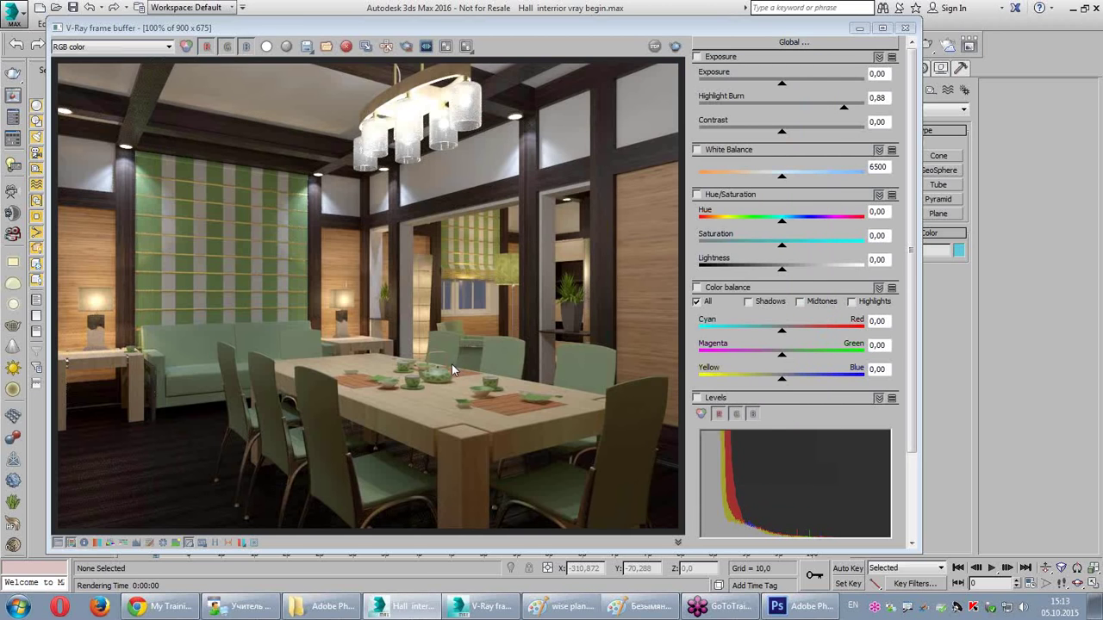
{"action": "left_click", "coordinate": [797, 606]}
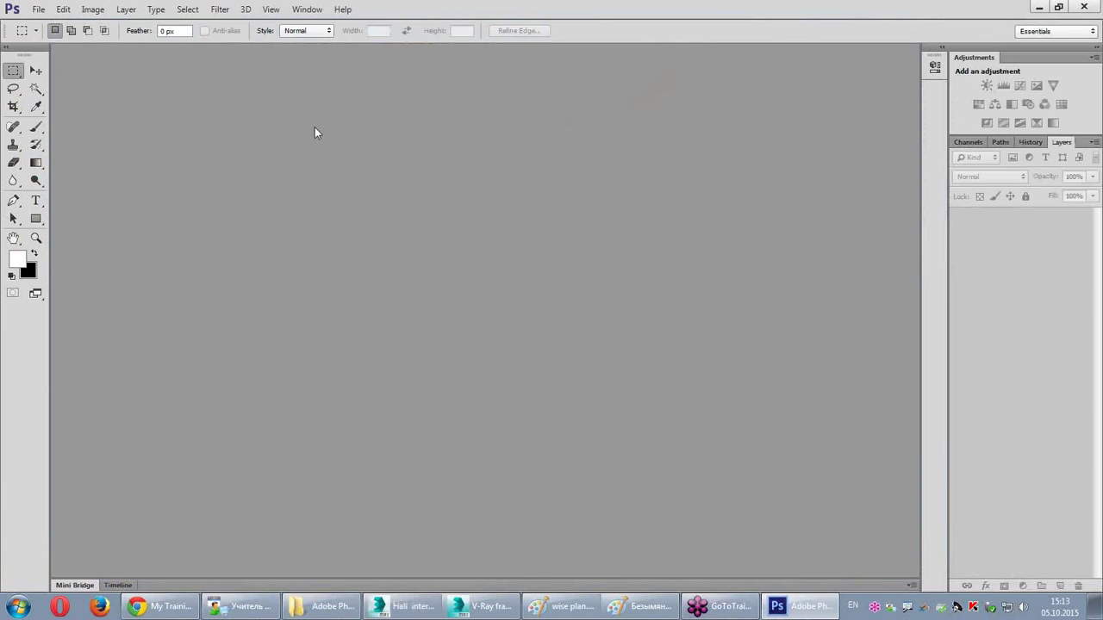
Step: Reopen the overwritten test 8bit.jpg in Photoshop, then return to the V-Ray frame buffer
{"action": "left_click", "coordinate": [39, 8]}
{"action": "left_click", "coordinate": [255, 104]}
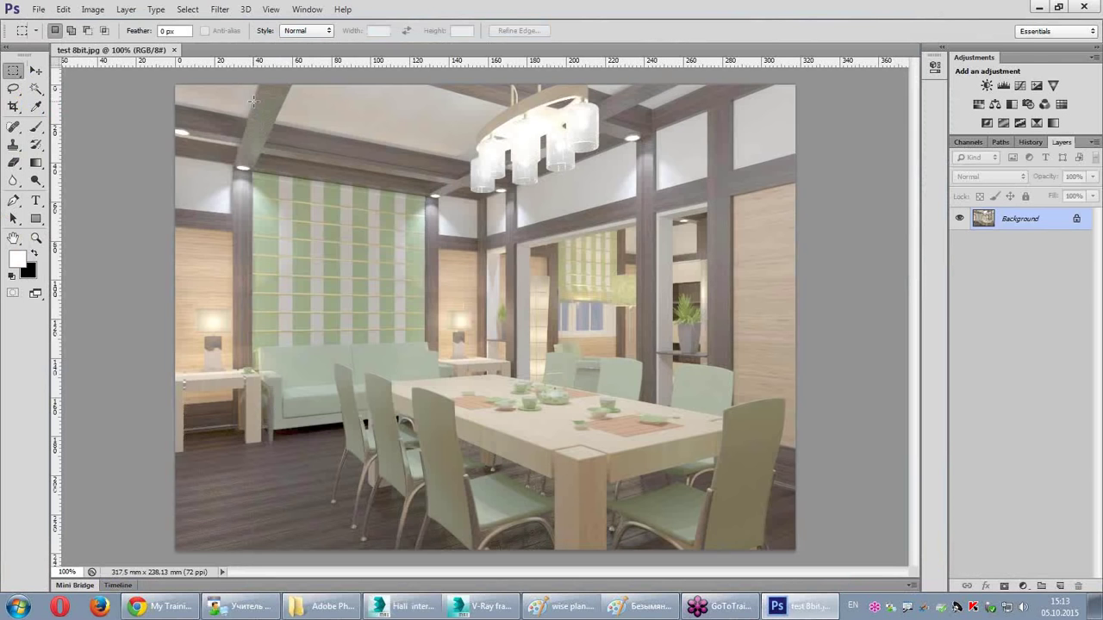
{"action": "left_click", "coordinate": [174, 50]}
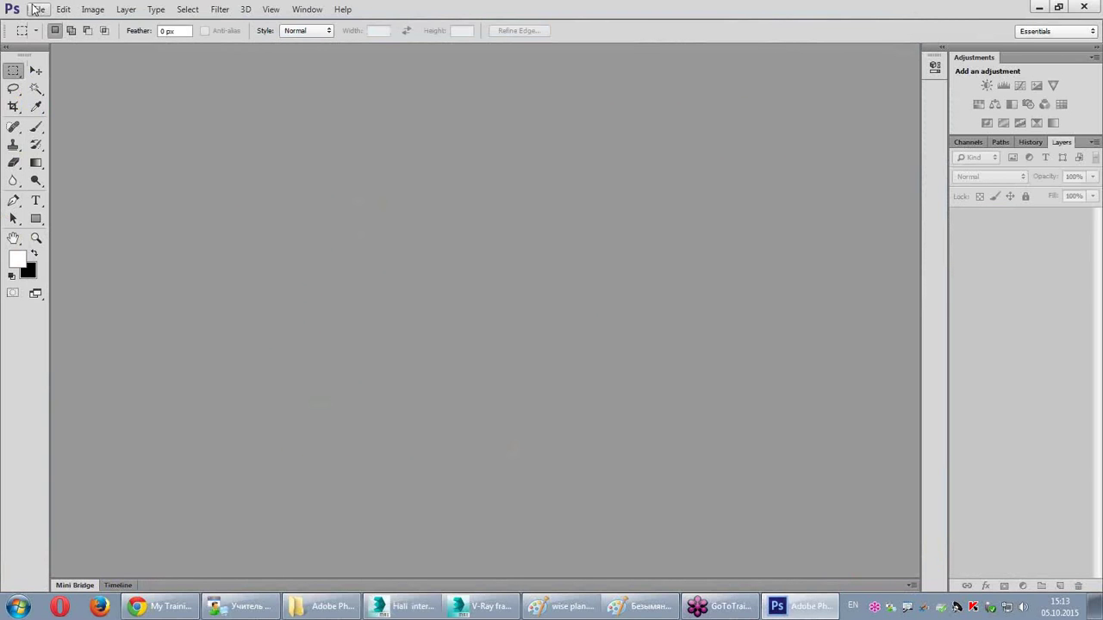
{"action": "left_click", "coordinate": [39, 8]}
{"action": "left_click", "coordinate": [54, 38]}
{"action": "double_click", "coordinate": [461, 176]}
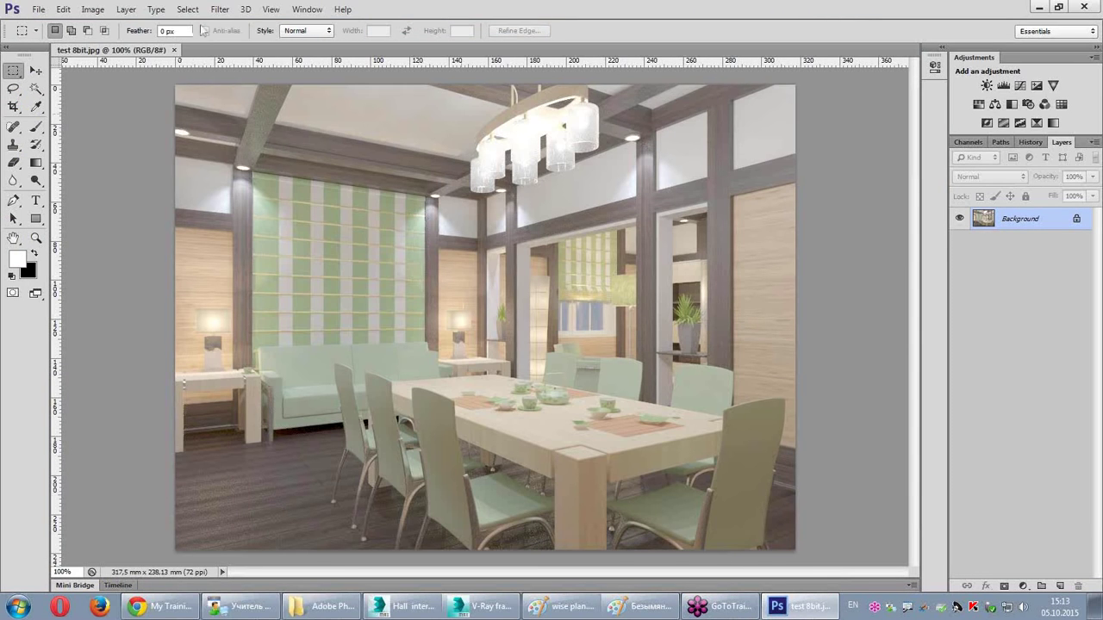
{"action": "left_click", "coordinate": [484, 606]}
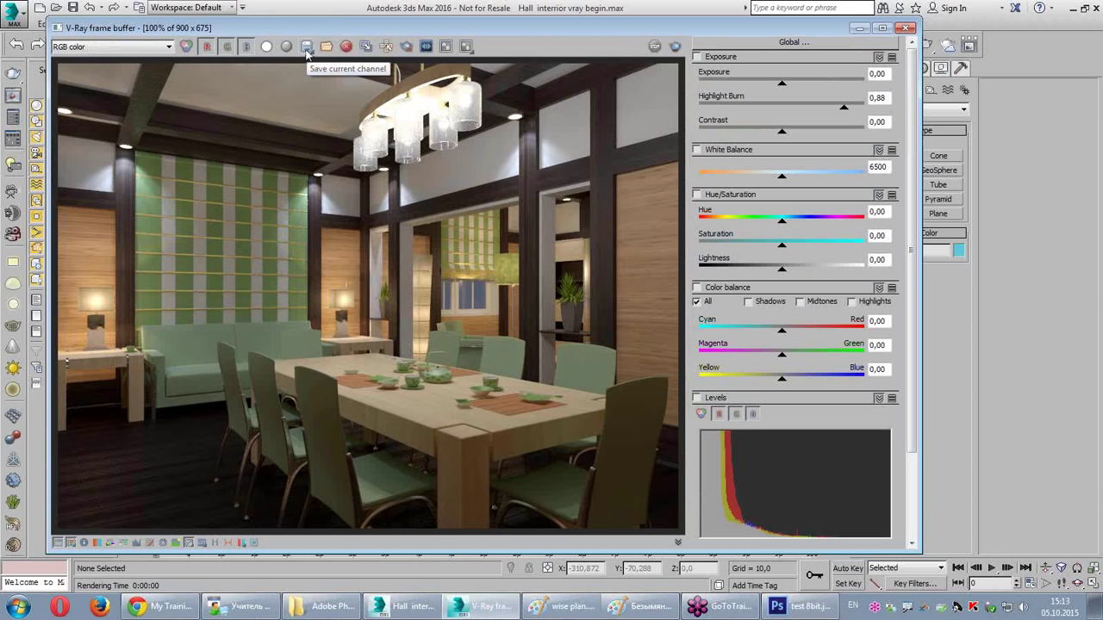
Step: Set up a new save named test 8bit1 with gamma override 2,2
{"action": "left_click", "coordinate": [307, 47]}
{"action": "left_click", "coordinate": [297, 177]}
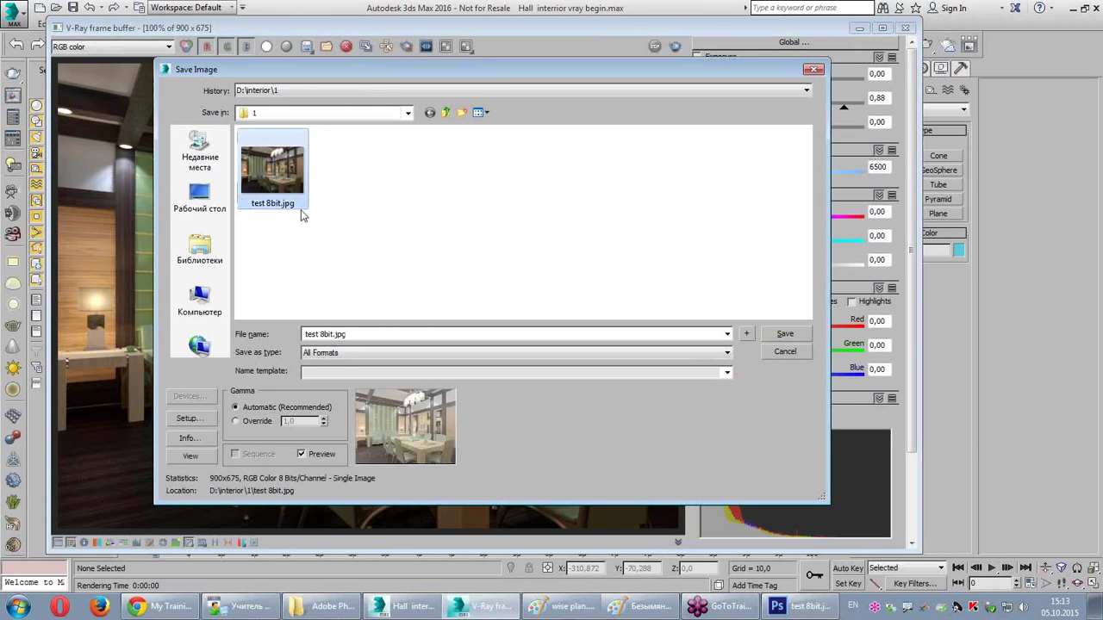
{"action": "left_click", "coordinate": [258, 421]}
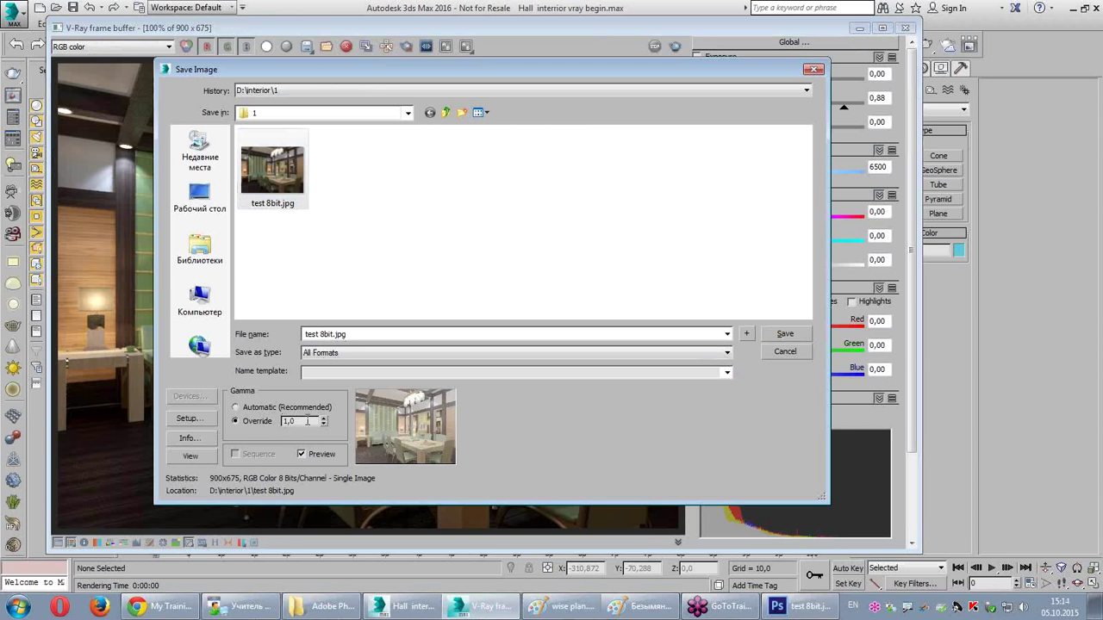
{"action": "left_click", "coordinate": [335, 336]}
{"action": "left_click", "coordinate": [333, 335]}
{"action": "type", "text": "1"}
{"action": "left_click", "coordinate": [301, 421]}
{"action": "type", "text": "2,2"}
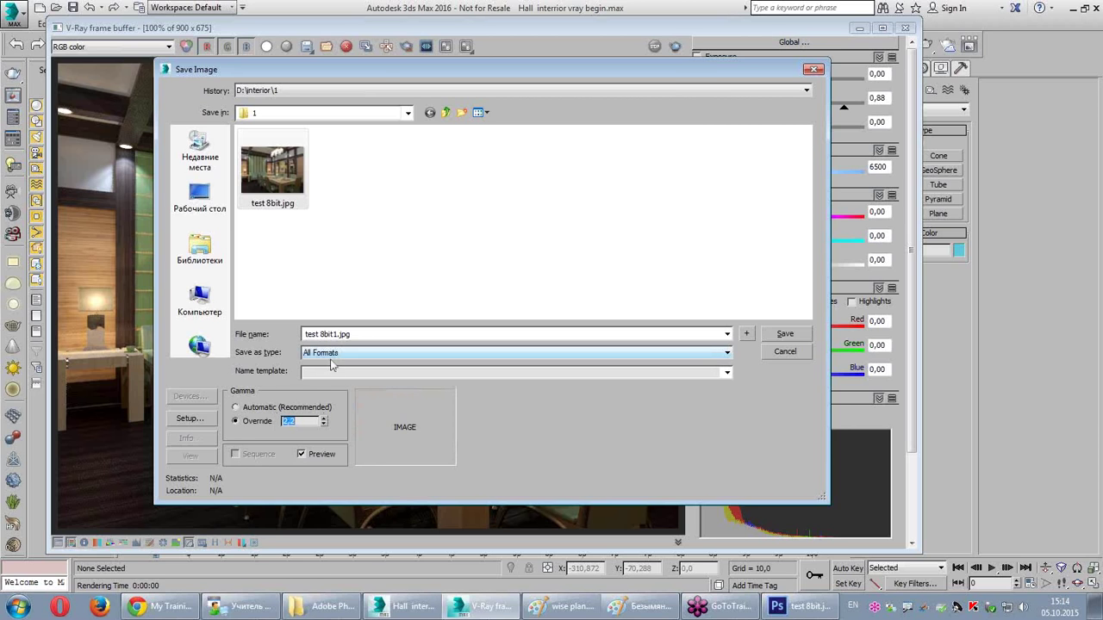
Step: Save test 8bit1.jpg as JPEG at quality 100 and return to Photoshop
{"action": "left_click", "coordinate": [333, 354]}
{"action": "left_click", "coordinate": [349, 428]}
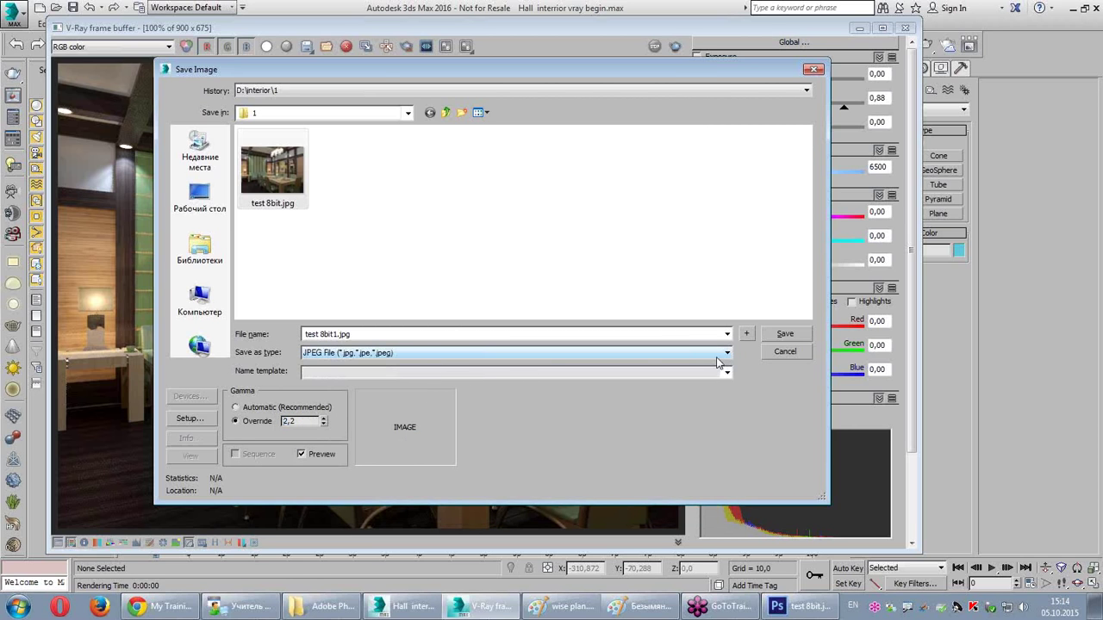
{"action": "left_click", "coordinate": [781, 337]}
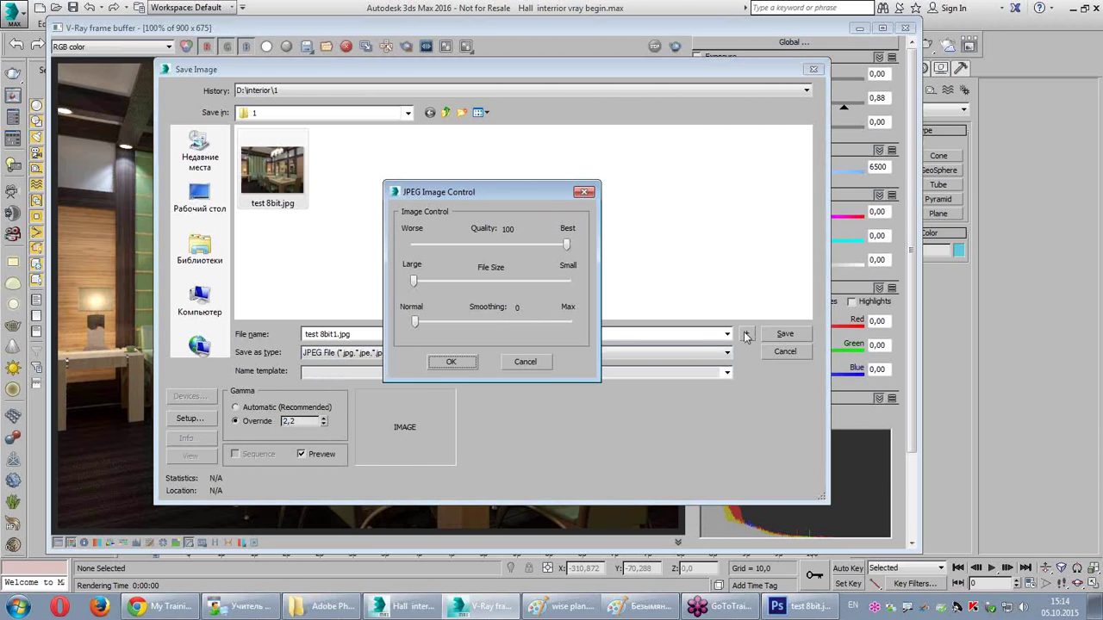
{"action": "left_click", "coordinate": [465, 369]}
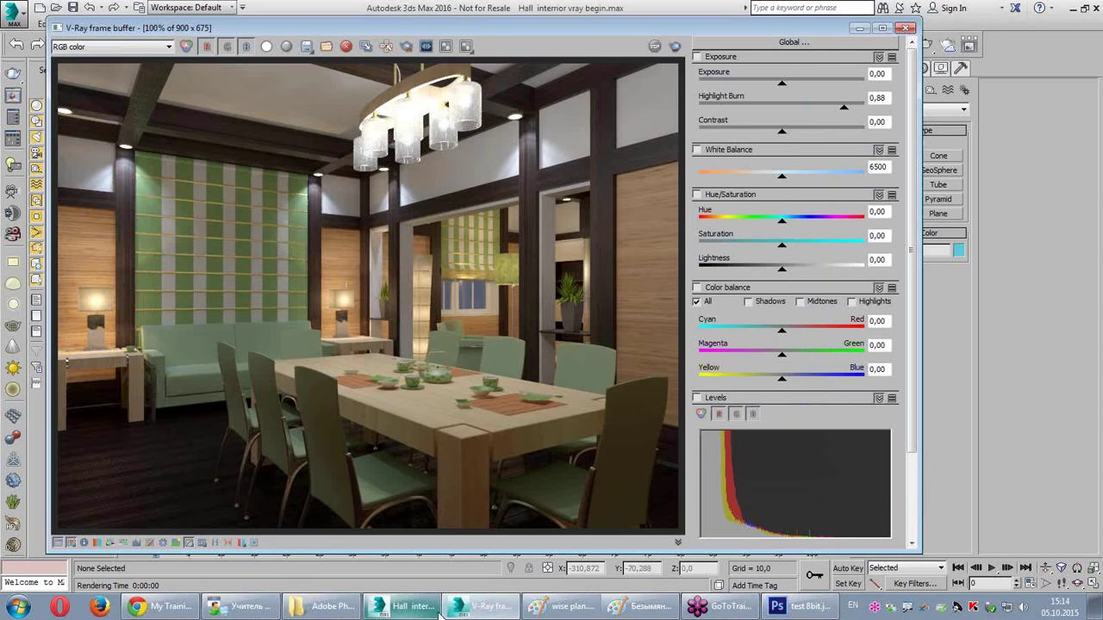
{"action": "left_click", "coordinate": [782, 607]}
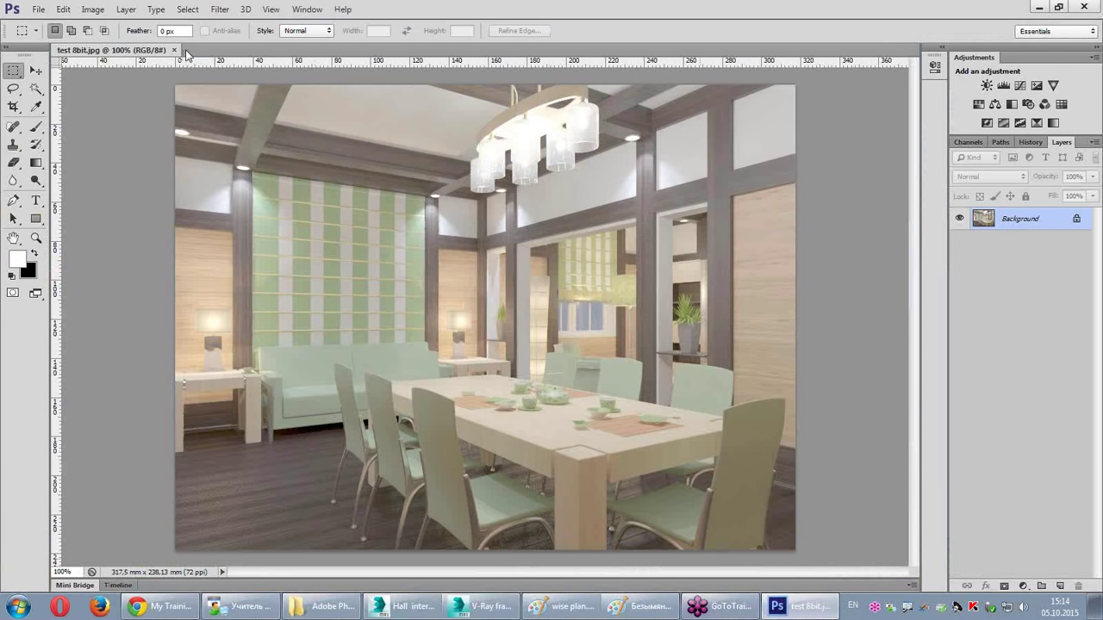
Step: Close test 8bit.jpg and open test 8bit1.jpg in Photoshop
{"action": "left_click", "coordinate": [175, 50]}
{"action": "left_click", "coordinate": [38, 9]}
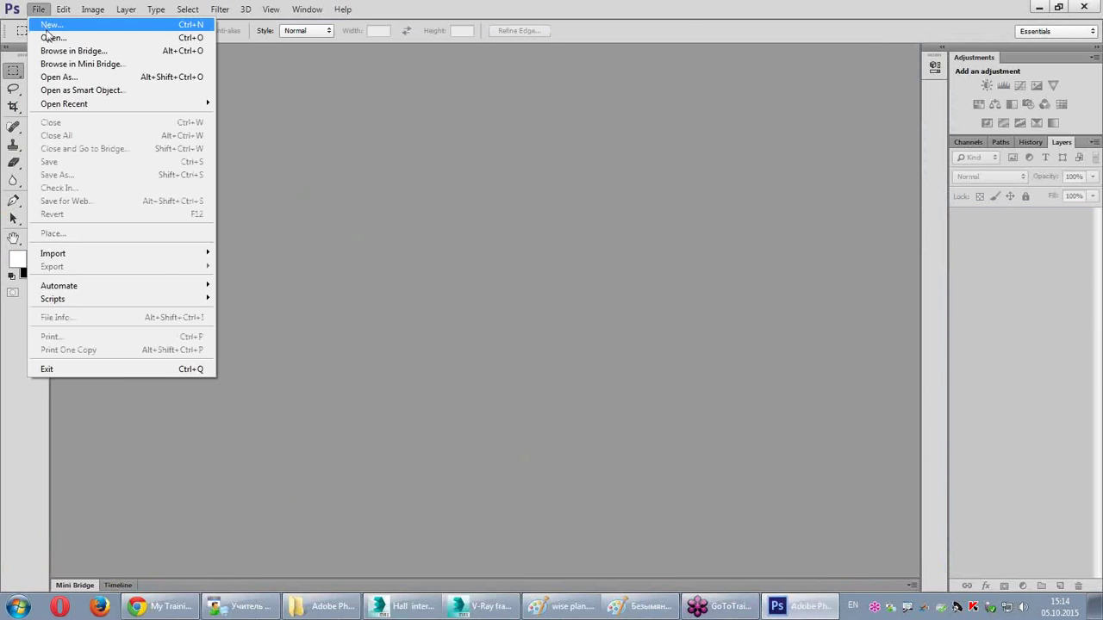
{"action": "left_click", "coordinate": [47, 37]}
{"action": "left_click", "coordinate": [536, 179]}
{"action": "left_click", "coordinate": [469, 186]}
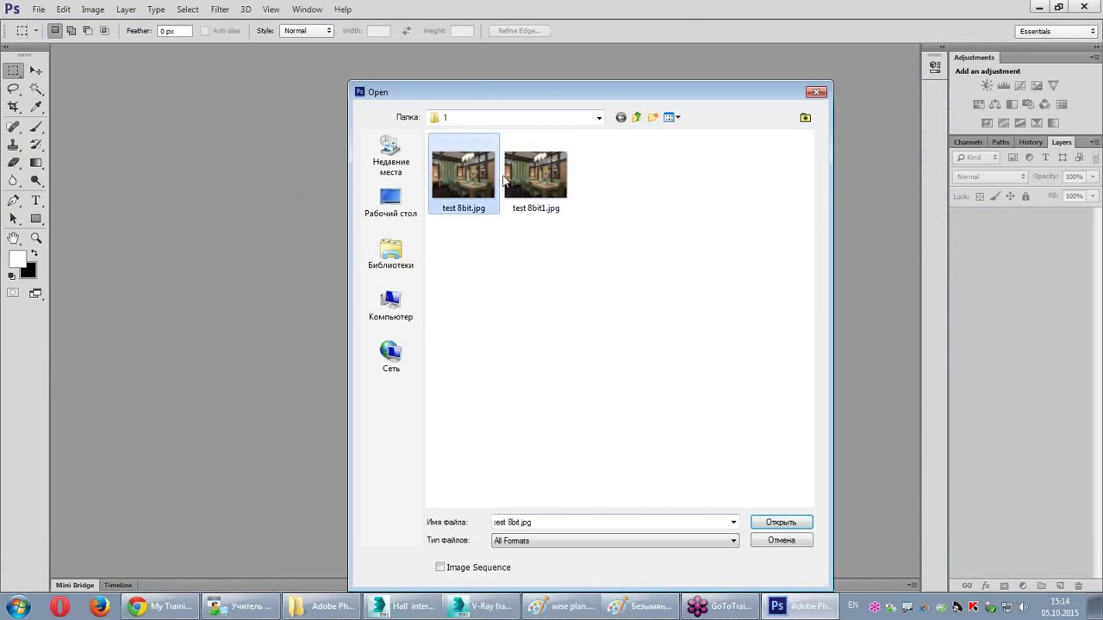
{"action": "left_click", "coordinate": [541, 188]}
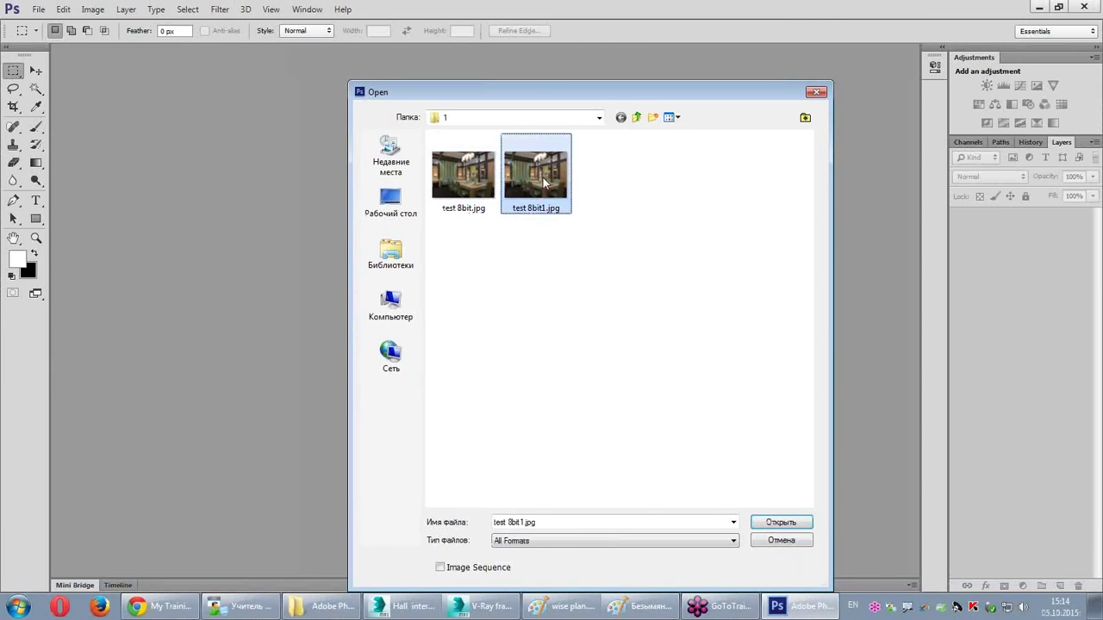
{"action": "double_click", "coordinate": [542, 177]}
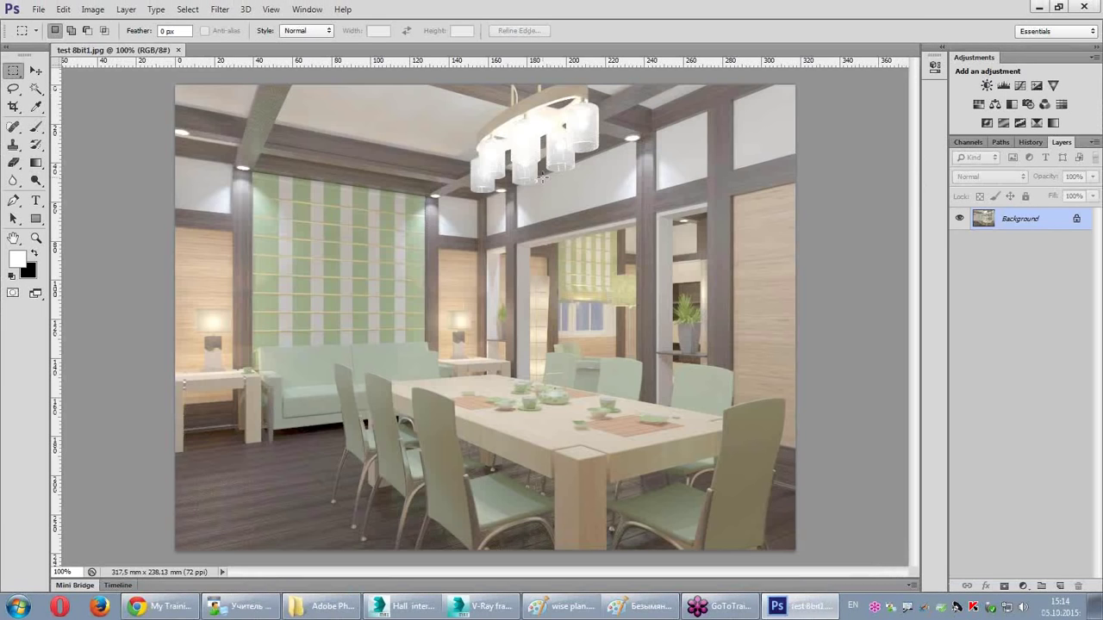
Step: Apply an Exposure adjustment with gamma correction 0,4545 to test 8bit1.jpg
{"action": "left_click", "coordinate": [100, 9]}
{"action": "mouse_move", "coordinate": [113, 44]}
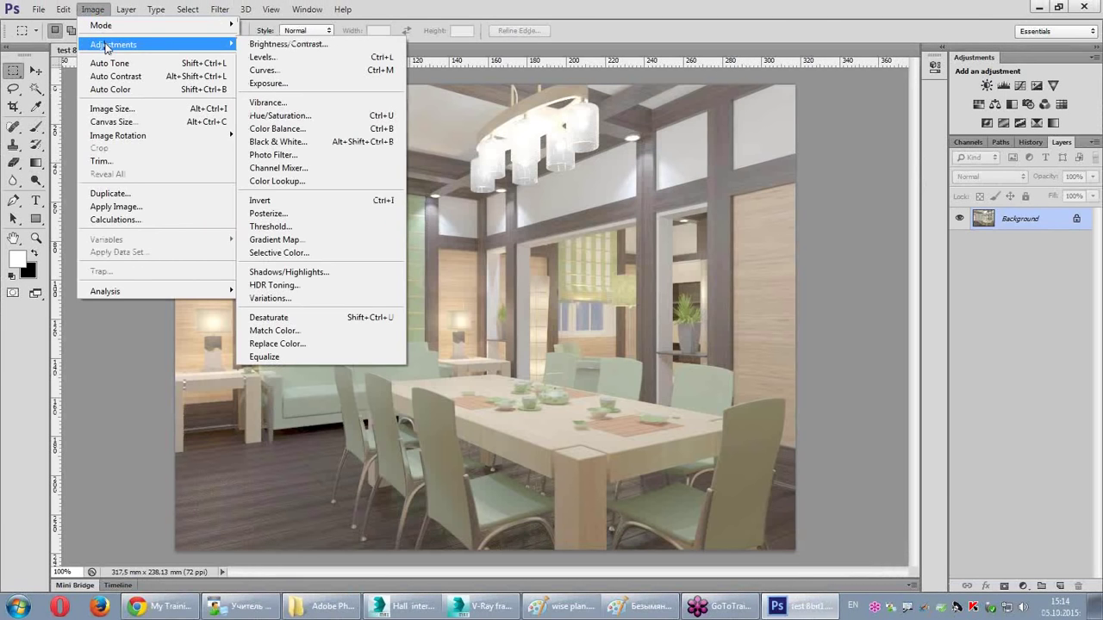
{"action": "left_click", "coordinate": [294, 86]}
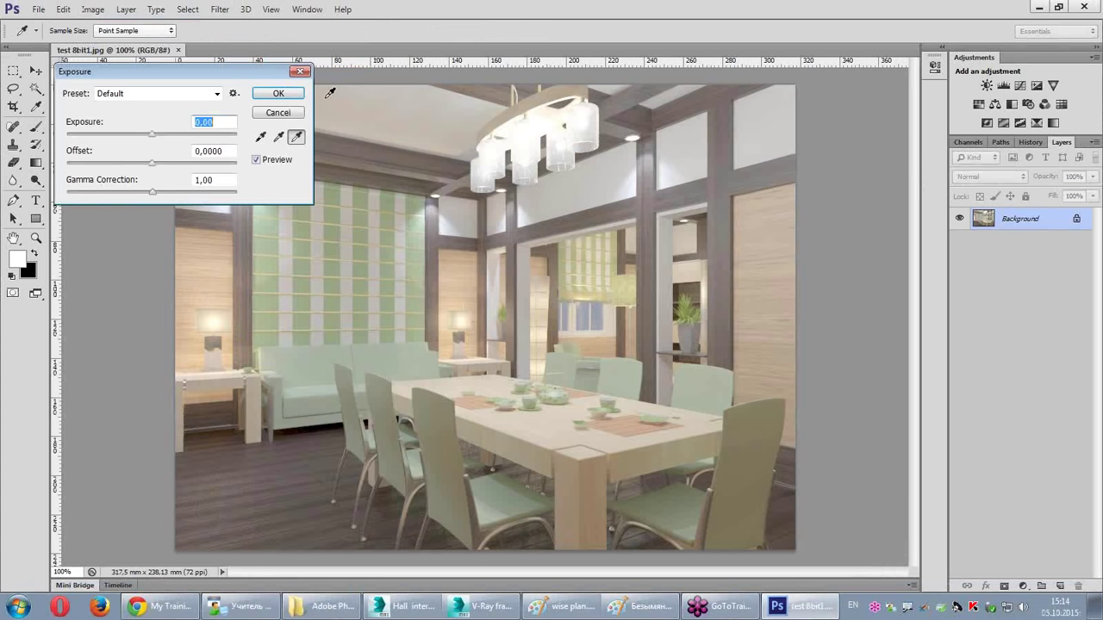
{"action": "left_click", "coordinate": [110, 191]}
{"action": "left_click_drag", "start_coordinate": [132, 196], "coordinate": [192, 200]}
{"action": "type", "text": "0,45"}
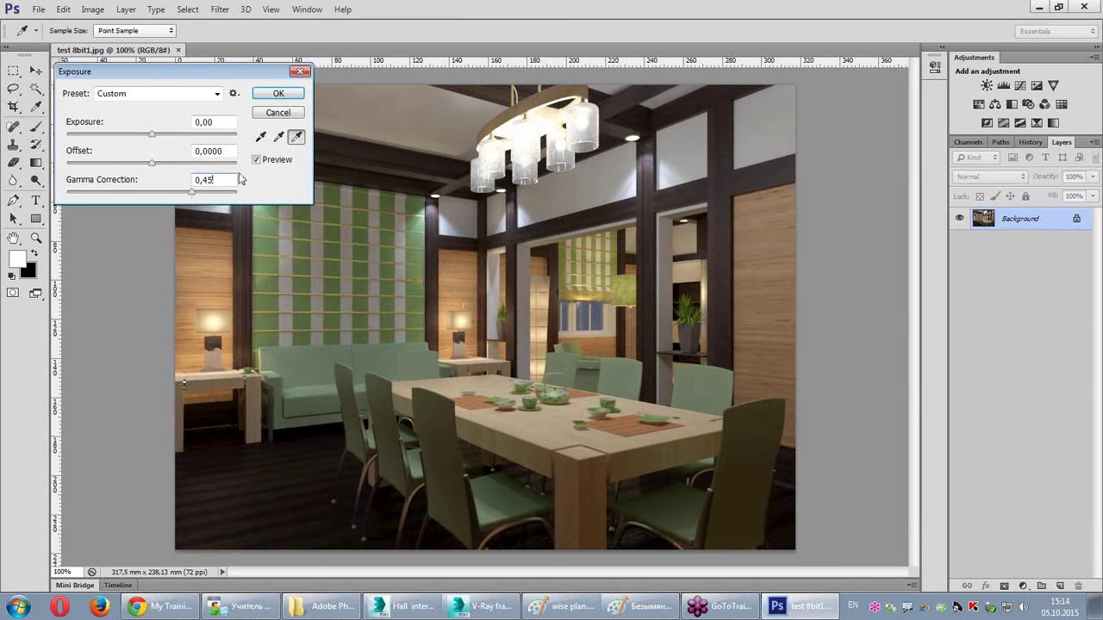
{"action": "type", "text": "45"}
{"action": "left_click", "coordinate": [259, 95]}
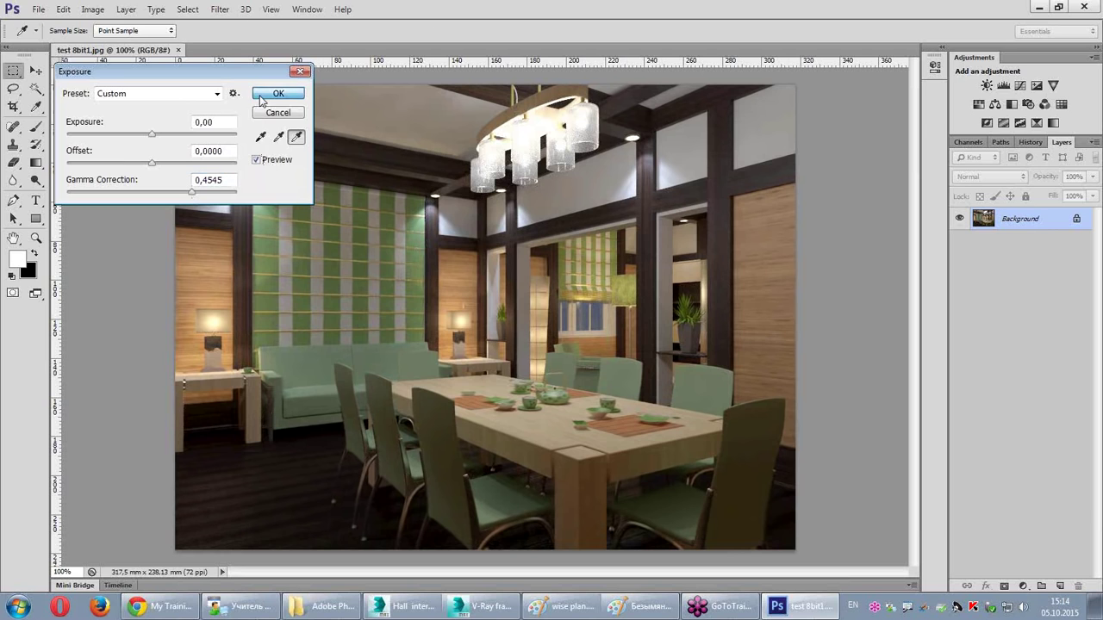
Step: Compare the corrected image with the 3ds Max render, then return to Photoshop
{"action": "left_click", "coordinate": [35, 70]}
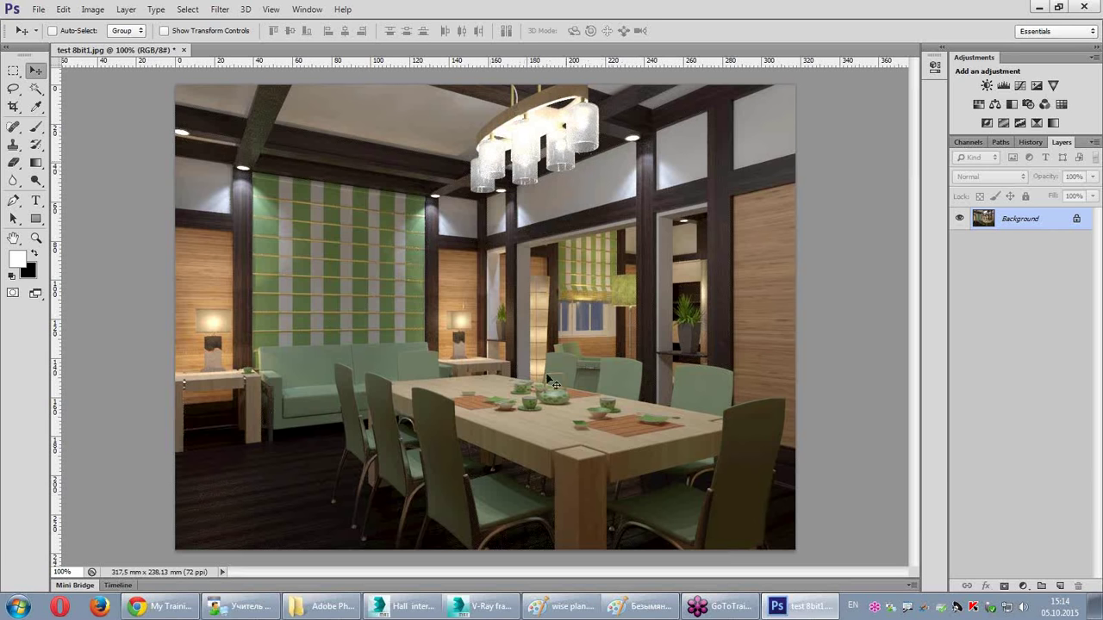
{"action": "left_click", "coordinate": [405, 605]}
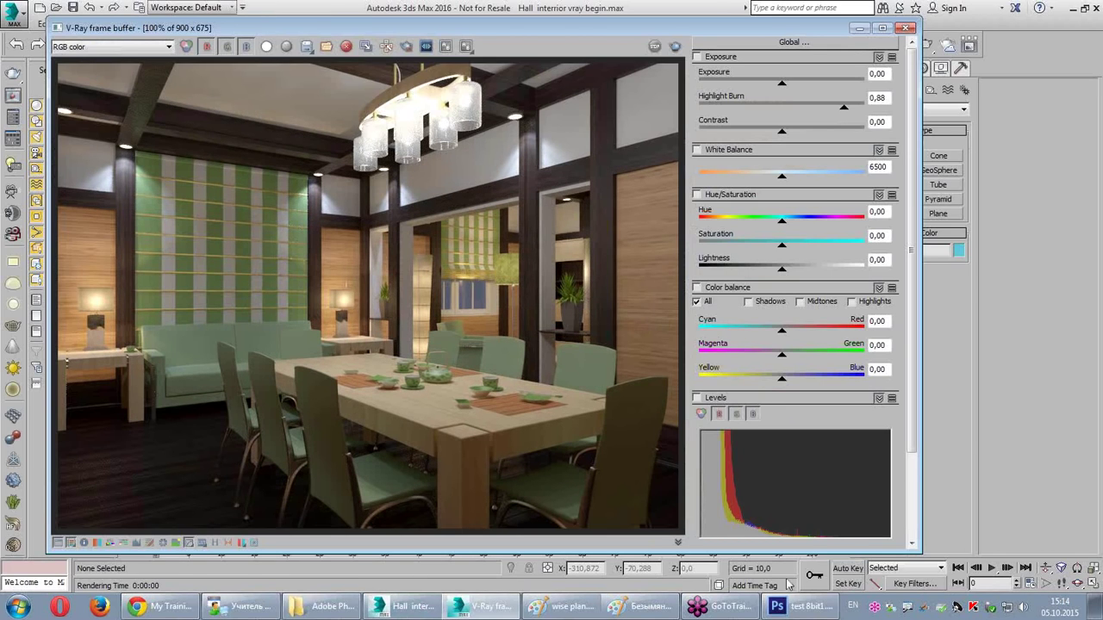
{"action": "left_click", "coordinate": [796, 607]}
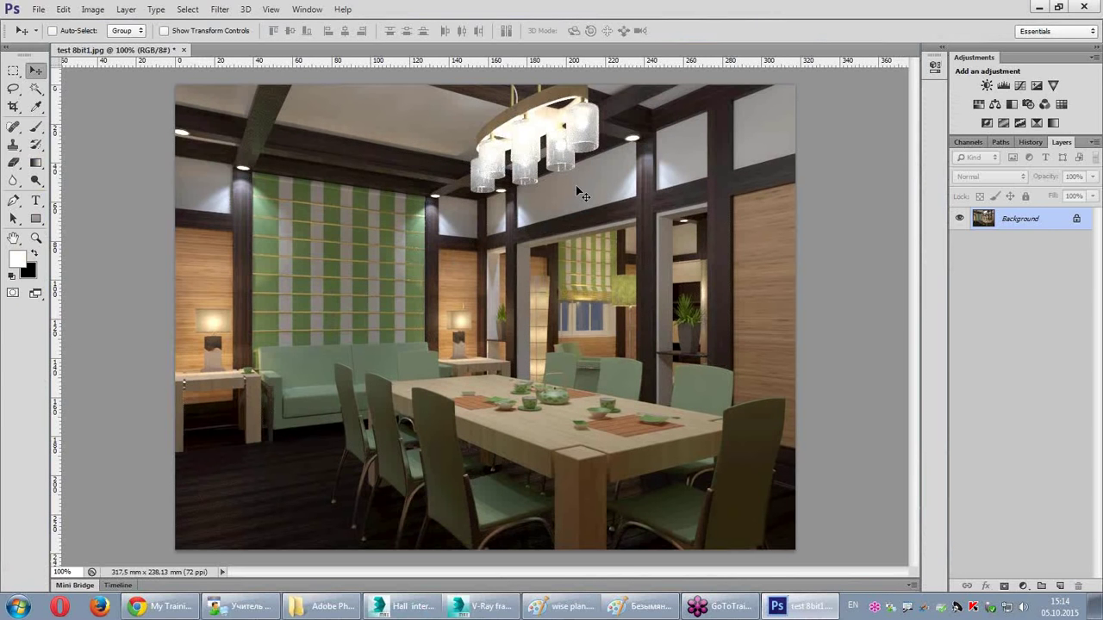
Step: Zoom in on the chandelier and preview Brightness at about -132, then cancel it
{"action": "key", "text": "ctrl+plus"}
{"action": "key", "text": "ctrl+plus"}
{"action": "mouse_move", "coordinate": [591, 178]}
{"action": "left_mouse_down"}
{"action": "mouse_move", "coordinate": [510, 360]}
{"action": "mouse_move", "coordinate": [493, 372]}
{"action": "left_mouse_up"}
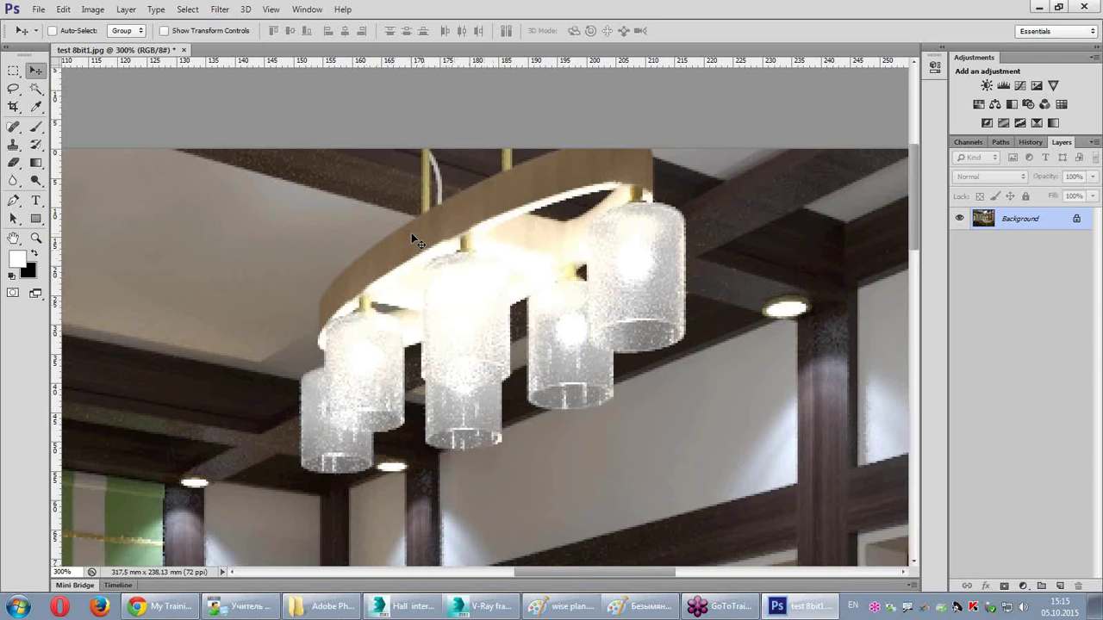
{"action": "left_click", "coordinate": [93, 8]}
{"action": "mouse_move", "coordinate": [113, 44]}
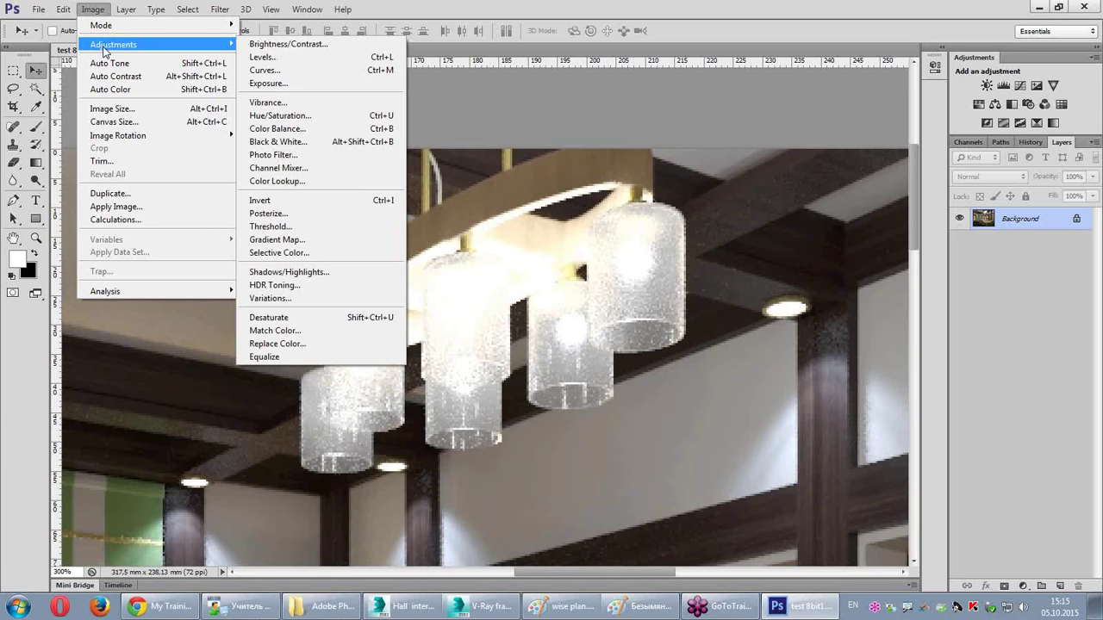
{"action": "key", "text": "Escape"}
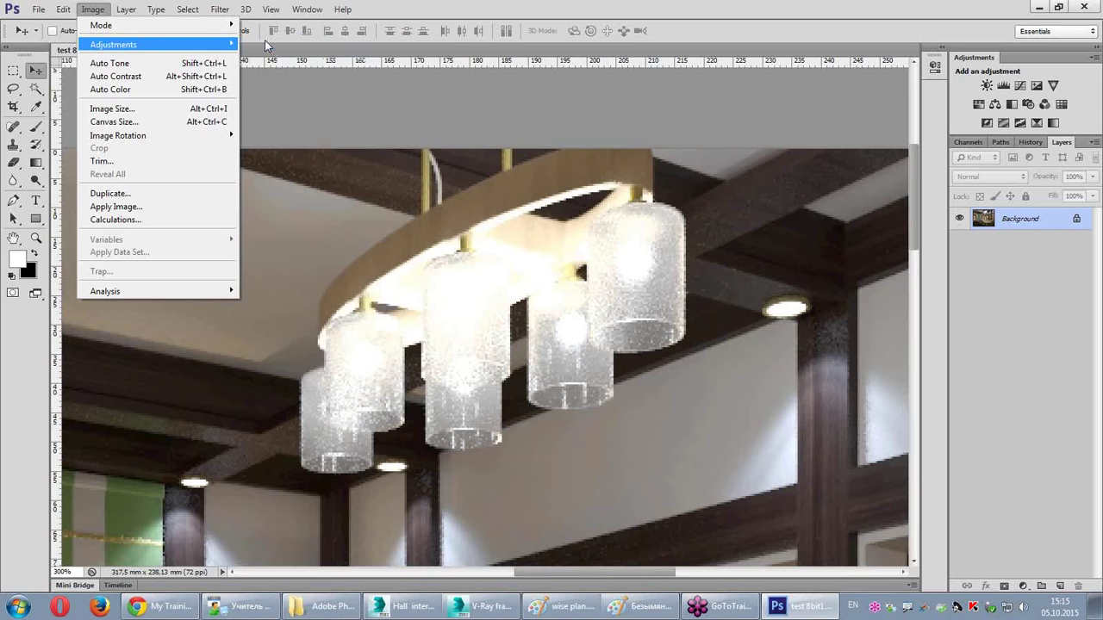
{"action": "key", "text": "Escape"}
{"action": "key", "text": "i"}
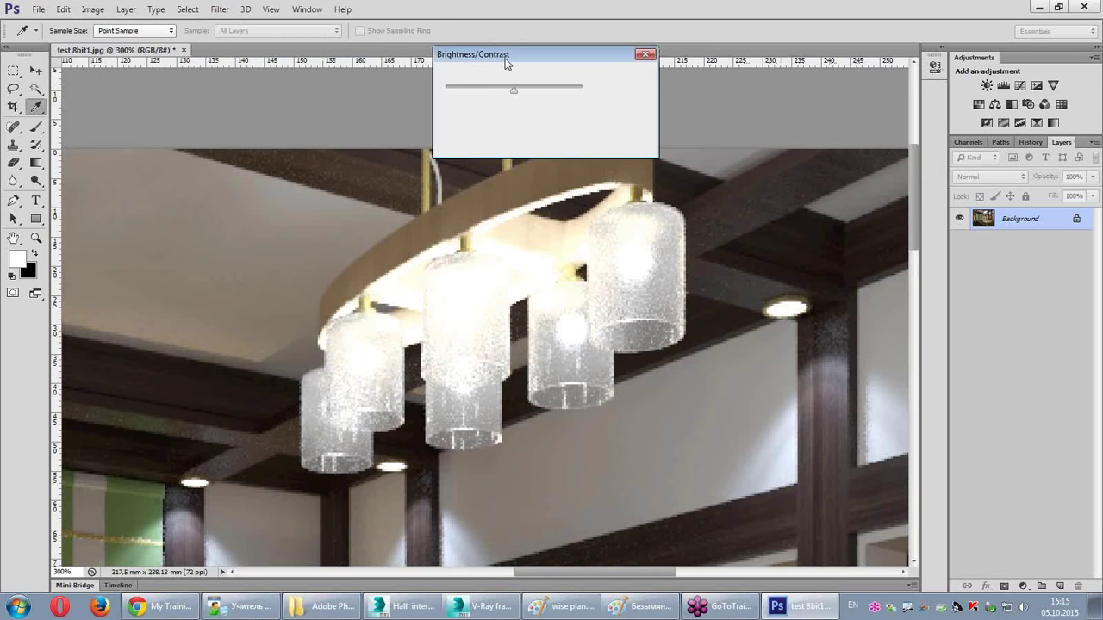
{"action": "left_click_drag", "start_coordinate": [514, 90], "coordinate": [451, 109]}
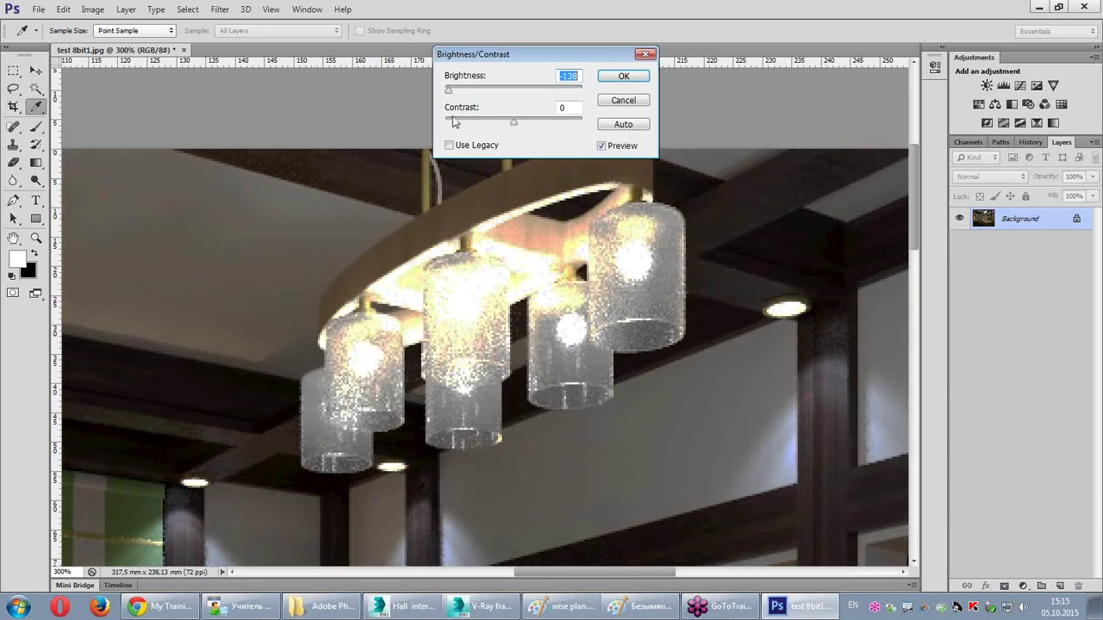
{"action": "key", "text": "Down"}
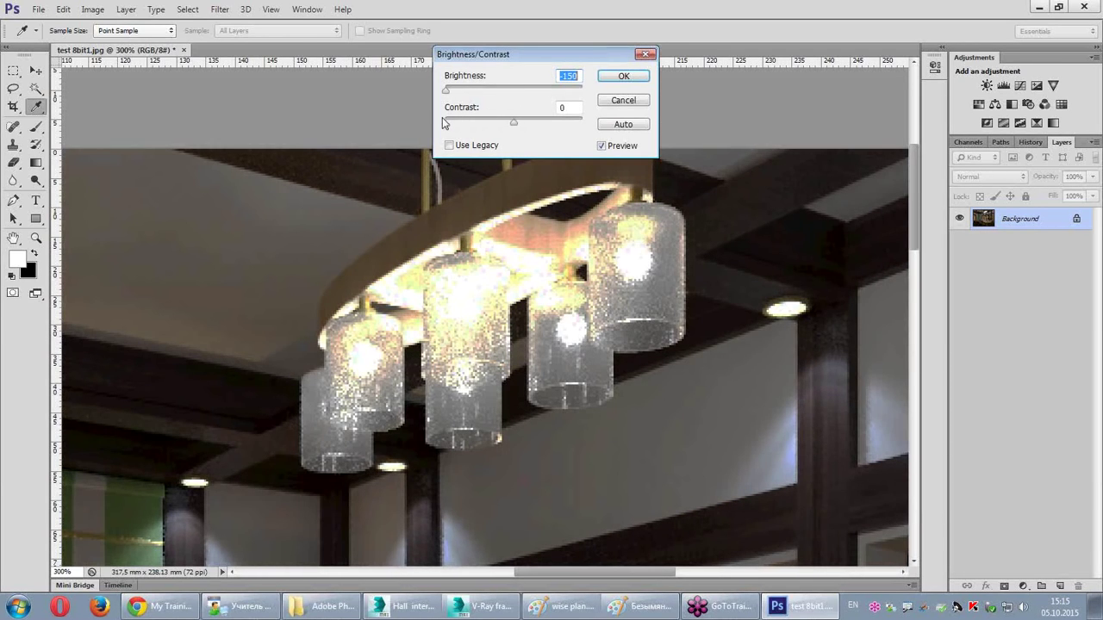
{"action": "key", "text": "Up"}
{"action": "key", "text": "Up"}
{"action": "key", "text": "Up"}
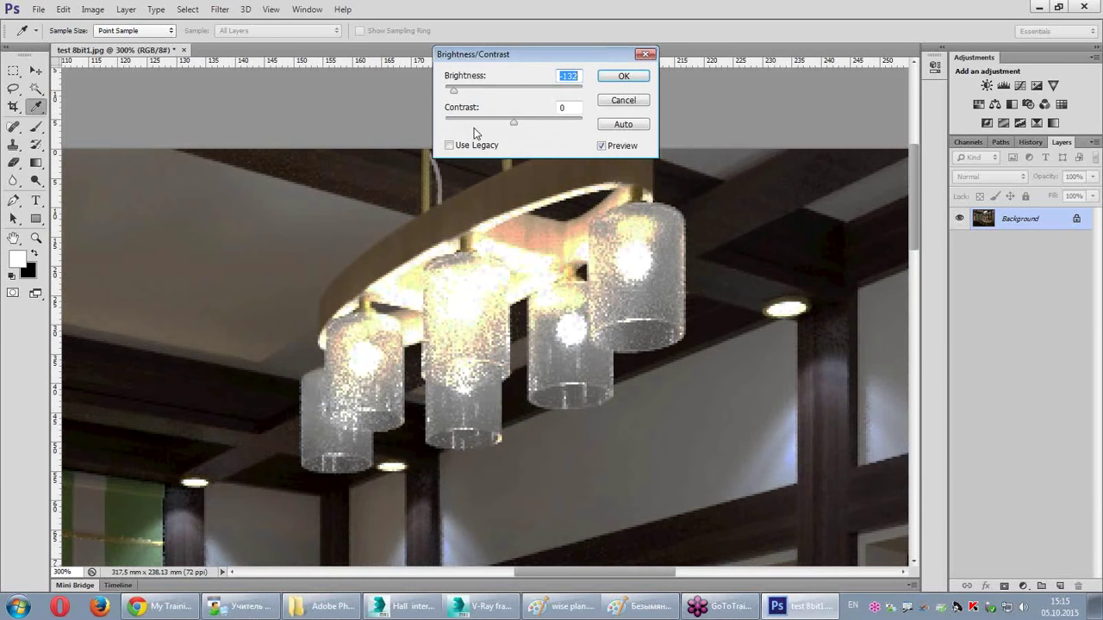
{"action": "left_click", "coordinate": [622, 100]}
{"action": "left_click", "coordinate": [93, 10]}
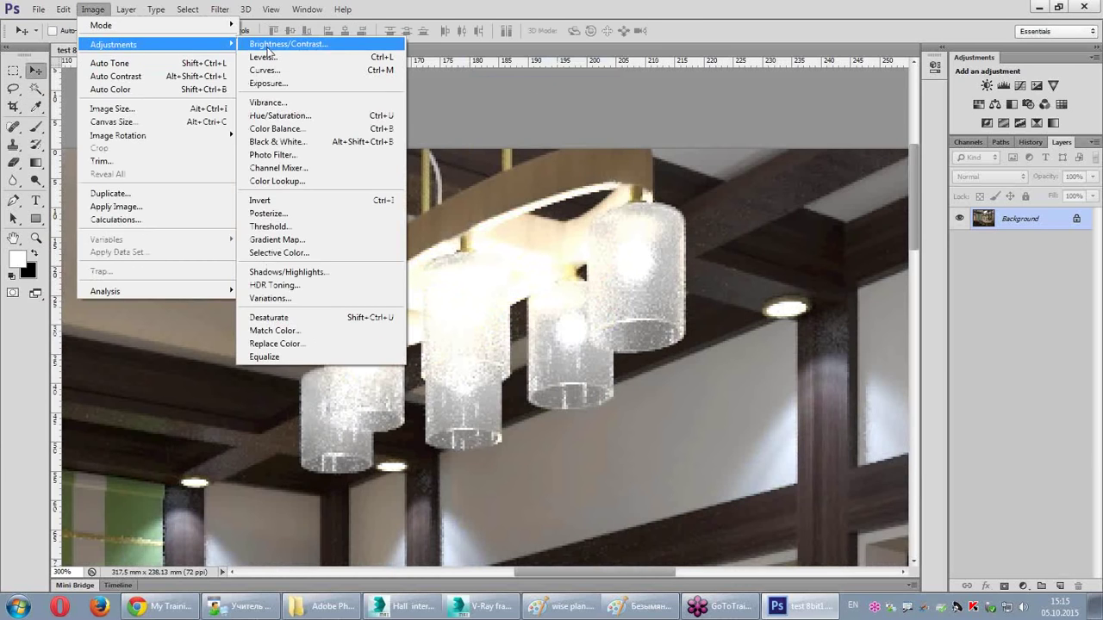
Step: Preview a slight exposure raise and lower gamma, cancel, fit the image, and return to 3ds Max
{"action": "left_click", "coordinate": [266, 84]}
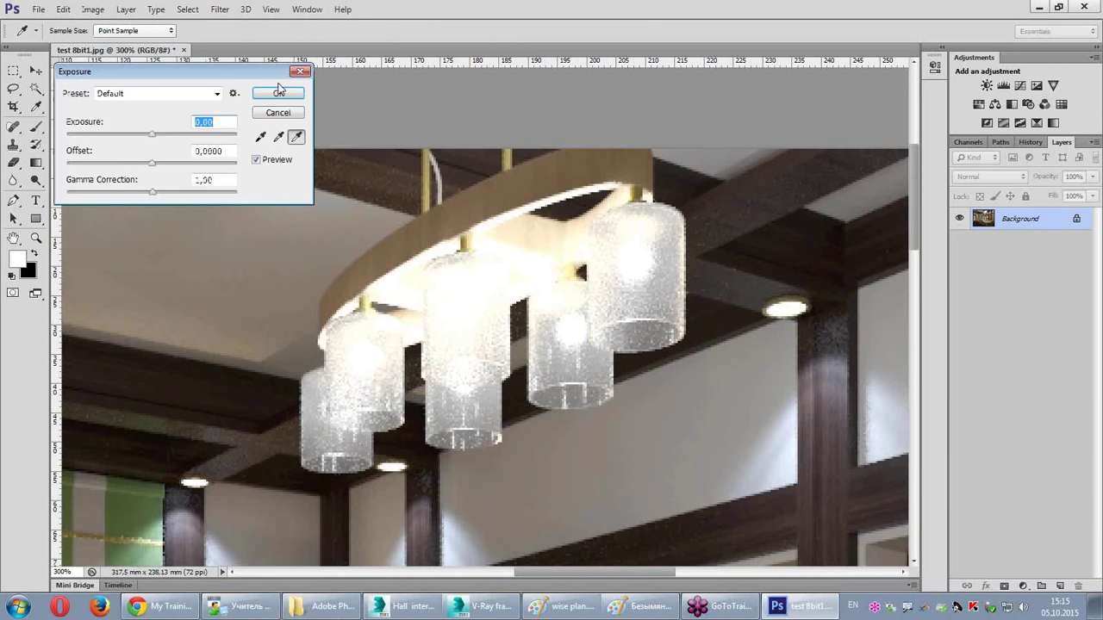
{"action": "left_click_drag", "start_coordinate": [153, 135], "coordinate": [152, 135]}
{"action": "left_click_drag", "start_coordinate": [155, 190], "coordinate": [138, 193]}
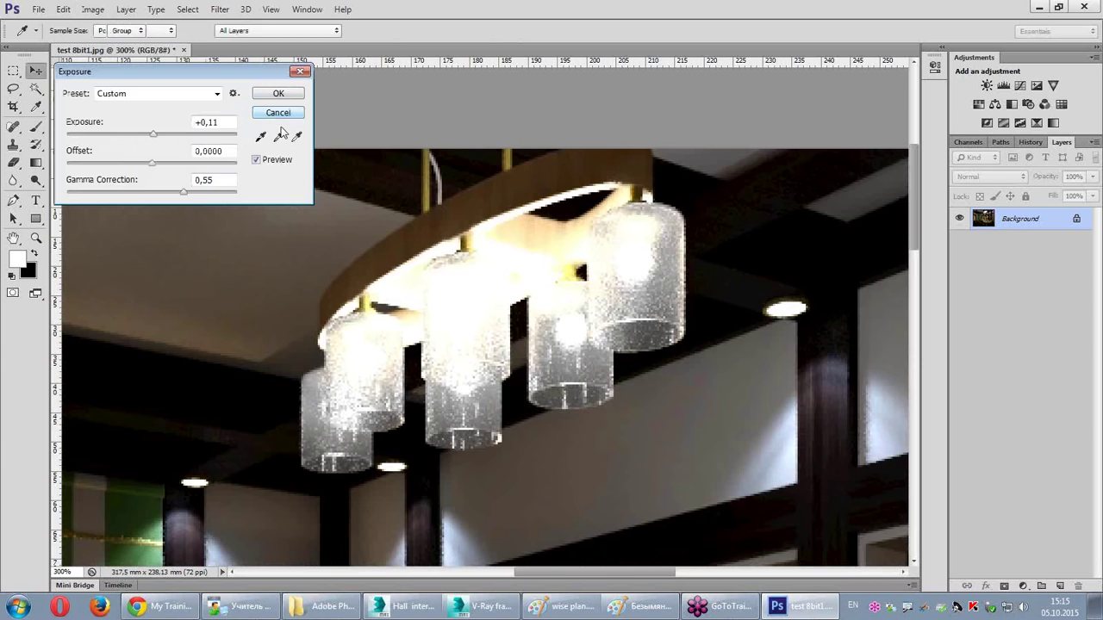
{"action": "left_click", "coordinate": [277, 112]}
{"action": "key", "text": "ctrl+0"}
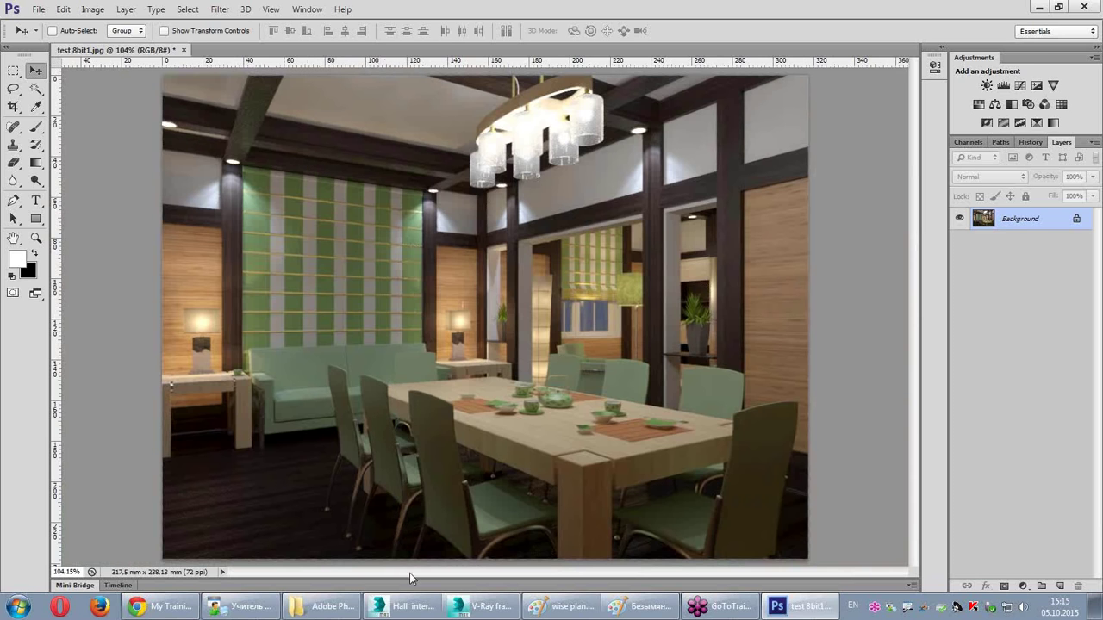
{"action": "left_click", "coordinate": [405, 606]}
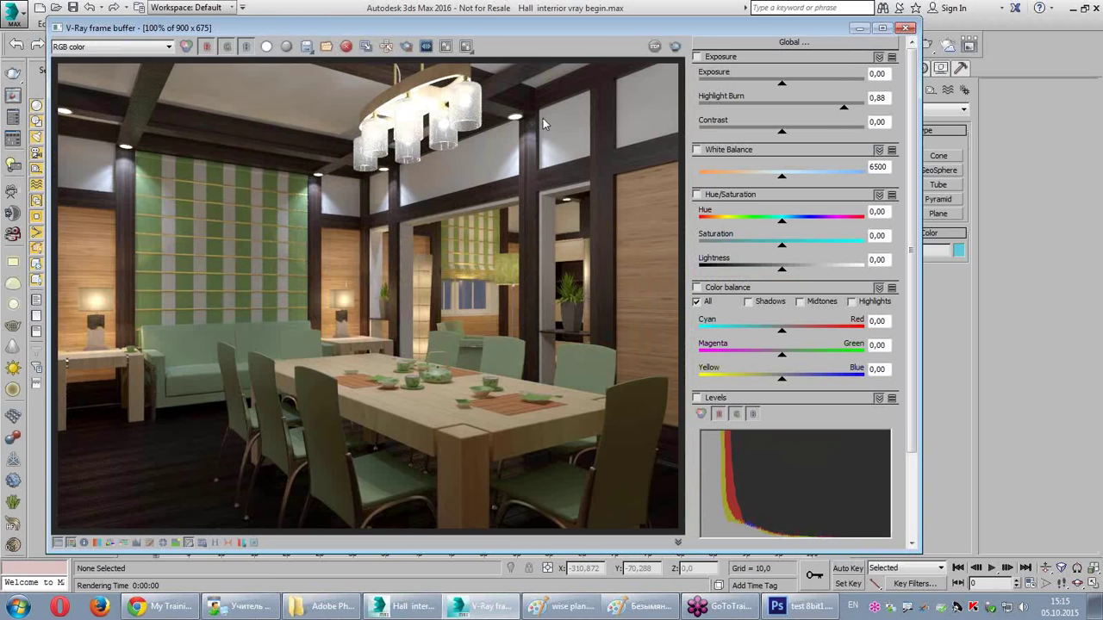
Step: Open the V-Ray frame buffer's Save Image dialog and show its file type list
{"action": "left_click", "coordinate": [303, 47]}
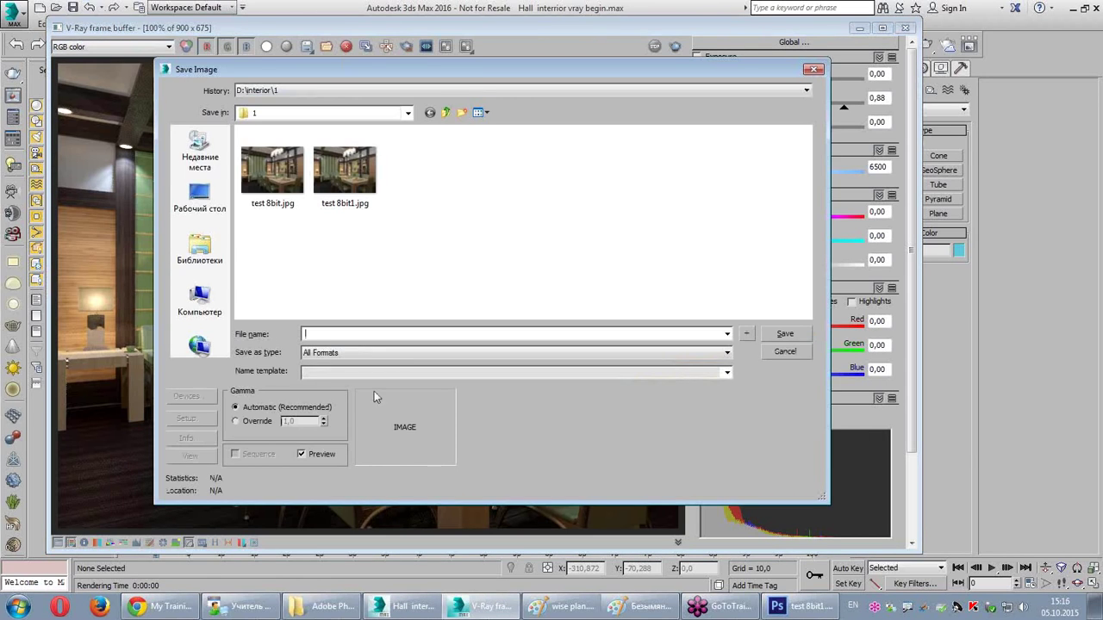
{"action": "left_click", "coordinate": [350, 353]}
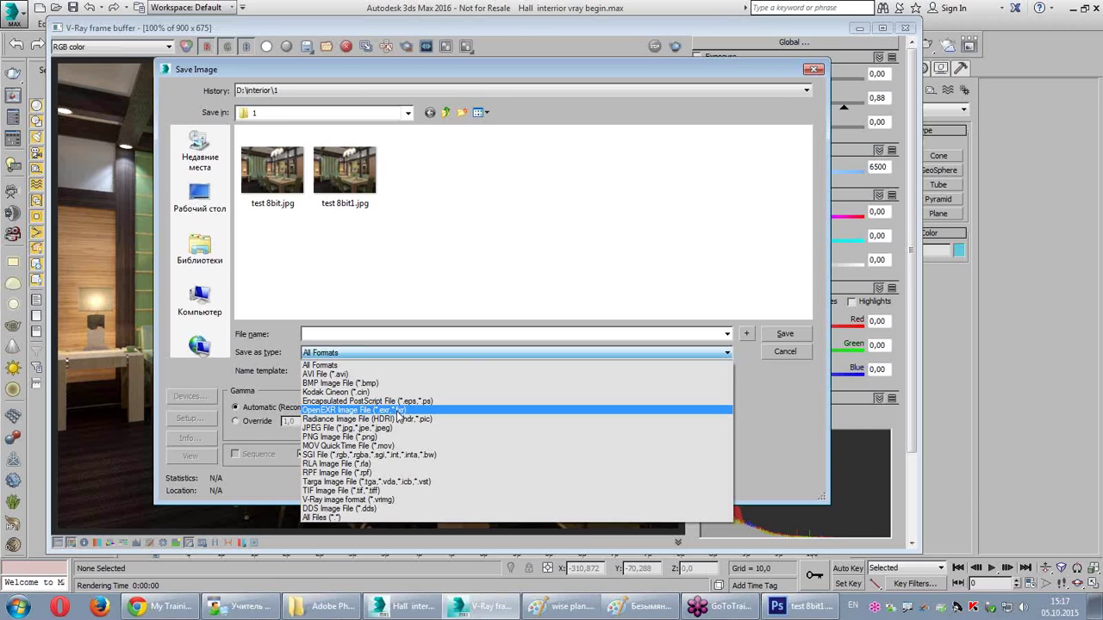
Step: Choose TIF Image File and save the render as 'test 32bit', bringing up TIF Image Control
{"action": "left_click", "coordinate": [384, 490]}
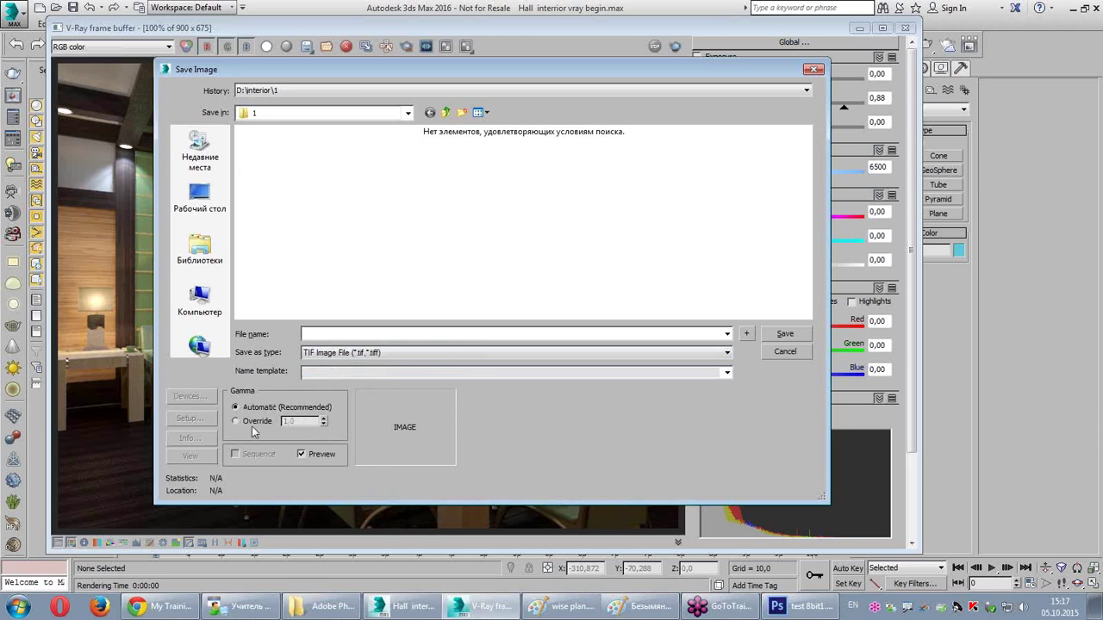
{"action": "left_click_drag", "start_coordinate": [314, 444], "coordinate": [349, 446]}
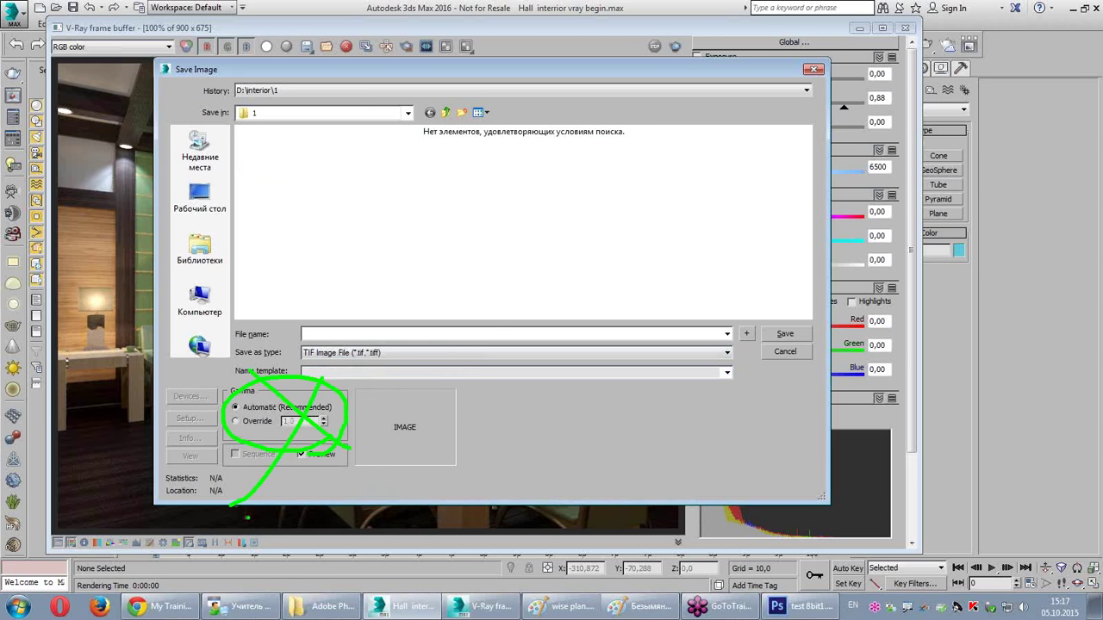
{"action": "key", "text": "Escape"}
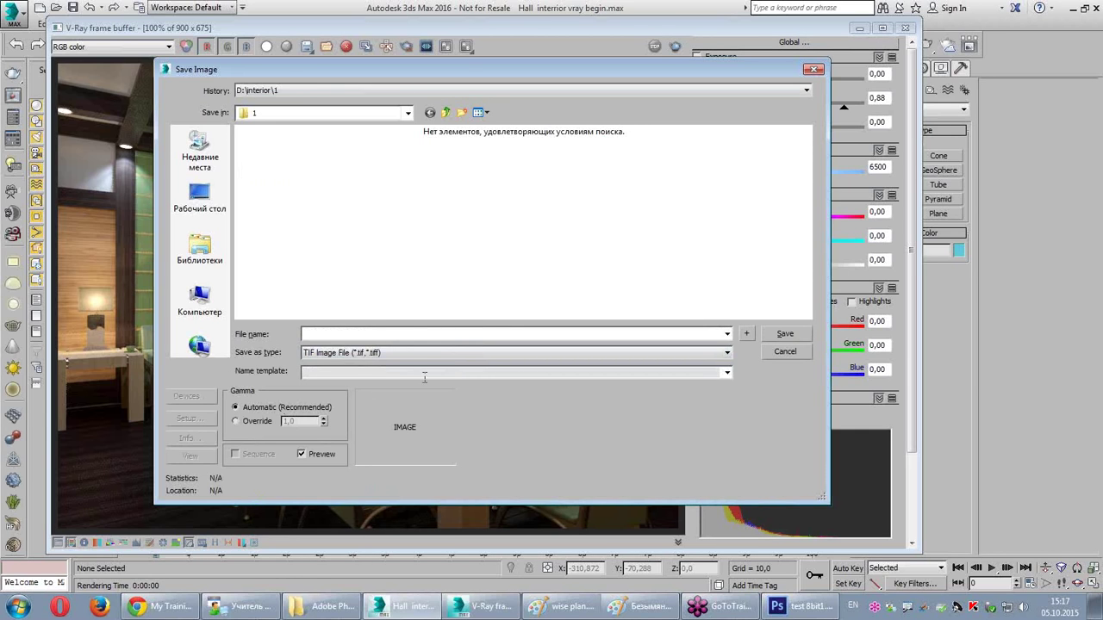
{"action": "left_click", "coordinate": [794, 338]}
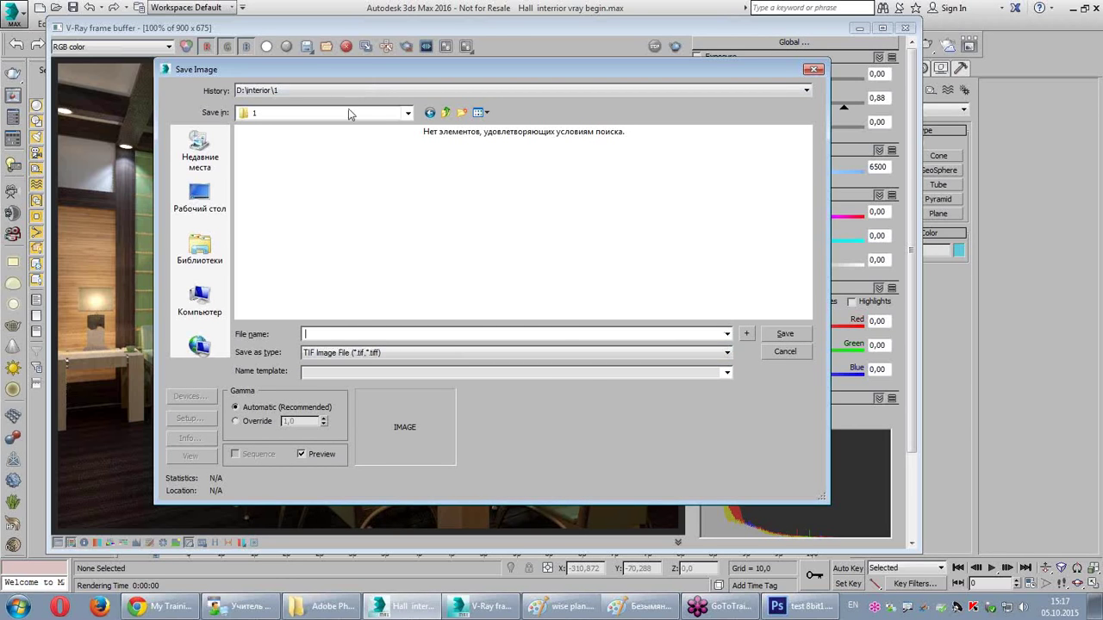
{"action": "left_click", "coordinate": [340, 334]}
{"action": "type", "text": "test"}
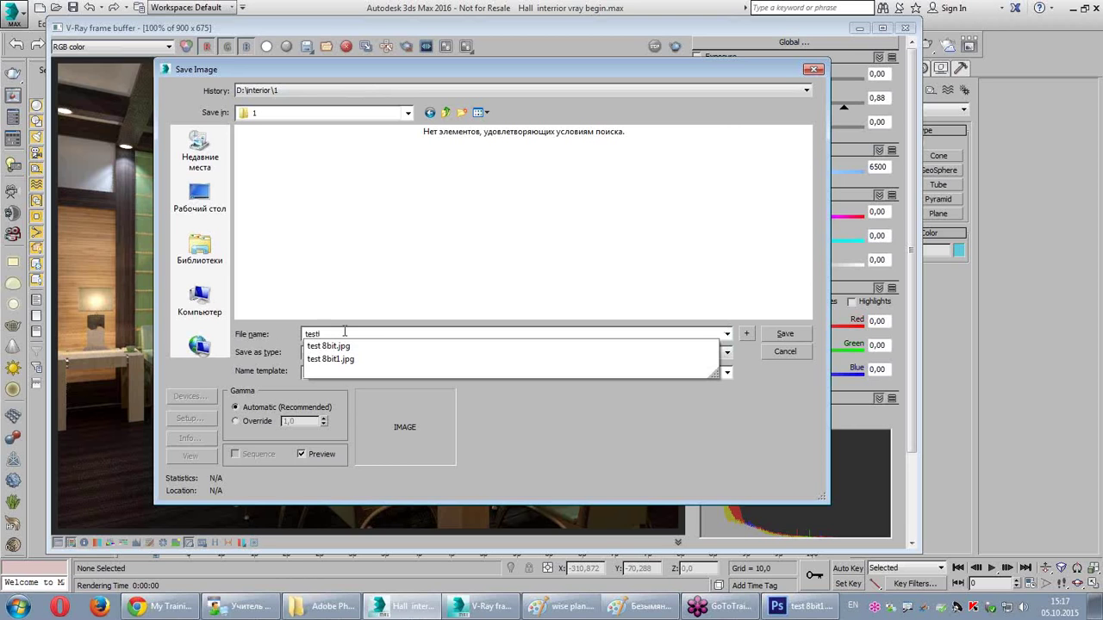
{"action": "type", "text": "i 32"}
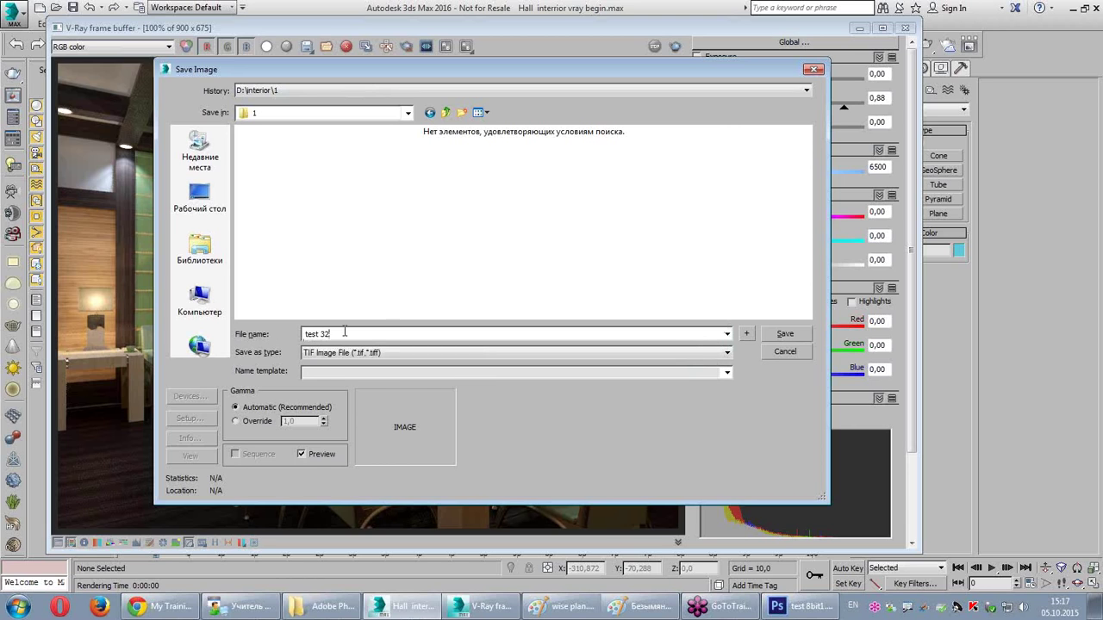
{"action": "type", "text": "bit"}
{"action": "left_click", "coordinate": [775, 339]}
{"action": "left_click_drag", "start_coordinate": [513, 229], "coordinate": [477, 192]}
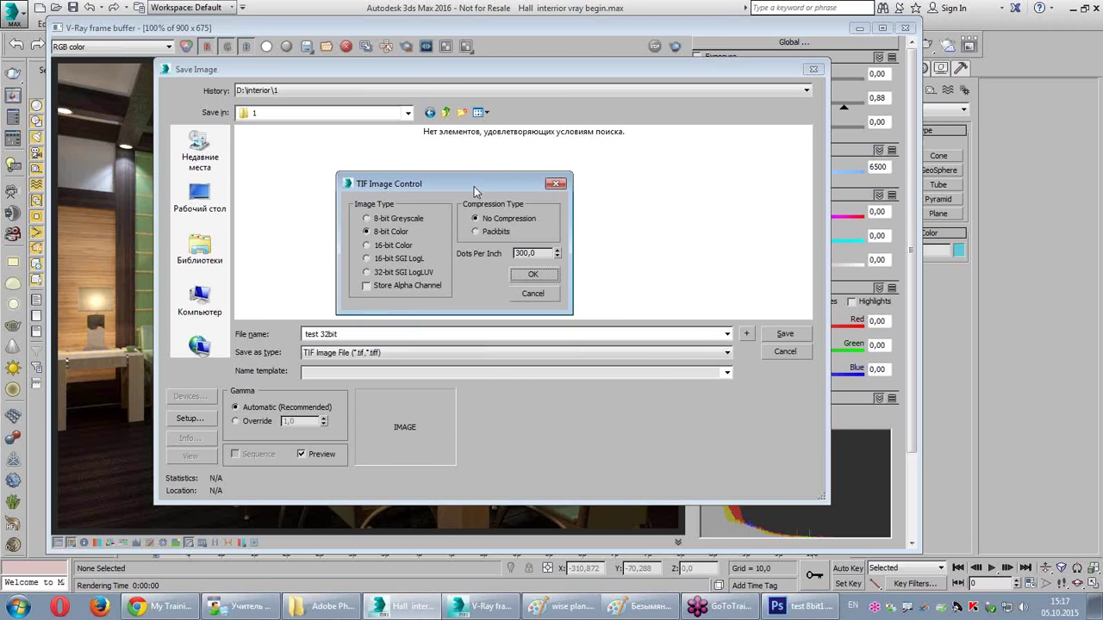
Step: Set the TIF image type to 32-bit SGI LogLUV and confirm to save test 32bit
{"action": "left_click", "coordinate": [377, 232]}
{"action": "left_click", "coordinate": [377, 274]}
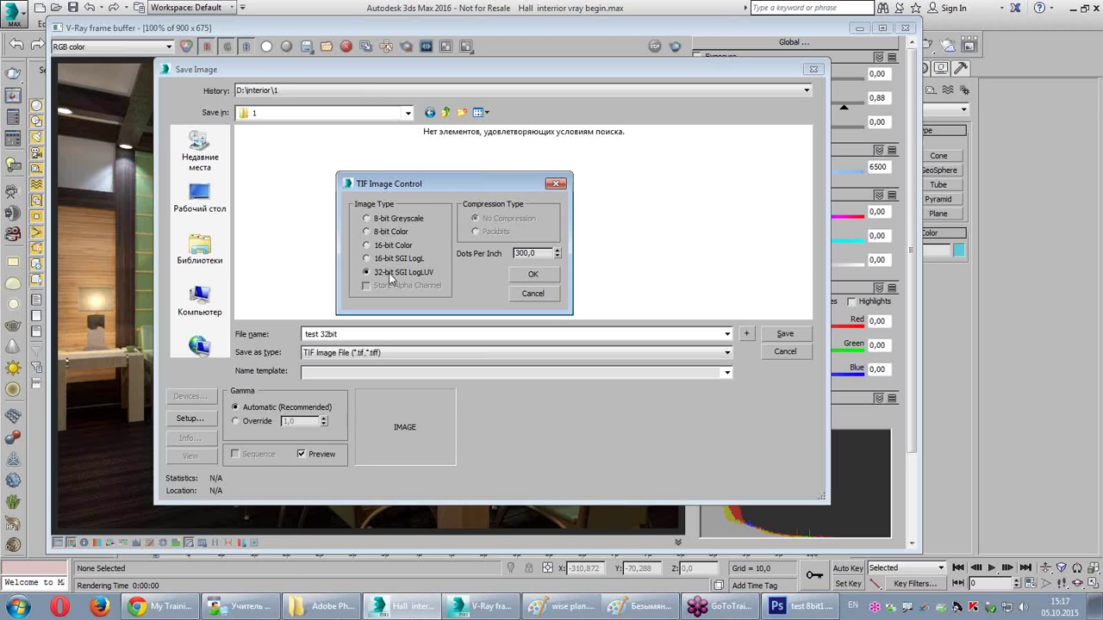
{"action": "left_click", "coordinate": [533, 275]}
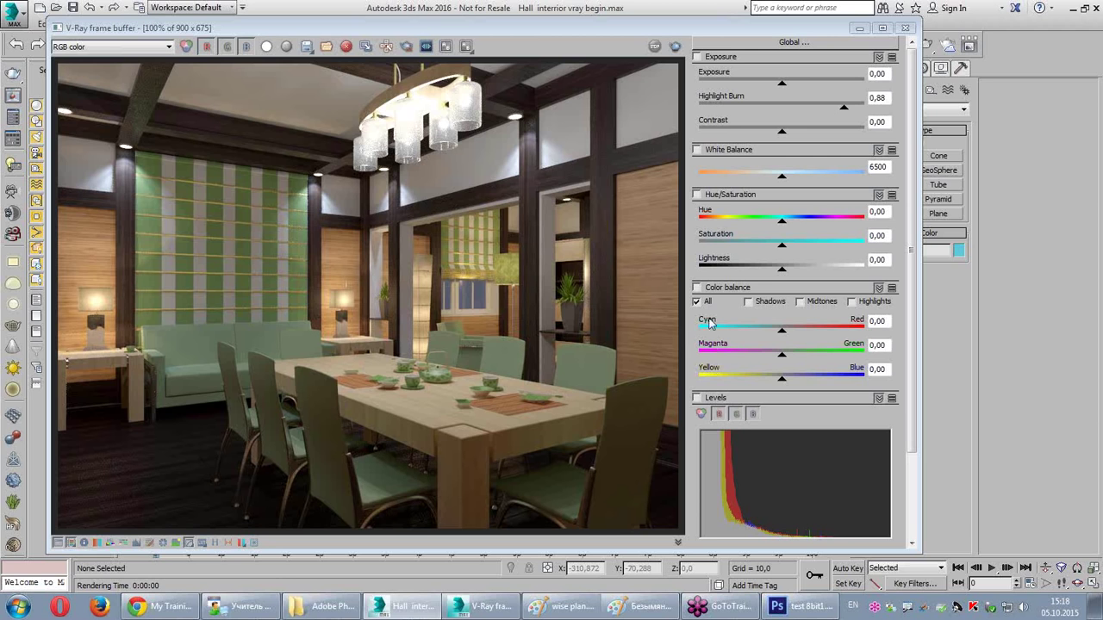
Step: Open test 32bit.tif in Photoshop
{"action": "left_click", "coordinate": [797, 605]}
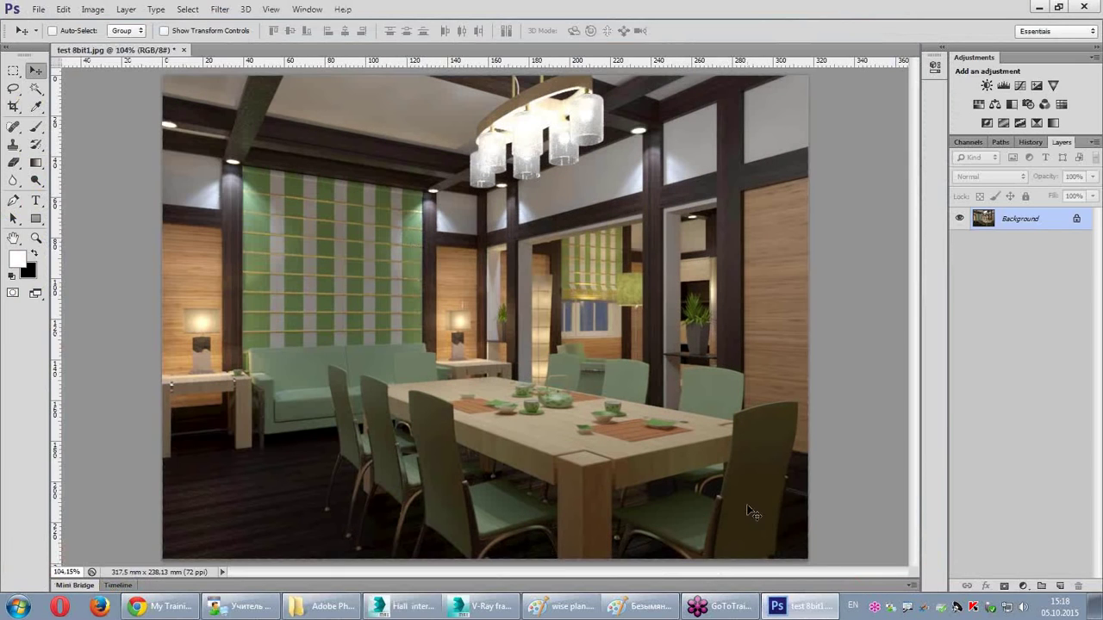
{"action": "left_click", "coordinate": [39, 9]}
{"action": "left_click", "coordinate": [51, 37]}
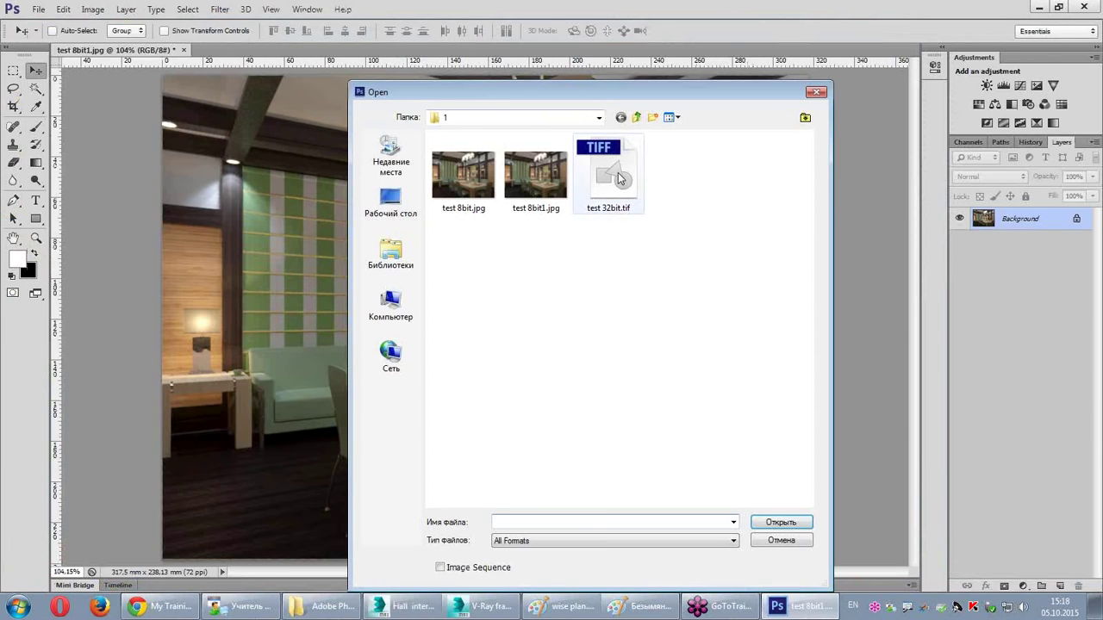
{"action": "left_click", "coordinate": [607, 154]}
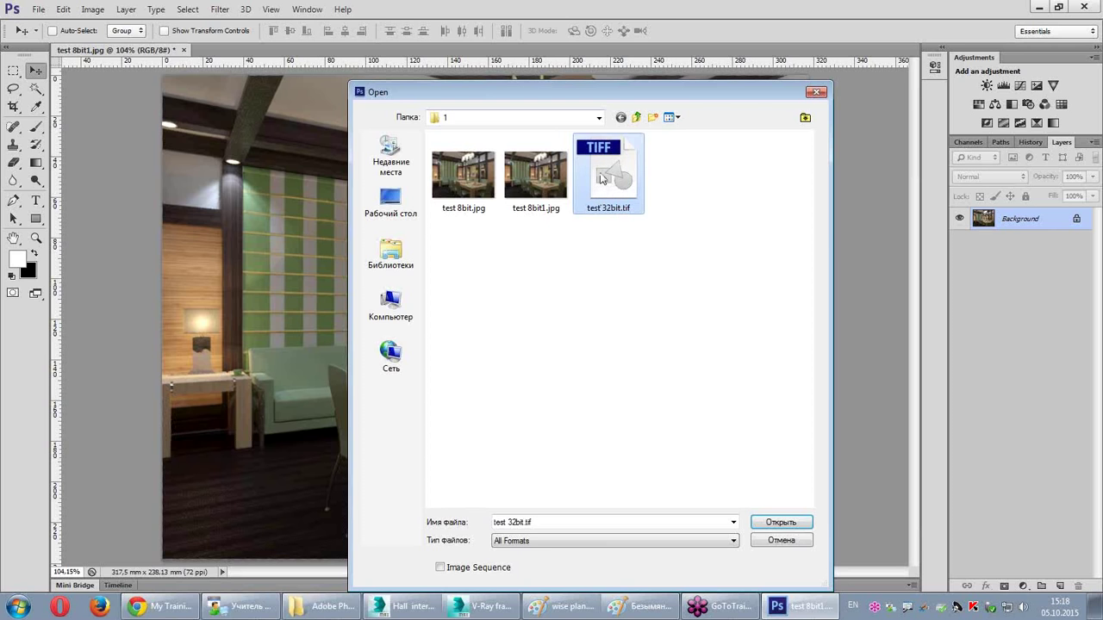
{"action": "double_click", "coordinate": [600, 178]}
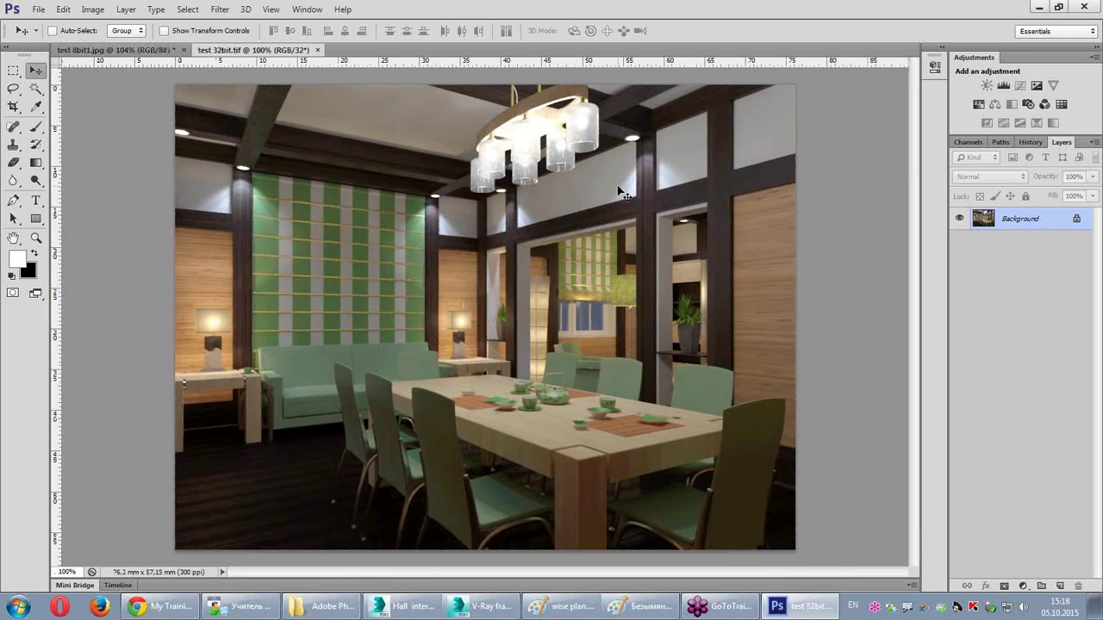
Step: Compare test 32bit.tif against test 8bit1.jpg by switching between their documents
{"action": "left_click", "coordinate": [147, 50]}
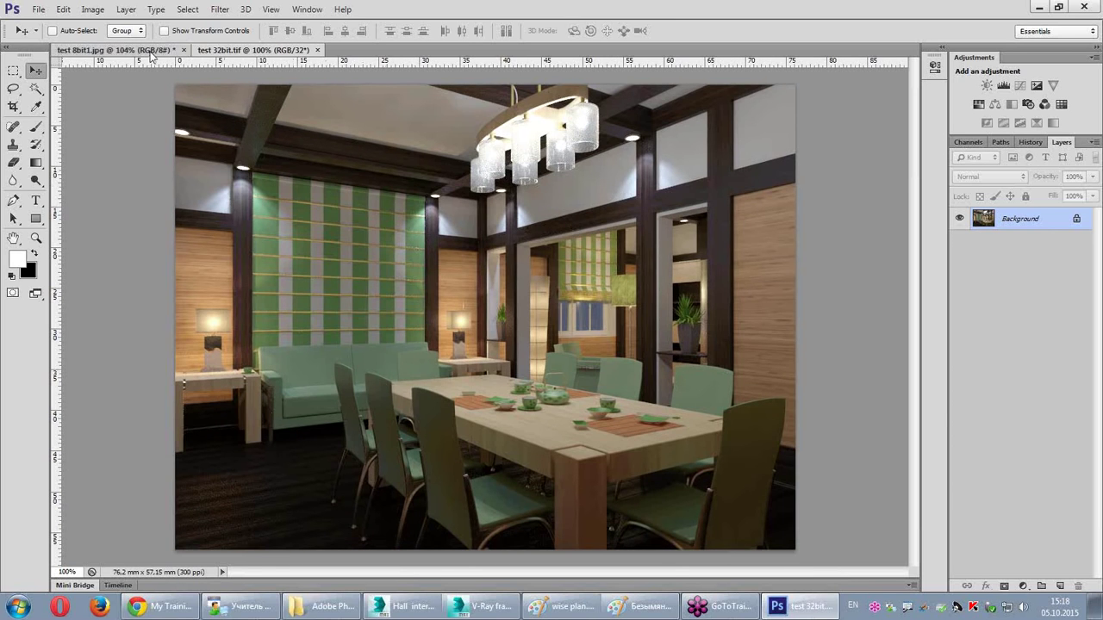
{"action": "left_click", "coordinate": [230, 51]}
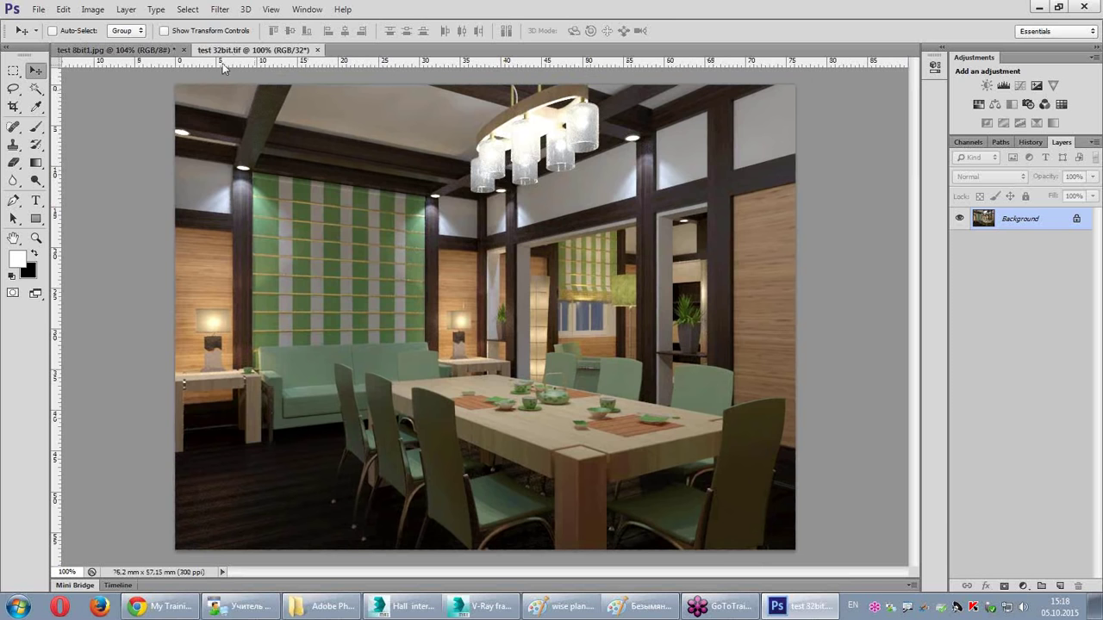
{"action": "left_click", "coordinate": [92, 9]}
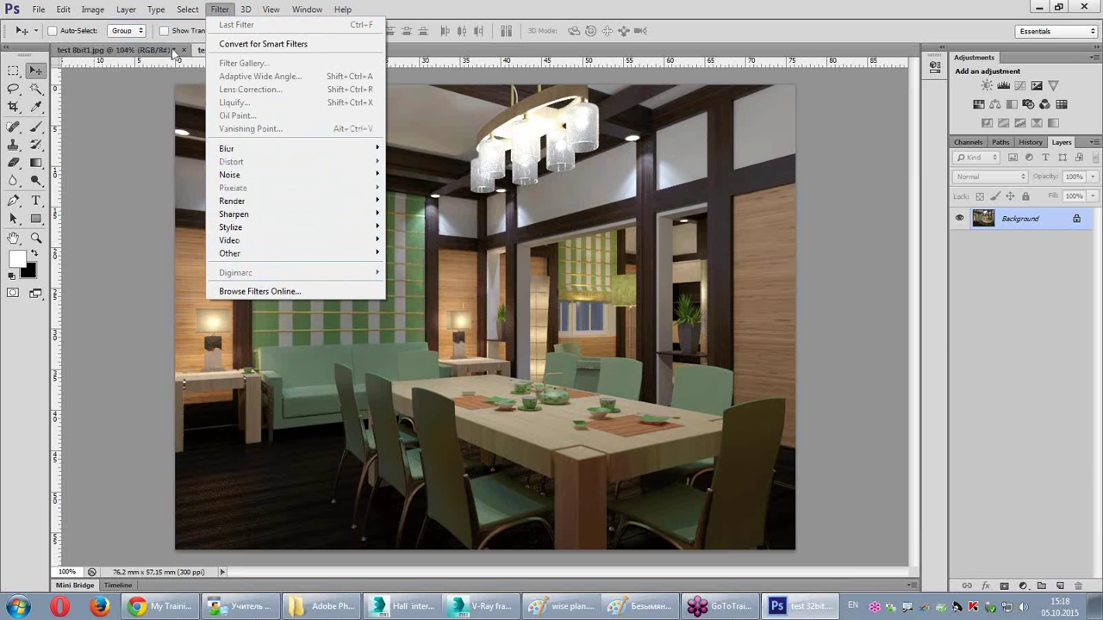
{"action": "mouse_move", "coordinate": [114, 43]}
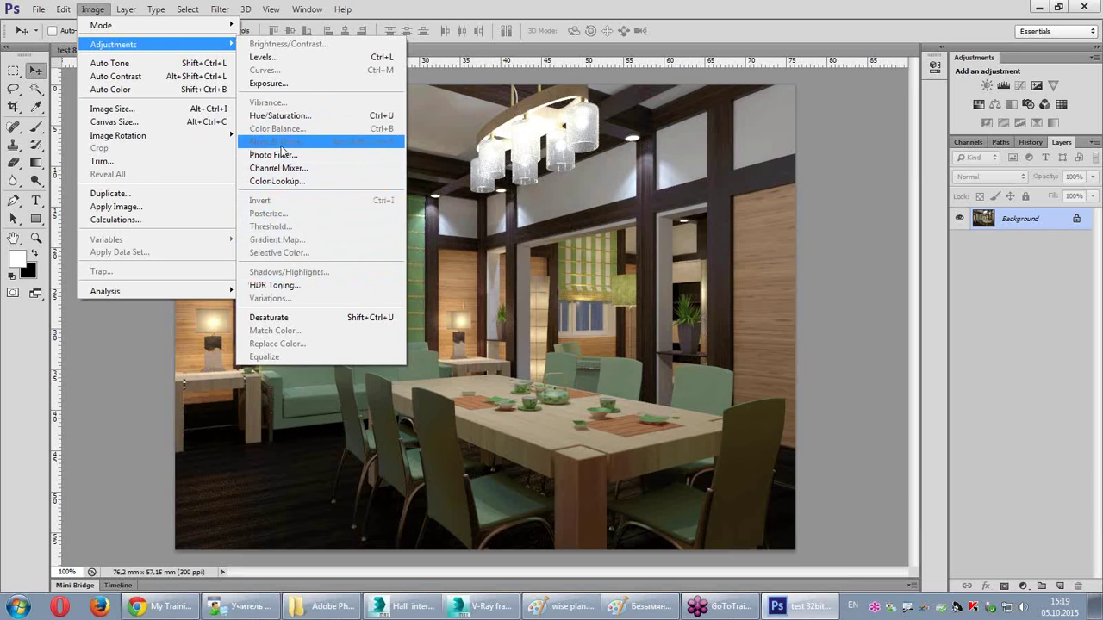
Step: Open the Exposure adjustment and zoom in on the ceiling lamps
{"action": "left_click", "coordinate": [276, 86]}
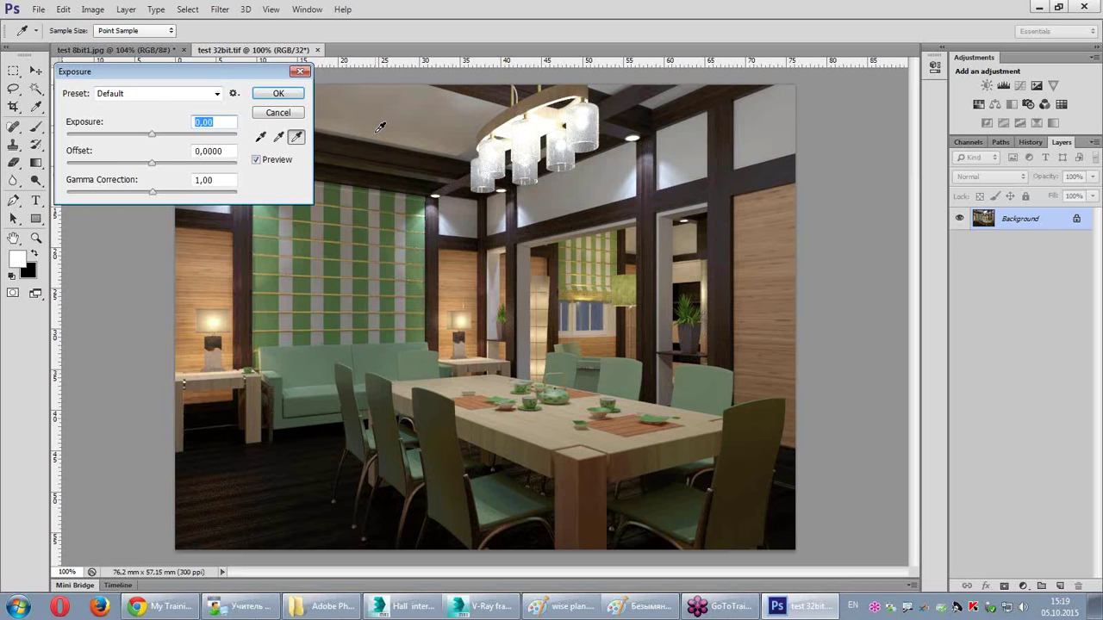
{"action": "key", "text": "ctrl+plus"}
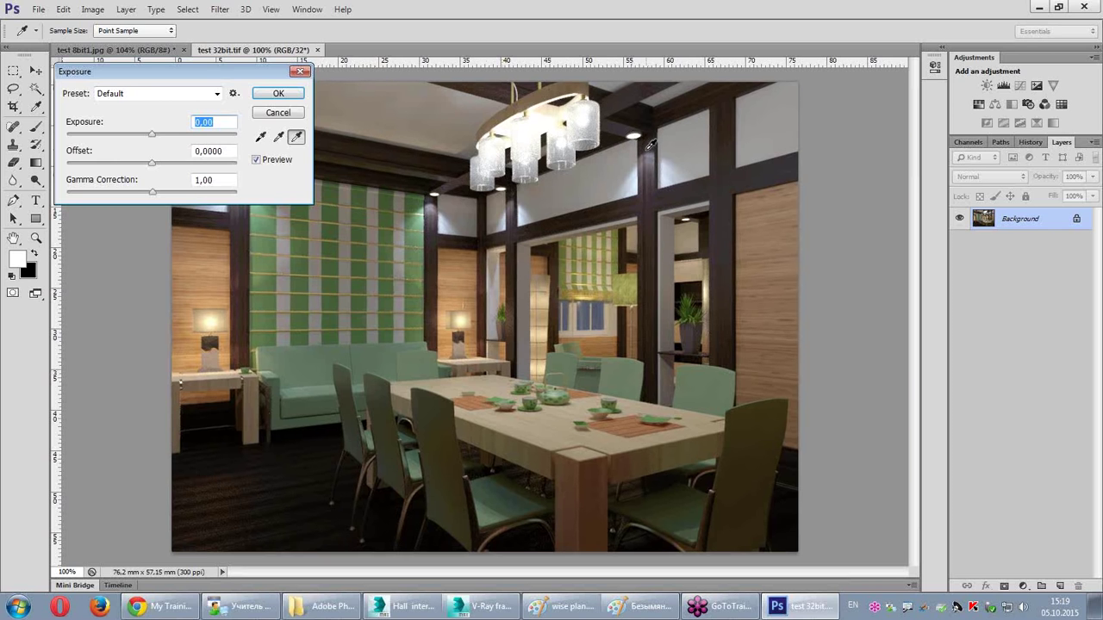
{"action": "key", "text": "ctrl+plus"}
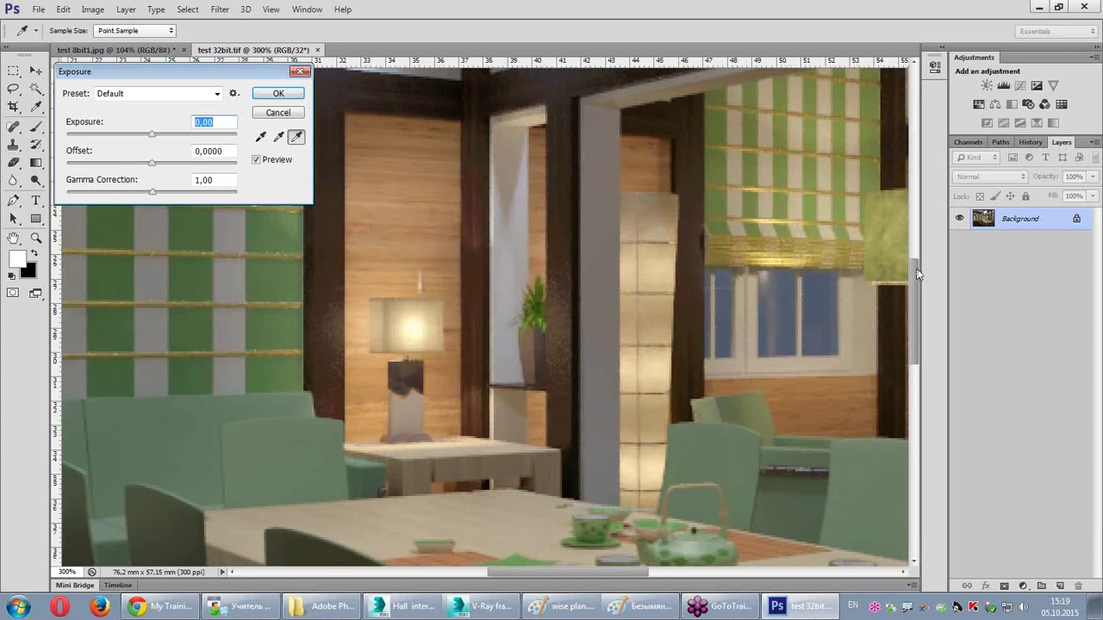
{"action": "left_click_drag", "start_coordinate": [919, 278], "coordinate": [911, 168]}
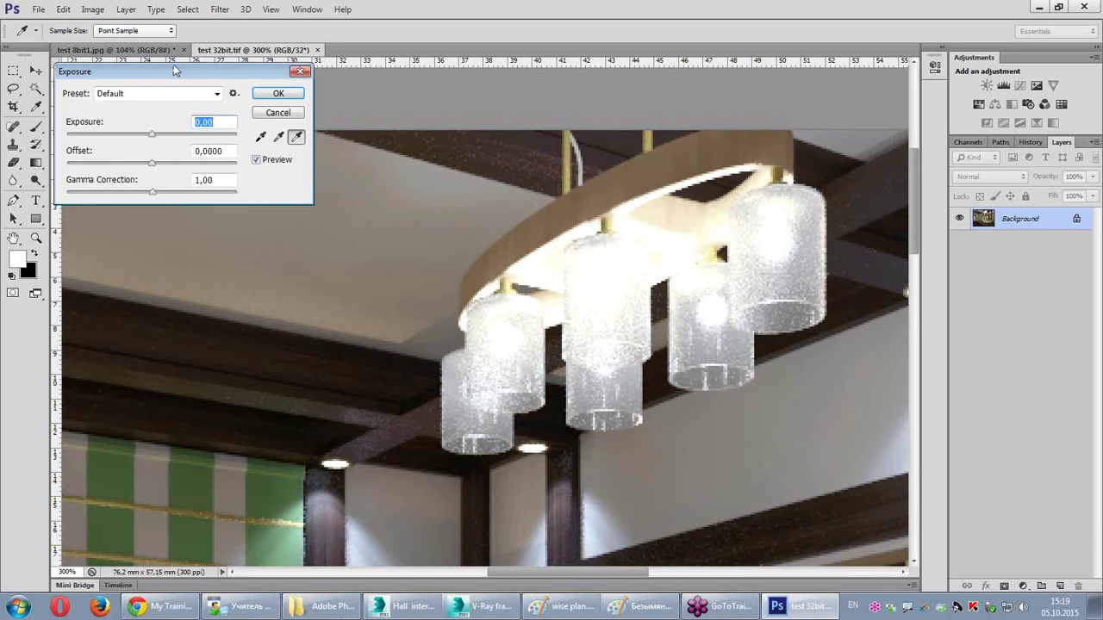
Step: Settle exposure at about -1.36 with gamma near 1.00, apply it, and fit the image
{"action": "left_click_drag", "start_coordinate": [152, 135], "coordinate": [129, 139]}
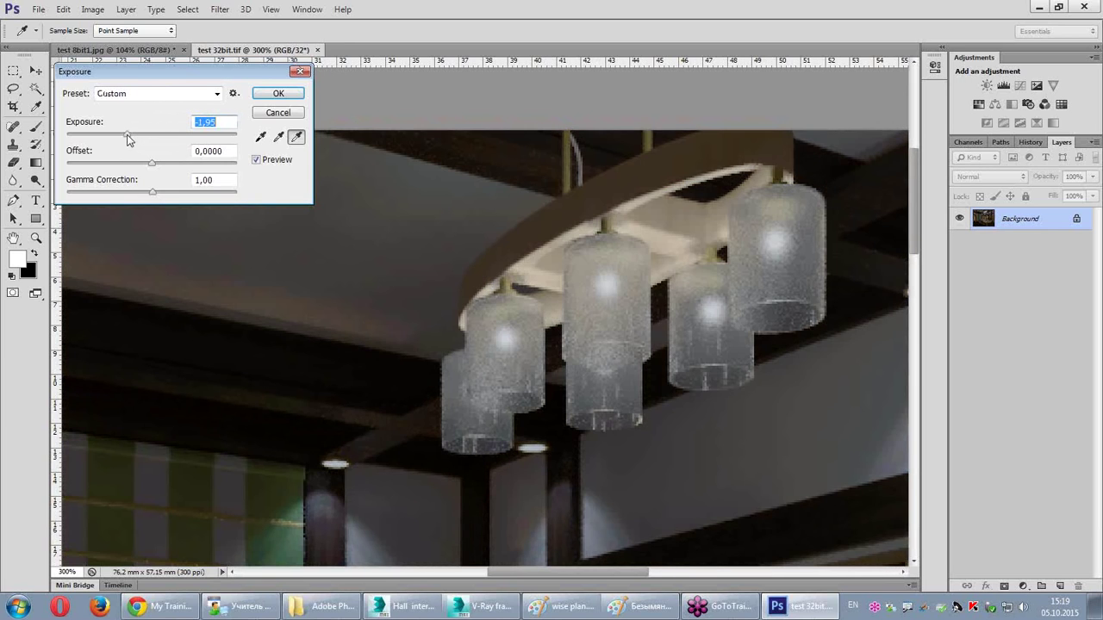
{"action": "left_click_drag", "start_coordinate": [128, 140], "coordinate": [115, 140]}
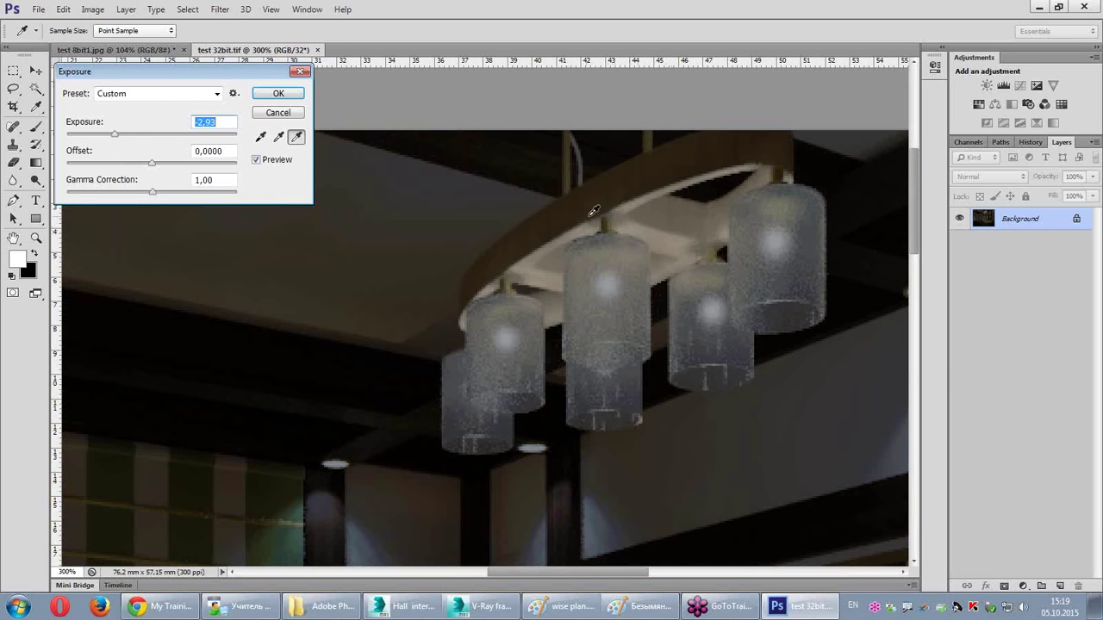
{"action": "left_click_drag", "start_coordinate": [116, 136], "coordinate": [157, 136]}
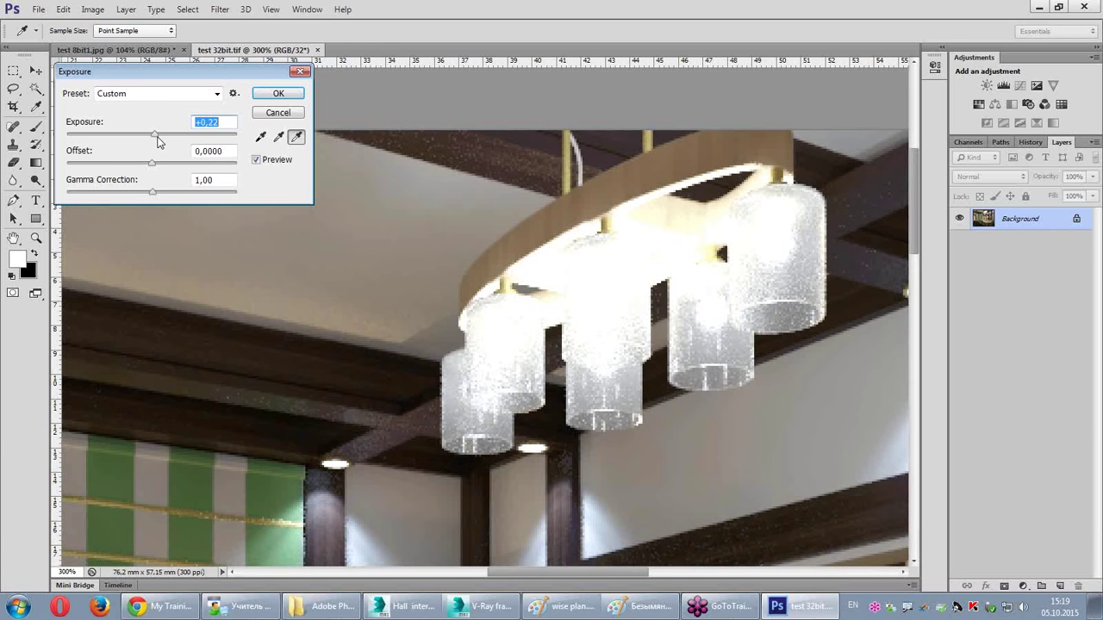
{"action": "left_click_drag", "start_coordinate": [158, 136], "coordinate": [149, 138]}
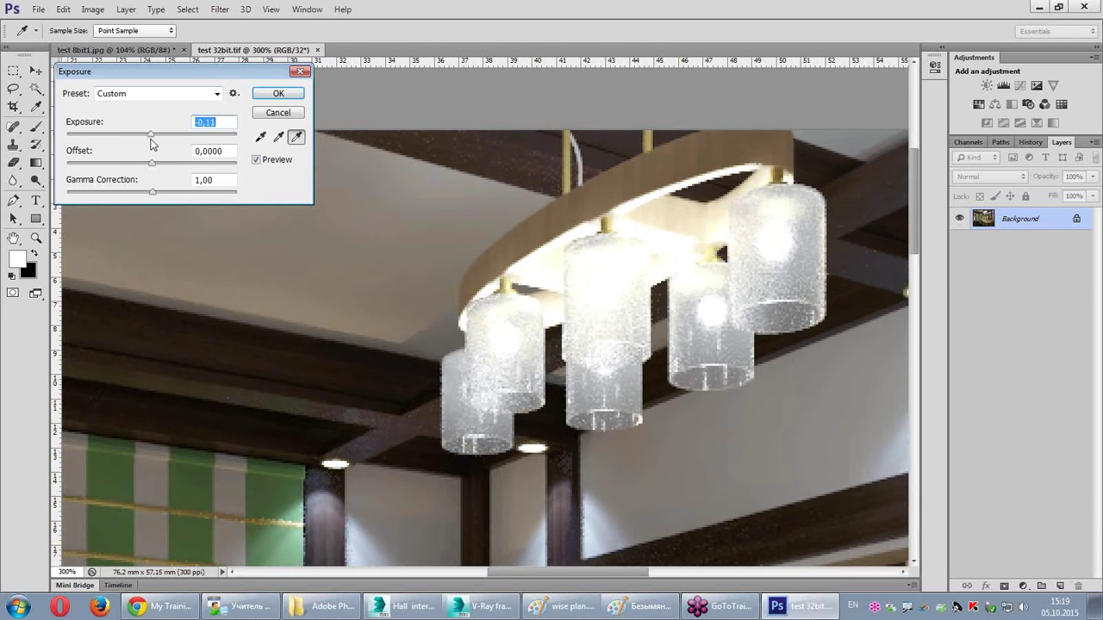
{"action": "mouse_move", "coordinate": [154, 193]}
{"action": "left_mouse_down"}
{"action": "mouse_move", "coordinate": [142, 193]}
{"action": "mouse_move", "coordinate": [152, 194]}
{"action": "left_mouse_up"}
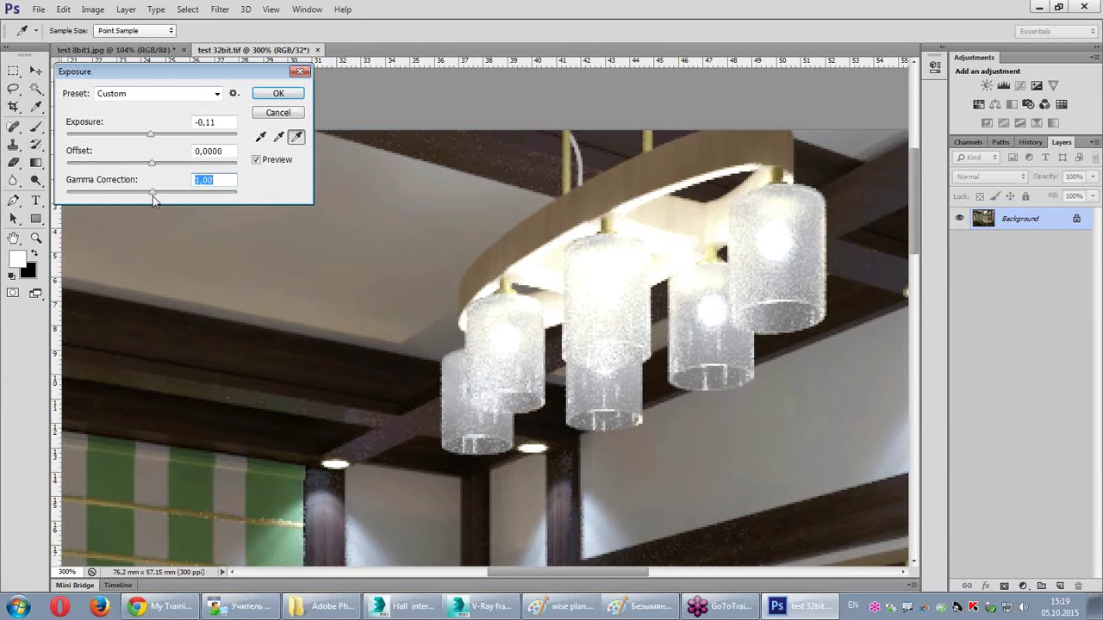
{"action": "left_click_drag", "start_coordinate": [151, 135], "coordinate": [138, 135]}
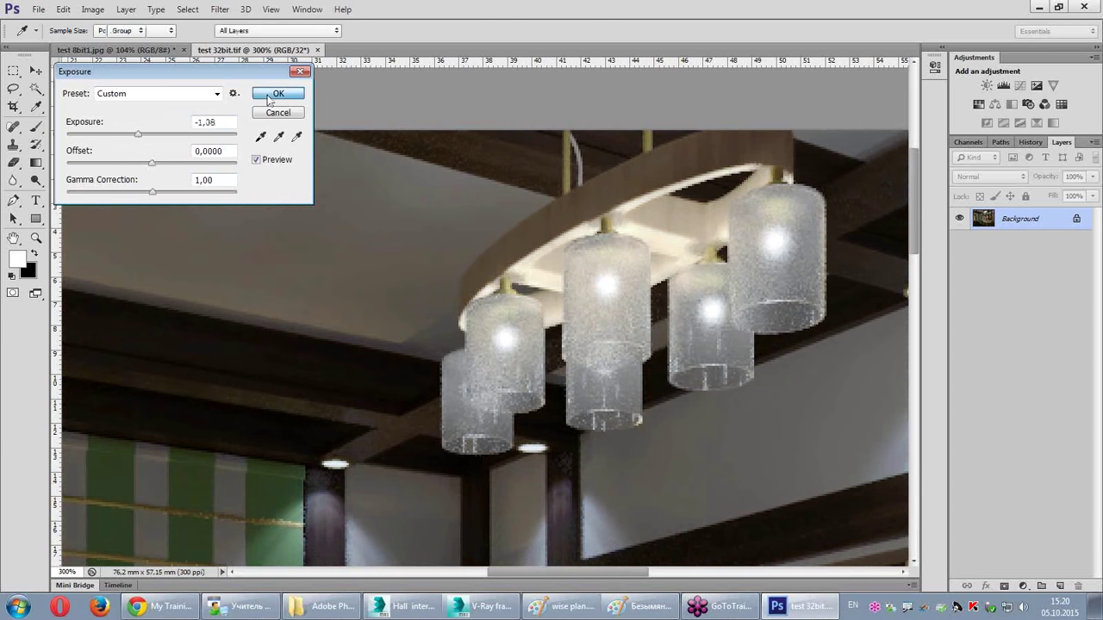
{"action": "left_click", "coordinate": [274, 93]}
{"action": "key", "text": "v"}
{"action": "key", "text": "ctrl+0"}
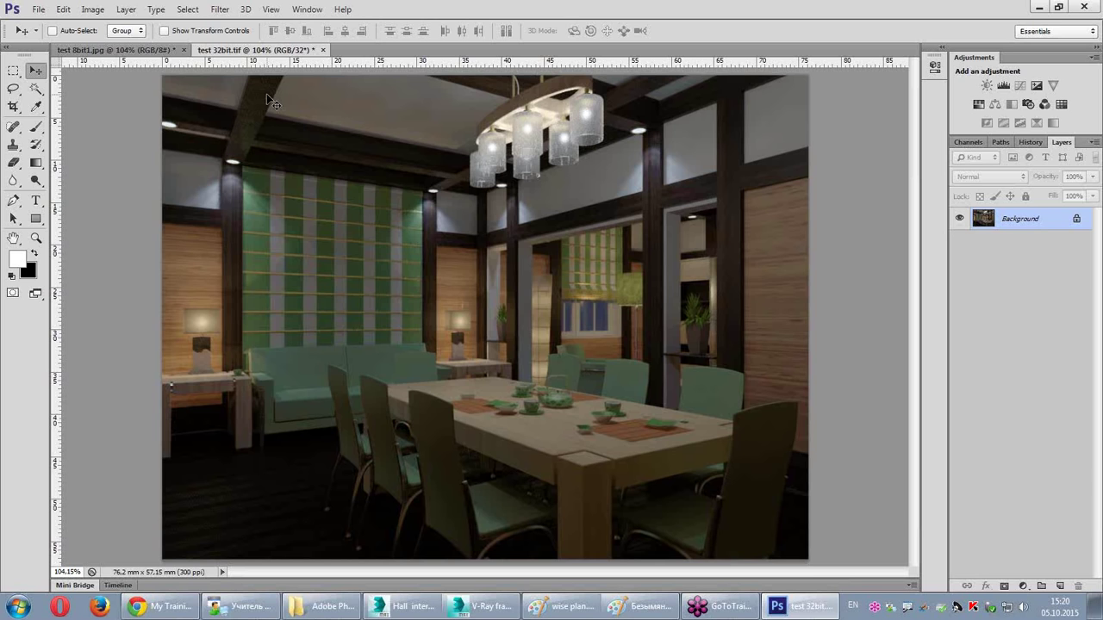
Step: Undo the exposure edit and start HDR Toning on the 32-bit render, moving its dialog aside
{"action": "key", "text": "ctrl+z"}
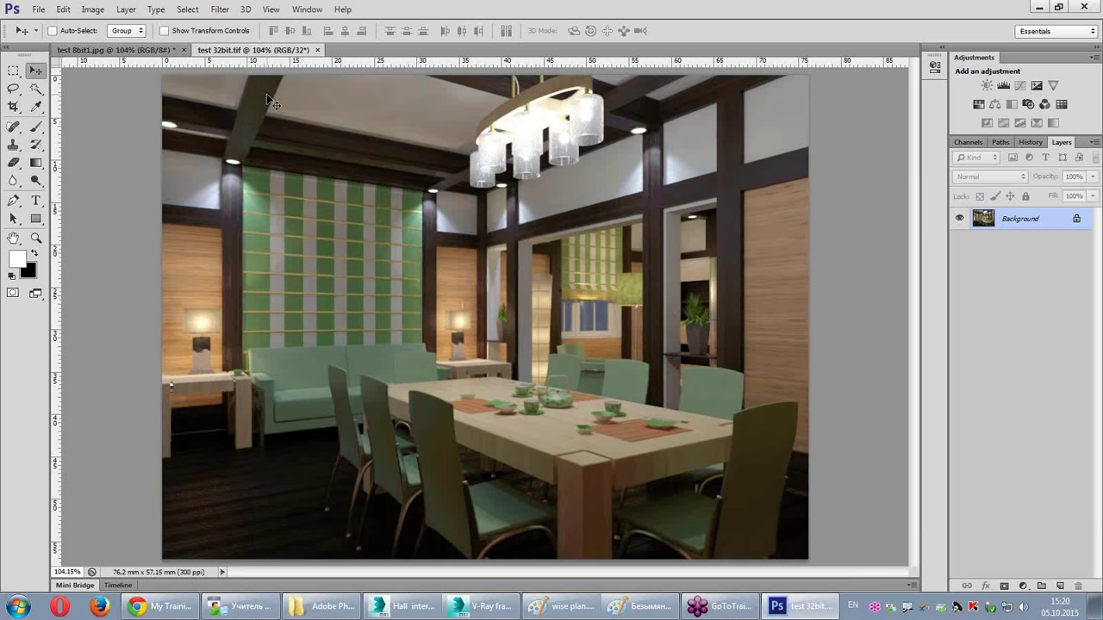
{"action": "left_click", "coordinate": [102, 10]}
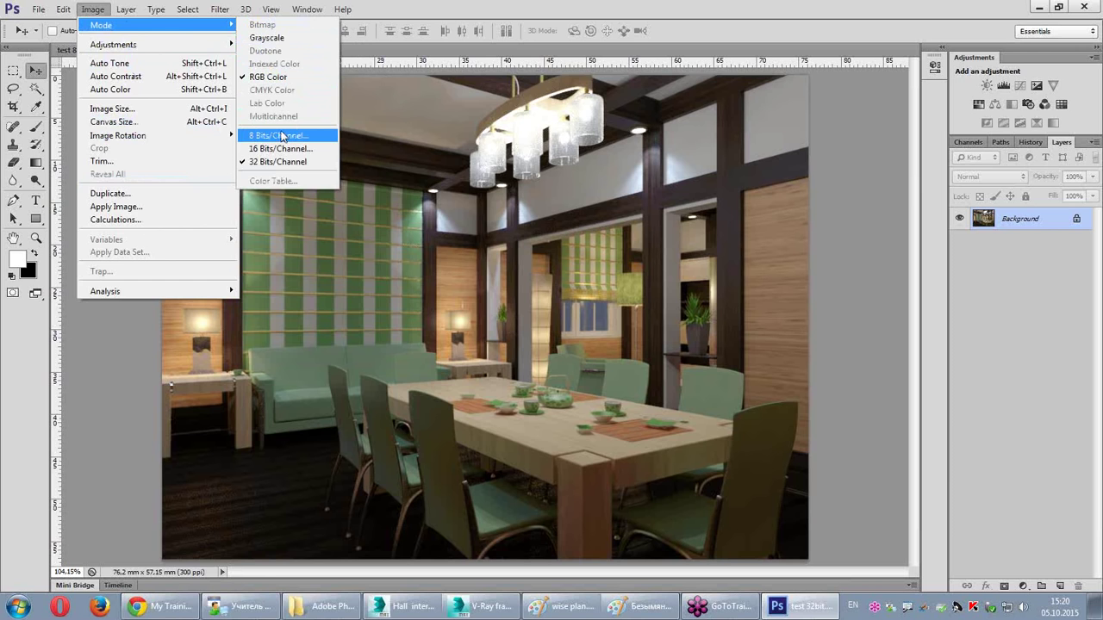
{"action": "mouse_move", "coordinate": [114, 44]}
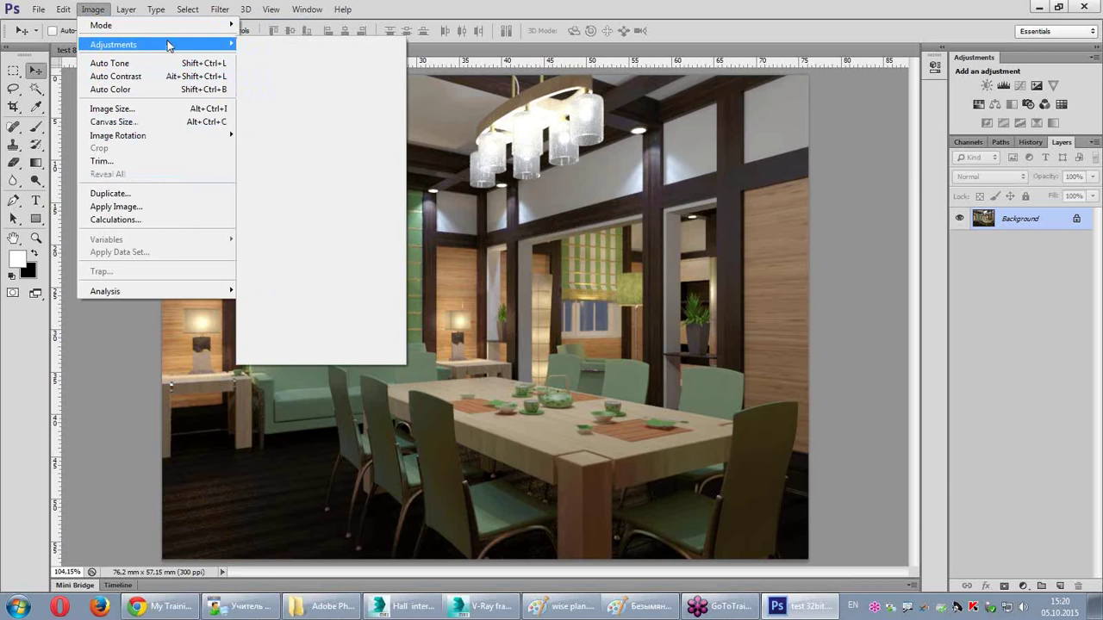
{"action": "left_click", "coordinate": [303, 280]}
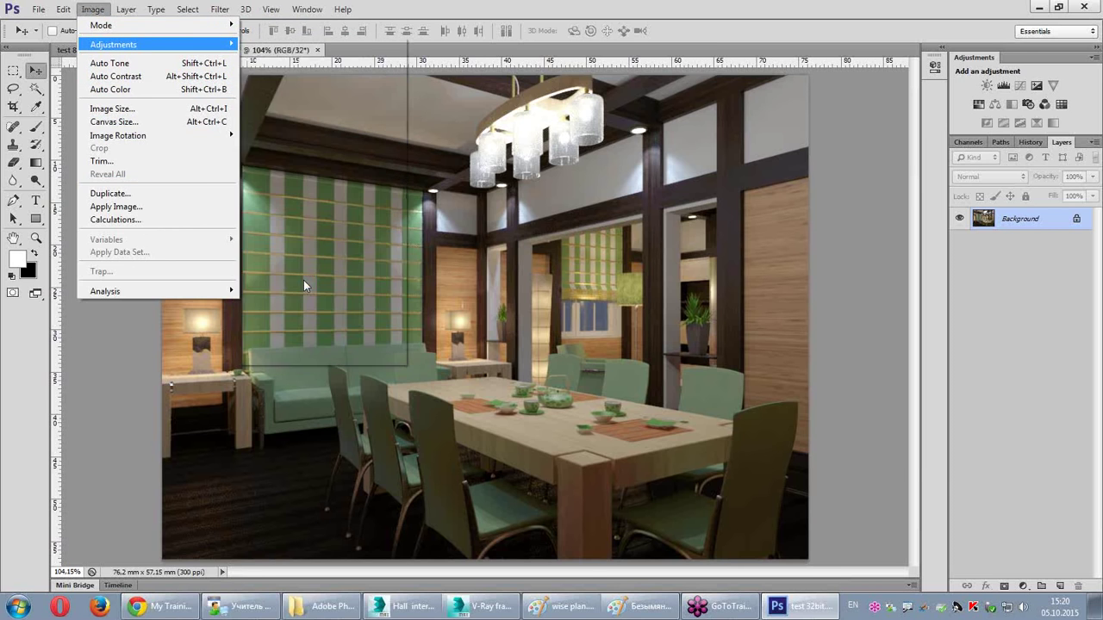
{"action": "left_click_drag", "start_coordinate": [783, 162], "coordinate": [773, 132]}
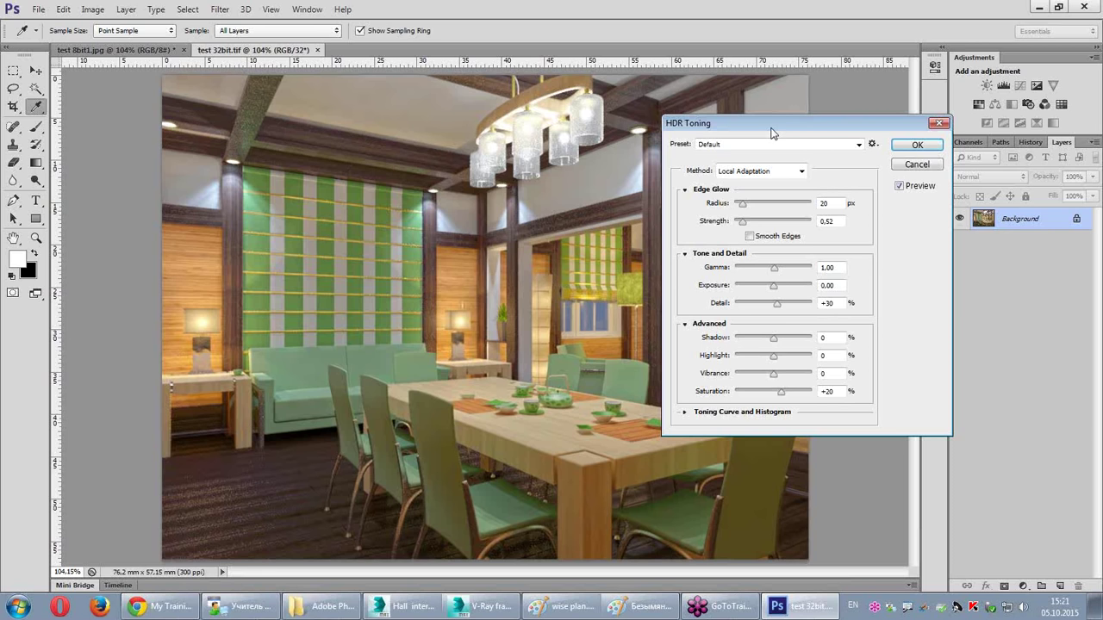
Step: Try the Exposure and Gamma toning method with higher exposure, toggling preview to compare
{"action": "left_click", "coordinate": [768, 170]}
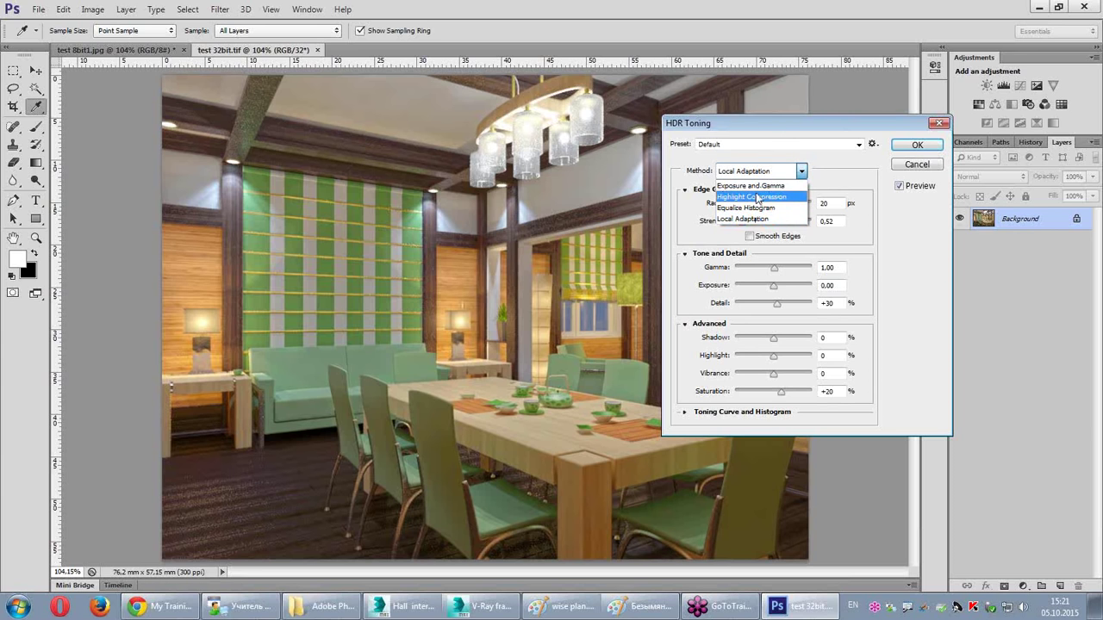
{"action": "left_click", "coordinate": [759, 186]}
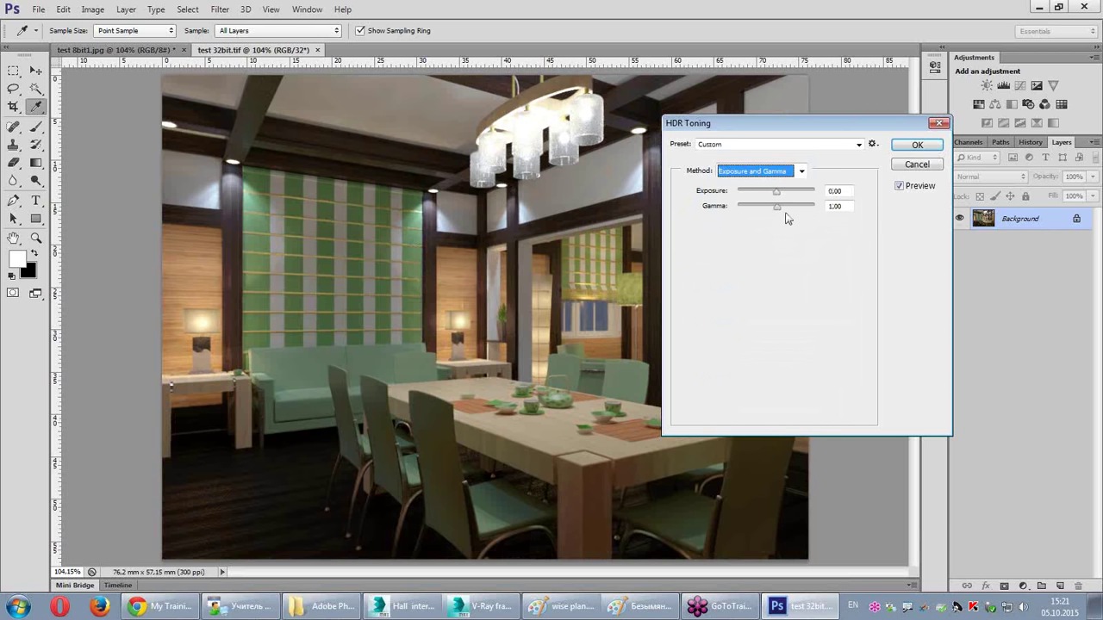
{"action": "left_click_drag", "start_coordinate": [776, 191], "coordinate": [786, 212]}
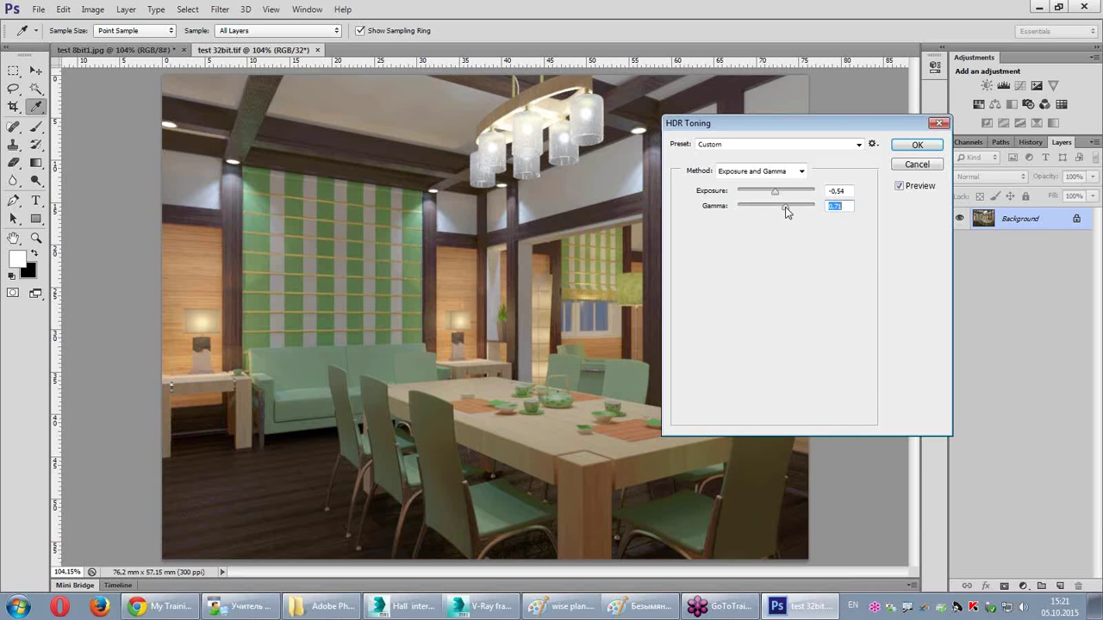
{"action": "left_click", "coordinate": [899, 186]}
{"action": "left_click", "coordinate": [899, 186]}
{"action": "left_click", "coordinate": [898, 186]}
{"action": "left_click", "coordinate": [899, 186]}
{"action": "left_click", "coordinate": [899, 187]}
{"action": "left_click", "coordinate": [899, 186]}
Step: Switch the toning method to Highlight Compression and reopen the method list
{"action": "left_click", "coordinate": [802, 172]}
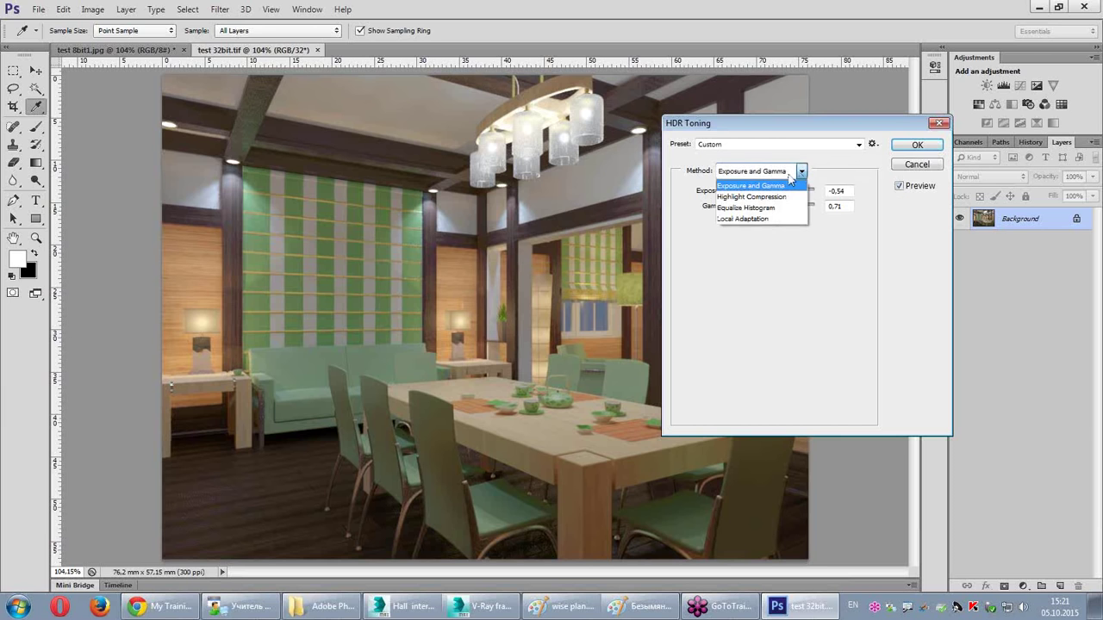
{"action": "left_click", "coordinate": [755, 198]}
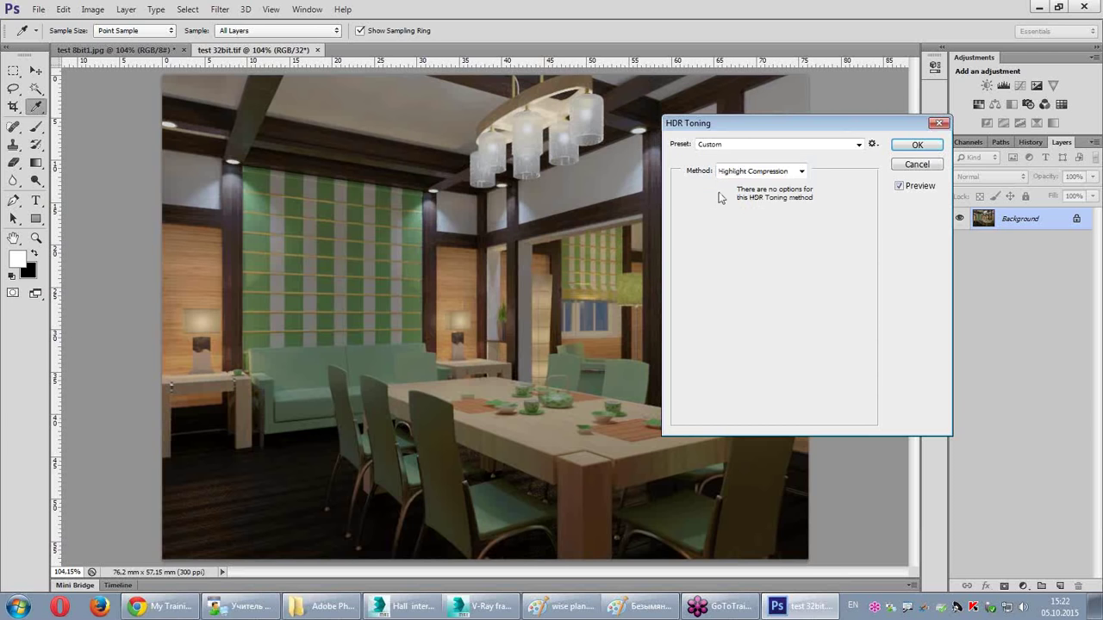
{"action": "left_click", "coordinate": [784, 170]}
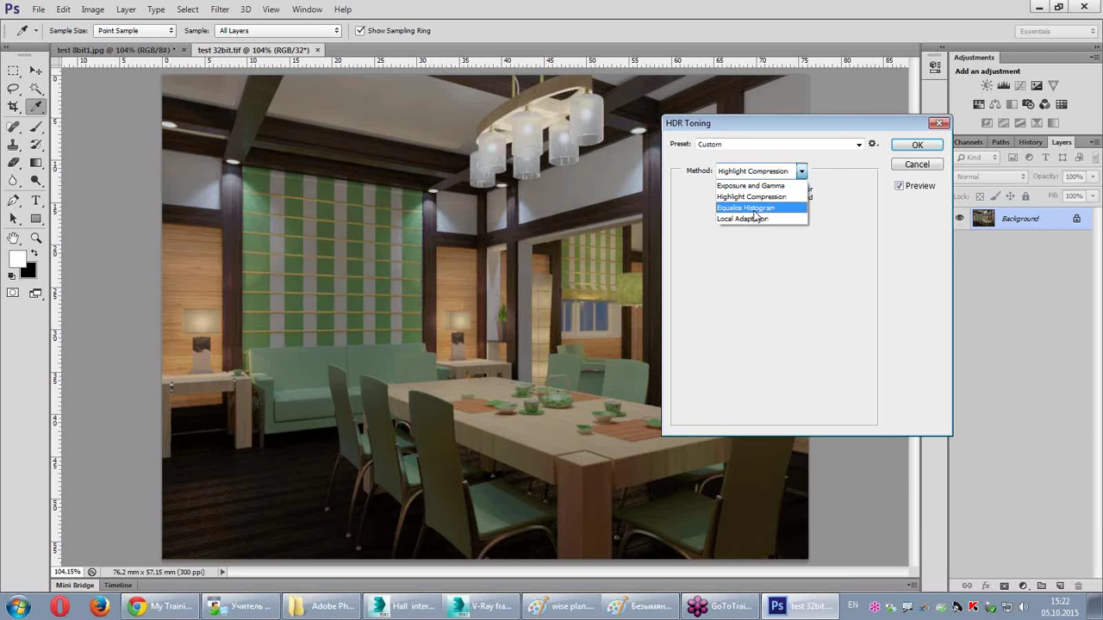
Step: Choose Local Adaptation and mark the chandelier, lamps, table and floor highlights on screen
{"action": "left_click", "coordinate": [754, 219]}
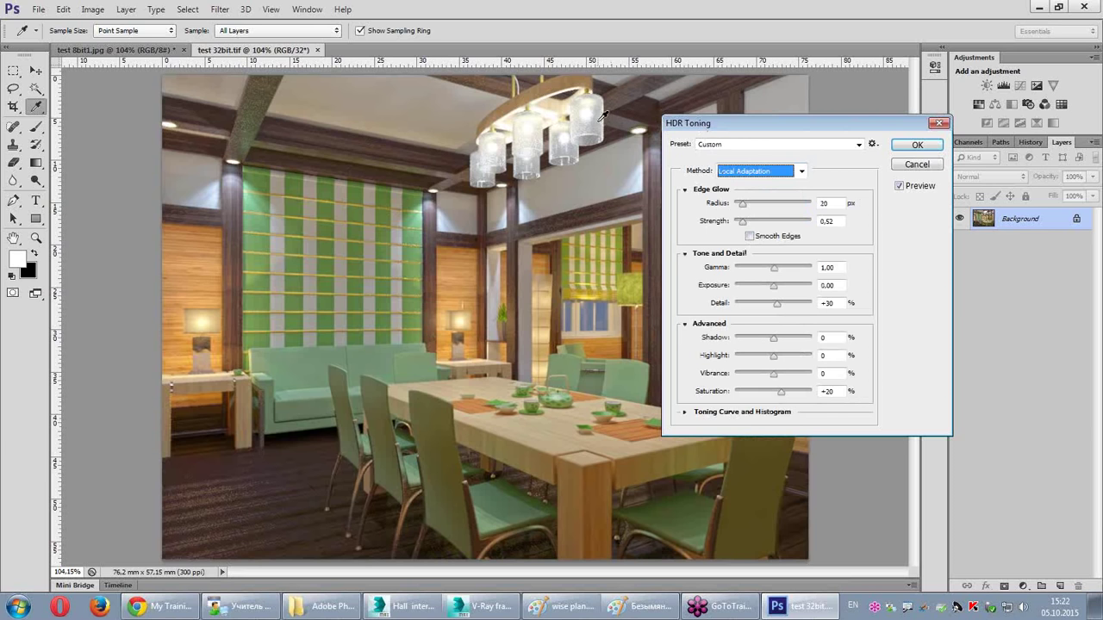
{"action": "mouse_move", "coordinate": [515, 91]}
{"action": "left_mouse_down"}
{"action": "mouse_move", "coordinate": [482, 214]}
{"action": "mouse_move", "coordinate": [552, 185]}
{"action": "left_mouse_up"}
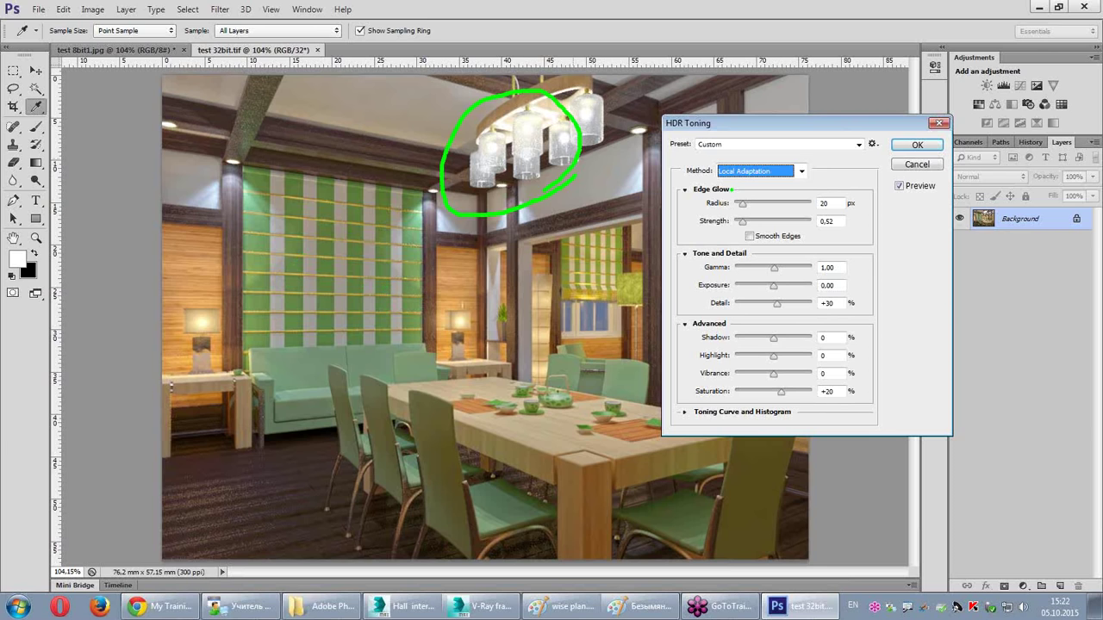
{"action": "left_click_drag", "start_coordinate": [235, 179], "coordinate": [197, 214]}
{"action": "mouse_move", "coordinate": [422, 291]}
{"action": "left_mouse_down"}
{"action": "mouse_move", "coordinate": [484, 305]}
{"action": "mouse_move", "coordinate": [403, 336]}
{"action": "left_mouse_up"}
{"action": "left_click_drag", "start_coordinate": [583, 425], "coordinate": [559, 498]}
{"action": "left_click_drag", "start_coordinate": [243, 523], "coordinate": [215, 533]}
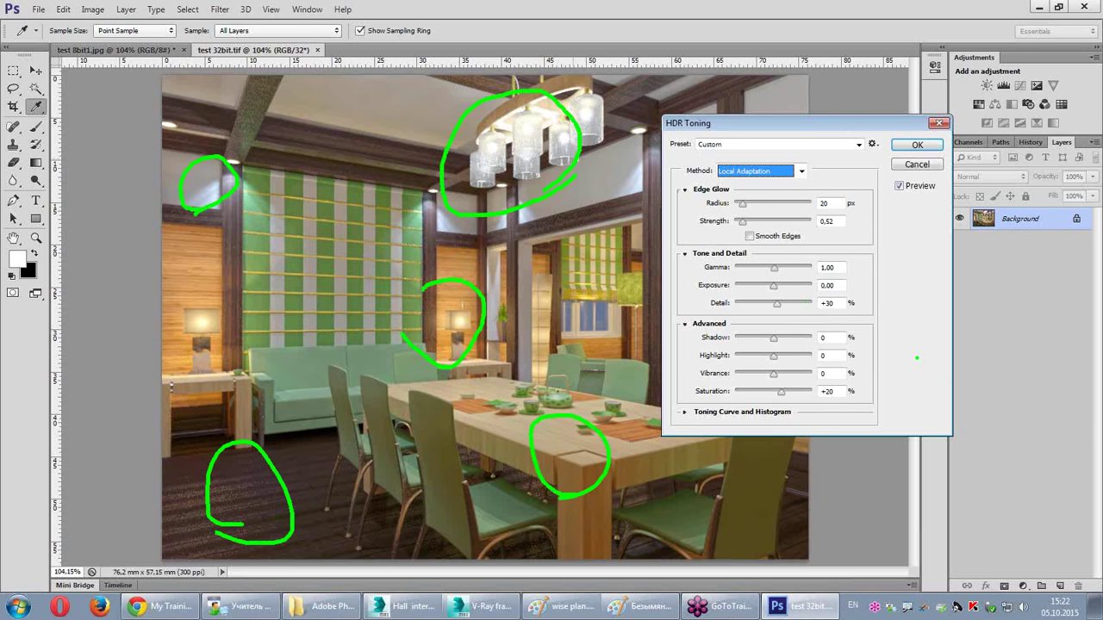
{"action": "key", "text": "Escape"}
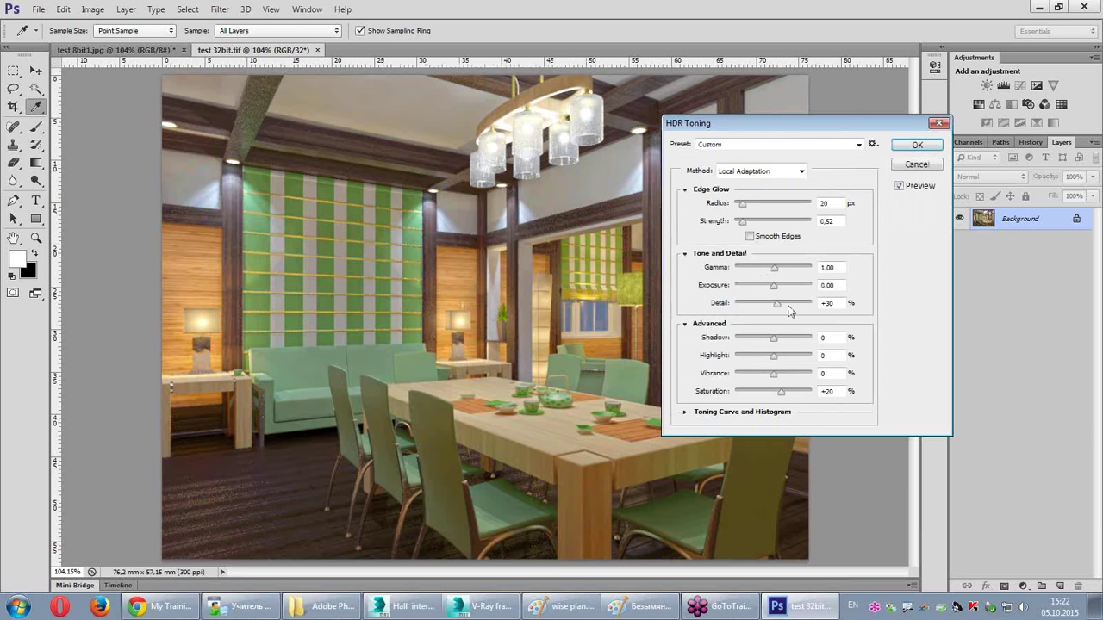
Step: Show the toning curve and set Gamma 1.07, Exposure -0.95, Detail +105, Radius 1 px
{"action": "left_click", "coordinate": [689, 413]}
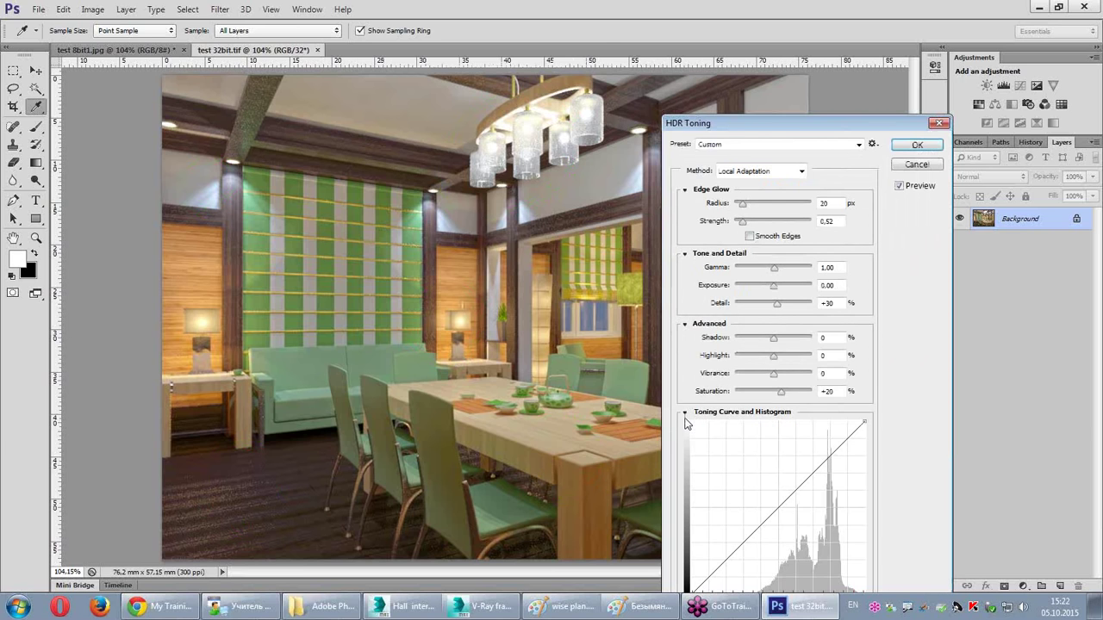
{"action": "left_click_drag", "start_coordinate": [784, 125], "coordinate": [856, 52]}
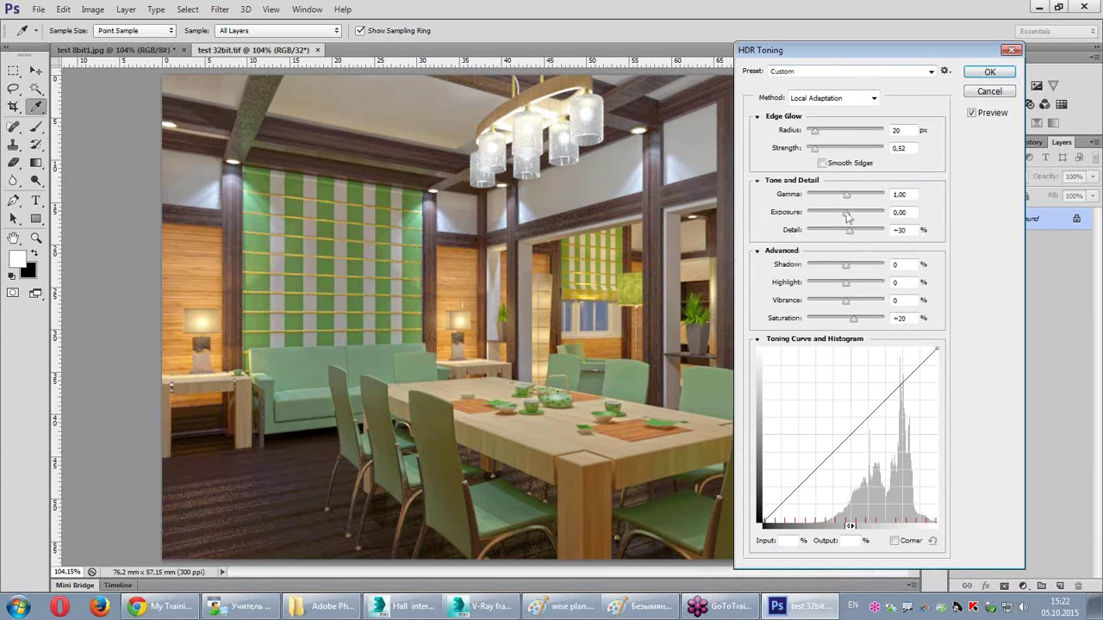
{"action": "left_click_drag", "start_coordinate": [846, 194], "coordinate": [839, 218]}
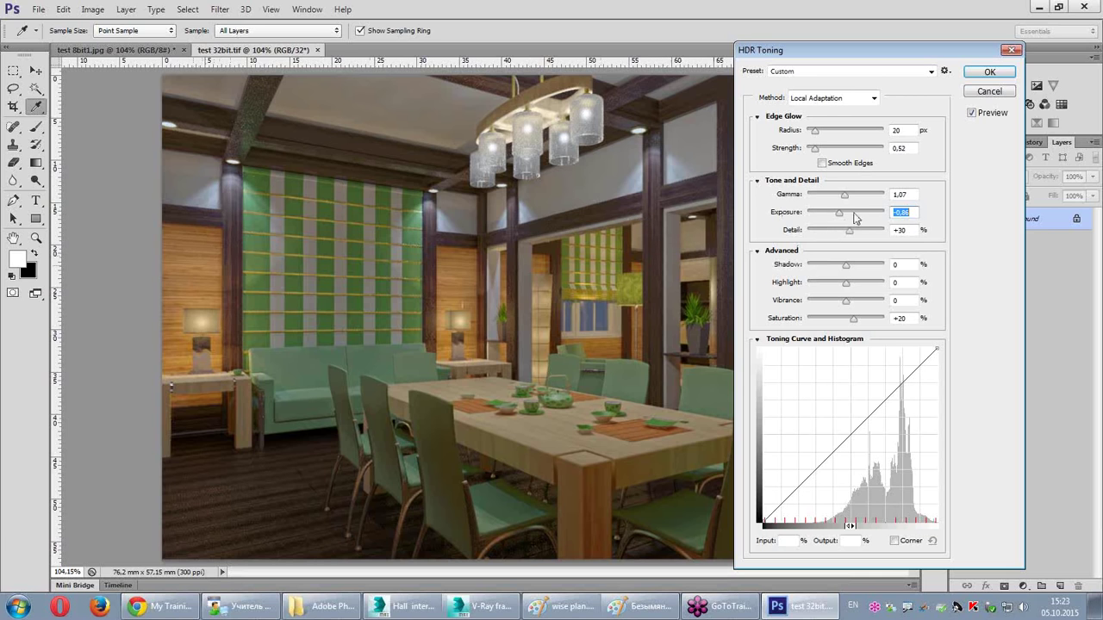
{"action": "left_click_drag", "start_coordinate": [839, 215], "coordinate": [872, 230]}
{"action": "left_click", "coordinate": [845, 196]}
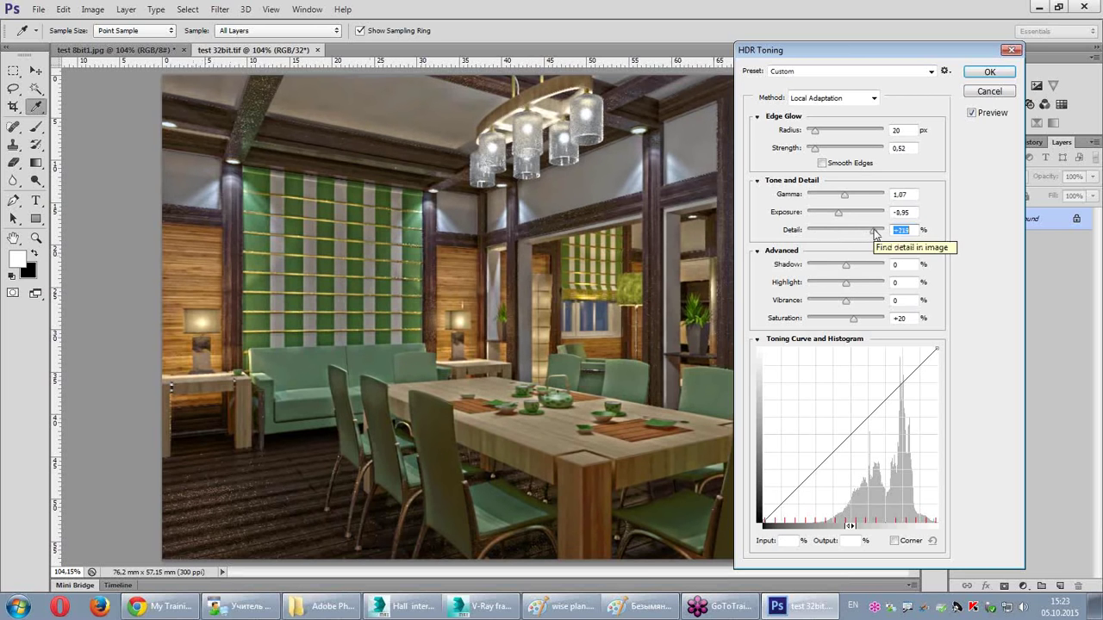
{"action": "left_click_drag", "start_coordinate": [874, 231], "coordinate": [859, 231]}
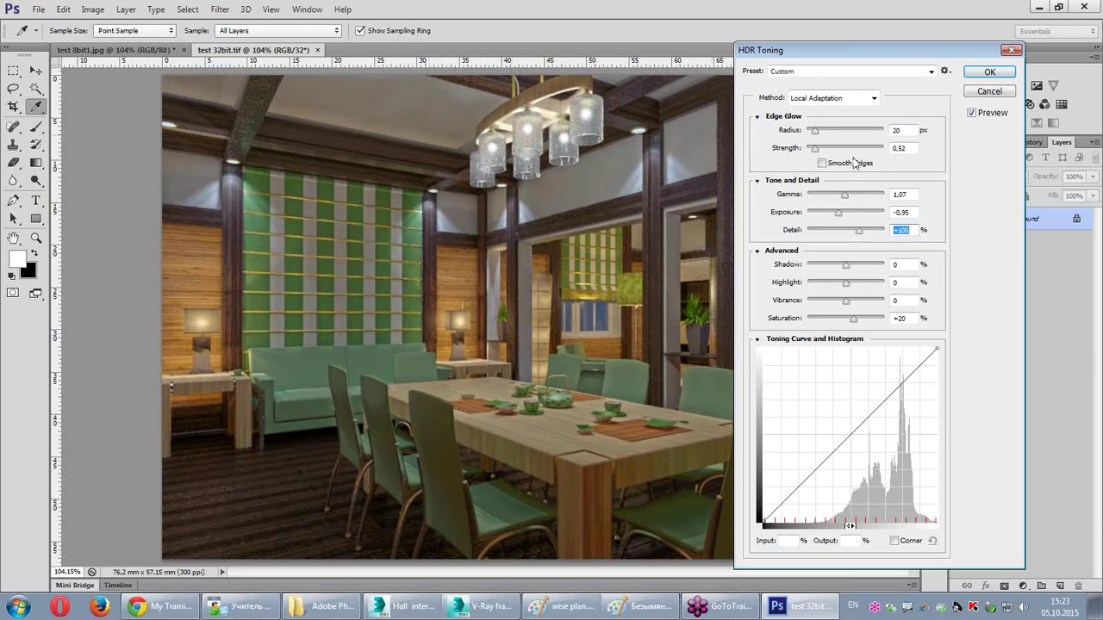
{"action": "left_click", "coordinate": [903, 130]}
{"action": "type", "text": "1"}
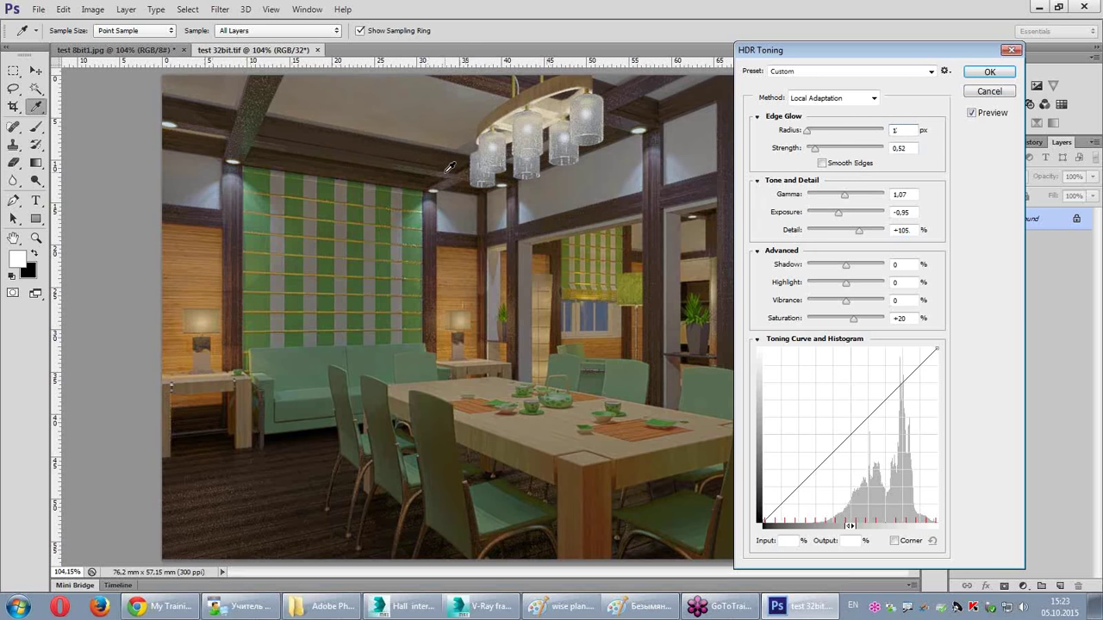
Step: Widen Edge Glow to radius 41 px, strength 0.80, and lift Shadow to +6
{"action": "left_click", "coordinate": [808, 131]}
{"action": "mouse_move", "coordinate": [808, 131]}
{"action": "left_mouse_down"}
{"action": "mouse_move", "coordinate": [827, 136]}
{"action": "mouse_move", "coordinate": [820, 151]}
{"action": "left_mouse_up"}
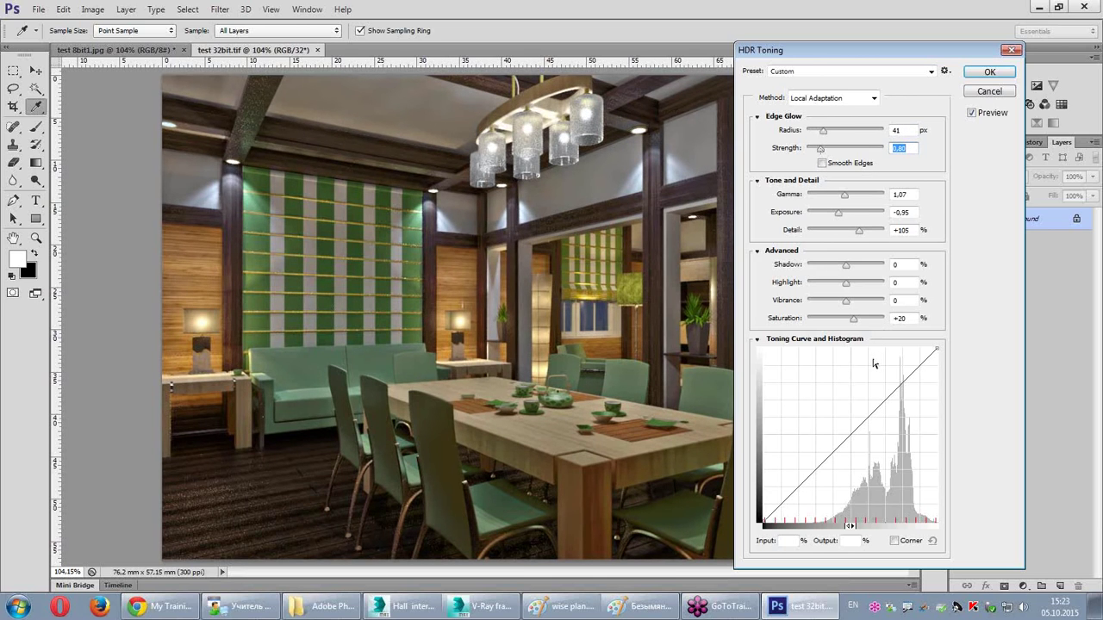
{"action": "mouse_move", "coordinate": [846, 264]}
{"action": "left_mouse_down"}
{"action": "mouse_move", "coordinate": [866, 286]}
{"action": "mouse_move", "coordinate": [841, 285]}
{"action": "mouse_move", "coordinate": [859, 305]}
{"action": "mouse_move", "coordinate": [838, 323]}
{"action": "left_mouse_up"}
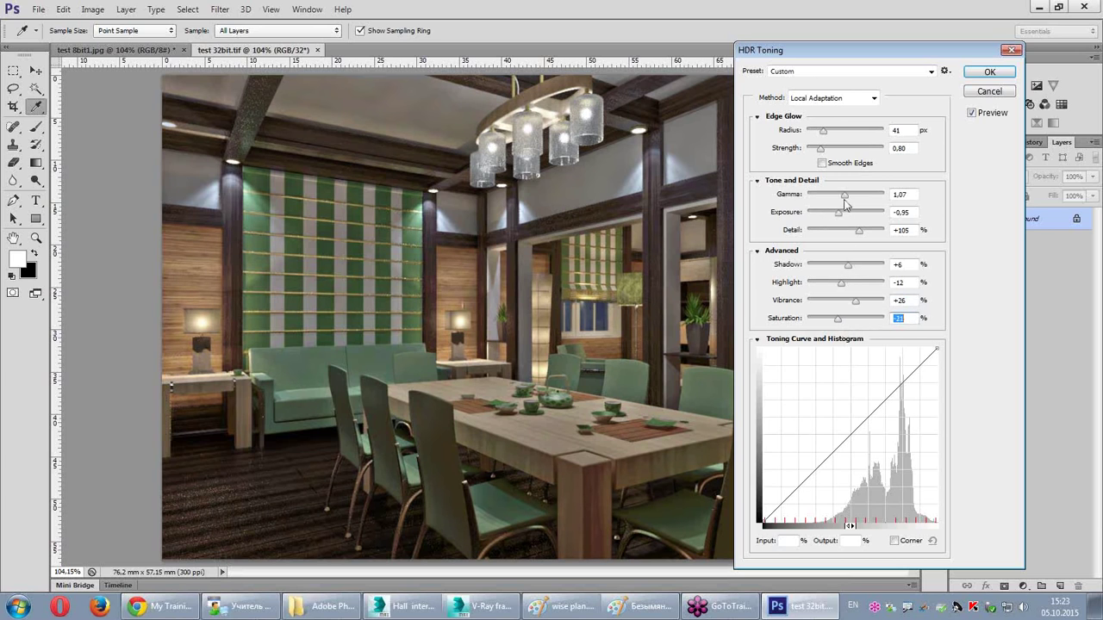
Step: Set exposure to -0.86 and bend the toning curve into an S-shape
{"action": "left_click_drag", "start_coordinate": [838, 213], "coordinate": [841, 215]}
{"action": "left_click_drag", "start_coordinate": [868, 417], "coordinate": [867, 404]}
{"action": "left_click_drag", "start_coordinate": [823, 456], "coordinate": [797, 487]}
{"action": "left_click_drag", "start_coordinate": [913, 369], "coordinate": [915, 365]}
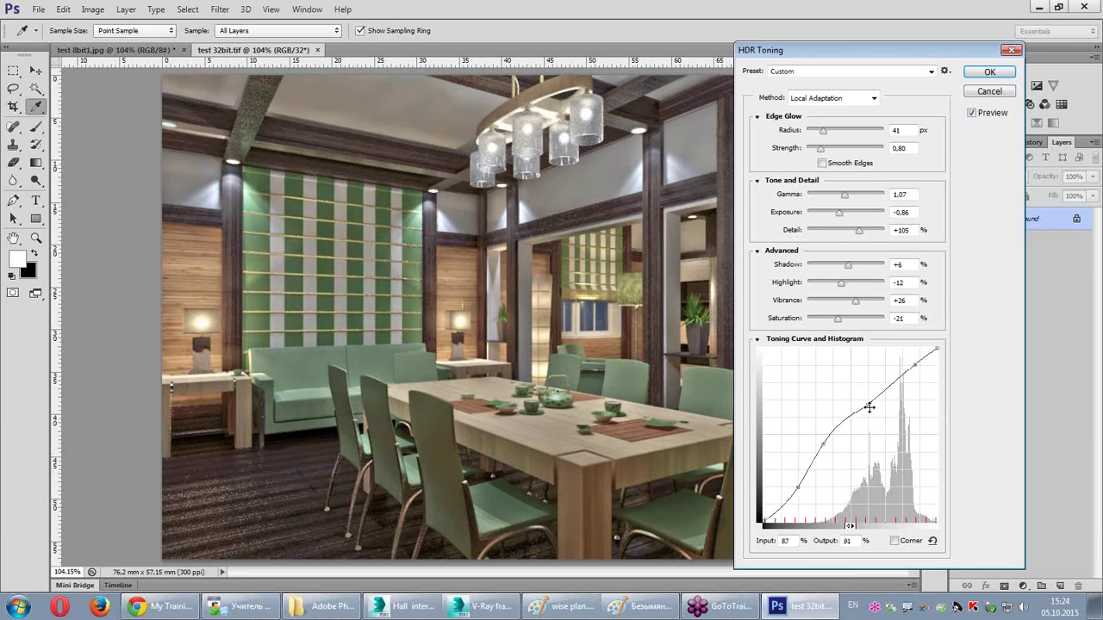
{"action": "left_click_drag", "start_coordinate": [869, 405], "coordinate": [872, 401]}
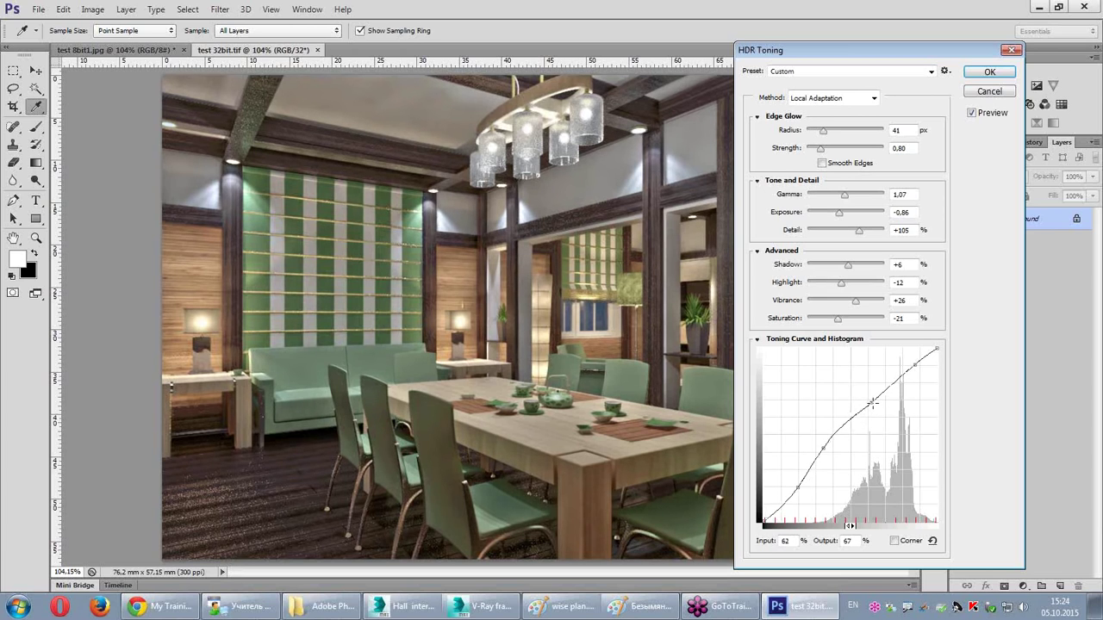
{"action": "left_click", "coordinate": [823, 448]}
Step: Lower Detail to +41 and close the HDR Toning settings
{"action": "left_click_drag", "start_coordinate": [822, 448], "coordinate": [825, 450]}
{"action": "left_click_drag", "start_coordinate": [859, 231], "coordinate": [851, 242]}
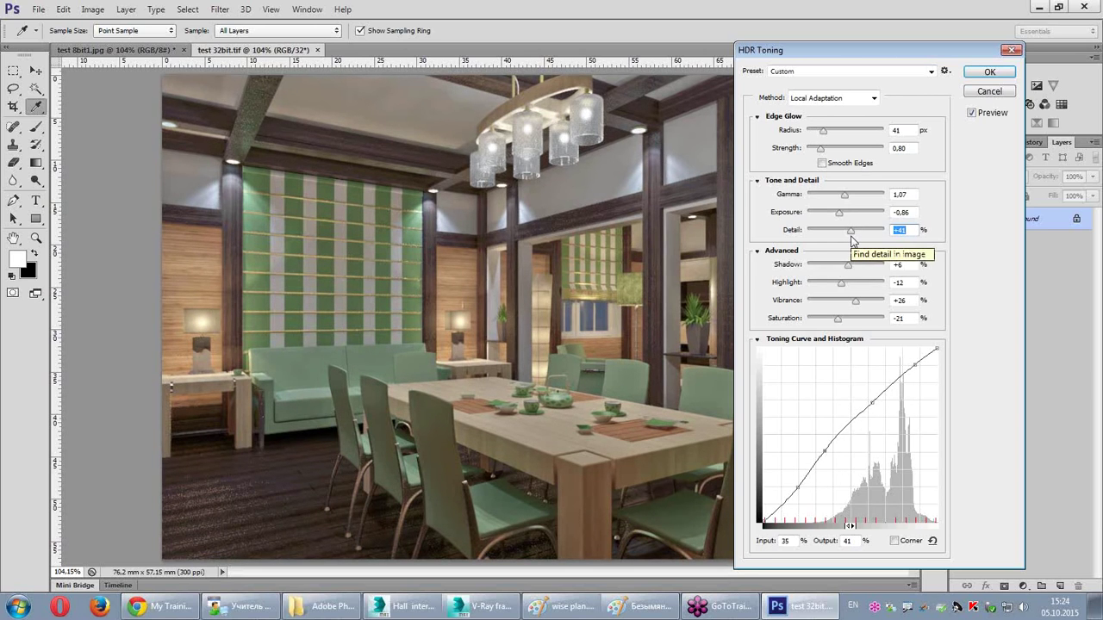
{"action": "left_click", "coordinate": [989, 72]}
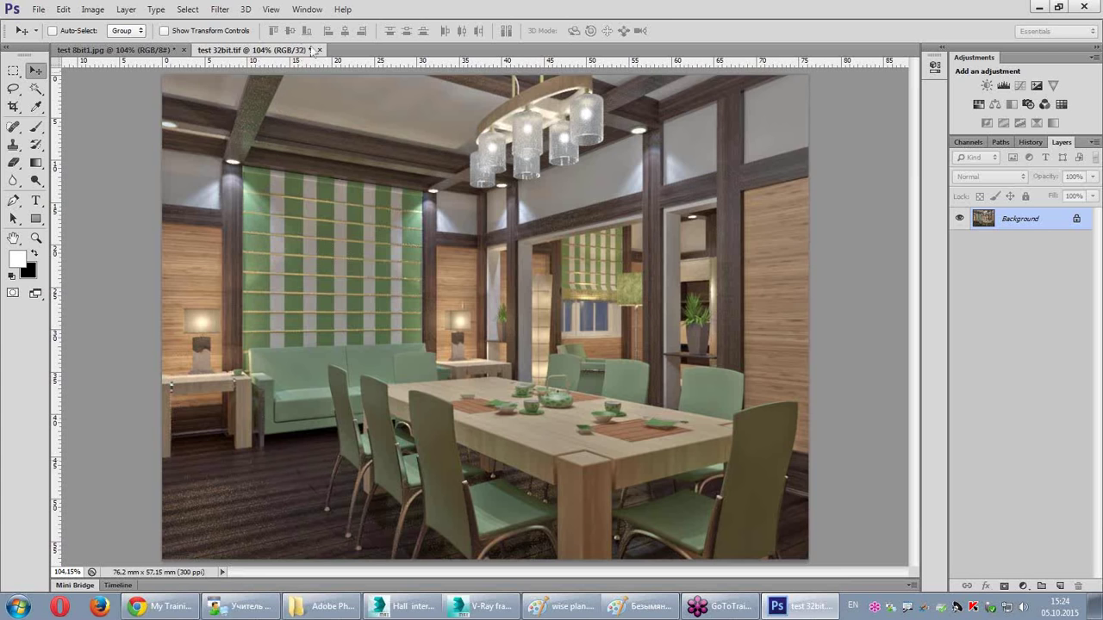
Step: Convert the render to 8 Bits/Channel from the Image > Mode menu
{"action": "left_click", "coordinate": [219, 10]}
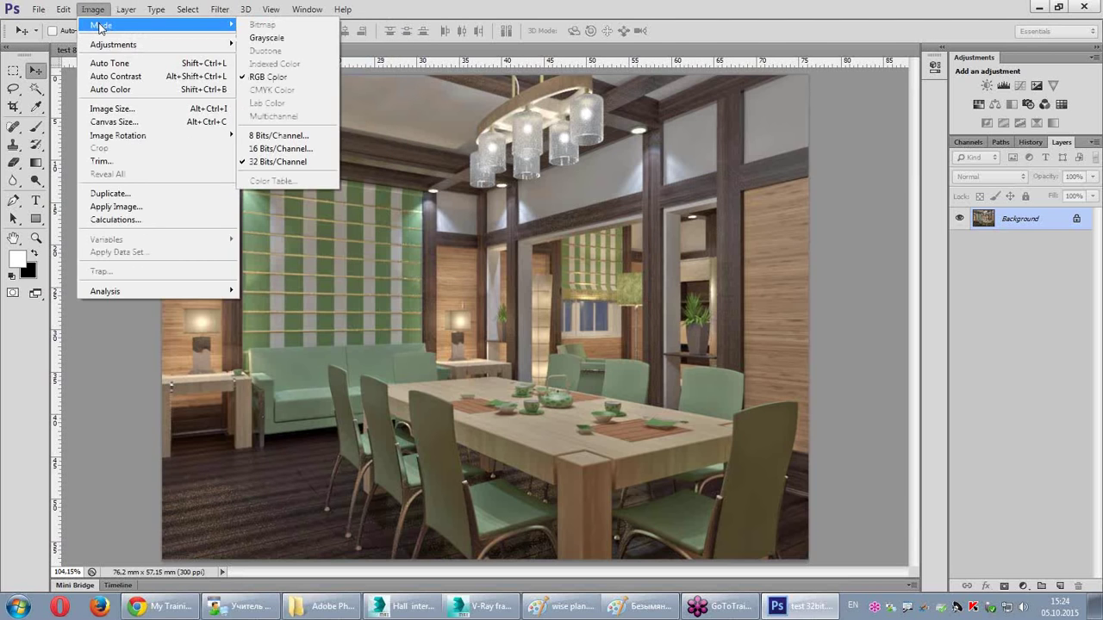
{"action": "mouse_move", "coordinate": [101, 25]}
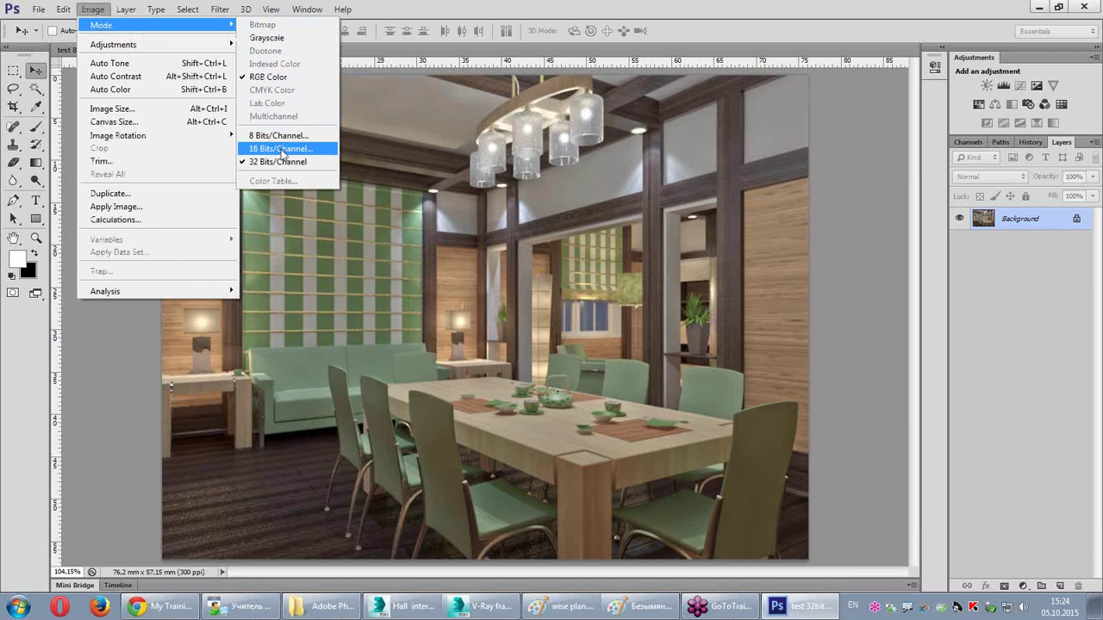
{"action": "left_click", "coordinate": [278, 136]}
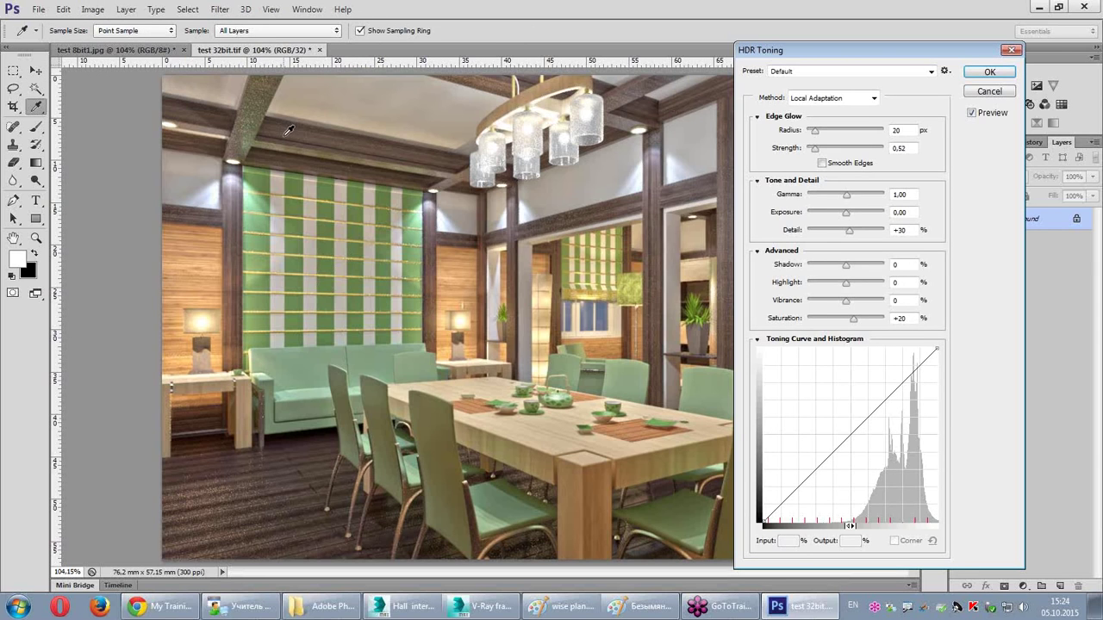
{"action": "left_click_drag", "start_coordinate": [777, 54], "coordinate": [714, 74]}
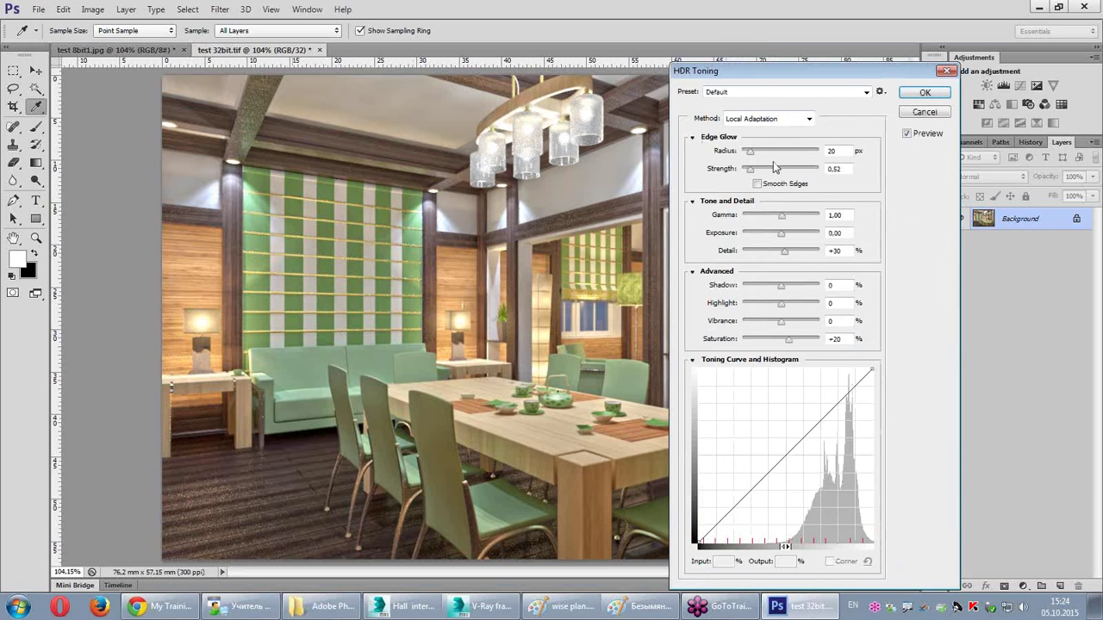
Step: Compare toning methods, then accept Exposure and Gamma at exposure 0.00, gamma 1.00
{"action": "left_click", "coordinate": [745, 121]}
{"action": "left_click", "coordinate": [754, 133]}
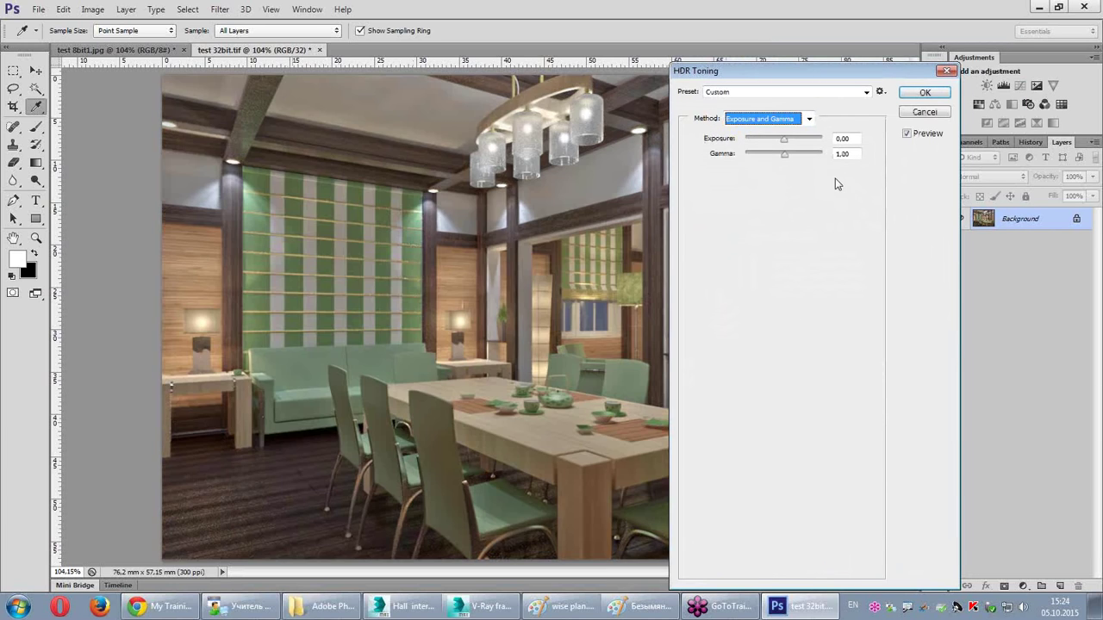
{"action": "left_click", "coordinate": [780, 123]}
{"action": "left_click", "coordinate": [774, 134]}
{"action": "left_click", "coordinate": [765, 119]}
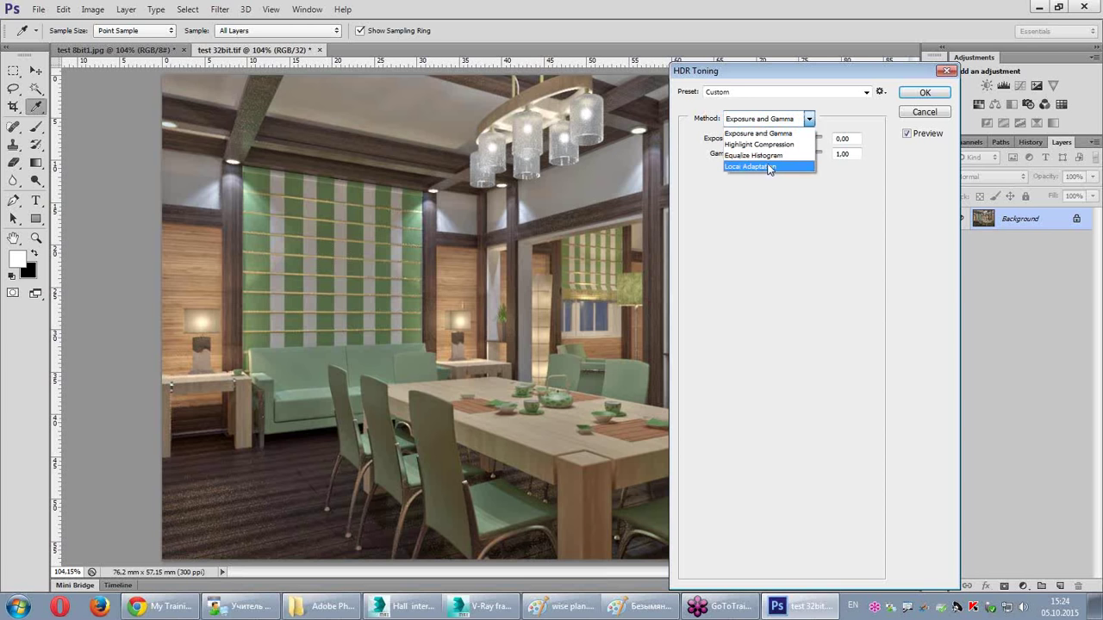
{"action": "left_click", "coordinate": [765, 163]}
{"action": "left_click", "coordinate": [766, 120]}
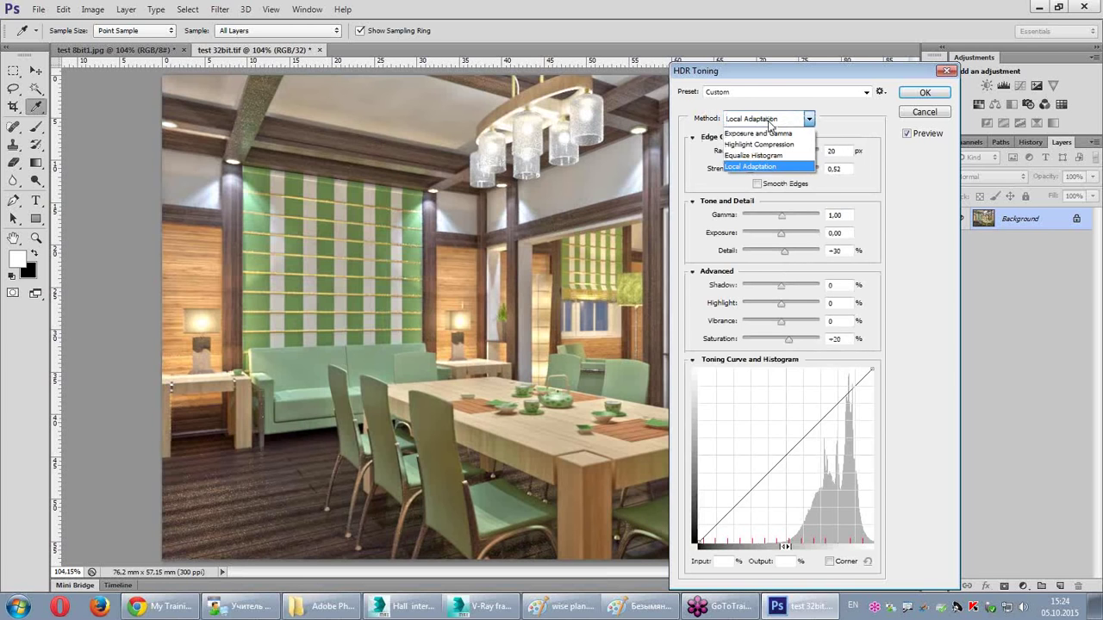
{"action": "left_click", "coordinate": [775, 131]}
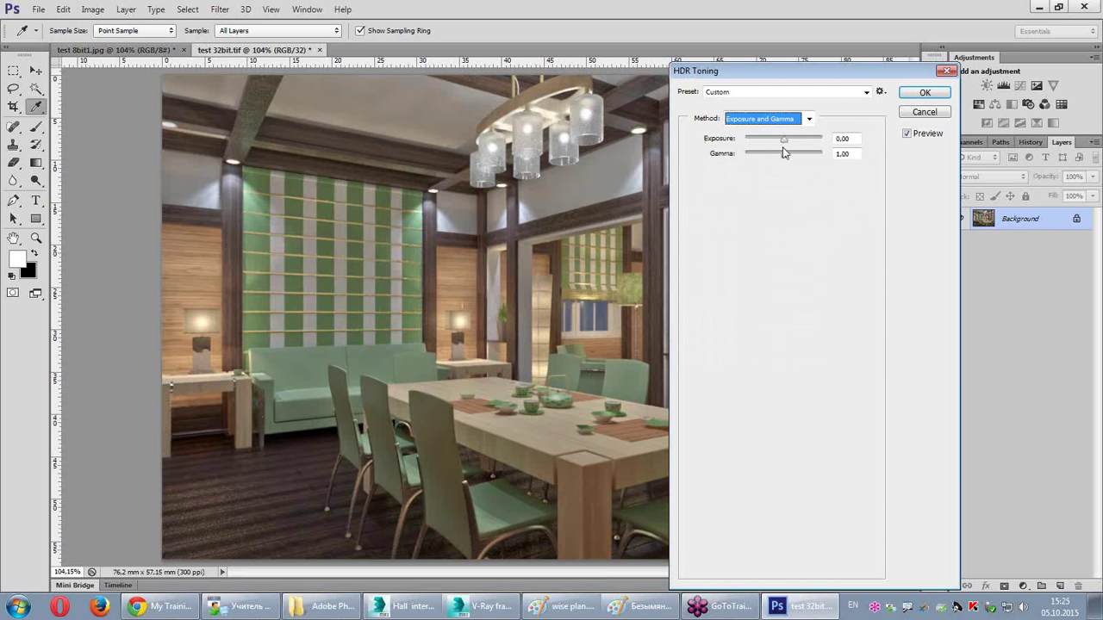
{"action": "left_click", "coordinate": [920, 94]}
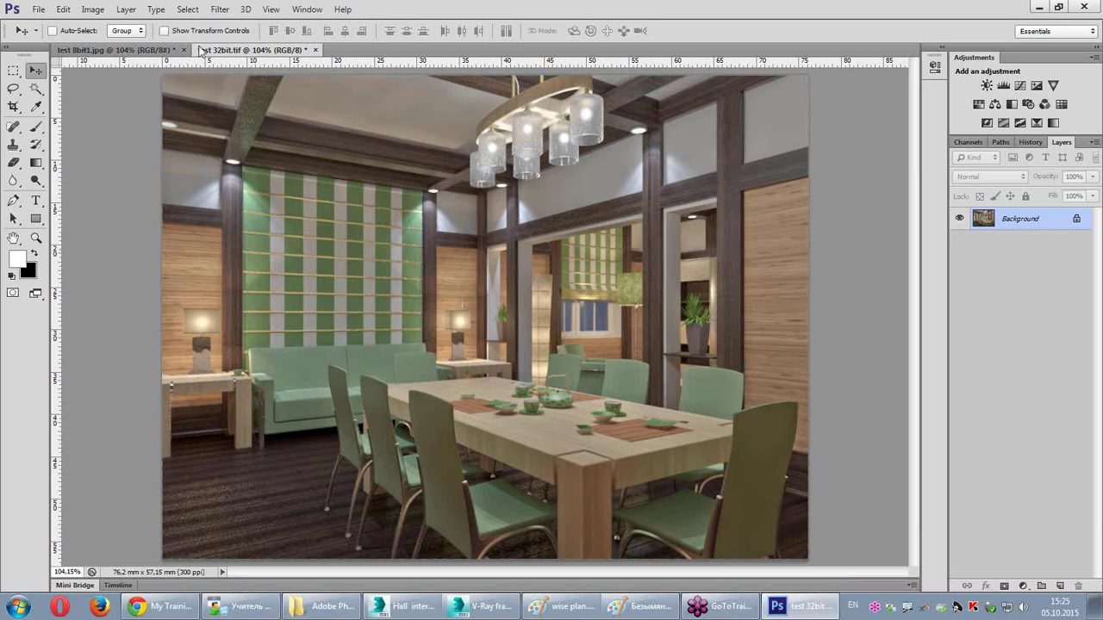
Step: Apply Brightness/Contrast with contrast raised to 42 and a slight brightness boost
{"action": "left_click", "coordinate": [92, 8]}
{"action": "mouse_move", "coordinate": [113, 44]}
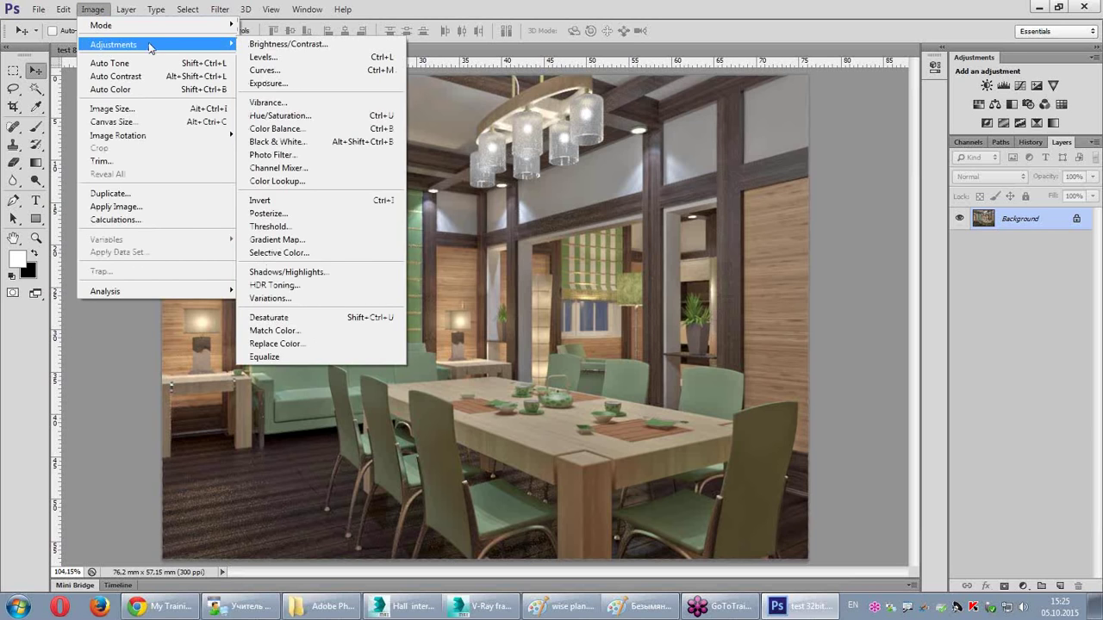
{"action": "left_click", "coordinate": [286, 43]}
{"action": "mouse_move", "coordinate": [514, 122]}
{"action": "left_mouse_down"}
{"action": "mouse_move", "coordinate": [542, 123]}
{"action": "mouse_move", "coordinate": [519, 89]}
{"action": "left_mouse_up"}
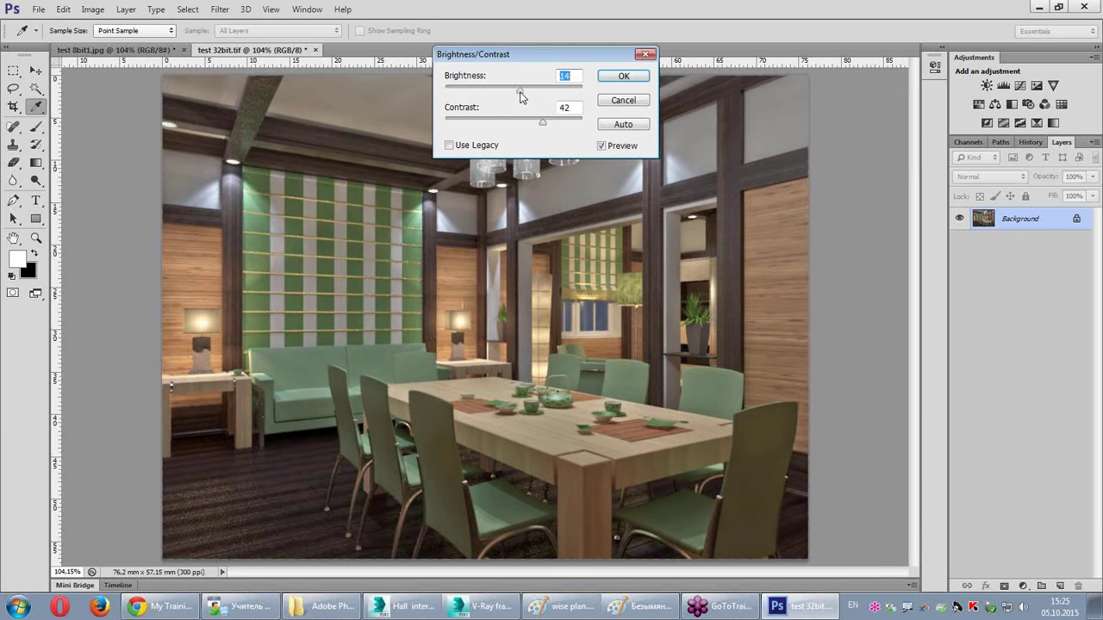
{"action": "left_click", "coordinate": [613, 78]}
{"action": "key", "text": "v"}
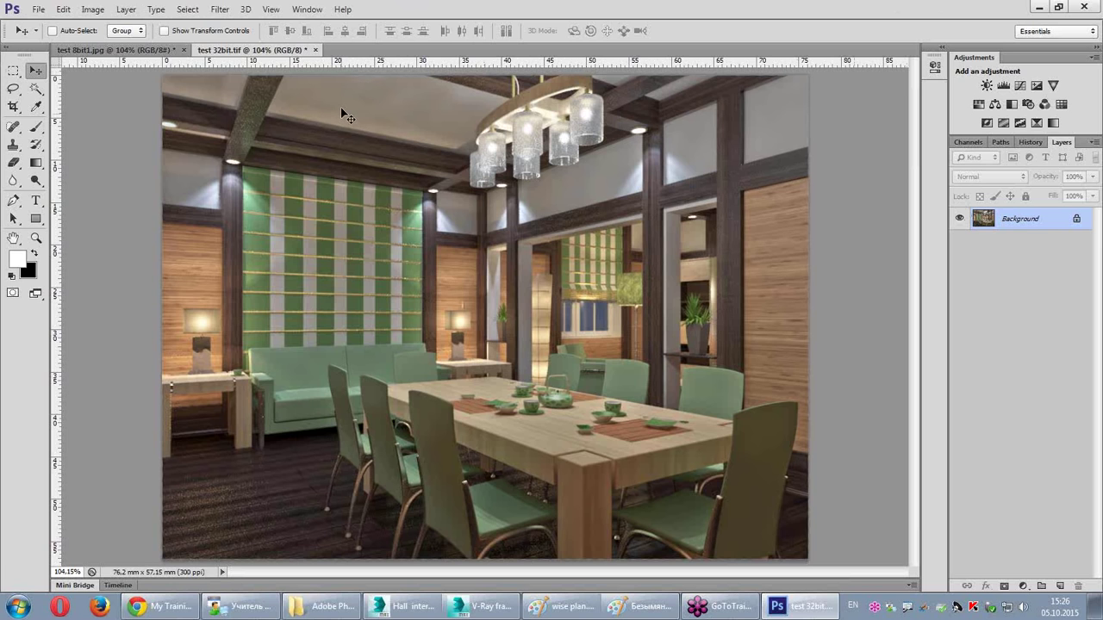
Step: Type the heading 'Поэлементная сборка' on the Paint canvas, position it, then return to 3ds Max
{"action": "left_click", "coordinate": [633, 605]}
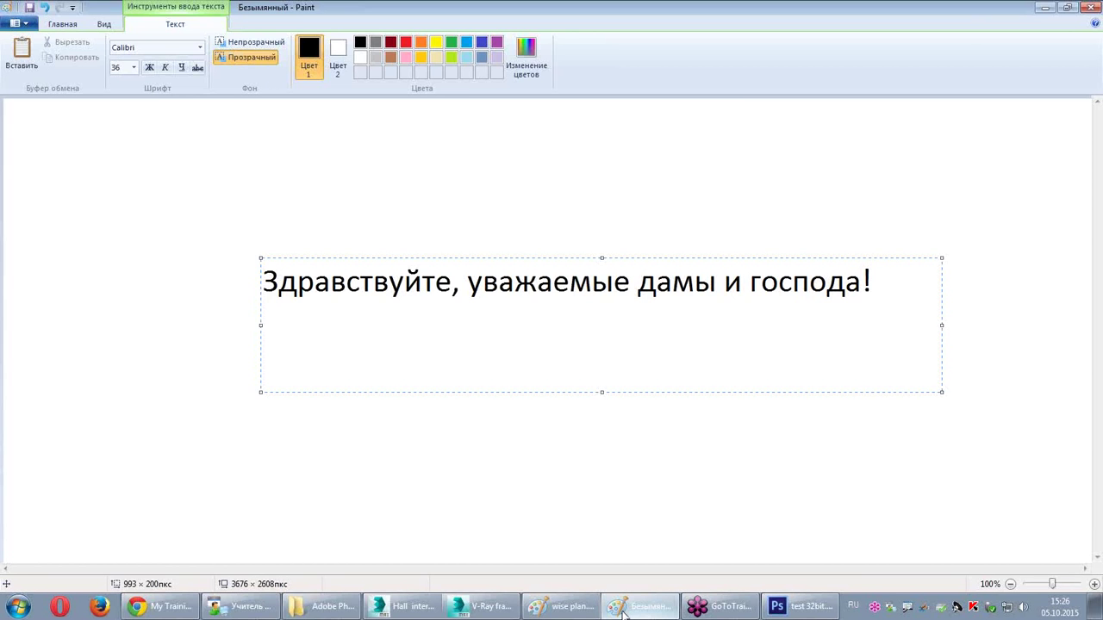
{"action": "left_click_drag", "start_coordinate": [265, 284], "coordinate": [898, 284]}
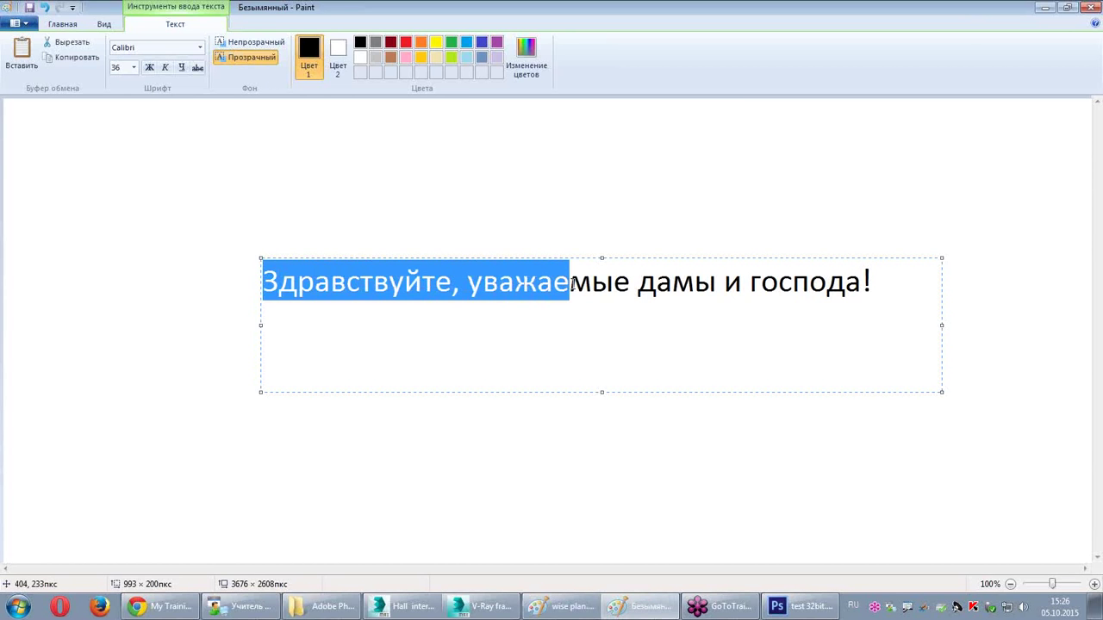
{"action": "type", "text": "П"}
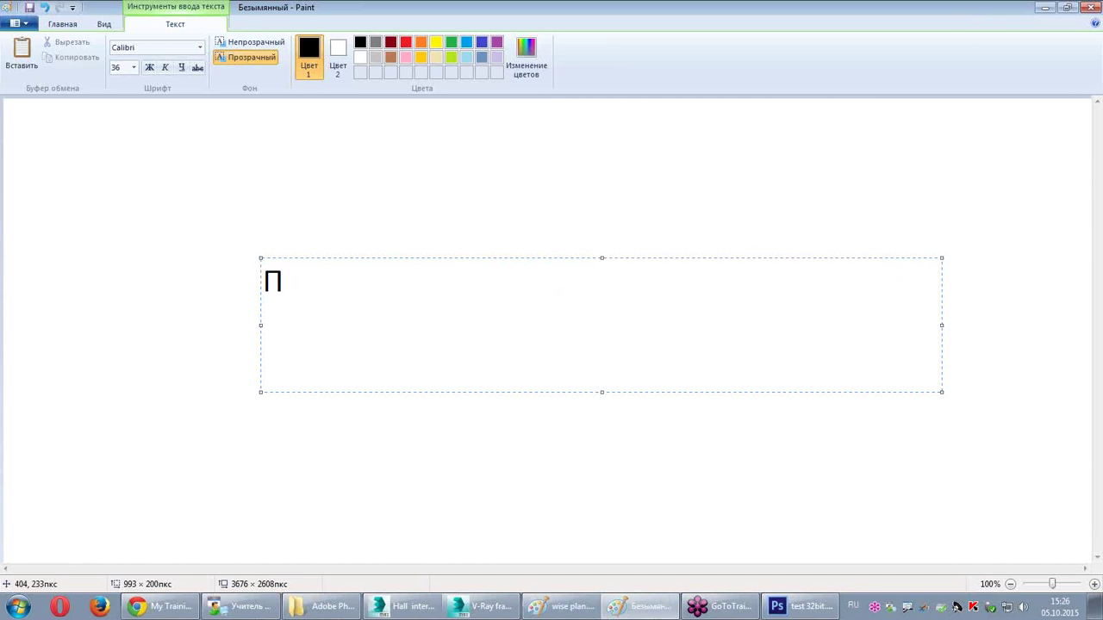
{"action": "type", "text": "о"}
{"action": "type", "text": "элемент"}
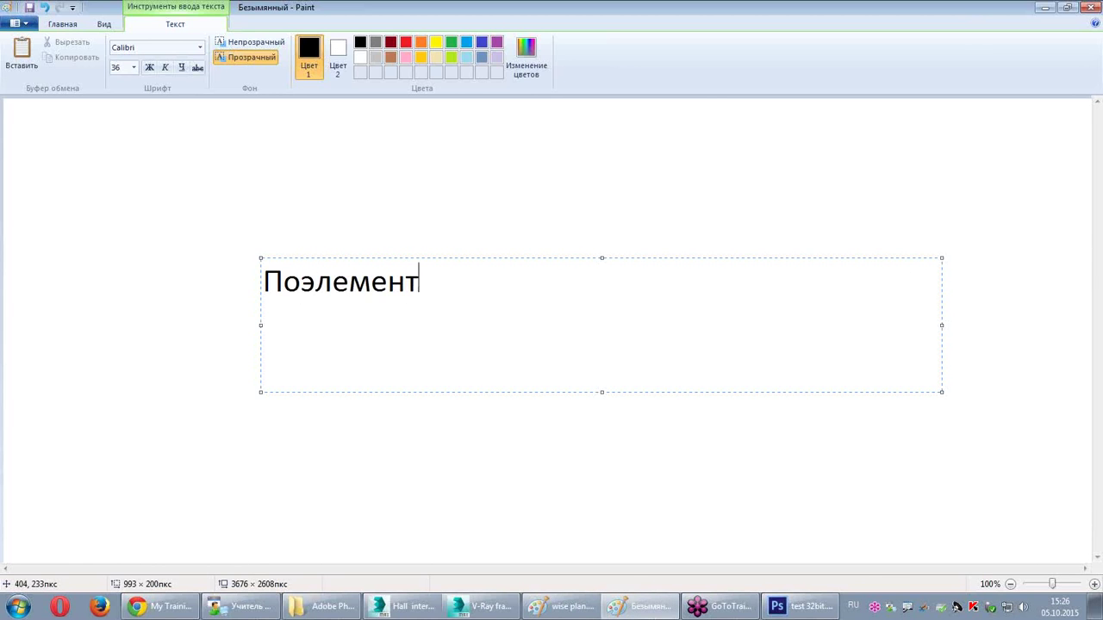
{"action": "type", "text": "ная сбо"}
{"action": "type", "text": "р"}
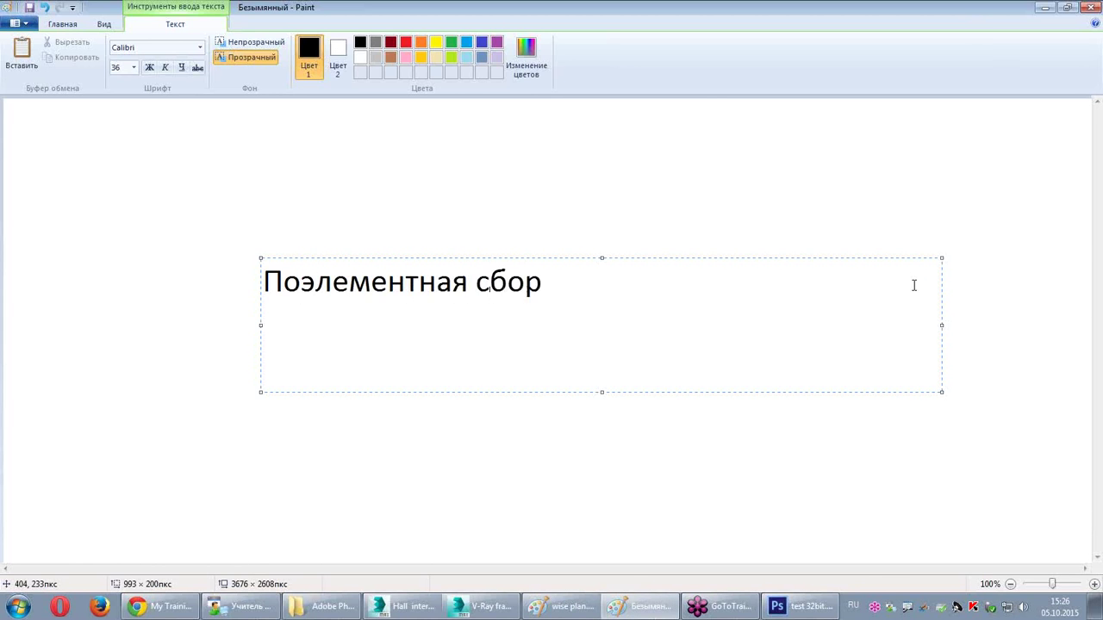
{"action": "type", "text": "ка"}
{"action": "left_click_drag", "start_coordinate": [559, 255], "coordinate": [582, 252]}
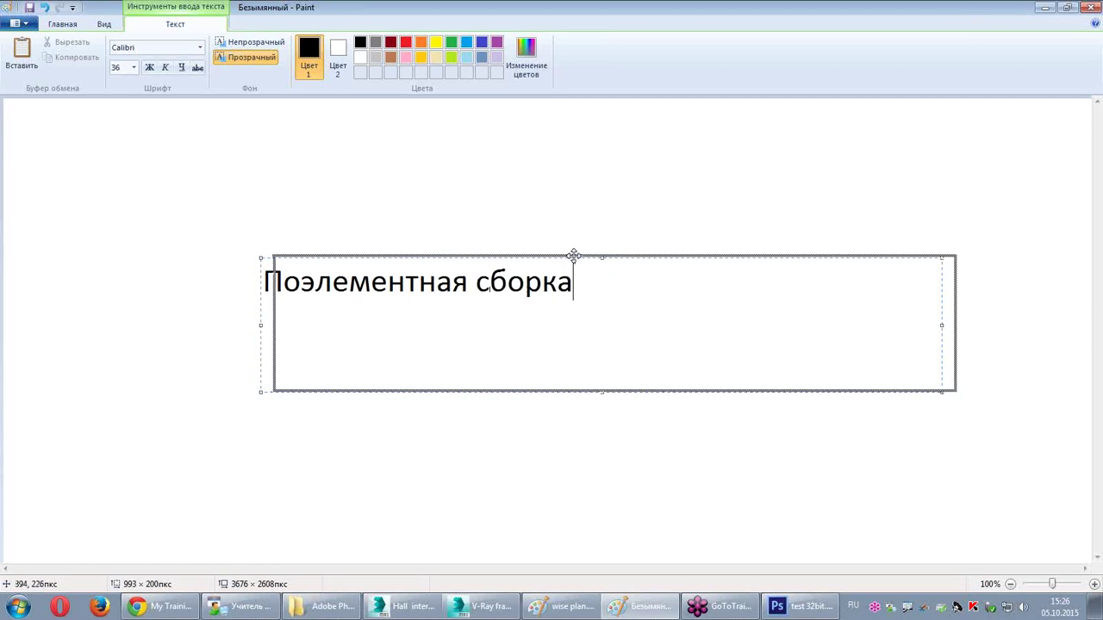
{"action": "left_click", "coordinate": [408, 607]}
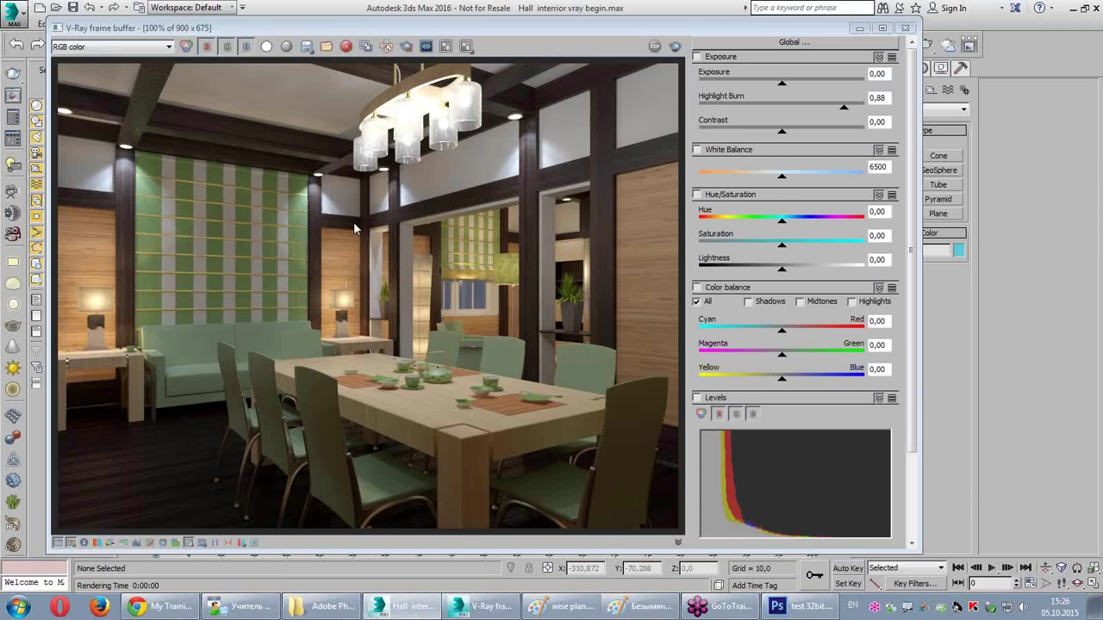
{"action": "left_click_drag", "start_coordinate": [379, 131], "coordinate": [380, 129]}
{"action": "left_click_drag", "start_coordinate": [183, 410], "coordinate": [197, 413]}
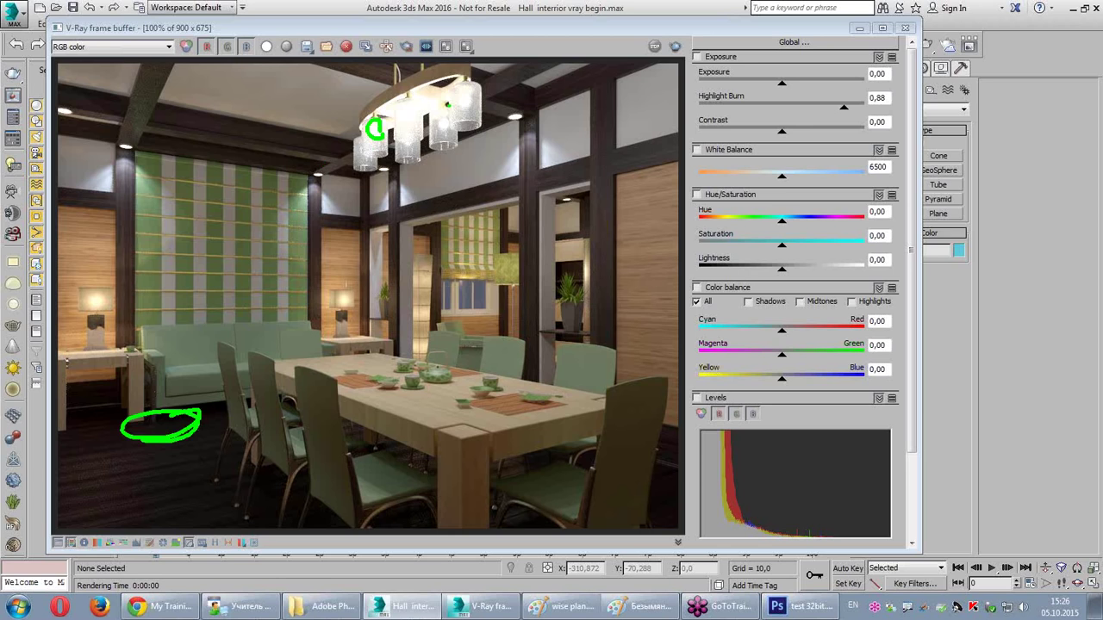
{"action": "left_click_drag", "start_coordinate": [470, 103], "coordinate": [473, 98]}
{"action": "mouse_move", "coordinate": [380, 183]}
{"action": "left_mouse_down"}
{"action": "mouse_move", "coordinate": [406, 161]}
{"action": "mouse_move", "coordinate": [408, 173]}
{"action": "left_mouse_up"}
{"action": "mouse_move", "coordinate": [240, 449]}
{"action": "left_mouse_down"}
{"action": "mouse_move", "coordinate": [164, 497]}
{"action": "mouse_move", "coordinate": [178, 498]}
{"action": "left_mouse_up"}
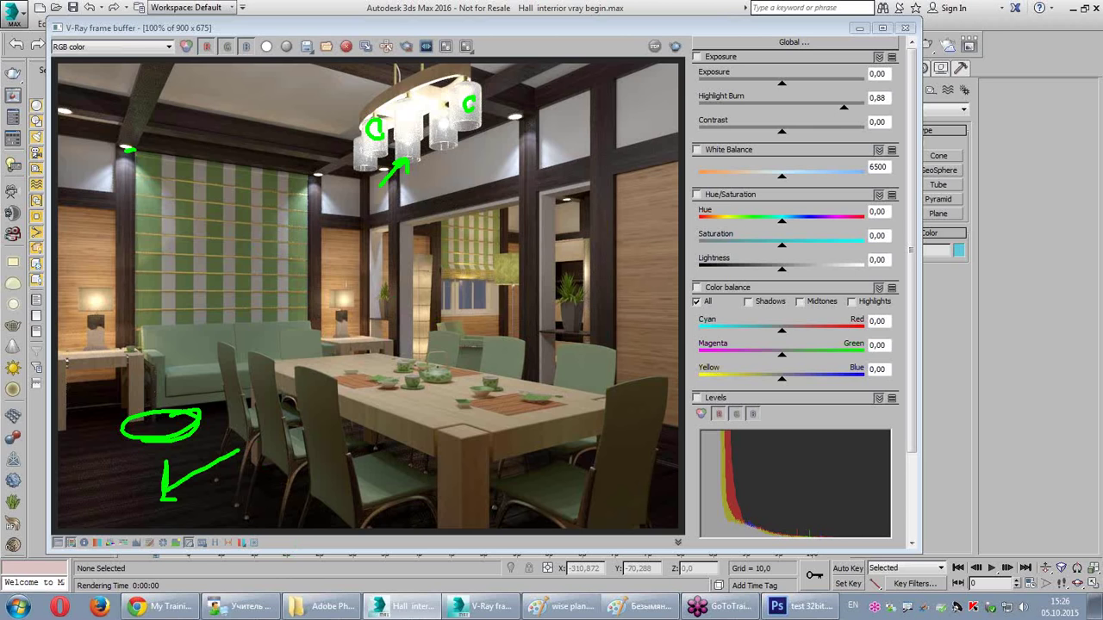
{"action": "left_click_drag", "start_coordinate": [135, 153], "coordinate": [134, 145]}
{"action": "key", "text": "Escape"}
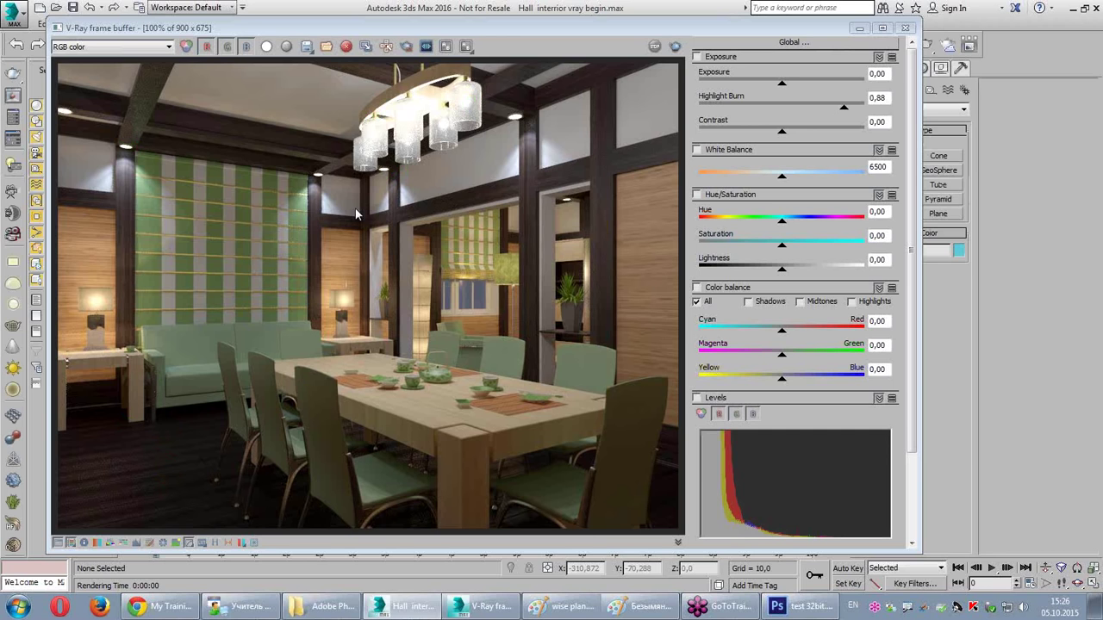
Step: Keep the V-Ray frame buffer on the RGB color channel and return to Photoshop
{"action": "left_click_drag", "start_coordinate": [312, 28], "coordinate": [332, 25]}
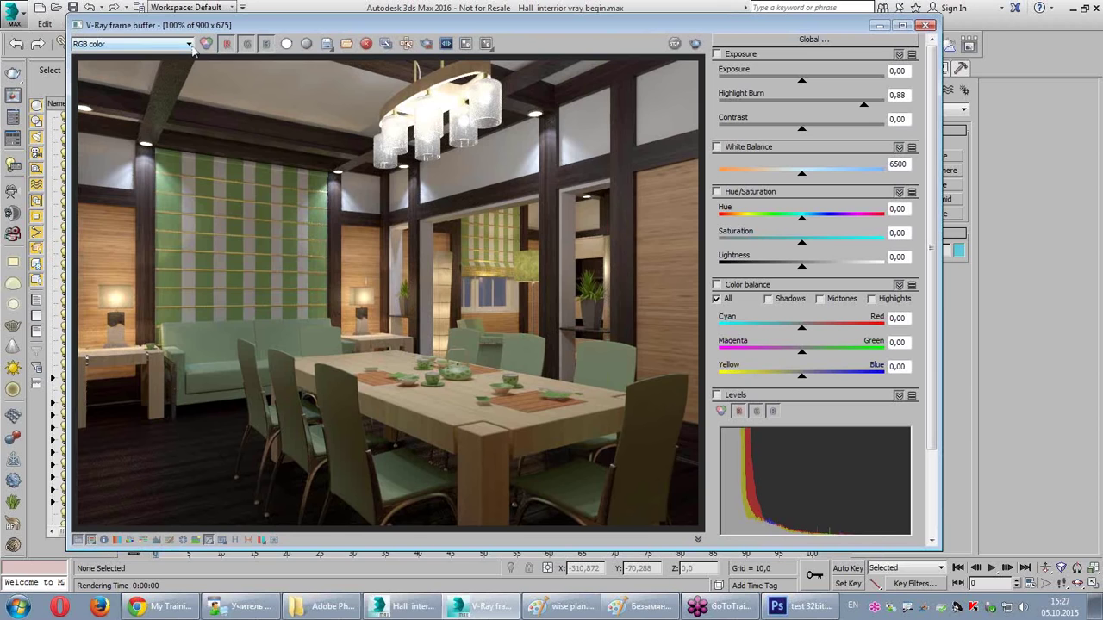
{"action": "left_click", "coordinate": [190, 46]}
{"action": "left_click", "coordinate": [92, 58]}
{"action": "left_click", "coordinate": [794, 606]}
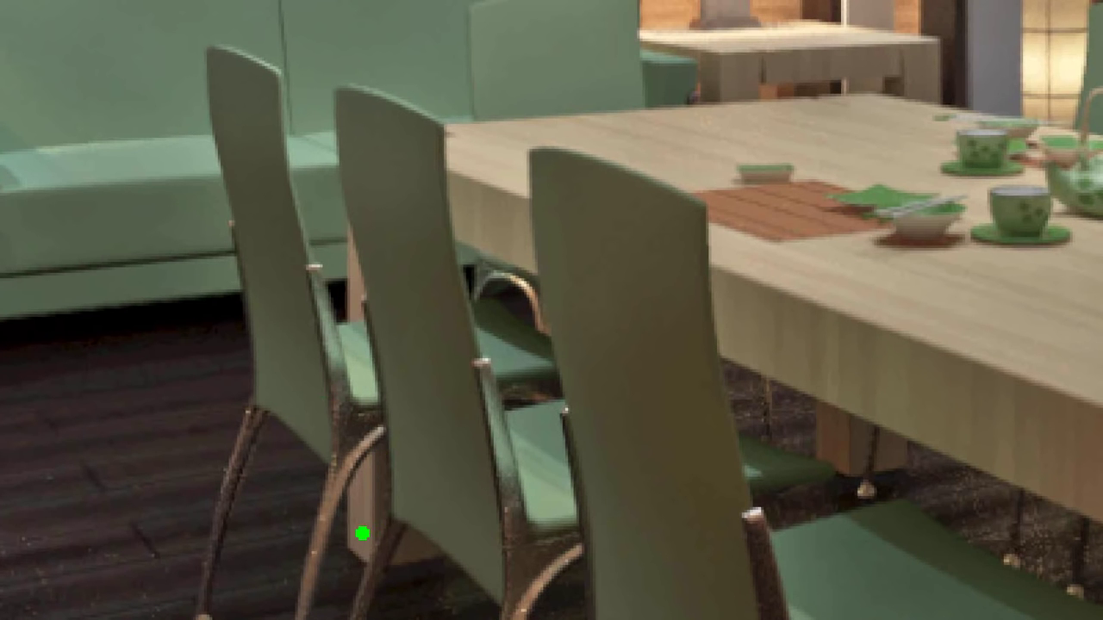
{"action": "left_click_drag", "start_coordinate": [362, 535], "coordinate": [323, 465]}
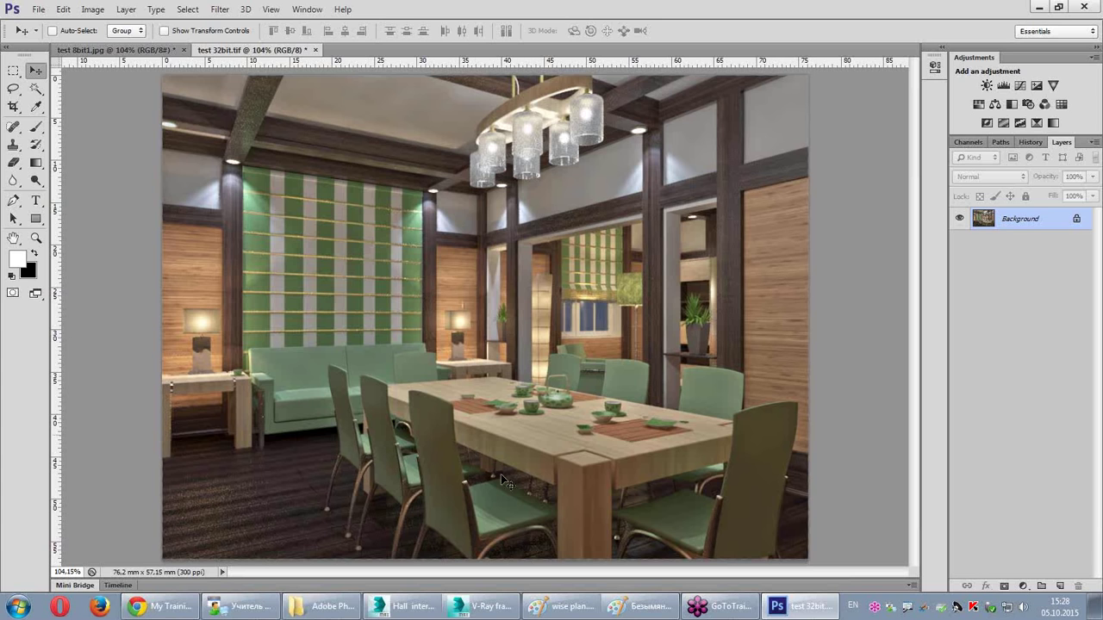
Step: With the red pencil, underline the top formula, circle number 1 and box its final RGB
{"action": "left_click", "coordinate": [554, 606]}
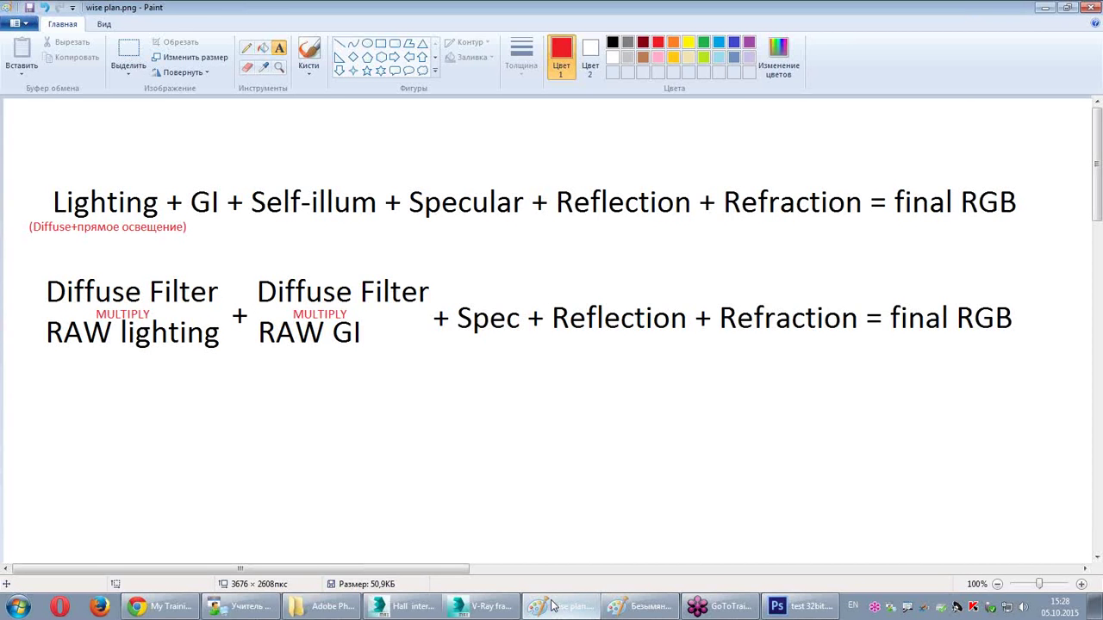
{"action": "left_click", "coordinate": [246, 49]}
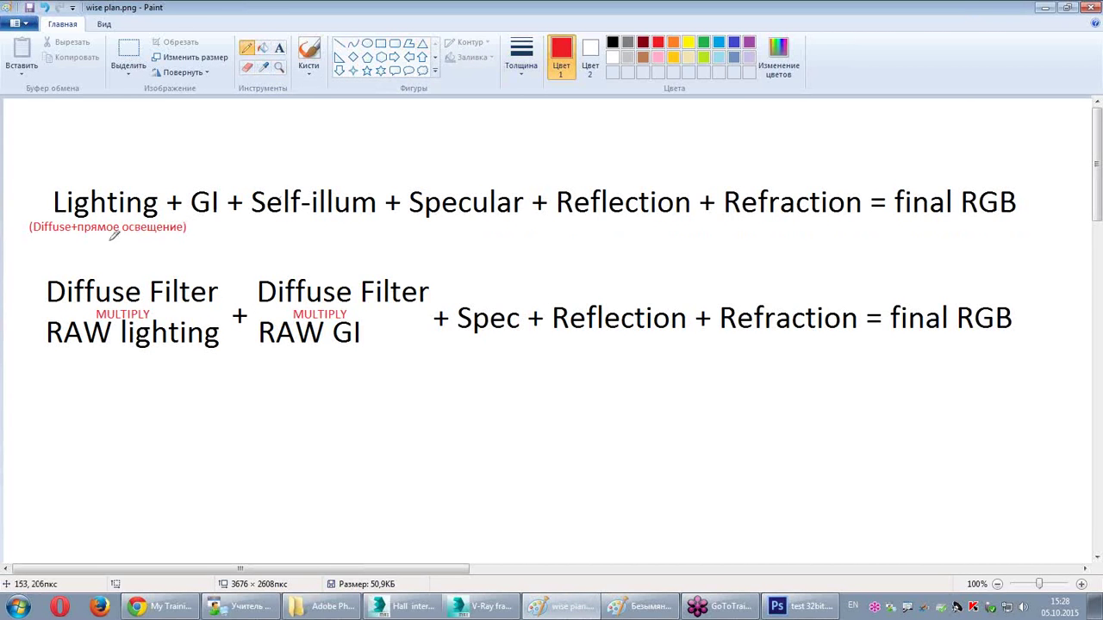
{"action": "left_click_drag", "start_coordinate": [33, 247], "coordinate": [912, 225]}
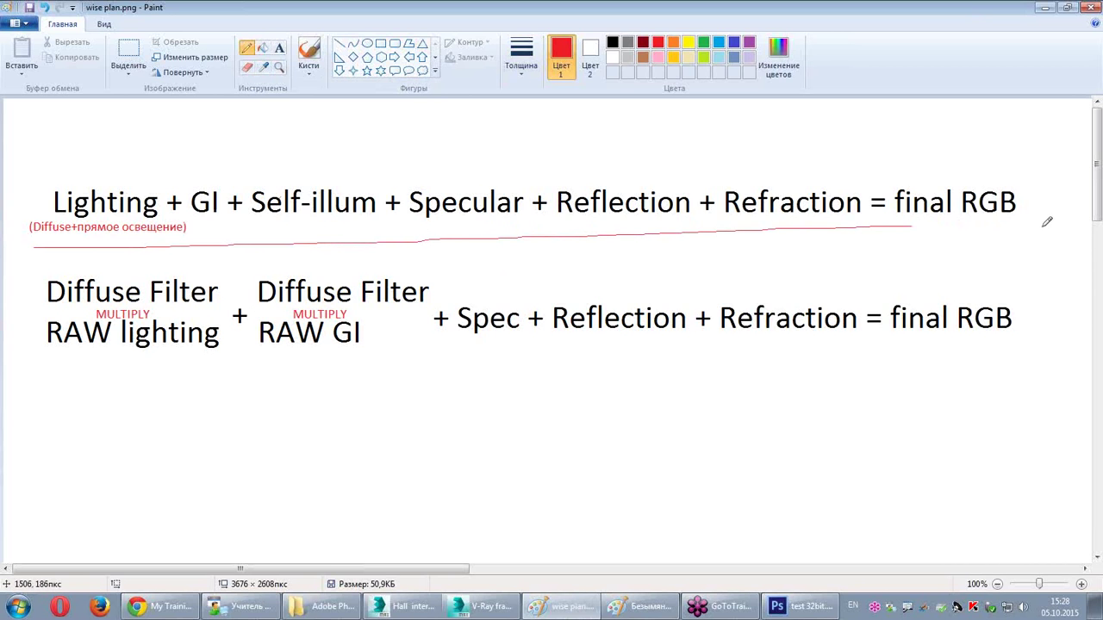
{"action": "left_click_drag", "start_coordinate": [572, 112], "coordinate": [576, 142]}
{"action": "mouse_move", "coordinate": [591, 387]}
{"action": "left_mouse_down"}
{"action": "mouse_move", "coordinate": [606, 366]}
{"action": "mouse_move", "coordinate": [621, 398]}
{"action": "mouse_move", "coordinate": [622, 379]}
{"action": "left_mouse_up"}
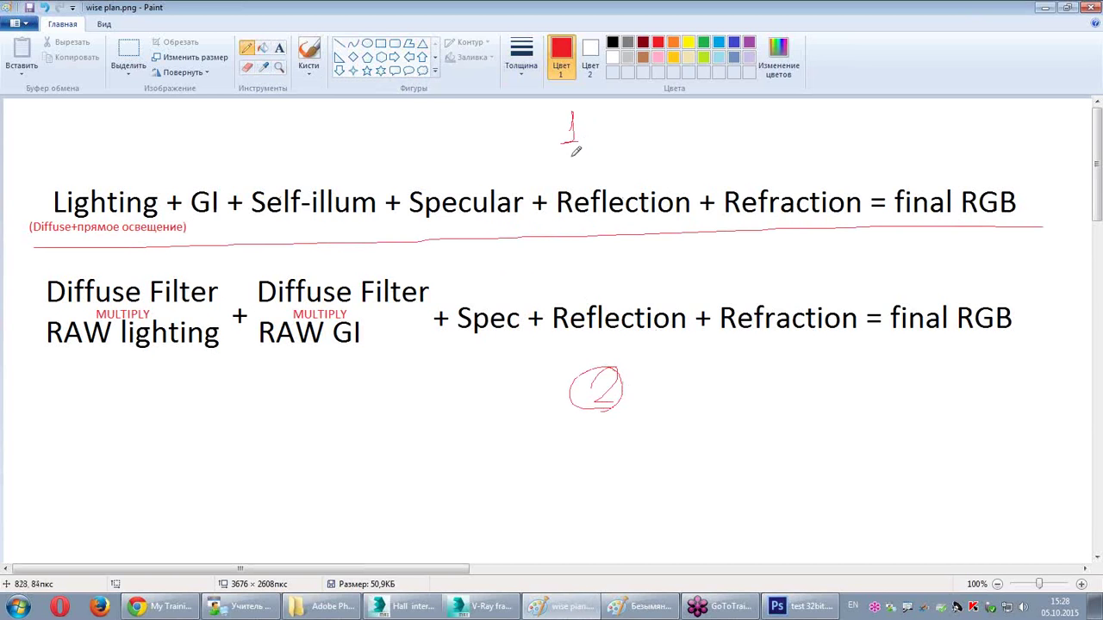
{"action": "mouse_move", "coordinate": [572, 154]}
{"action": "left_mouse_down"}
{"action": "mouse_move", "coordinate": [588, 113]}
{"action": "mouse_move", "coordinate": [542, 160]}
{"action": "left_mouse_up"}
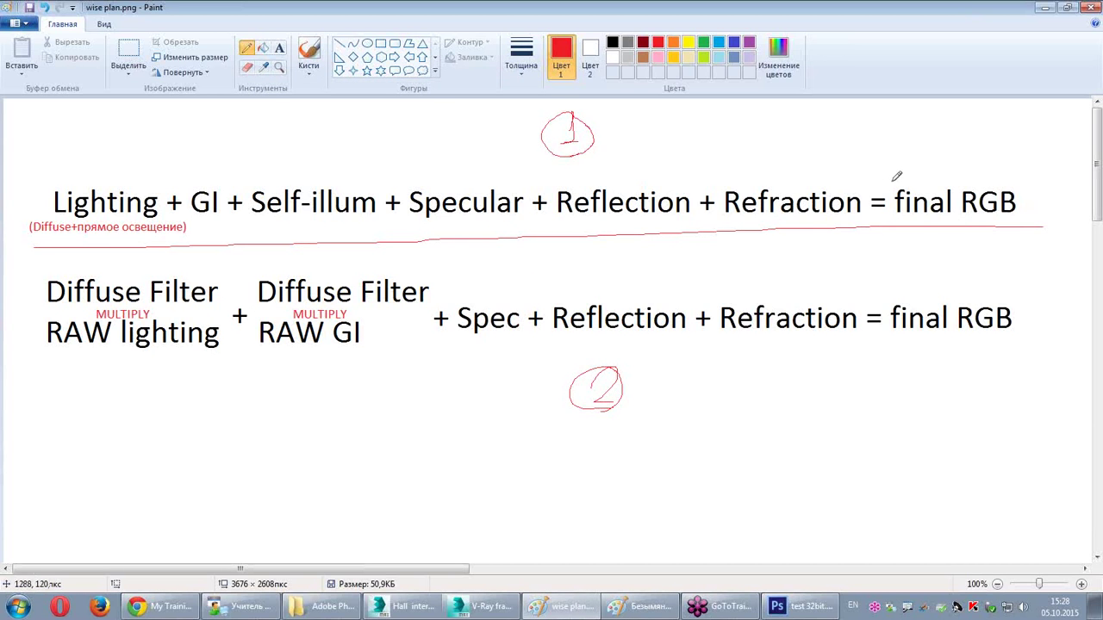
{"action": "mouse_move", "coordinate": [892, 181]}
{"action": "left_mouse_down"}
{"action": "mouse_move", "coordinate": [892, 217]}
{"action": "mouse_move", "coordinate": [1025, 218]}
{"action": "mouse_move", "coordinate": [1023, 179]}
{"action": "mouse_move", "coordinate": [889, 180]}
{"action": "left_mouse_up"}
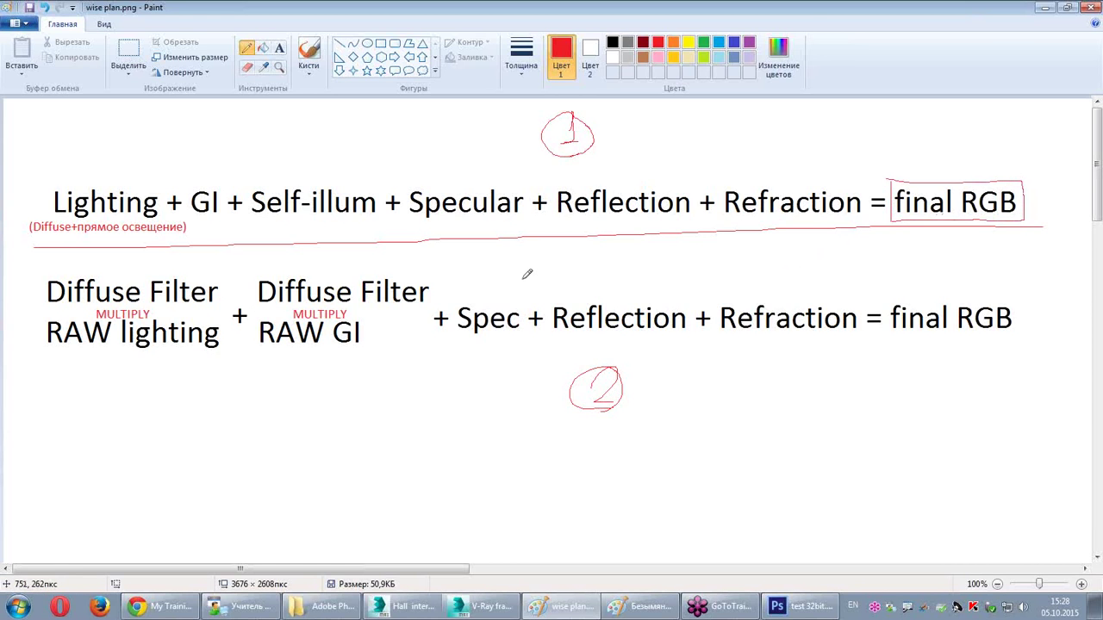
Step: Underline the second formula's terms, undo those underlines, and close the Explorer window
{"action": "left_click_drag", "start_coordinate": [87, 365], "coordinate": [510, 355]}
{"action": "left_click_drag", "start_coordinate": [660, 350], "coordinate": [725, 349]}
{"action": "left_click_drag", "start_coordinate": [937, 343], "coordinate": [485, 354]}
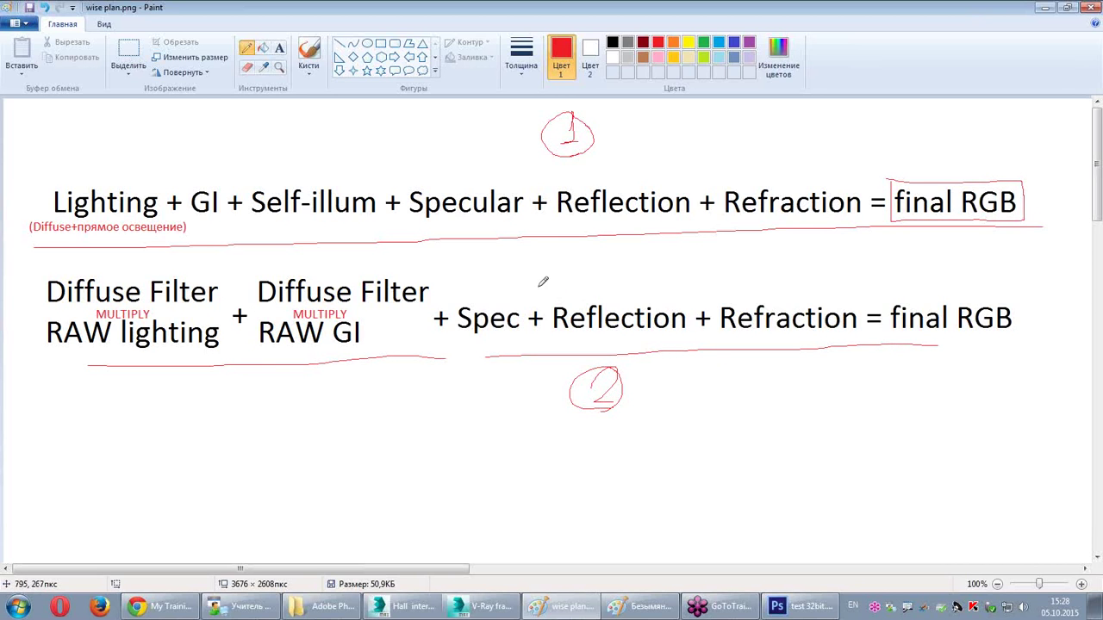
{"action": "key", "text": "ctrl+z"}
{"action": "key", "text": "ctrl+z"}
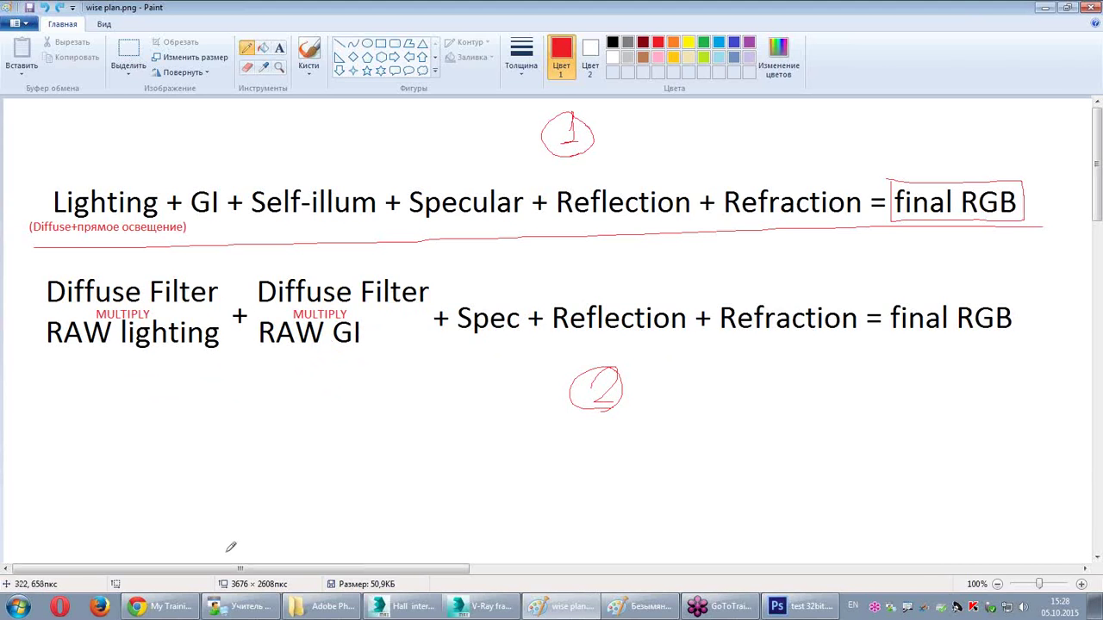
{"action": "left_click", "coordinate": [320, 606]}
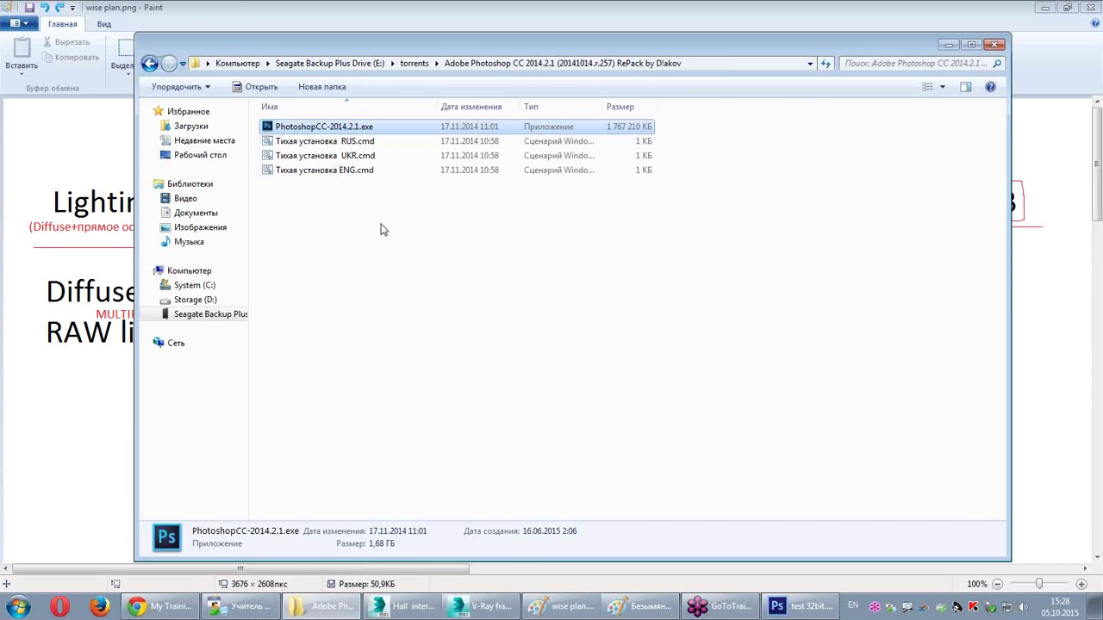
{"action": "left_click", "coordinate": [997, 44]}
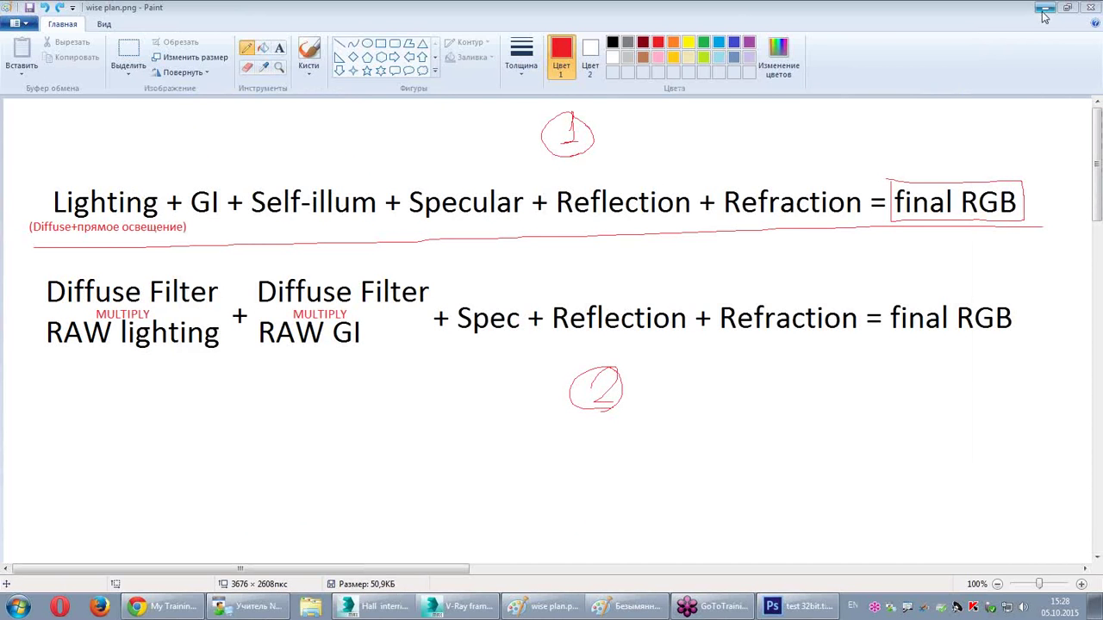
Step: Browse the Open dialog to the 'renders extended' folder
{"action": "left_click", "coordinate": [799, 605]}
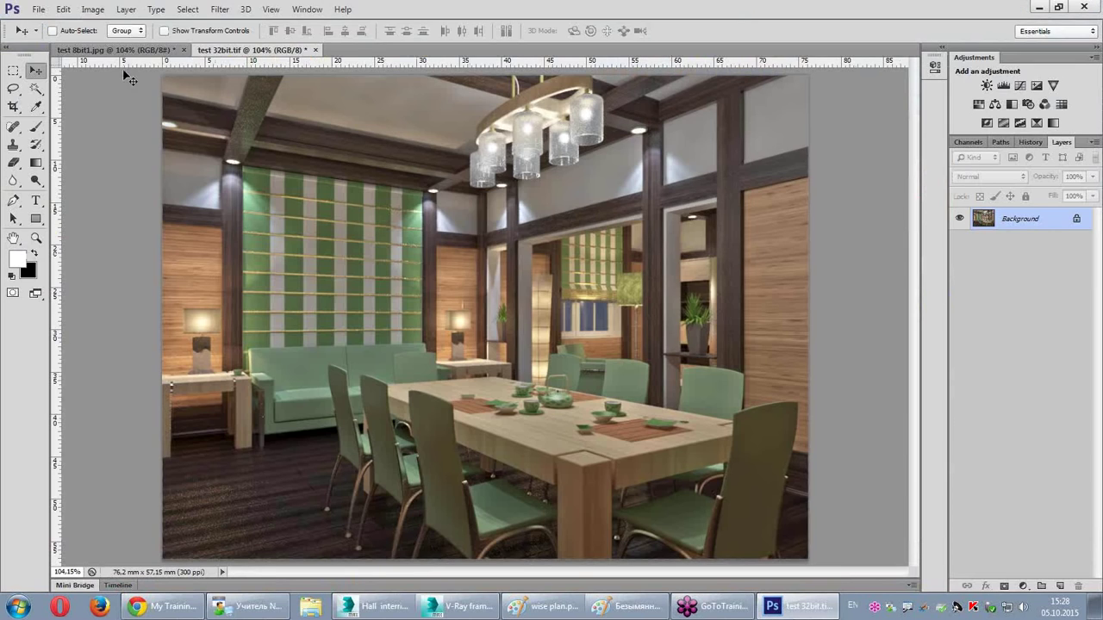
{"action": "left_click", "coordinate": [39, 10]}
{"action": "left_click", "coordinate": [43, 35]}
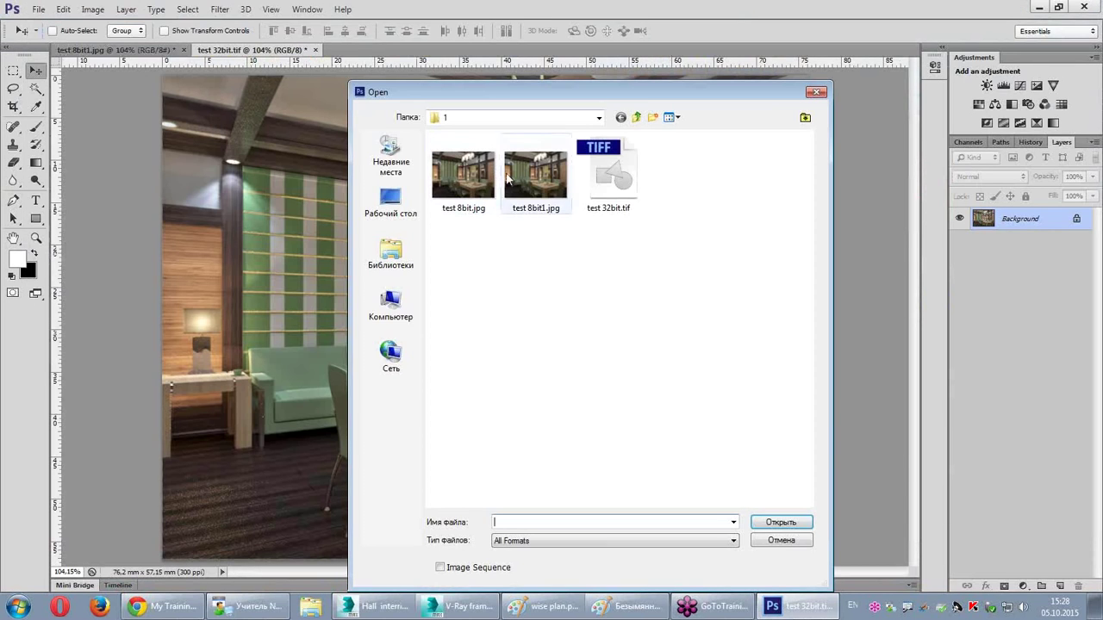
{"action": "left_click", "coordinate": [636, 117]}
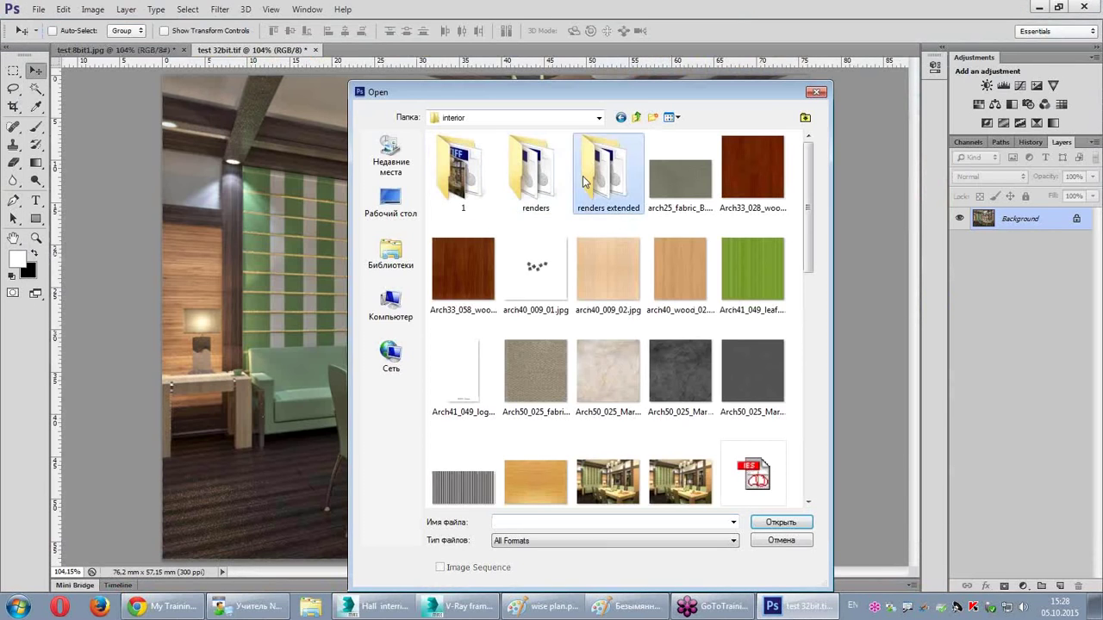
{"action": "double_click", "coordinate": [603, 172]}
Step: Open all TIFF render elements there and display final renders.VRayDiffuseFilter.tif
{"action": "left_click", "coordinate": [543, 180]}
{"action": "key", "text": "ctrl+a"}
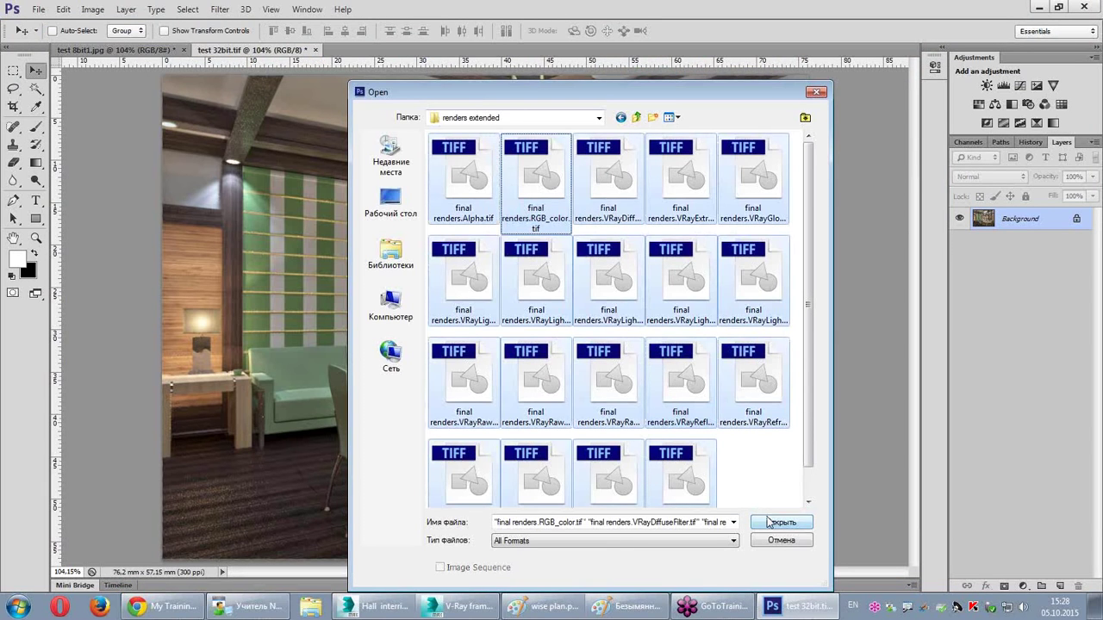
{"action": "left_click", "coordinate": [767, 522]}
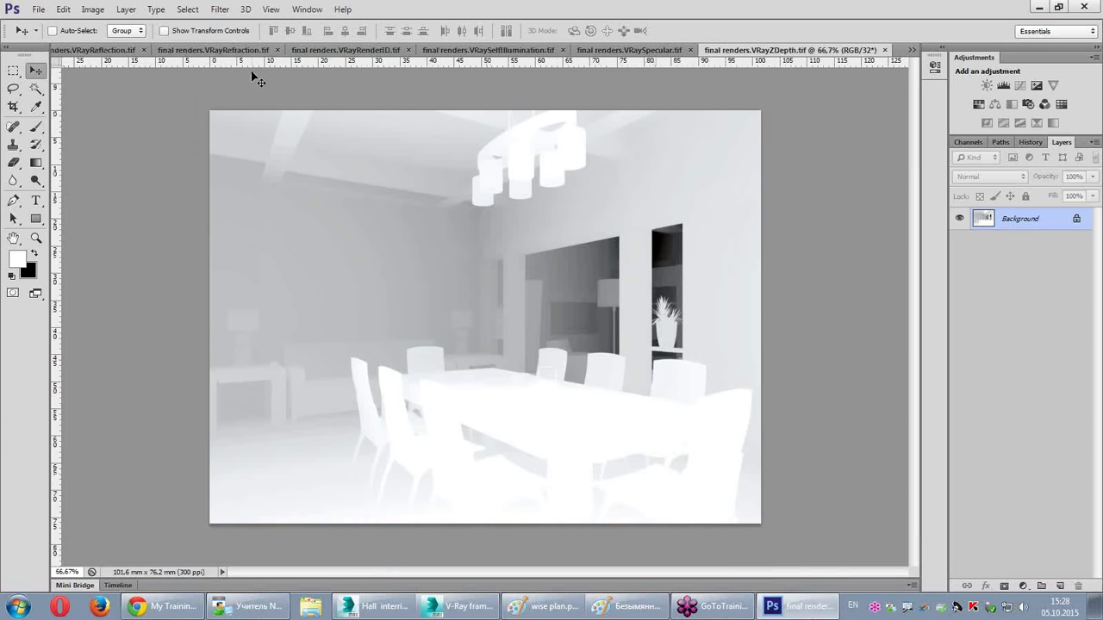
{"action": "left_click", "coordinate": [308, 10]}
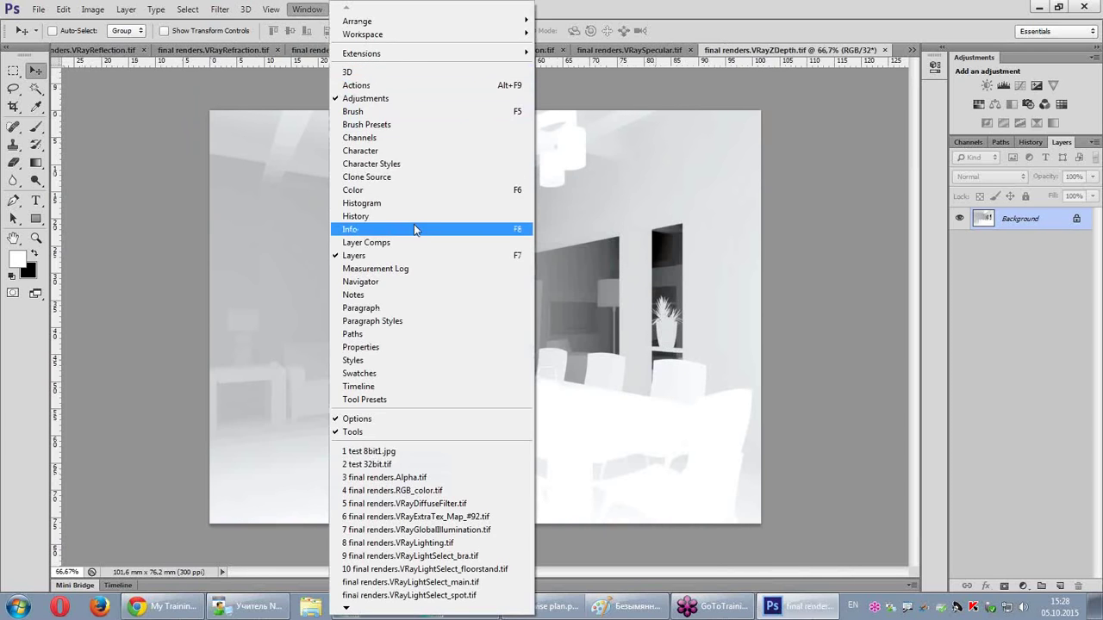
{"action": "left_click", "coordinate": [464, 505]}
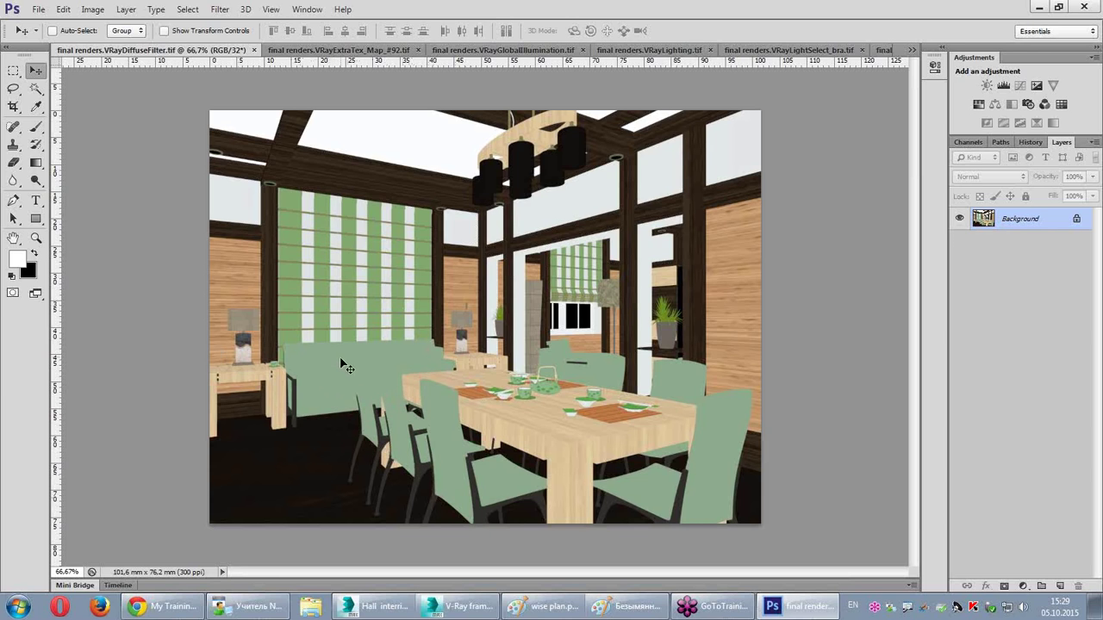
Step: Glance at the wise plan sheet, then make final renders.VRayRawLighting.tif the active document
{"action": "left_click", "coordinate": [551, 603]}
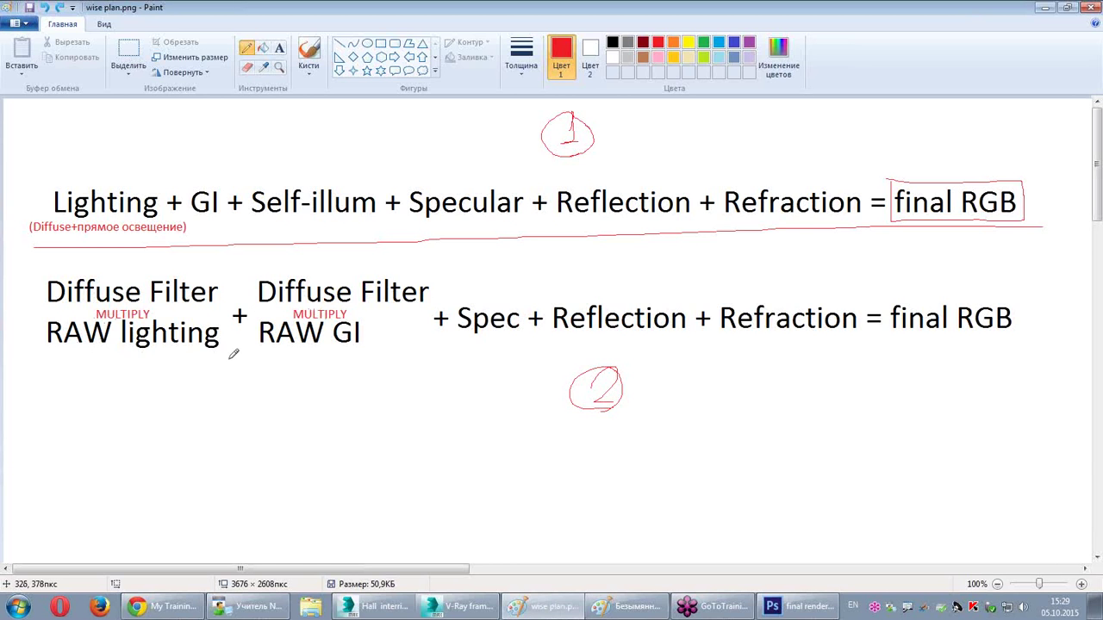
{"action": "left_click", "coordinate": [797, 607]}
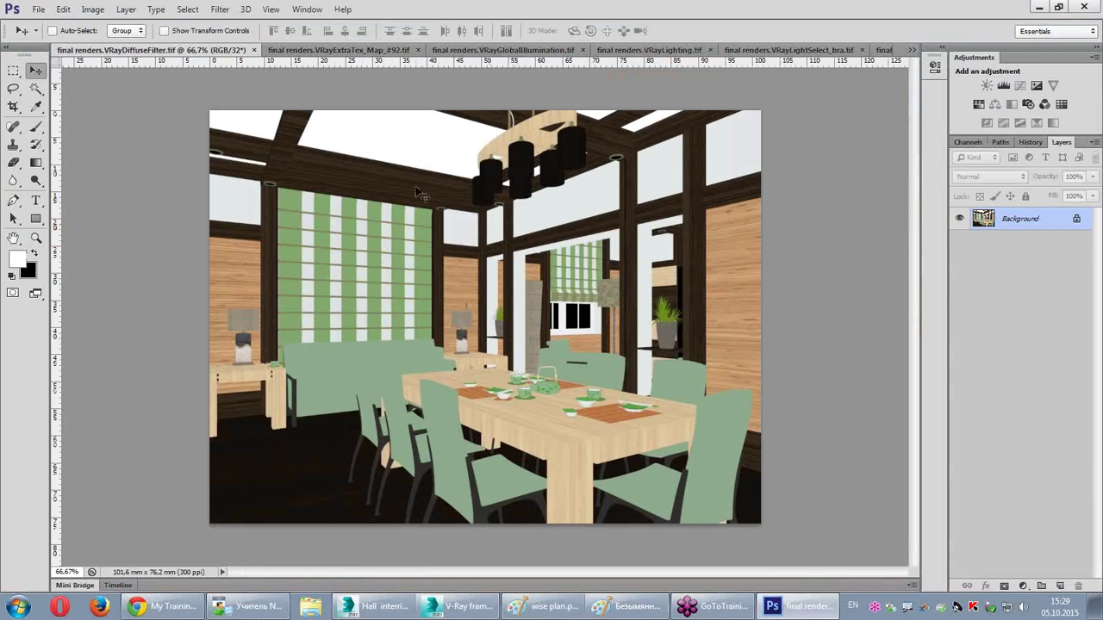
{"action": "left_click", "coordinate": [307, 10]}
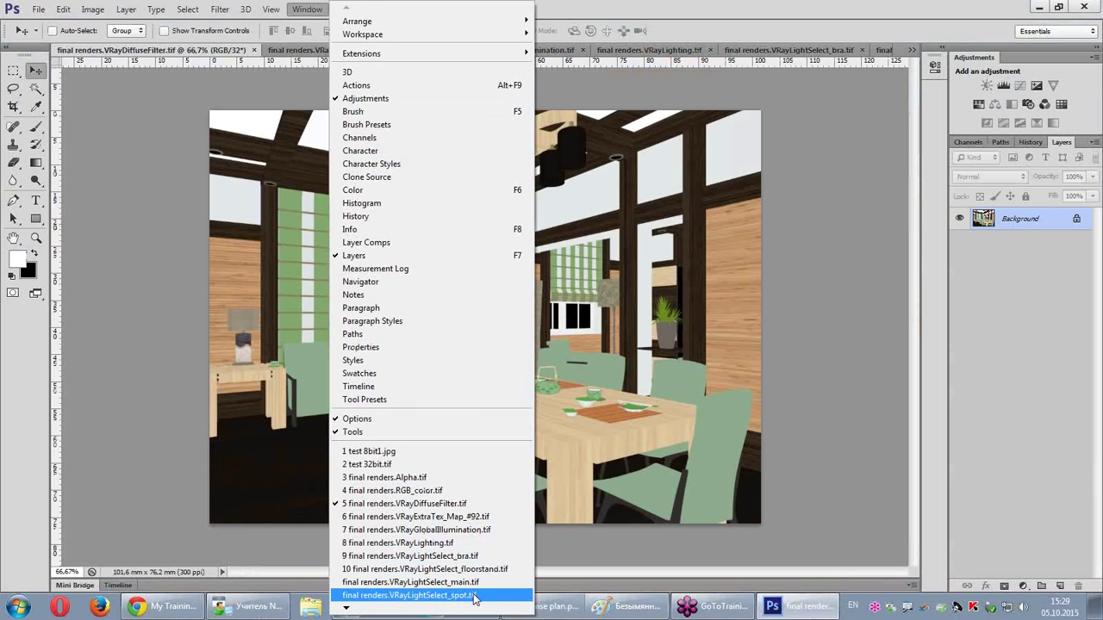
{"action": "mouse_move", "coordinate": [345, 608]}
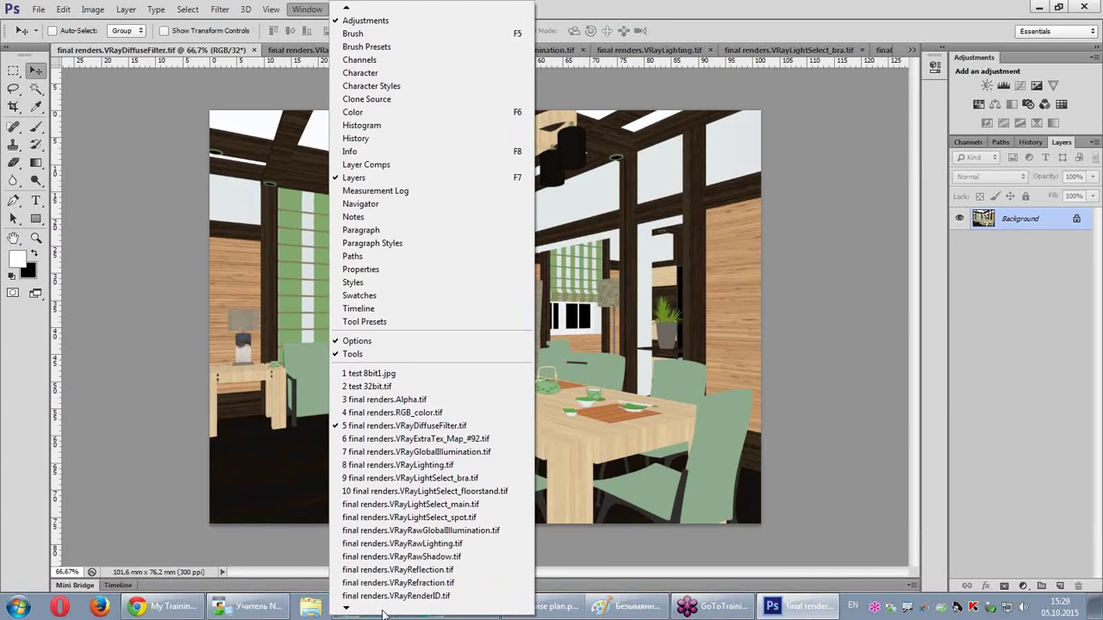
{"action": "left_click", "coordinate": [462, 492]}
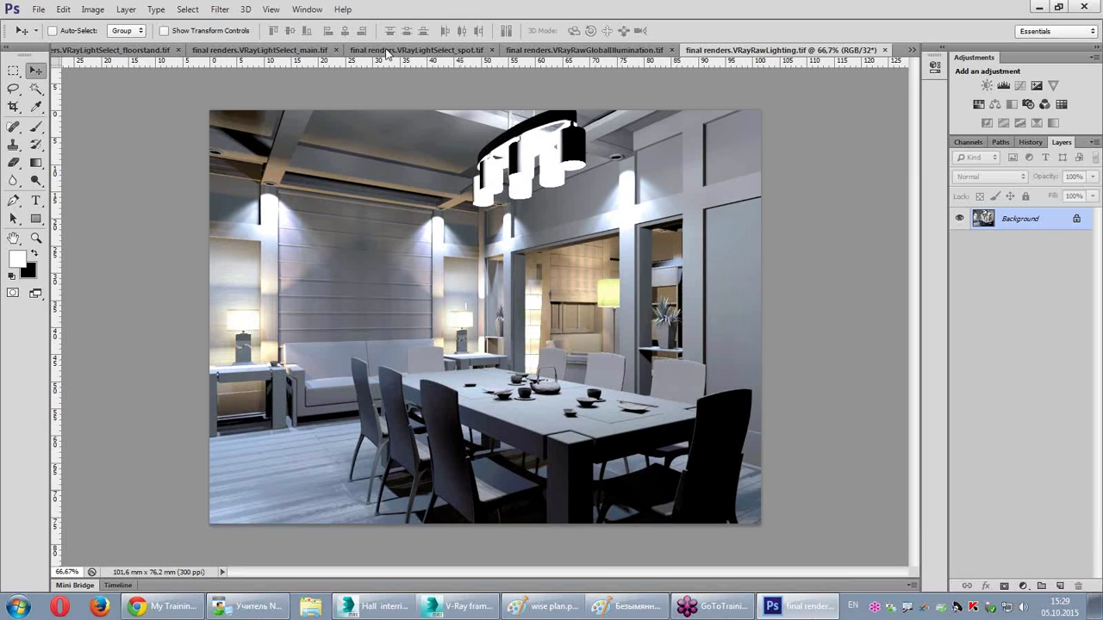
Step: Close the untitled heading canvas with Don't Save and switch to wise plan.png
{"action": "left_click", "coordinate": [640, 608]}
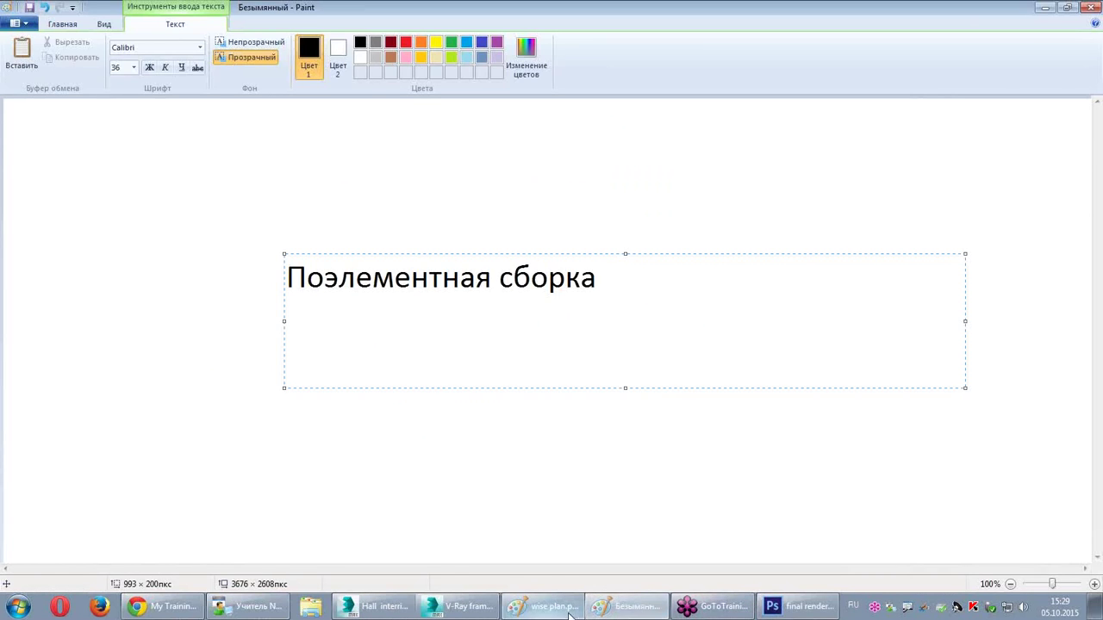
{"action": "left_click", "coordinate": [1087, 9]}
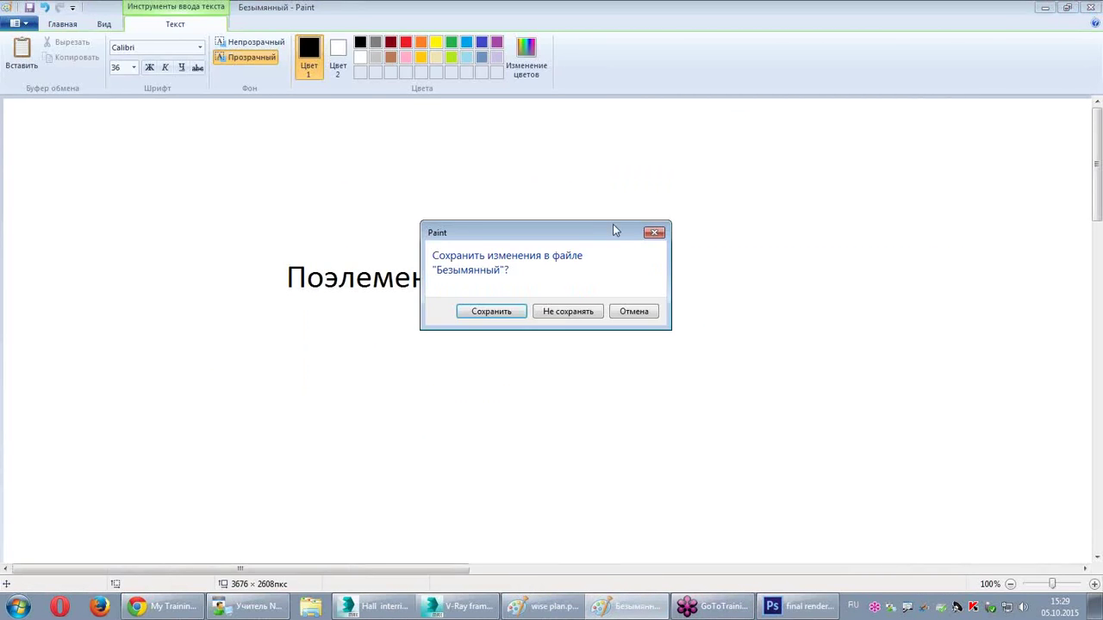
{"action": "left_click", "coordinate": [564, 312]}
{"action": "left_click", "coordinate": [579, 610]}
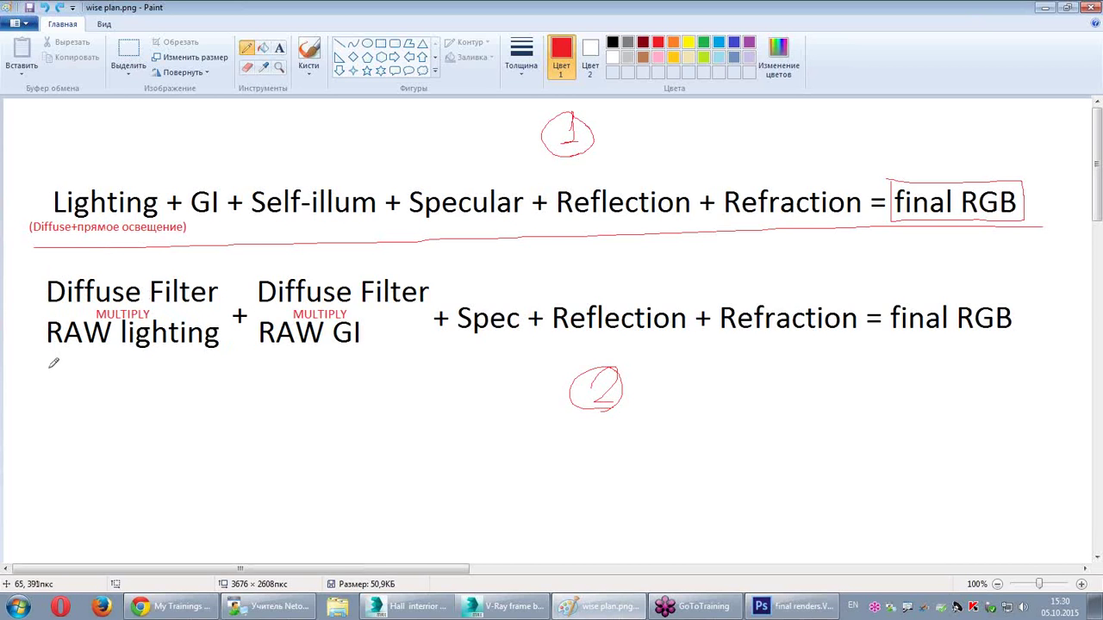
Step: Draw a red box around the Diffuse Filter / RAW lighting term in Paint
{"action": "left_click_drag", "start_coordinate": [54, 270], "coordinate": [65, 353]}
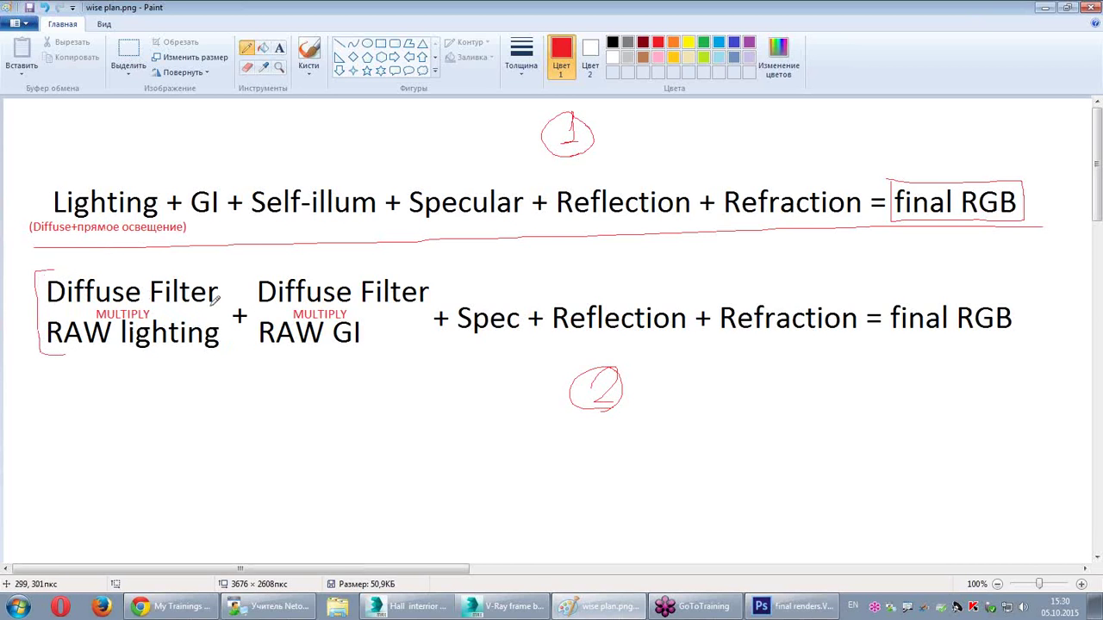
{"action": "left_click_drag", "start_coordinate": [206, 274], "coordinate": [200, 349]}
{"action": "mouse_move", "coordinate": [56, 263]}
{"action": "left_mouse_down"}
{"action": "mouse_move", "coordinate": [23, 250]}
{"action": "mouse_move", "coordinate": [47, 203]}
{"action": "mouse_move", "coordinate": [38, 212]}
{"action": "left_mouse_up"}
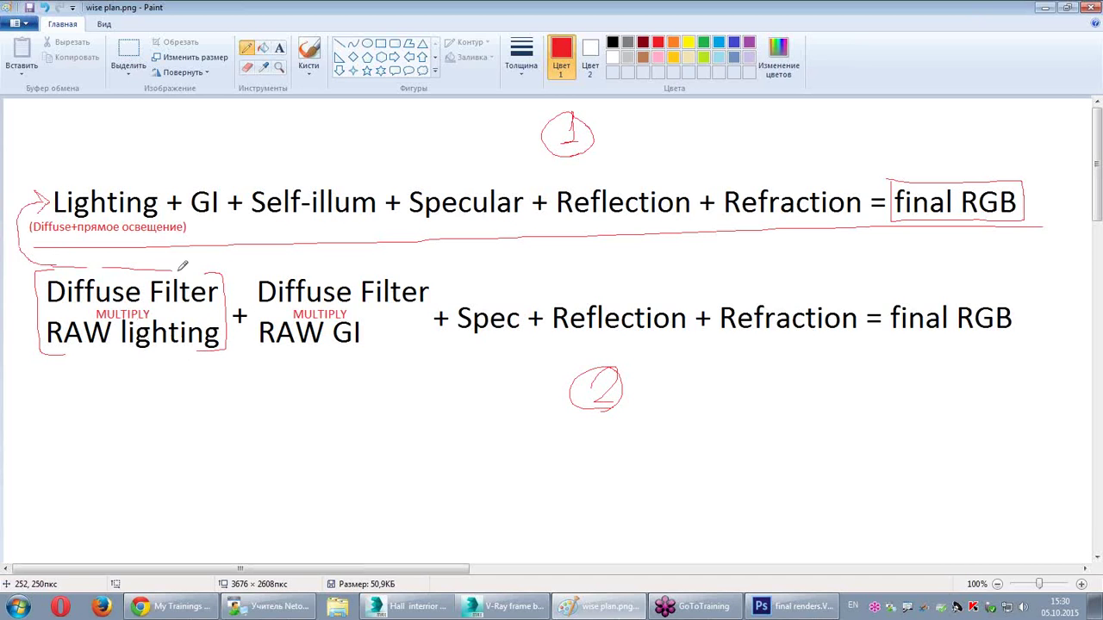
{"action": "left_click_drag", "start_coordinate": [200, 346], "coordinate": [68, 351]}
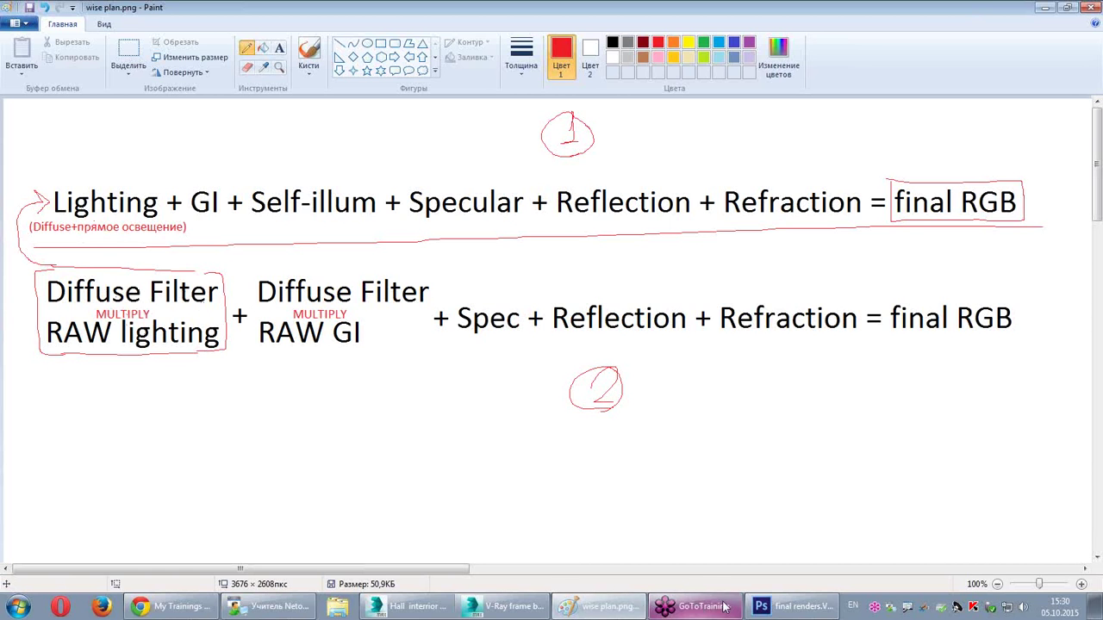
{"action": "left_click", "coordinate": [788, 607]}
Step: Bring up final renders.VRayLighting.tif and zoom in to 200%
{"action": "left_click", "coordinate": [306, 9]}
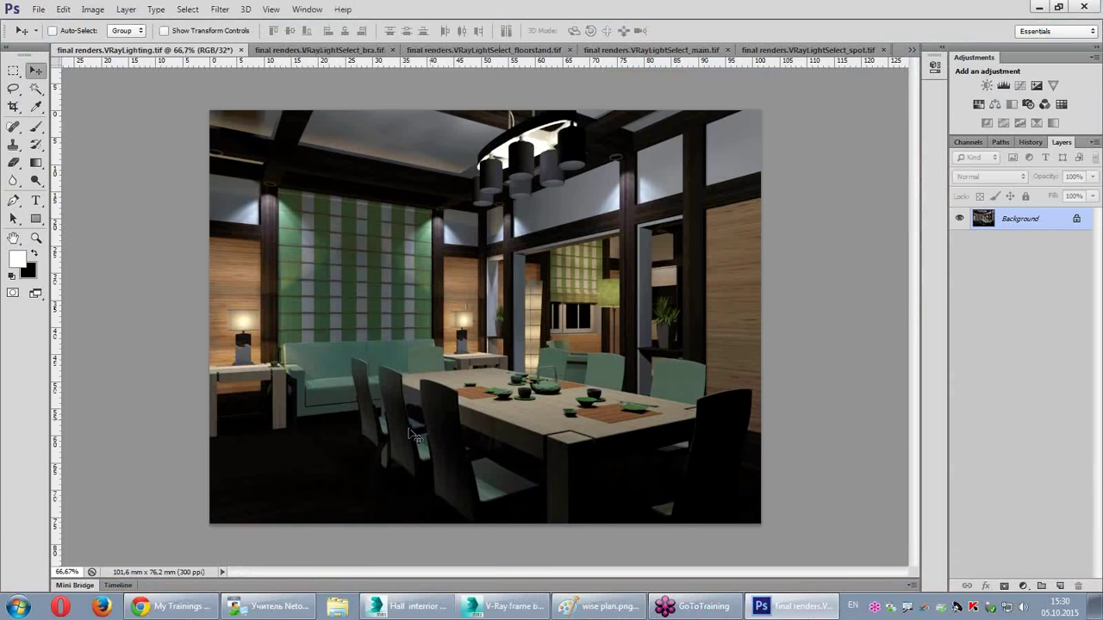
{"action": "left_click", "coordinate": [405, 413]}
{"action": "key", "text": "ctrl+plus"}
{"action": "key", "text": "ctrl+plus"}
{"action": "scroll", "coordinate": [487, 184], "scroll_direction": "up", "scroll_amount": 3}
{"action": "scroll", "coordinate": [487, 185], "scroll_direction": "up", "scroll_amount": 3}
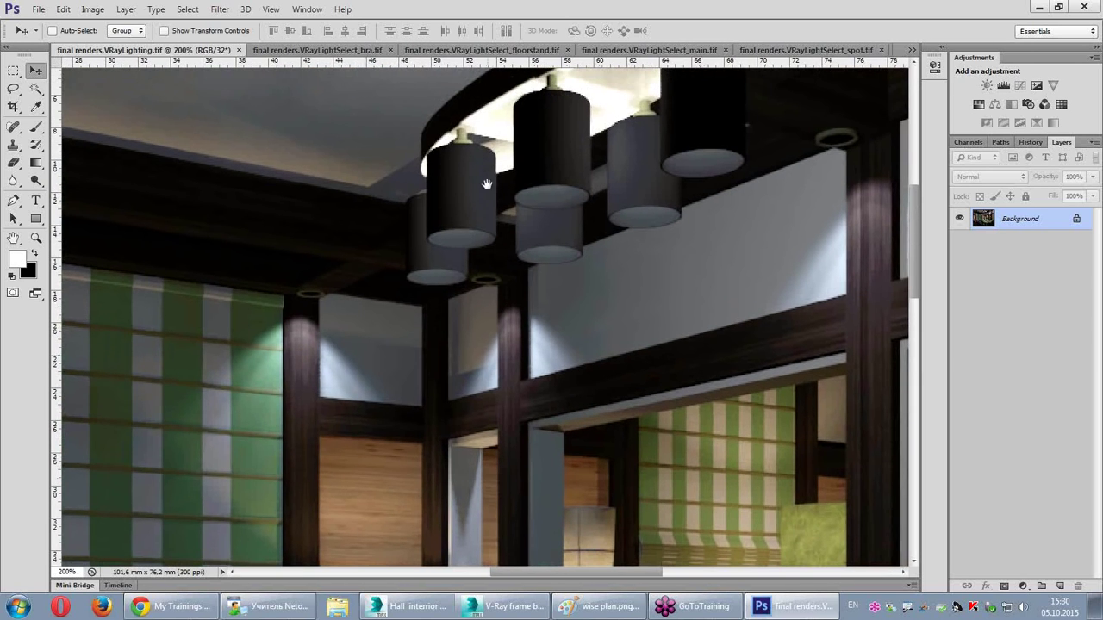
Step: Inspect the tea table, lamp, chairs and ceiling beams, then fit the render on screen
{"action": "left_click_drag", "start_coordinate": [513, 497], "coordinate": [237, 209]}
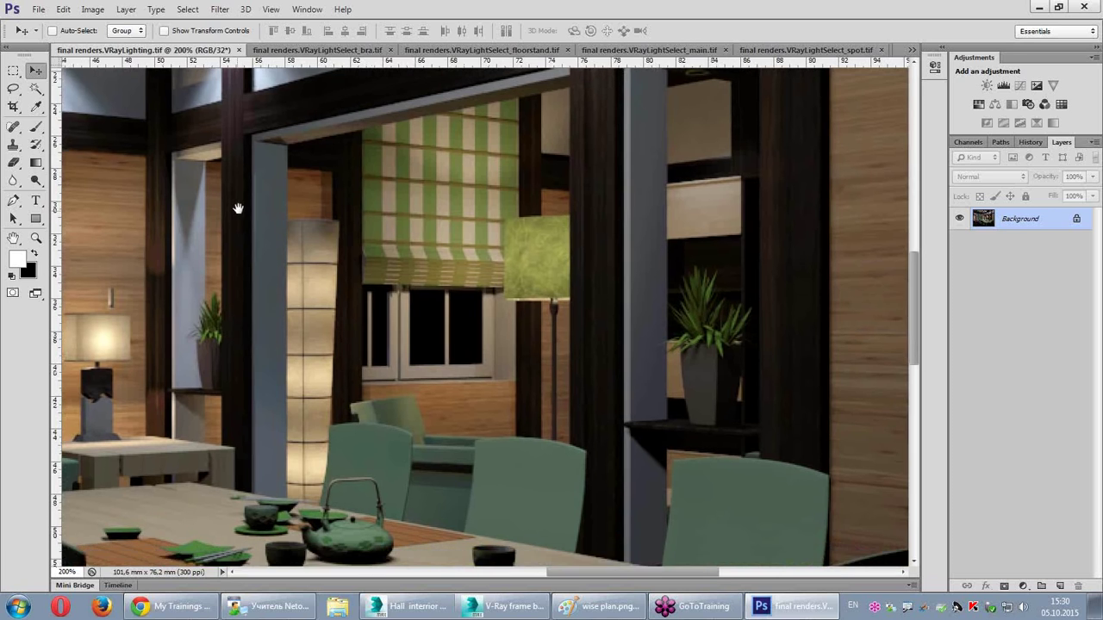
{"action": "mouse_move", "coordinate": [340, 549]}
{"action": "left_mouse_down"}
{"action": "mouse_move", "coordinate": [414, 403]}
{"action": "mouse_move", "coordinate": [622, 374]}
{"action": "left_mouse_up"}
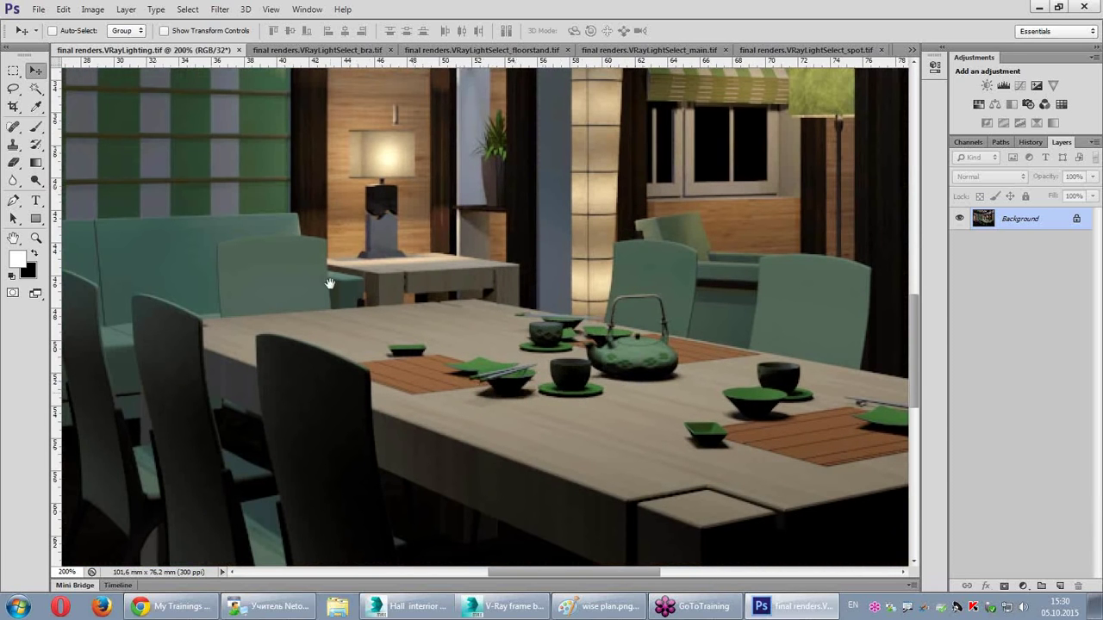
{"action": "left_click_drag", "start_coordinate": [329, 284], "coordinate": [442, 302]}
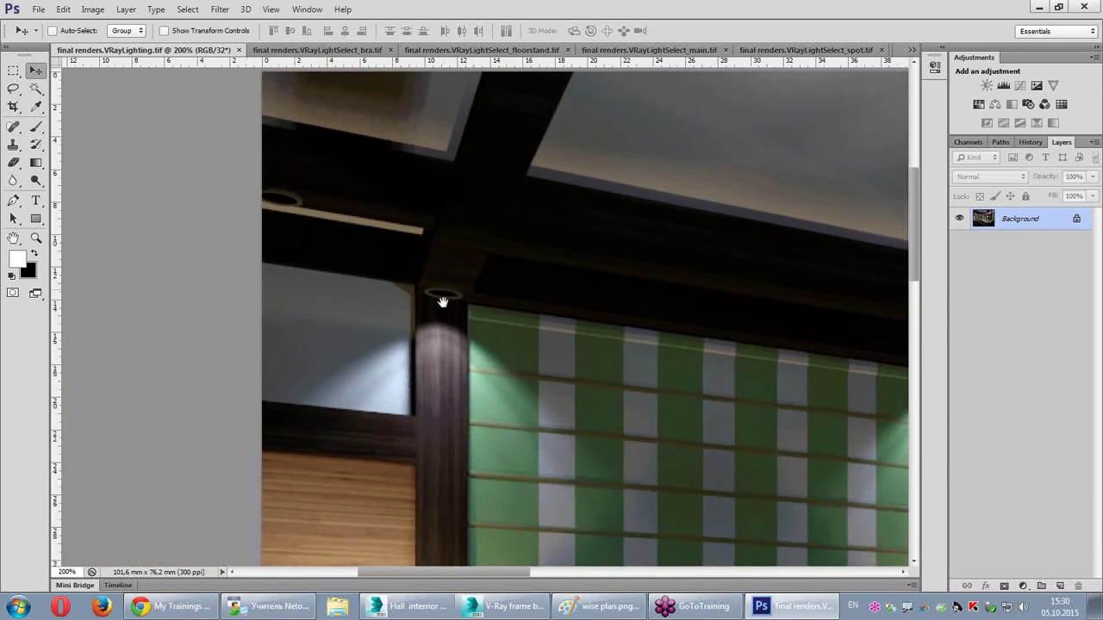
{"action": "scroll", "coordinate": [522, 284], "scroll_direction": "down", "scroll_amount": 5}
{"action": "scroll", "coordinate": [522, 284], "scroll_direction": "right", "scroll_amount": 5}
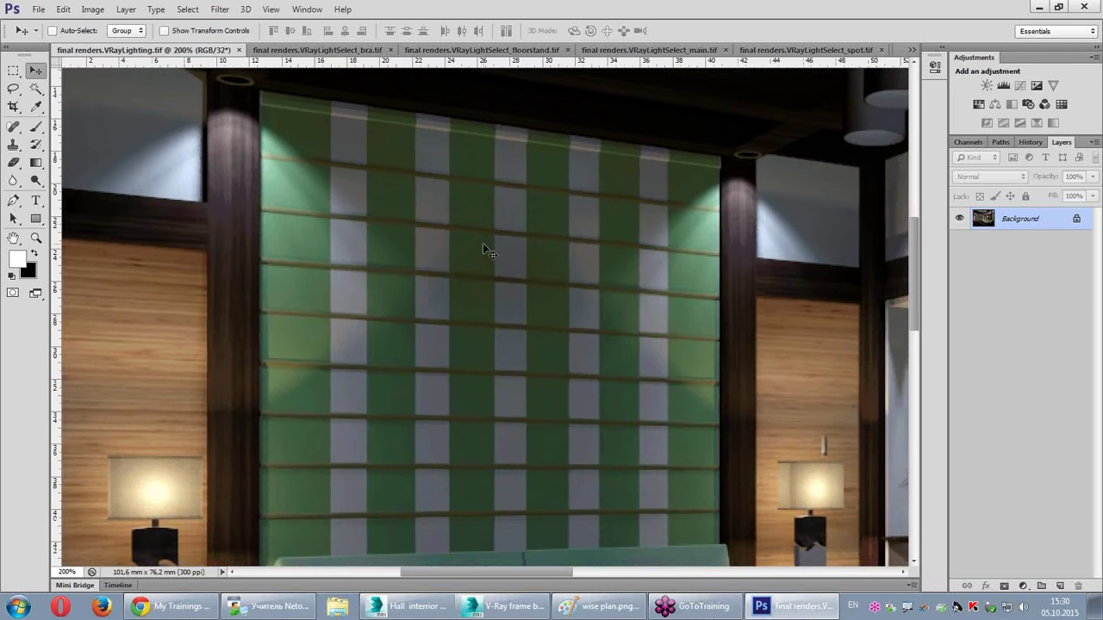
{"action": "key", "text": "ctrl+0"}
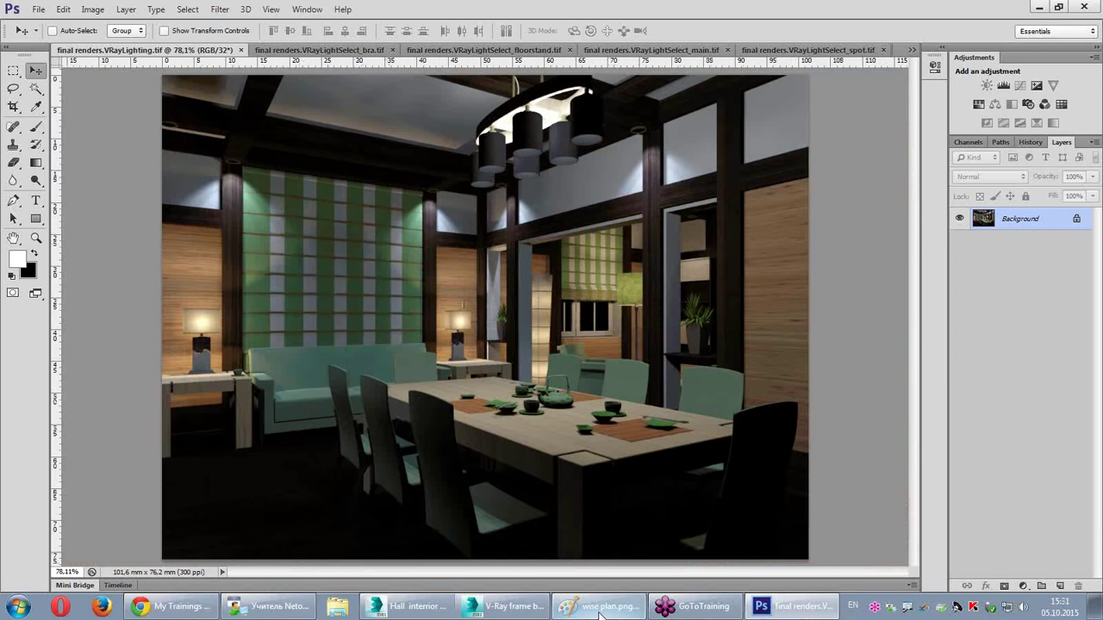
{"action": "left_click", "coordinate": [603, 607]}
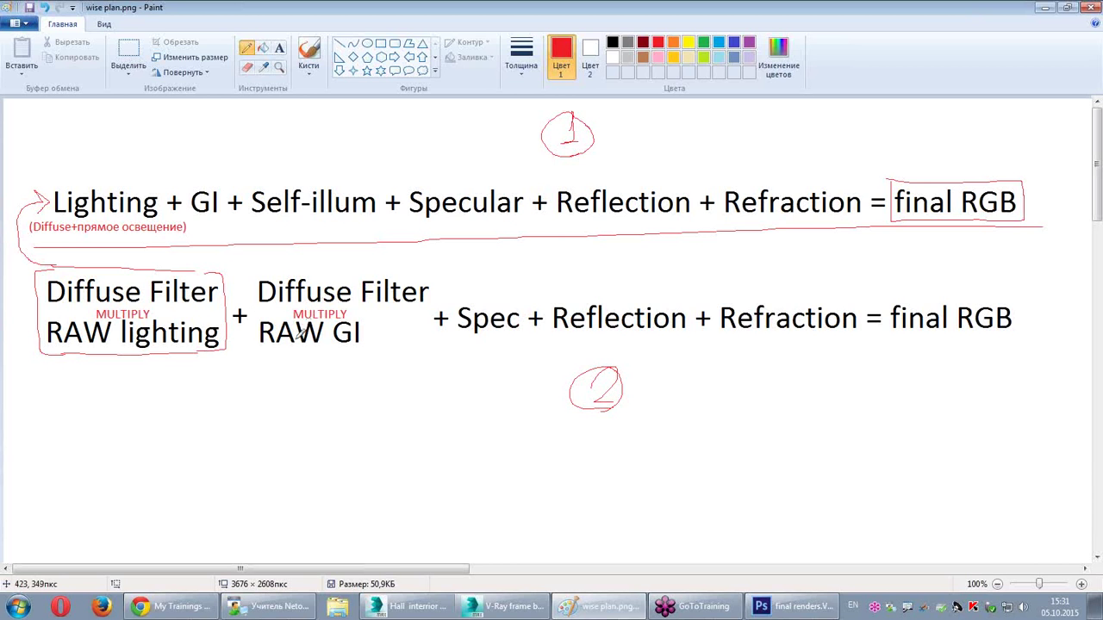
Step: Display the final renders.VRayRawGlobalIllumination.tif pass of the dining hall at 66.7%
{"action": "left_click", "coordinate": [783, 606]}
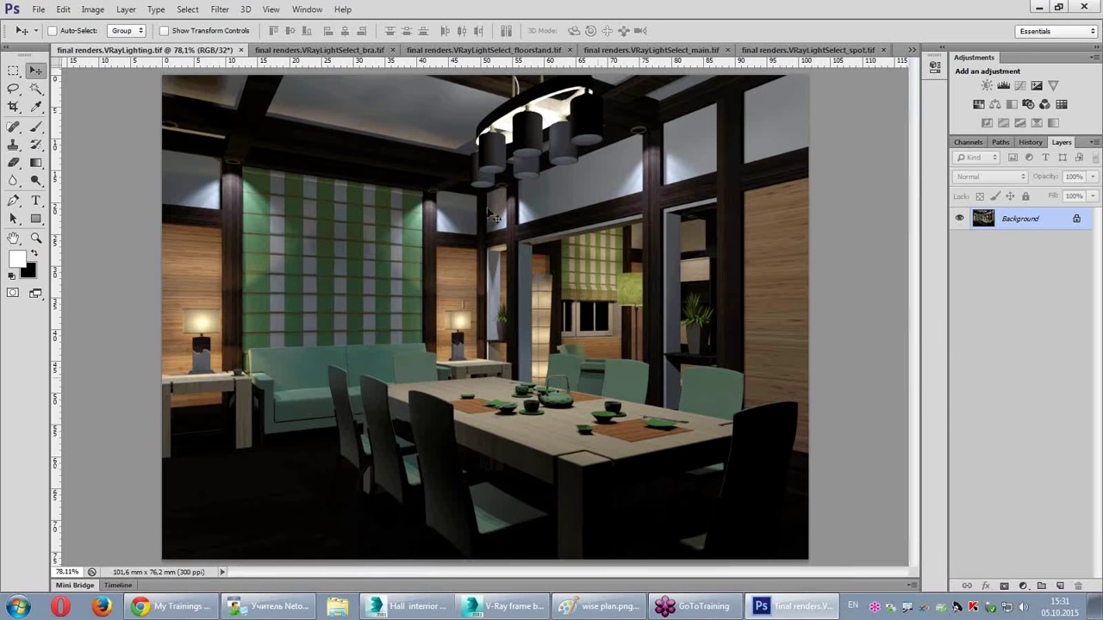
{"action": "left_click", "coordinate": [307, 8]}
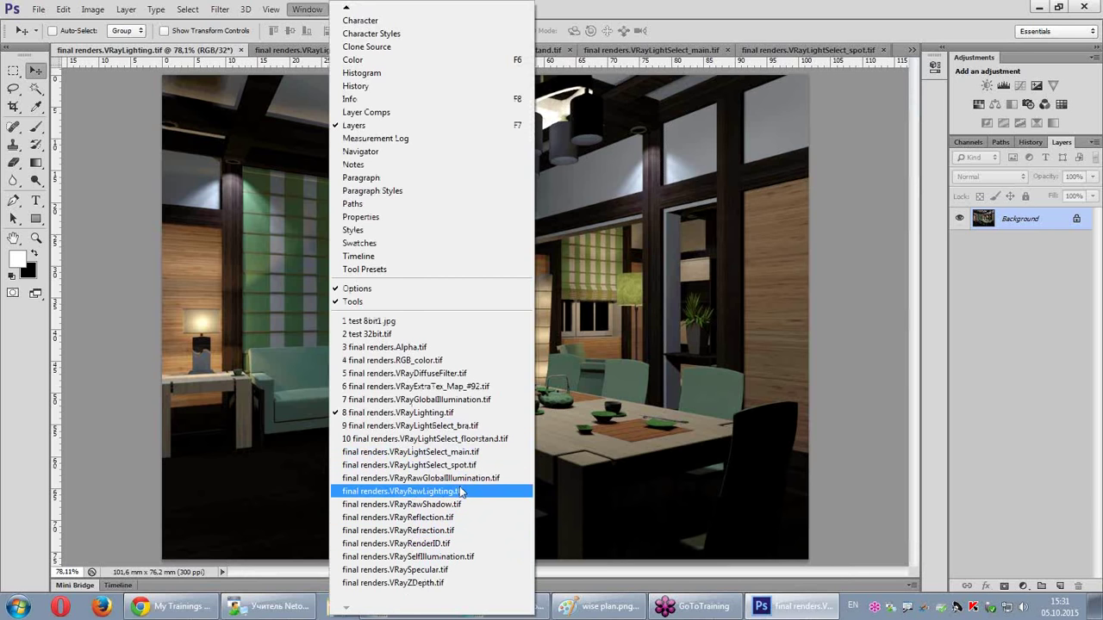
{"action": "left_click", "coordinate": [417, 480]}
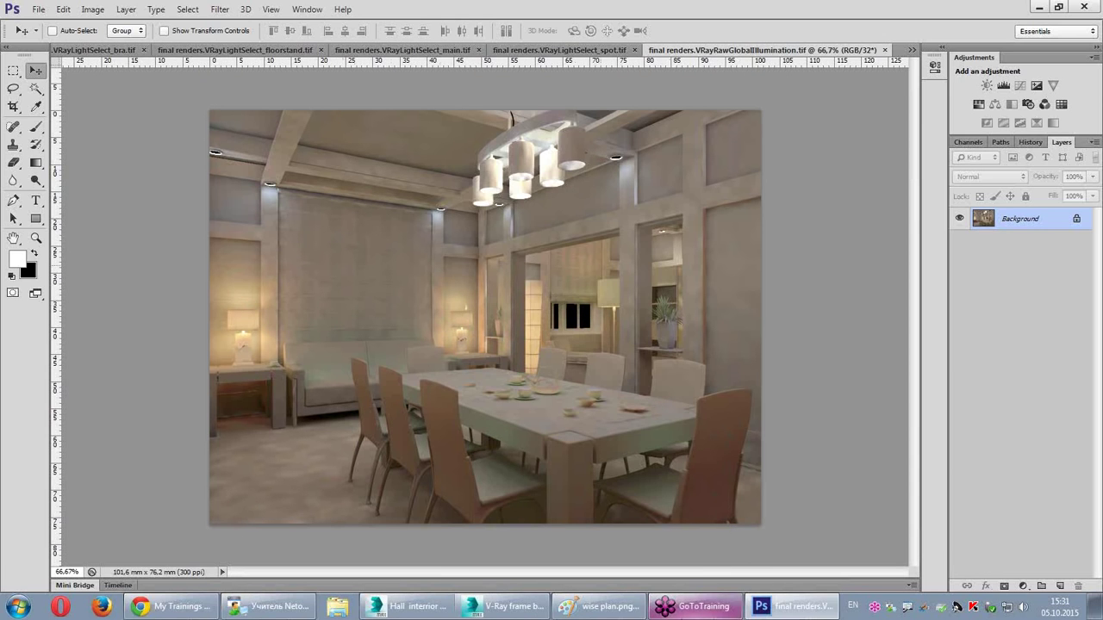
Step: Outline the Diffuse Filter / RAW GI term in red, arrow it to GI, and box Lighting
{"action": "left_click", "coordinate": [594, 606]}
{"action": "mouse_move", "coordinate": [264, 274]}
{"action": "left_mouse_down"}
{"action": "mouse_move", "coordinate": [439, 346]}
{"action": "mouse_move", "coordinate": [268, 269]}
{"action": "mouse_move", "coordinate": [213, 219]}
{"action": "mouse_move", "coordinate": [225, 226]}
{"action": "left_mouse_up"}
{"action": "mouse_move", "coordinate": [186, 179]}
{"action": "left_mouse_down"}
{"action": "mouse_move", "coordinate": [199, 205]}
{"action": "mouse_move", "coordinate": [220, 210]}
{"action": "mouse_move", "coordinate": [191, 185]}
{"action": "left_mouse_up"}
{"action": "mouse_move", "coordinate": [150, 213]}
{"action": "left_mouse_down"}
{"action": "mouse_move", "coordinate": [47, 214]}
{"action": "mouse_move", "coordinate": [54, 183]}
{"action": "mouse_move", "coordinate": [162, 188]}
{"action": "left_mouse_up"}
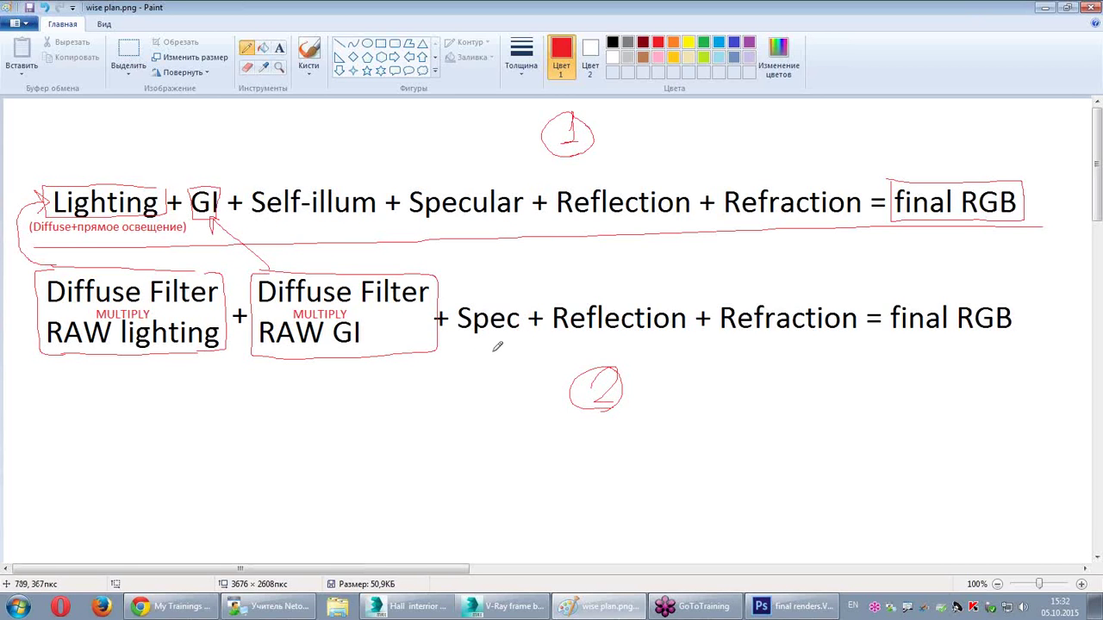
Step: Draw two red freehand underlines beneath Spec, Reflection and Refraction in the second row
{"action": "left_click_drag", "start_coordinate": [458, 344], "coordinate": [656, 339]}
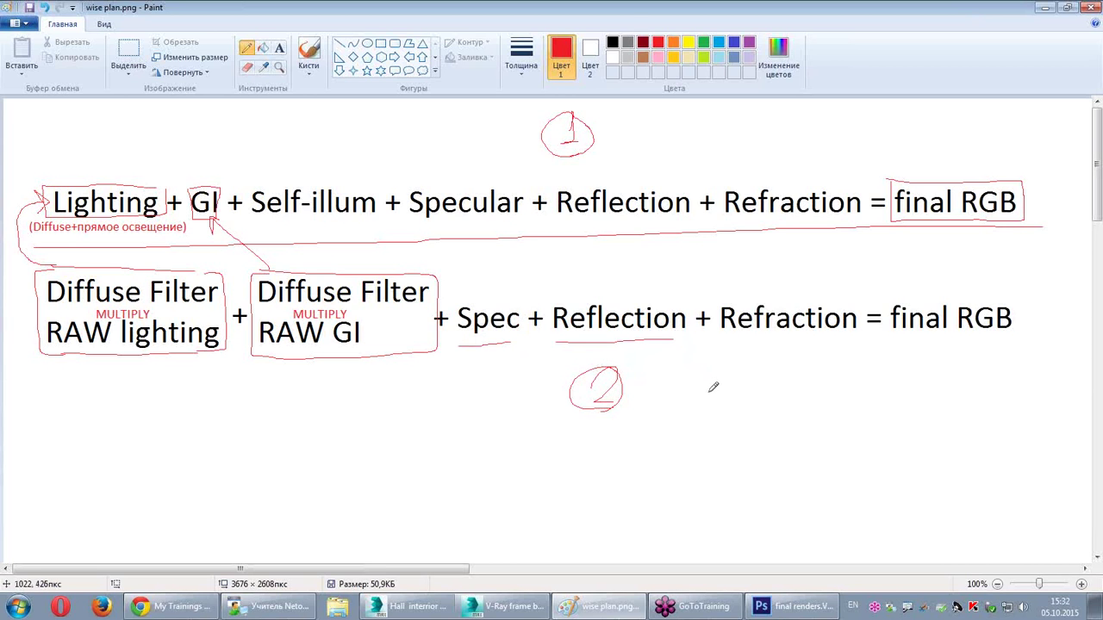
{"action": "left_click_drag", "start_coordinate": [722, 338], "coordinate": [856, 336]}
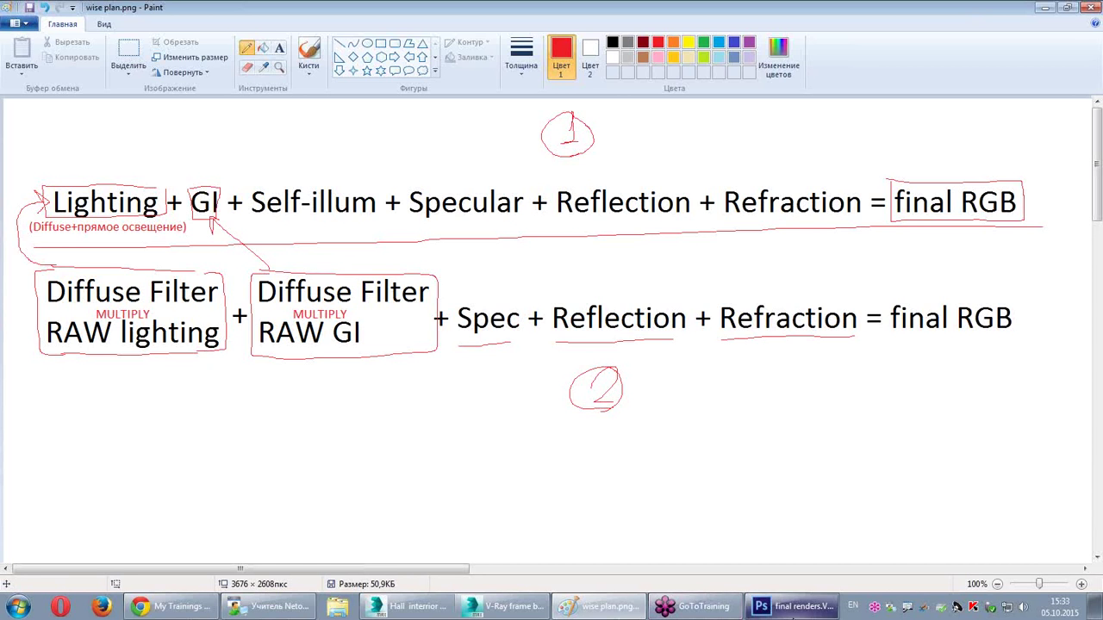
Step: Close the raw GI render and compare the spot, main, floorstand and bra light-select renders
{"action": "left_click", "coordinate": [788, 607]}
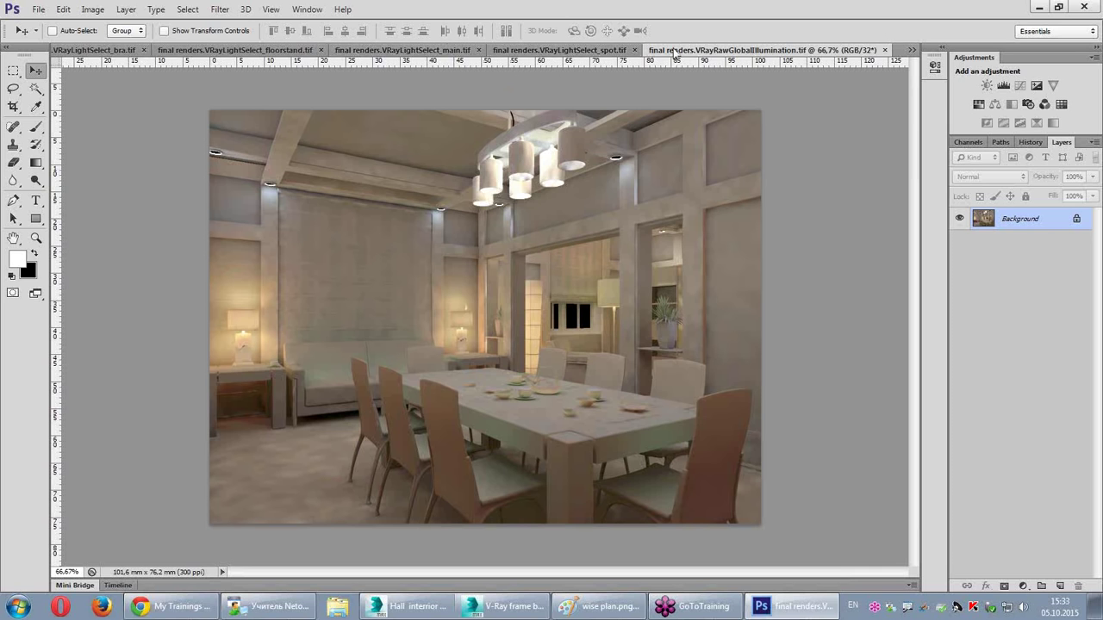
{"action": "left_click", "coordinate": [884, 50]}
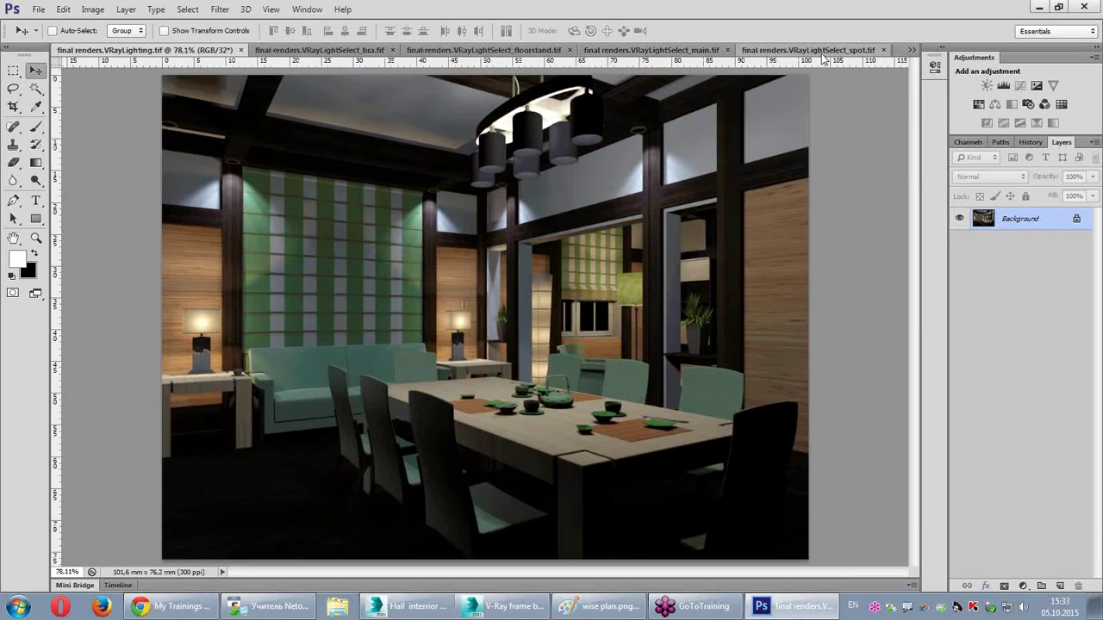
{"action": "left_click", "coordinate": [875, 56]}
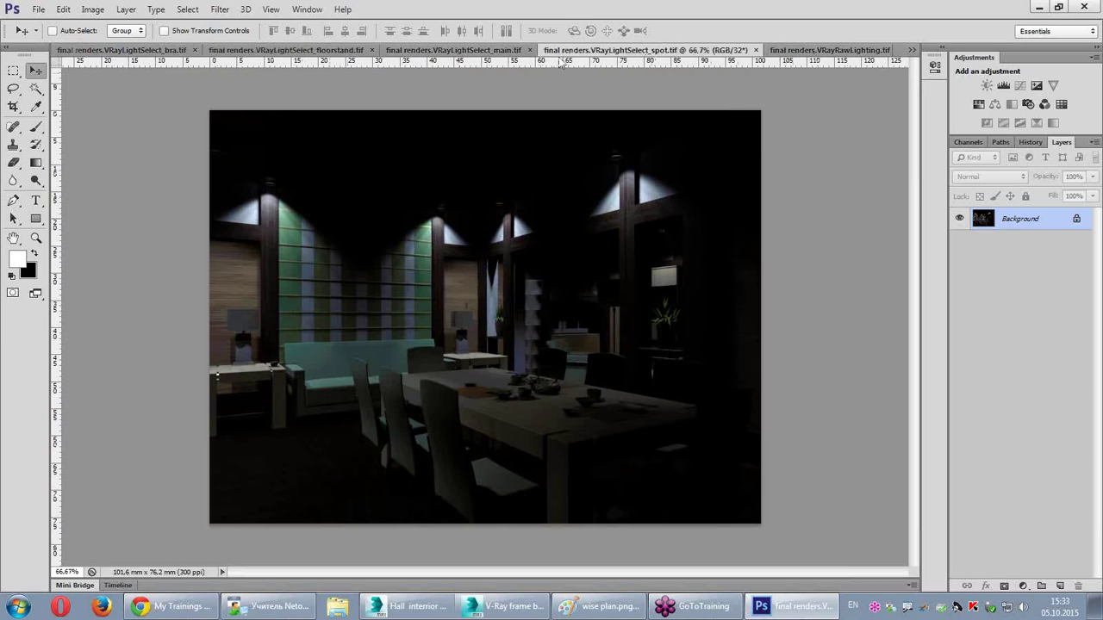
{"action": "left_click", "coordinate": [437, 51]}
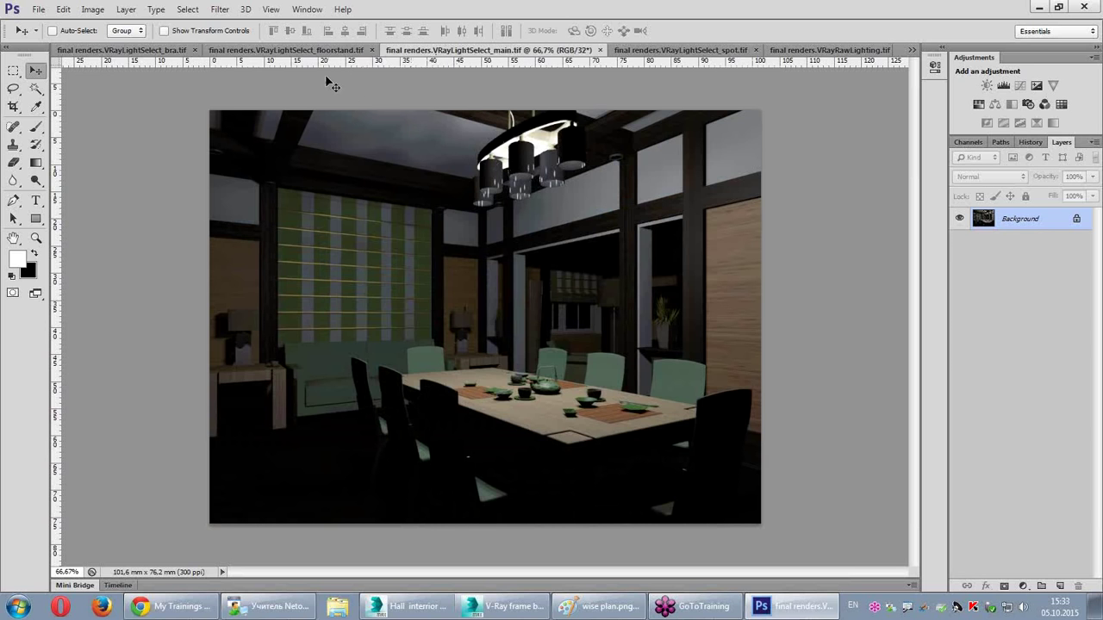
{"action": "left_click", "coordinate": [302, 52]}
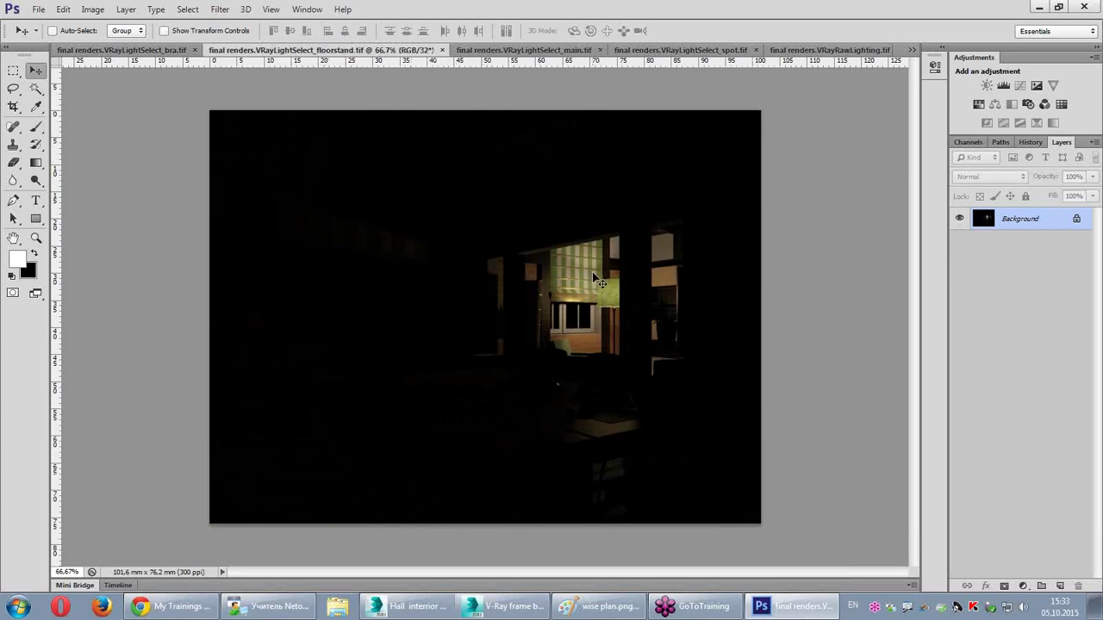
{"action": "left_click", "coordinate": [129, 50]}
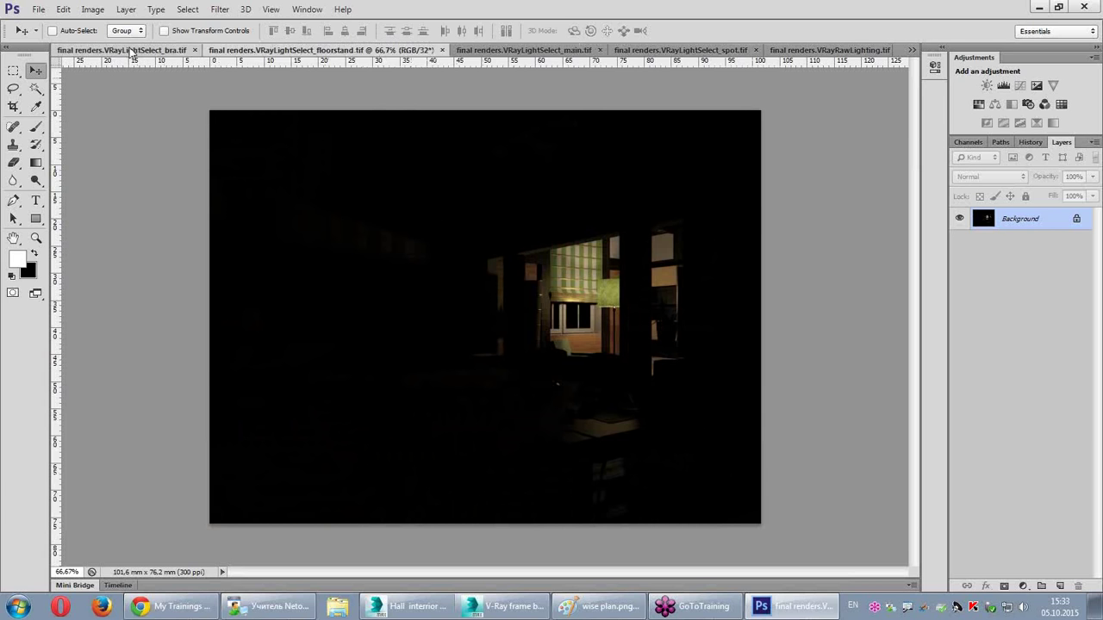
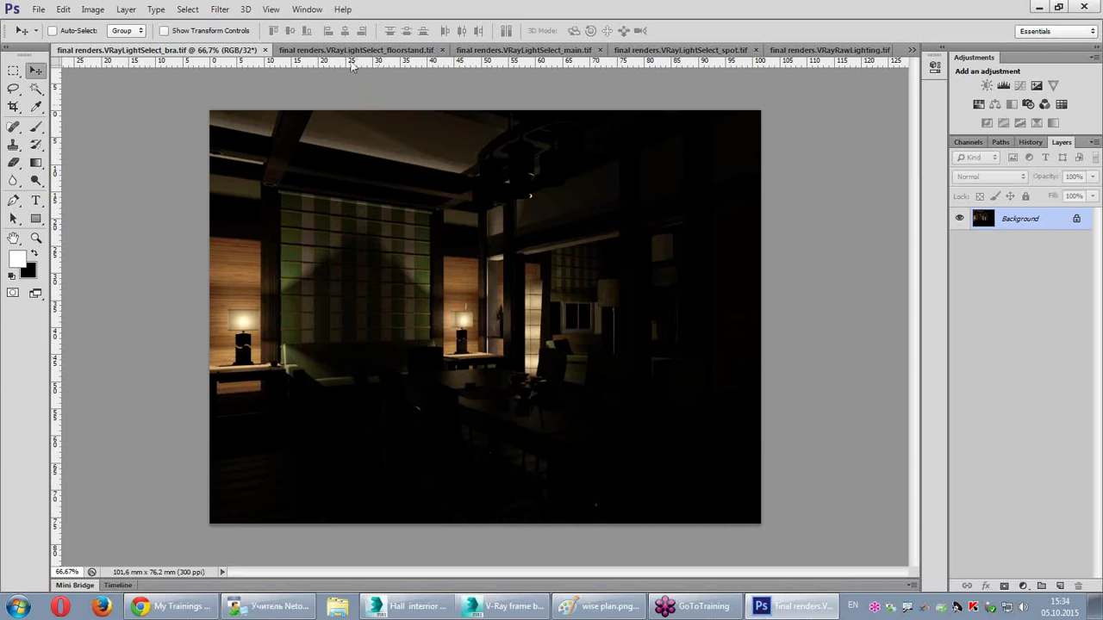
Step: Close the light select, lighting, raw, reflection, refraction and Alpha render passes
{"action": "left_click", "coordinate": [266, 50]}
{"action": "left_click", "coordinate": [297, 50]}
{"action": "left_click", "coordinate": [396, 50]}
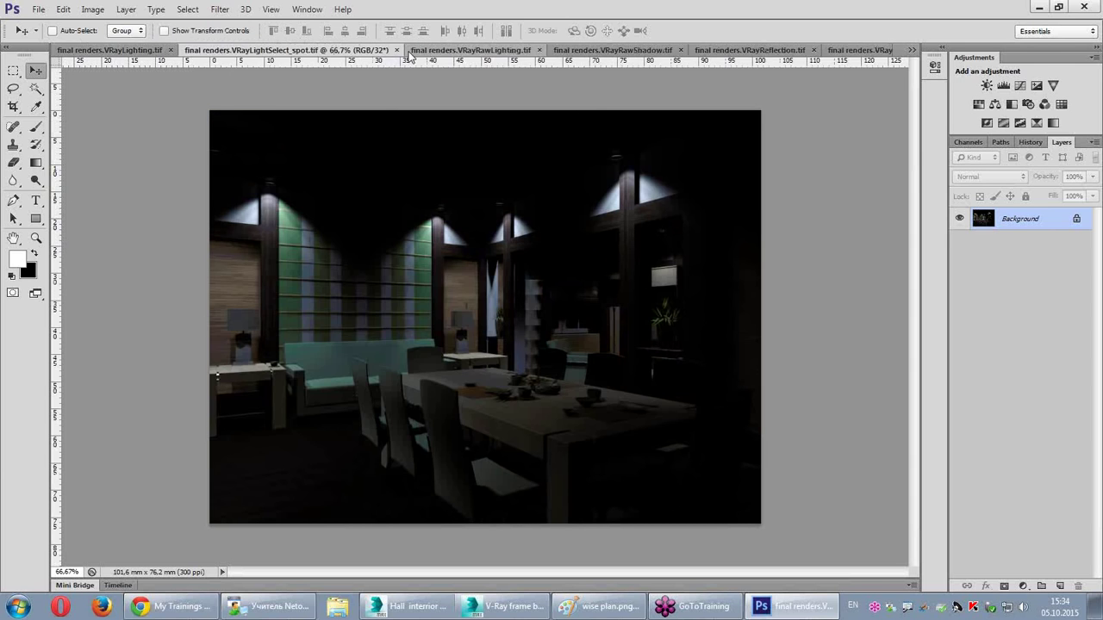
{"action": "left_click", "coordinate": [396, 49]}
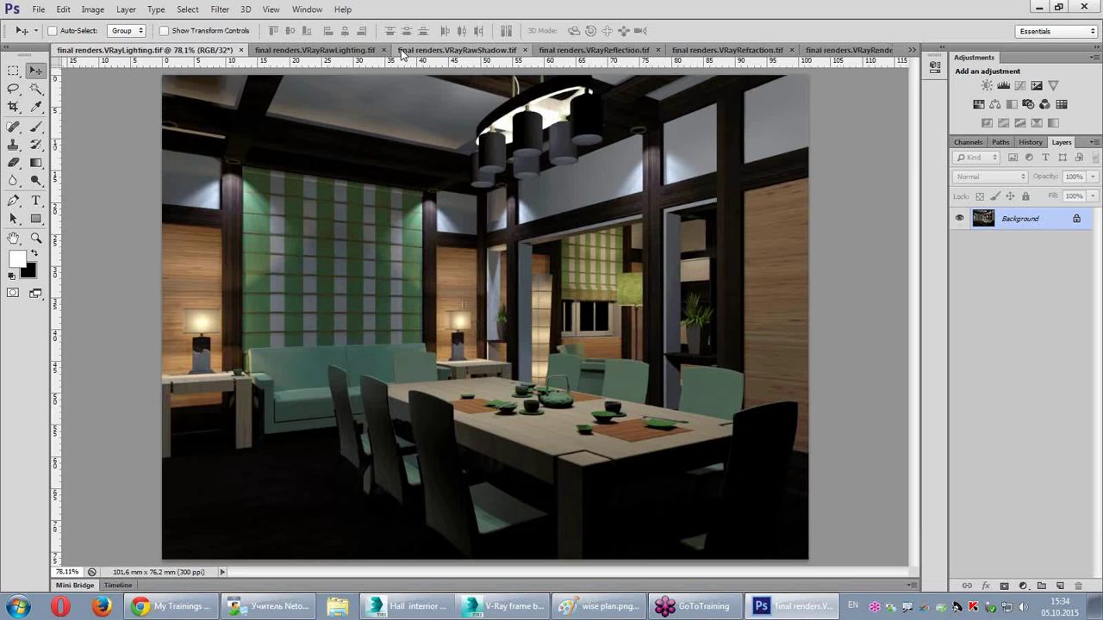
{"action": "left_click", "coordinate": [245, 51]}
{"action": "left_click", "coordinate": [255, 52]}
{"action": "left_click", "coordinate": [259, 52]}
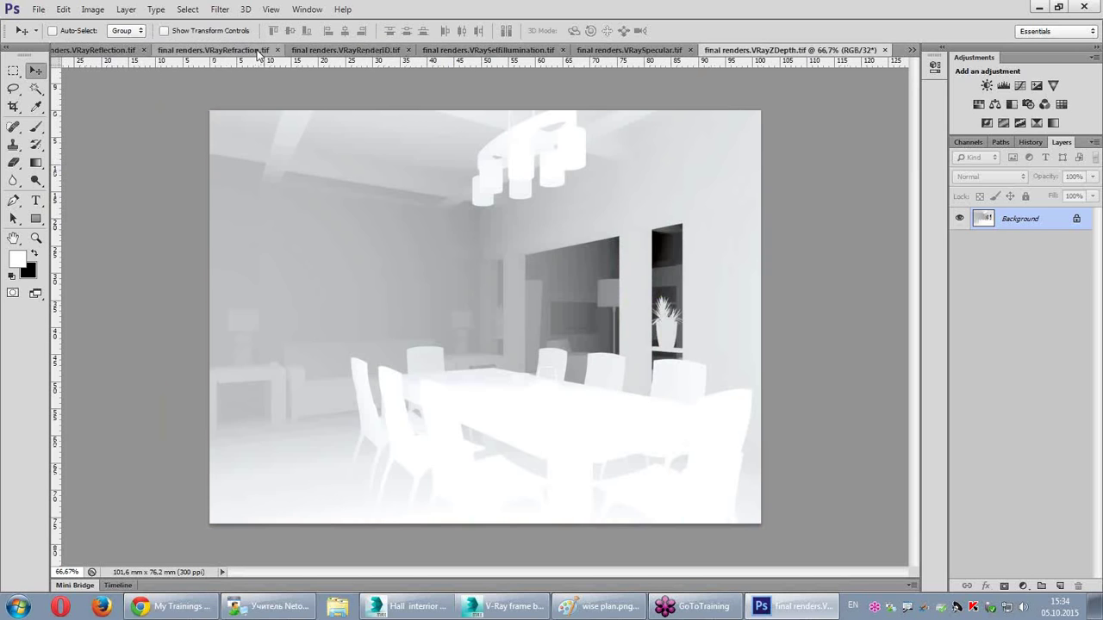
{"action": "left_click", "coordinate": [277, 50]}
{"action": "left_click", "coordinate": [277, 50]}
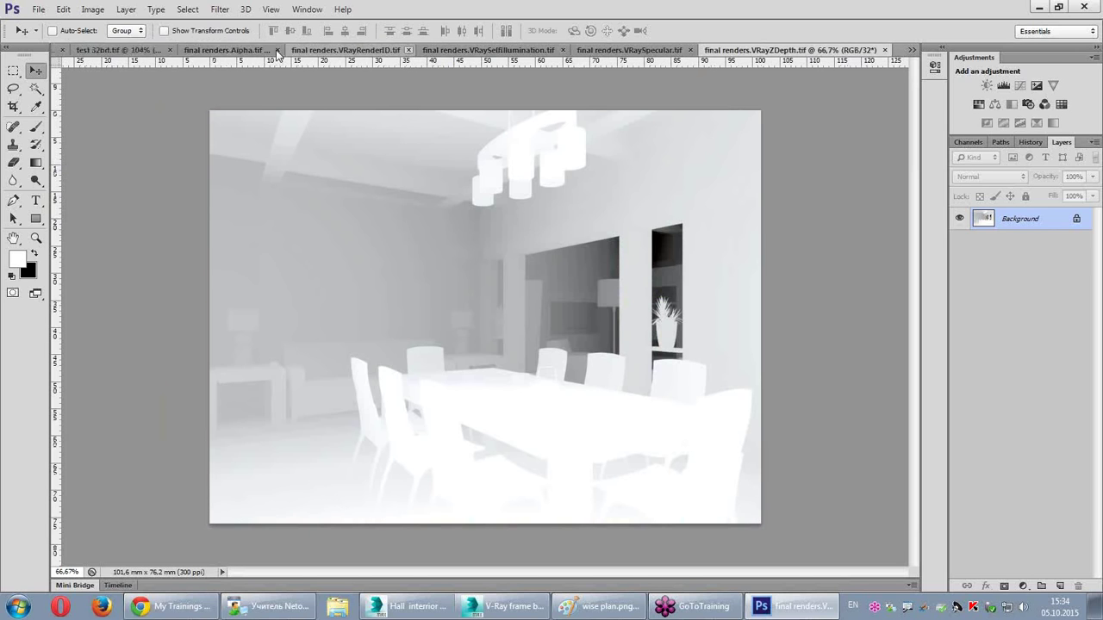
{"action": "left_click", "coordinate": [278, 50]}
{"action": "left_click", "coordinate": [277, 50]}
Step: Close the remaining passes and both test images, discarding changes to test 32bit and test 8bit1.jpg
{"action": "left_click", "coordinate": [554, 233]}
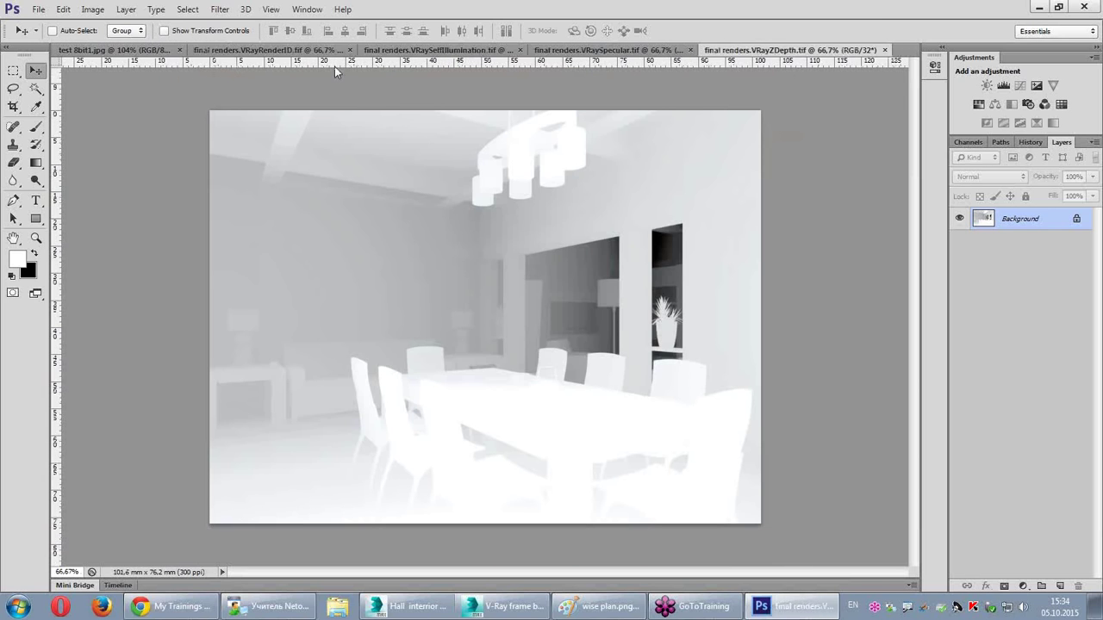
{"action": "left_click", "coordinate": [353, 50]}
{"action": "left_click", "coordinate": [350, 50]}
{"action": "left_click", "coordinate": [401, 51]}
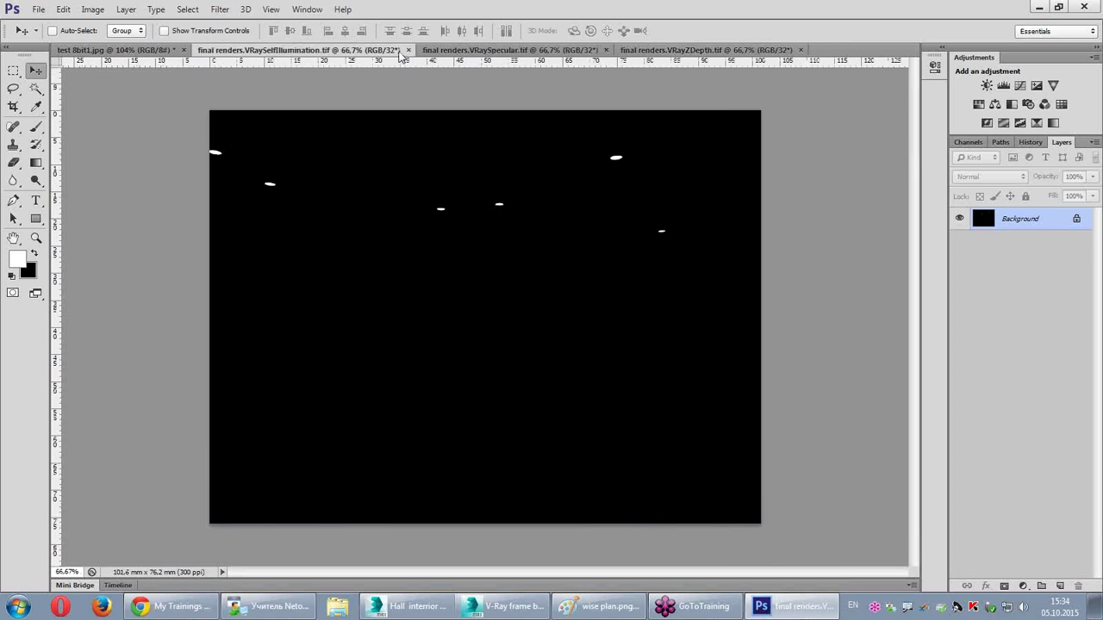
{"action": "left_click", "coordinate": [406, 50]}
{"action": "left_click", "coordinate": [384, 49]}
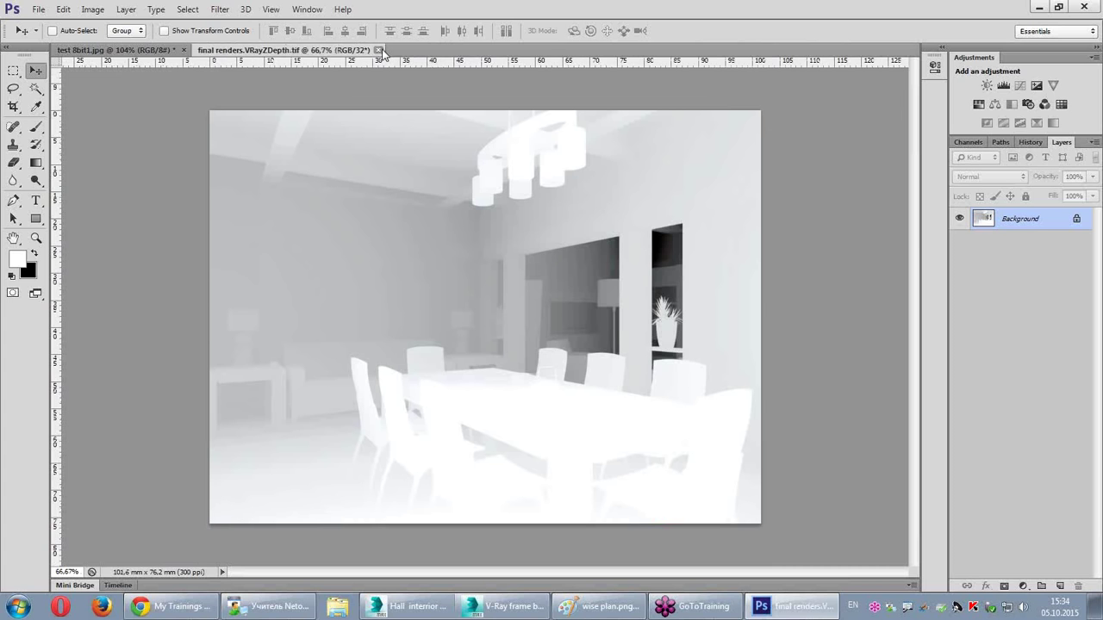
{"action": "left_click", "coordinate": [378, 50]}
{"action": "left_click", "coordinate": [183, 50]}
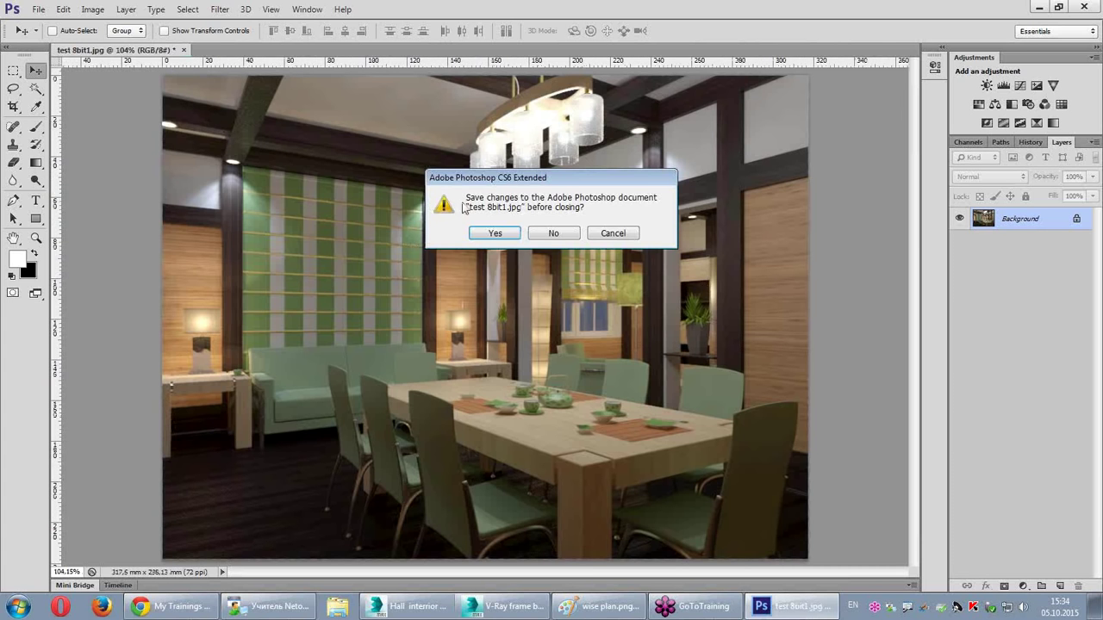
{"action": "left_click", "coordinate": [541, 236]}
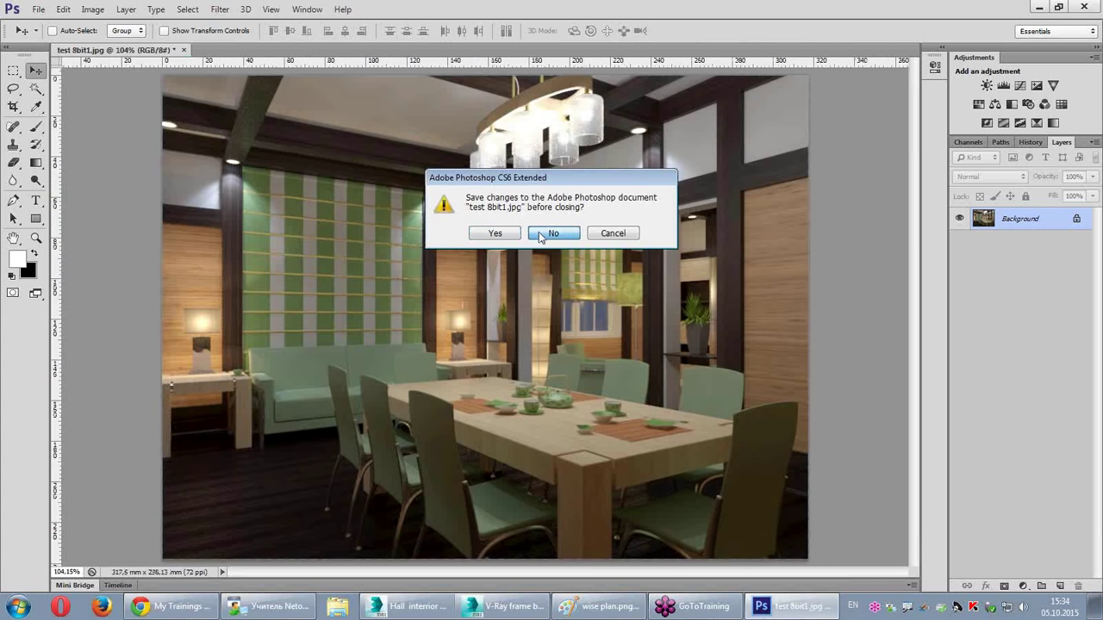
{"action": "left_click", "coordinate": [540, 237]}
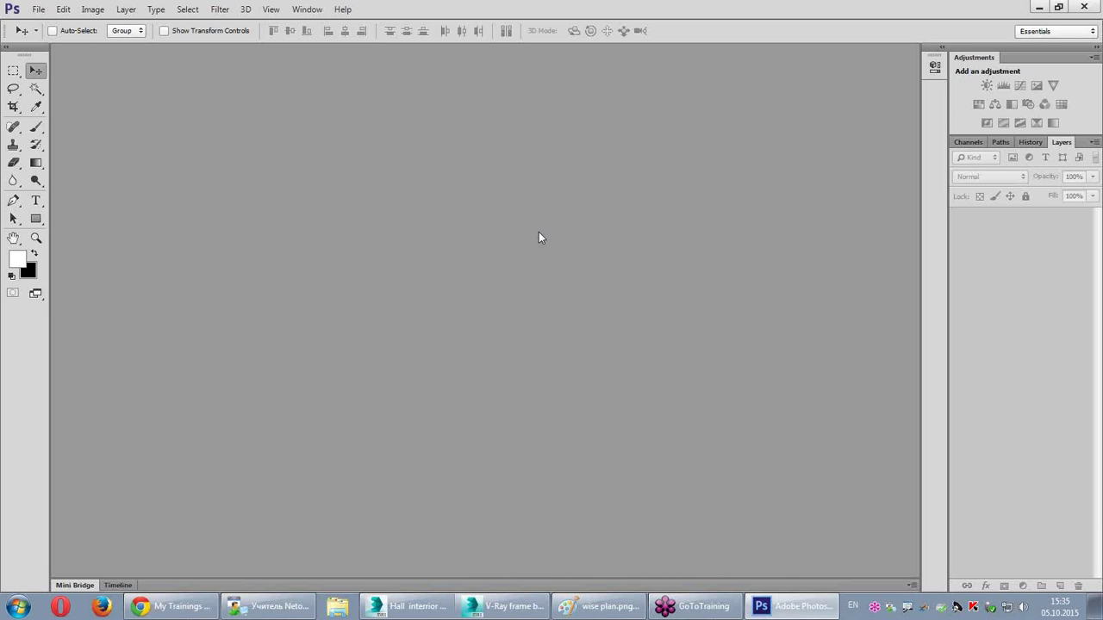
Step: Close the V-Ray frame buffer and open Render Setup (F10), moved to the left
{"action": "left_click", "coordinate": [477, 613]}
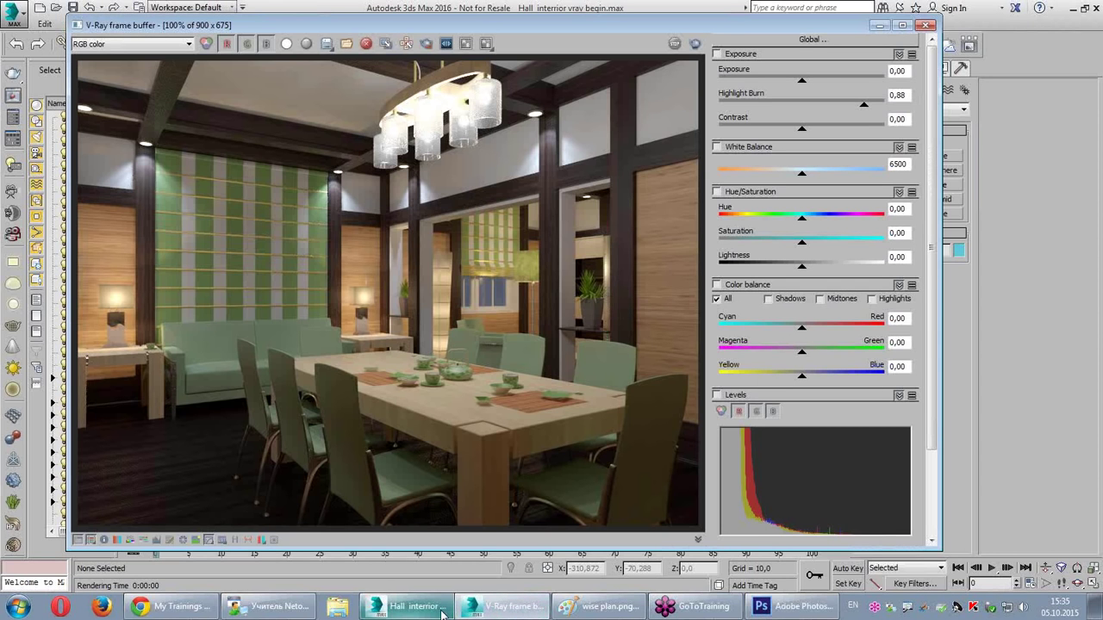
{"action": "left_click", "coordinate": [926, 27]}
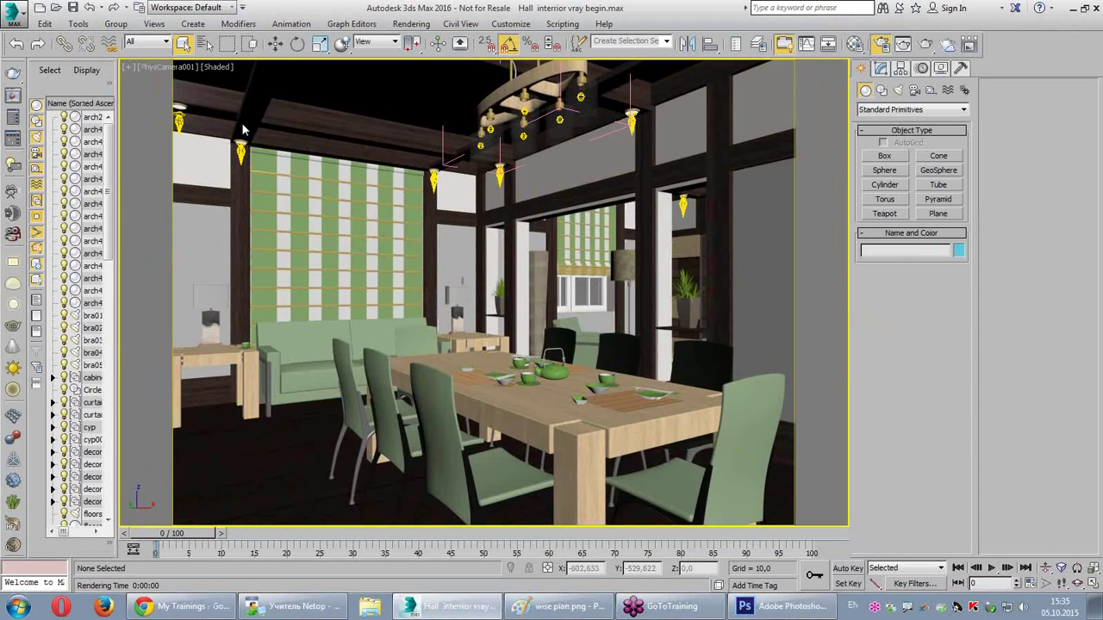
{"action": "key", "text": "F10"}
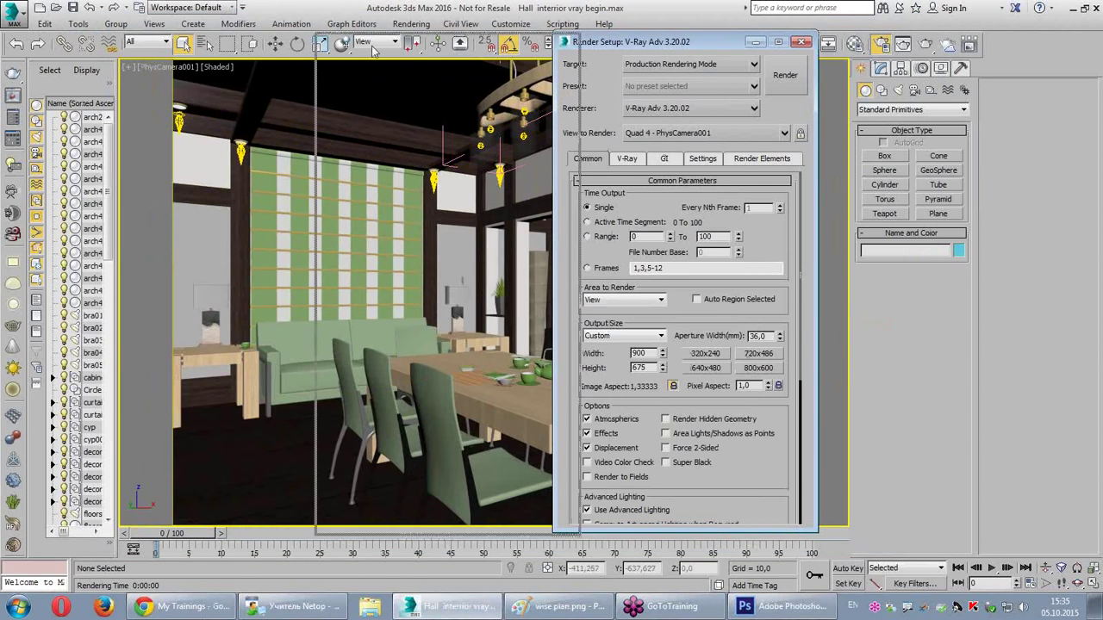
{"action": "left_click_drag", "start_coordinate": [373, 52], "coordinate": [181, 47]}
Step: Mark the Render Elements tab in green and list the V-Ray elements available to add
{"action": "left_click", "coordinate": [356, 158]}
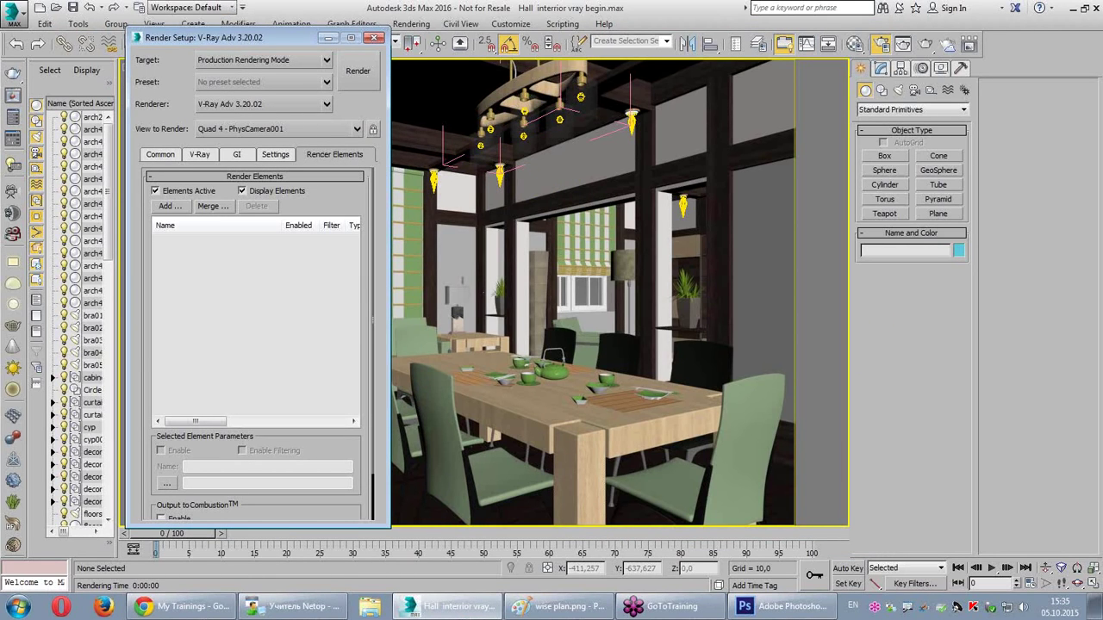
{"action": "mouse_move", "coordinate": [305, 143]}
{"action": "left_mouse_down"}
{"action": "mouse_move", "coordinate": [350, 145]}
{"action": "mouse_move", "coordinate": [303, 143]}
{"action": "left_mouse_up"}
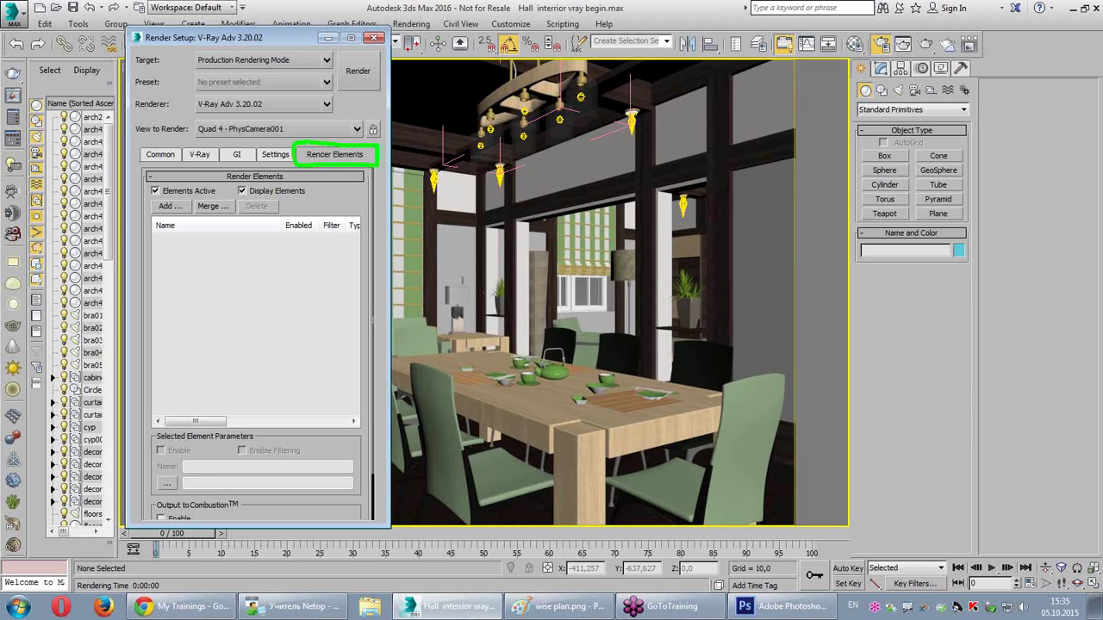
{"action": "left_click_drag", "start_coordinate": [337, 170], "coordinate": [381, 176]}
{"action": "left_click", "coordinate": [169, 207]}
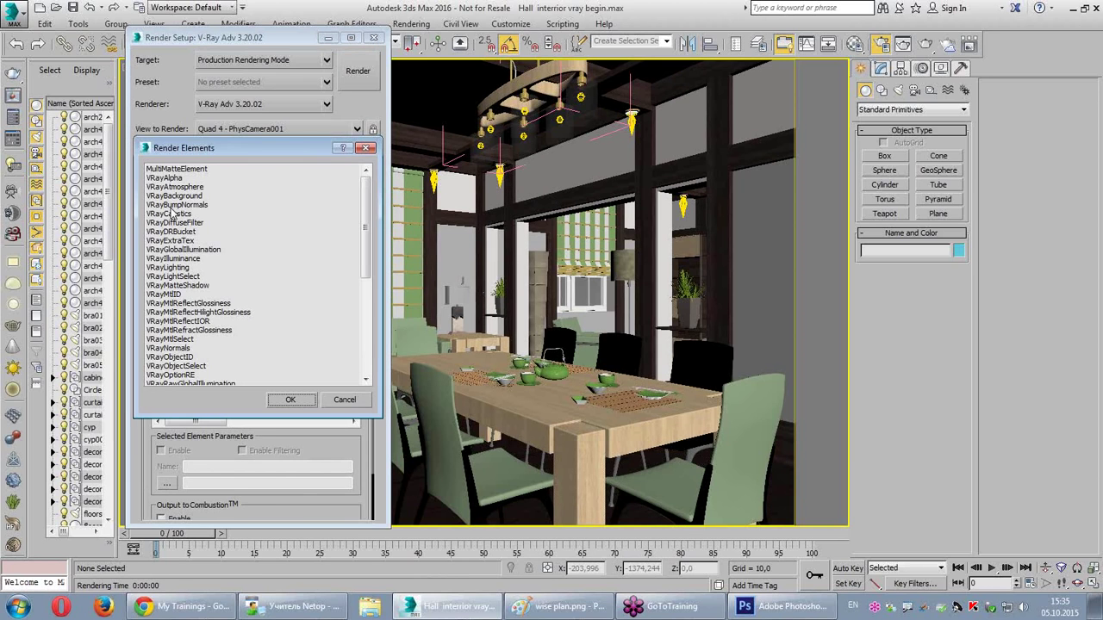
{"action": "left_click", "coordinate": [559, 607]}
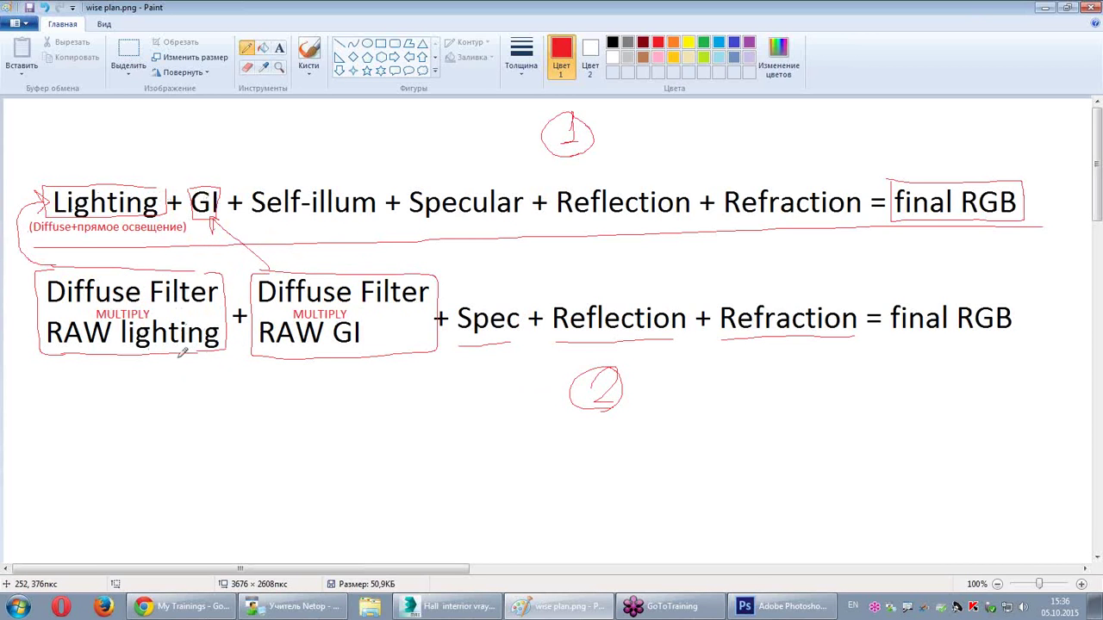
Step: Loop both Diffuse Filter × RAW boxes in red on the formula plan
{"action": "mouse_move", "coordinate": [49, 365]}
{"action": "left_mouse_down"}
{"action": "mouse_move", "coordinate": [454, 263]}
{"action": "mouse_move", "coordinate": [60, 372]}
{"action": "left_mouse_up"}
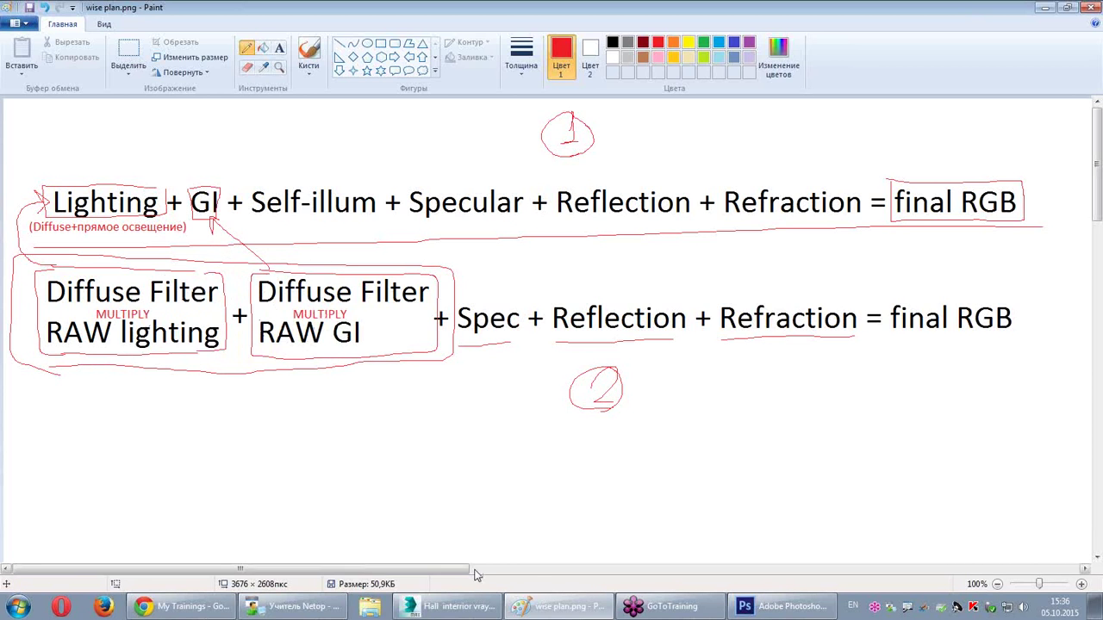
{"action": "left_click", "coordinate": [448, 605]}
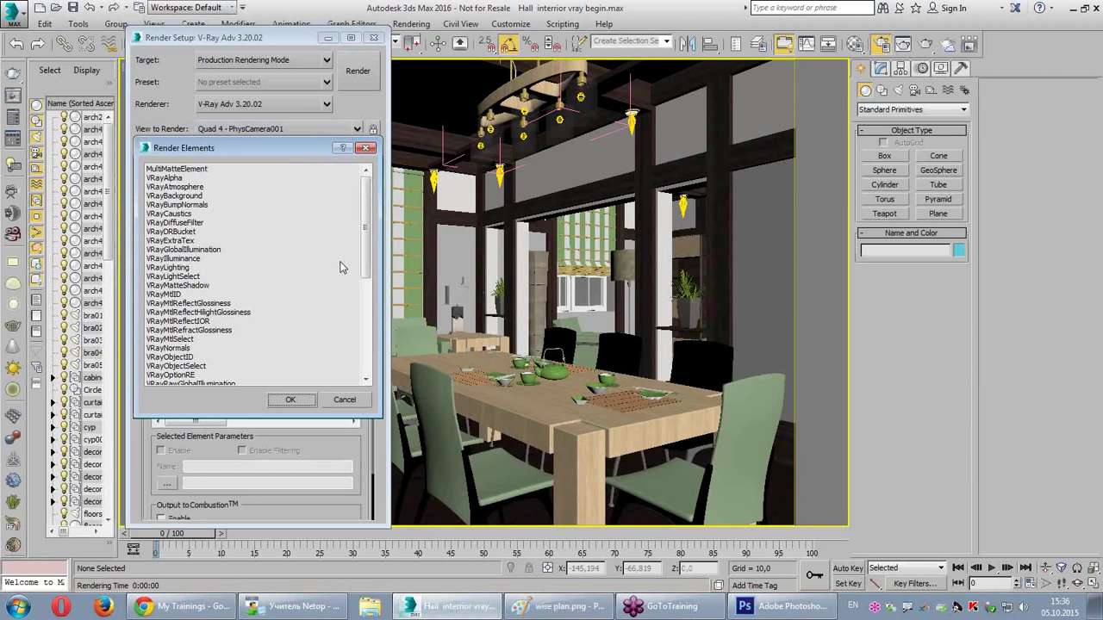
Step: Select VRayLighting, VRayGlobalIllumination, VRayReflection and VRayRefraction in the elements list
{"action": "left_click", "coordinate": [179, 269]}
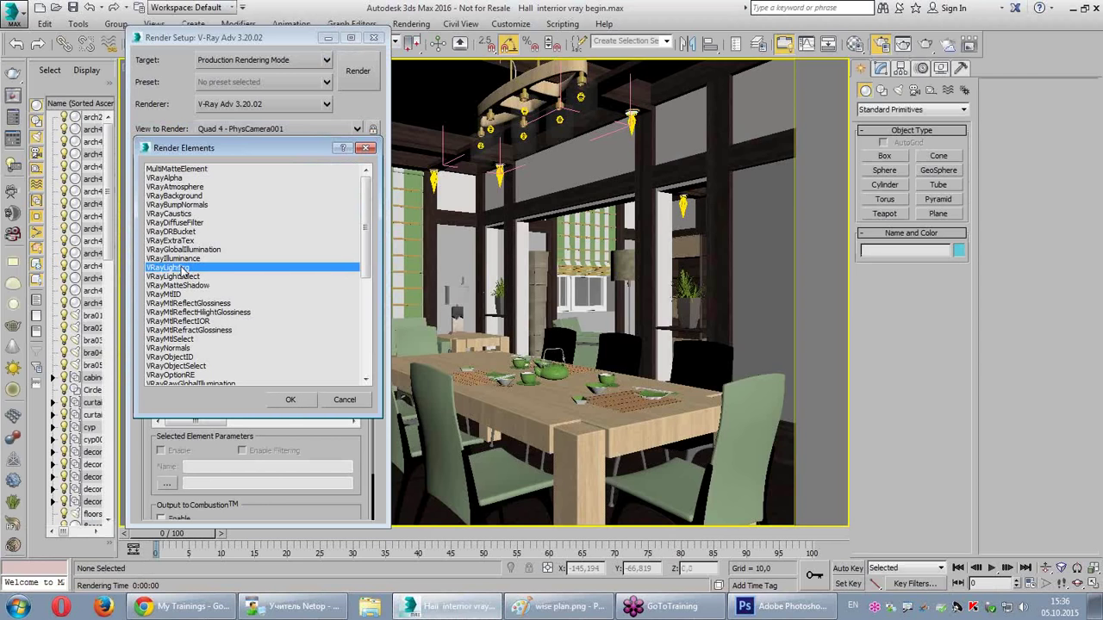
{"action": "left_click", "coordinate": [197, 250], "text": "ctrl"}
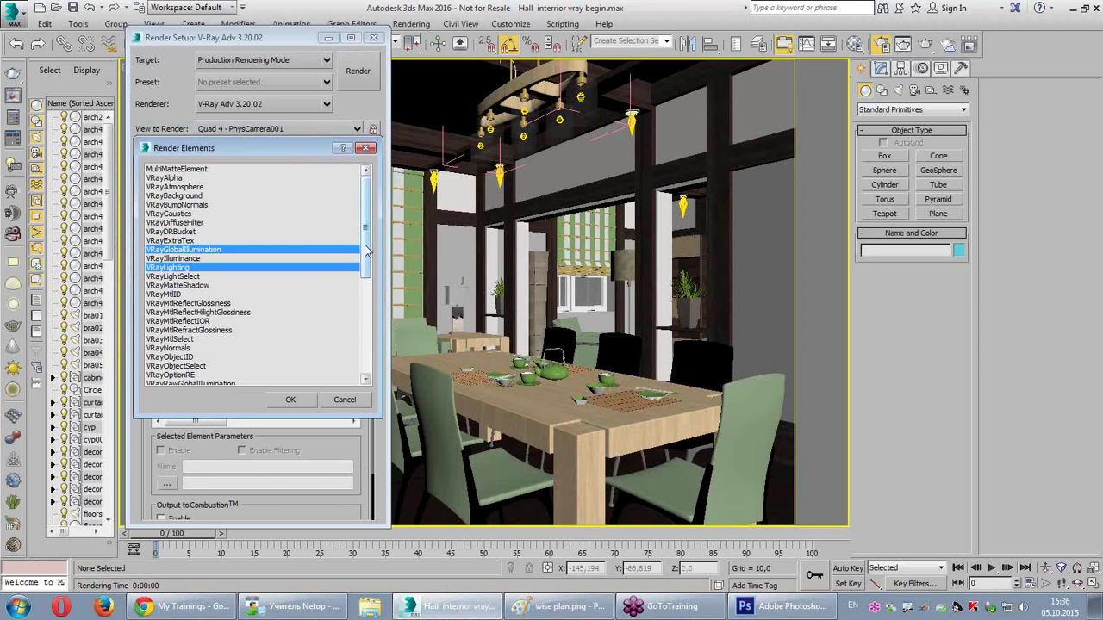
{"action": "left_click_drag", "start_coordinate": [365, 249], "coordinate": [360, 324]}
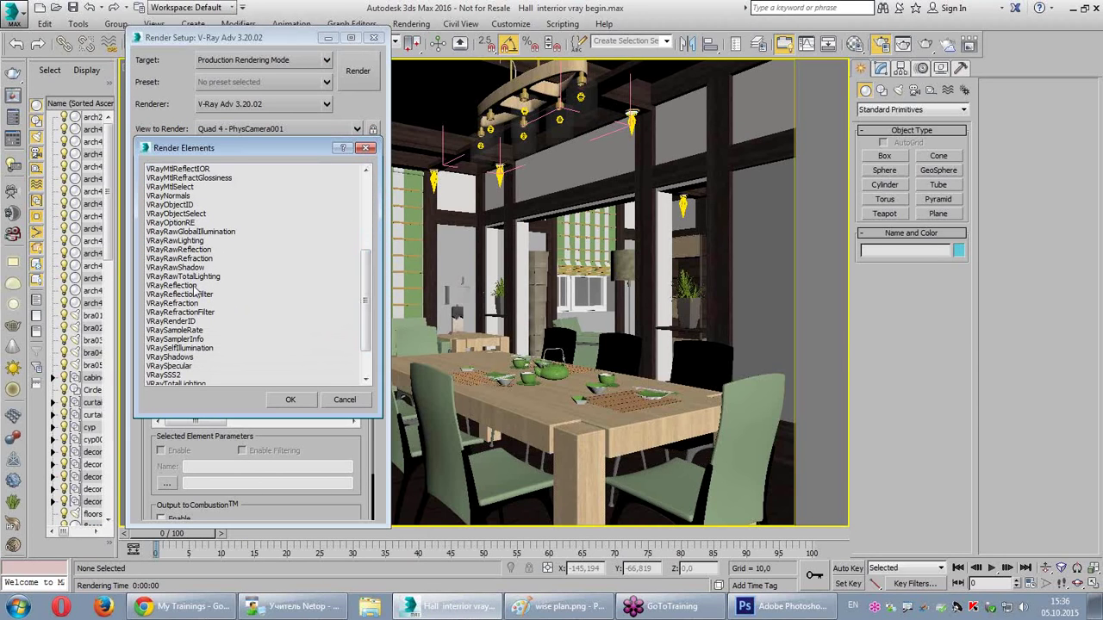
{"action": "left_click", "coordinate": [198, 285], "text": "ctrl"}
{"action": "left_click", "coordinate": [198, 303], "text": "ctrl"}
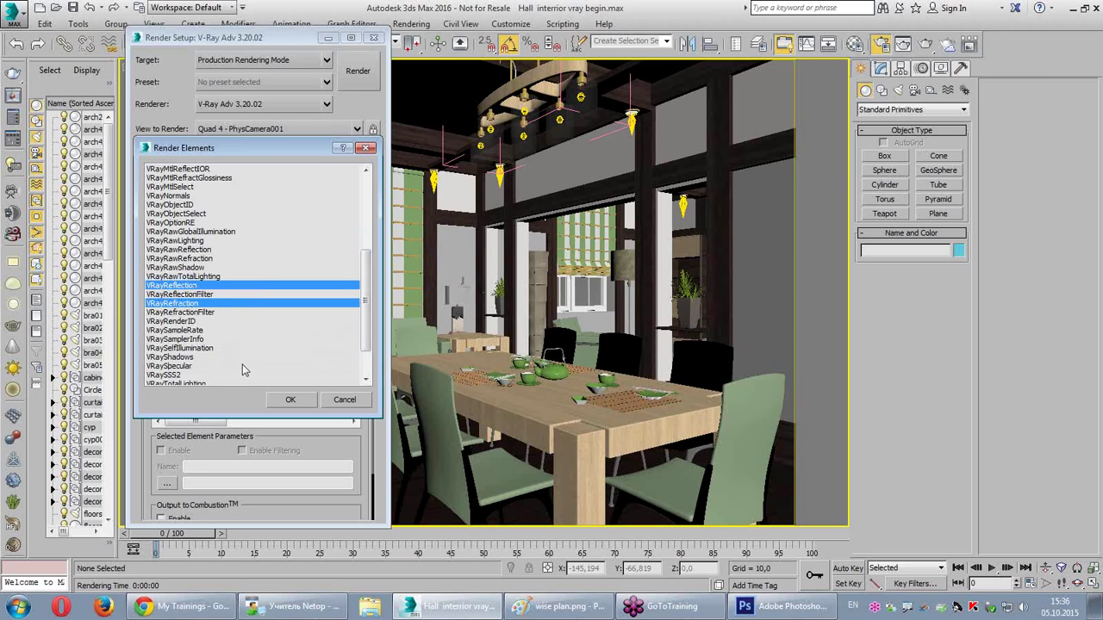
{"action": "left_click_drag", "start_coordinate": [362, 340], "coordinate": [364, 351]}
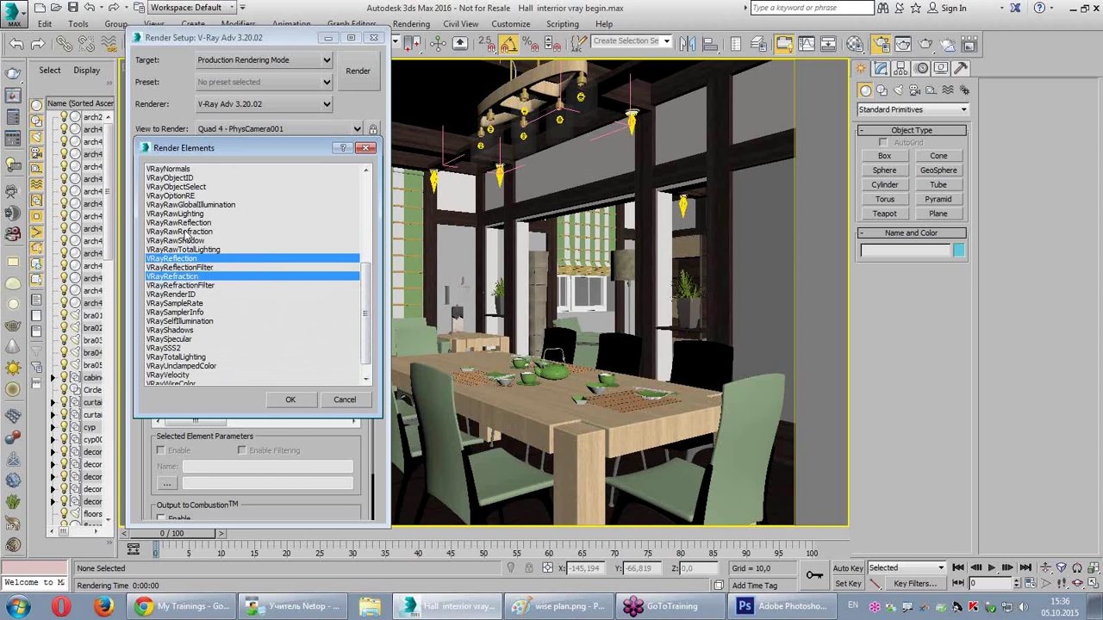
{"action": "left_click", "coordinate": [560, 606]}
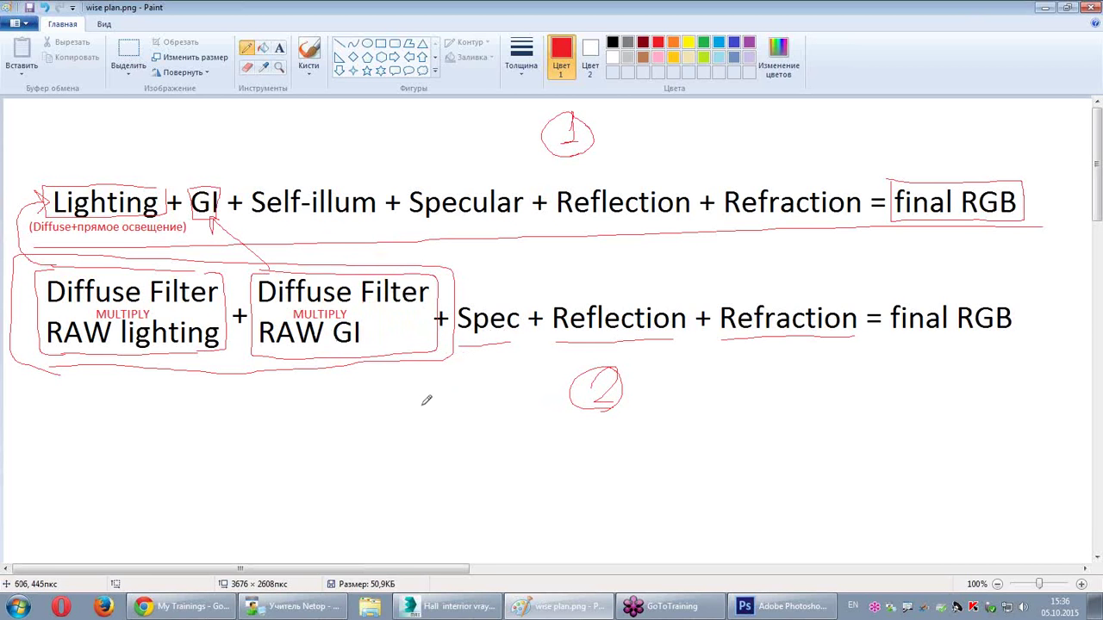
Step: Add VRaySpecular and VRaySelfIllumination to the selection and confirm all six elements
{"action": "left_click", "coordinate": [465, 607]}
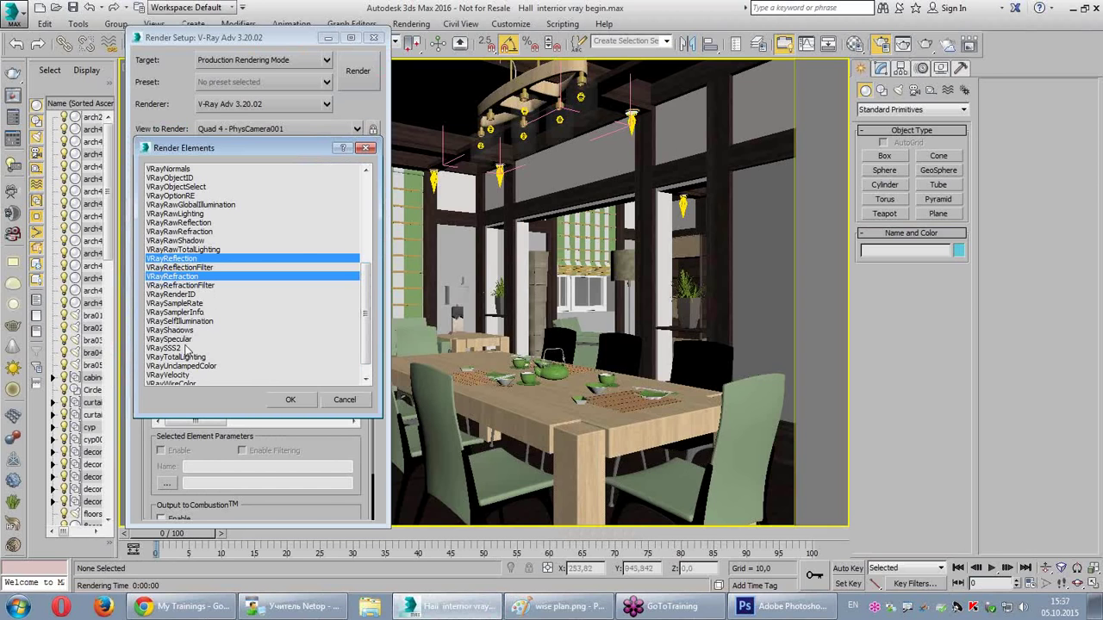
{"action": "left_click", "coordinate": [177, 339], "text": "ctrl"}
{"action": "mouse_move", "coordinate": [363, 336]}
{"action": "left_mouse_down"}
{"action": "mouse_move", "coordinate": [364, 351]}
{"action": "mouse_move", "coordinate": [365, 289]}
{"action": "mouse_move", "coordinate": [364, 310]}
{"action": "left_mouse_up"}
{"action": "left_click", "coordinate": [179, 303], "text": "ctrl"}
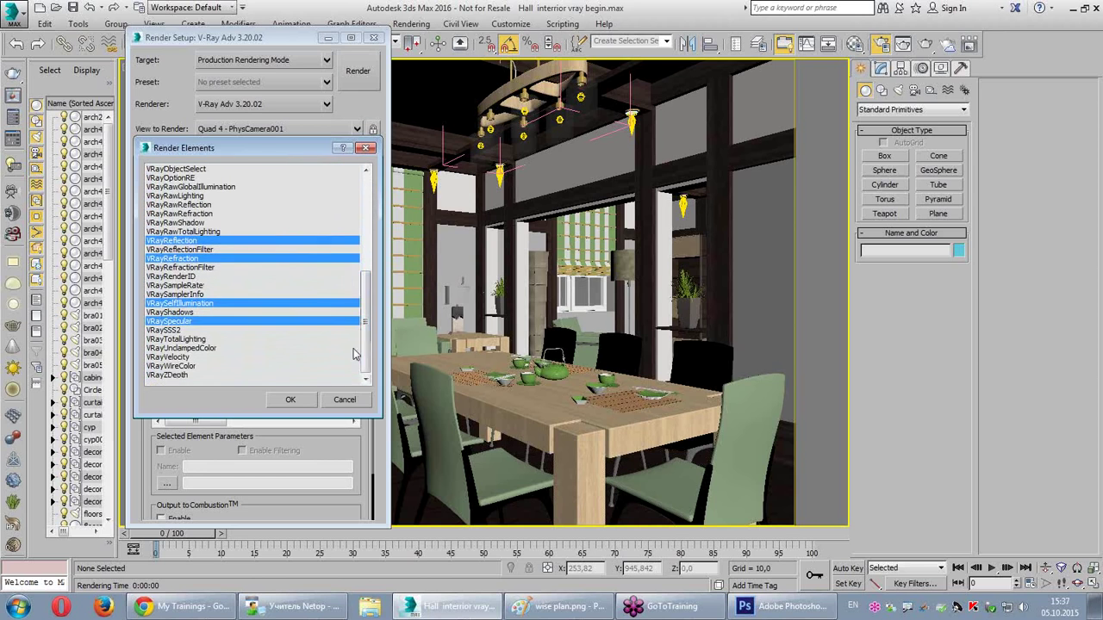
{"action": "left_click", "coordinate": [308, 402]}
{"action": "mouse_move", "coordinate": [207, 312]}
{"action": "left_mouse_down"}
{"action": "mouse_move", "coordinate": [267, 254]}
{"action": "mouse_move", "coordinate": [202, 315]}
{"action": "left_mouse_up"}
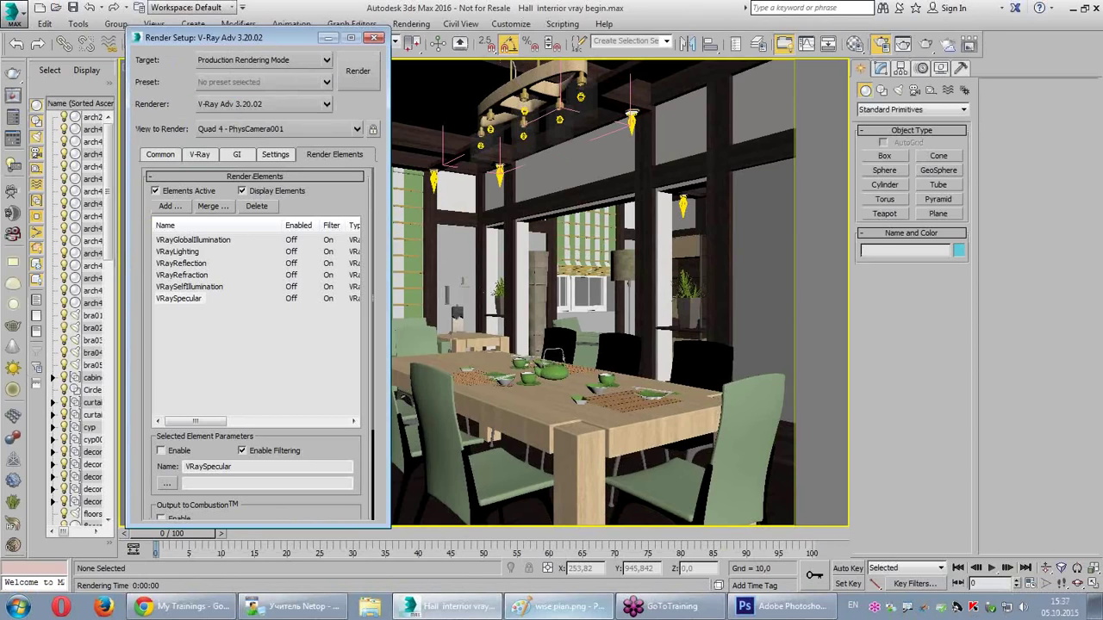
{"action": "key", "text": "alt+Tab"}
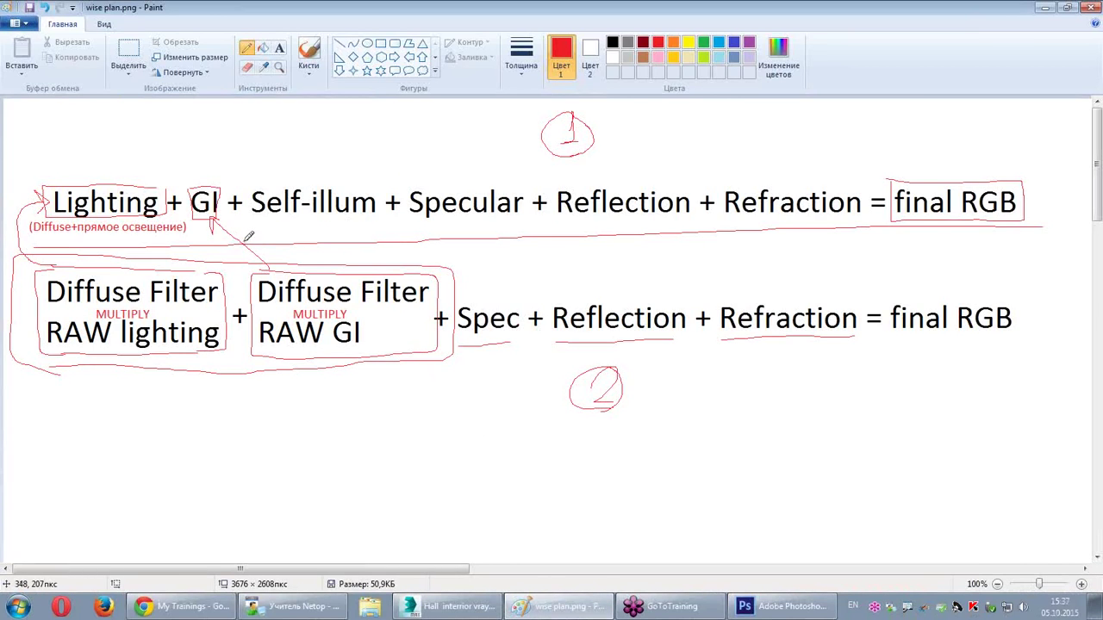
Step: Tick the six first-equation terms and underline the equation in green, then undo
{"action": "left_click_drag", "start_coordinate": [85, 162], "coordinate": [106, 158]}
{"action": "left_click_drag", "start_coordinate": [195, 166], "coordinate": [215, 160]}
{"action": "left_click_drag", "start_coordinate": [304, 163], "coordinate": [321, 162]}
{"action": "left_click_drag", "start_coordinate": [453, 170], "coordinate": [472, 167]}
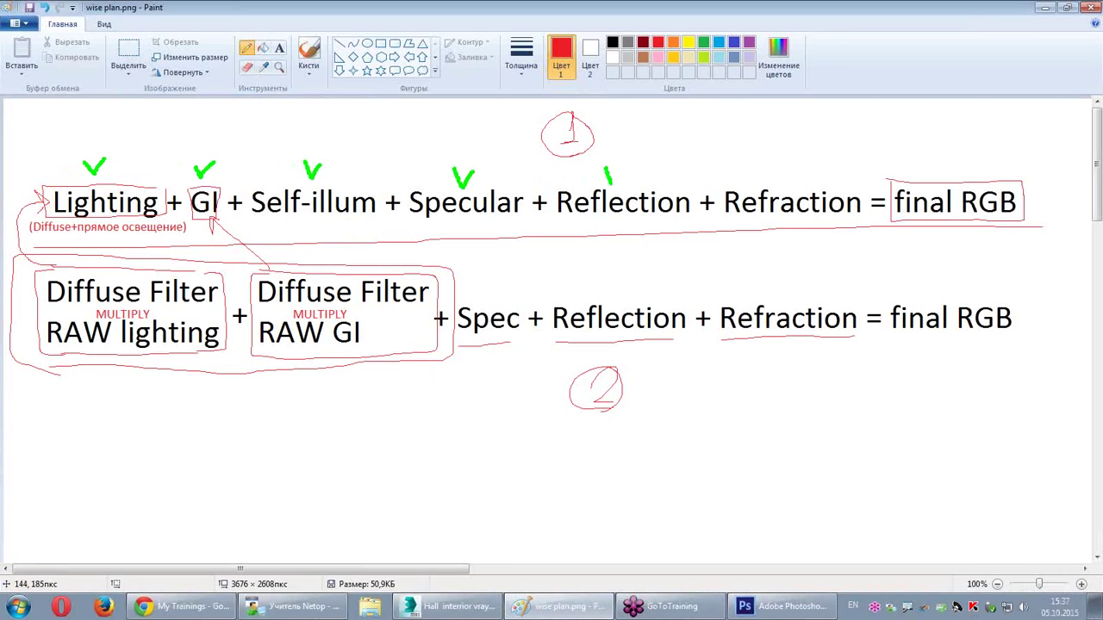
{"action": "left_click_drag", "start_coordinate": [604, 169], "coordinate": [621, 171]}
{"action": "left_click_drag", "start_coordinate": [792, 168], "coordinate": [818, 162]}
{"action": "left_click_drag", "start_coordinate": [46, 238], "coordinate": [1058, 203]}
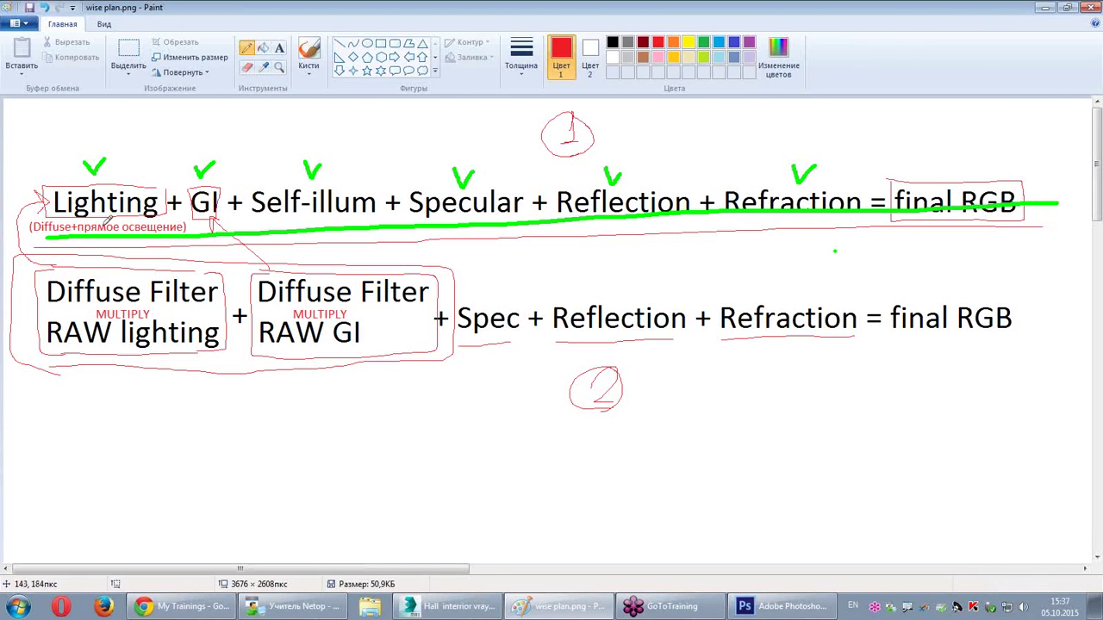
{"action": "key", "text": "ctrl+z"}
{"action": "key", "text": "ctrl+z"}
{"action": "key", "text": "ctrl+z"}
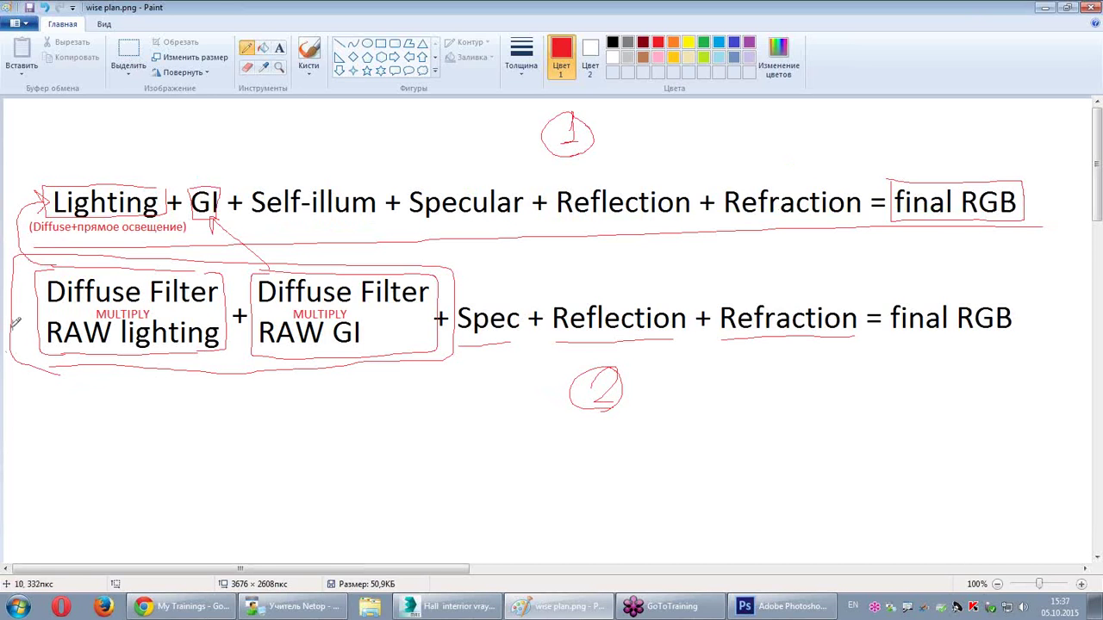
Step: Outline the two Diffuse Filter boxes in green, then undo the outline
{"action": "mouse_move", "coordinate": [45, 262]}
{"action": "left_mouse_down"}
{"action": "mouse_move", "coordinate": [51, 383]}
{"action": "mouse_move", "coordinate": [424, 376]}
{"action": "mouse_move", "coordinate": [465, 285]}
{"action": "mouse_move", "coordinate": [17, 252]}
{"action": "left_mouse_up"}
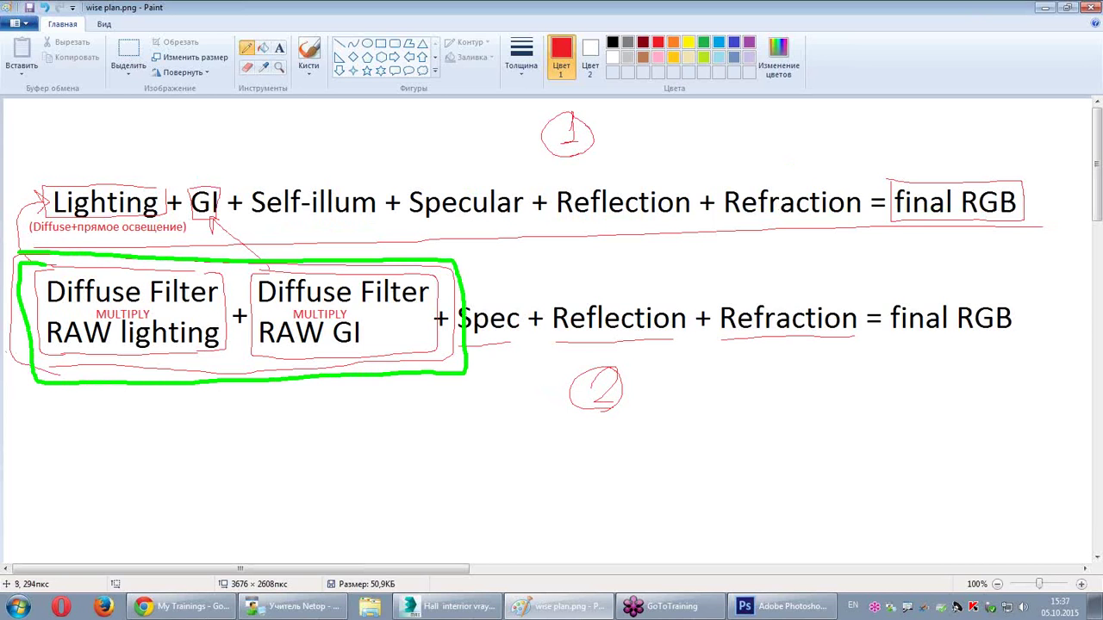
{"action": "key", "text": "ctrl+z"}
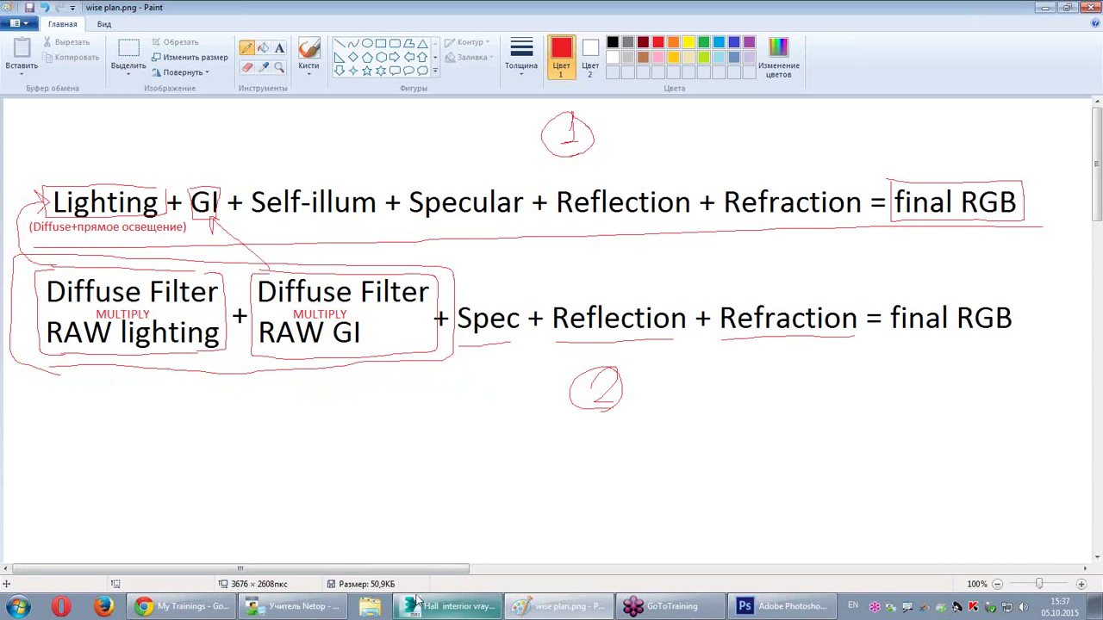
{"action": "left_click", "coordinate": [448, 606]}
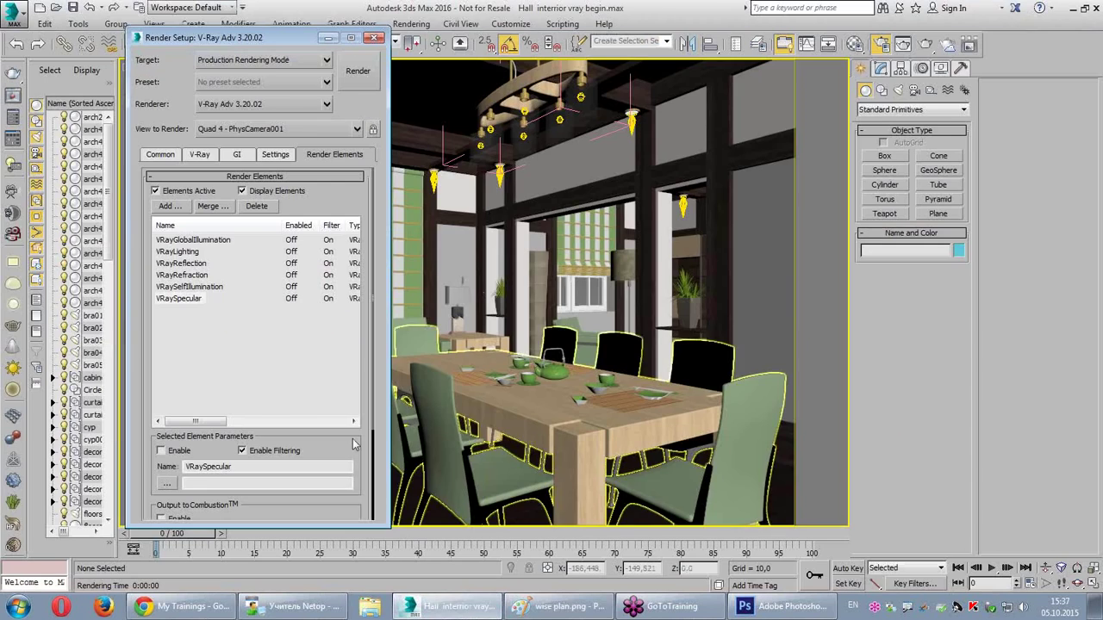
Step: Add VRayDiffuseFilter, VRayRawGlobalIllumination and VRayRawLighting render elements together
{"action": "left_click", "coordinate": [182, 334]}
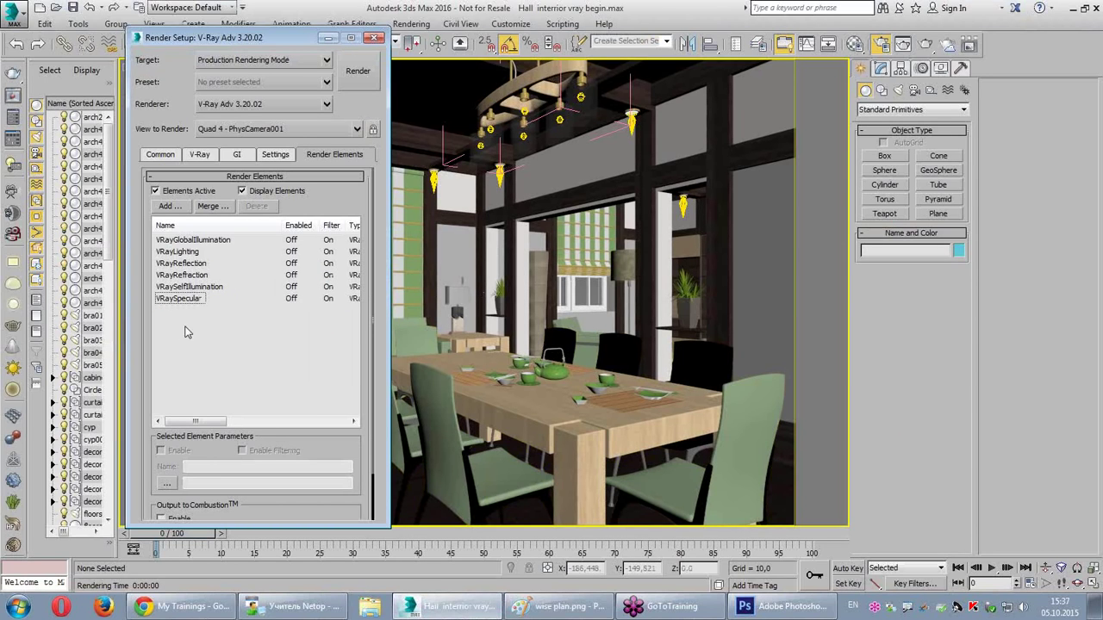
{"action": "left_click", "coordinate": [181, 207]}
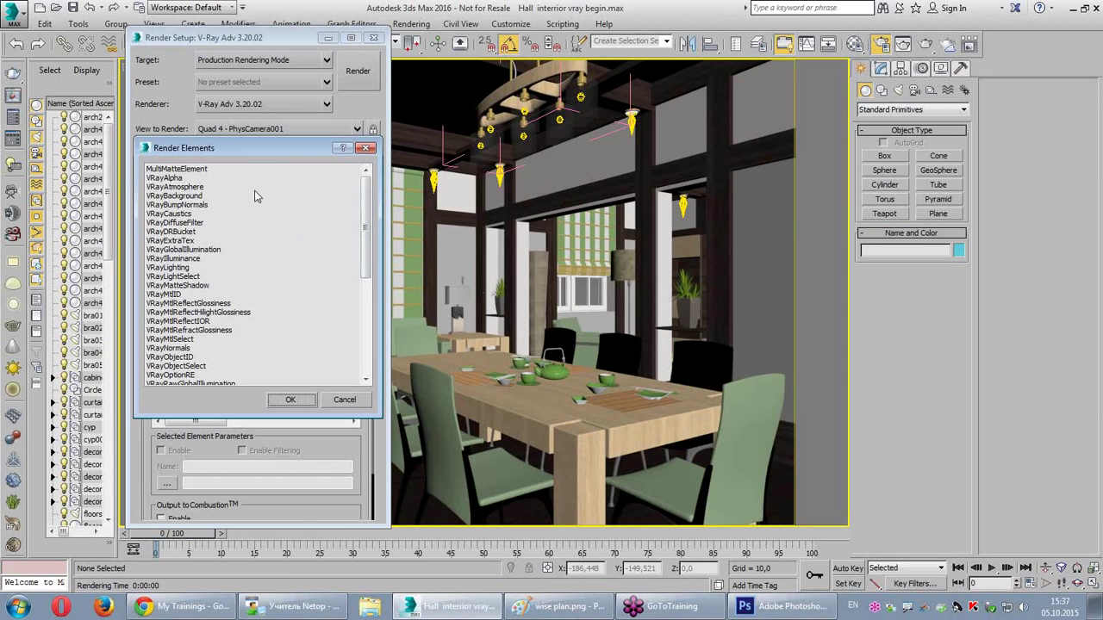
{"action": "left_click", "coordinate": [186, 223]}
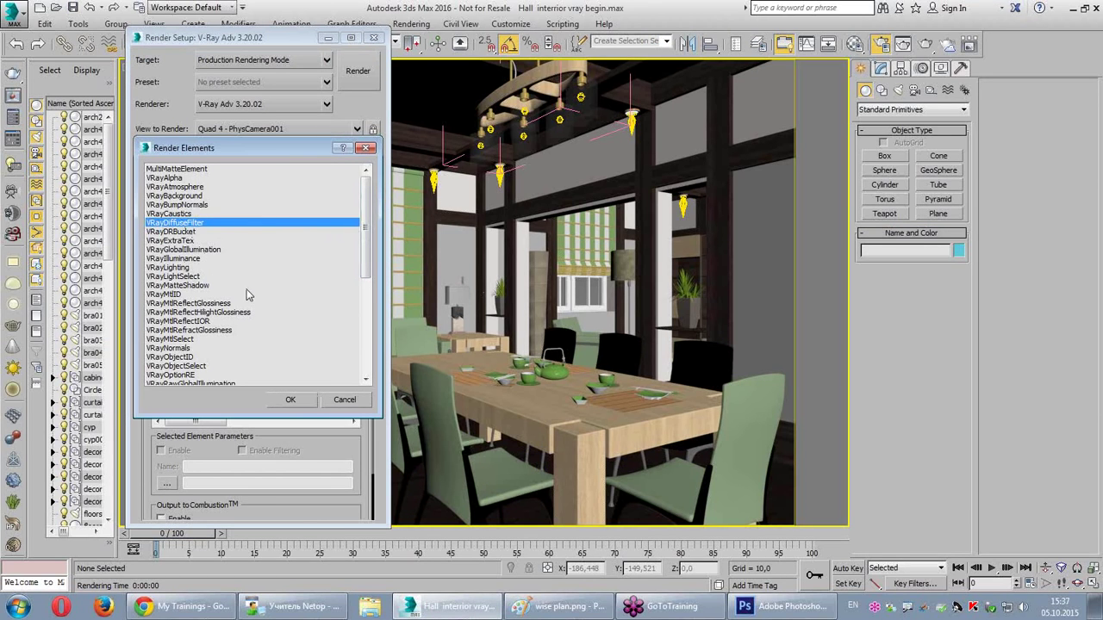
{"action": "left_click", "coordinate": [527, 604]}
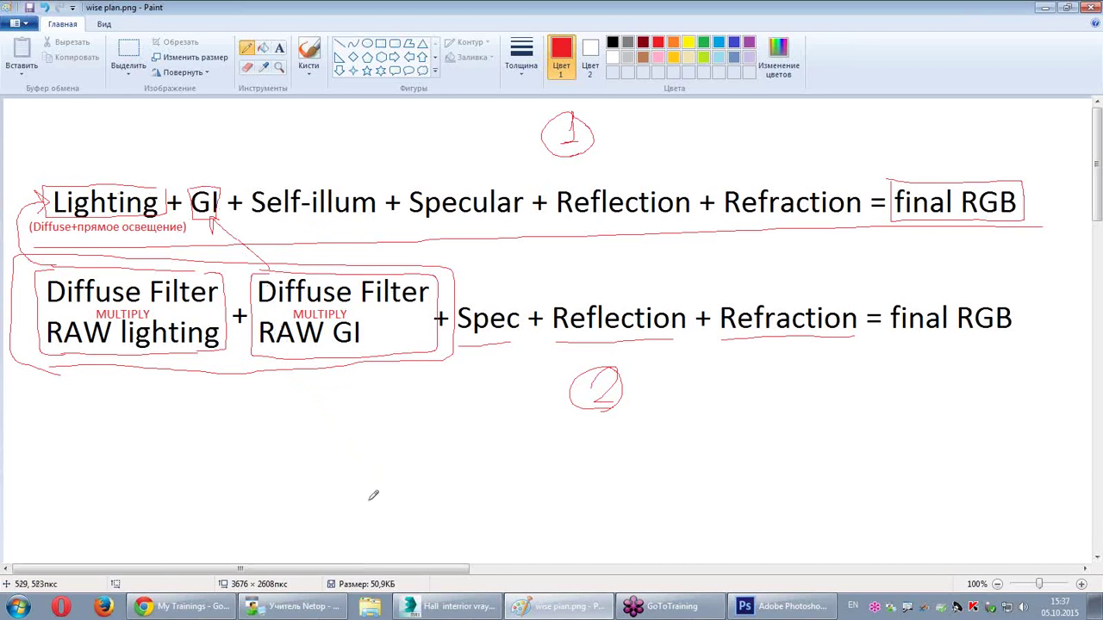
{"action": "key", "text": "alt+Tab"}
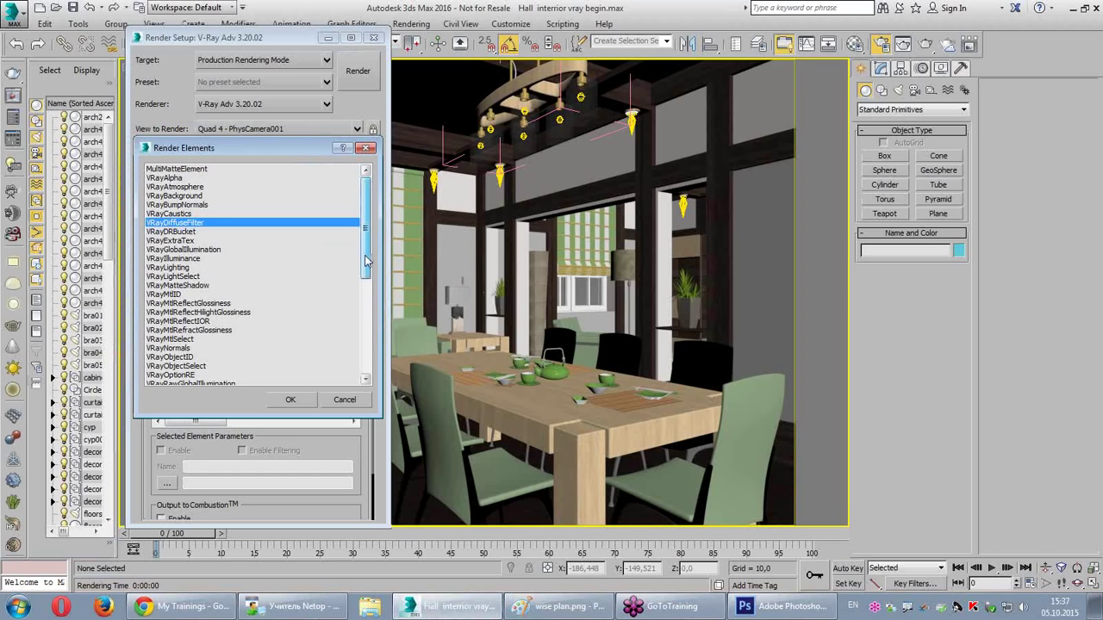
{"action": "left_click_drag", "start_coordinate": [365, 261], "coordinate": [358, 312]}
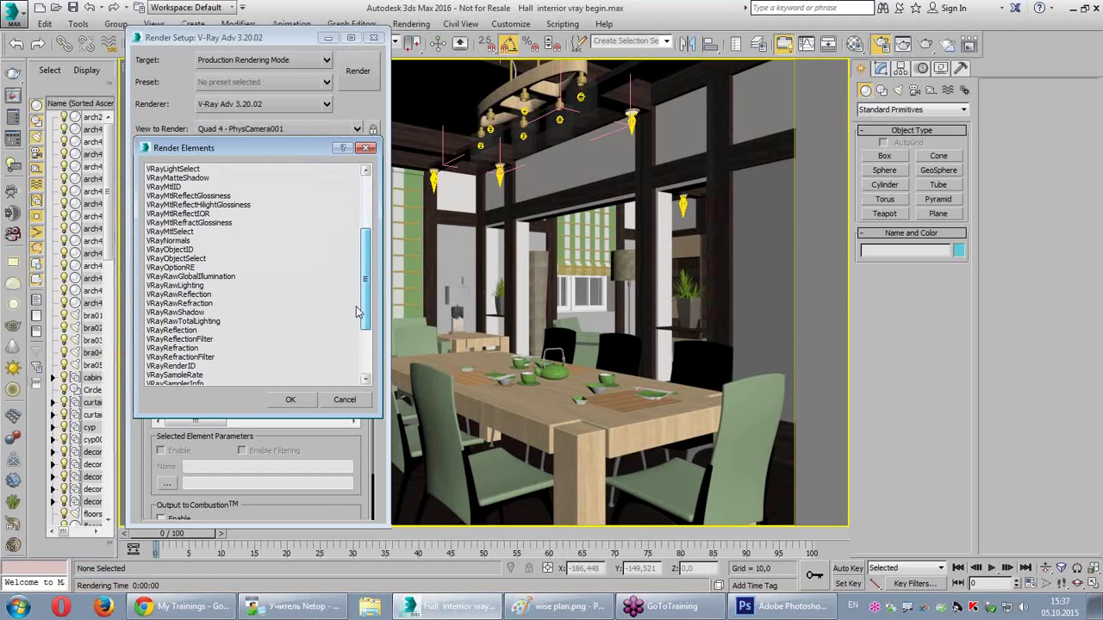
{"action": "left_click", "coordinate": [200, 286]}
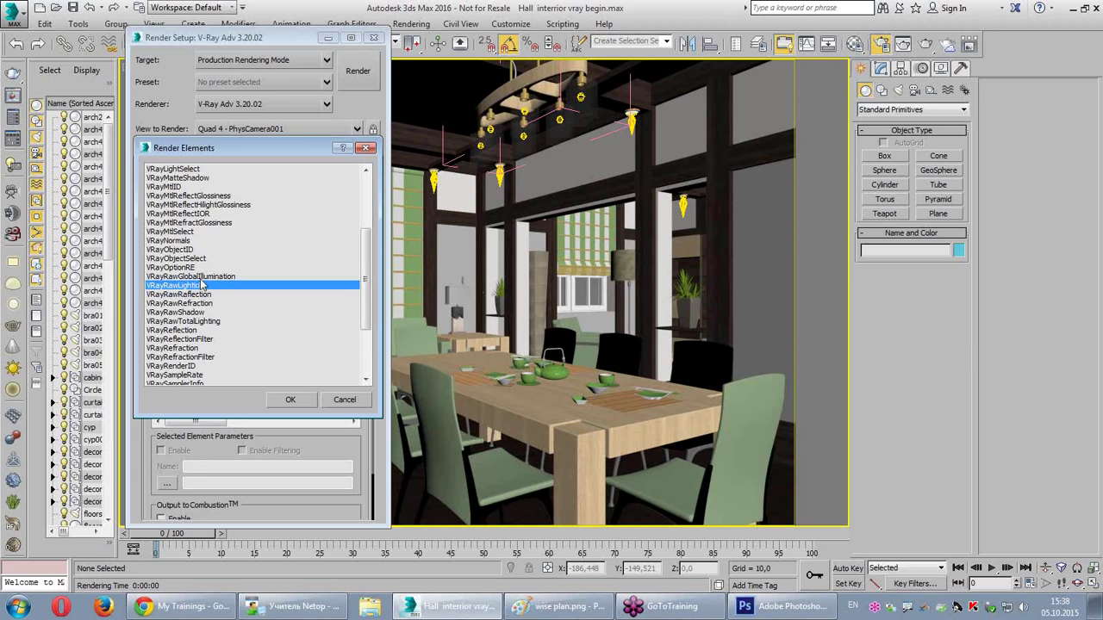
{"action": "left_click", "coordinate": [289, 400]}
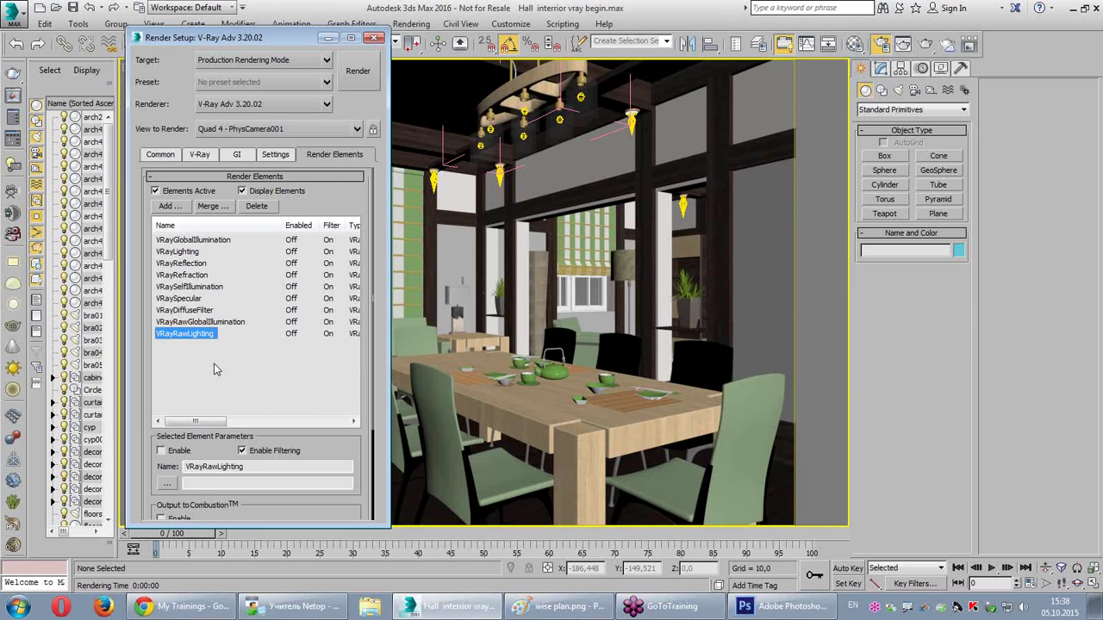
Step: Add the VRayShadows render element
{"action": "left_click", "coordinate": [170, 206]}
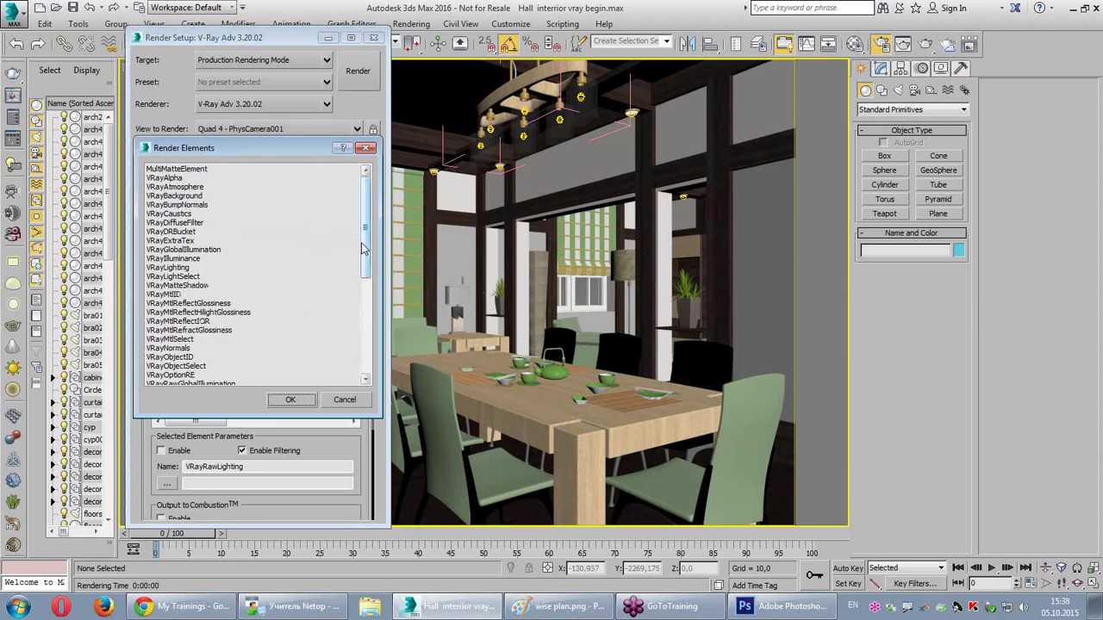
{"action": "left_click_drag", "start_coordinate": [365, 249], "coordinate": [365, 348]}
{"action": "left_click", "coordinate": [180, 313]}
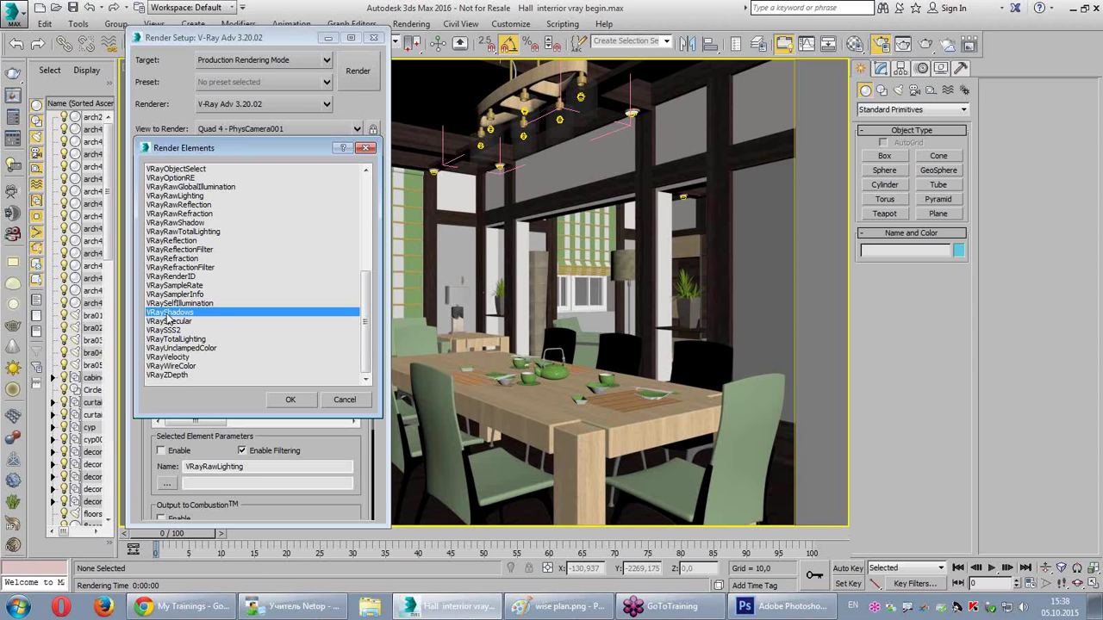
{"action": "double_click", "coordinate": [169, 314]}
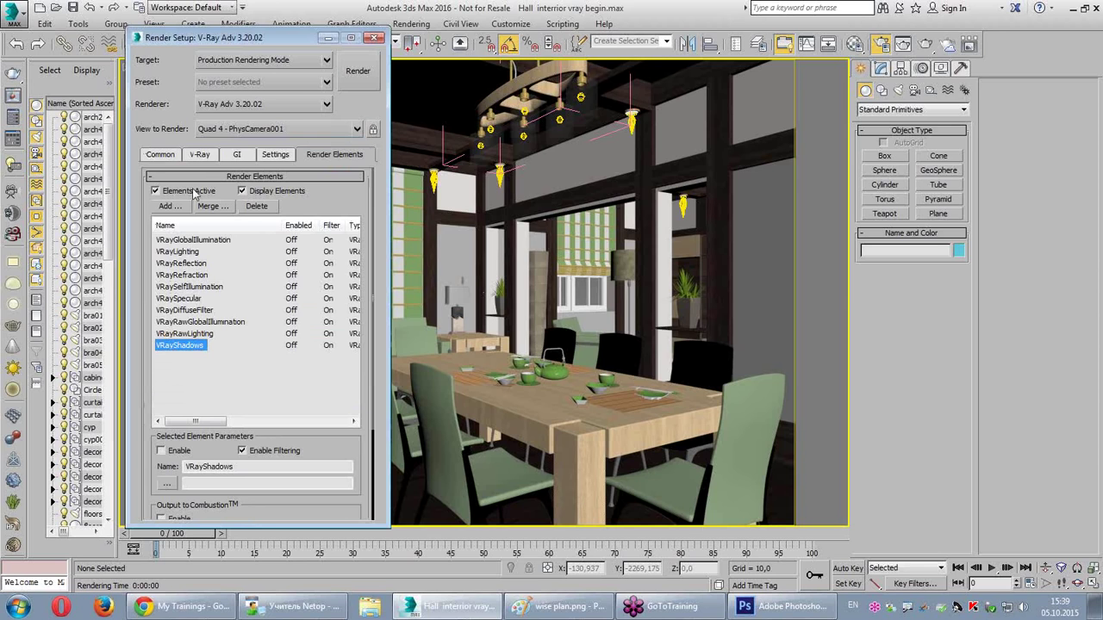
{"action": "left_click", "coordinate": [177, 212]}
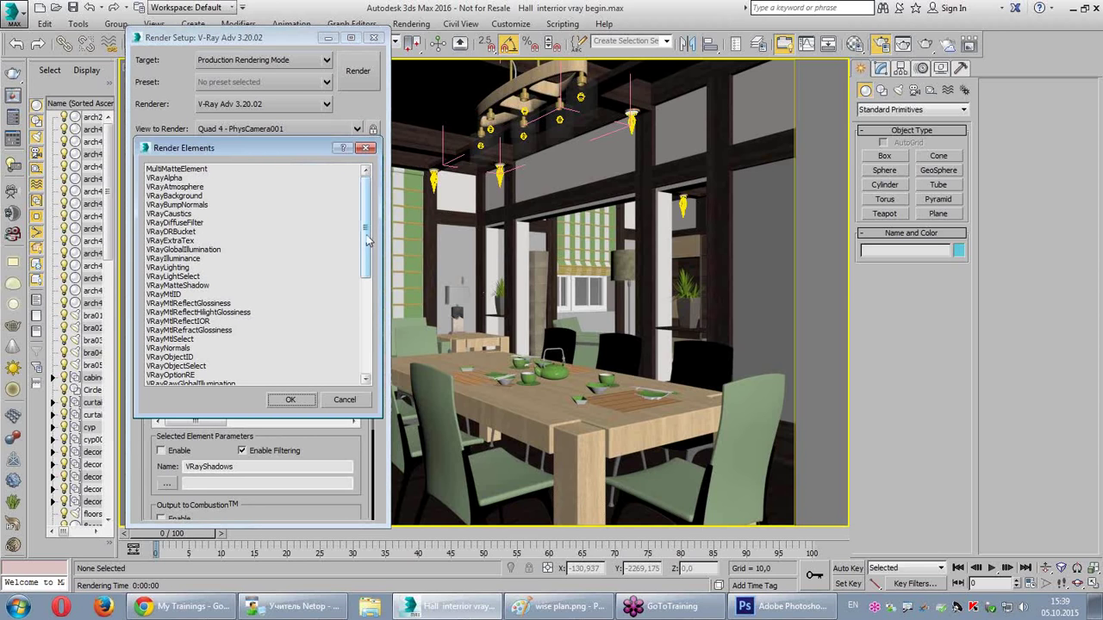
Step: Add four VRayLightSelect render elements
{"action": "scroll", "coordinate": [367, 243], "scroll_direction": "down", "scroll_amount": 1}
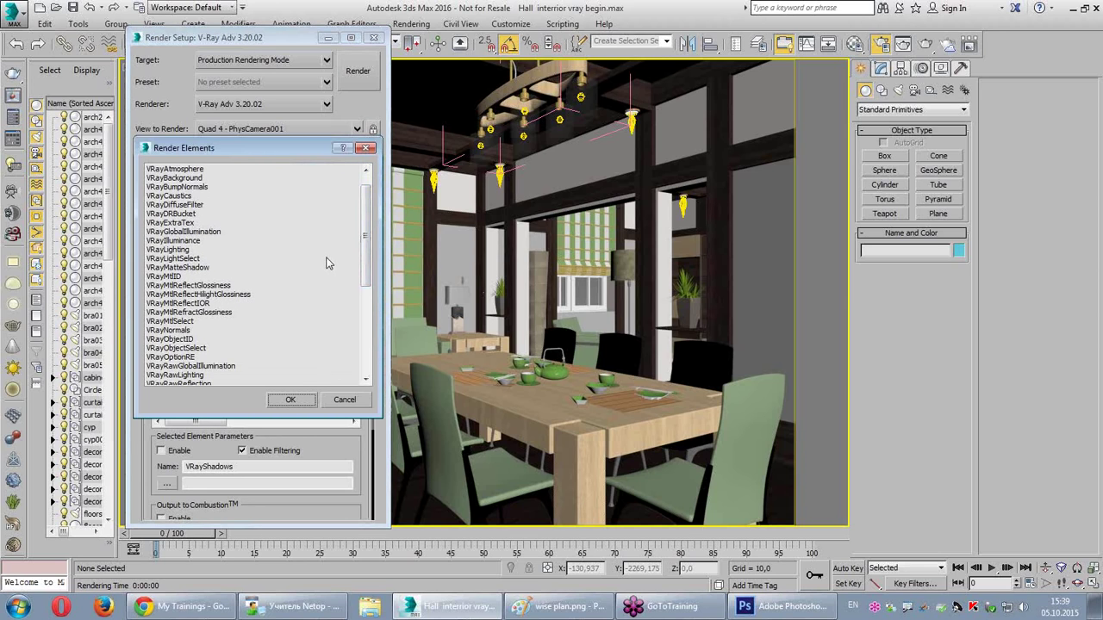
{"action": "left_click", "coordinate": [169, 259]}
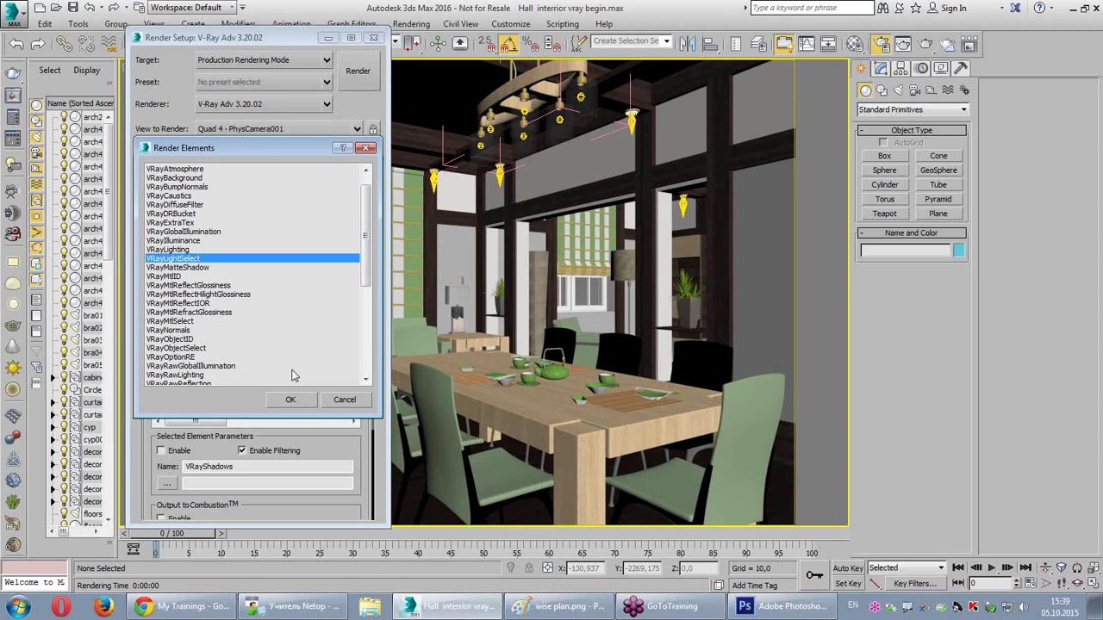
{"action": "left_click", "coordinate": [292, 398]}
{"action": "left_click", "coordinate": [166, 207]}
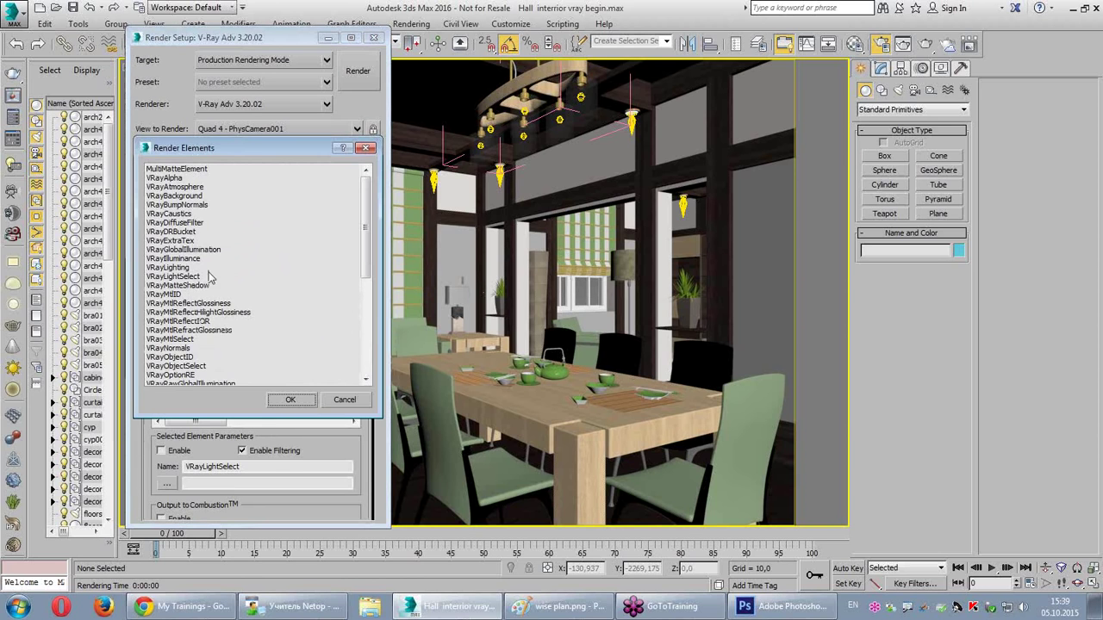
{"action": "double_click", "coordinate": [179, 276]}
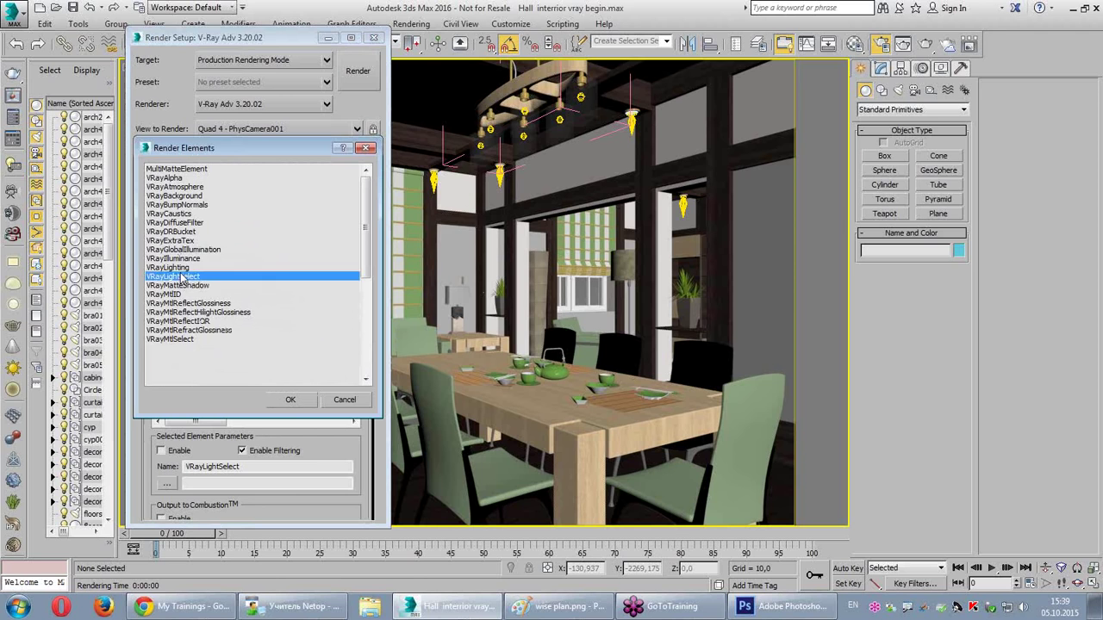
{"action": "left_click", "coordinate": [174, 210]}
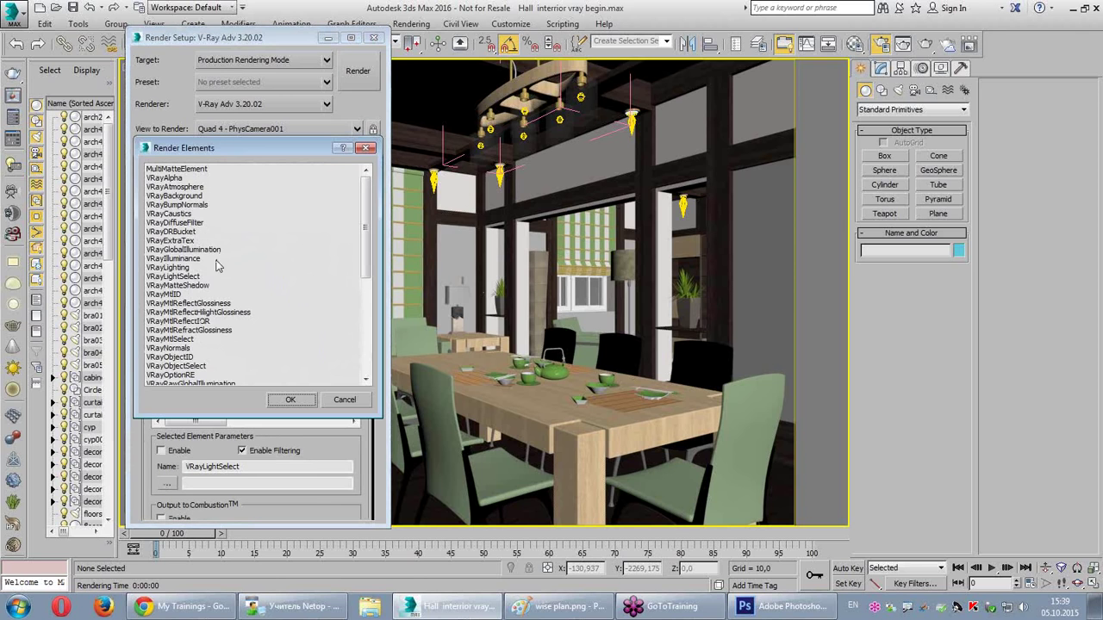
{"action": "double_click", "coordinate": [198, 275]}
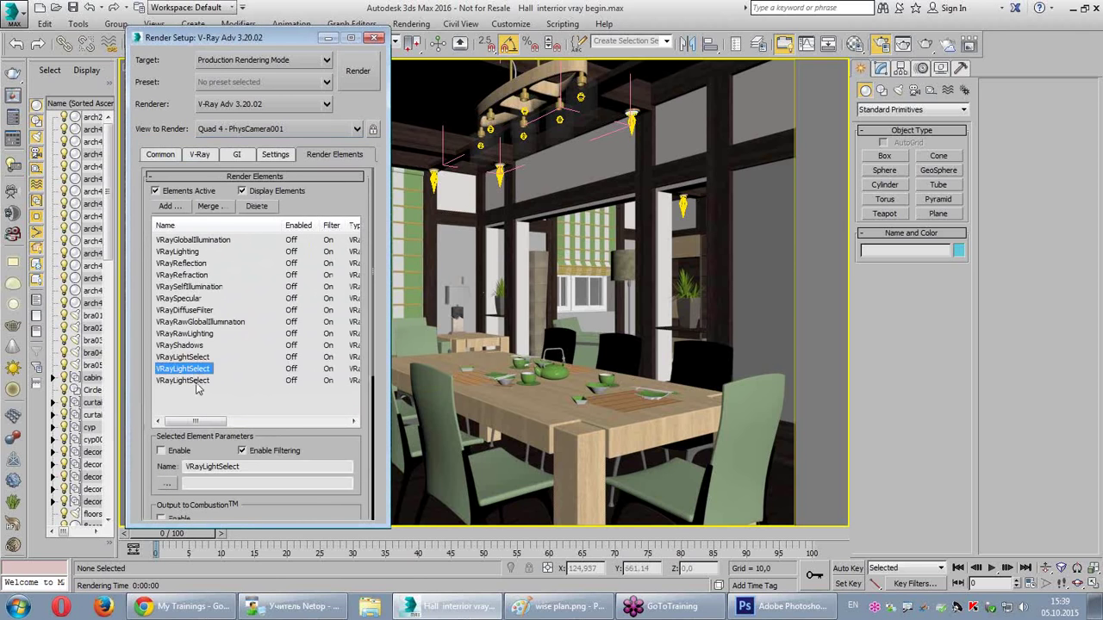
{"action": "left_click", "coordinate": [168, 207]}
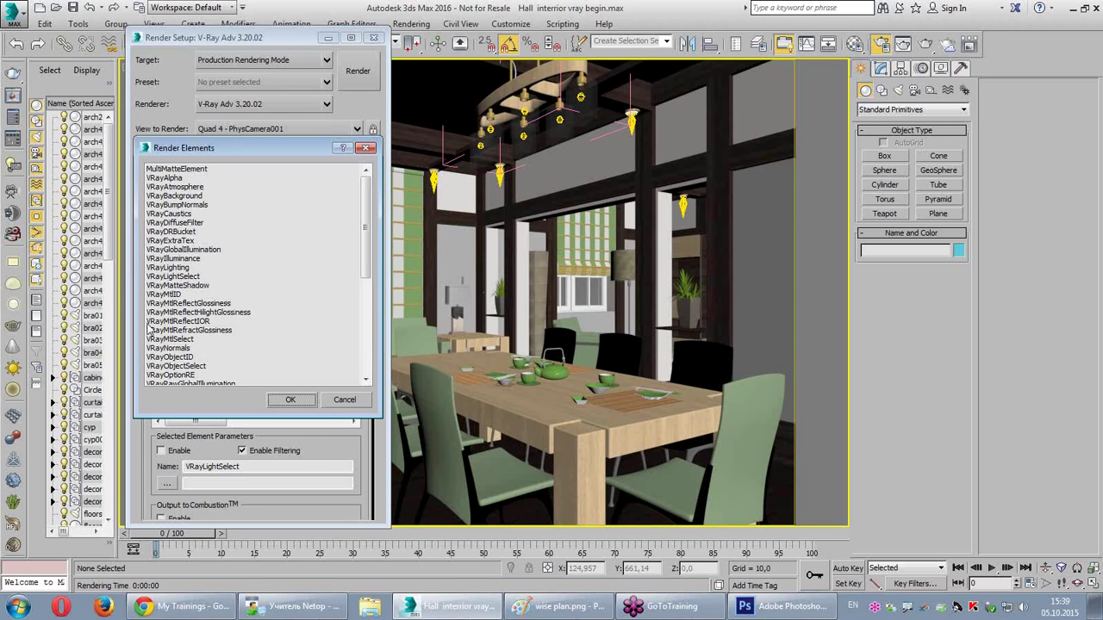
{"action": "left_click", "coordinate": [188, 277]}
{"action": "double_click", "coordinate": [189, 277]}
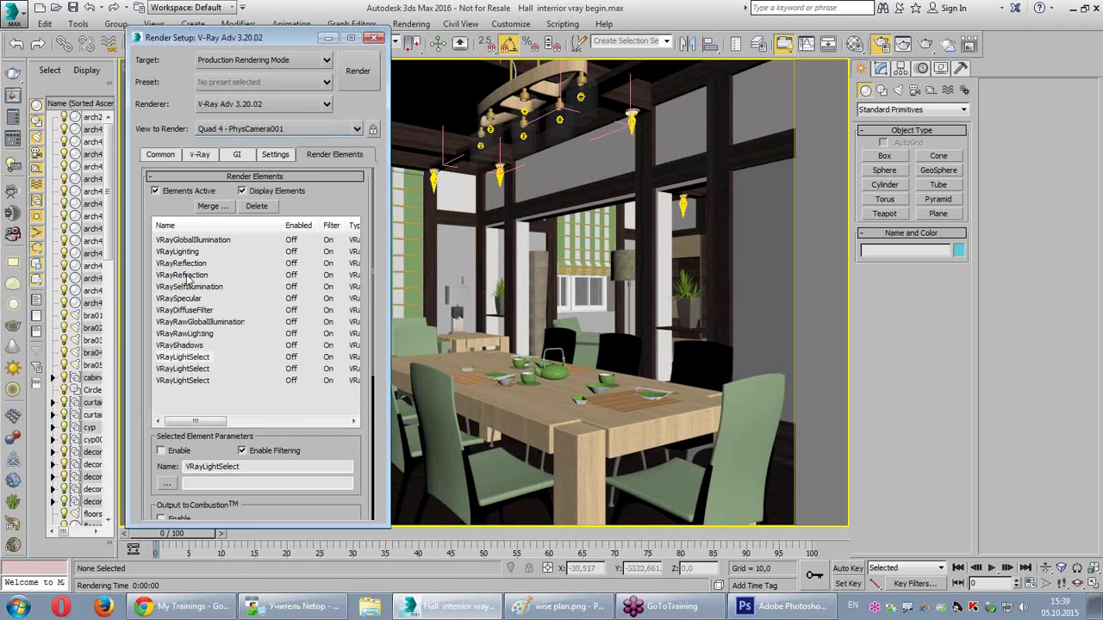
Step: Rename the first VRayLightSelect element to 'VRayLightSelect main'
{"action": "left_click", "coordinate": [204, 359]}
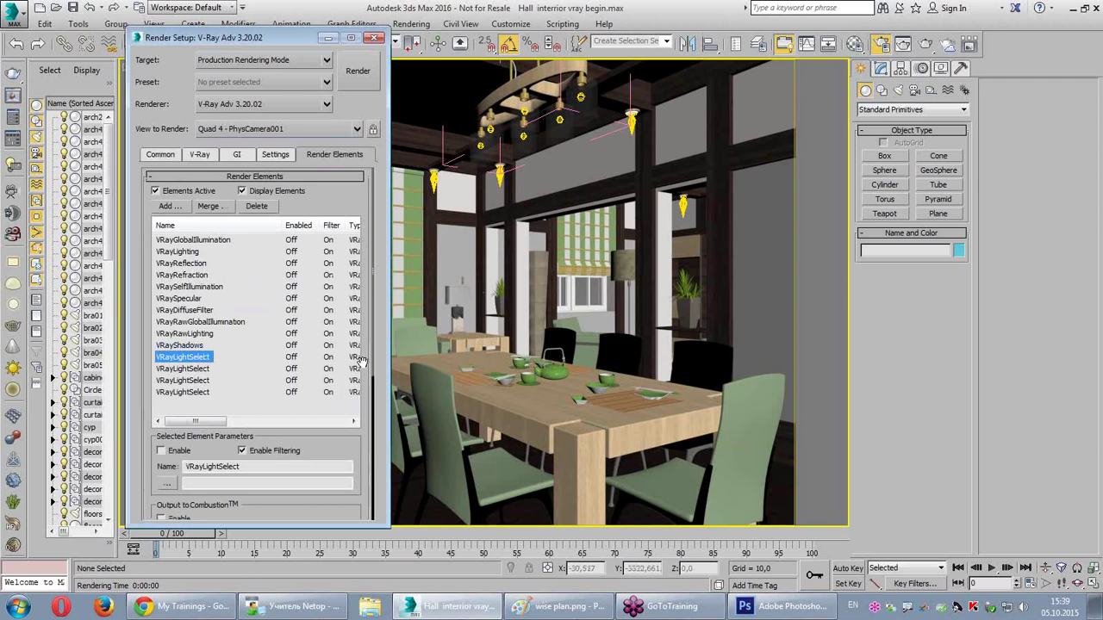
{"action": "scroll", "coordinate": [303, 235], "scroll_direction": "down", "scroll_amount": 3}
{"action": "scroll", "coordinate": [304, 235], "scroll_direction": "down", "scroll_amount": 3}
{"action": "left_click_drag", "start_coordinate": [303, 235], "coordinate": [307, 272]}
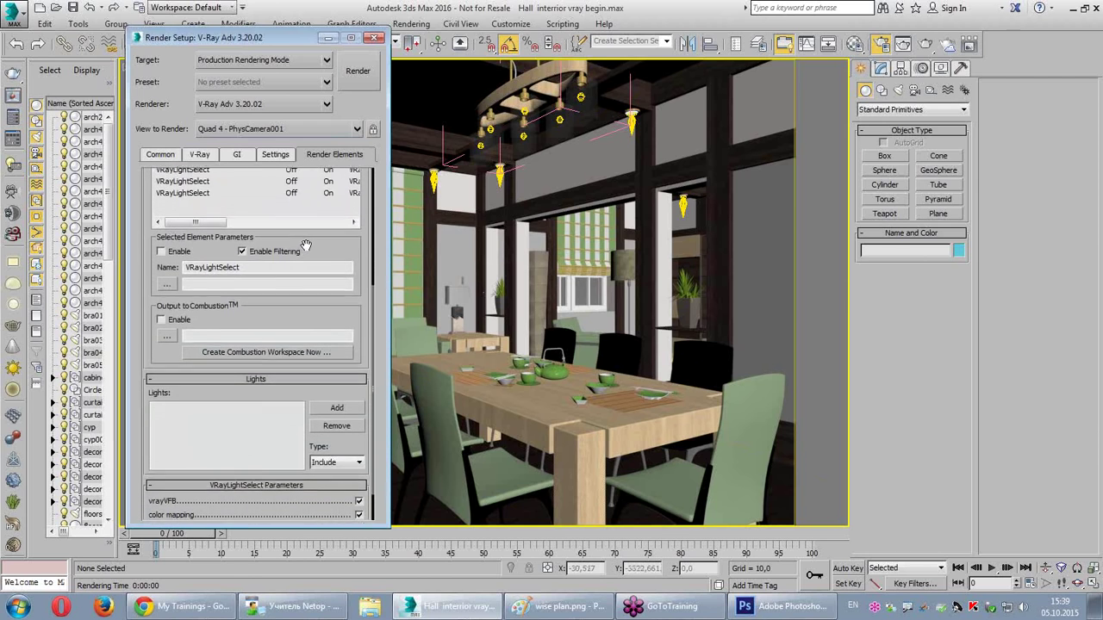
{"action": "mouse_move", "coordinate": [349, 513]}
{"action": "left_mouse_down"}
{"action": "mouse_move", "coordinate": [138, 506]}
{"action": "mouse_move", "coordinate": [152, 285]}
{"action": "mouse_move", "coordinate": [333, 293]}
{"action": "mouse_move", "coordinate": [365, 515]}
{"action": "left_mouse_up"}
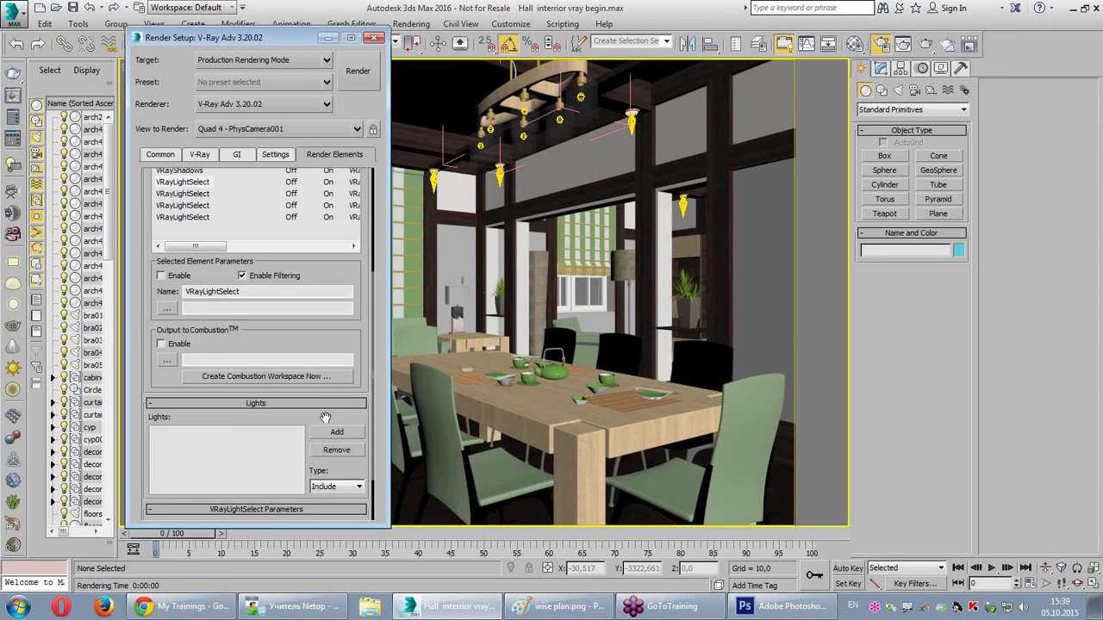
{"action": "key", "text": "Escape"}
{"action": "scroll", "coordinate": [193, 211], "scroll_direction": "up", "scroll_amount": 1}
{"action": "left_click", "coordinate": [192, 208]}
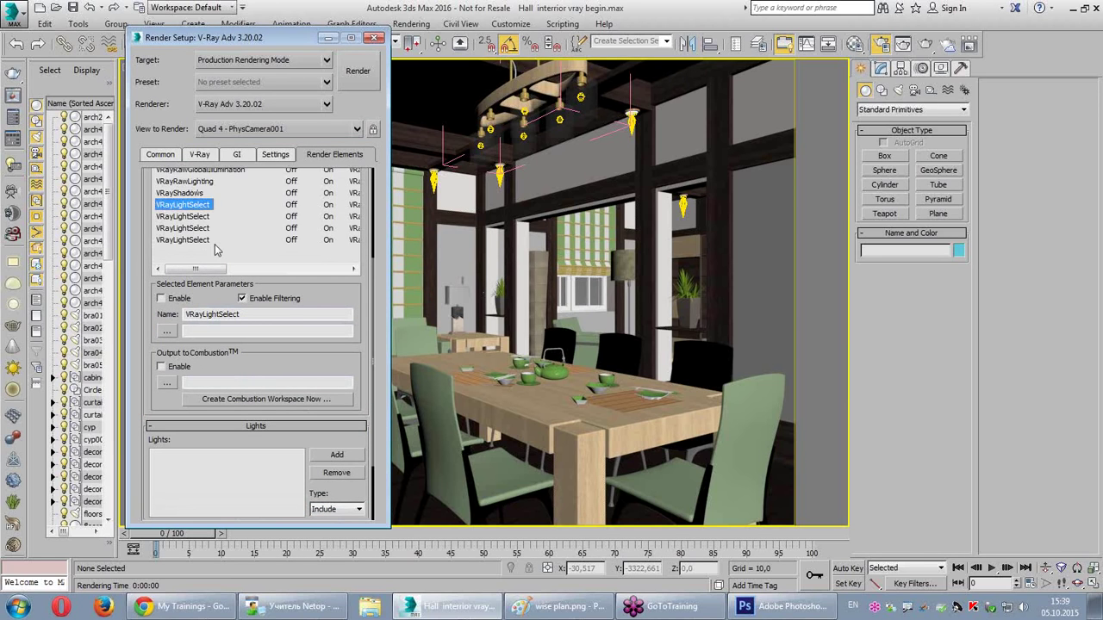
{"action": "left_click", "coordinate": [267, 315]}
{"action": "type", "text": "main"}
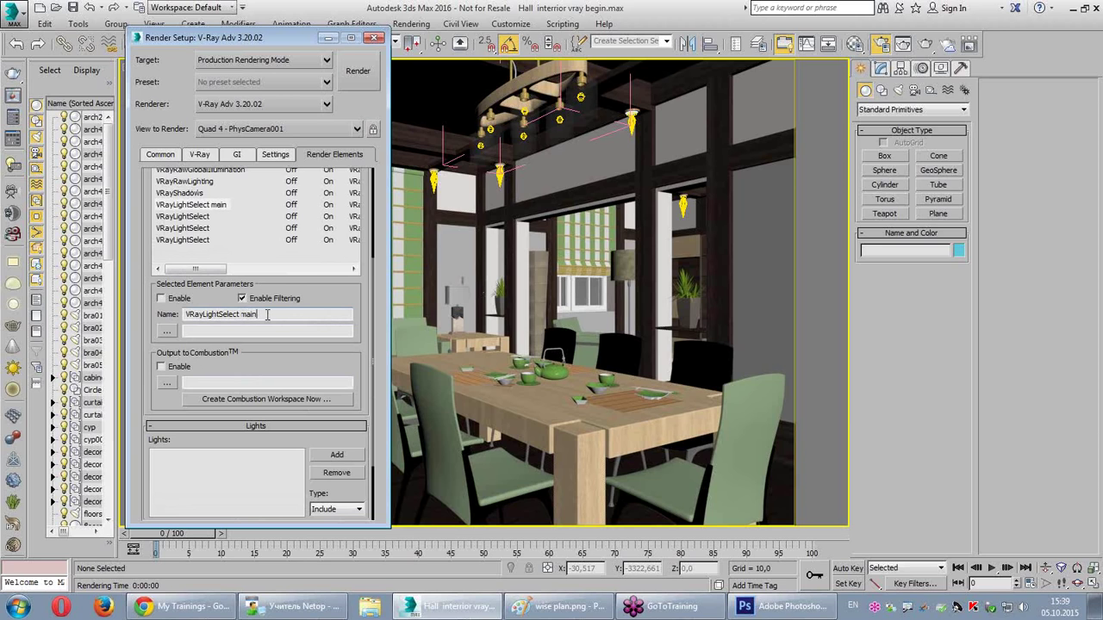
Step: Rename the other three light select elements spot, bra and floorstand
{"action": "left_click", "coordinate": [191, 218]}
{"action": "scroll", "coordinate": [193, 224], "scroll_direction": "up", "scroll_amount": 4}
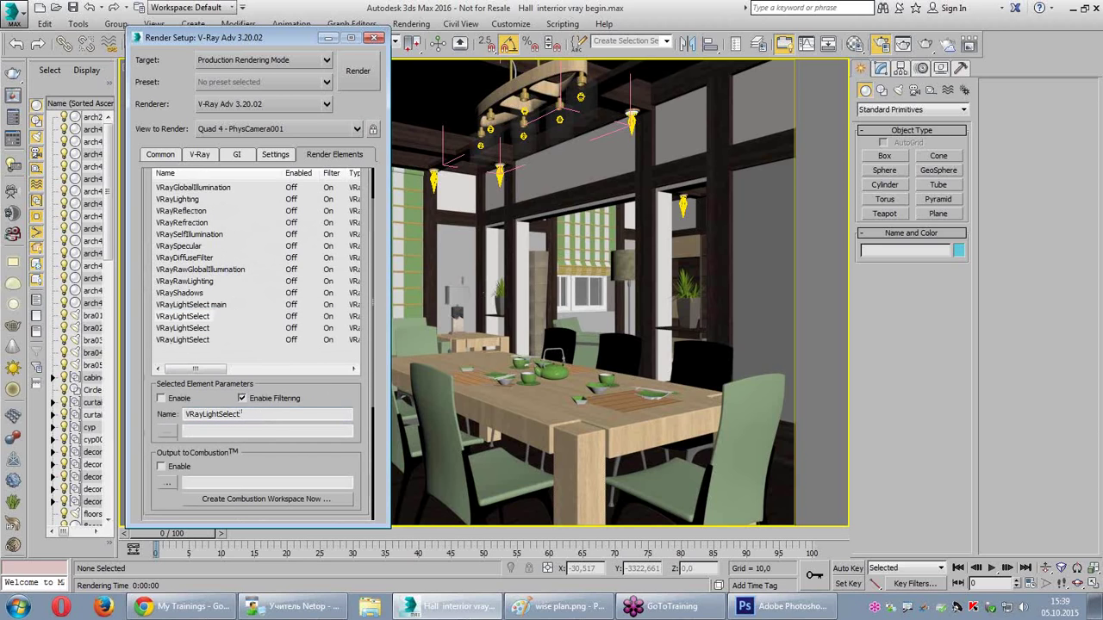
{"action": "type", "text": " spot"}
{"action": "left_click", "coordinate": [183, 327]}
{"action": "left_click", "coordinate": [242, 415]}
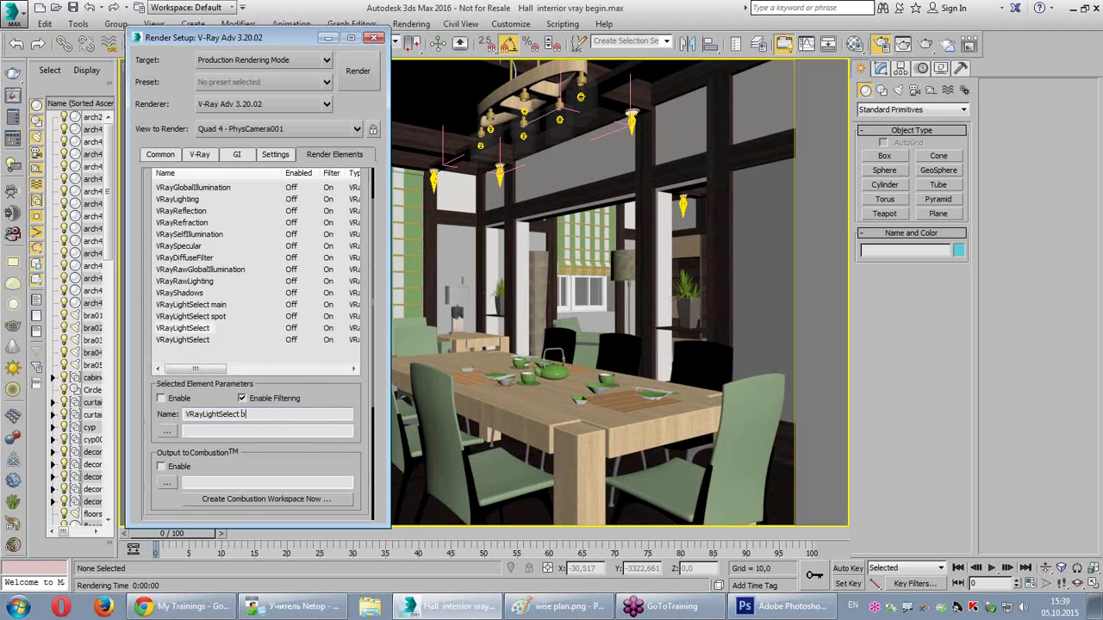
{"action": "left_click", "coordinate": [176, 340]}
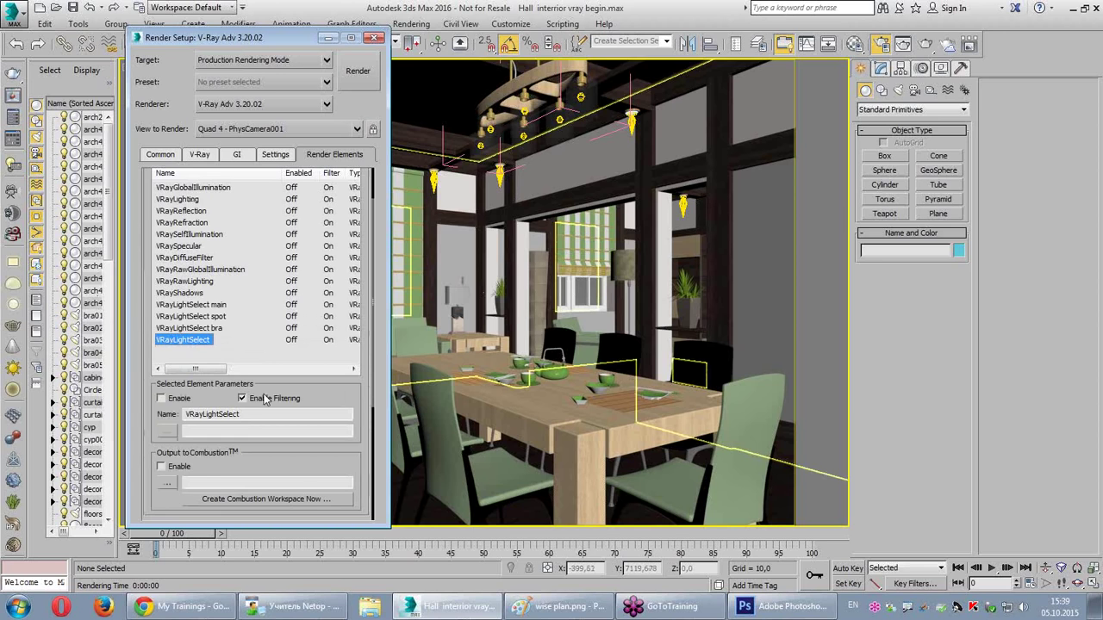
{"action": "type", "text": " floor"}
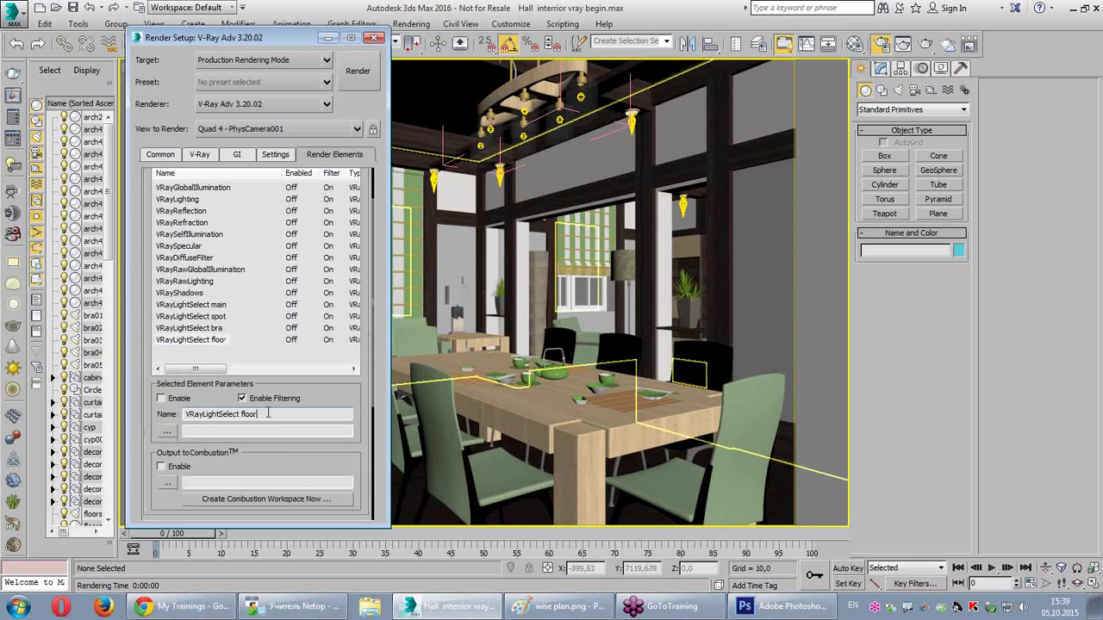
{"action": "type", "text": "stand"}
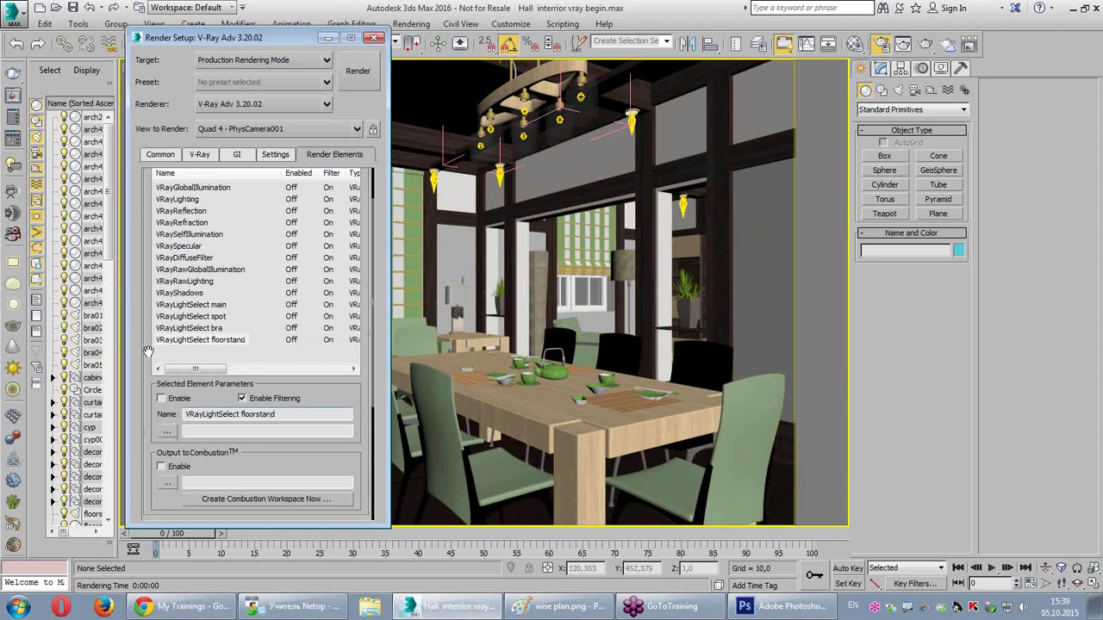
{"action": "left_click", "coordinate": [198, 305]}
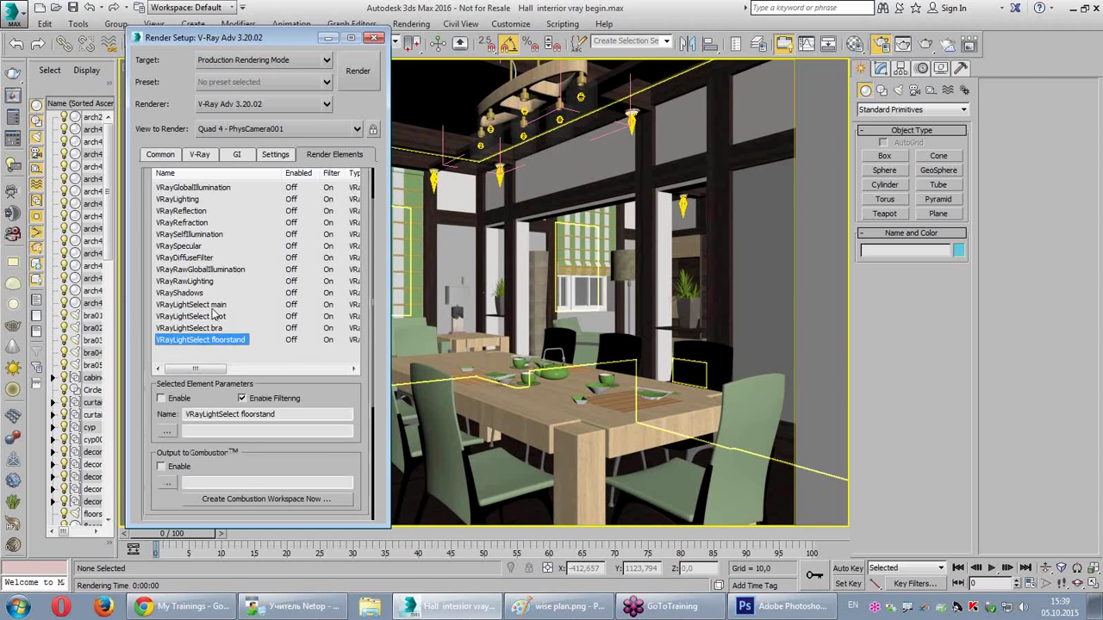
{"action": "scroll", "coordinate": [155, 304], "scroll_direction": "down", "scroll_amount": 3}
{"action": "scroll", "coordinate": [155, 304], "scroll_direction": "down", "scroll_amount": 1}
Step: Pick lights mainlamp01 through mainlamp06 into the VRayLightSelect main element
{"action": "left_click", "coordinate": [321, 437]}
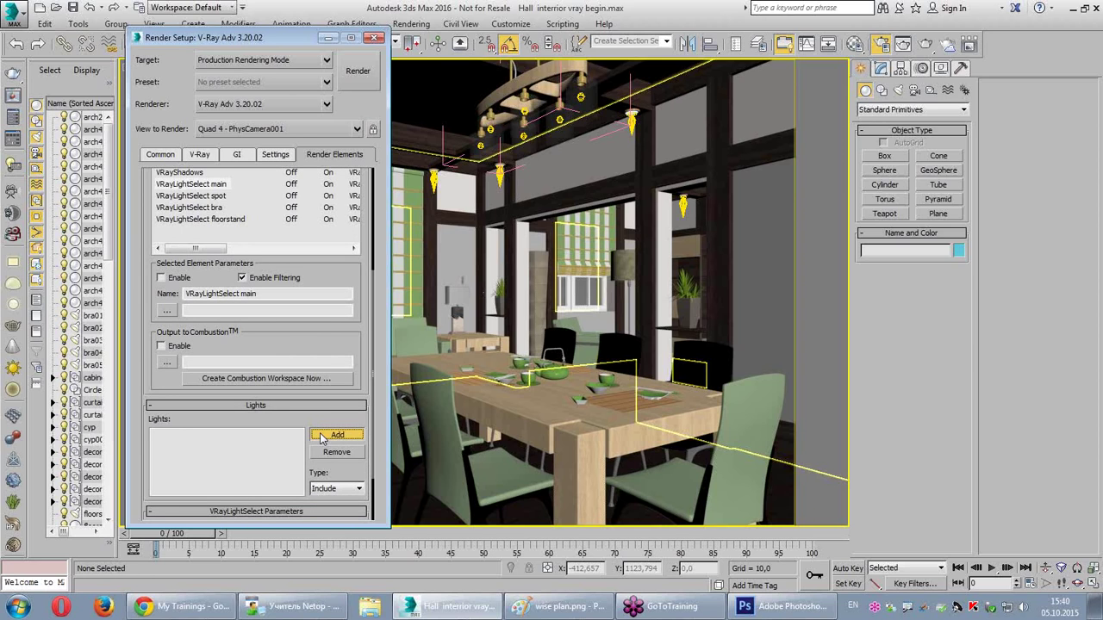
{"action": "mouse_move", "coordinate": [365, 267]}
{"action": "left_mouse_down"}
{"action": "mouse_move", "coordinate": [368, 372]}
{"action": "mouse_move", "coordinate": [473, 373]}
{"action": "mouse_move", "coordinate": [469, 267]}
{"action": "mouse_move", "coordinate": [379, 268]}
{"action": "left_mouse_up"}
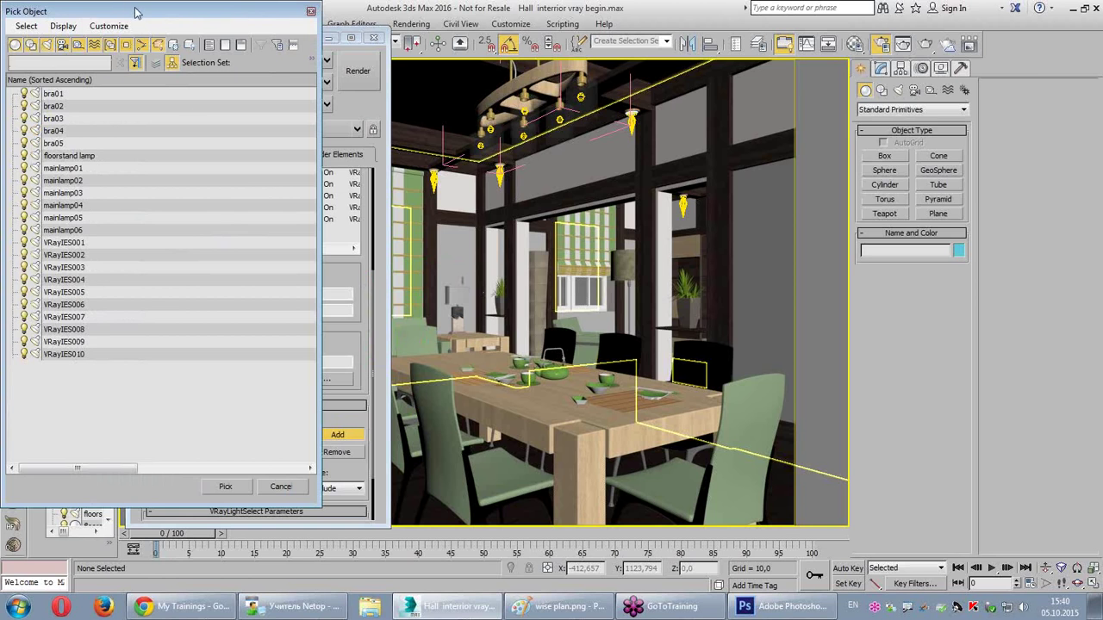
{"action": "left_click_drag", "start_coordinate": [139, 14], "coordinate": [503, 50]}
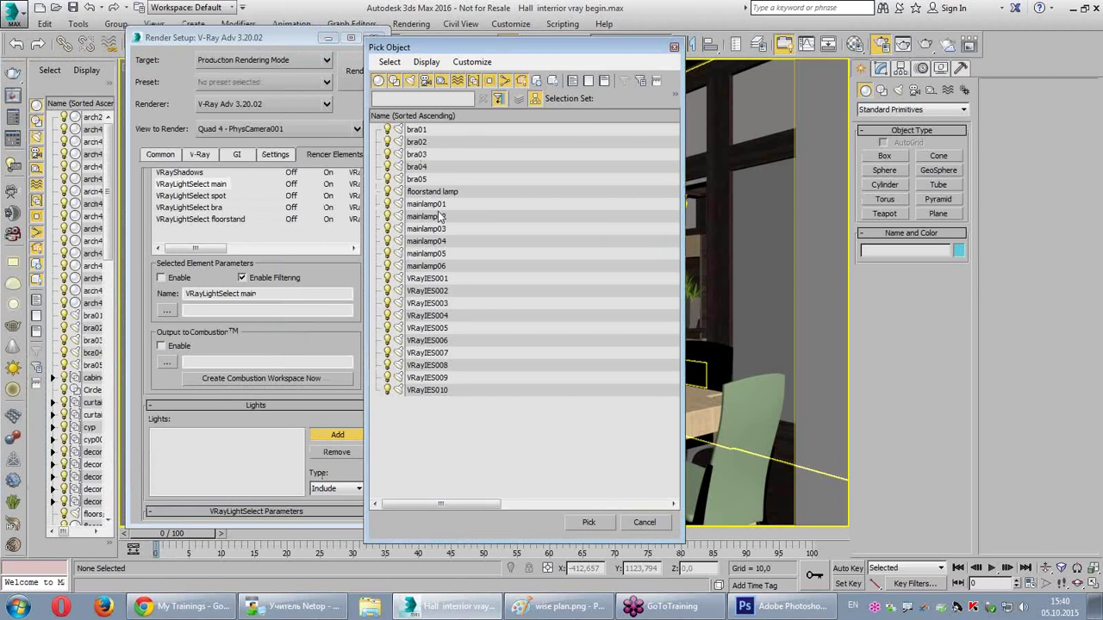
{"action": "left_click", "coordinate": [438, 205]}
{"action": "left_click", "coordinate": [440, 267], "text": "shift"}
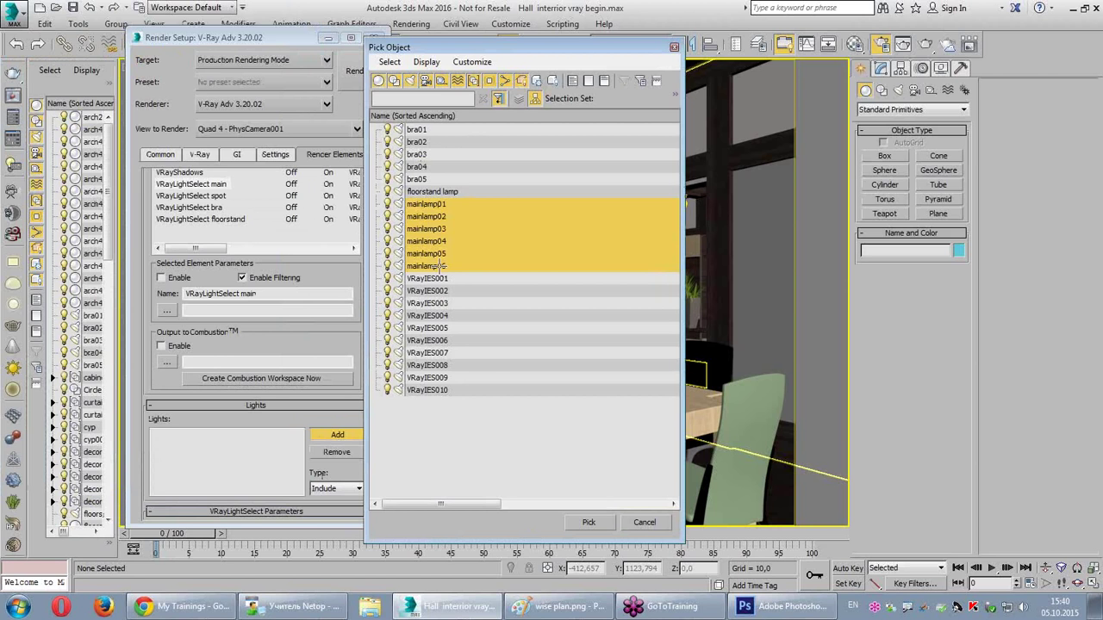
{"action": "left_click", "coordinate": [588, 522]}
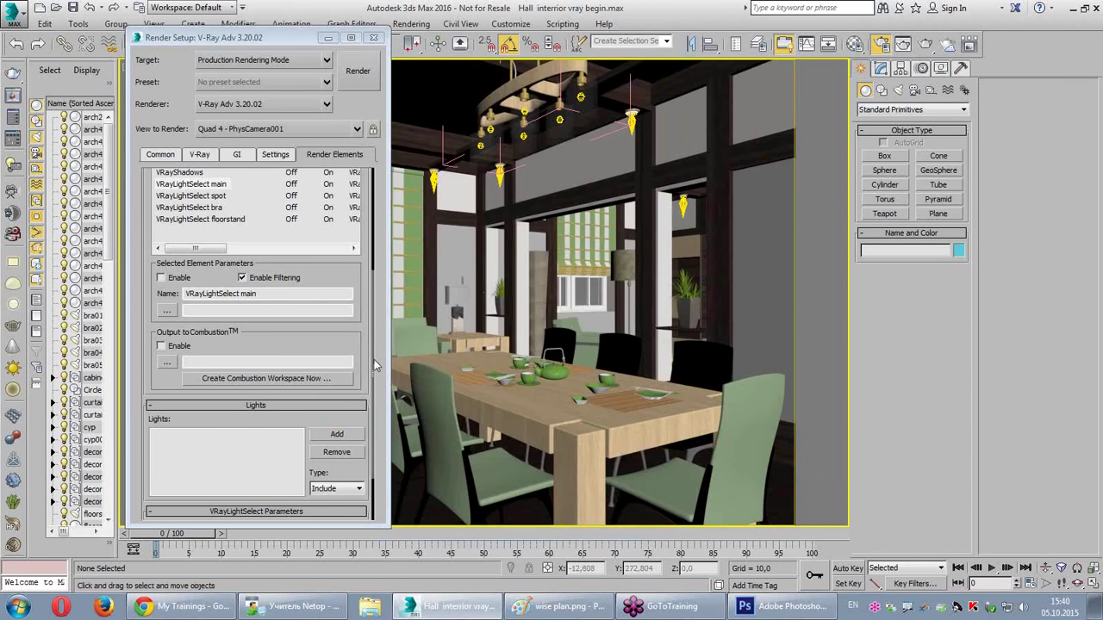
{"action": "left_click", "coordinate": [219, 198]}
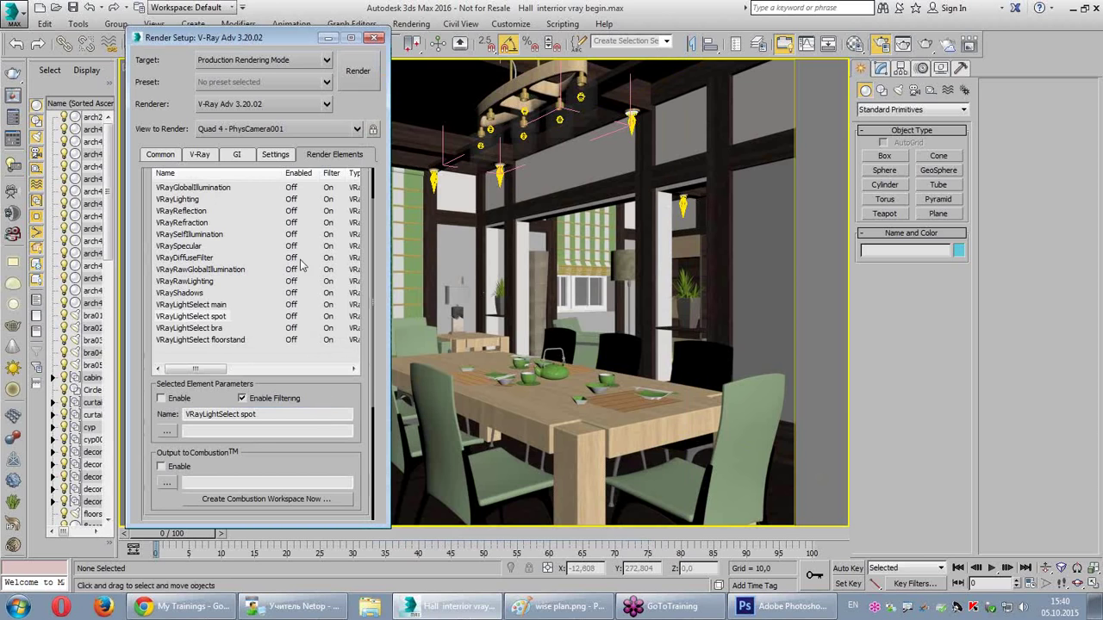
Step: Add lights VRayIES001 through VRayIES010 to the VRayLightSelect spot element
{"action": "scroll", "coordinate": [254, 385], "scroll_direction": "down", "scroll_amount": 2}
{"action": "scroll", "coordinate": [254, 385], "scroll_direction": "down", "scroll_amount": 3}
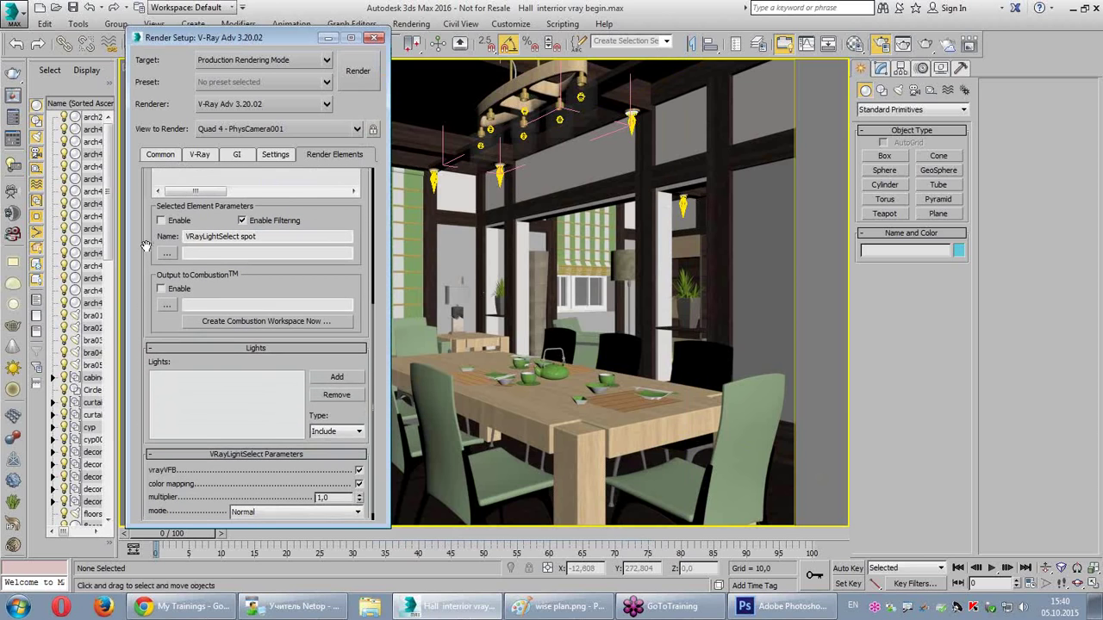
{"action": "left_click", "coordinate": [335, 379]}
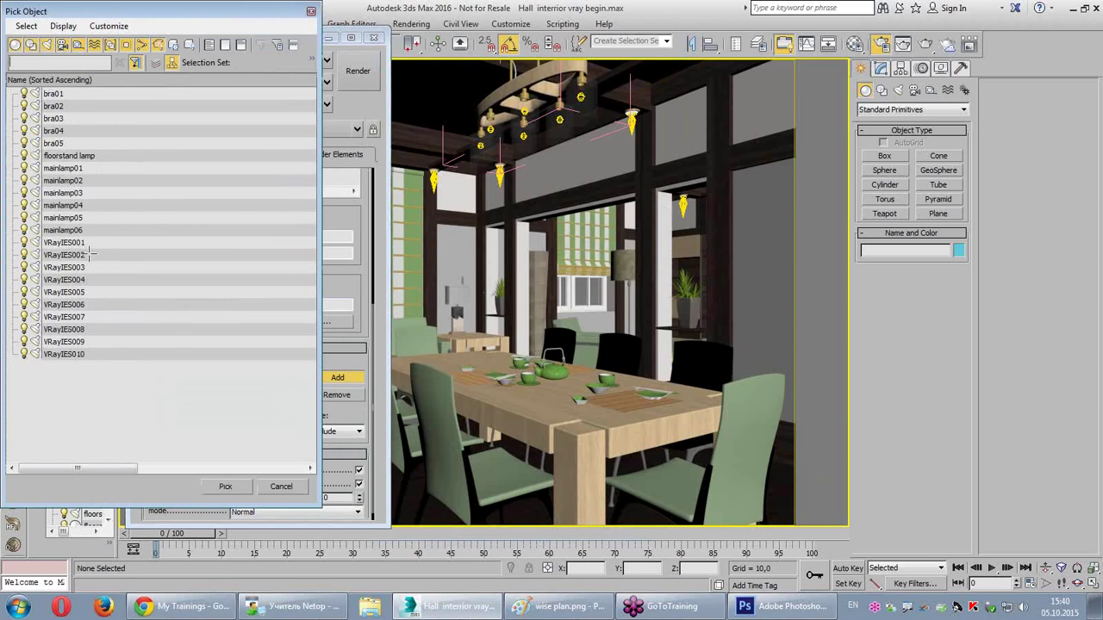
{"action": "left_click_drag", "start_coordinate": [82, 245], "coordinate": [78, 360]}
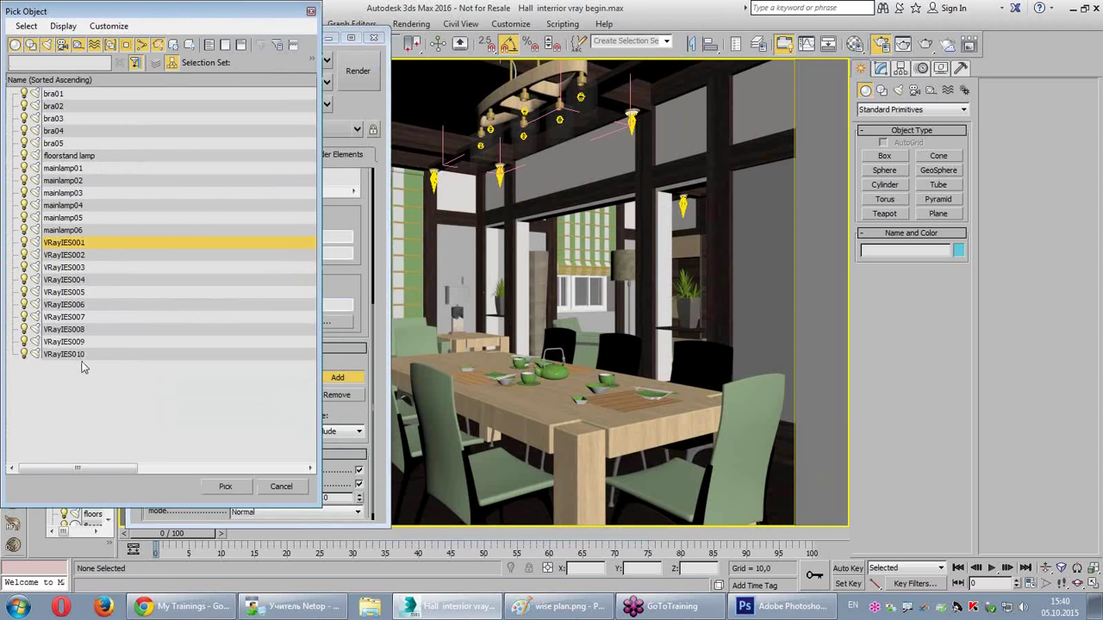
{"action": "left_click", "coordinate": [217, 484]}
{"action": "scroll", "coordinate": [168, 386], "scroll_direction": "up", "scroll_amount": 2}
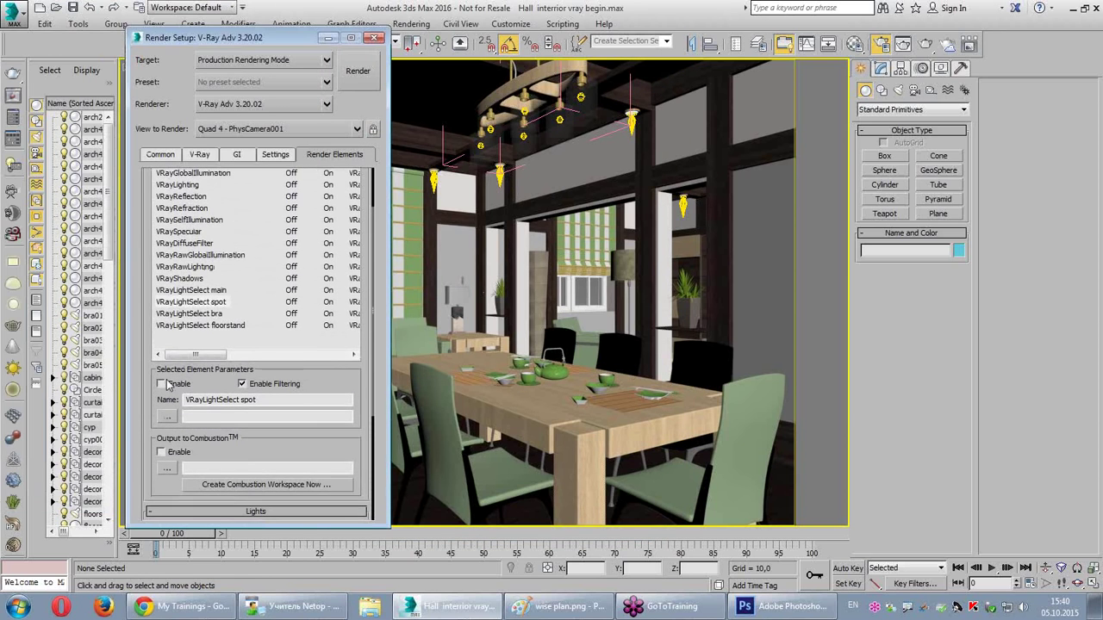
{"action": "scroll", "coordinate": [164, 396], "scroll_direction": "up", "scroll_amount": 1}
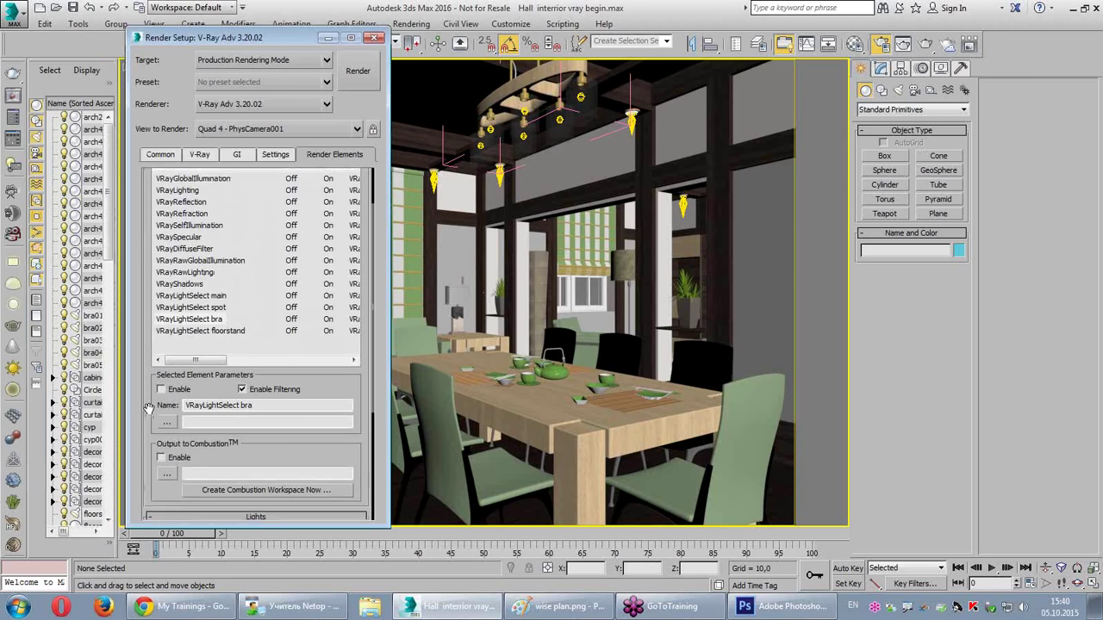
Step: Add lights bra01 through bra05 to the VRayLightSelect bra element
{"action": "scroll", "coordinate": [149, 408], "scroll_direction": "down", "scroll_amount": 3}
{"action": "left_click", "coordinate": [336, 366]}
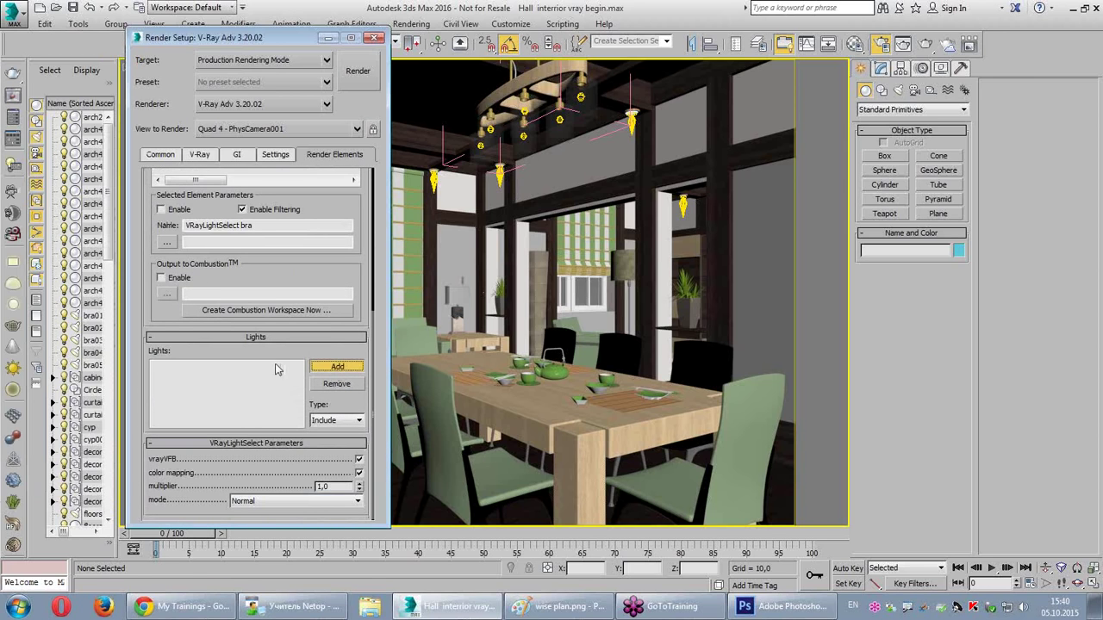
{"action": "left_click", "coordinate": [331, 369]}
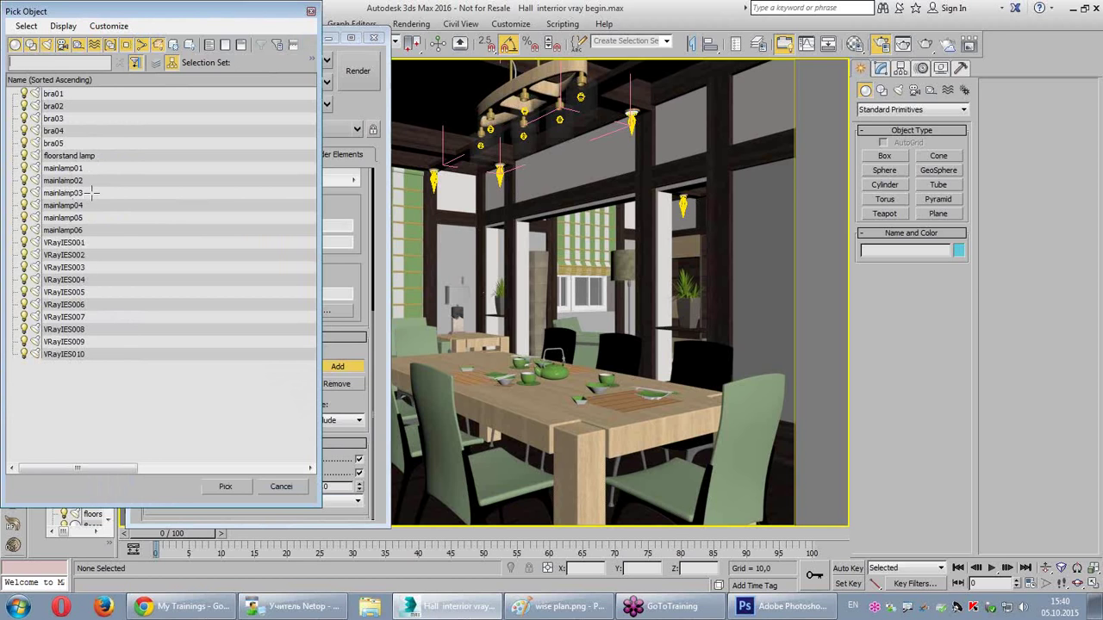
{"action": "left_click", "coordinate": [53, 97]}
{"action": "left_click", "coordinate": [60, 143], "text": "shift"}
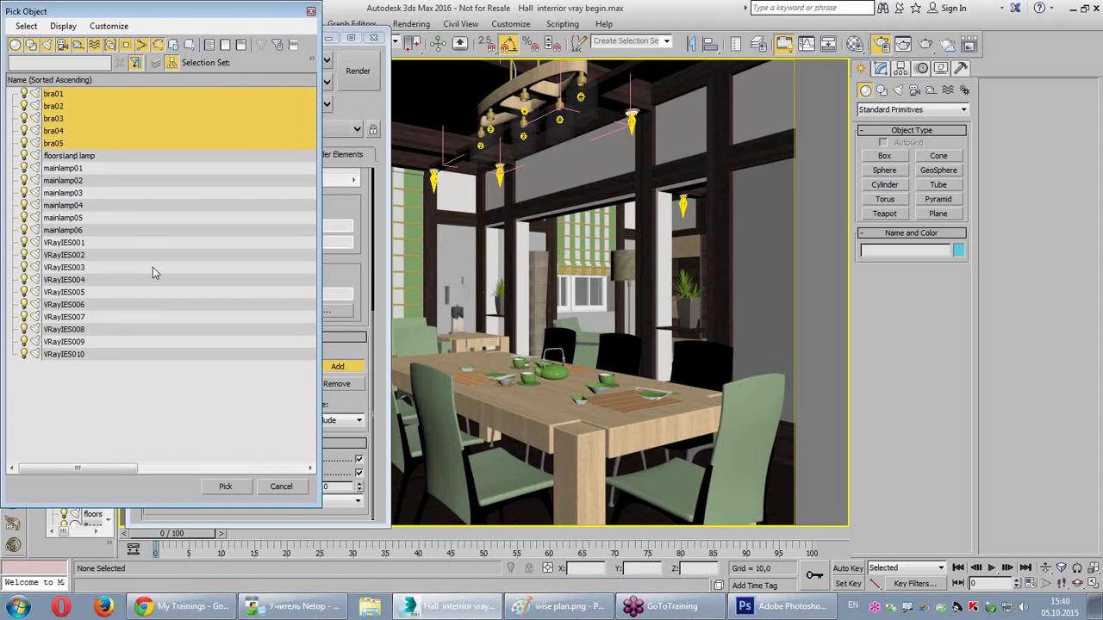
{"action": "left_click", "coordinate": [225, 487]}
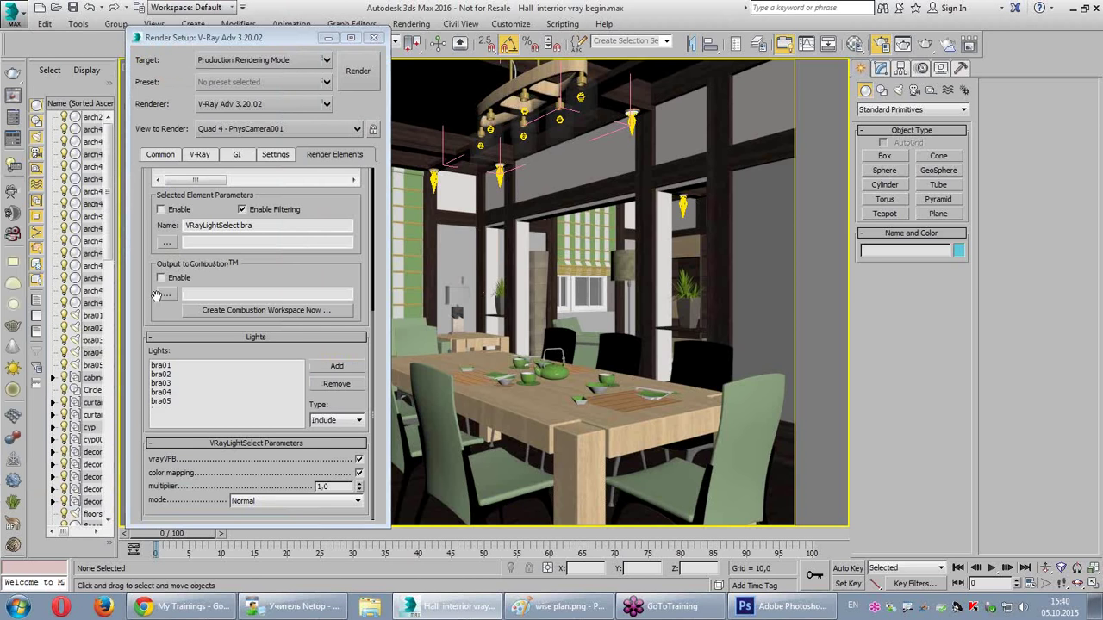
{"action": "scroll", "coordinate": [146, 259], "scroll_direction": "up", "scroll_amount": 5}
Step: Add the floorstand lamp to the VRayLightSelect floorstand element, then show the GI tab
{"action": "left_click", "coordinate": [211, 332]}
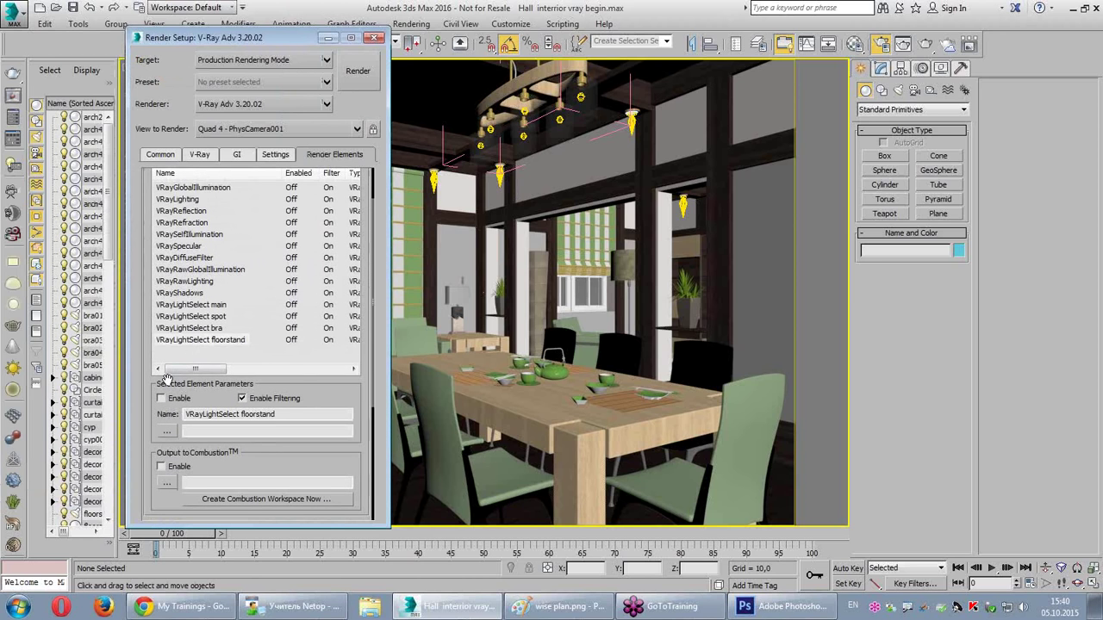
{"action": "left_click_drag", "start_coordinate": [155, 434], "coordinate": [175, 192]}
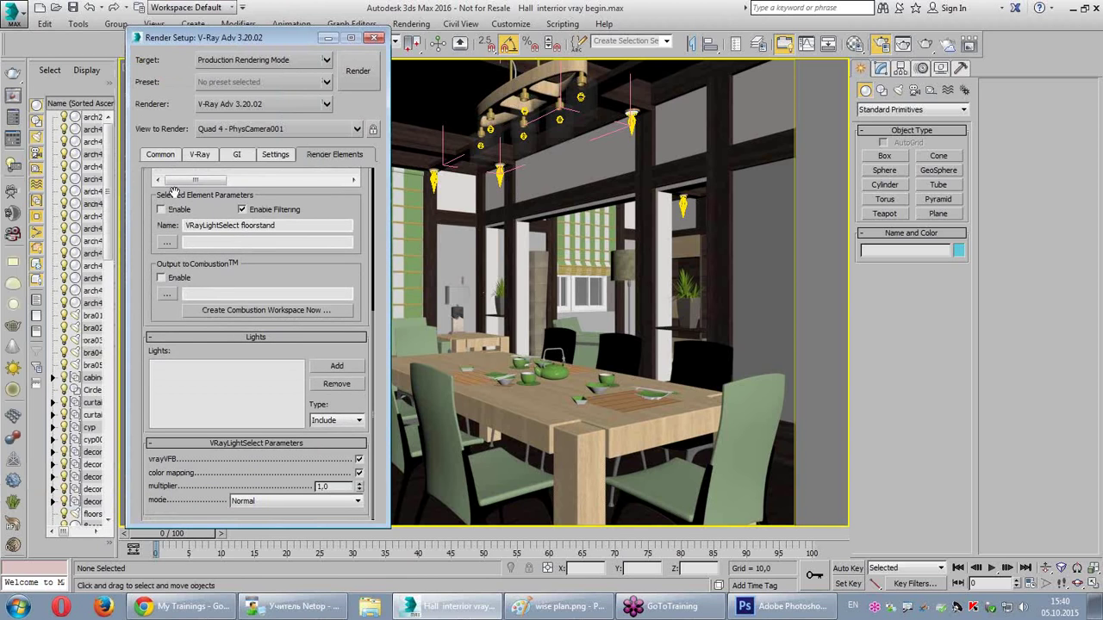
{"action": "left_click", "coordinate": [355, 370]}
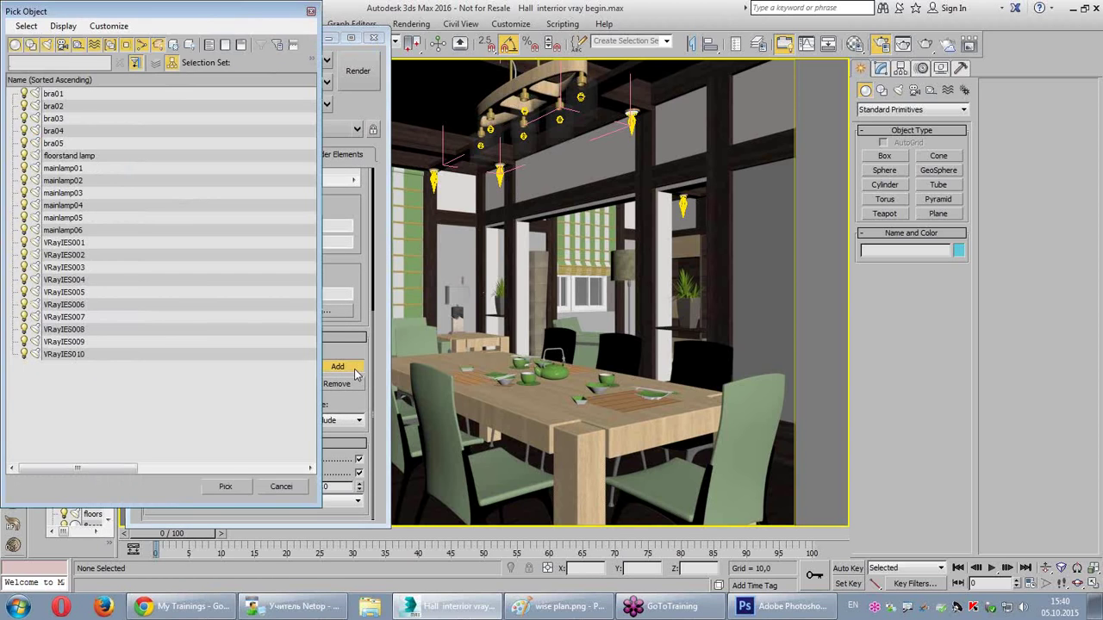
{"action": "left_click_drag", "start_coordinate": [233, 13], "coordinate": [587, 39]}
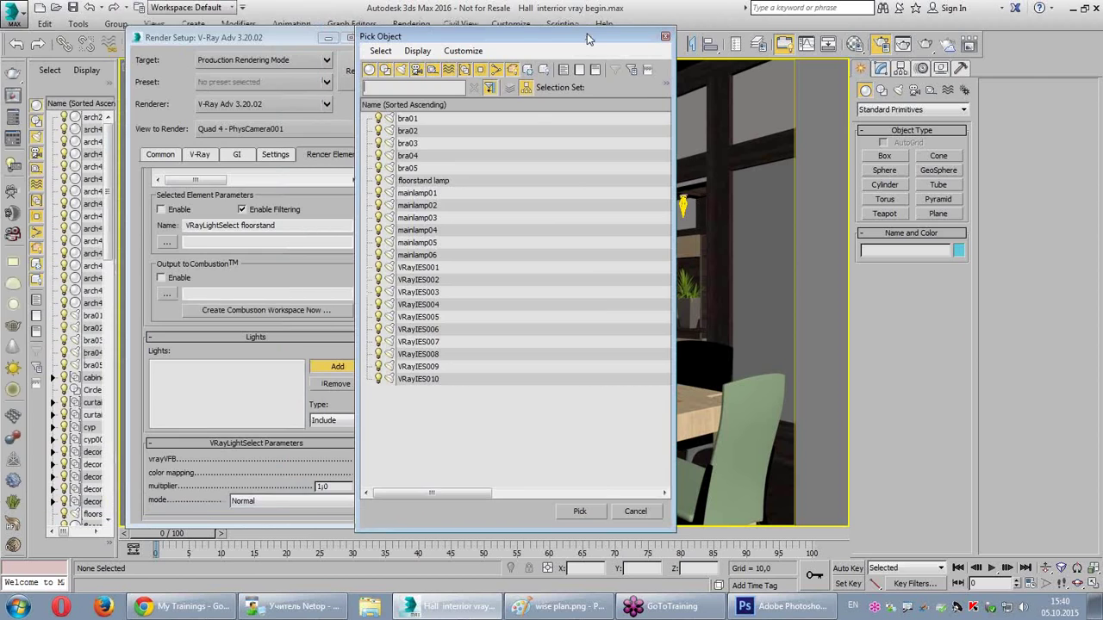
{"action": "left_click", "coordinate": [427, 182]}
{"action": "double_click", "coordinate": [427, 182]}
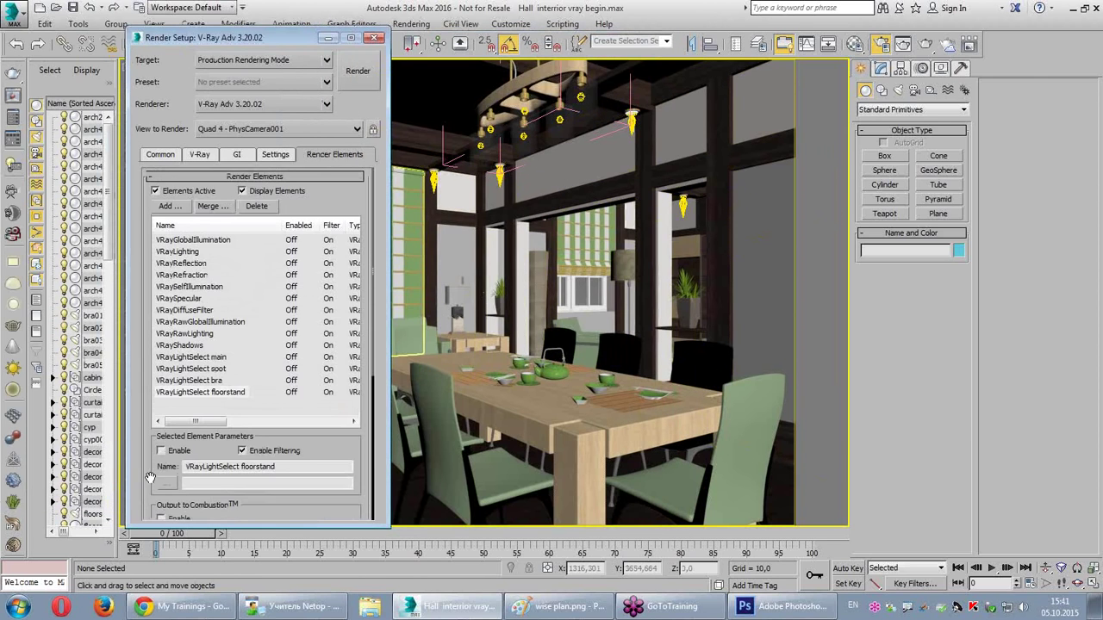
{"action": "left_click_drag", "start_coordinate": [143, 198], "coordinate": [152, 477]}
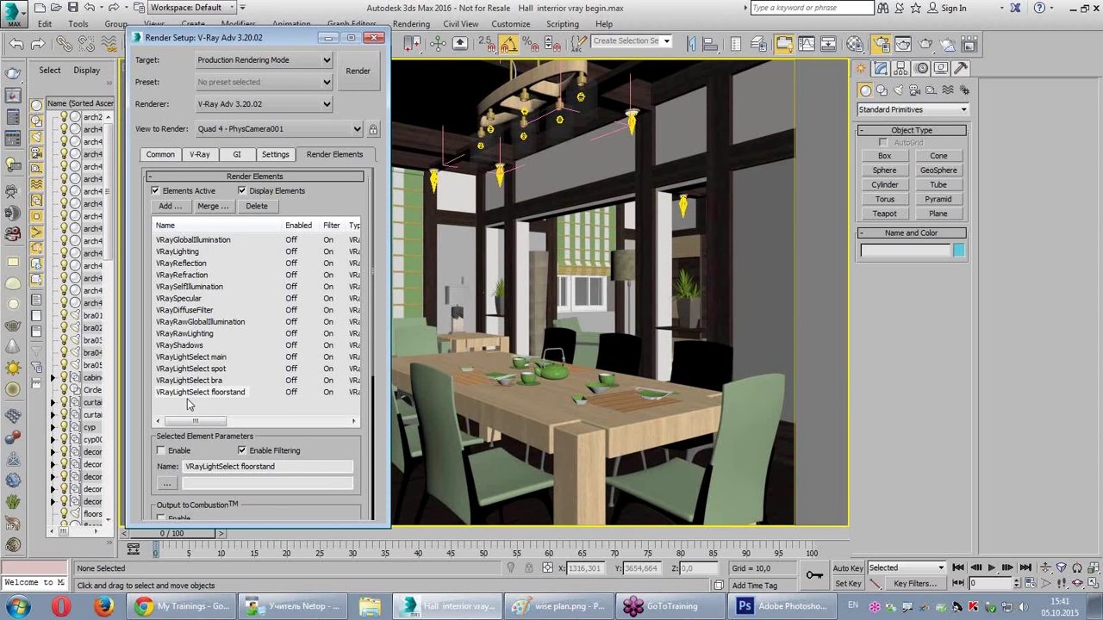
{"action": "scroll", "coordinate": [156, 420], "scroll_direction": "down", "scroll_amount": 1}
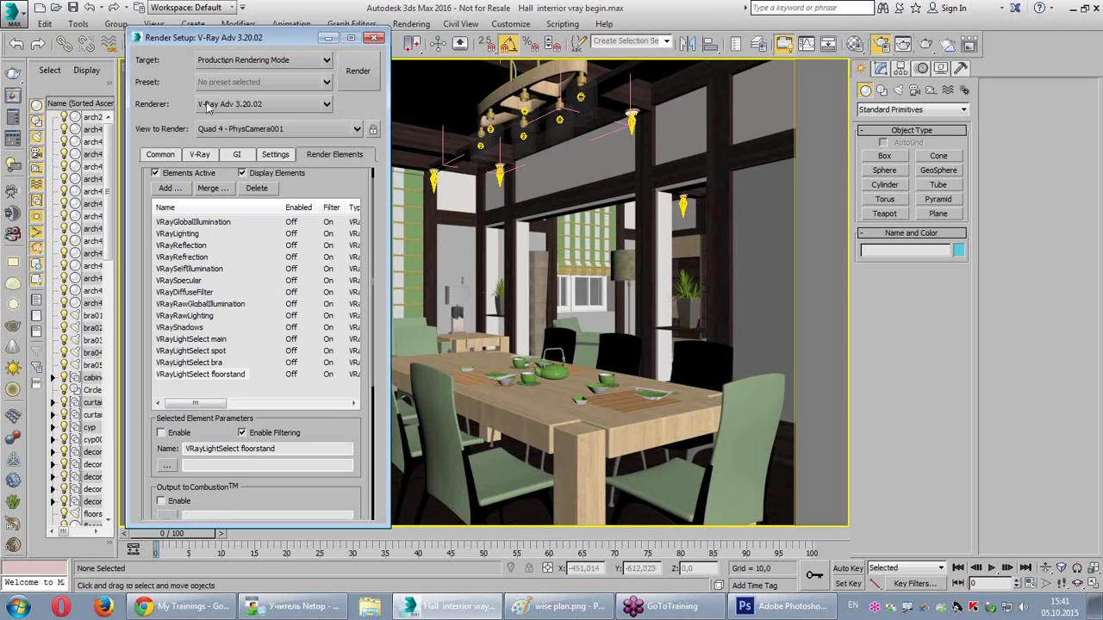
{"action": "left_click", "coordinate": [247, 157]}
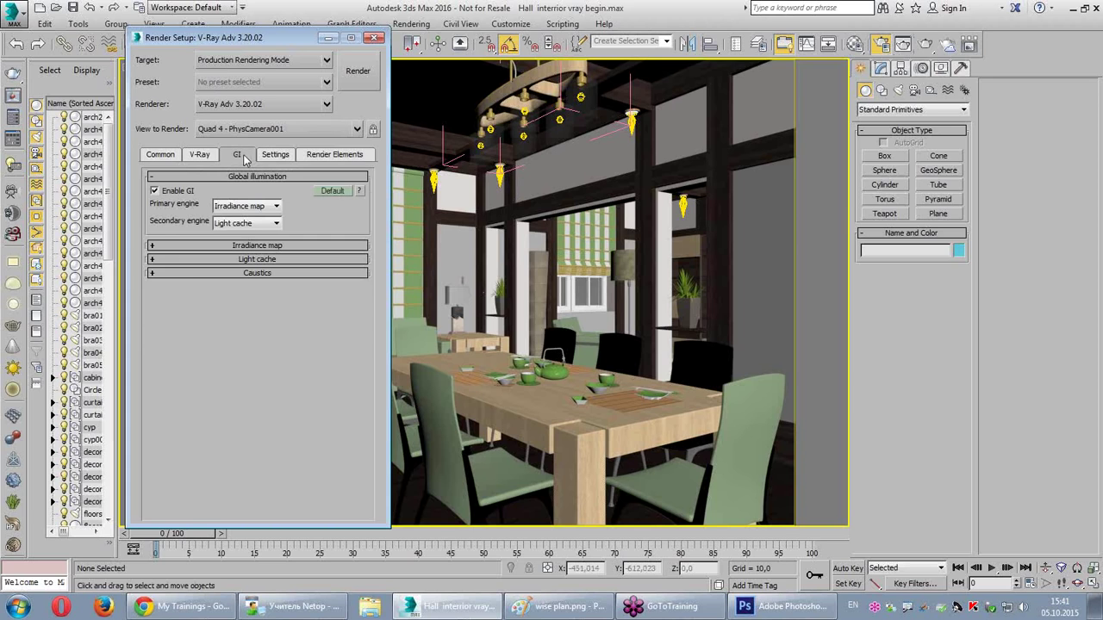
Step: In the Advanced GI options, toggle Amb. occlusion and leave it unchecked
{"action": "left_click", "coordinate": [334, 190]}
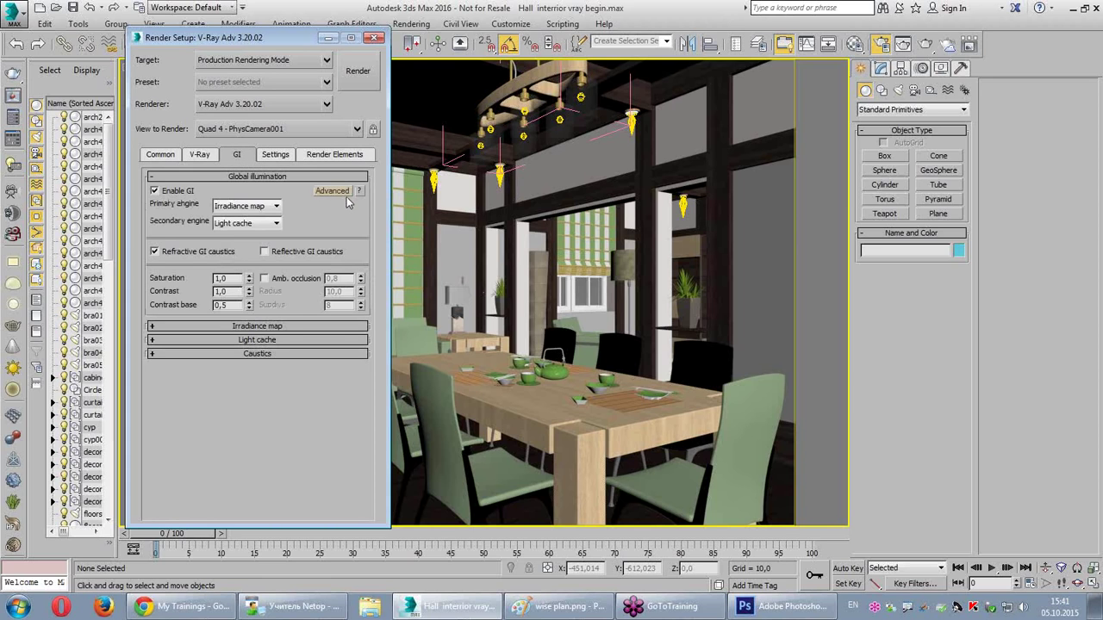
{"action": "left_click", "coordinate": [291, 279]}
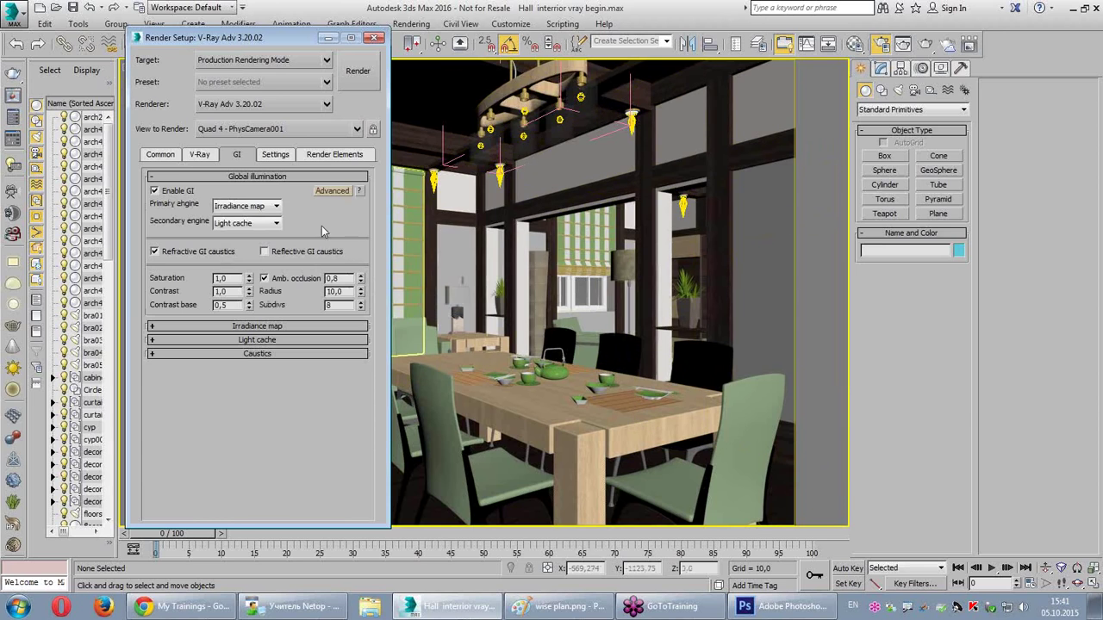
{"action": "left_click", "coordinate": [293, 280]}
{"action": "left_click", "coordinate": [294, 280]}
{"action": "left_click", "coordinate": [295, 285]}
Step: Add a VRayExtraTex element to the Render Elements list
{"action": "left_click", "coordinate": [327, 155]}
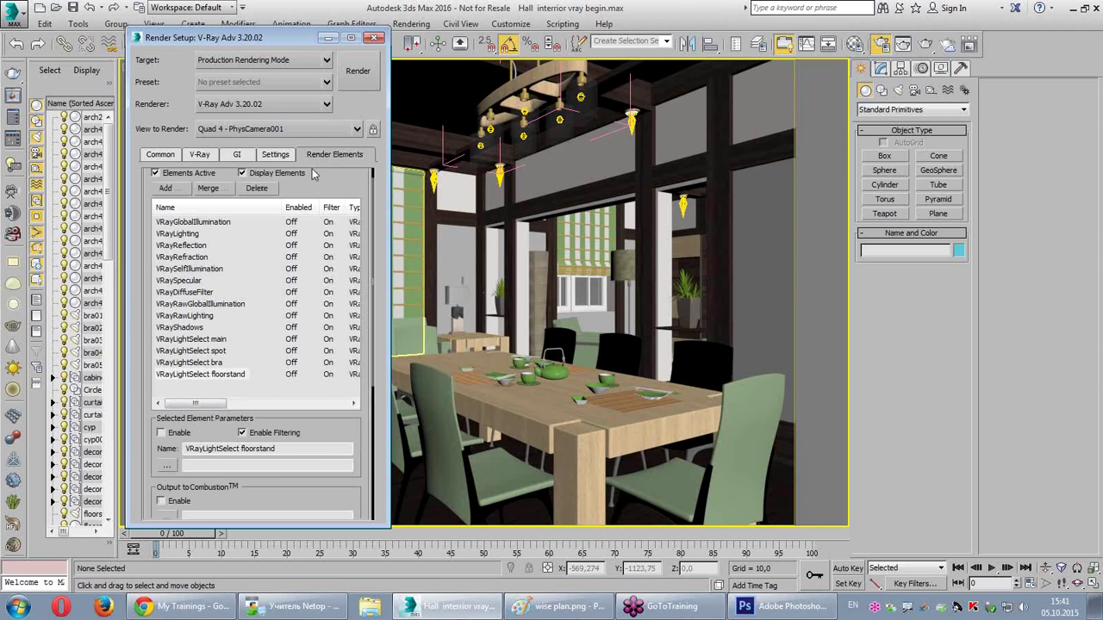
{"action": "left_click", "coordinate": [170, 188]}
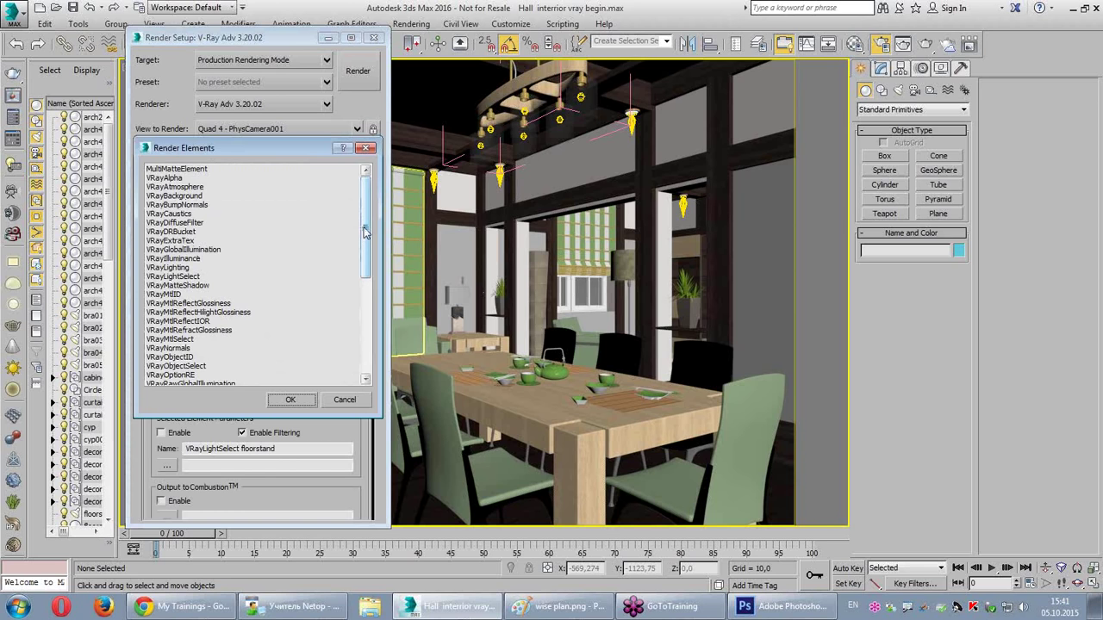
{"action": "double_click", "coordinate": [194, 233]}
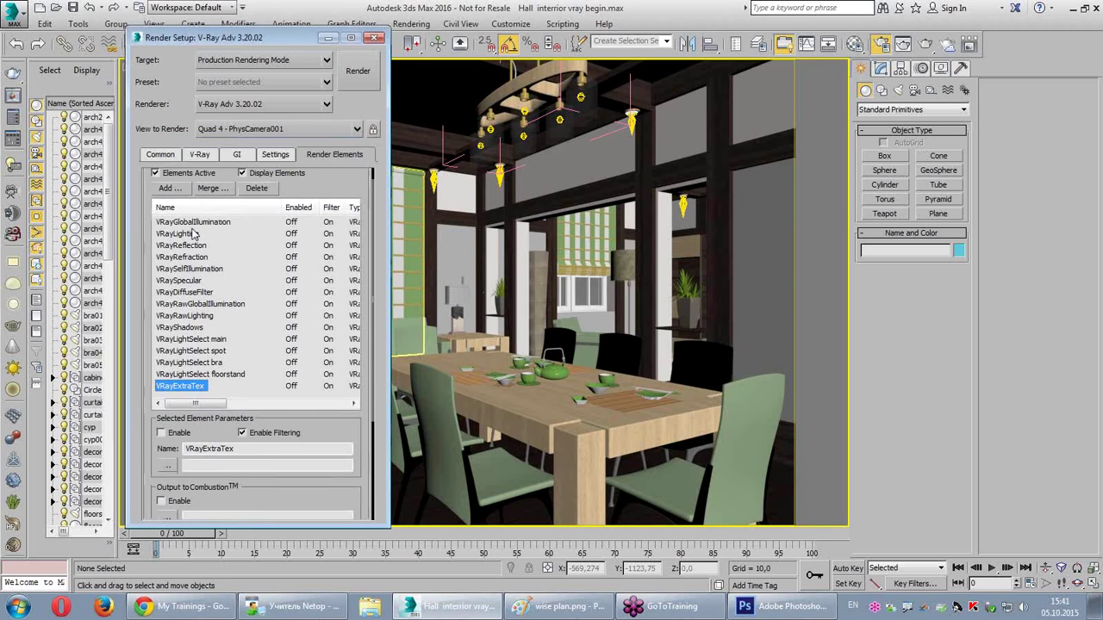
{"action": "scroll", "coordinate": [297, 431], "scroll_direction": "down", "scroll_amount": 3}
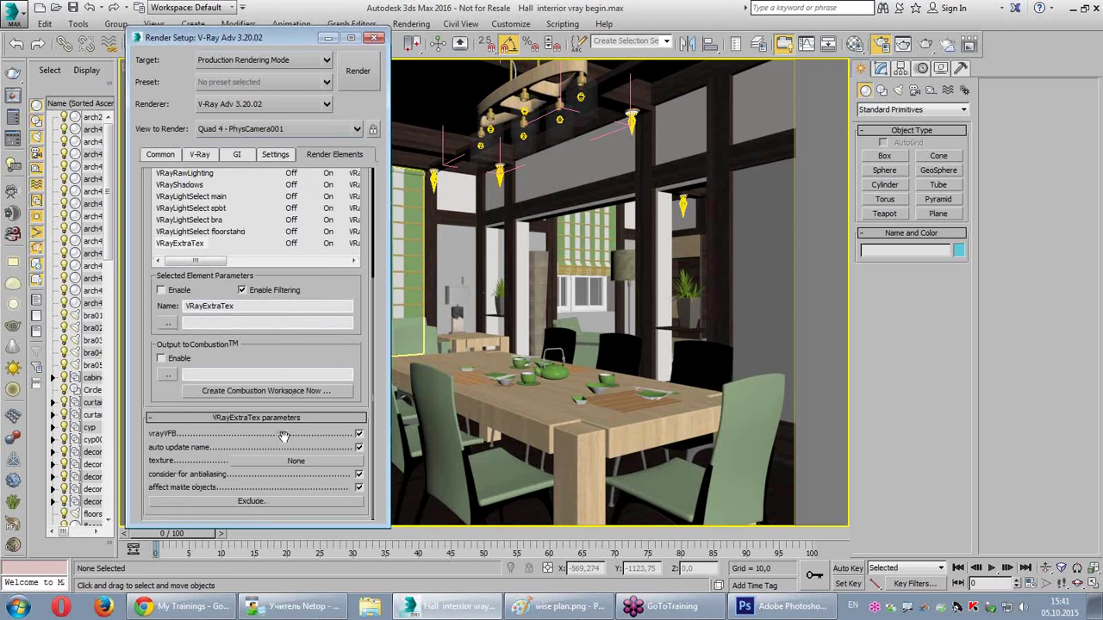
Step: Assign a new VRayDirt map from the V-Ray maps group as the element's texture
{"action": "left_click", "coordinate": [266, 465]}
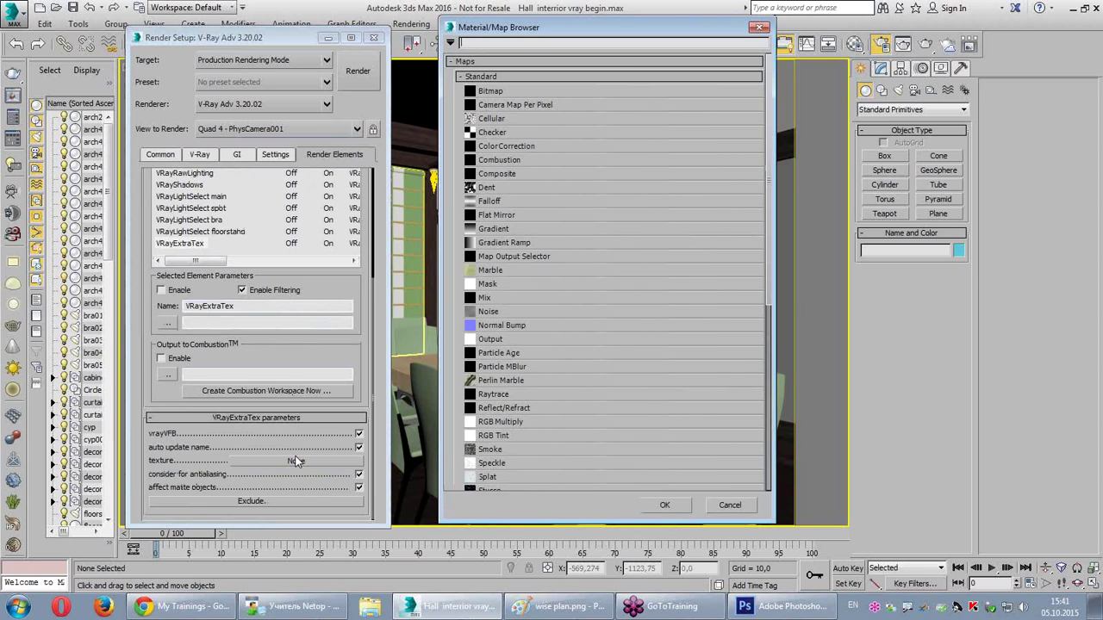
{"action": "left_click", "coordinate": [480, 76]}
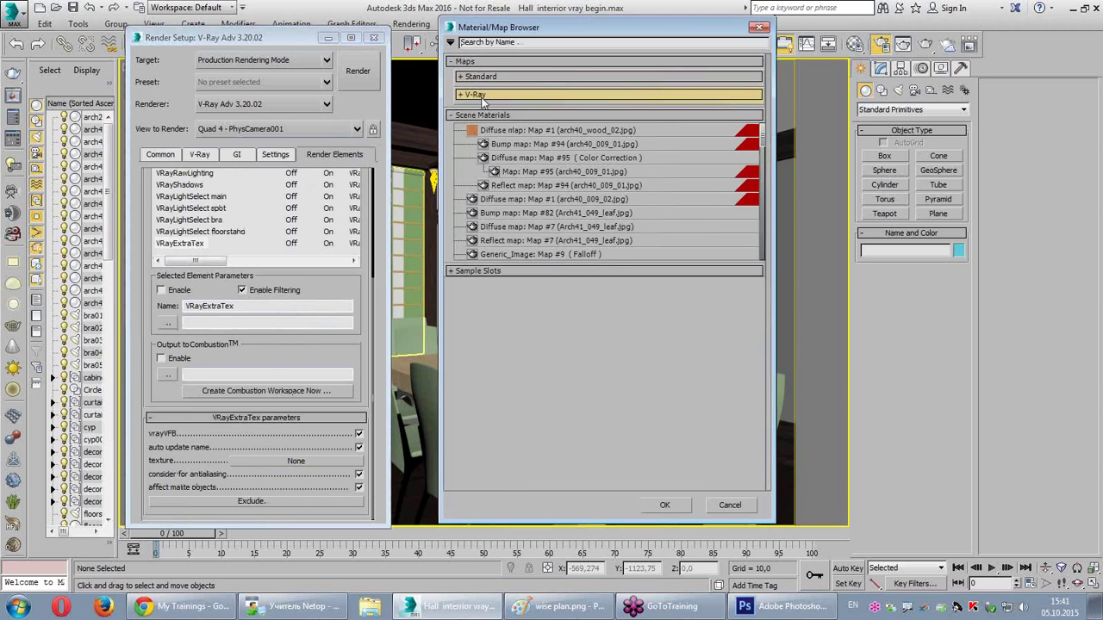
{"action": "left_click", "coordinate": [475, 94]}
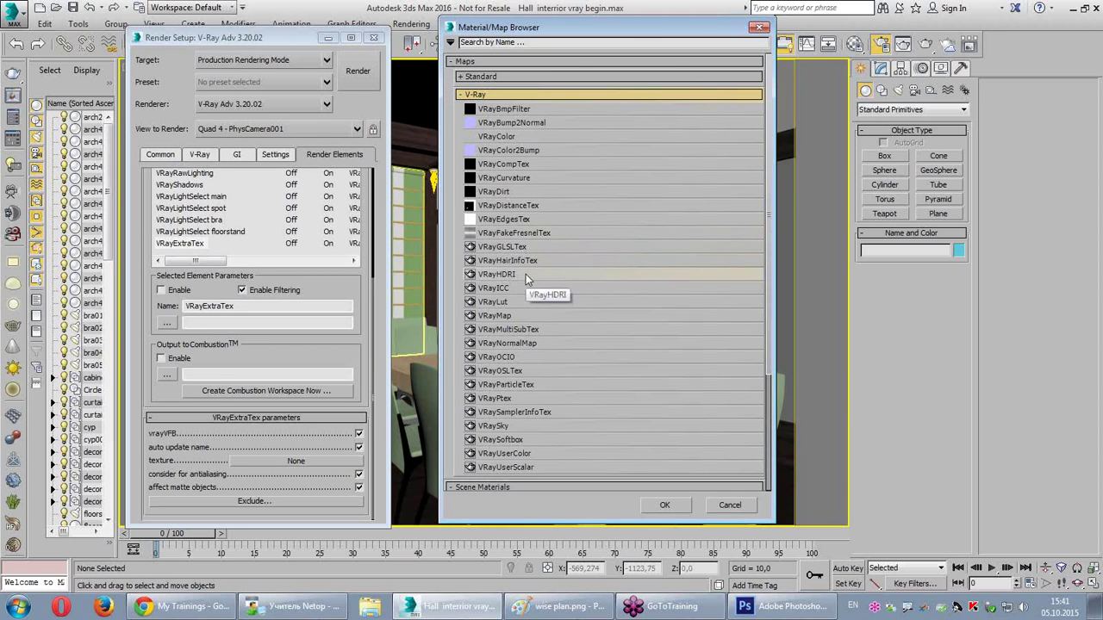
{"action": "double_click", "coordinate": [494, 194]}
Step: Bring the VRayDirt map (Map #96) into the Material Editor as an instance
{"action": "left_click", "coordinate": [855, 43]}
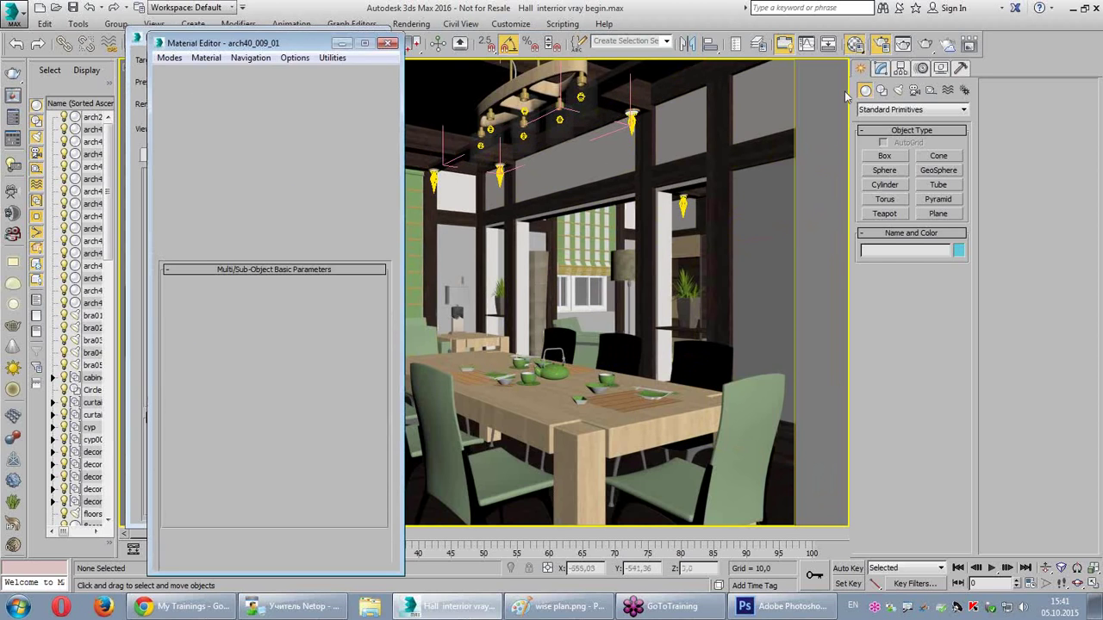
{"action": "left_click_drag", "start_coordinate": [319, 43], "coordinate": [753, 69]}
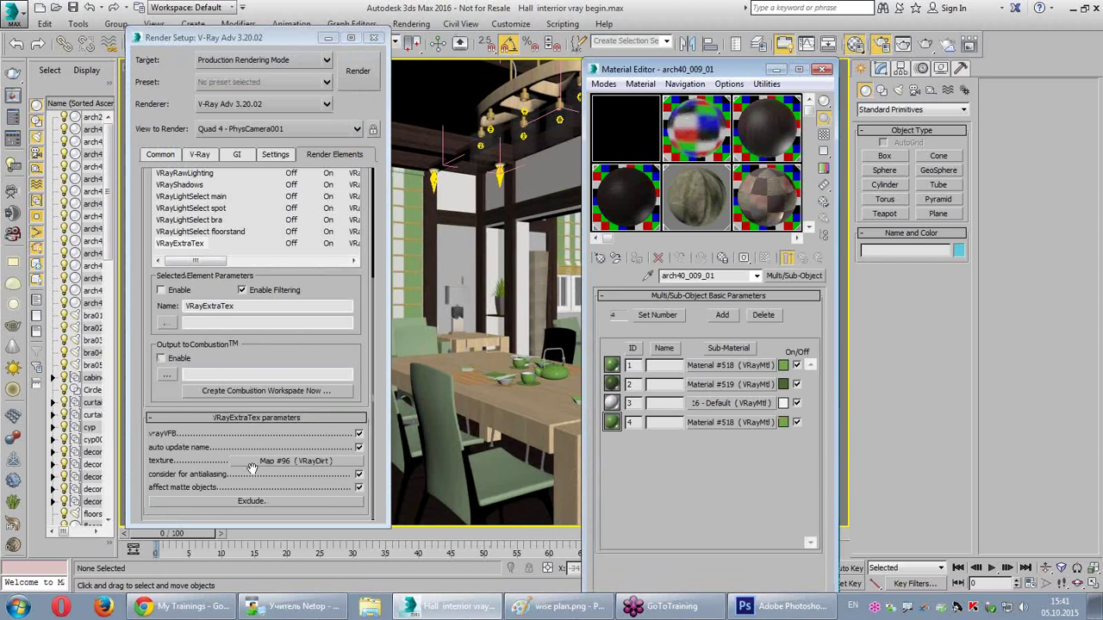
{"action": "left_click_drag", "start_coordinate": [287, 468], "coordinate": [615, 161]}
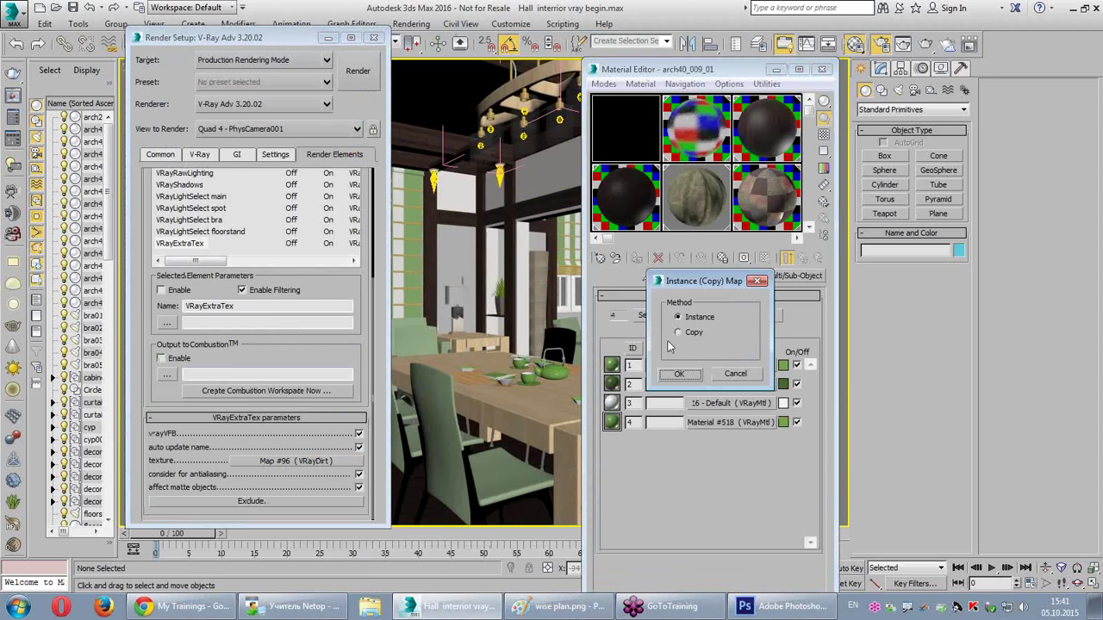
{"action": "left_click", "coordinate": [680, 371]}
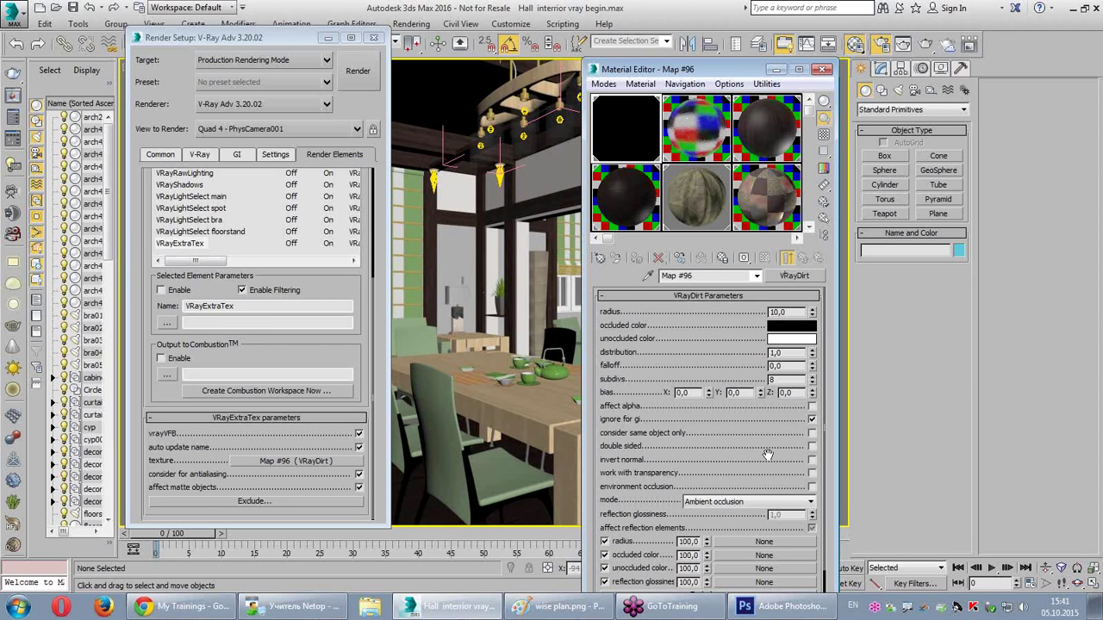
{"action": "left_click", "coordinate": [574, 391]}
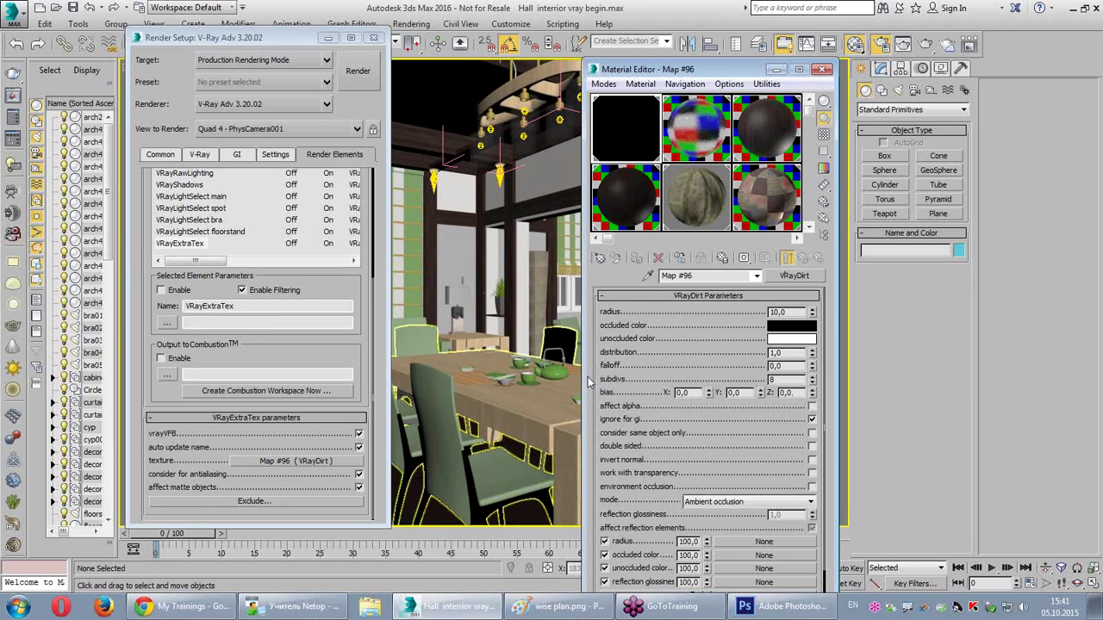
Step: Set the VRayDirt radius to 30, close the Material Editor and reselect the VRayExtraTex element
{"action": "double_click", "coordinate": [779, 313]}
{"action": "type", "text": "30"}
{"action": "key", "text": "Return"}
{"action": "double_click", "coordinate": [773, 379]}
{"action": "left_click", "coordinate": [823, 68]}
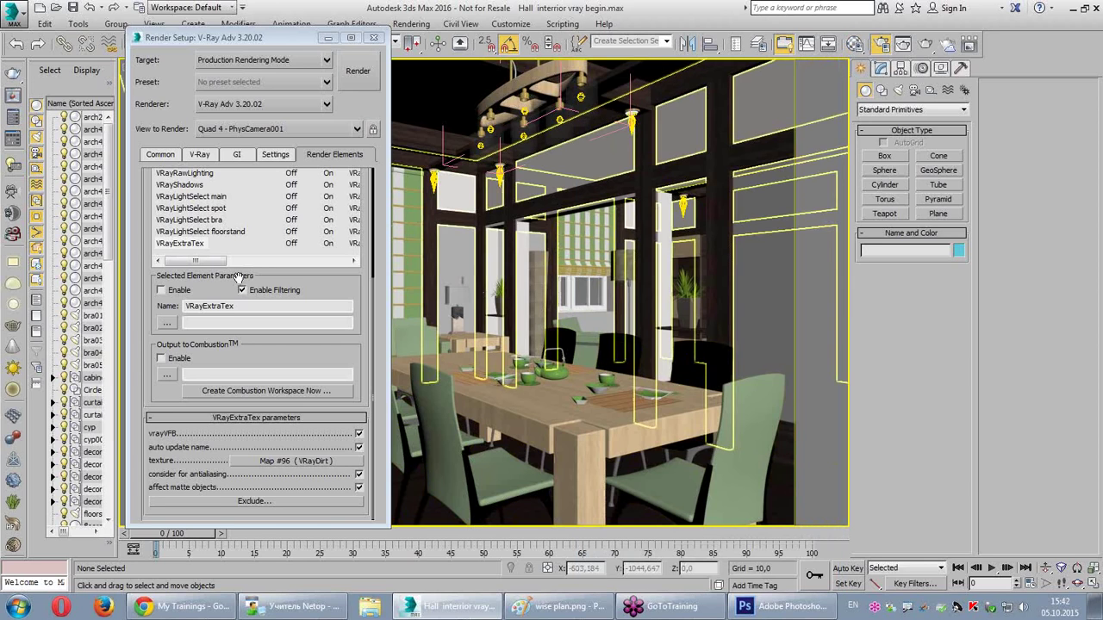
{"action": "left_click", "coordinate": [195, 247]}
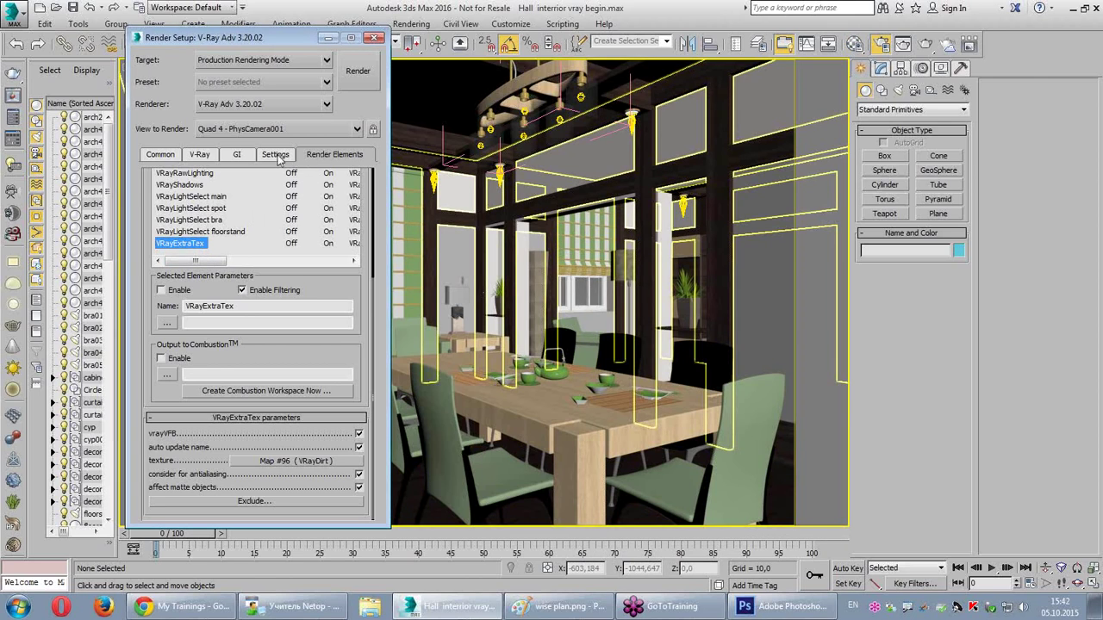
Step: Browse the available element types and add VRayRenderID as the sixteenth render element
{"action": "left_click_drag", "start_coordinate": [156, 281], "coordinate": [160, 429]}
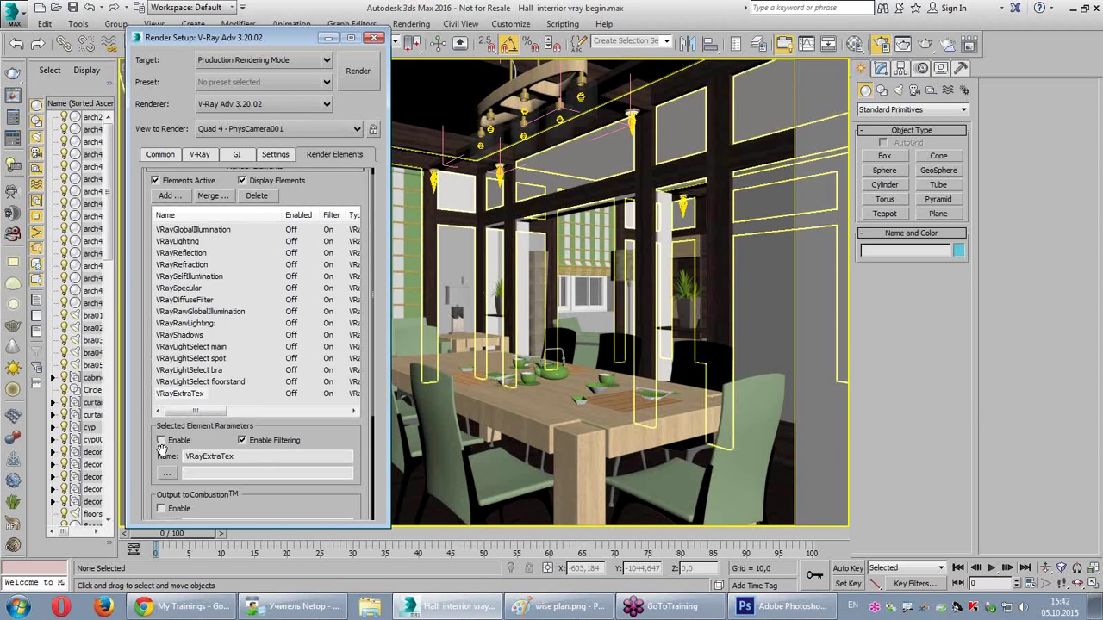
{"action": "left_click", "coordinate": [170, 195]}
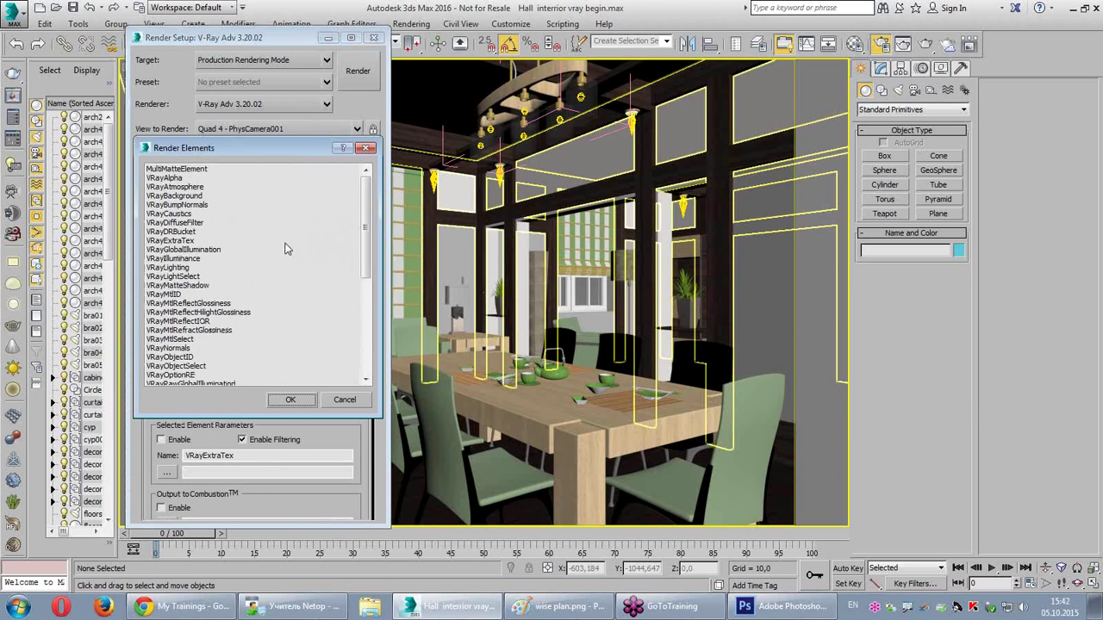
{"action": "left_click", "coordinate": [203, 331]}
{"action": "scroll", "coordinate": [204, 332], "scroll_direction": "down", "scroll_amount": 1}
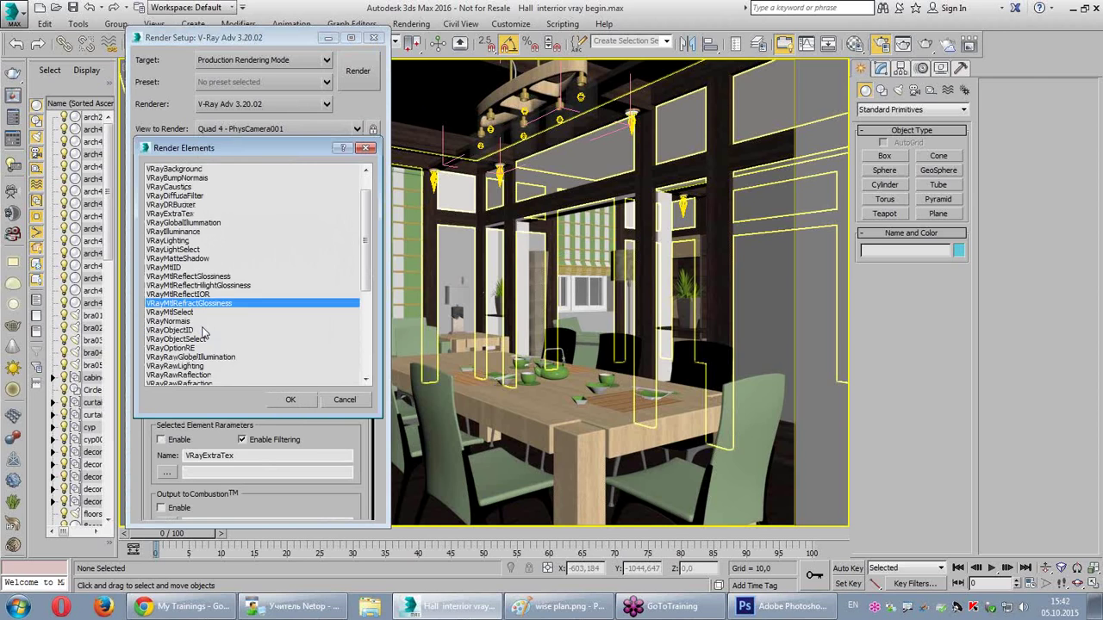
{"action": "scroll", "coordinate": [204, 332], "scroll_direction": "down", "scroll_amount": 2}
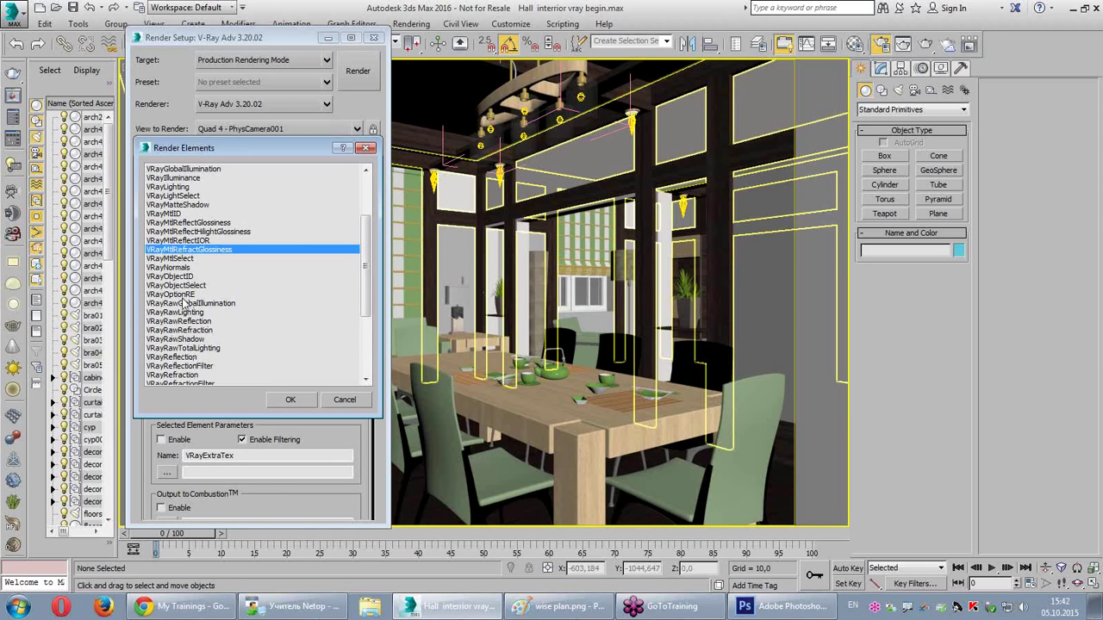
{"action": "left_click", "coordinate": [192, 323]}
{"action": "scroll", "coordinate": [191, 332], "scroll_direction": "down", "scroll_amount": 1}
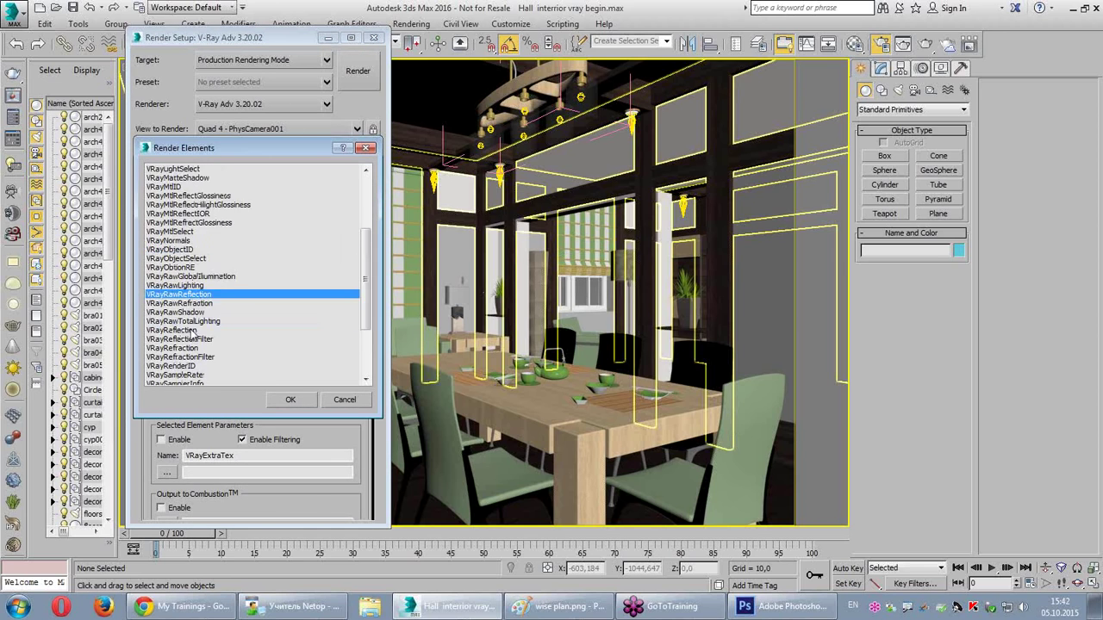
{"action": "scroll", "coordinate": [191, 333], "scroll_direction": "down", "scroll_amount": 2}
{"action": "left_click", "coordinate": [185, 306]}
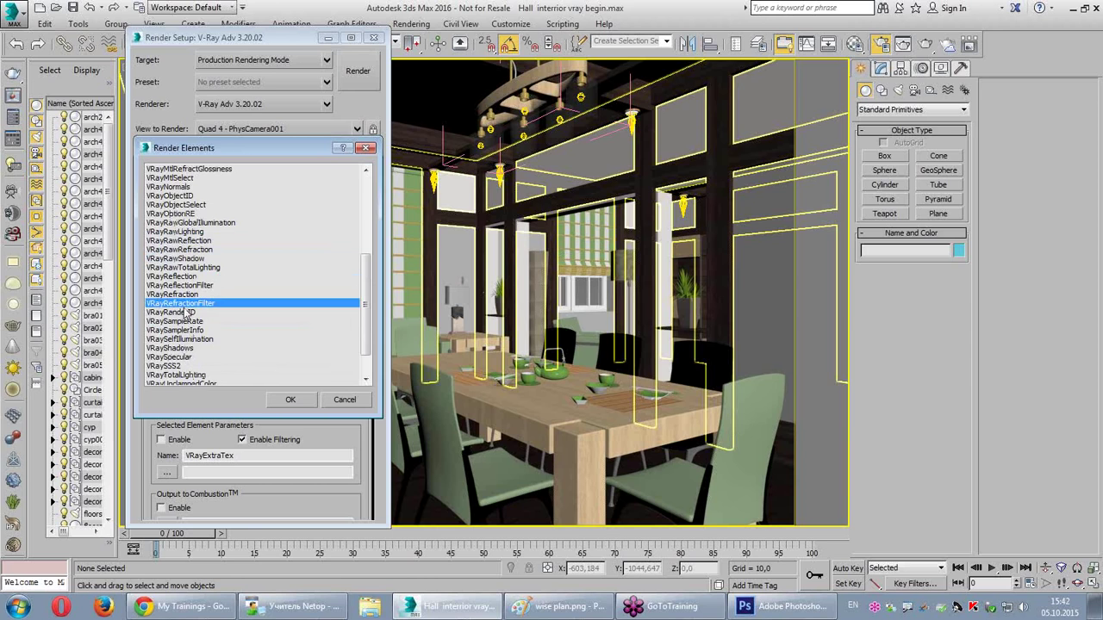
{"action": "left_click", "coordinate": [183, 314]}
{"action": "double_click", "coordinate": [183, 313]}
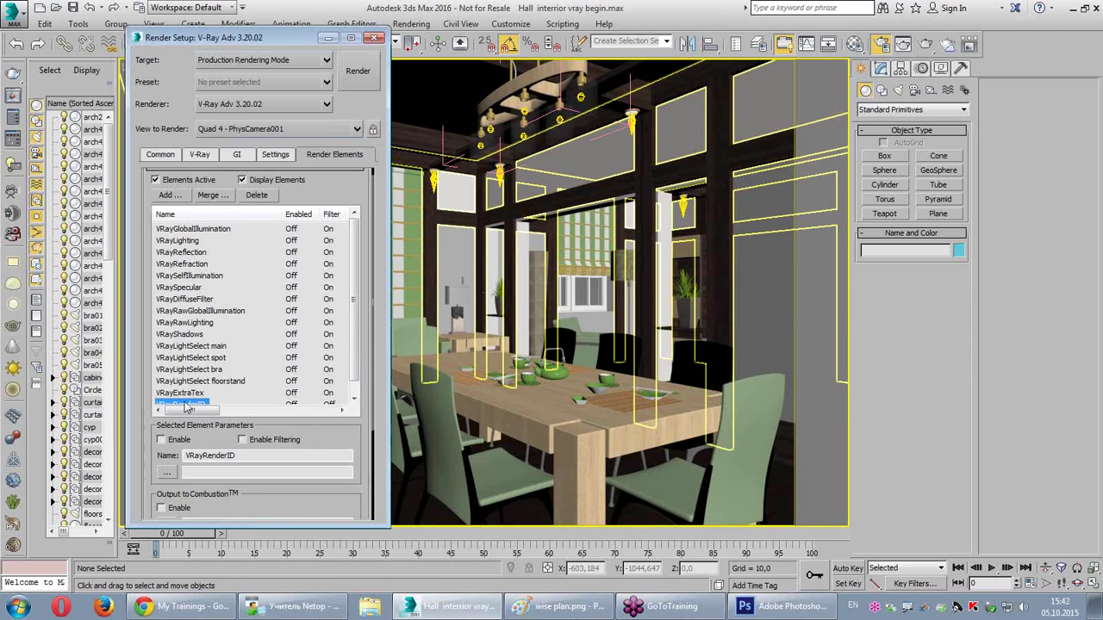
{"action": "scroll", "coordinate": [207, 380], "scroll_direction": "down", "scroll_amount": 1}
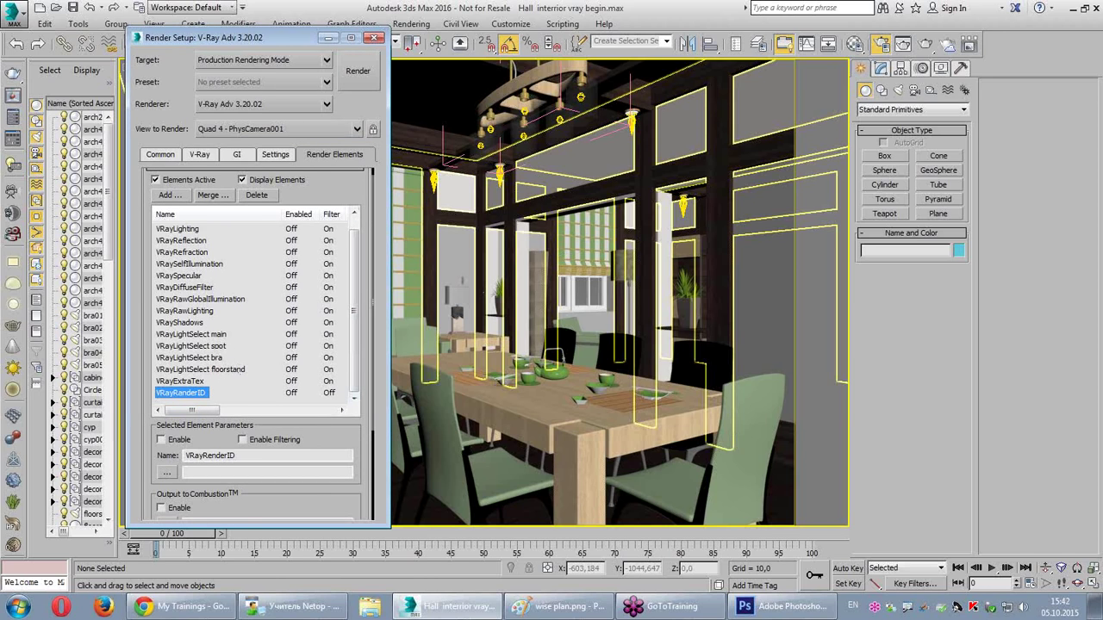
{"action": "left_click_drag", "start_coordinate": [167, 381], "coordinate": [217, 383]}
Step: Save a render preset named 'render elements' containing only the Render Elements category
{"action": "left_click", "coordinate": [269, 84]}
{"action": "left_click", "coordinate": [215, 273]}
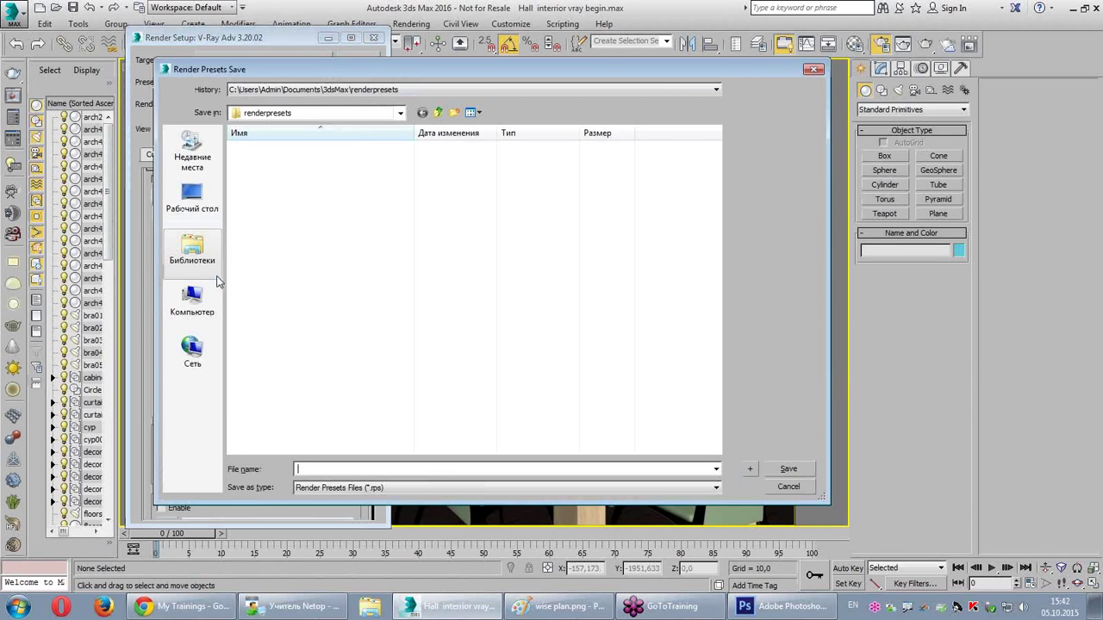
{"action": "type", "text": "werf34"}
{"action": "left_click_drag", "start_coordinate": [335, 468], "coordinate": [220, 483]}
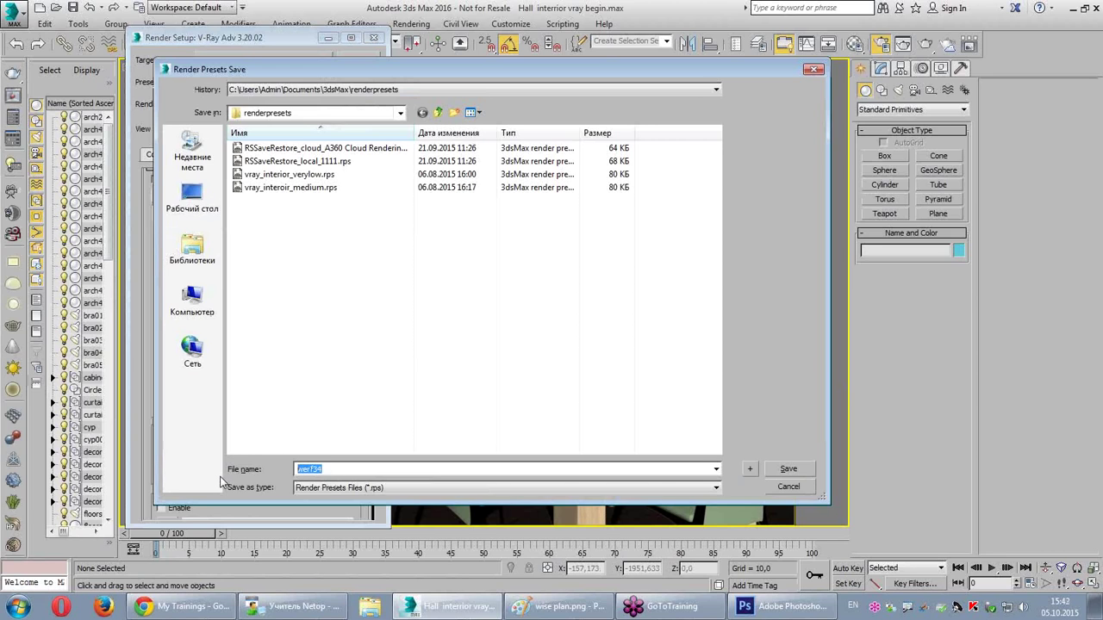
{"action": "type", "text": "re"}
{"action": "type", "text": "nder el"}
{"action": "type", "text": "ements"}
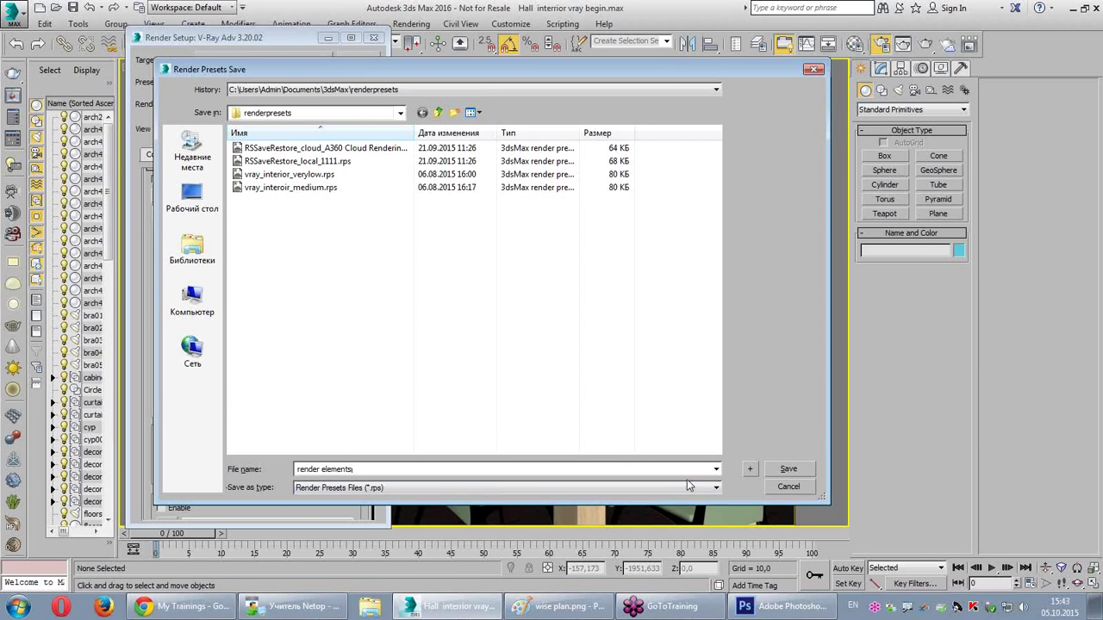
{"action": "left_click", "coordinate": [789, 471]}
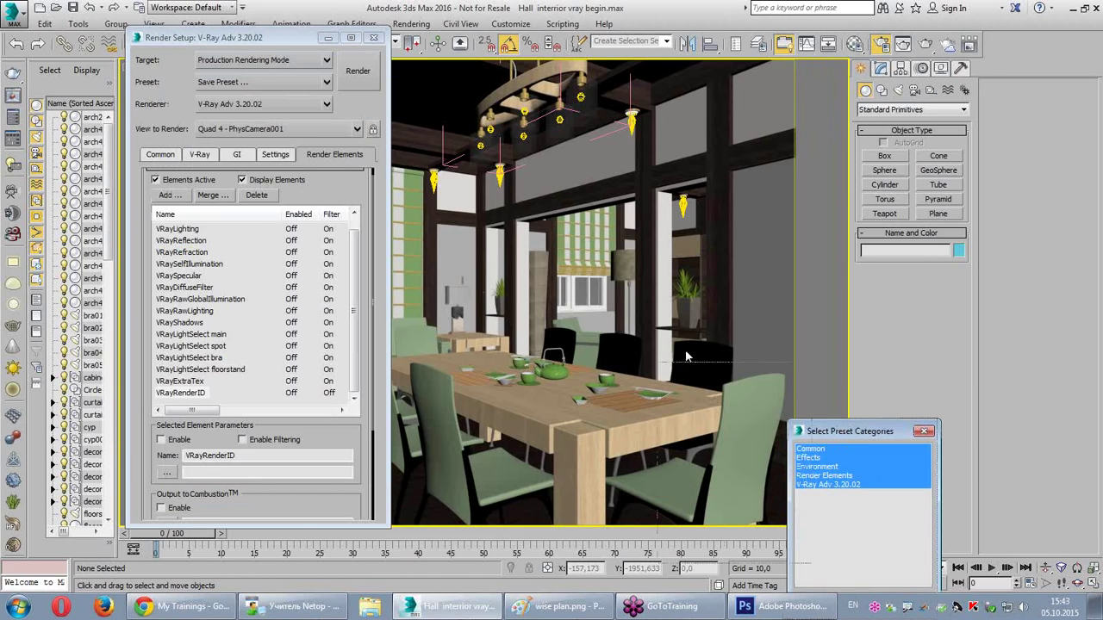
{"action": "left_click", "coordinate": [370, 182]}
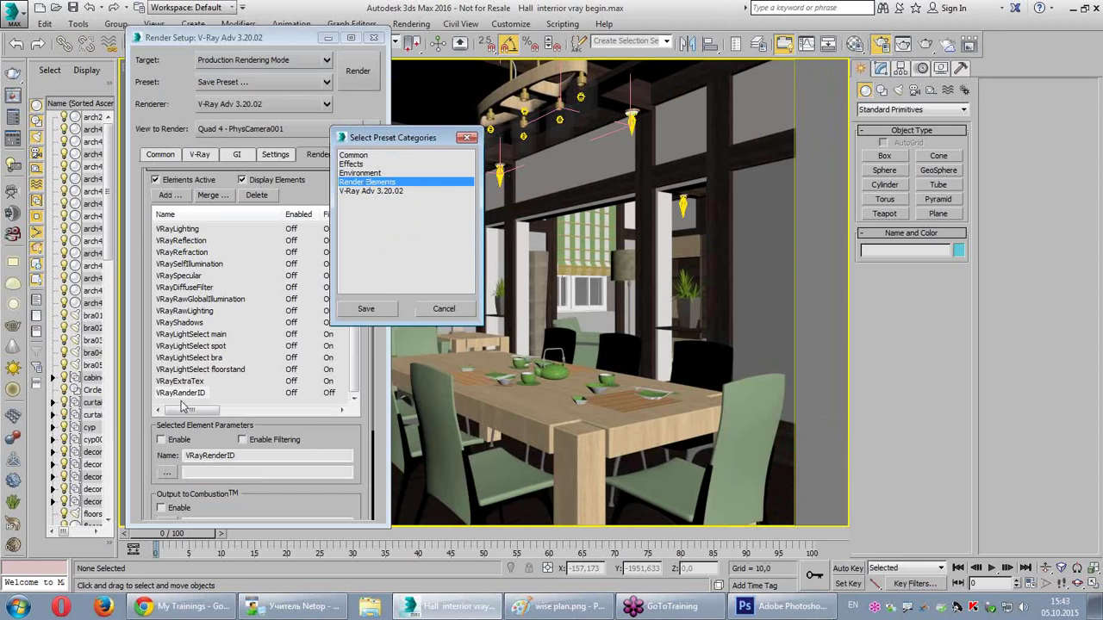
{"action": "left_click", "coordinate": [350, 315]}
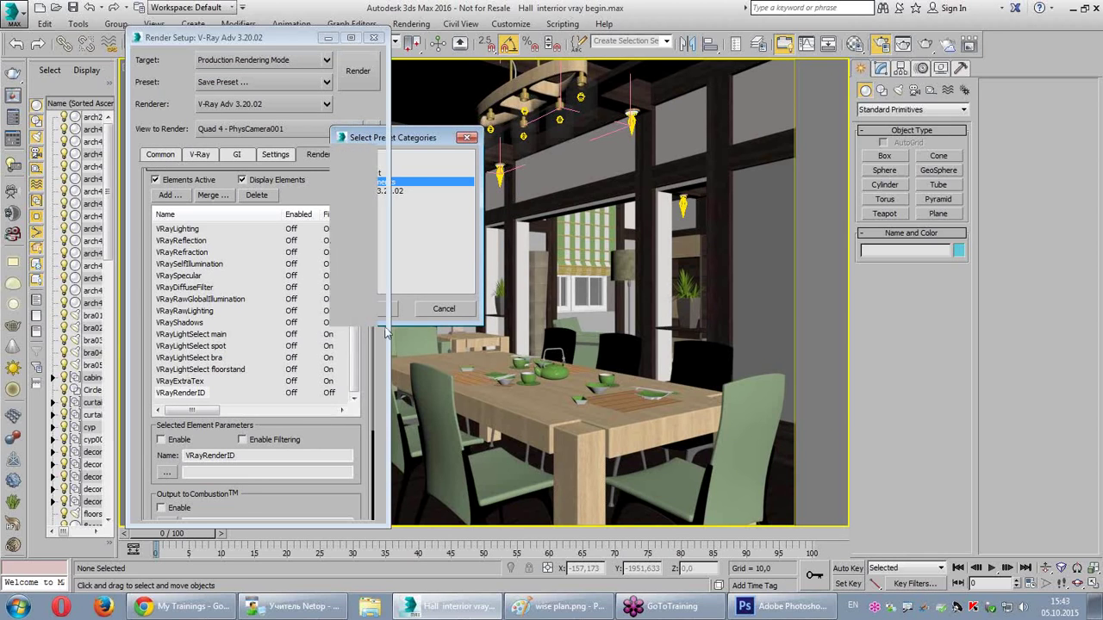
Step: Load the 'render elements' preset, confirm VRayExtraTex_Map #96 is listed, and show the Common tab
{"action": "left_click", "coordinate": [218, 84]}
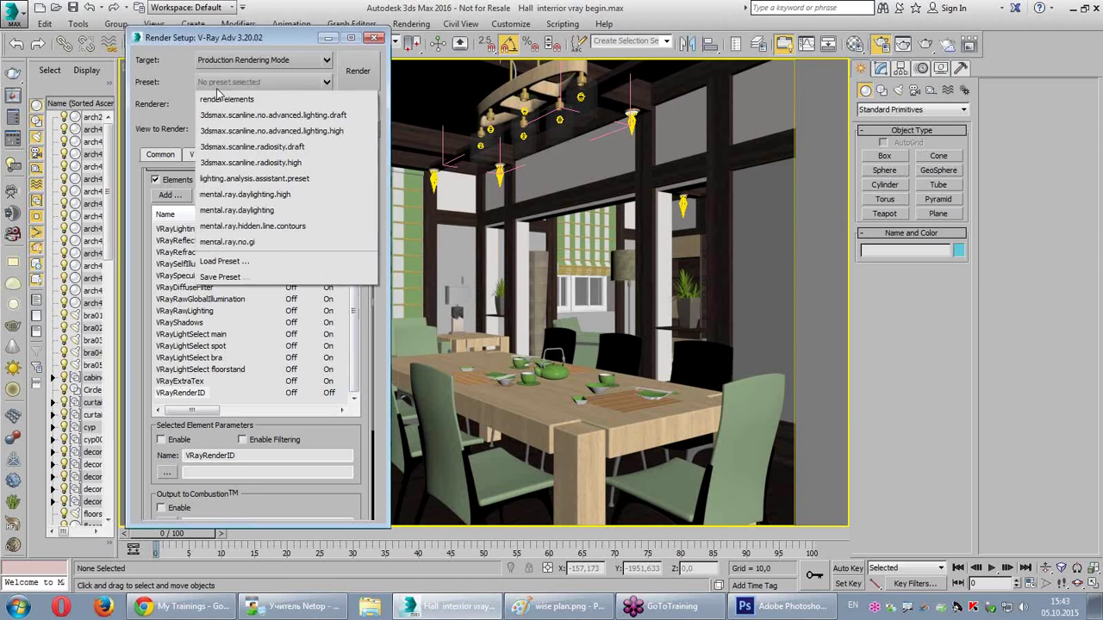
{"action": "left_click", "coordinate": [225, 100]}
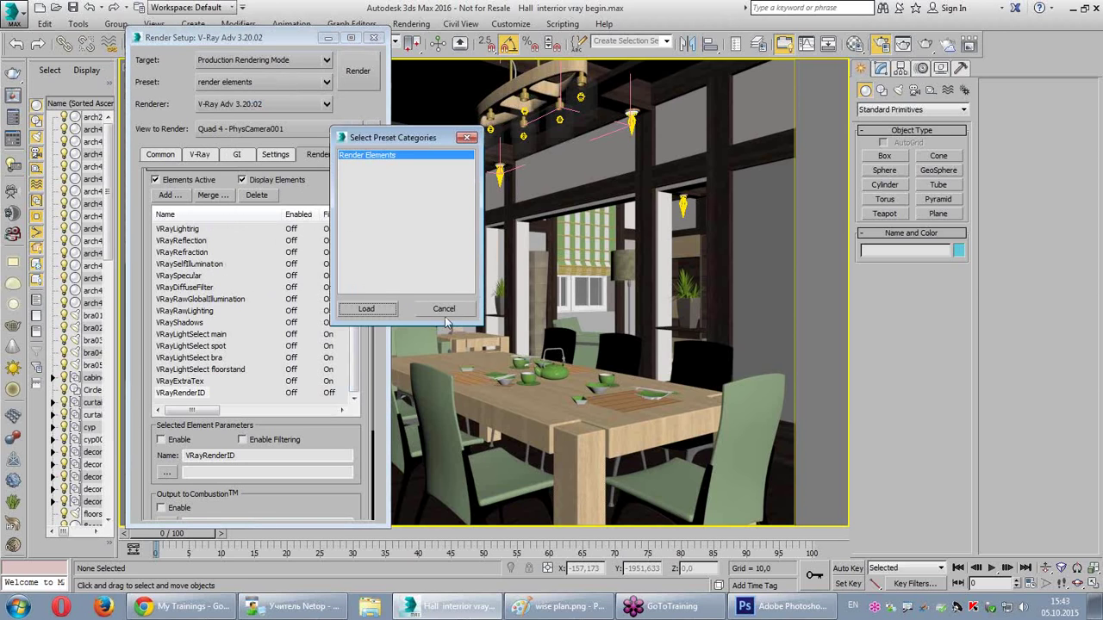
{"action": "left_click", "coordinate": [383, 314]}
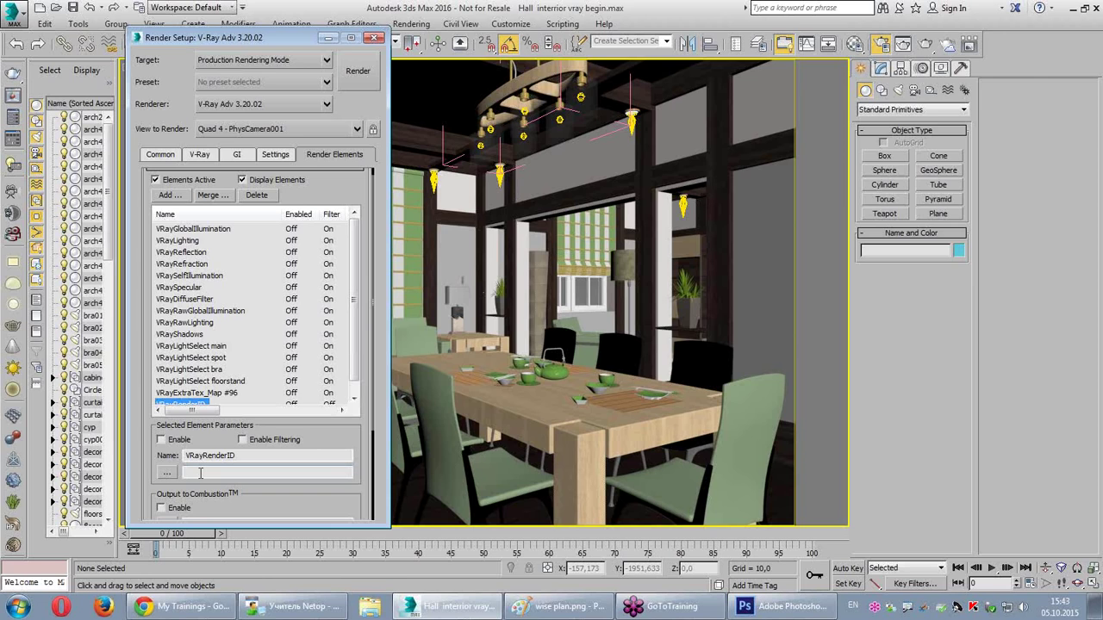
{"action": "scroll", "coordinate": [353, 345], "scroll_direction": "down", "scroll_amount": 1}
{"action": "left_click", "coordinate": [207, 381]}
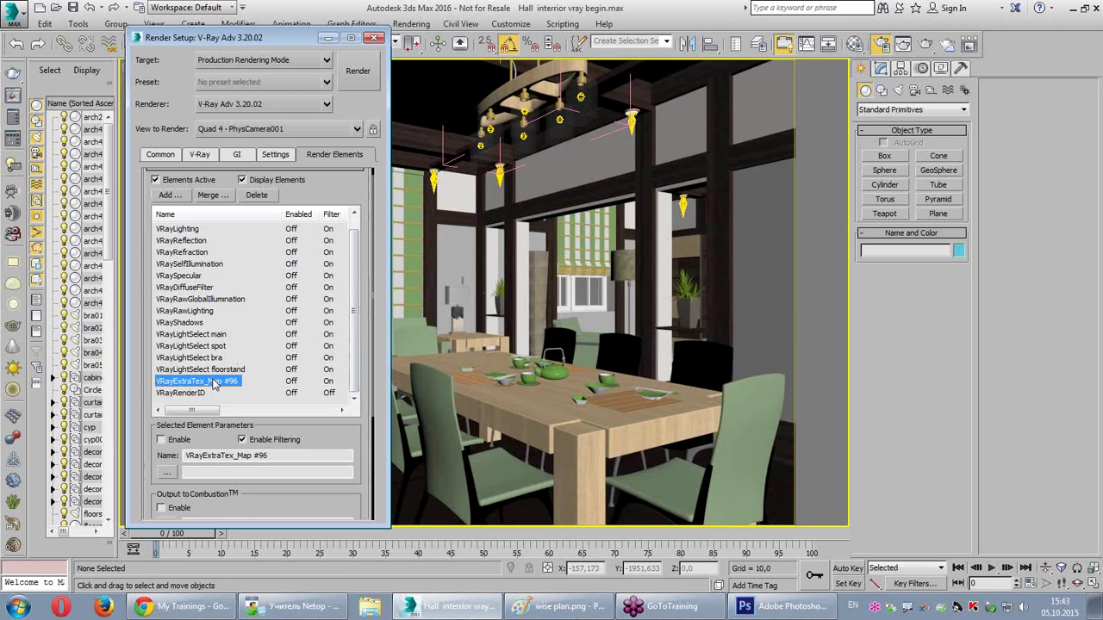
{"action": "left_click", "coordinate": [172, 157]}
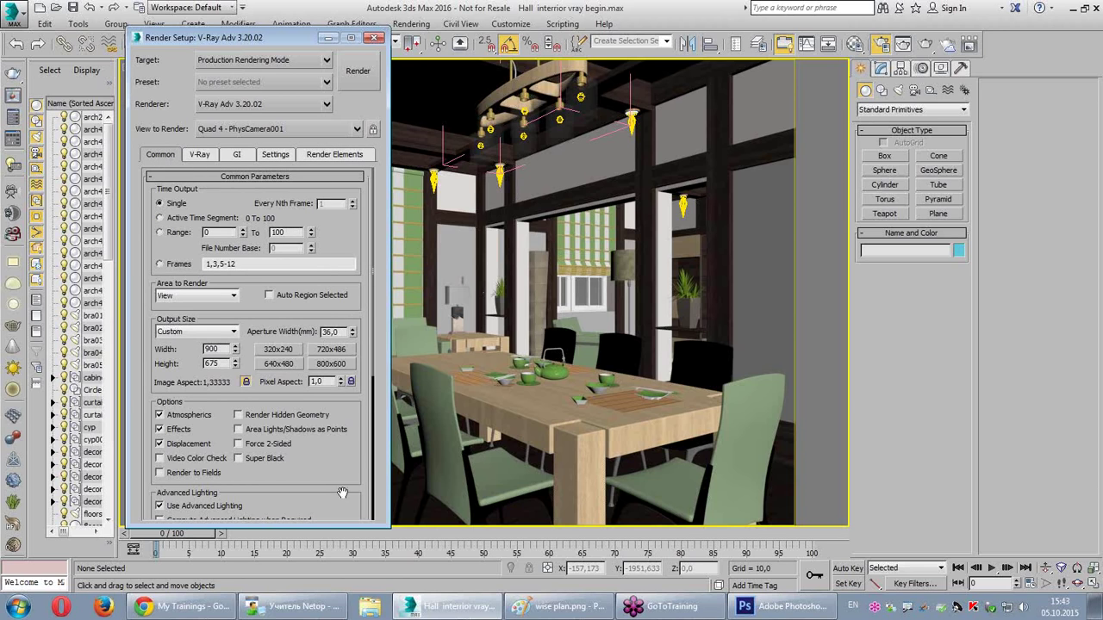
Step: Render the PhysCamera001 view, checking its Alpha channel before returning to RGB color
{"action": "left_click", "coordinate": [350, 69]}
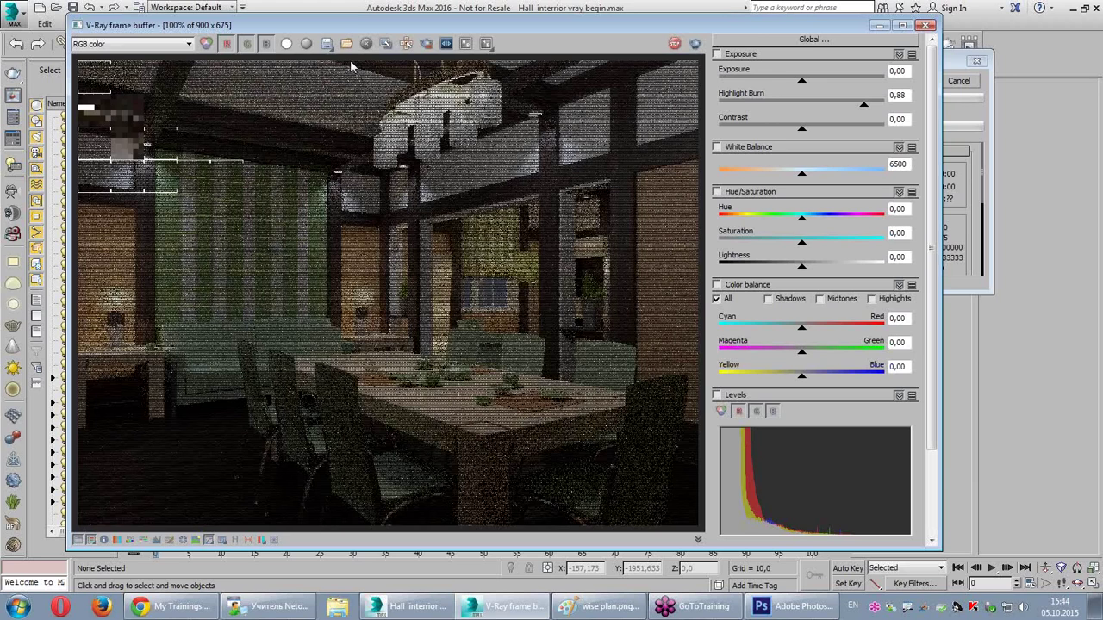
{"action": "left_click", "coordinate": [157, 45]}
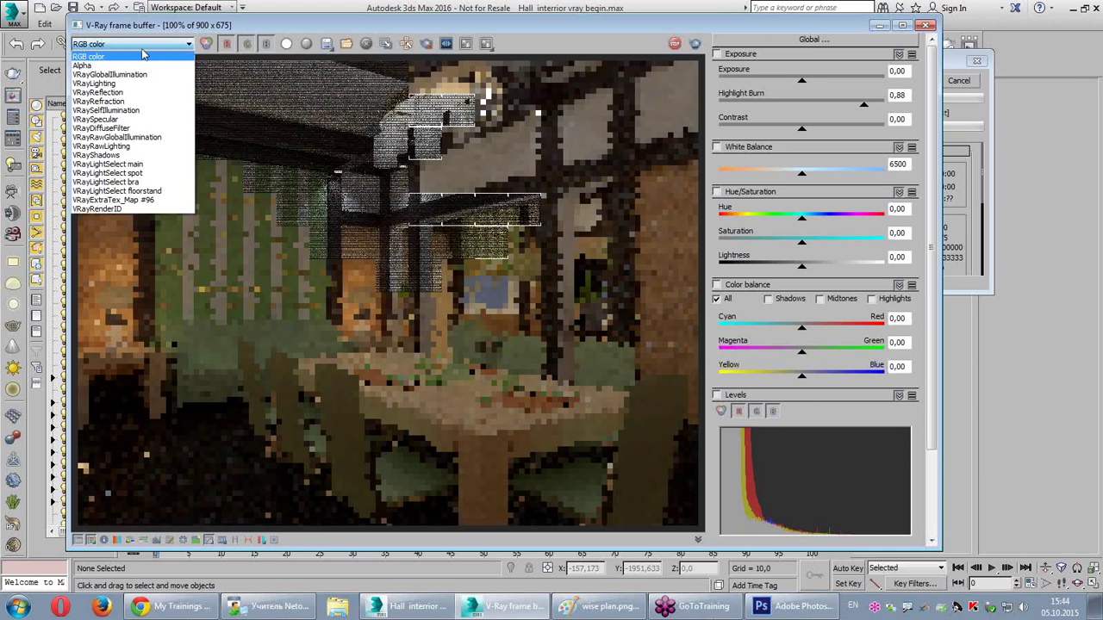
{"action": "left_click", "coordinate": [112, 65]}
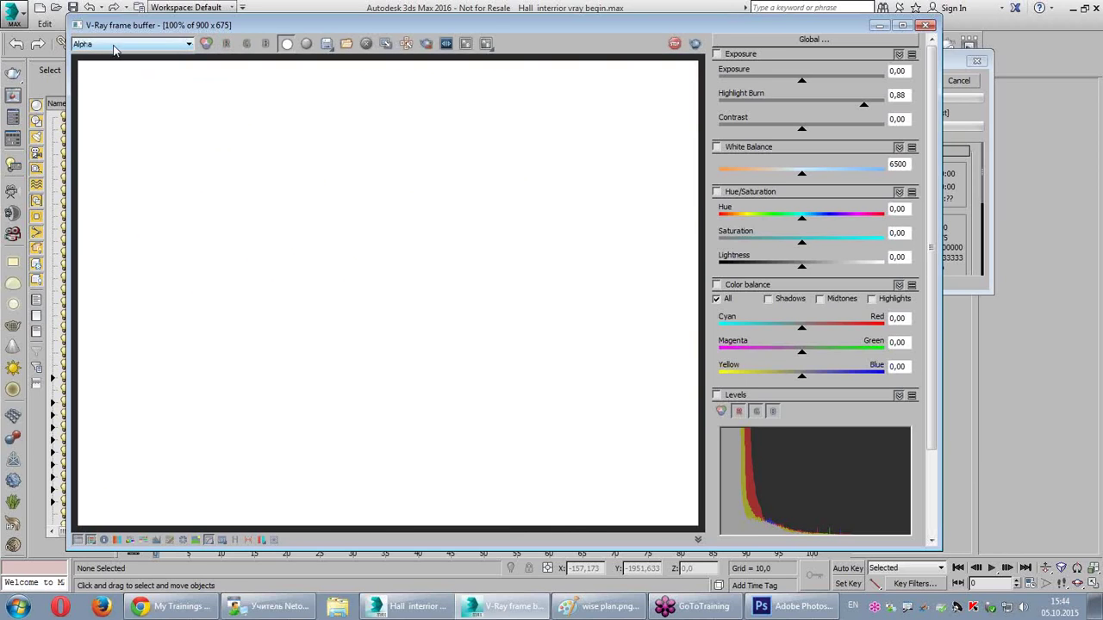
{"action": "left_click", "coordinate": [115, 45]}
{"action": "left_click", "coordinate": [112, 54]}
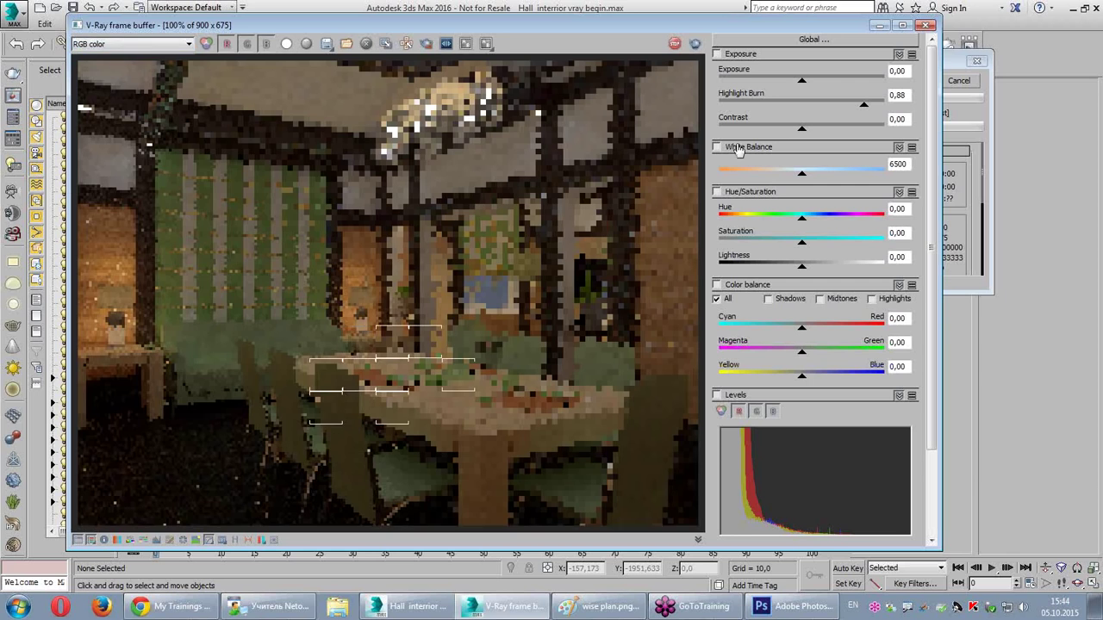
{"action": "left_click", "coordinate": [969, 198]}
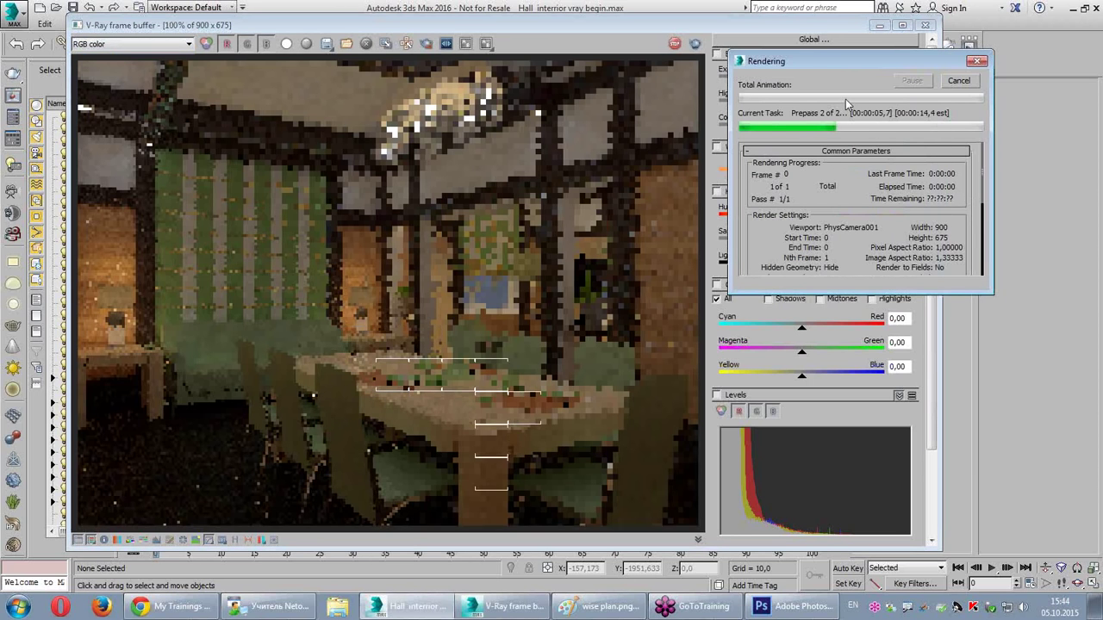
{"action": "left_click_drag", "start_coordinate": [816, 61], "coordinate": [949, 312]}
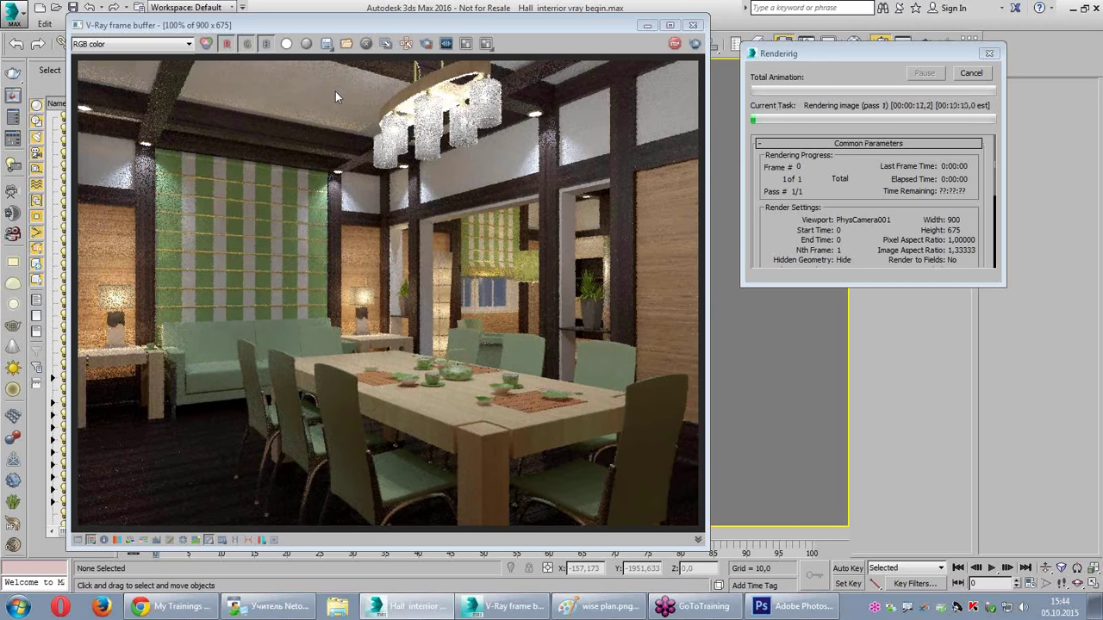
Step: View the Alpha, VRayGlobalIllumination, VRayLighting and VRayDiffuseFilter passes in the frame buffer
{"action": "left_click", "coordinate": [105, 44]}
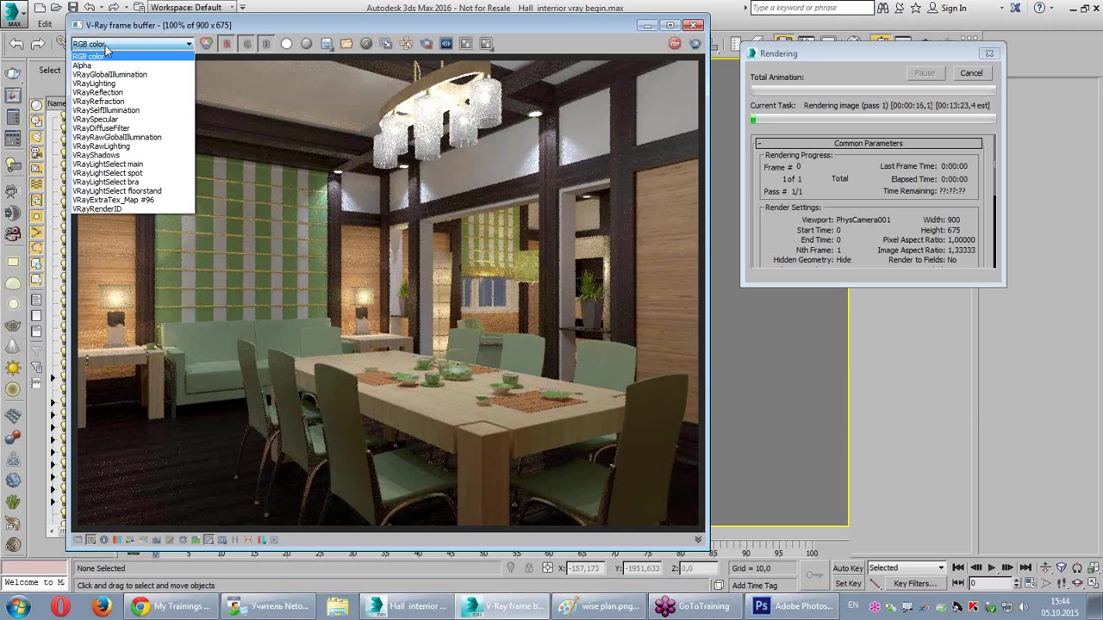
{"action": "left_click", "coordinate": [100, 67]}
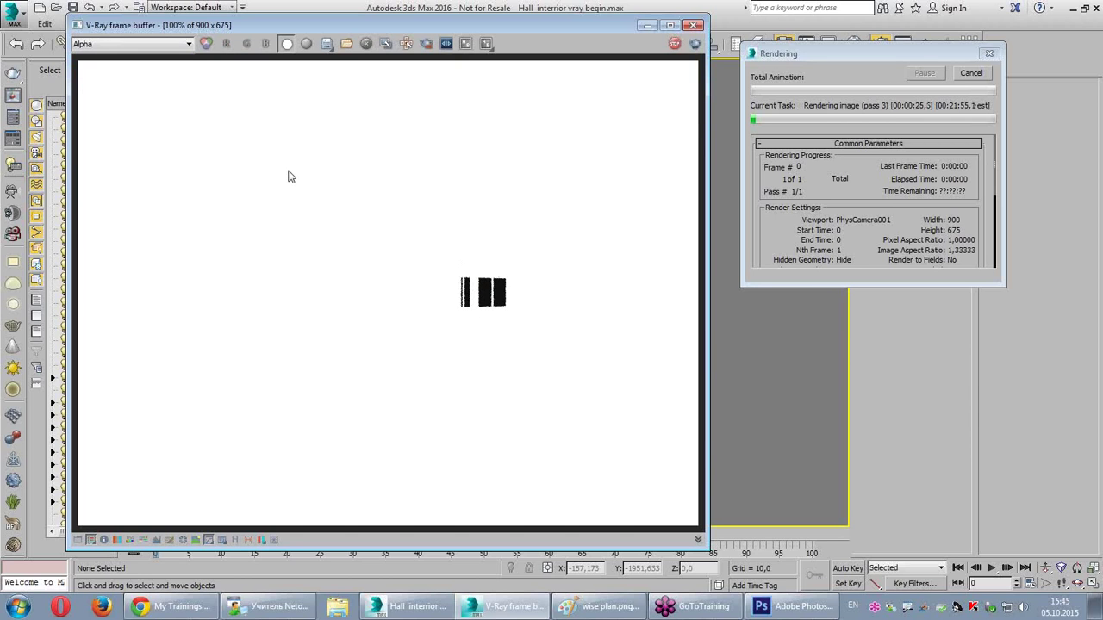
{"action": "left_click", "coordinate": [137, 43]}
{"action": "left_click", "coordinate": [126, 75]}
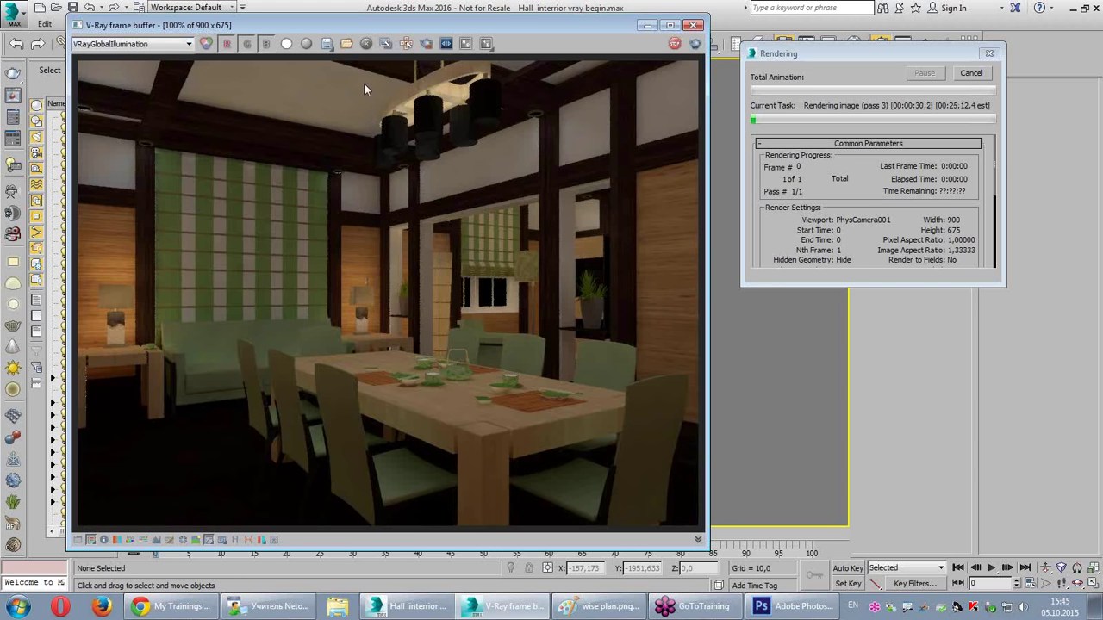
{"action": "left_click", "coordinate": [142, 44]}
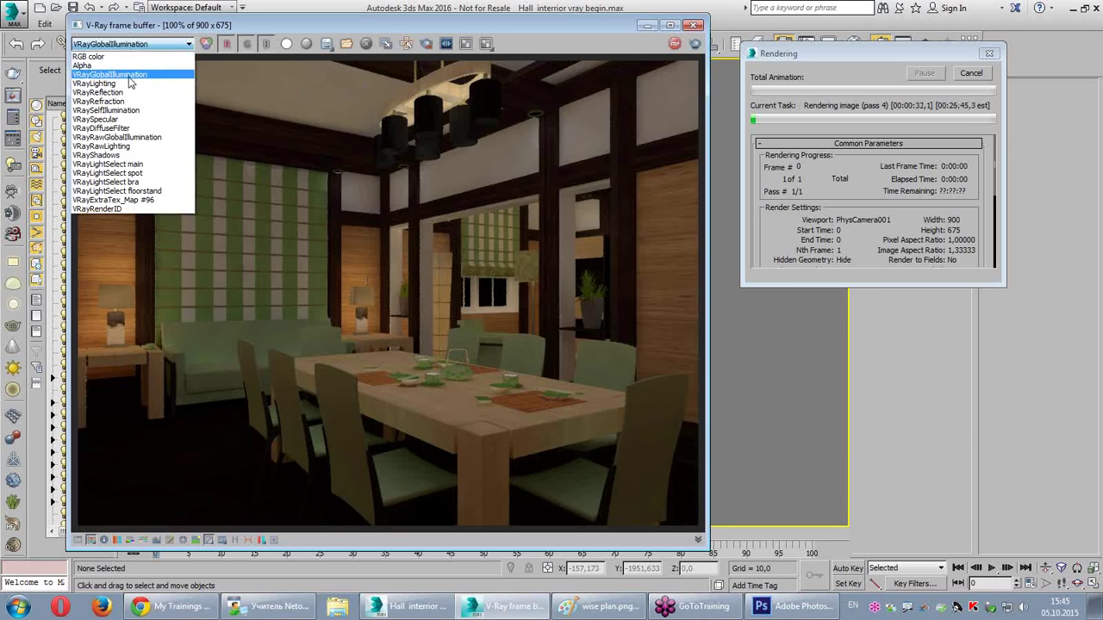
{"action": "left_click", "coordinate": [129, 83]}
{"action": "left_click", "coordinate": [123, 47]}
{"action": "left_click", "coordinate": [101, 127]}
{"action": "left_click", "coordinate": [183, 44]}
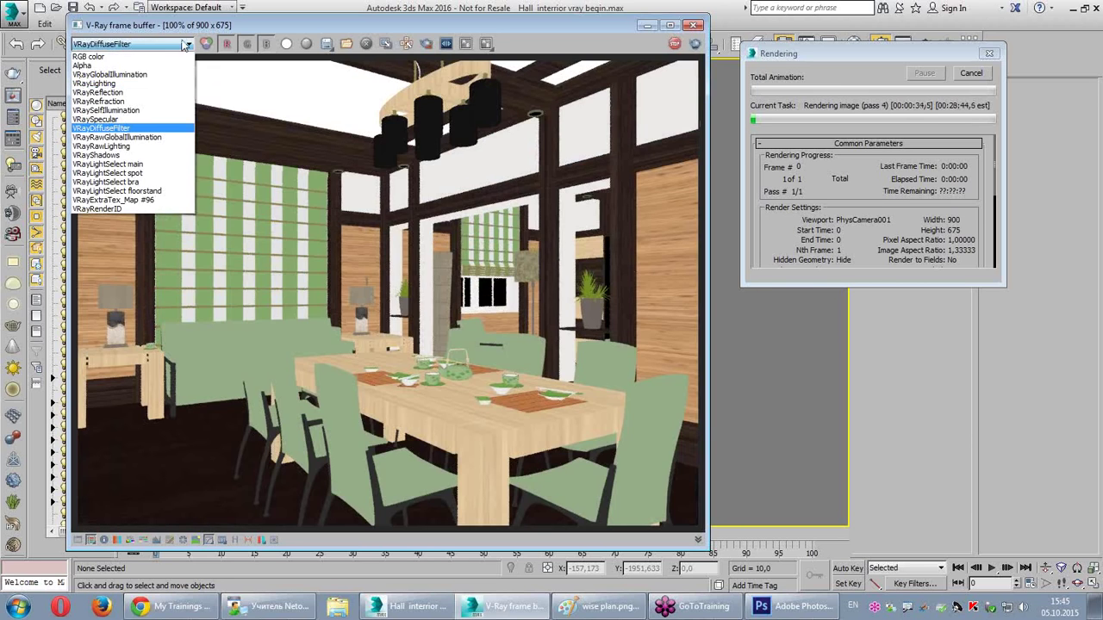
Step: View the VRaySpecular, VRayShadows, VRayLightSelect and VRayExtraTex_Map #96 ambient occlusion passes
{"action": "left_click", "coordinate": [95, 119]}
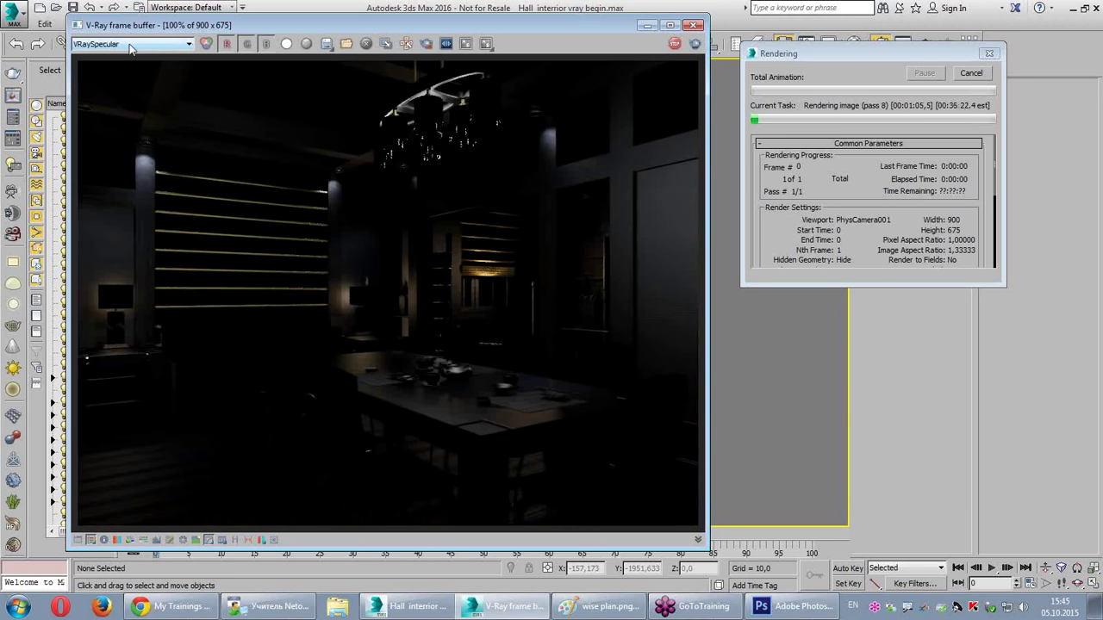
{"action": "scroll", "coordinate": [131, 47], "scroll_direction": "down", "scroll_amount": 4}
{"action": "left_click", "coordinate": [129, 44]}
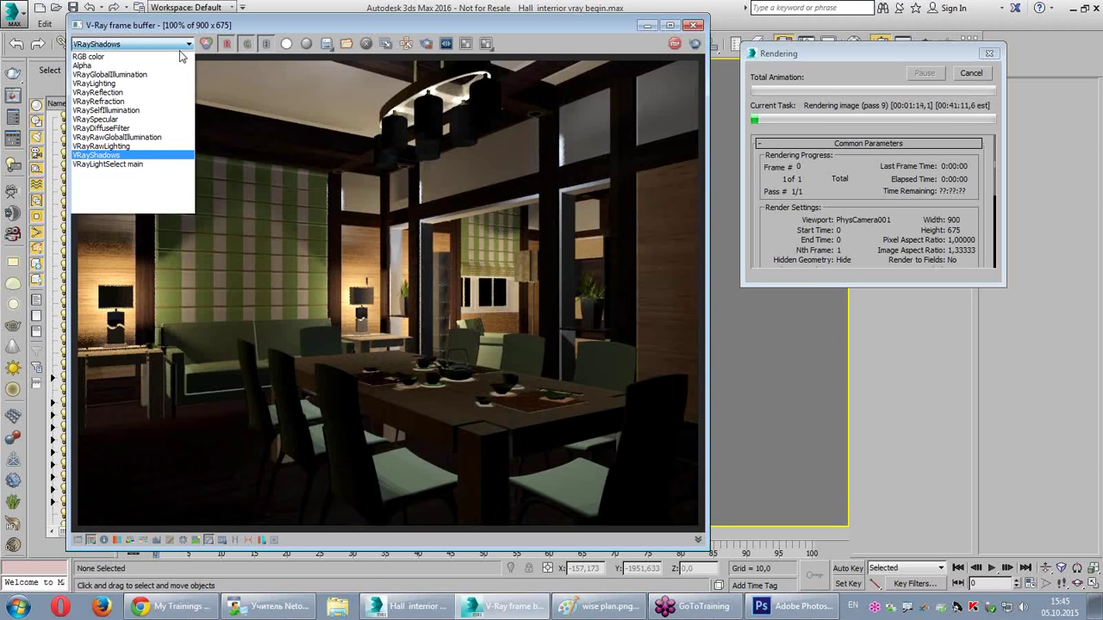
{"action": "left_click", "coordinate": [121, 164]}
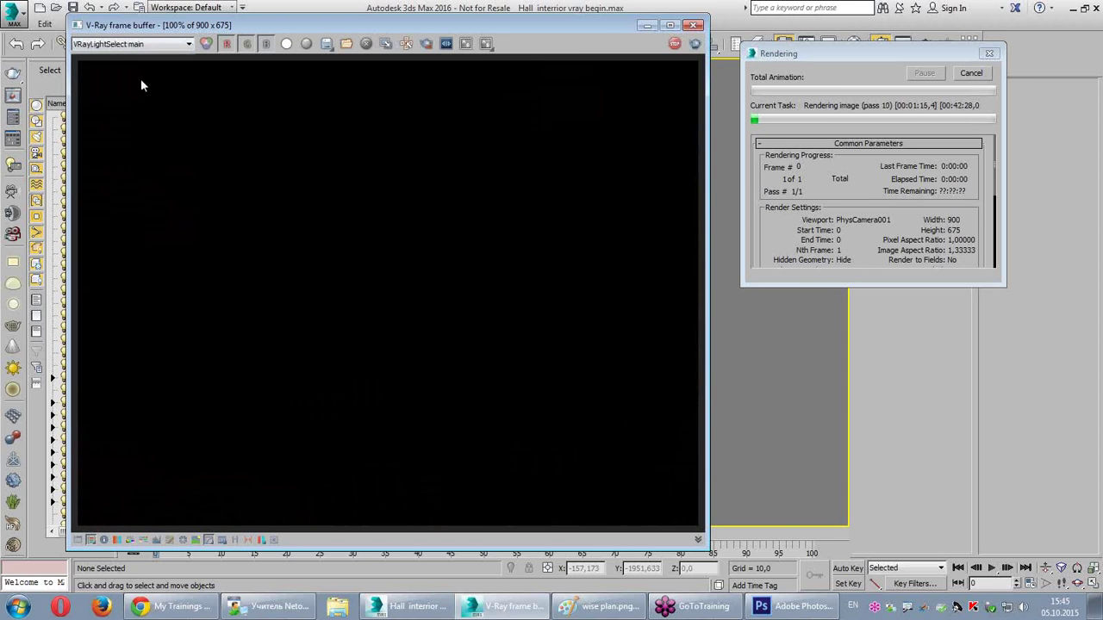
{"action": "scroll", "coordinate": [141, 53], "scroll_direction": "down", "scroll_amount": 1}
{"action": "scroll", "coordinate": [147, 44], "scroll_direction": "down", "scroll_amount": 1}
{"action": "left_click", "coordinate": [153, 42]}
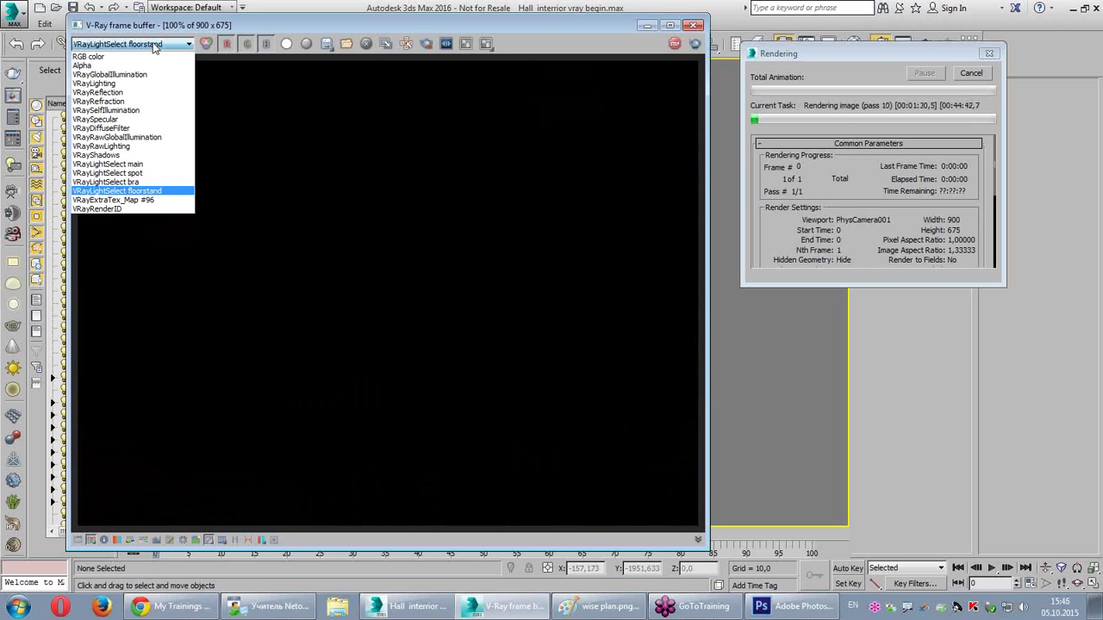
{"action": "left_click", "coordinate": [149, 200]}
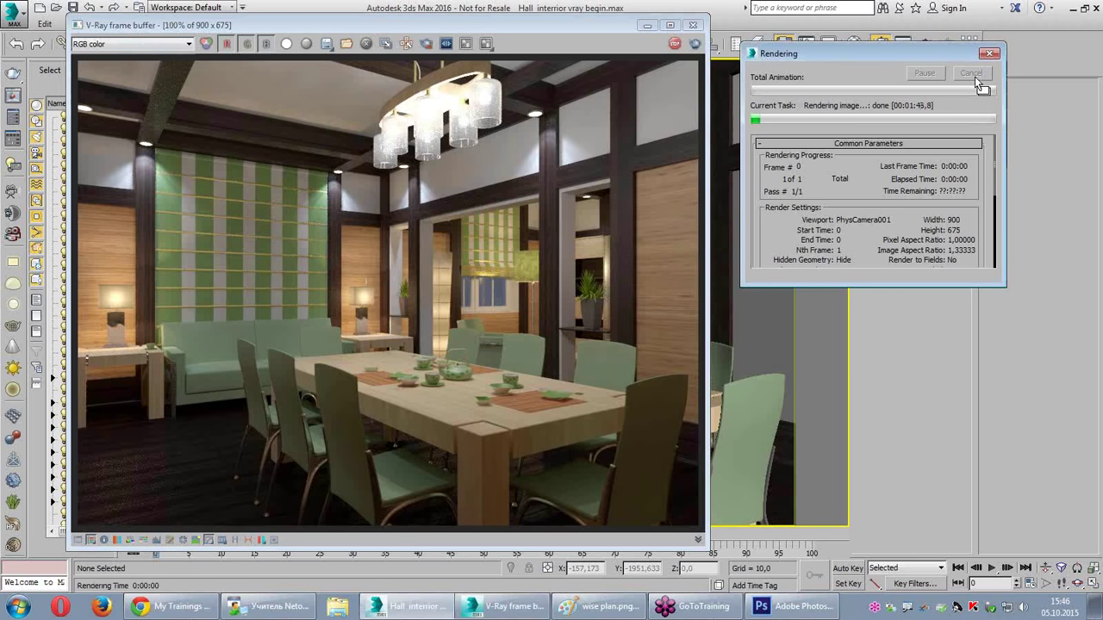
Step: Rearrange the windows and show, then close, the frame buffer's extra save options
{"action": "left_click_drag", "start_coordinate": [480, 30], "coordinate": [748, 27]}
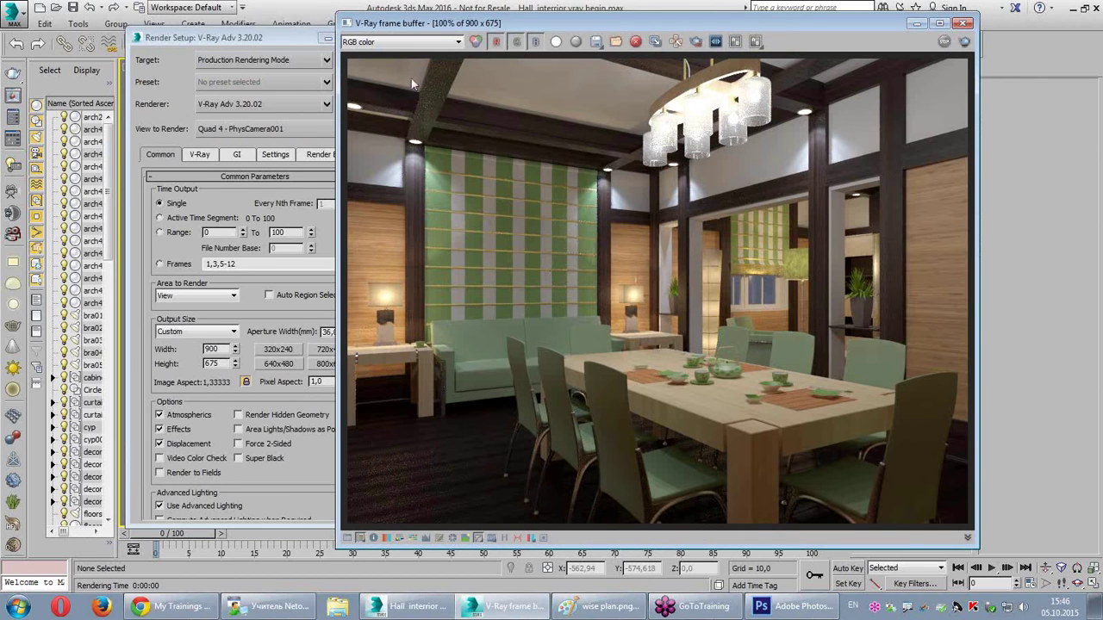
{"action": "left_click_drag", "start_coordinate": [291, 44], "coordinate": [229, 31]}
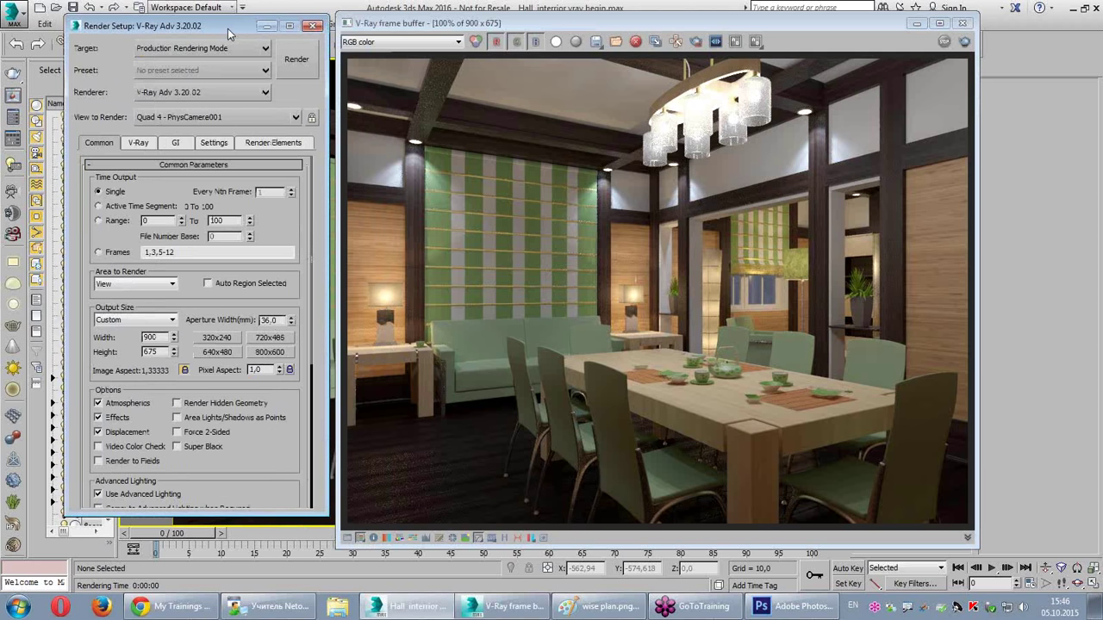
{"action": "left_click", "coordinate": [369, 33]}
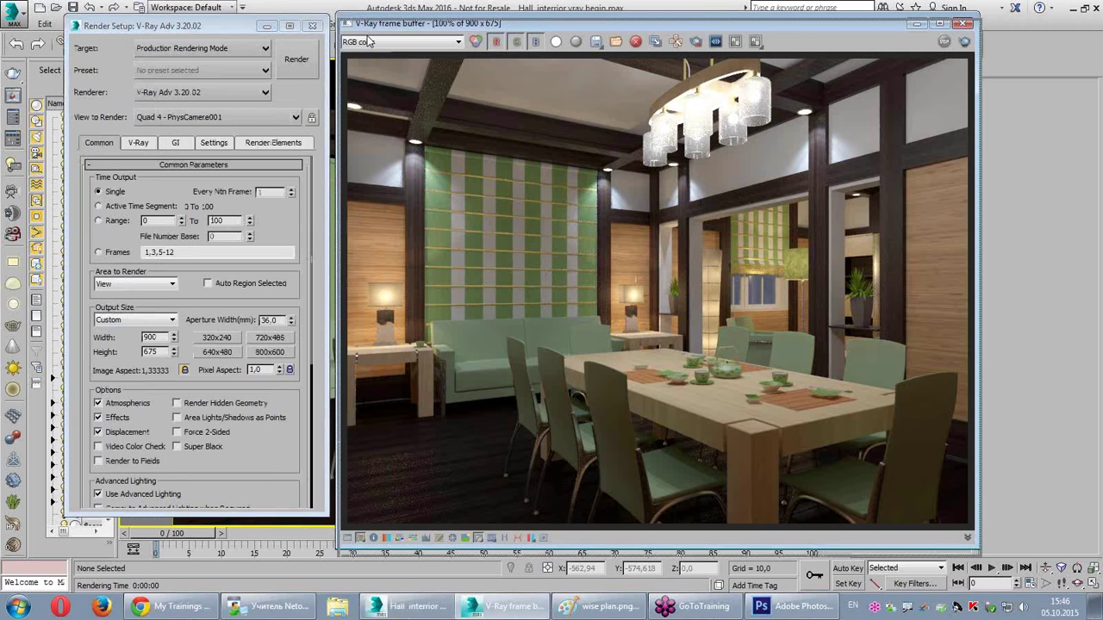
{"action": "mouse_move", "coordinate": [618, 60]}
{"action": "left_mouse_down"}
{"action": "mouse_move", "coordinate": [593, 58]}
{"action": "mouse_move", "coordinate": [603, 31]}
{"action": "mouse_move", "coordinate": [613, 57]}
{"action": "left_mouse_up"}
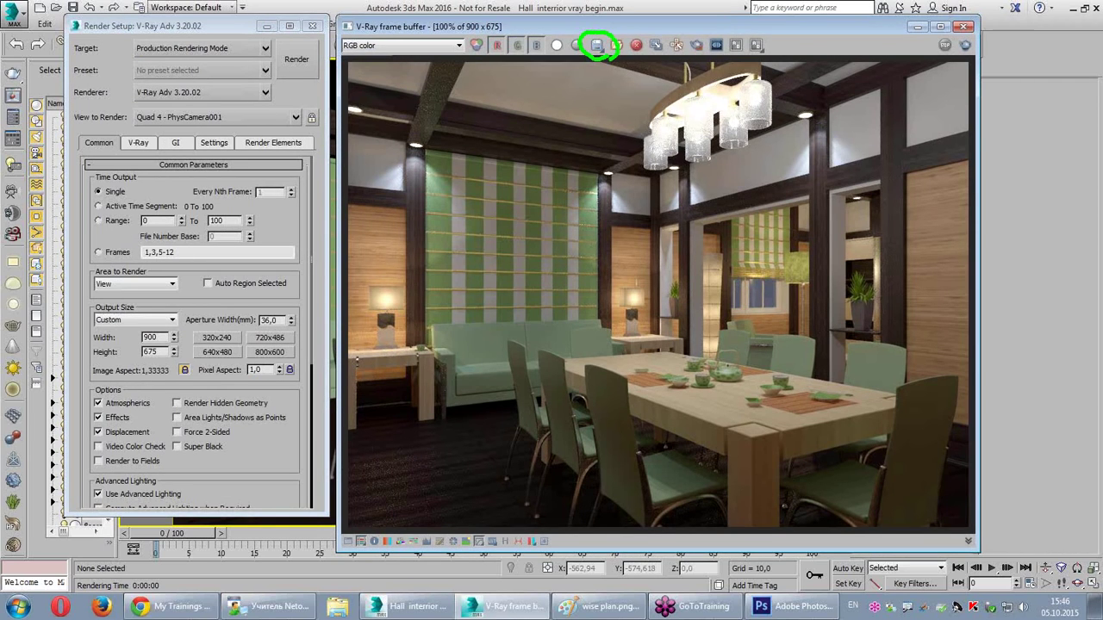
{"action": "left_click", "coordinate": [602, 50]}
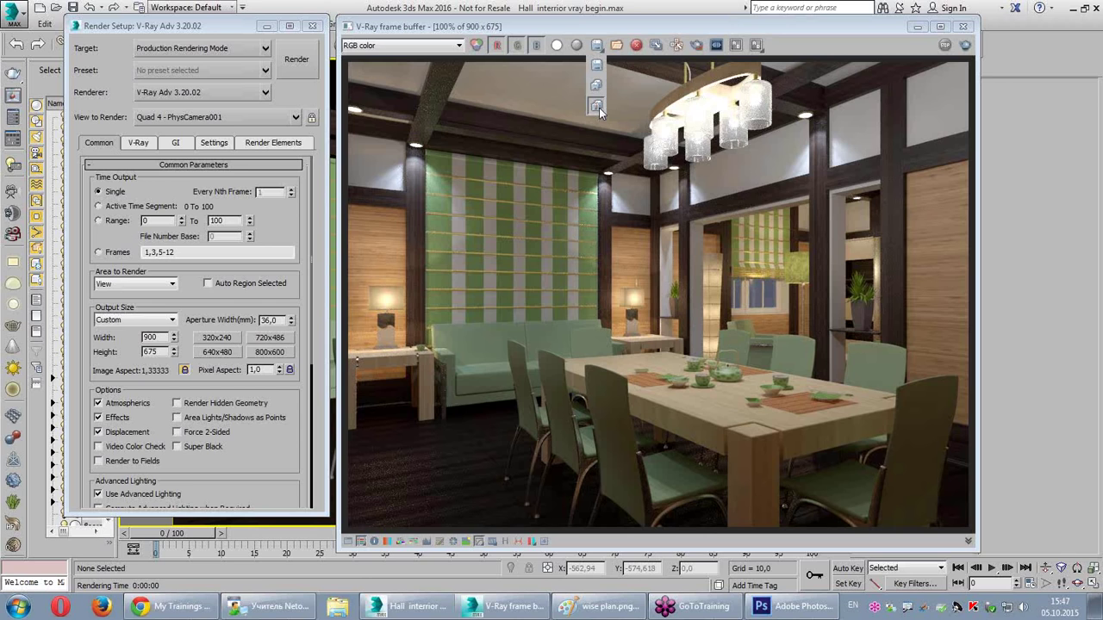
{"action": "left_click", "coordinate": [599, 108]}
Step: Sketch a '95$' note over the render, clear it, and reopen the save options flyout
{"action": "mouse_move", "coordinate": [542, 209]}
{"action": "left_mouse_down"}
{"action": "mouse_move", "coordinate": [493, 246]}
{"action": "mouse_move", "coordinate": [535, 272]}
{"action": "mouse_move", "coordinate": [494, 302]}
{"action": "left_mouse_up"}
{"action": "mouse_move", "coordinate": [580, 200]}
{"action": "left_mouse_down"}
{"action": "mouse_move", "coordinate": [635, 285]}
{"action": "mouse_move", "coordinate": [570, 303]}
{"action": "mouse_move", "coordinate": [646, 193]}
{"action": "left_mouse_up"}
{"action": "mouse_move", "coordinate": [775, 226]}
{"action": "left_mouse_down"}
{"action": "mouse_move", "coordinate": [700, 293]}
{"action": "mouse_move", "coordinate": [688, 286]}
{"action": "left_mouse_up"}
{"action": "mouse_move", "coordinate": [705, 178]}
{"action": "left_mouse_down"}
{"action": "mouse_move", "coordinate": [708, 298]}
{"action": "mouse_move", "coordinate": [730, 325]}
{"action": "left_mouse_up"}
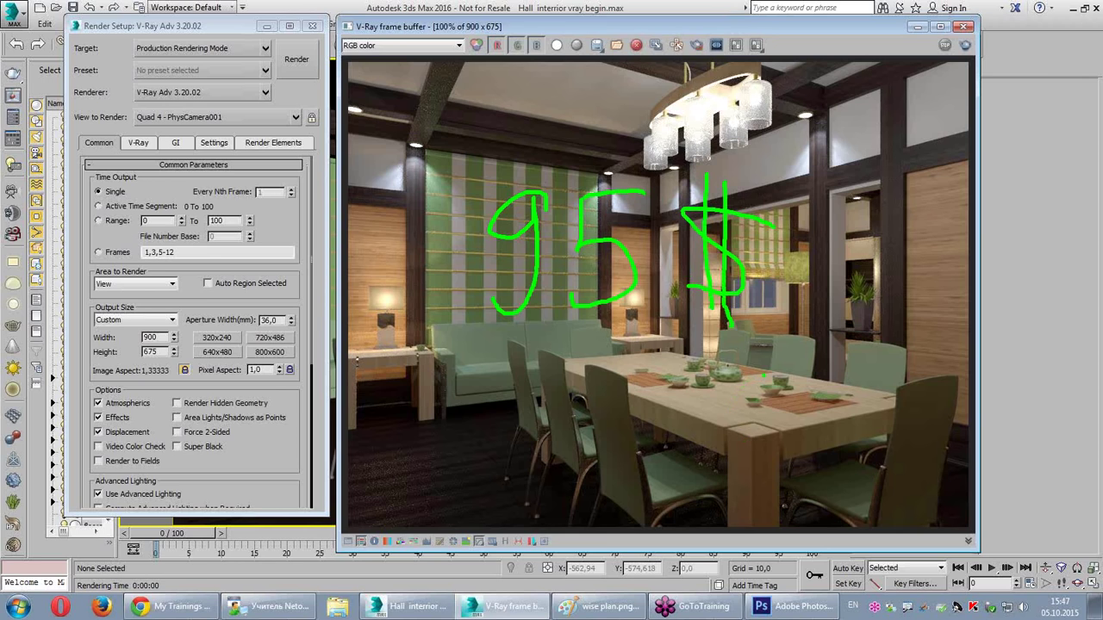
{"action": "key", "text": "Escape"}
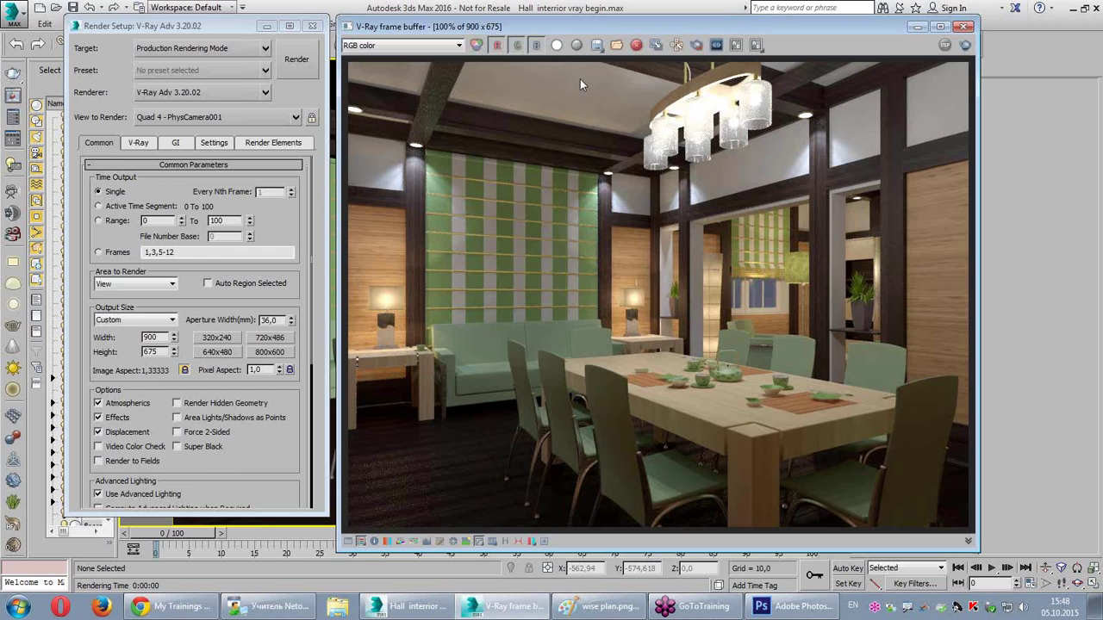
{"action": "left_click", "coordinate": [596, 48]}
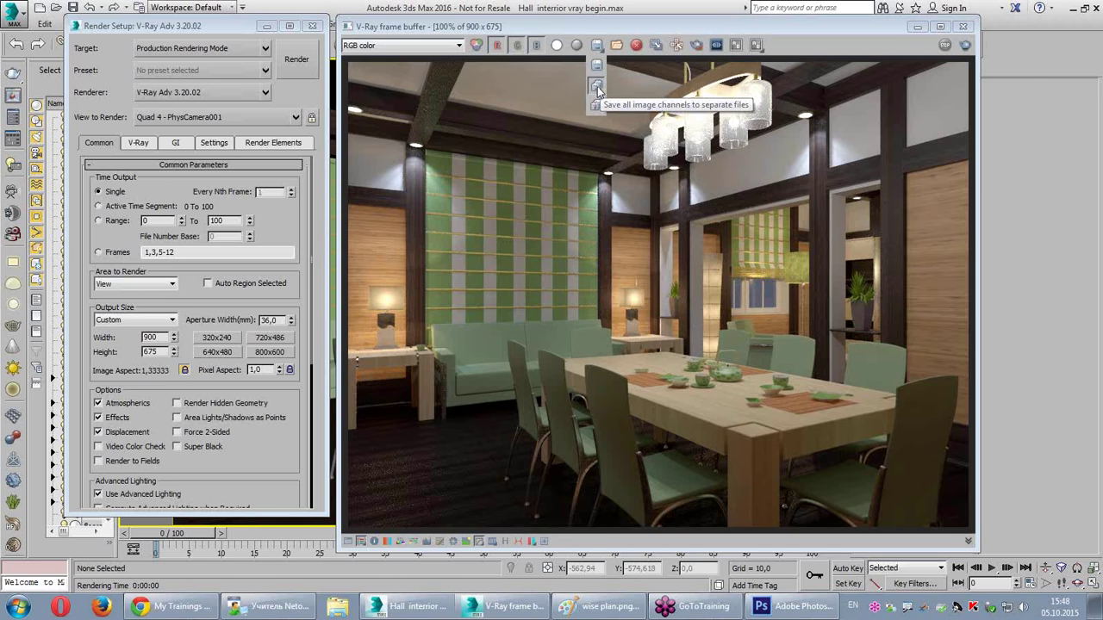
Step: Choose saving all image channels to separate files and browse to D:\interior\1
{"action": "left_click", "coordinate": [596, 86]}
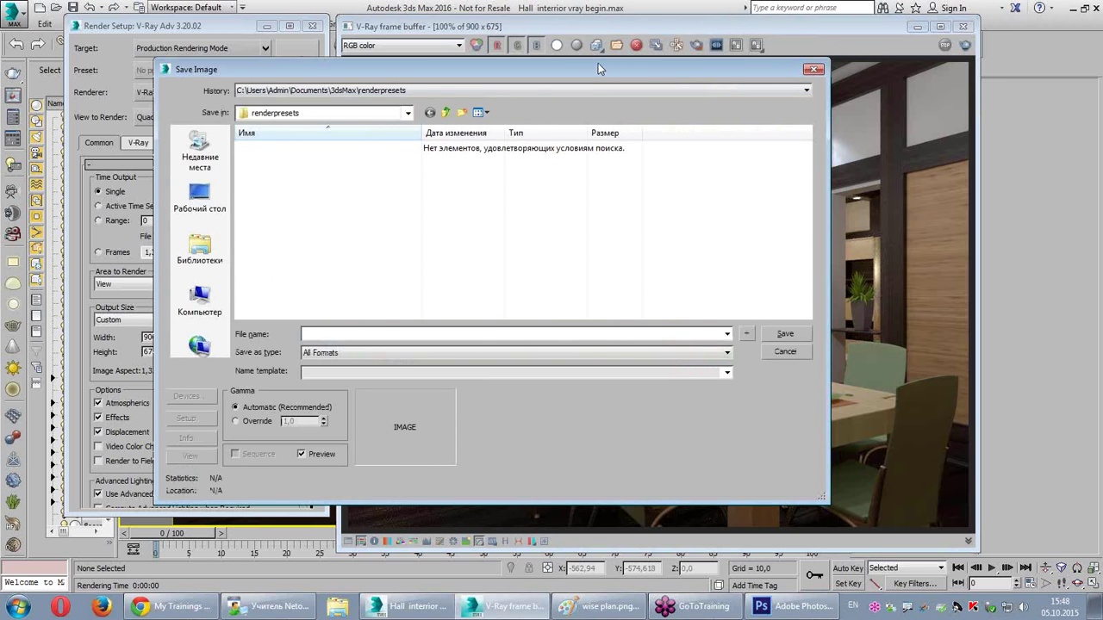
{"action": "left_click", "coordinate": [362, 113]}
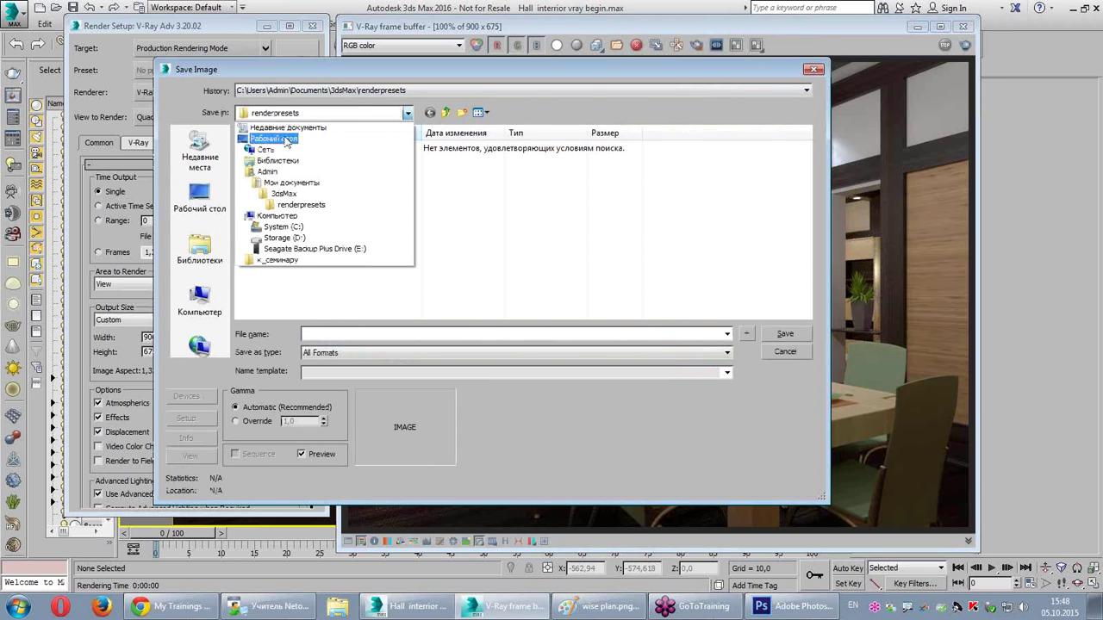
{"action": "left_click", "coordinate": [286, 239]}
{"action": "scroll", "coordinate": [301, 280], "scroll_direction": "down", "scroll_amount": 3}
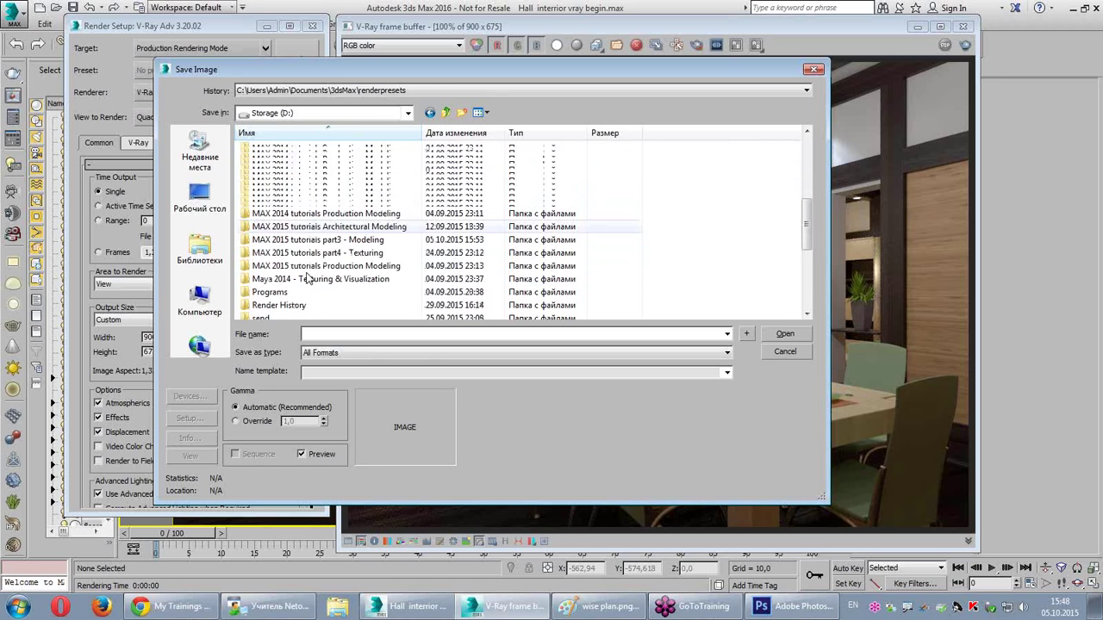
{"action": "scroll", "coordinate": [306, 278], "scroll_direction": "down", "scroll_amount": 3}
{"action": "scroll", "coordinate": [306, 279], "scroll_direction": "down", "scroll_amount": 2}
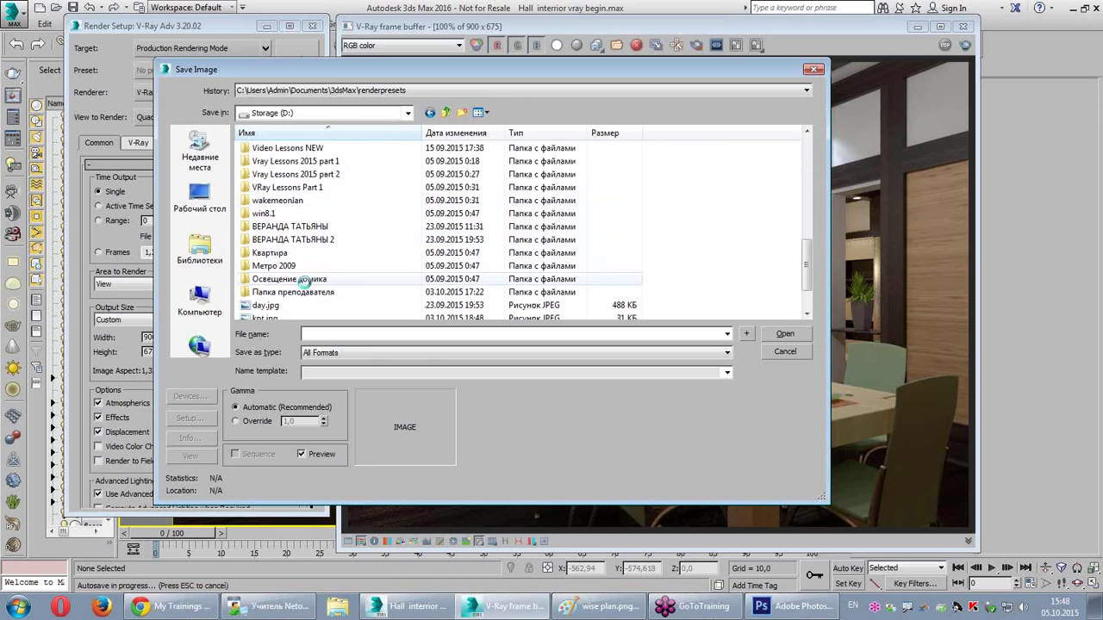
{"action": "scroll", "coordinate": [287, 233], "scroll_direction": "up", "scroll_amount": 2}
{"action": "scroll", "coordinate": [285, 222], "scroll_direction": "up", "scroll_amount": 2}
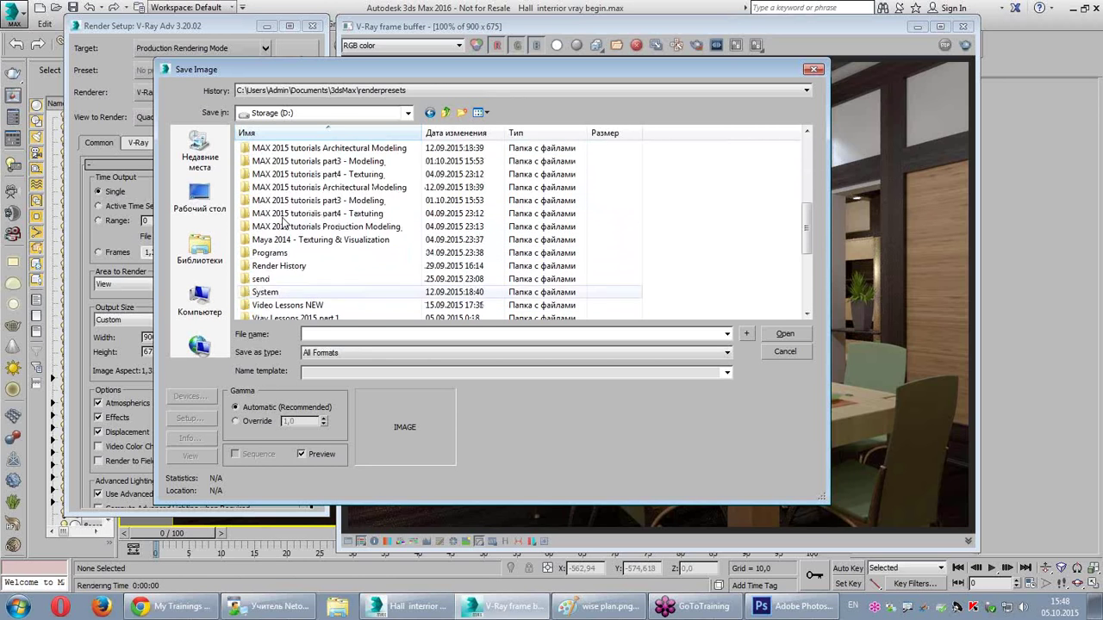
{"action": "scroll", "coordinate": [282, 221], "scroll_direction": "up", "scroll_amount": 4}
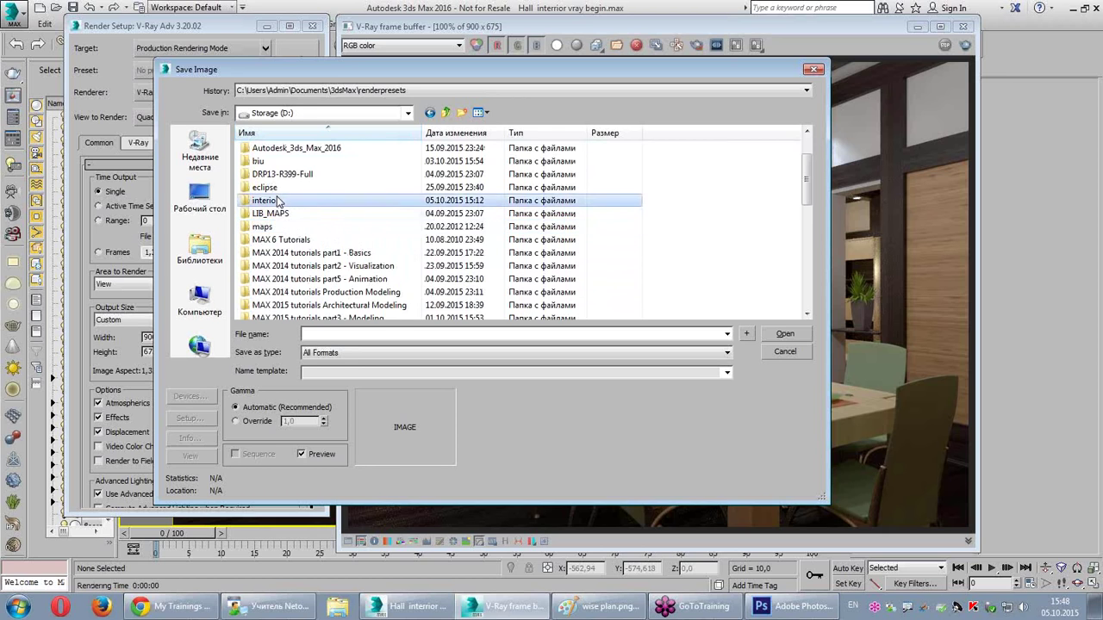
{"action": "double_click", "coordinate": [277, 201]}
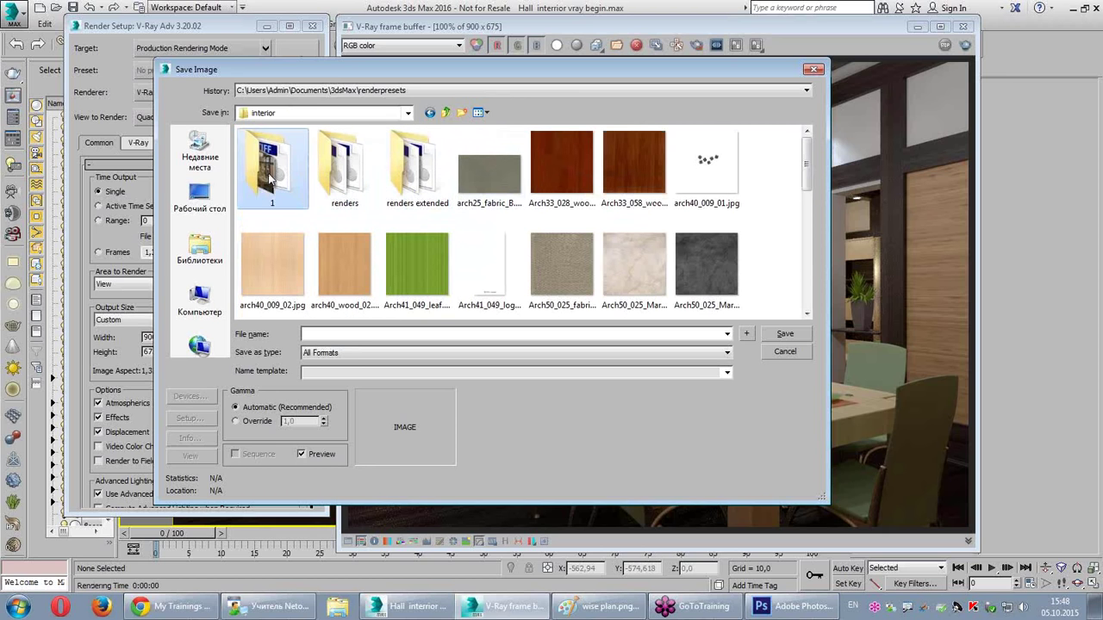
{"action": "double_click", "coordinate": [269, 179]}
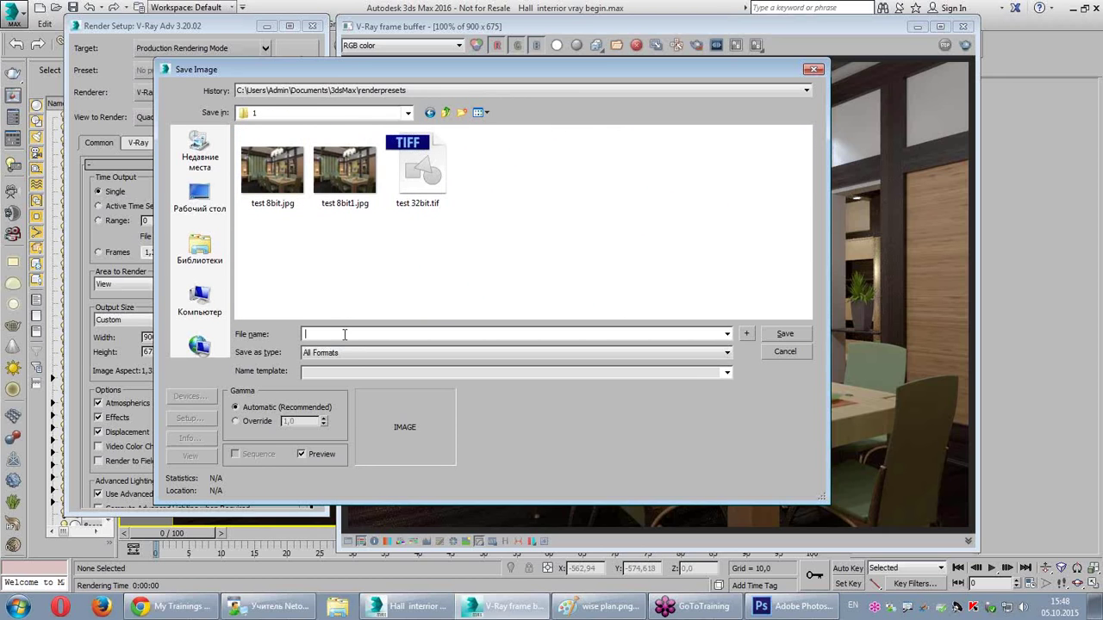
Step: Save the channels as 32-bit SGI LogLUV TIF files named 'interior'
{"action": "type", "text": "te"}
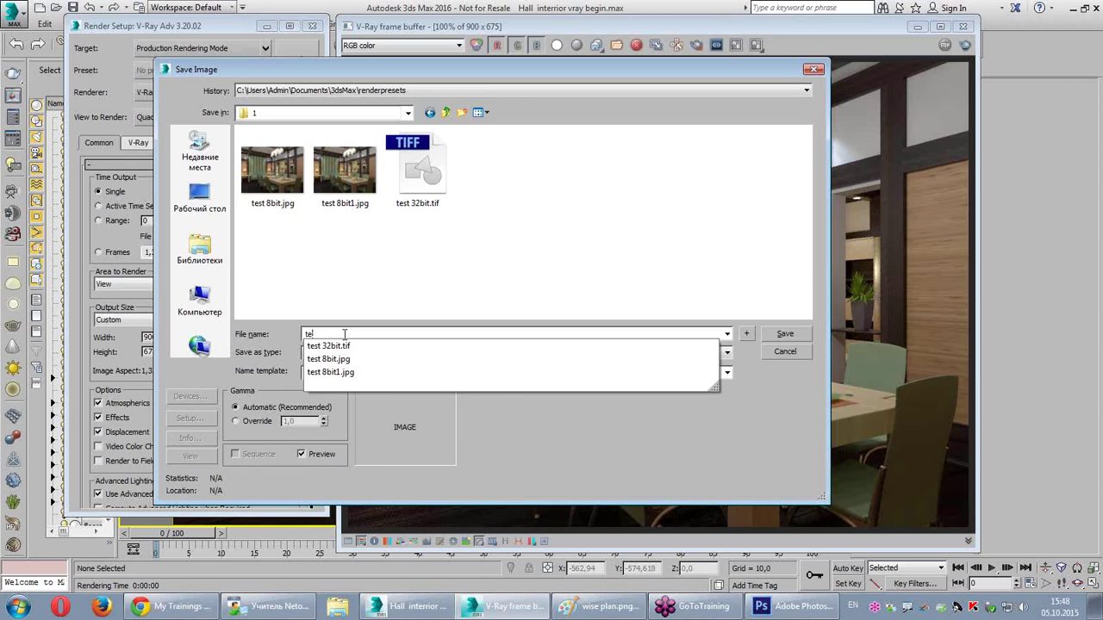
{"action": "key", "text": "BackSpace"}
{"action": "key", "text": "BackSpace"}
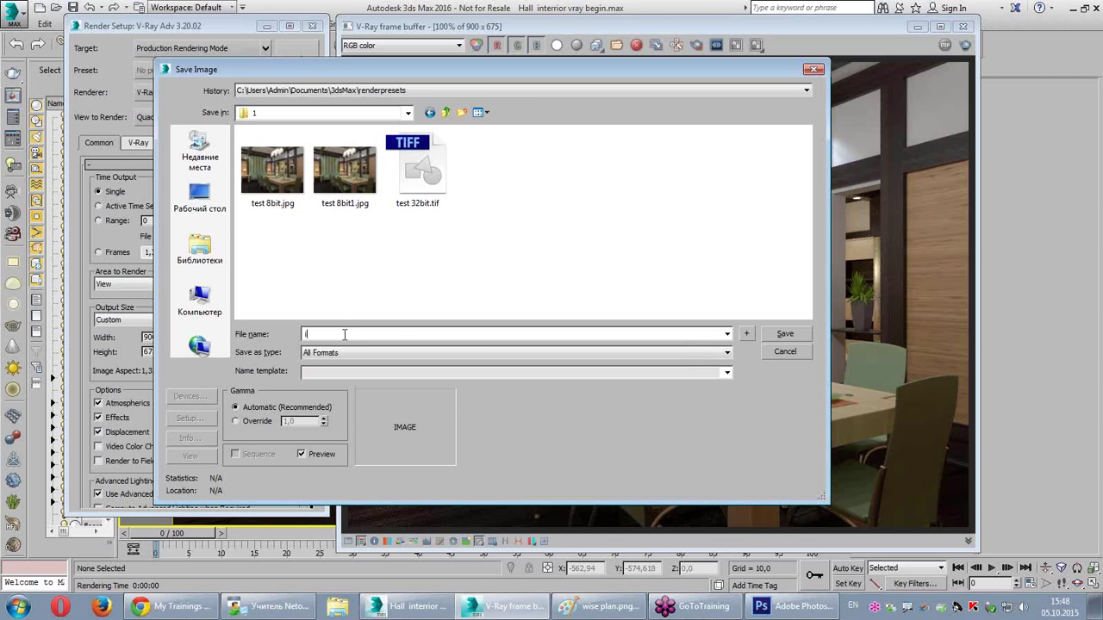
{"action": "type", "text": "nterior"}
{"action": "left_click", "coordinate": [333, 353]}
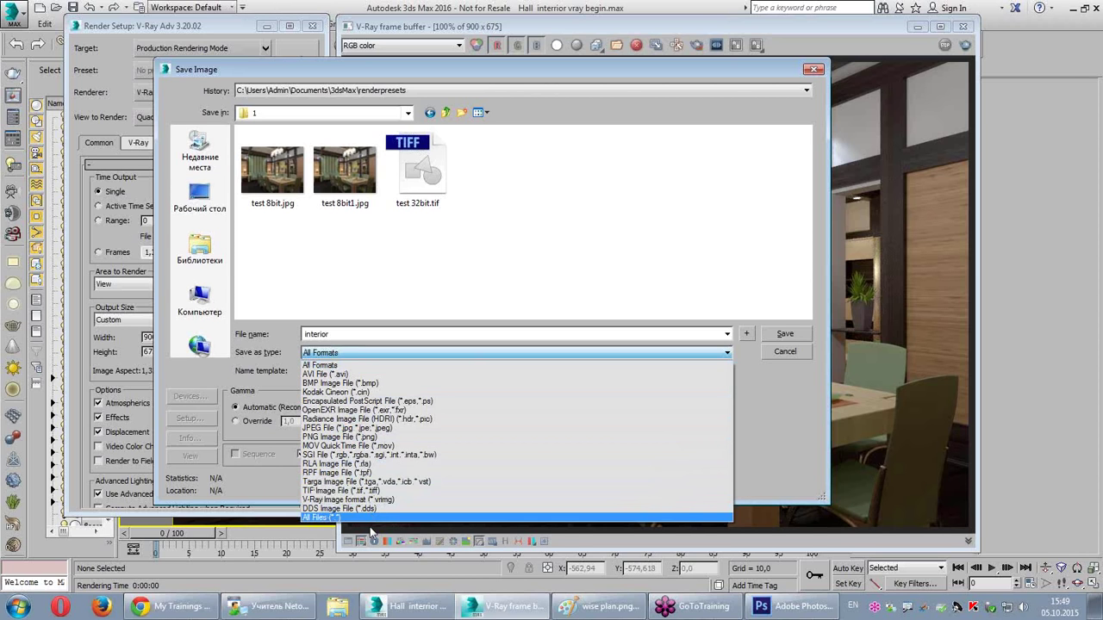
{"action": "left_click", "coordinate": [362, 490]}
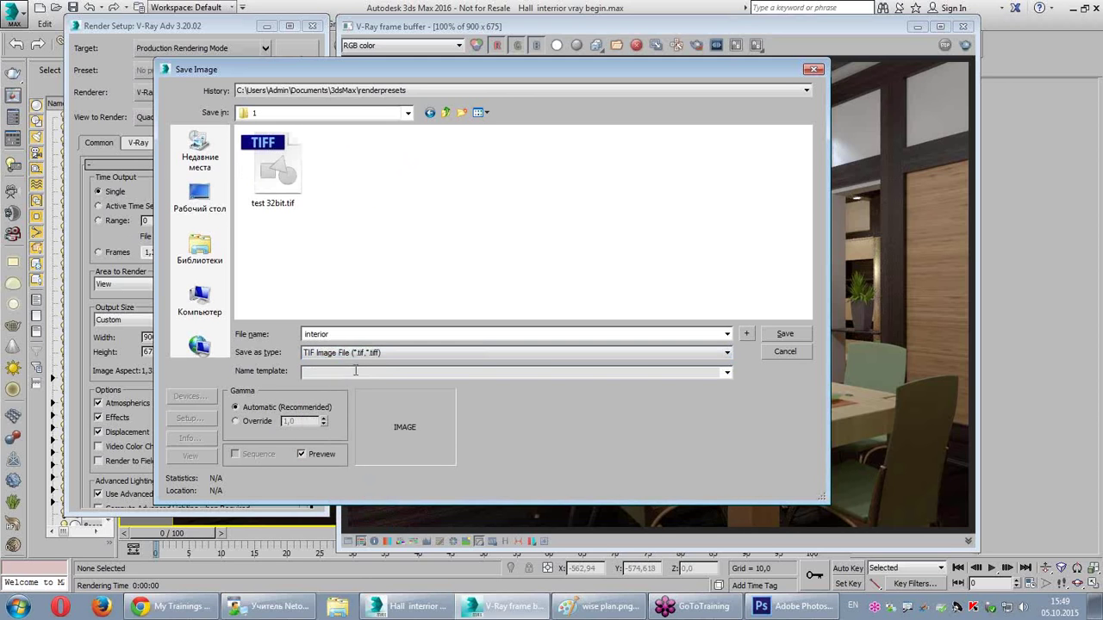
{"action": "left_click", "coordinate": [784, 332]}
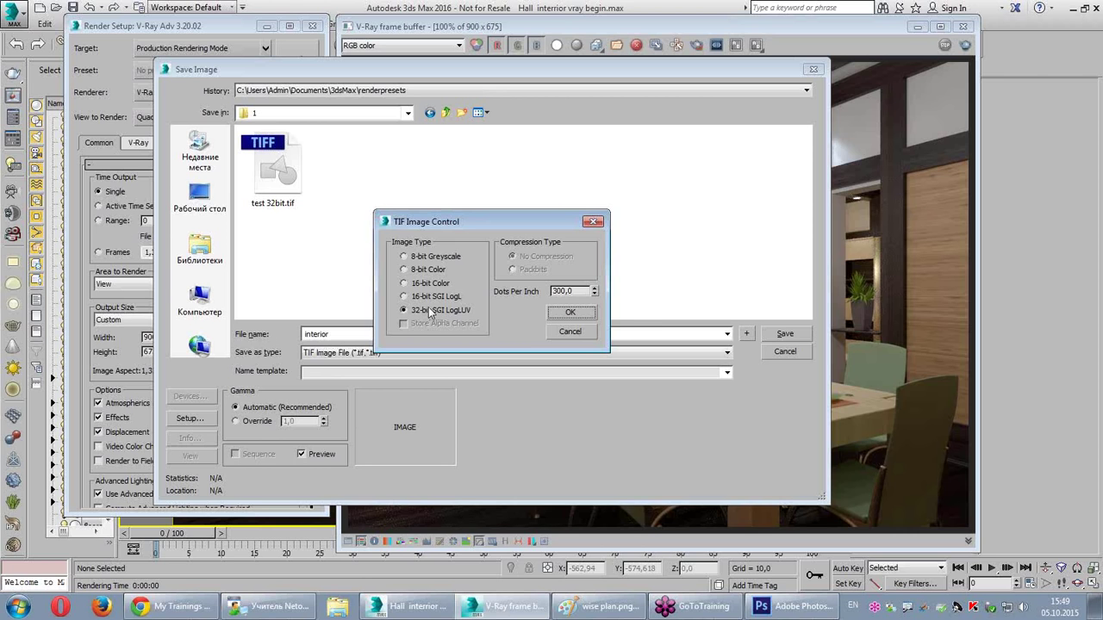
{"action": "left_click", "coordinate": [566, 314]}
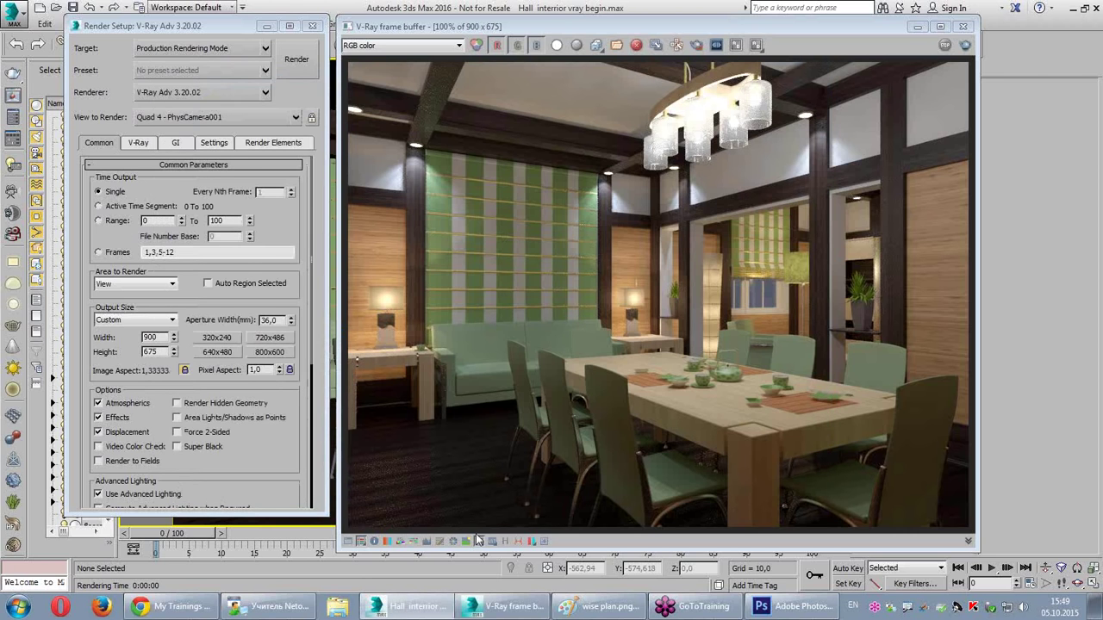
Step: In Photoshop, open interior.VRayDiffuseFilter.tif from the interior\1 folder, then close it
{"action": "left_click", "coordinate": [763, 609]}
{"action": "left_click", "coordinate": [38, 9]}
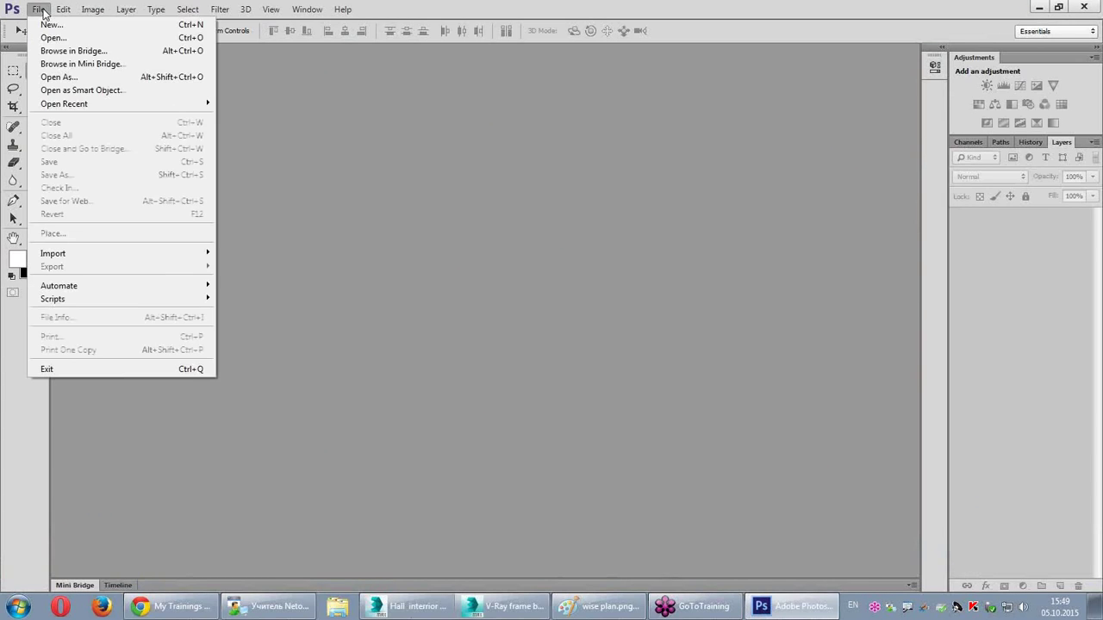
{"action": "left_click", "coordinate": [63, 44]}
{"action": "left_click_drag", "start_coordinate": [615, 86], "coordinate": [402, 55]}
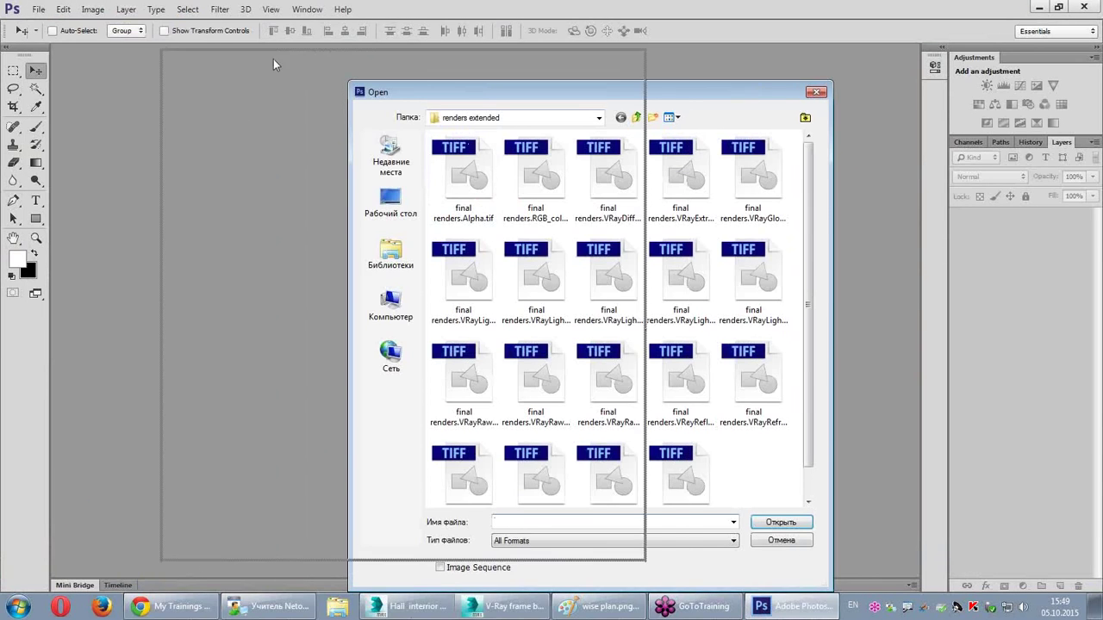
{"action": "left_click", "coordinate": [424, 80]}
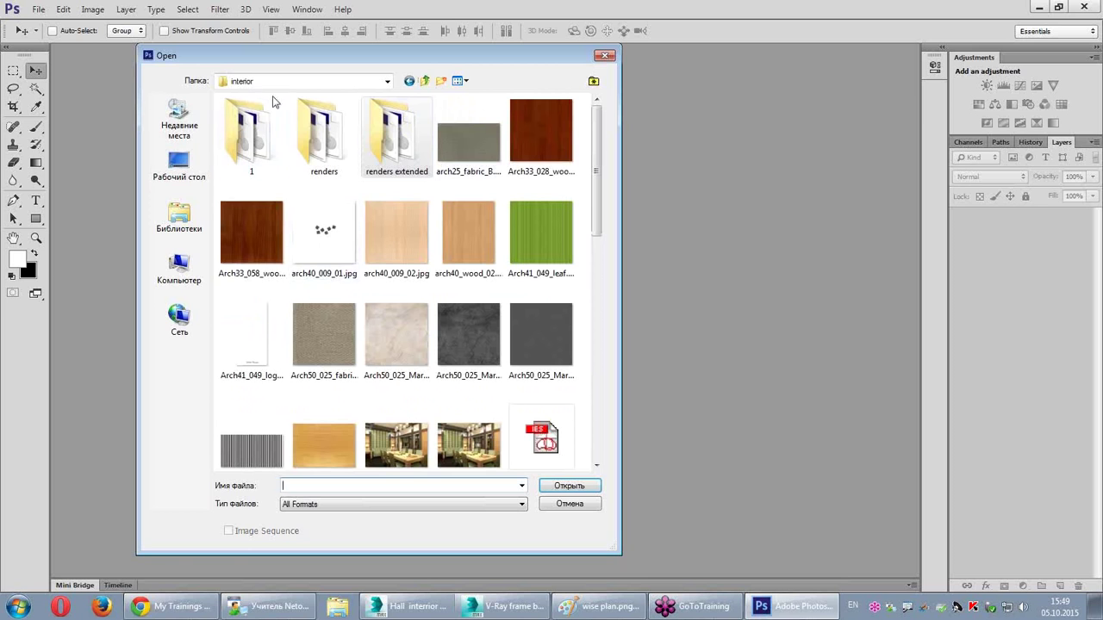
{"action": "double_click", "coordinate": [231, 139]}
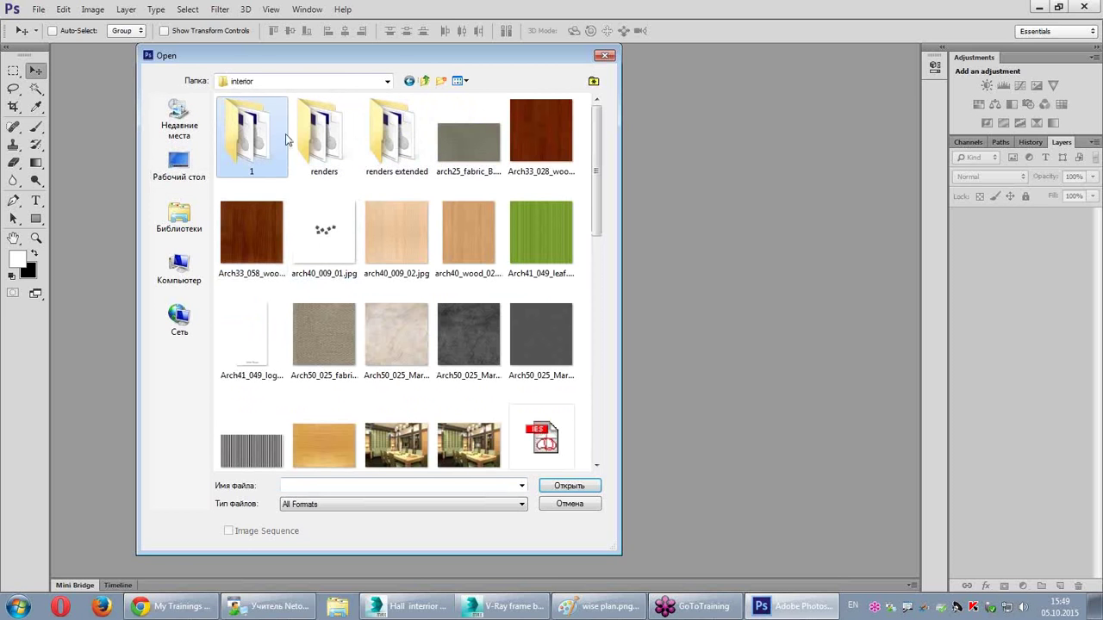
{"action": "scroll", "coordinate": [600, 226], "scroll_direction": "down", "scroll_amount": 3}
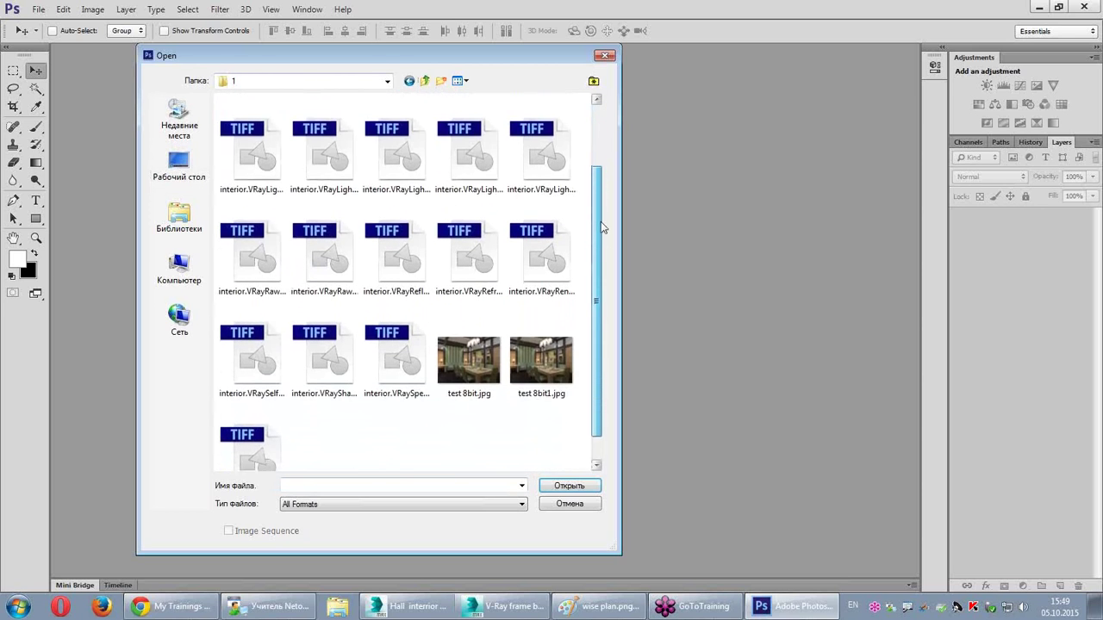
{"action": "scroll", "coordinate": [603, 267], "scroll_direction": "up", "scroll_amount": 3}
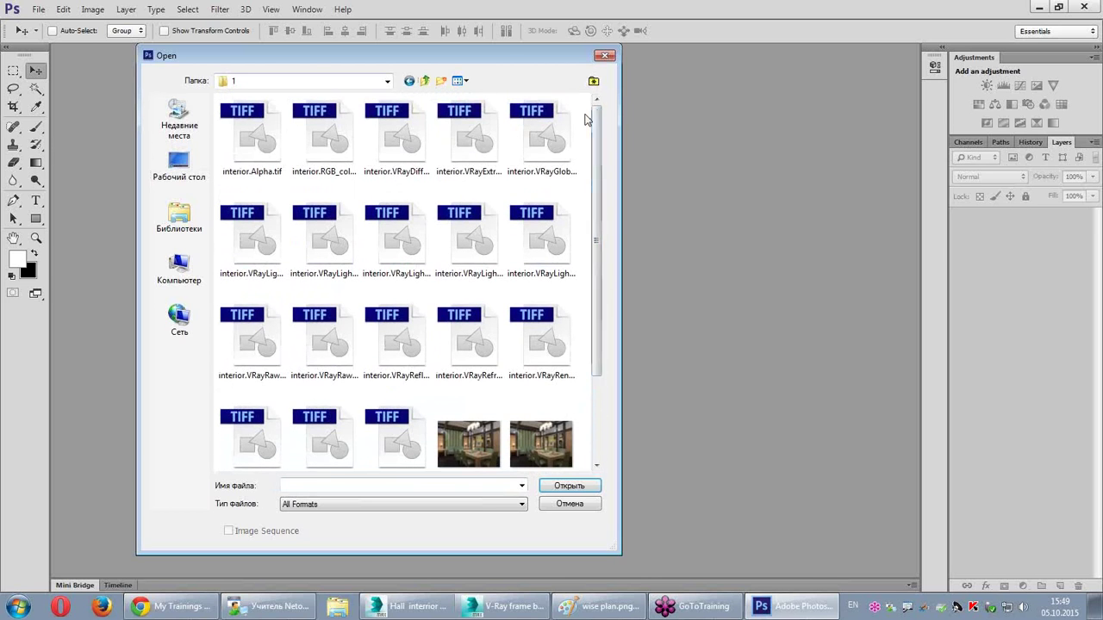
{"action": "double_click", "coordinate": [400, 138]}
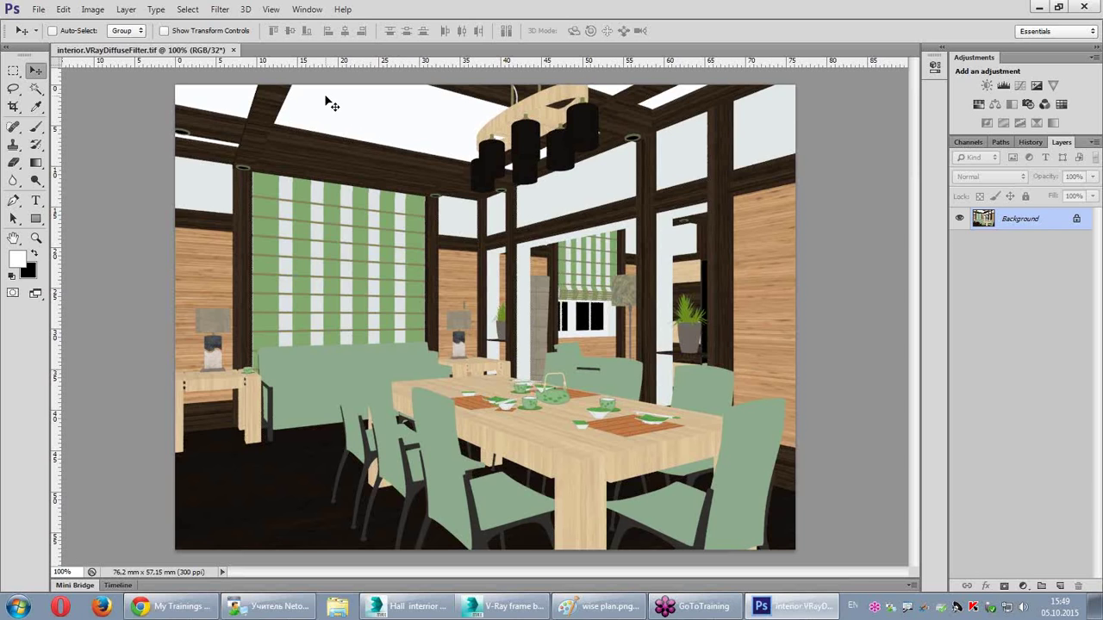
{"action": "left_click", "coordinate": [233, 50]}
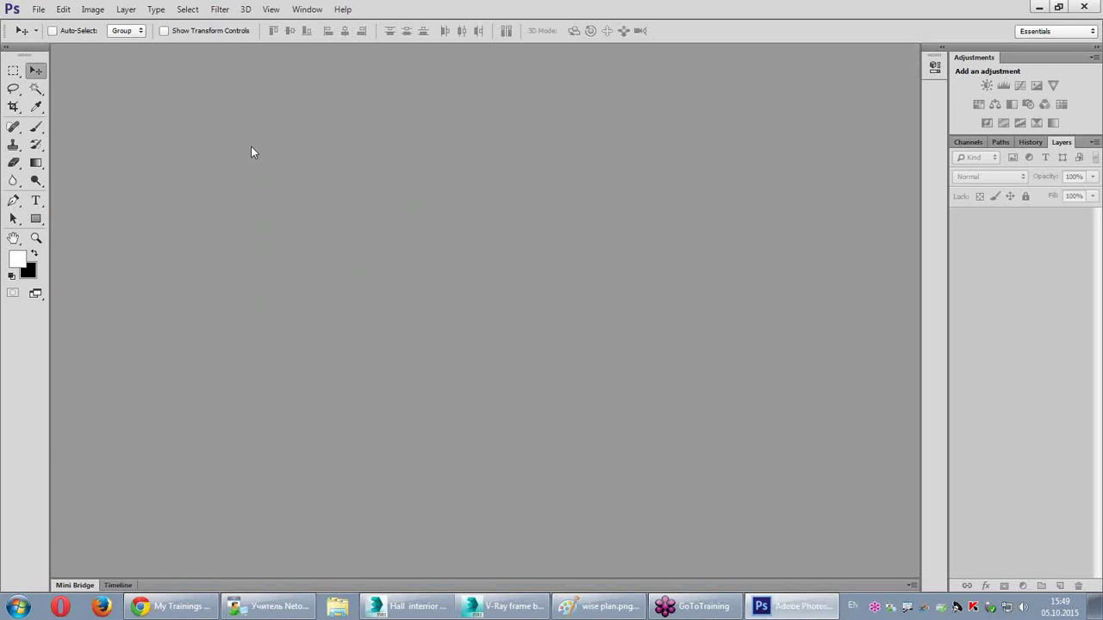
Step: Start Load Files into Stack and browse to the interior renders folder
{"action": "left_click", "coordinate": [37, 9]}
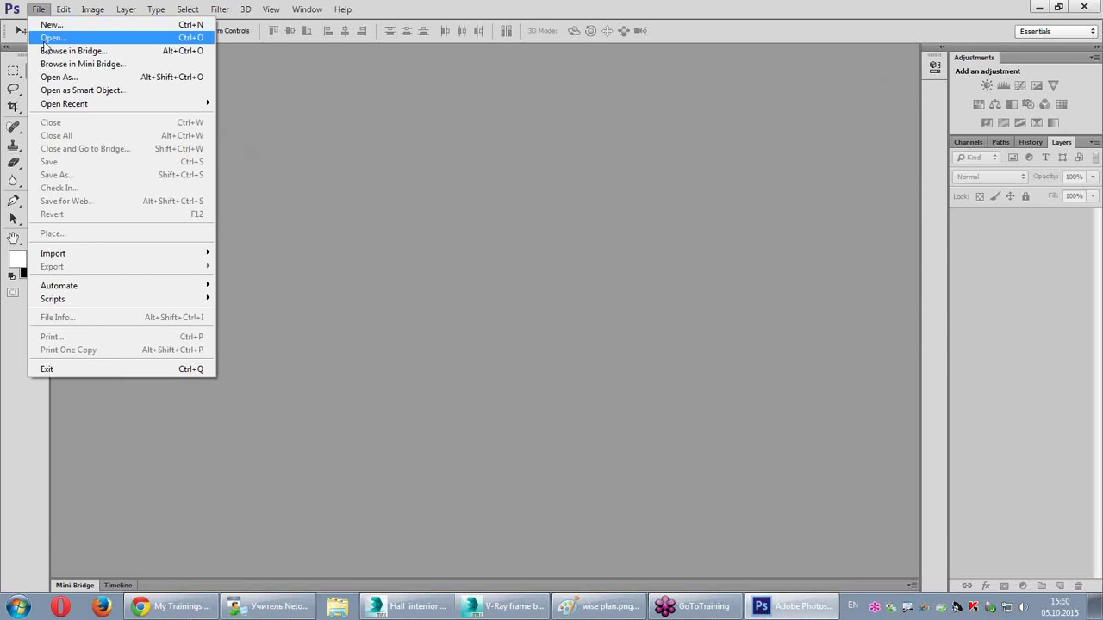
{"action": "mouse_move", "coordinate": [52, 299]}
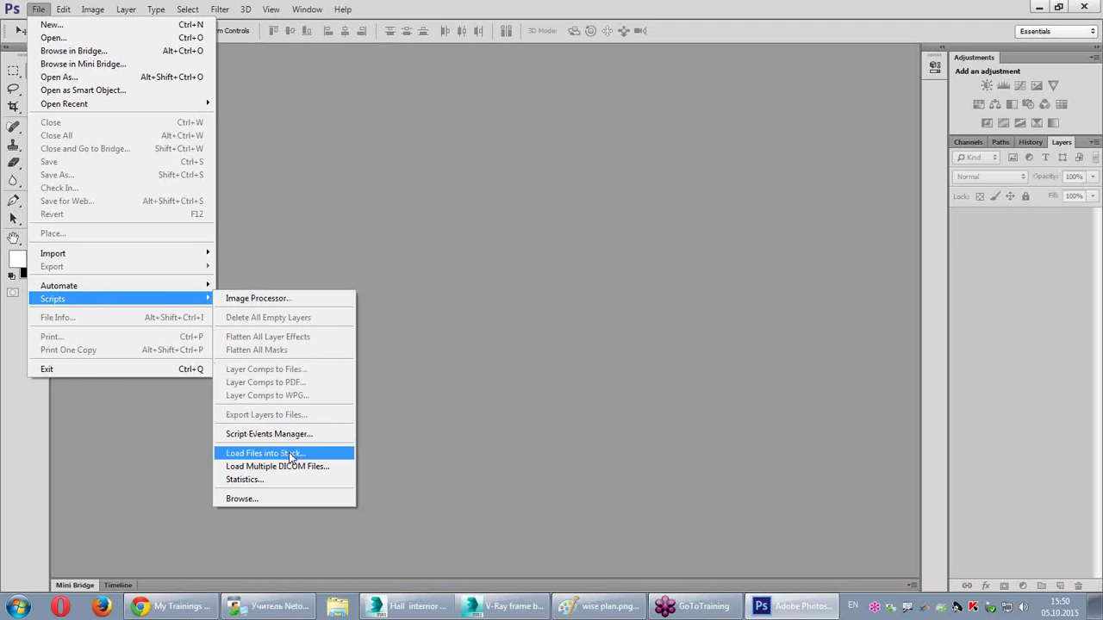
{"action": "left_click", "coordinate": [291, 455]}
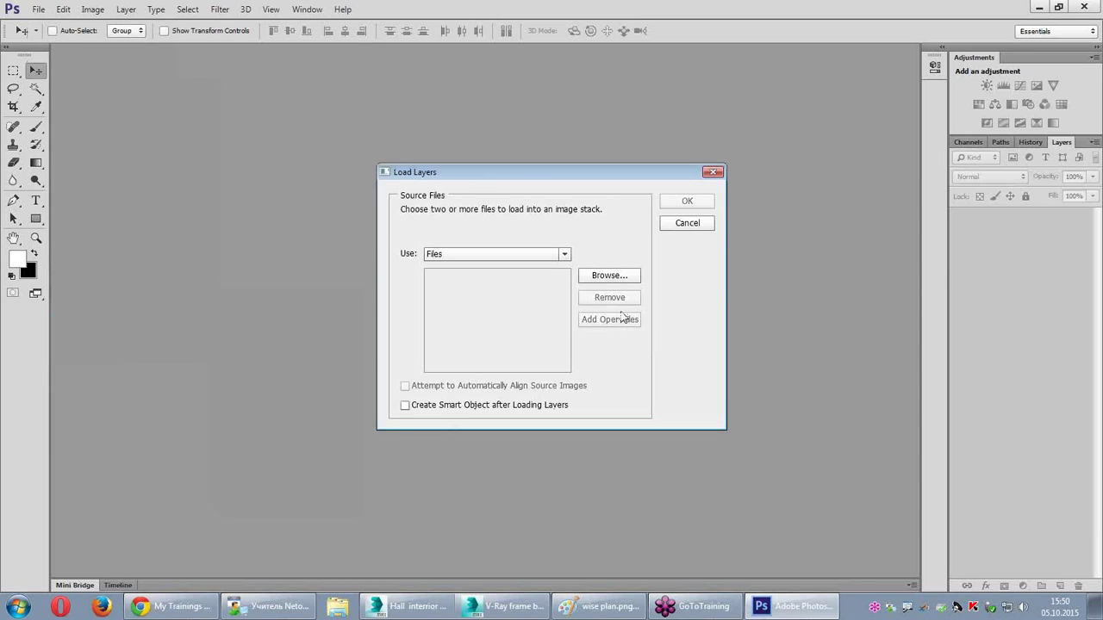
{"action": "left_click", "coordinate": [620, 277]}
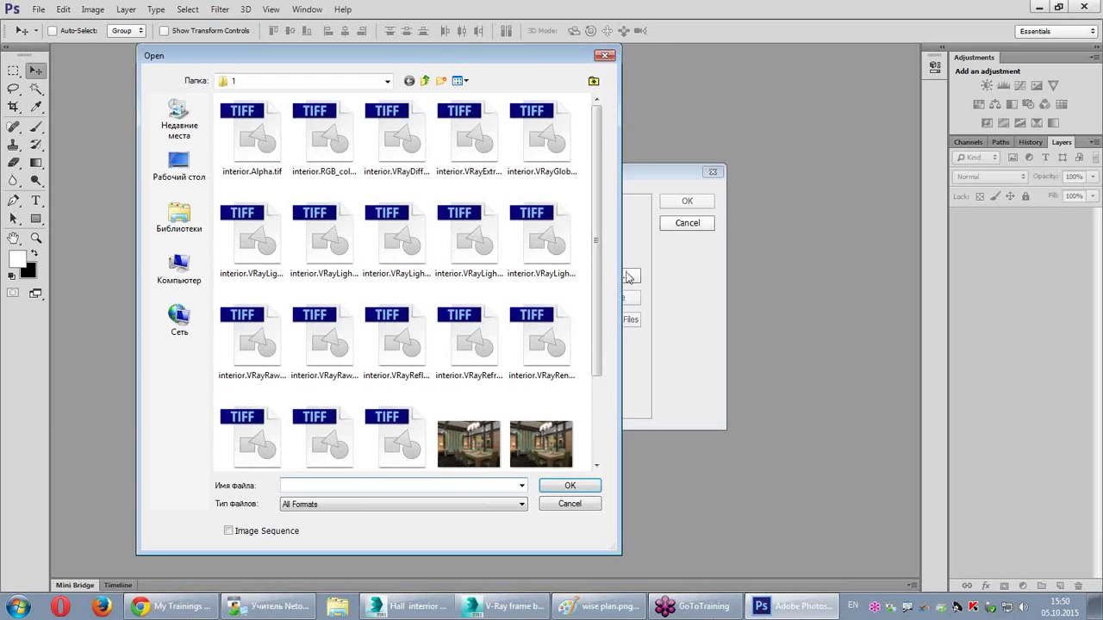
{"action": "left_click", "coordinate": [424, 80]}
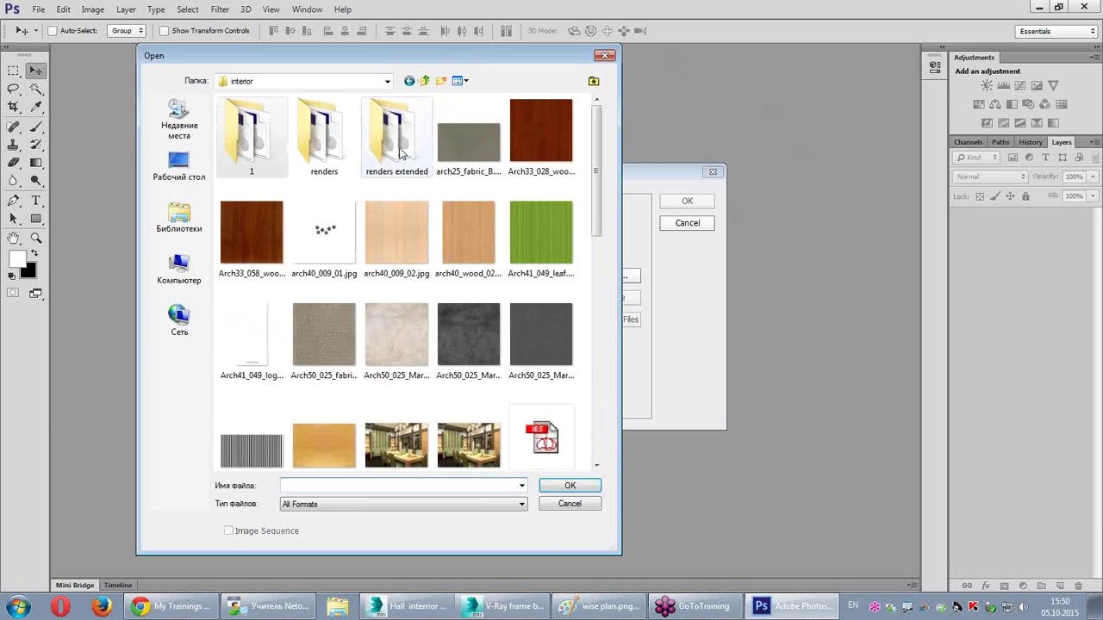
{"action": "double_click", "coordinate": [397, 134]}
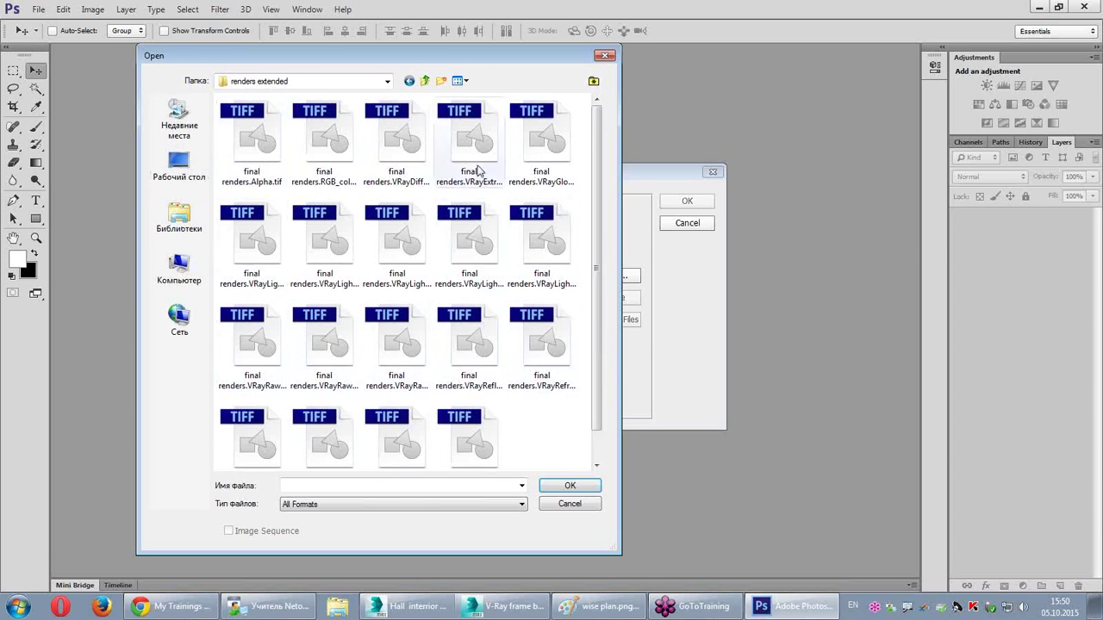
{"action": "left_click", "coordinate": [424, 80]}
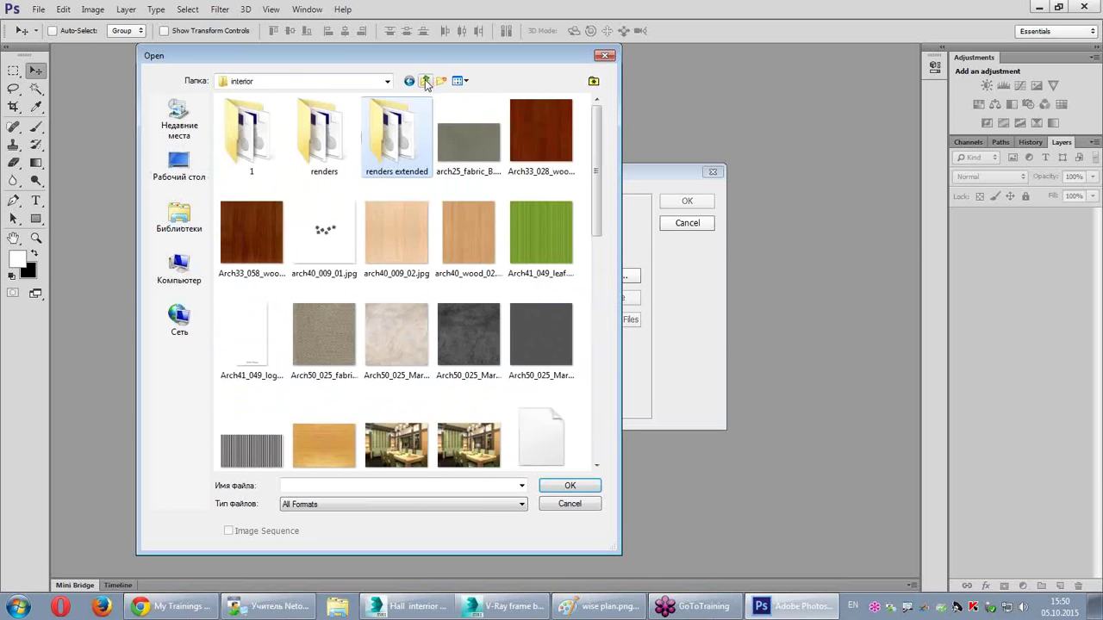
{"action": "double_click", "coordinate": [323, 129]}
Step: Select every render TIFF from Alpha.tif through VRayZDepth.tif and confirm the selection
{"action": "left_click", "coordinate": [254, 142]}
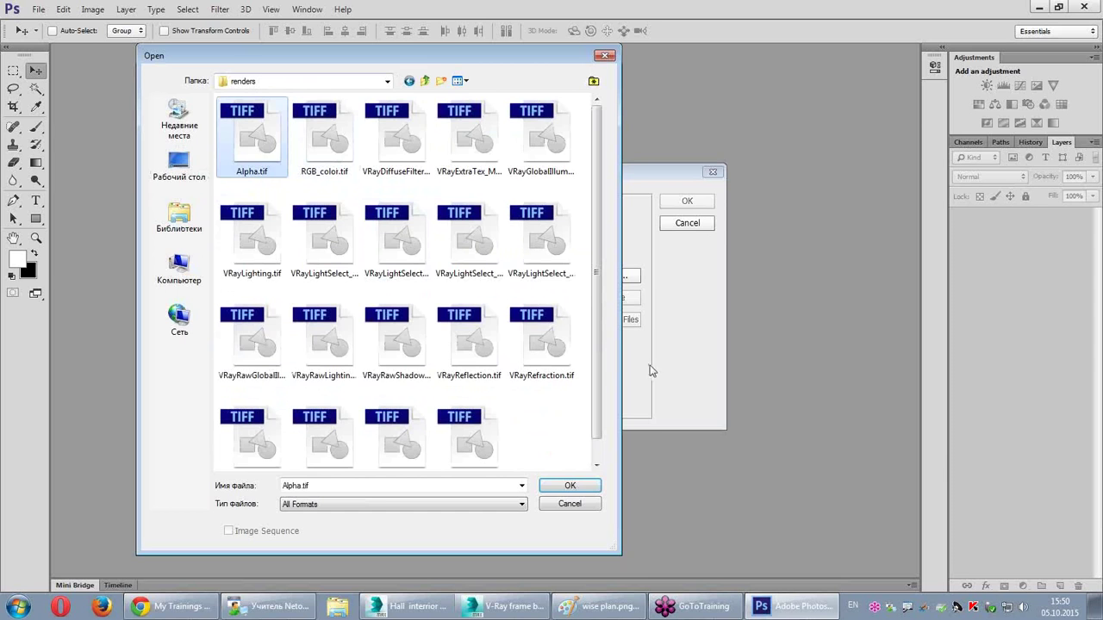
{"action": "scroll", "coordinate": [500, 413], "scroll_direction": "down", "scroll_amount": 1}
{"action": "left_click", "coordinate": [486, 426], "text": "shift"}
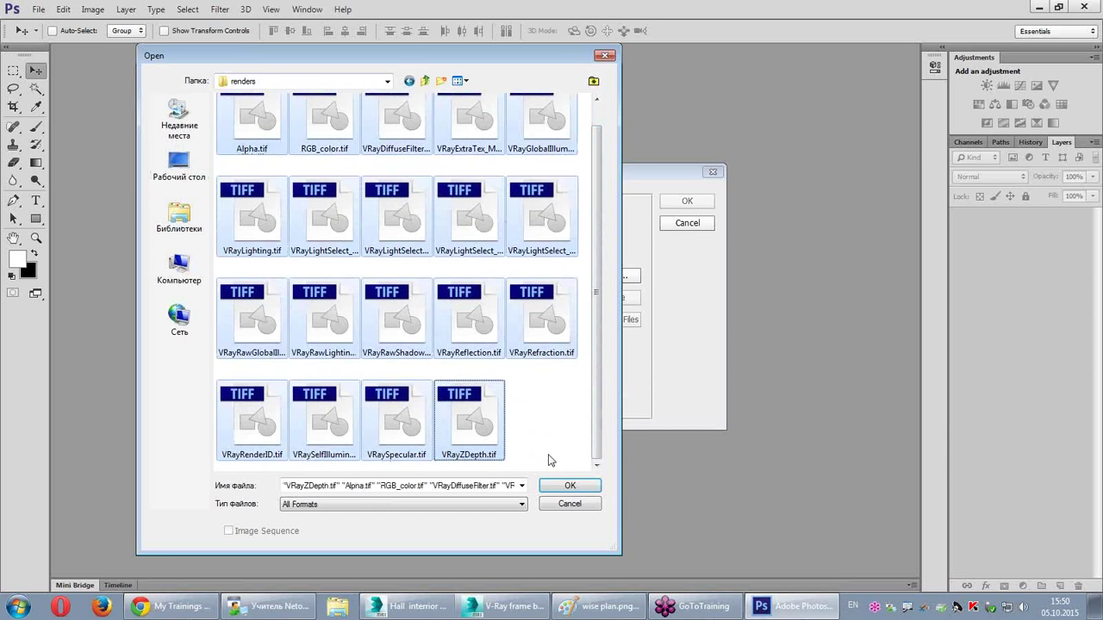
{"action": "left_click", "coordinate": [441, 420], "text": "ctrl"}
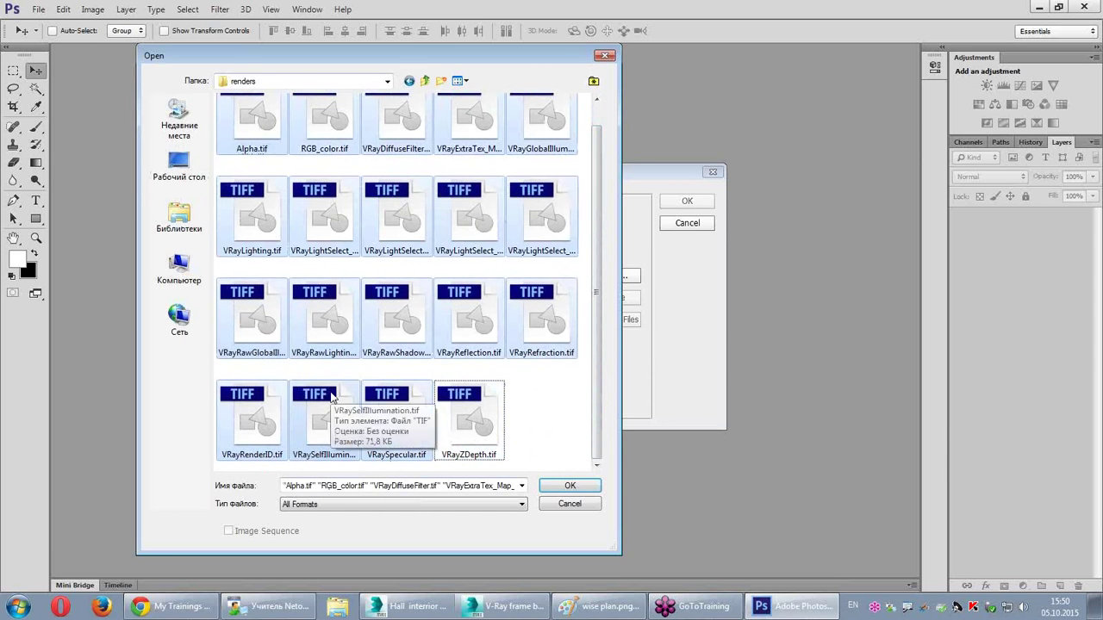
{"action": "left_click", "coordinate": [547, 482]}
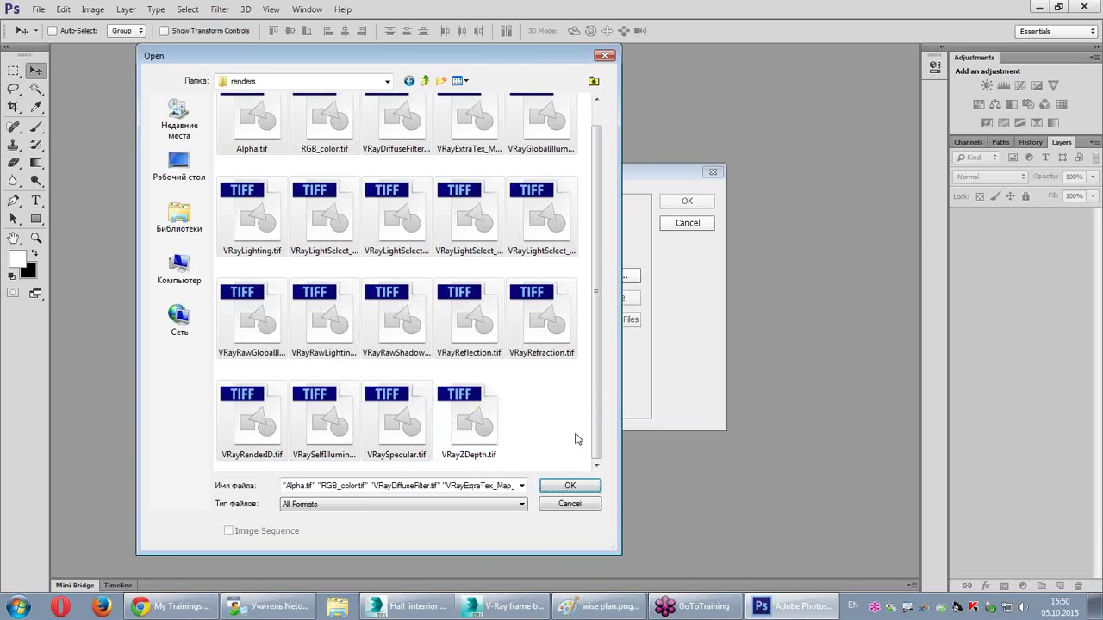
{"action": "left_click", "coordinate": [482, 426], "text": "ctrl"}
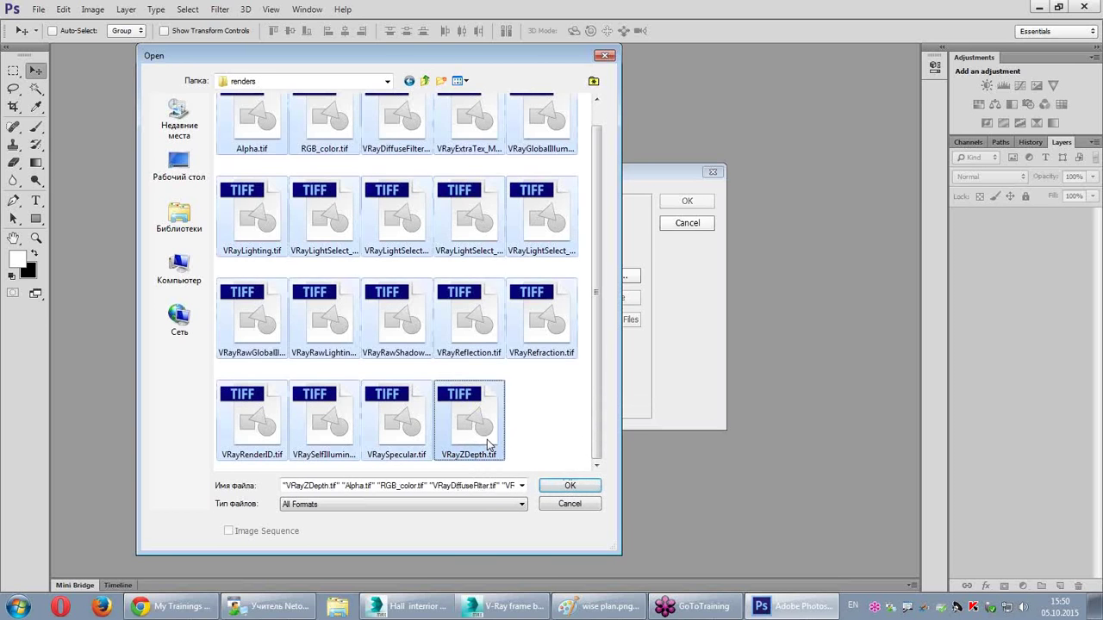
{"action": "left_click", "coordinate": [554, 488]}
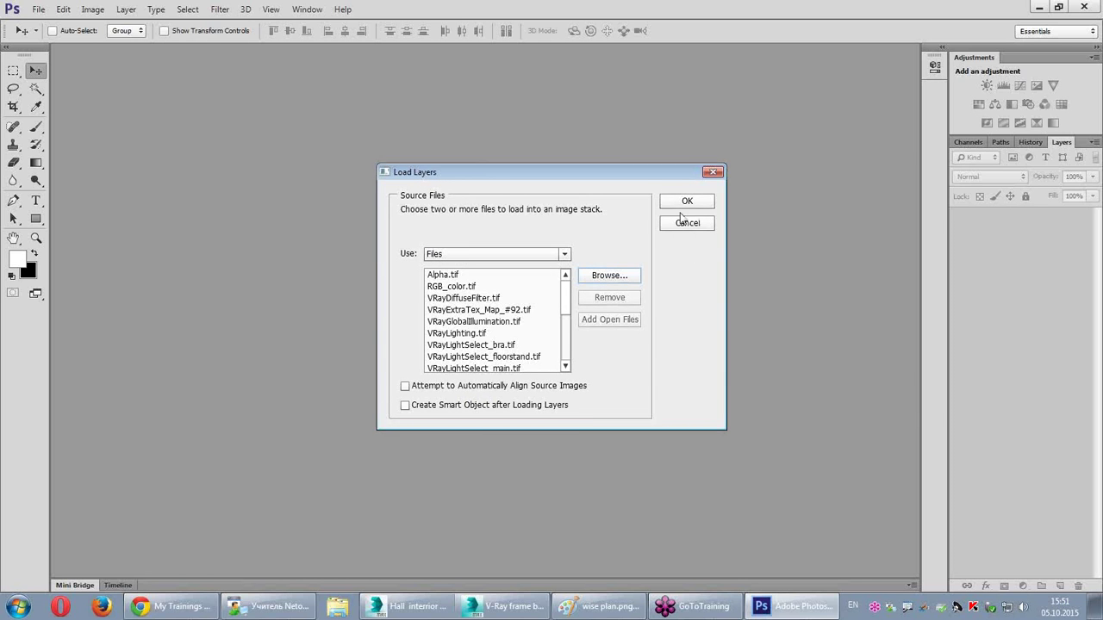
Step: Load the passes as layers, close the Adjustments panel group, and move RGB_color.tif to the top
{"action": "left_click", "coordinate": [681, 201]}
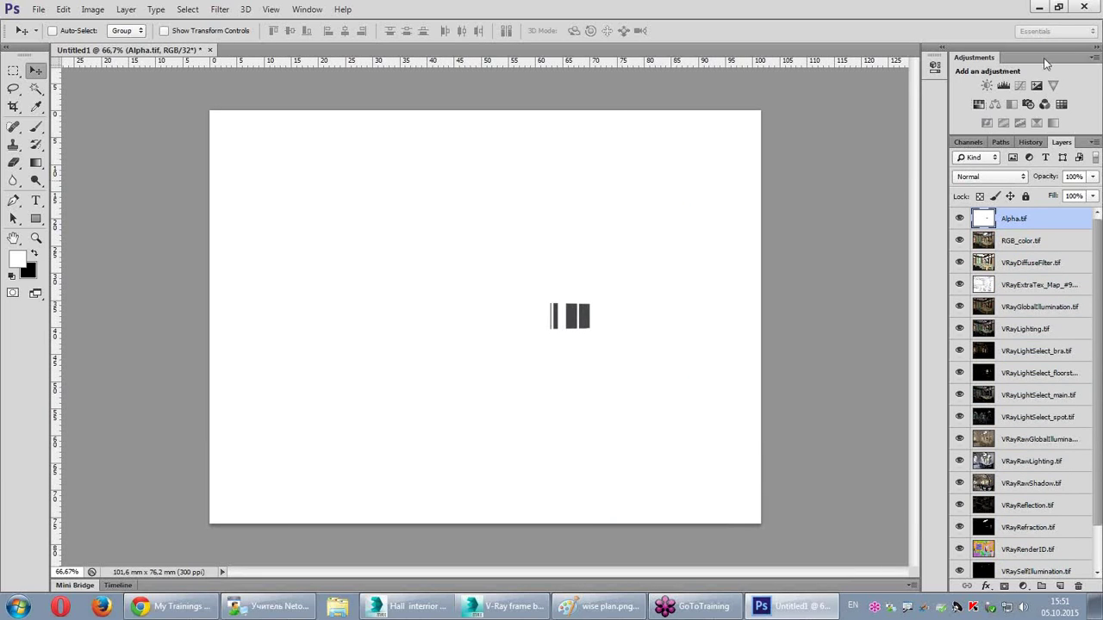
{"action": "left_click", "coordinate": [1093, 57]}
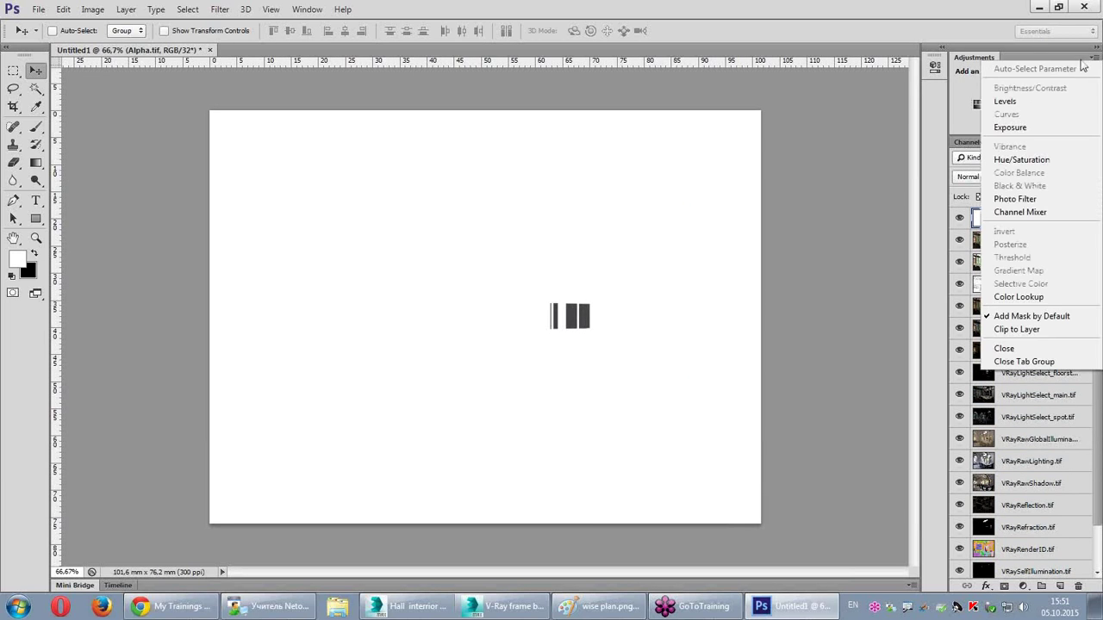
{"action": "left_click", "coordinate": [1034, 362]}
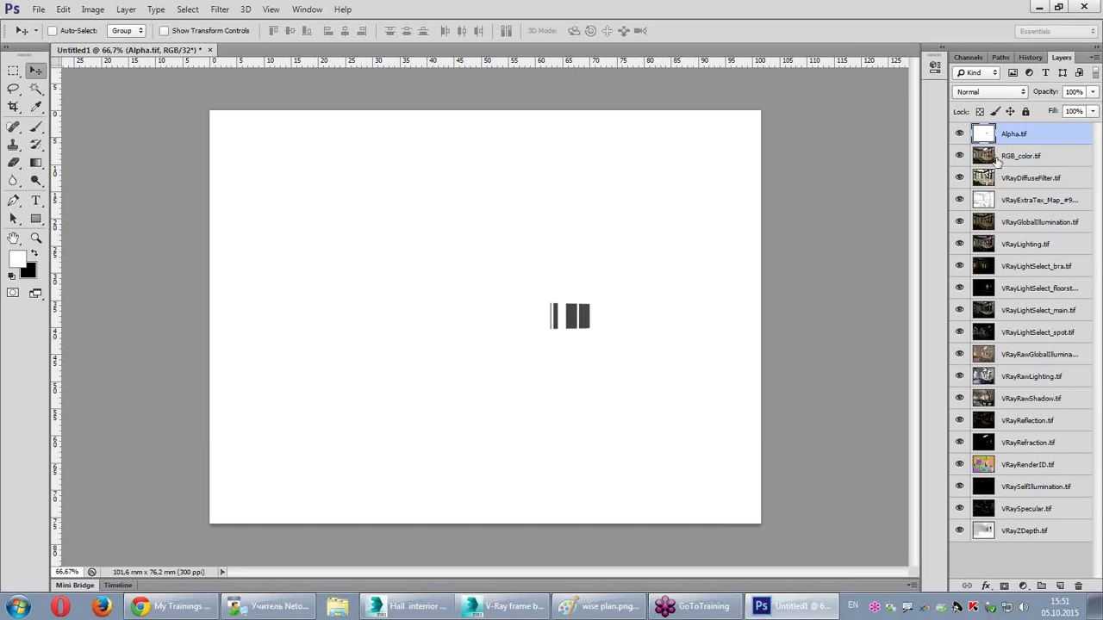
{"action": "left_click_drag", "start_coordinate": [982, 157], "coordinate": [991, 132]}
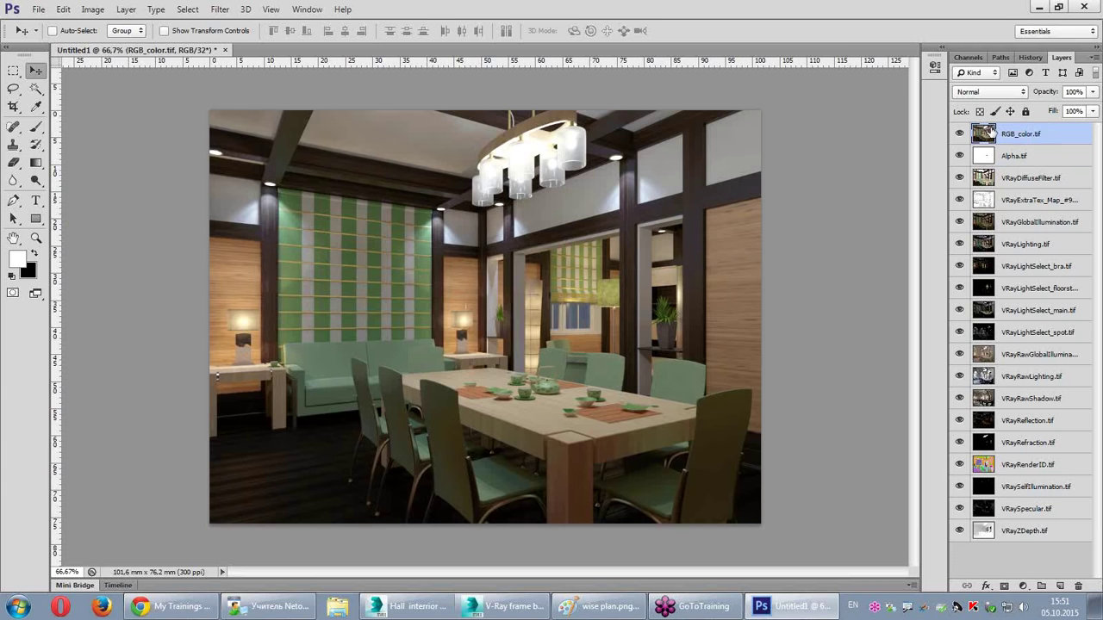
Step: Hide all nineteen render-pass layers, from RGB_color down to VRayZDepth
{"action": "left_click", "coordinate": [959, 134]}
{"action": "left_click", "coordinate": [959, 156]}
{"action": "left_click", "coordinate": [959, 178]}
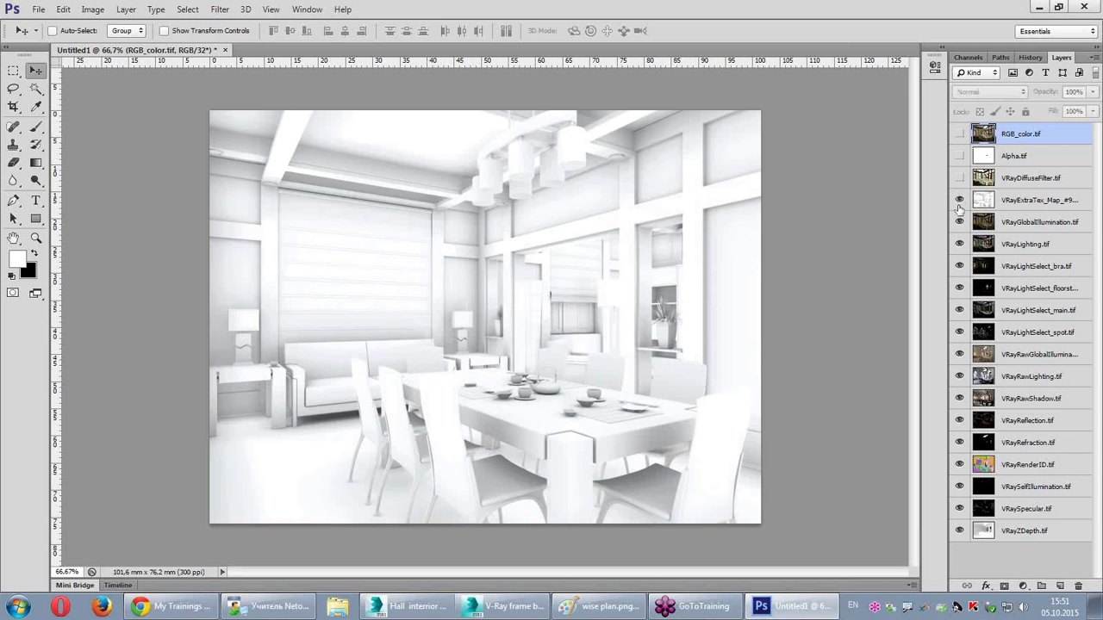
{"action": "left_click", "coordinate": [959, 200]}
{"action": "left_click", "coordinate": [959, 221]}
{"action": "left_click", "coordinate": [959, 244]}
{"action": "left_click", "coordinate": [959, 265]}
{"action": "left_click", "coordinate": [958, 288]}
{"action": "left_click", "coordinate": [958, 310]}
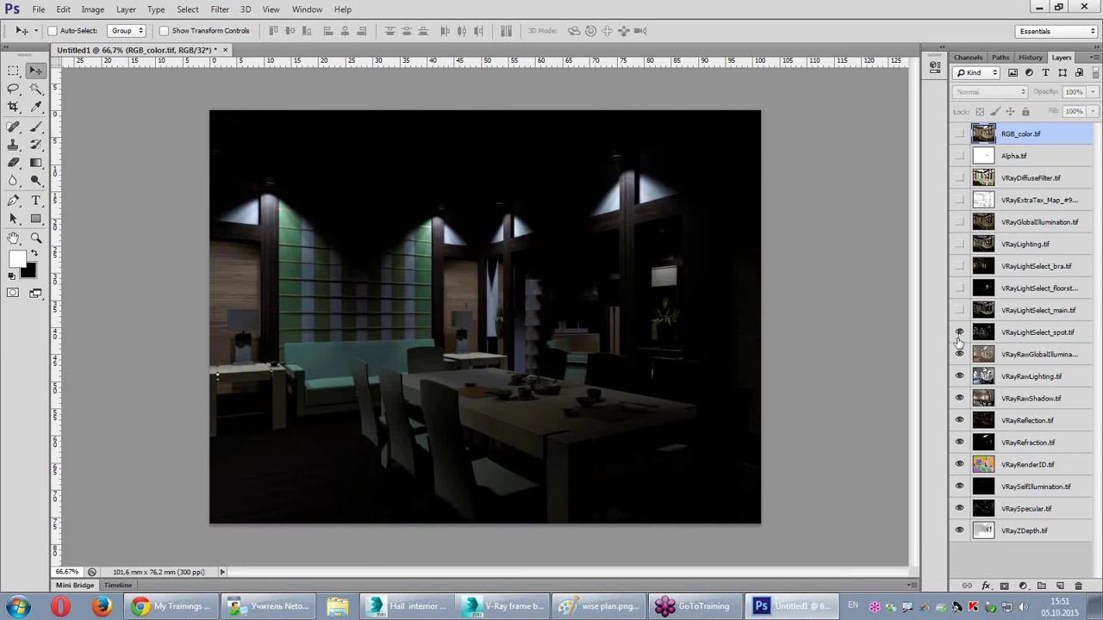
{"action": "left_click", "coordinate": [959, 332]}
{"action": "left_click", "coordinate": [958, 354]}
{"action": "left_click", "coordinate": [958, 377]}
{"action": "left_click", "coordinate": [959, 398]}
{"action": "left_click", "coordinate": [958, 421]}
{"action": "left_click", "coordinate": [959, 442]}
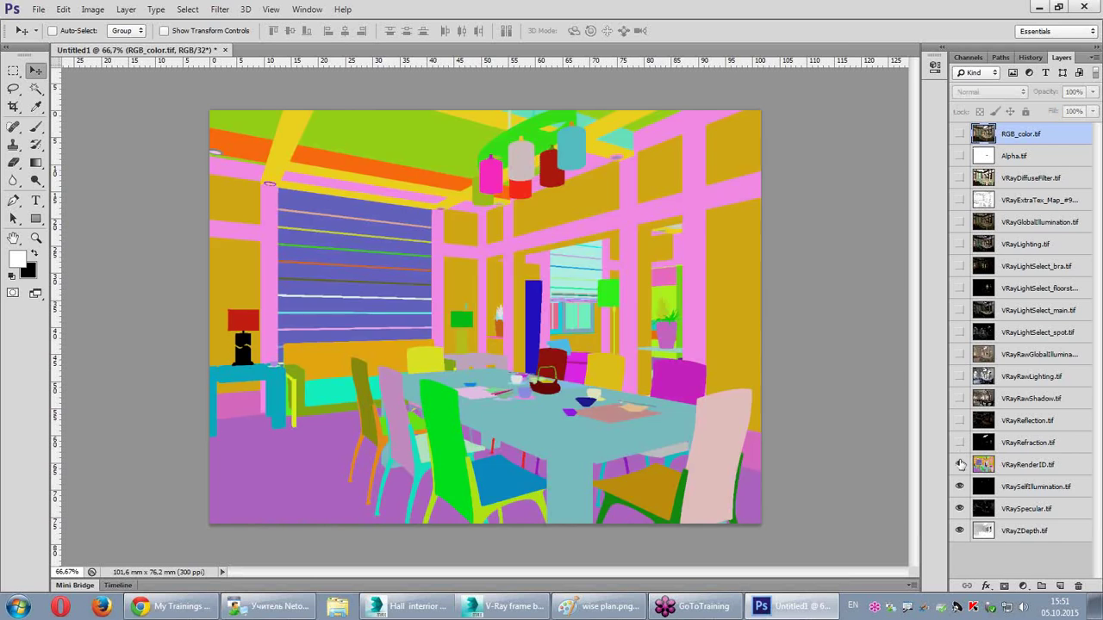
{"action": "left_click", "coordinate": [959, 464]}
{"action": "left_click", "coordinate": [959, 486]}
{"action": "left_click", "coordinate": [958, 508]}
{"action": "left_click", "coordinate": [959, 531]}
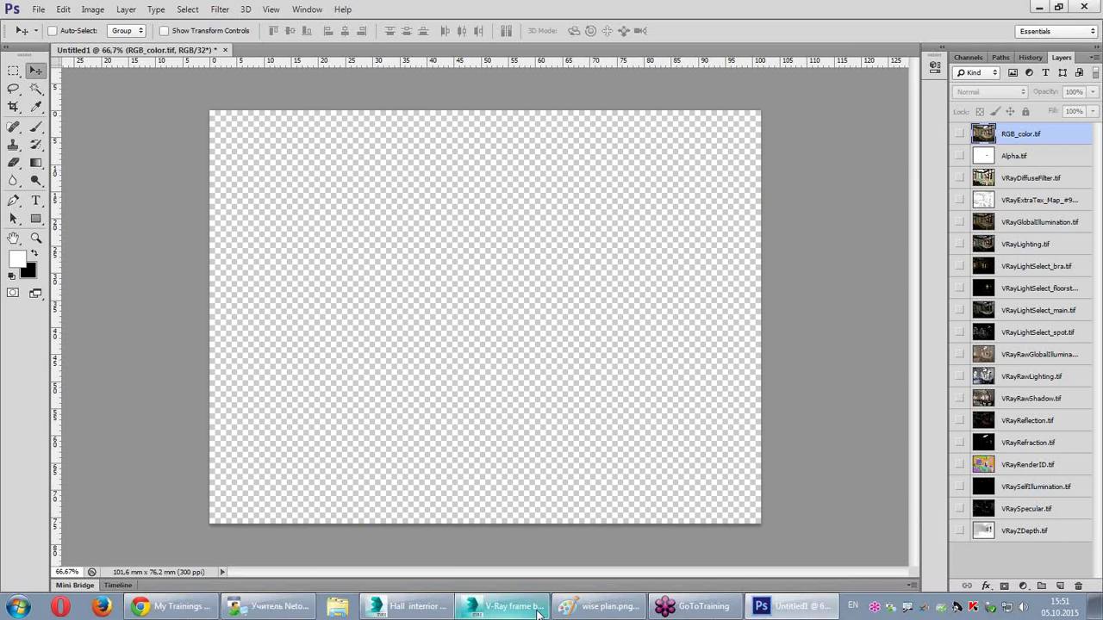
Step: Circle 'Lighting + GI' in red on the Paint compositing plan, then return to Photoshop
{"action": "left_click", "coordinate": [601, 607]}
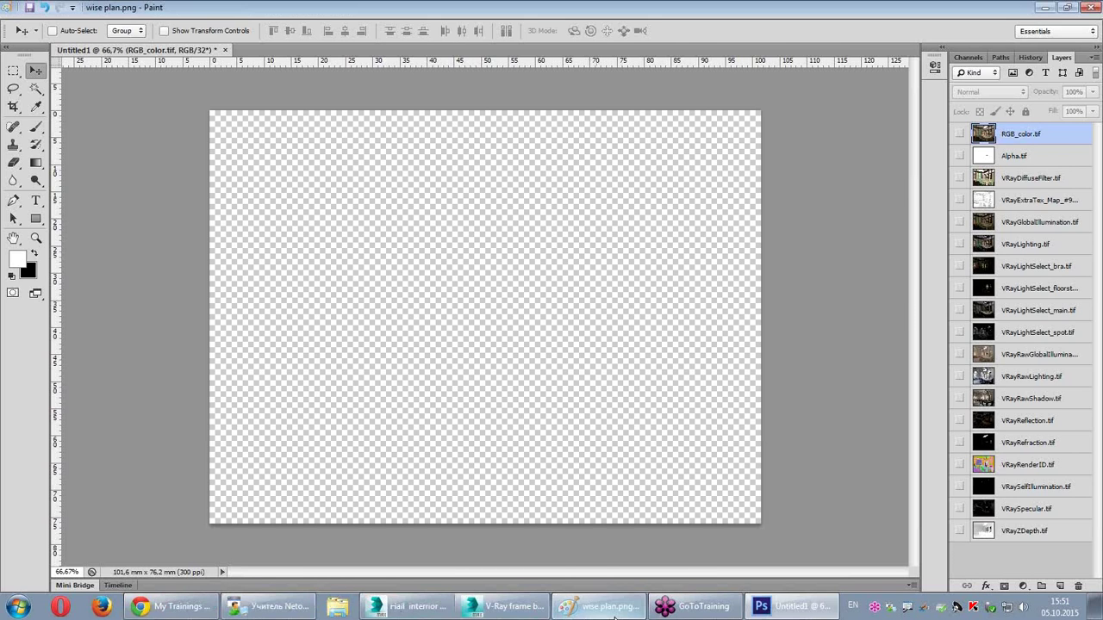
{"action": "mouse_move", "coordinate": [26, 161]}
{"action": "left_mouse_down"}
{"action": "mouse_move", "coordinate": [24, 233]}
{"action": "mouse_move", "coordinate": [29, 161]}
{"action": "left_mouse_up"}
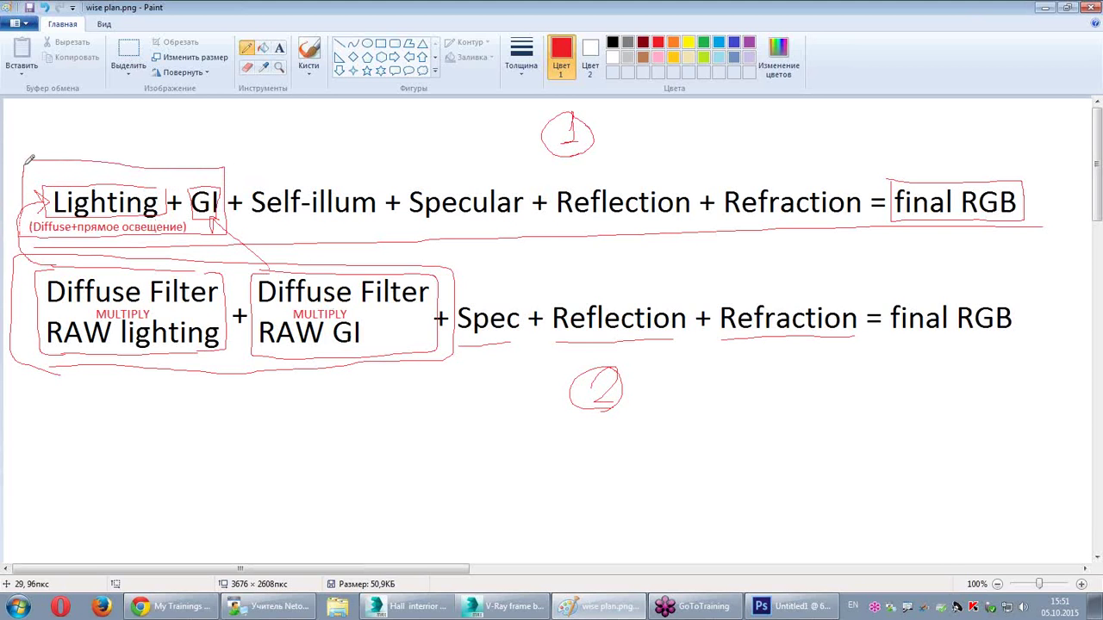
{"action": "left_click", "coordinate": [472, 611]}
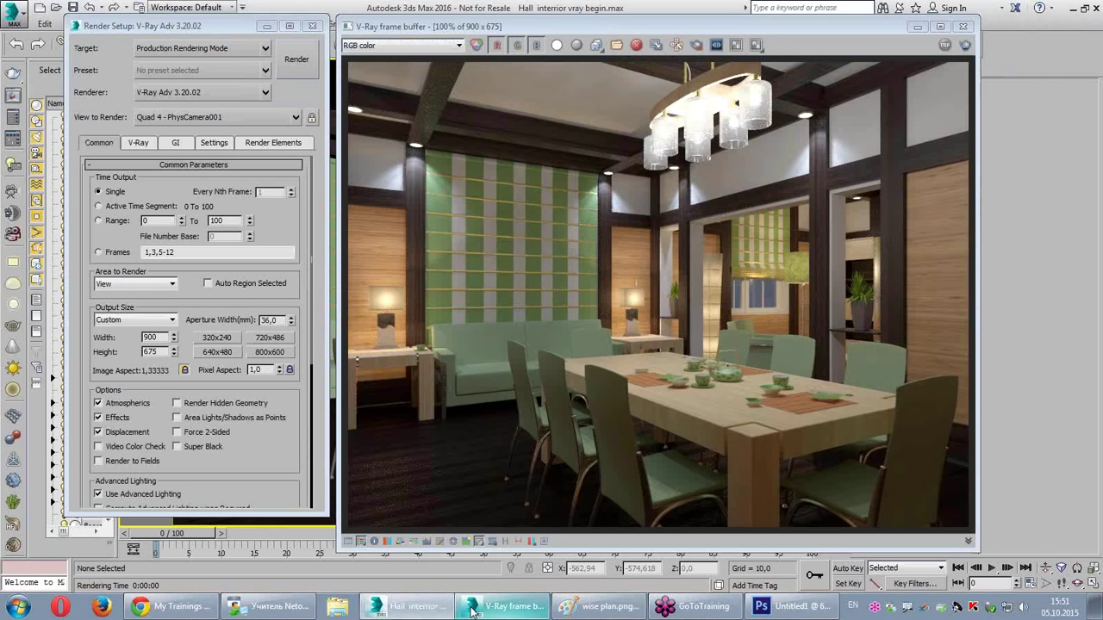
{"action": "left_click", "coordinate": [785, 606]}
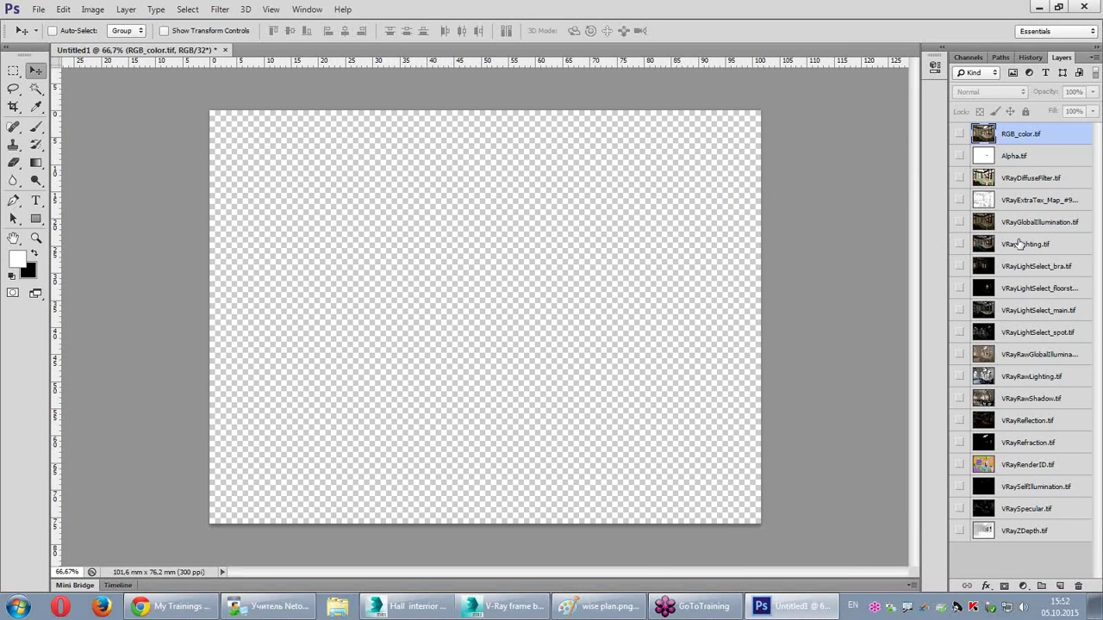
Step: Move VRayLighting.tif and VRayGlobalIllumination.tif to the top of the stack and make both visible
{"action": "left_click_drag", "start_coordinate": [1021, 244], "coordinate": [1021, 131]}
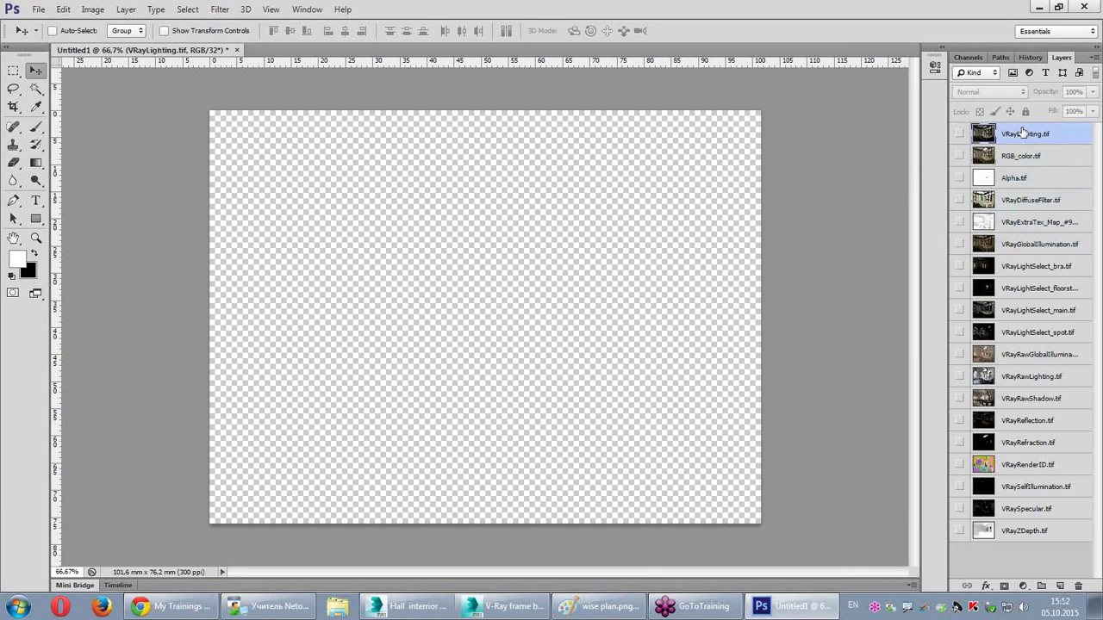
{"action": "left_click", "coordinate": [958, 134]}
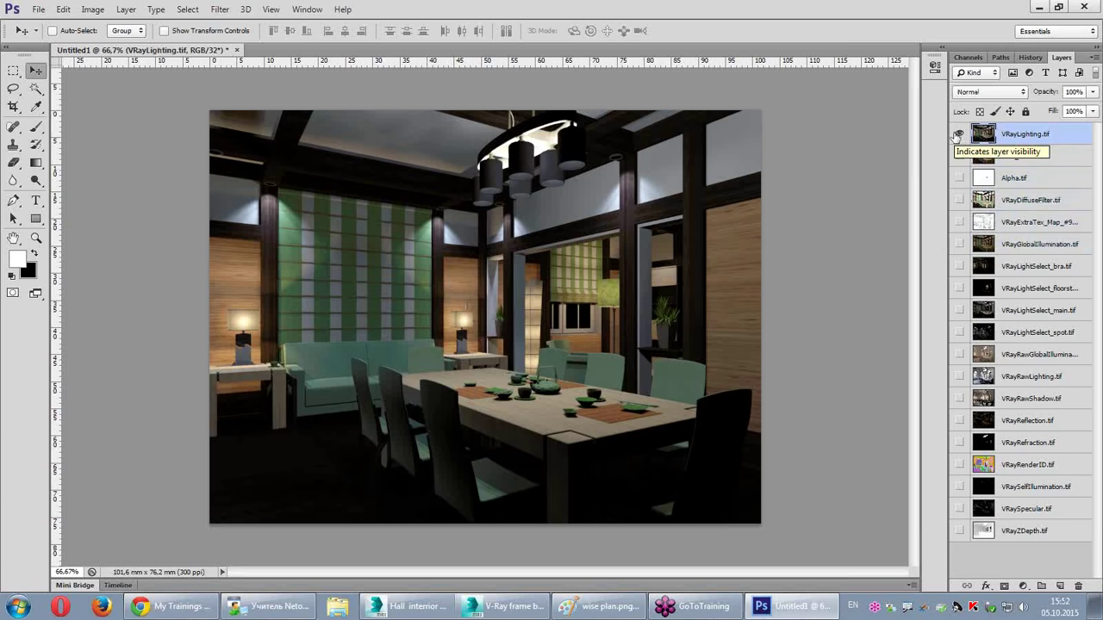
{"action": "left_click_drag", "start_coordinate": [1023, 245], "coordinate": [1022, 131]}
{"action": "left_click", "coordinate": [959, 135]}
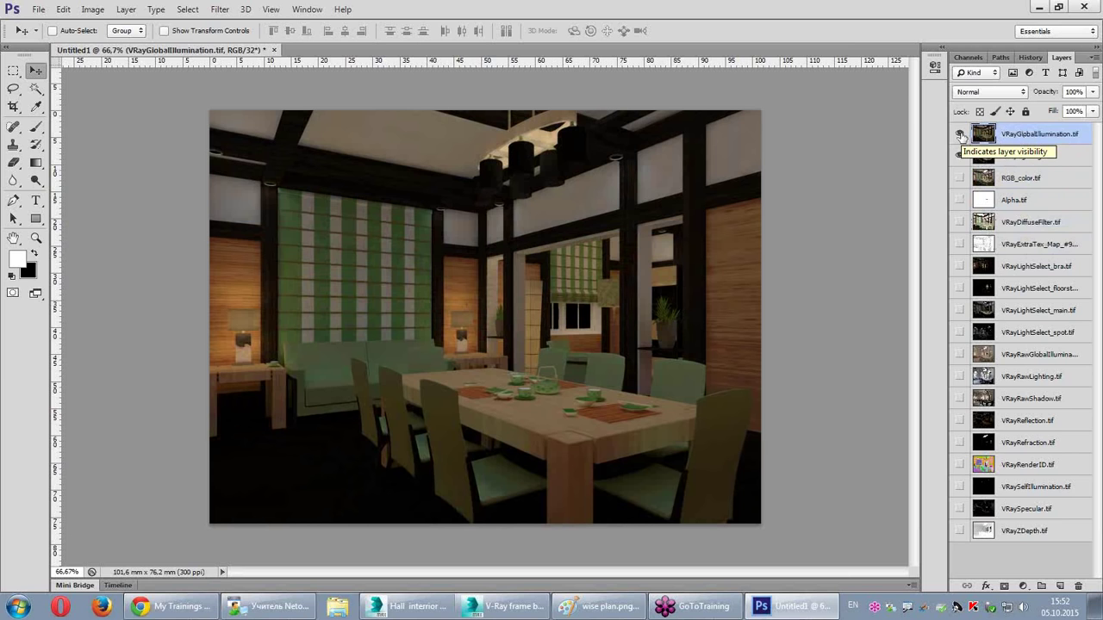
Step: Show the blend mode list and annotate Linear Dodge (Add) on screen
{"action": "left_click", "coordinate": [993, 95]}
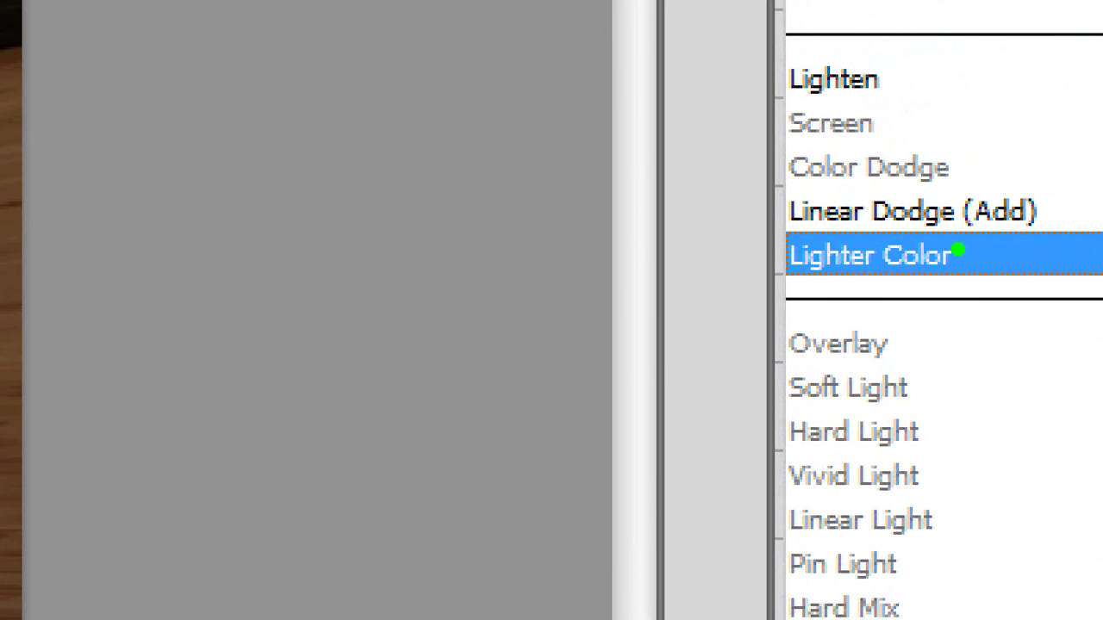
{"action": "left_click_drag", "start_coordinate": [780, 248], "coordinate": [1059, 236]}
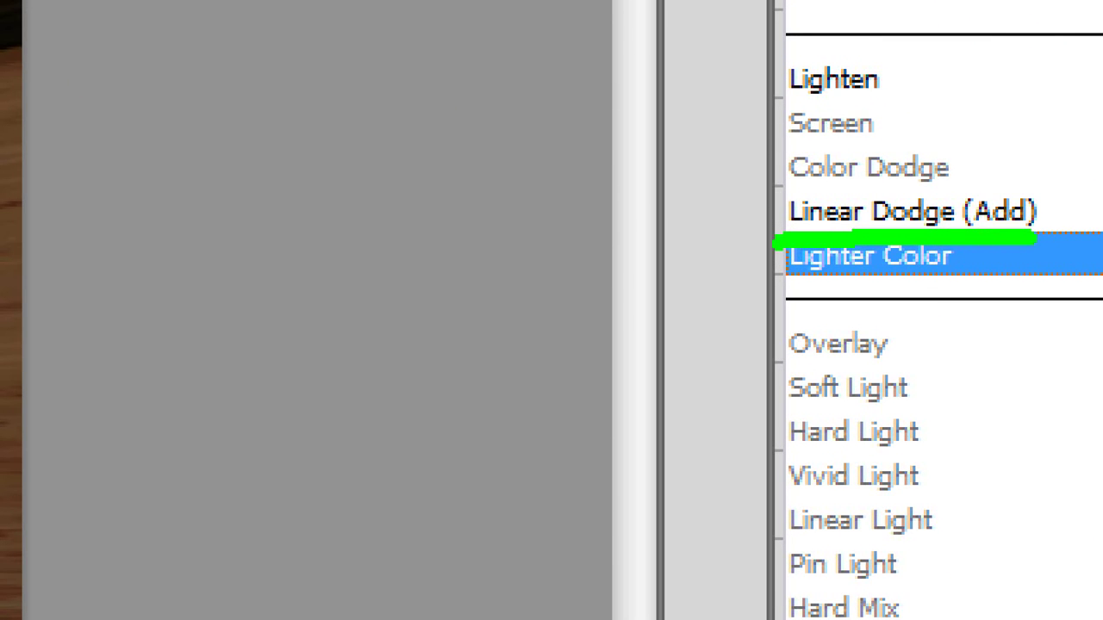
{"action": "mouse_move", "coordinate": [943, 171]}
{"action": "left_mouse_down"}
{"action": "mouse_move", "coordinate": [942, 215]}
{"action": "mouse_move", "coordinate": [987, 260]}
{"action": "mouse_move", "coordinate": [1075, 223]}
{"action": "mouse_move", "coordinate": [1040, 167]}
{"action": "mouse_move", "coordinate": [939, 166]}
{"action": "left_mouse_up"}
{"action": "left_click", "coordinate": [850, 196]}
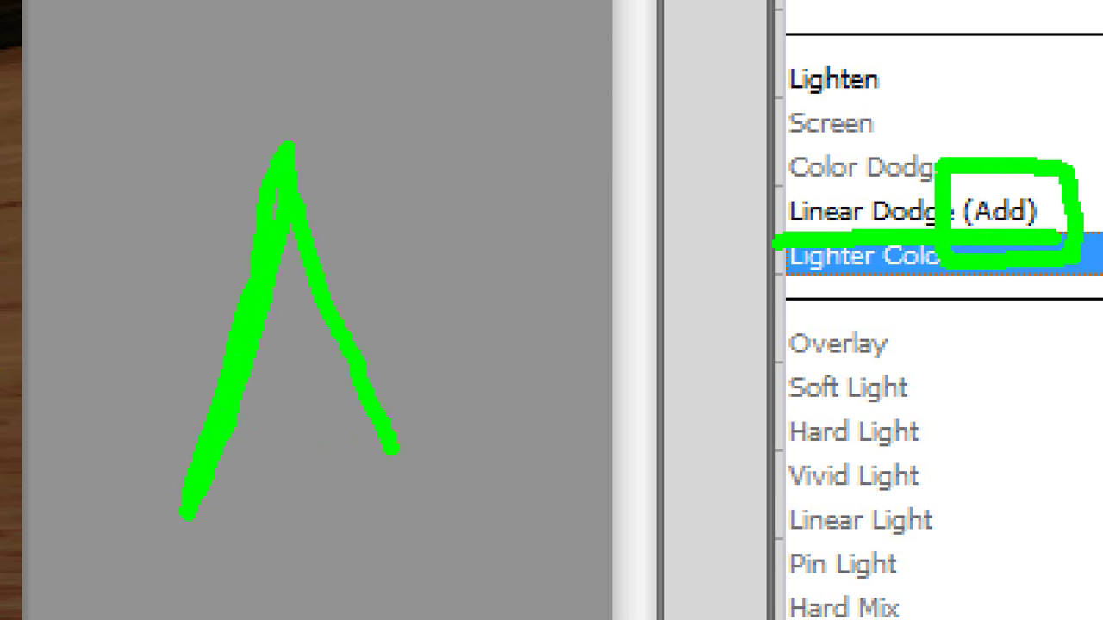
{"action": "left_click_drag", "start_coordinate": [616, 405], "coordinate": [534, 99]}
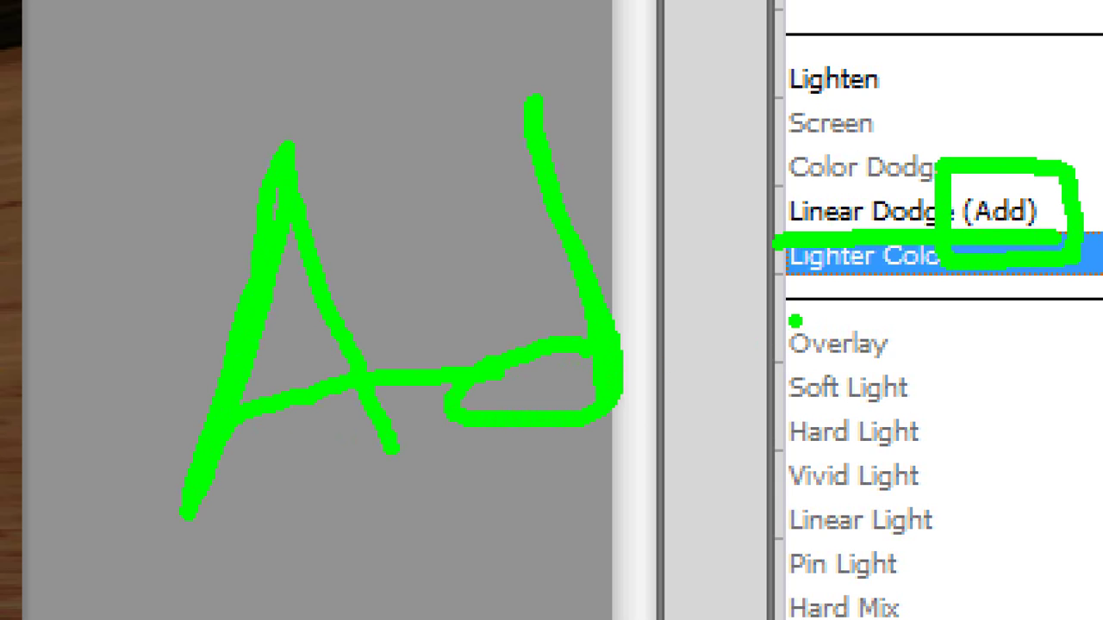
{"action": "left_click_drag", "start_coordinate": [797, 315], "coordinate": [788, 379]}
{"action": "left_click_drag", "start_coordinate": [715, 86], "coordinate": [805, 438]}
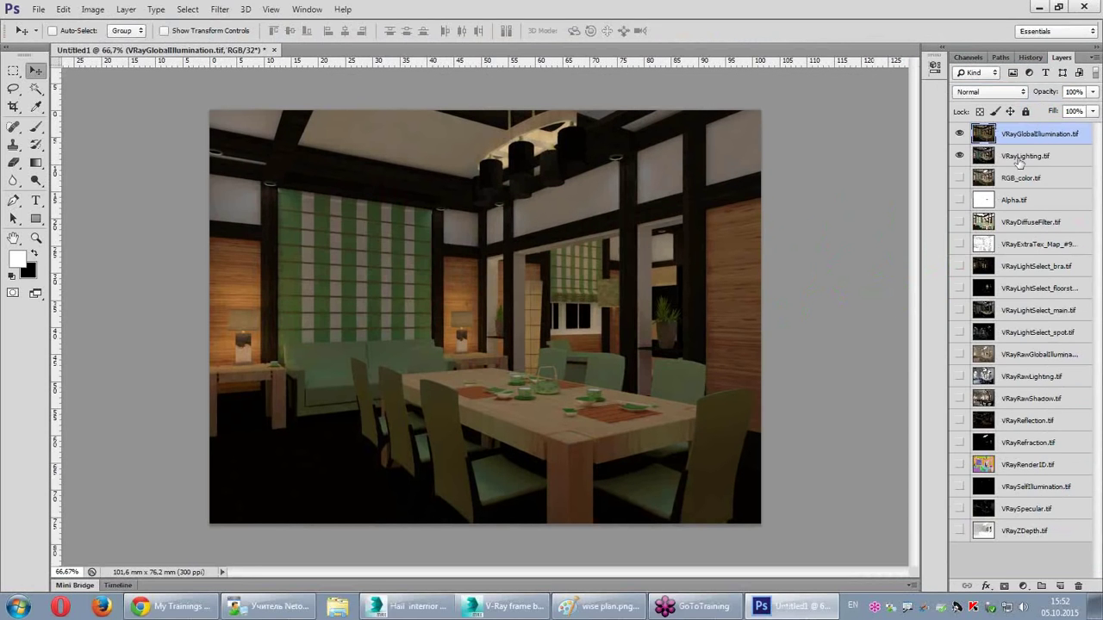
Step: Set VRayGlobalIllumination to Linear Dodge (Add) and toggle its visibility to compare renders
{"action": "left_click", "coordinate": [1014, 92]}
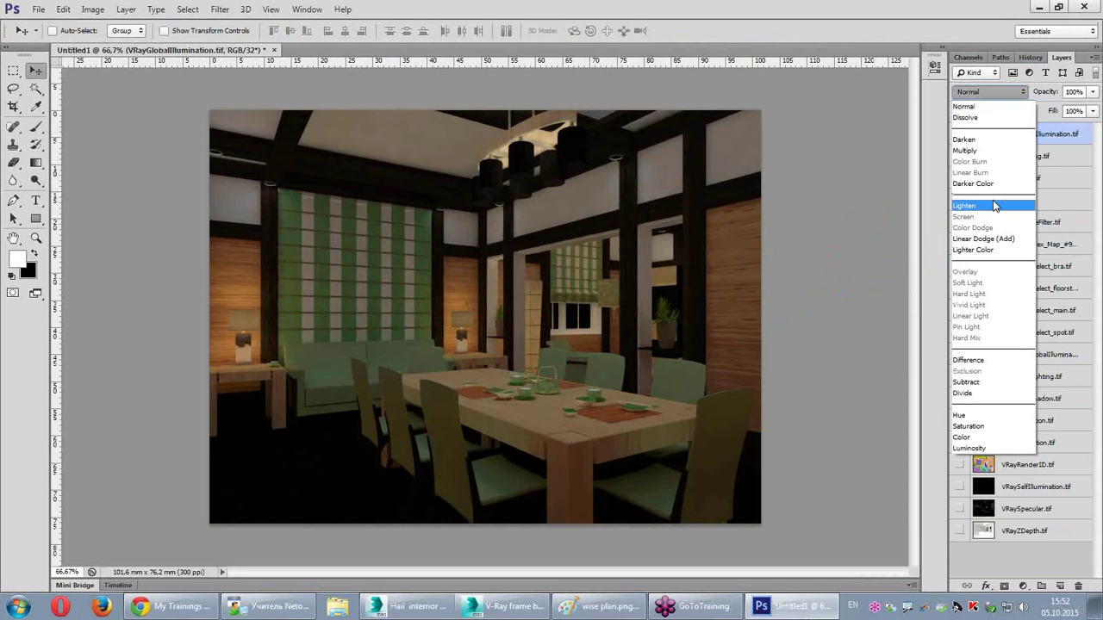
{"action": "left_click", "coordinate": [996, 239]}
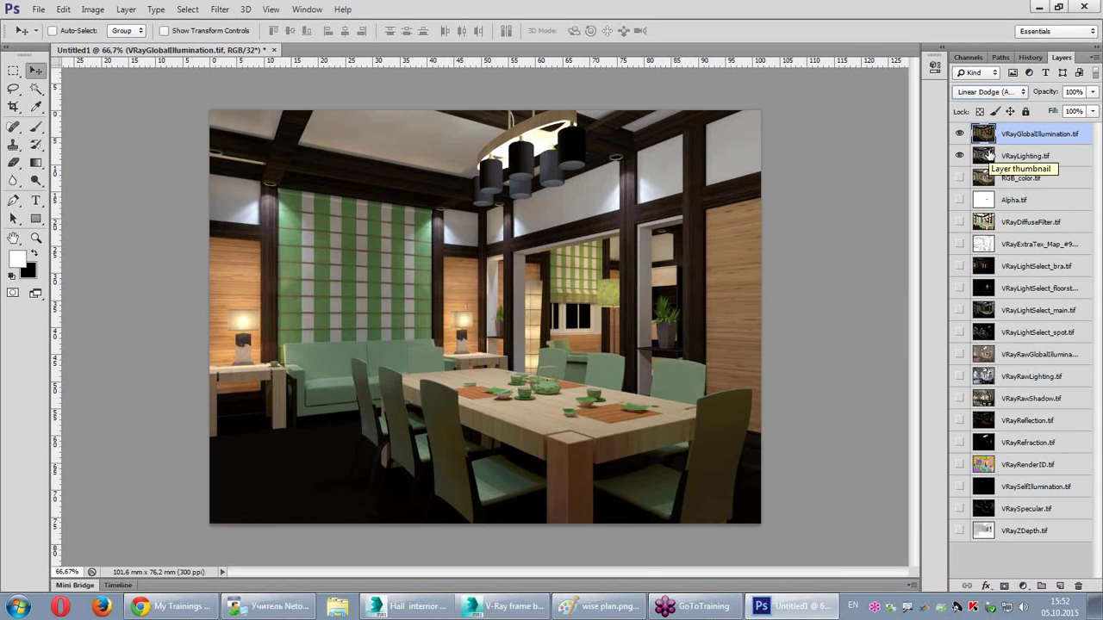
{"action": "left_click", "coordinate": [959, 134]}
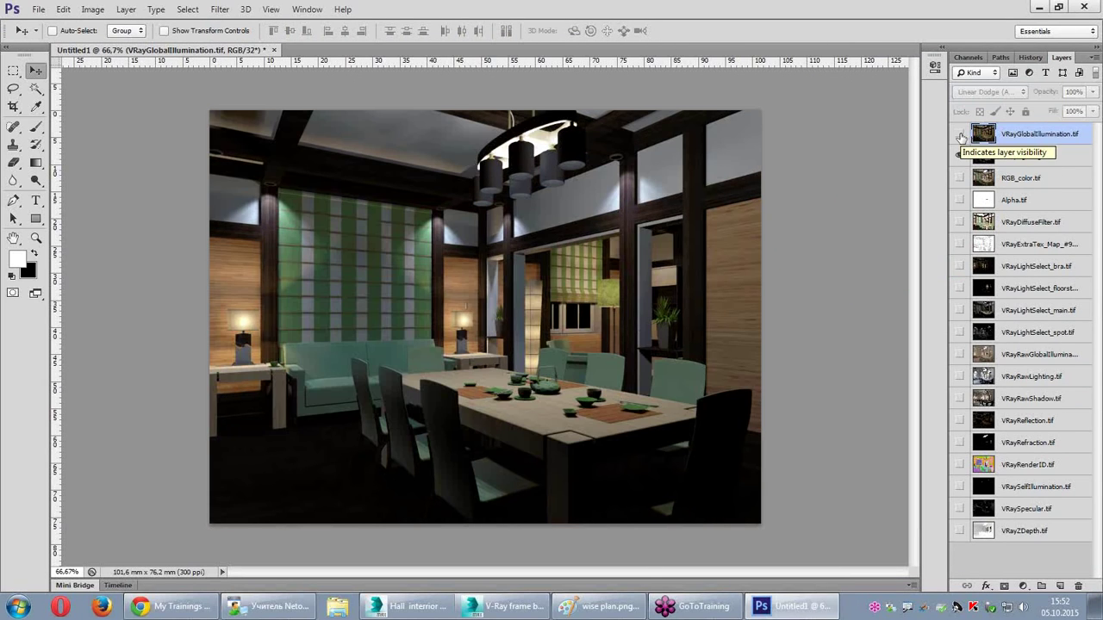
{"action": "left_click", "coordinate": [960, 134]}
{"action": "left_click", "coordinate": [959, 134]}
{"action": "left_click", "coordinate": [960, 135]}
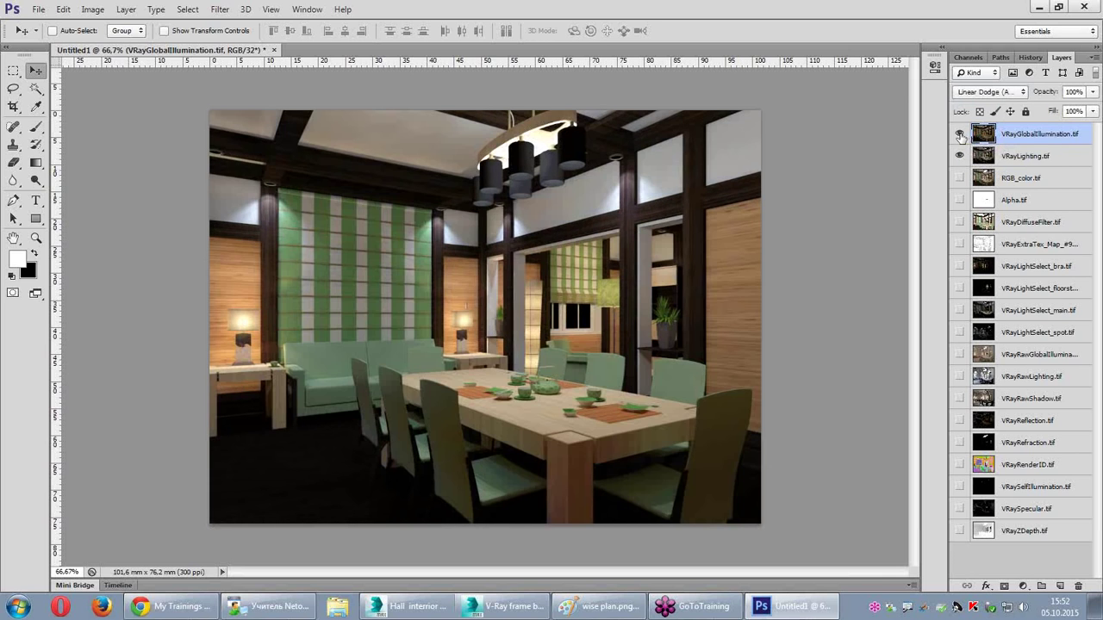
{"action": "left_click", "coordinate": [959, 134]}
{"action": "left_click", "coordinate": [960, 134]}
{"action": "left_click", "coordinate": [959, 135]}
{"action": "left_click", "coordinate": [960, 134]}
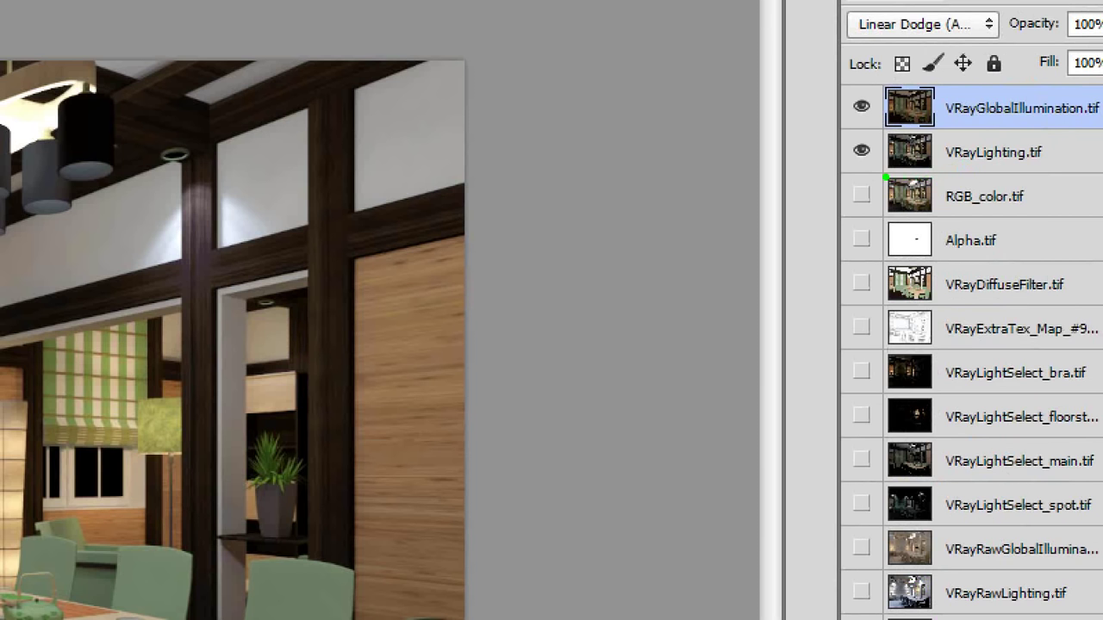
{"action": "mouse_move", "coordinate": [885, 177]}
{"action": "left_mouse_down"}
{"action": "mouse_move", "coordinate": [1066, 170]}
{"action": "mouse_move", "coordinate": [1081, 96]}
{"action": "mouse_move", "coordinate": [797, 86]}
{"action": "mouse_move", "coordinate": [900, 181]}
{"action": "left_mouse_up"}
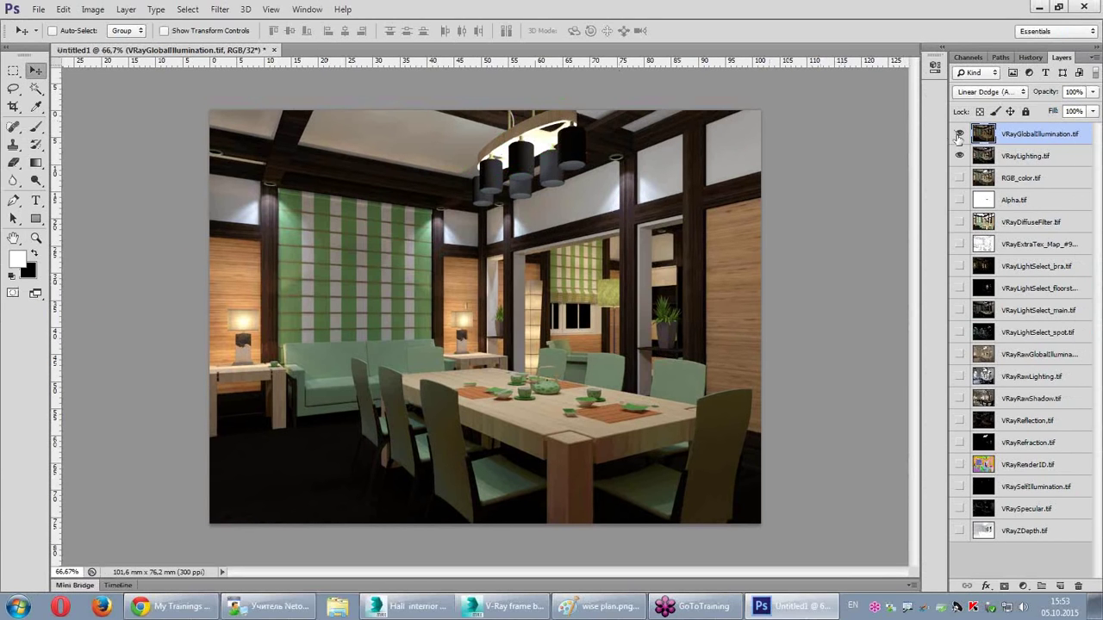
Step: Return the GI layer's blend mode to Normal and hide it
{"action": "left_click", "coordinate": [959, 135]}
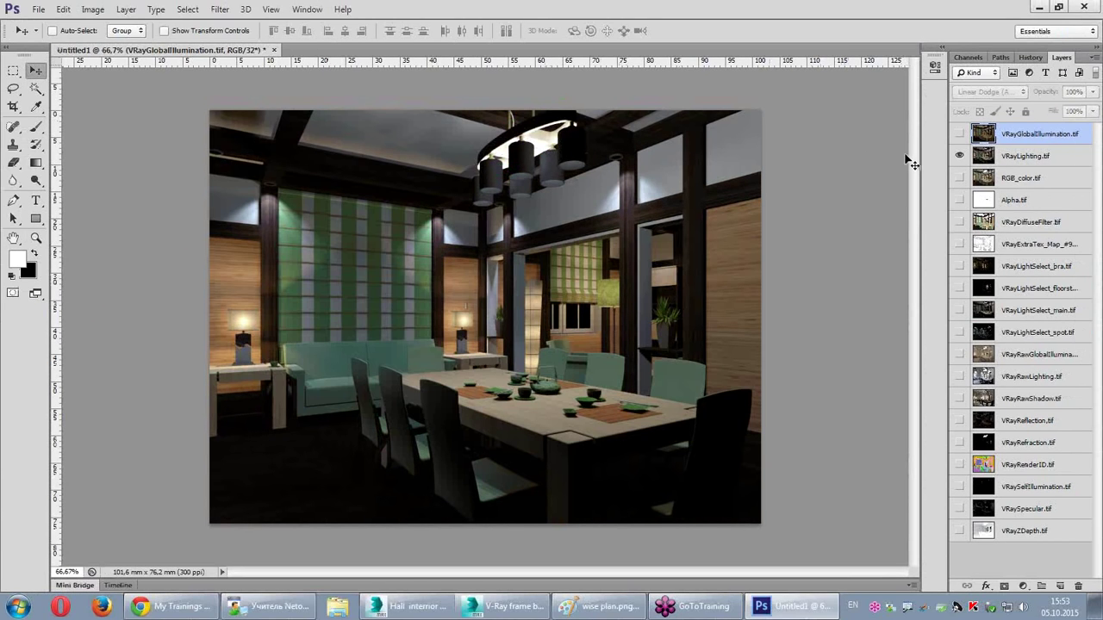
{"action": "left_click", "coordinate": [959, 135]}
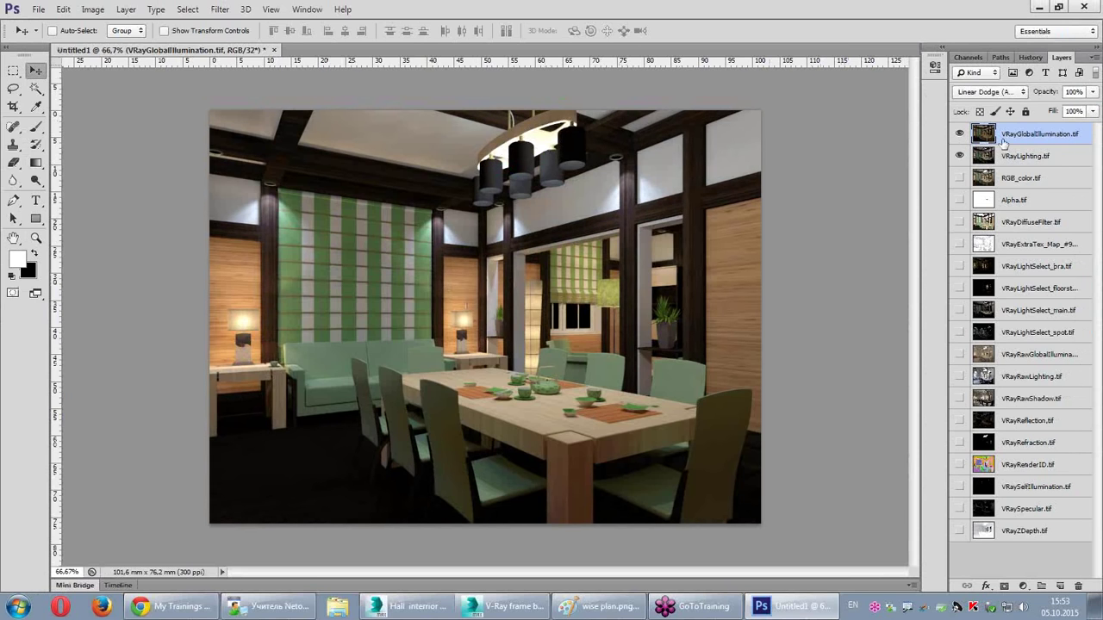
{"action": "left_click", "coordinate": [990, 92]}
{"action": "left_click", "coordinate": [999, 91]}
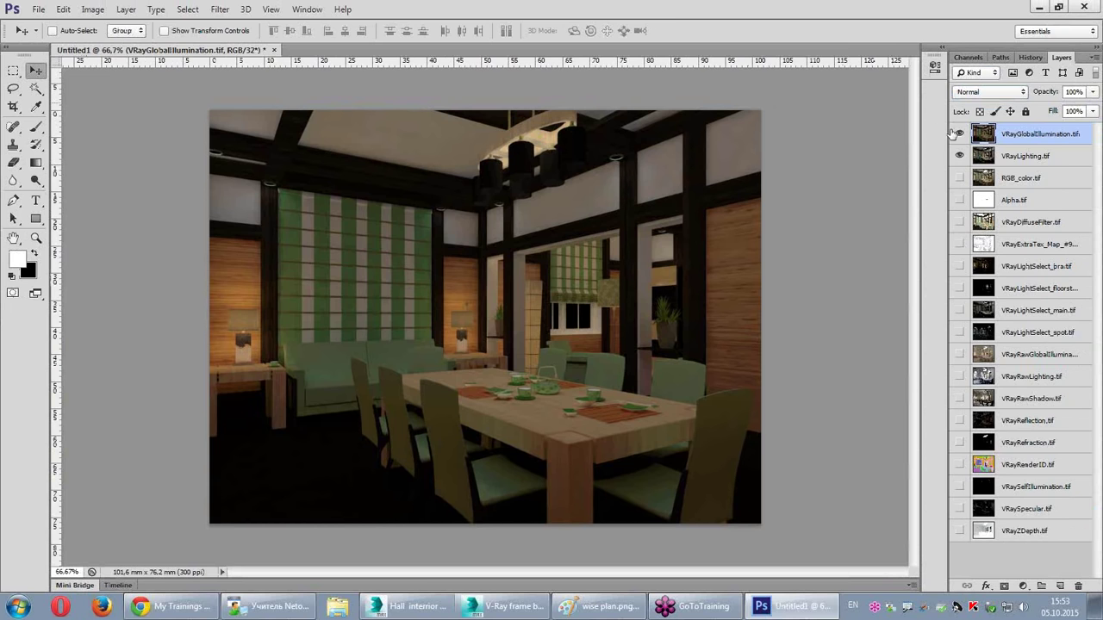
{"action": "left_click", "coordinate": [958, 135]}
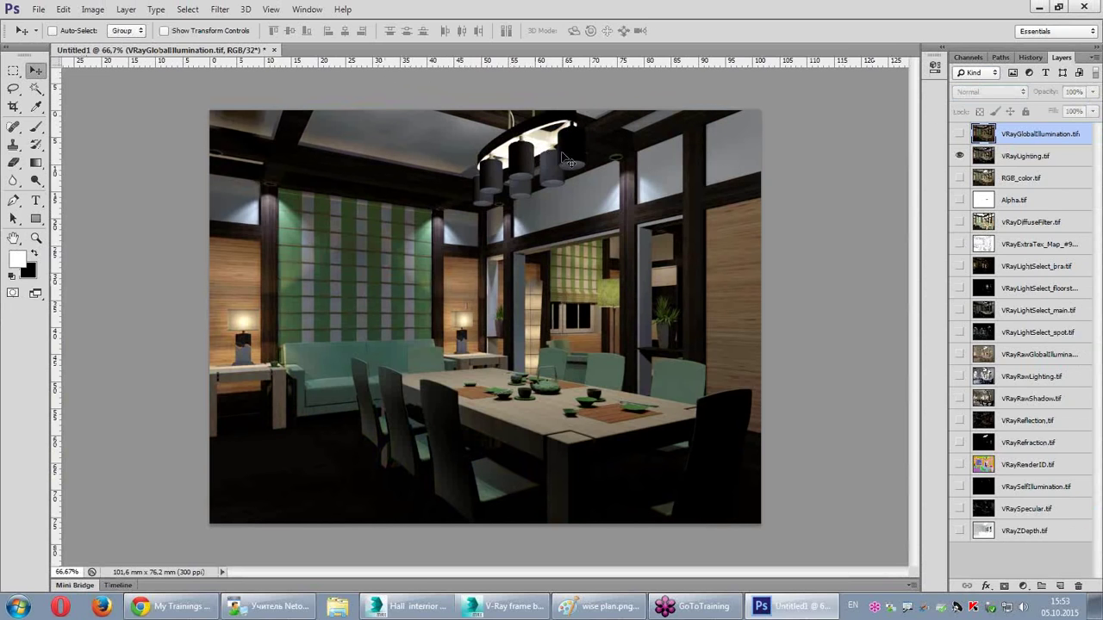
Step: Lower the VRayLighting layer's Exposure to about -1.98
{"action": "left_click", "coordinate": [996, 160]}
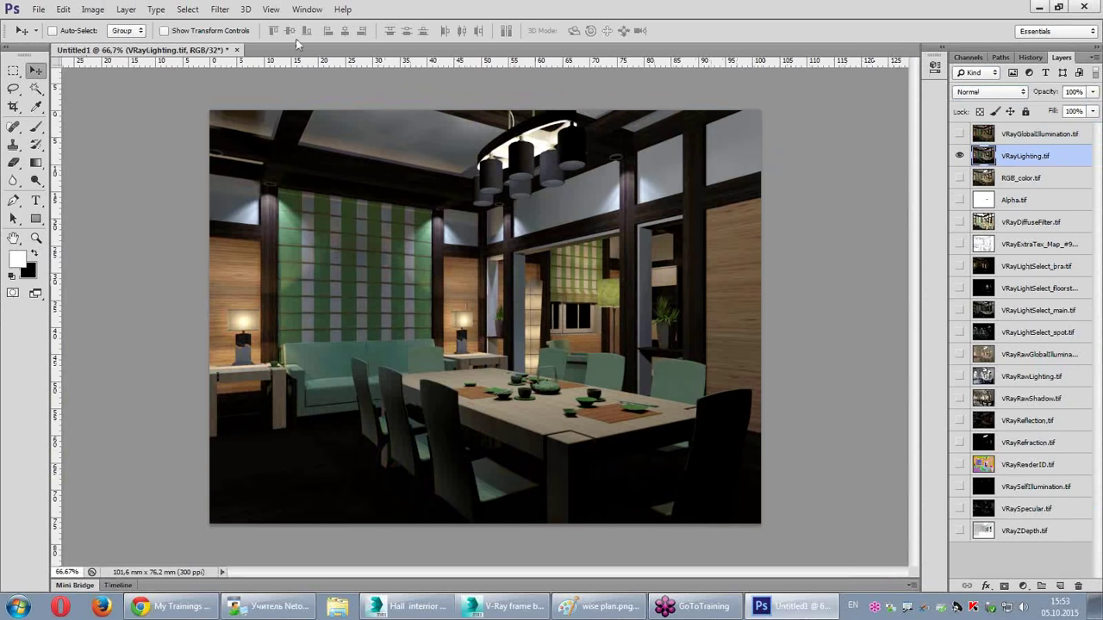
{"action": "left_click", "coordinate": [93, 10]}
{"action": "mouse_move", "coordinate": [114, 44]}
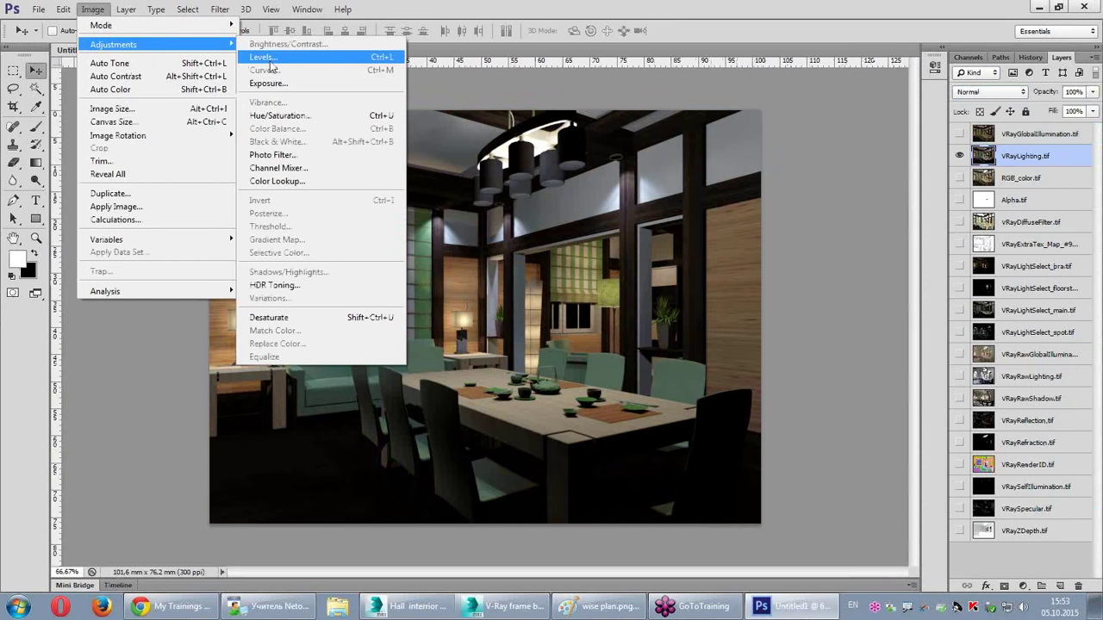
{"action": "left_click", "coordinate": [259, 81]}
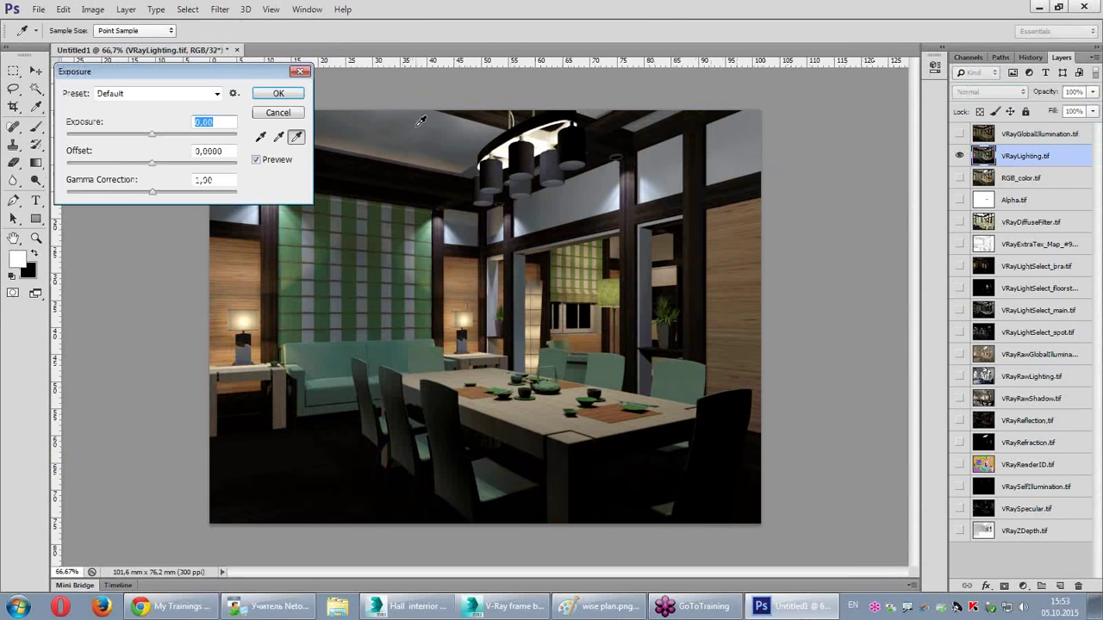
{"action": "left_click", "coordinate": [145, 136]}
{"action": "left_click_drag", "start_coordinate": [145, 136], "coordinate": [144, 136]}
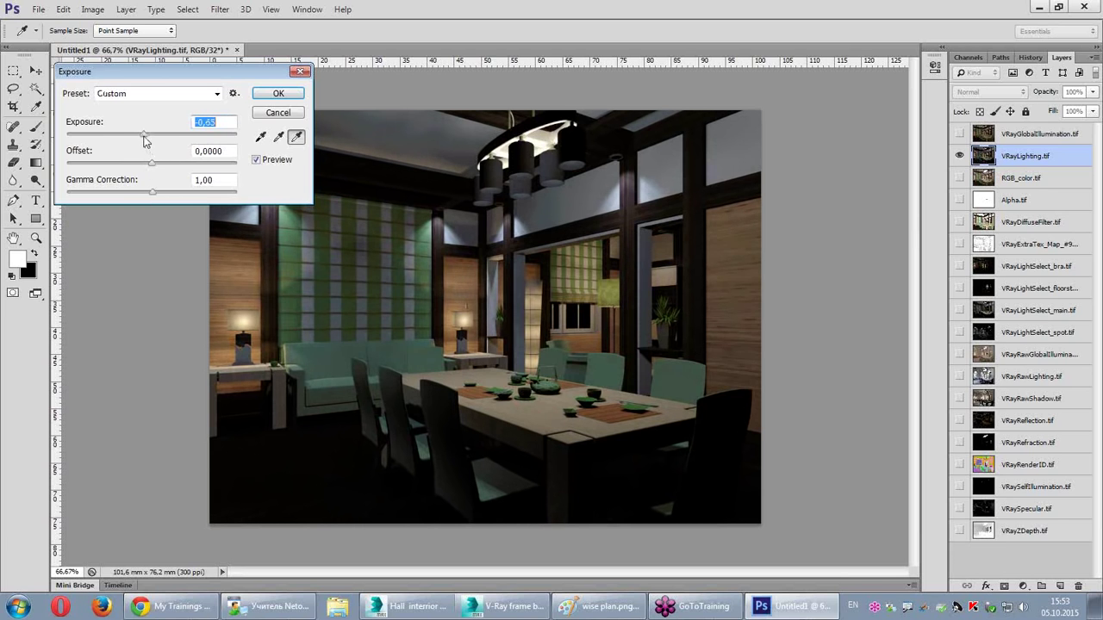
{"action": "left_click_drag", "start_coordinate": [144, 136], "coordinate": [142, 136]}
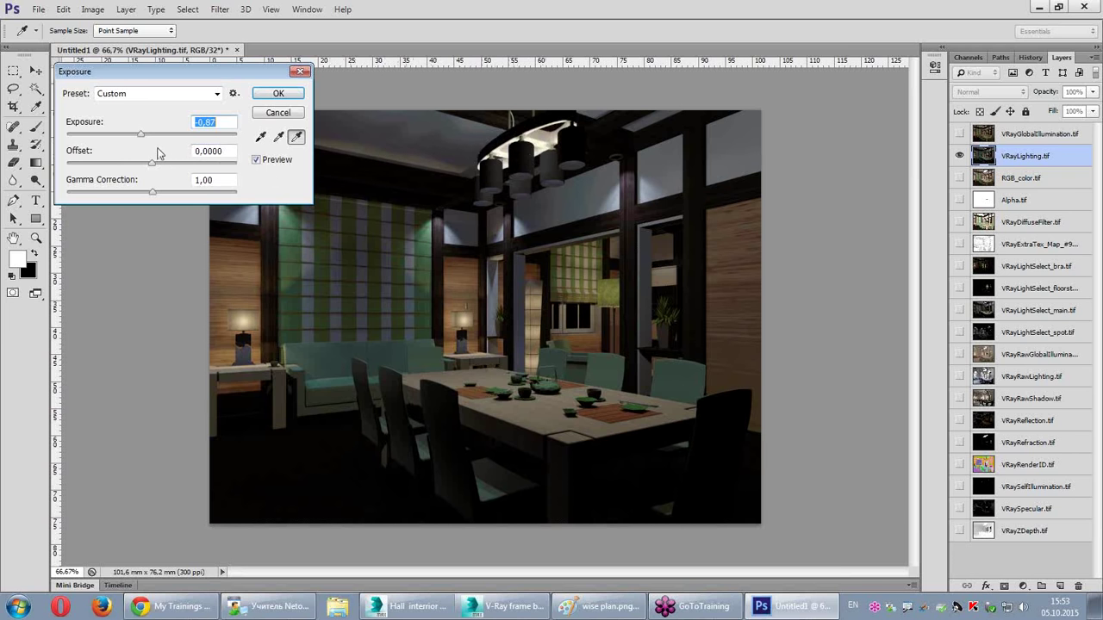
{"action": "mouse_move", "coordinate": [144, 136]}
{"action": "left_mouse_down"}
{"action": "mouse_move", "coordinate": [126, 144]}
{"action": "mouse_move", "coordinate": [146, 144]}
{"action": "left_mouse_up"}
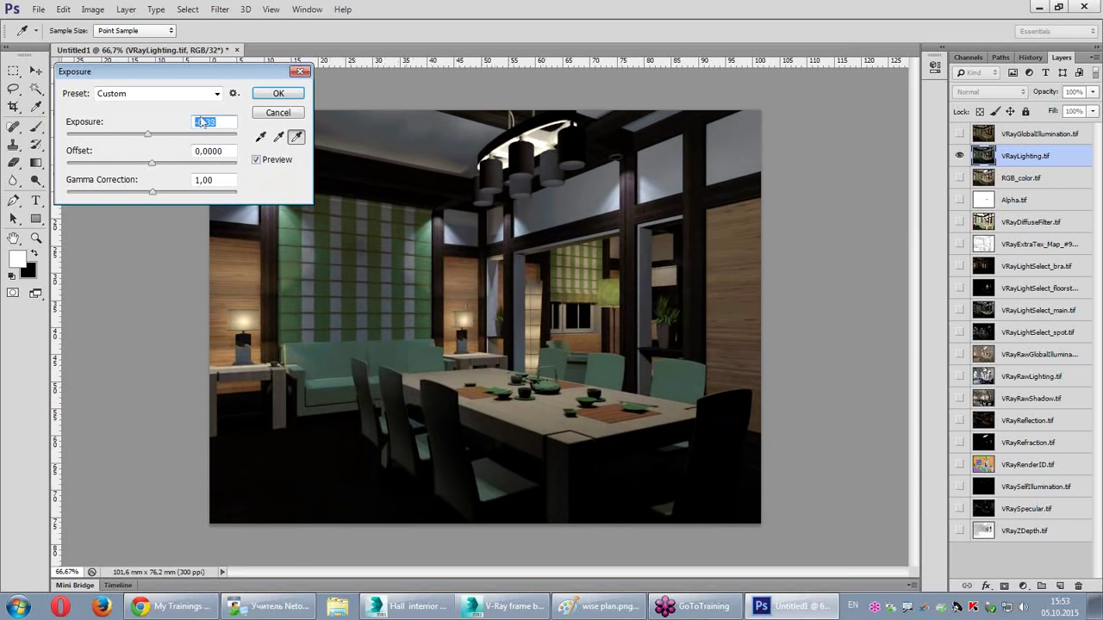
{"action": "left_click", "coordinate": [278, 93]}
Step: Show VRayGlobalIllumination with Linear Dodge (Add) blending, then bring up 3ds Max
{"action": "left_click", "coordinate": [959, 136]}
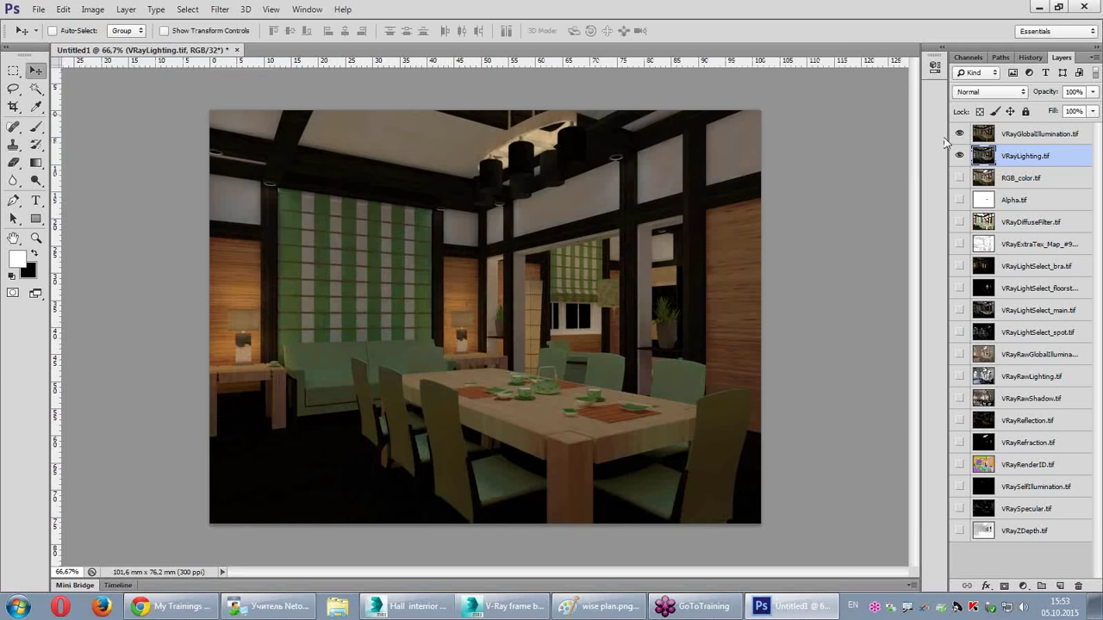
{"action": "left_click", "coordinate": [1030, 134]}
{"action": "left_click", "coordinate": [991, 91]}
{"action": "left_click", "coordinate": [991, 239]}
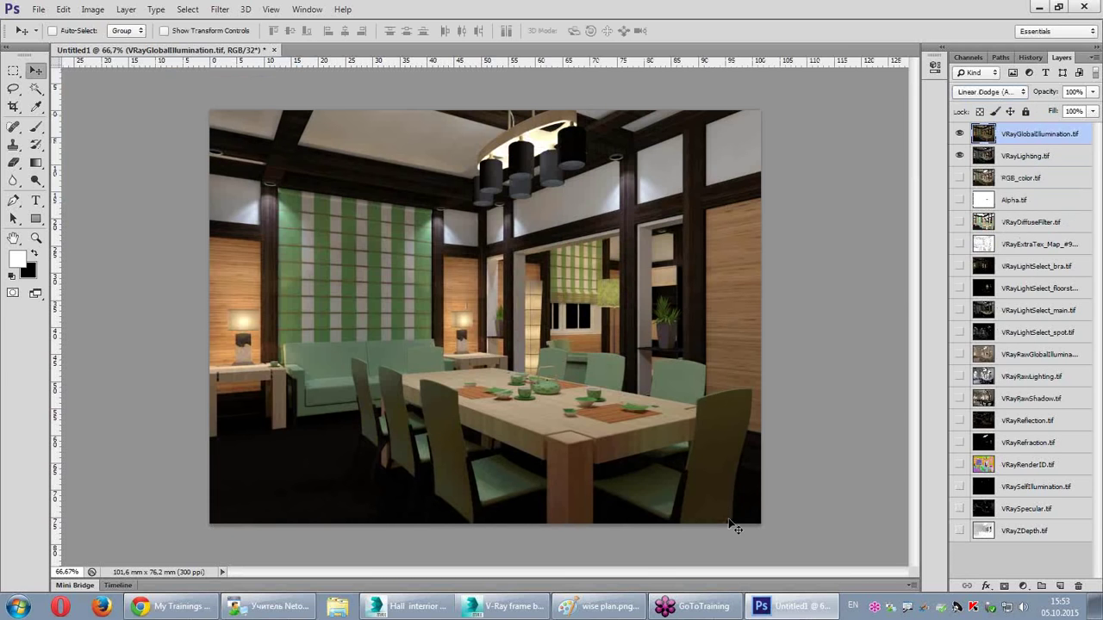
{"action": "left_click", "coordinate": [412, 606]}
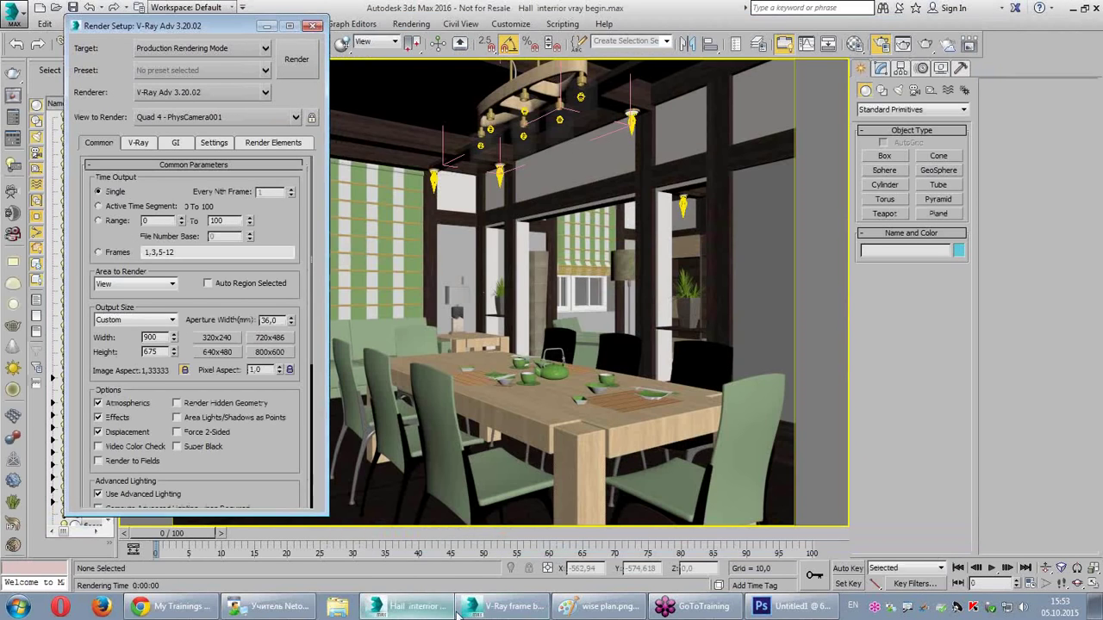
Step: Underline Reflection, Refraction and Self-illum in red on wise plan.png, then return to Photoshop
{"action": "left_click", "coordinate": [586, 608]}
{"action": "left_click_drag", "start_coordinate": [571, 228], "coordinate": [663, 228]}
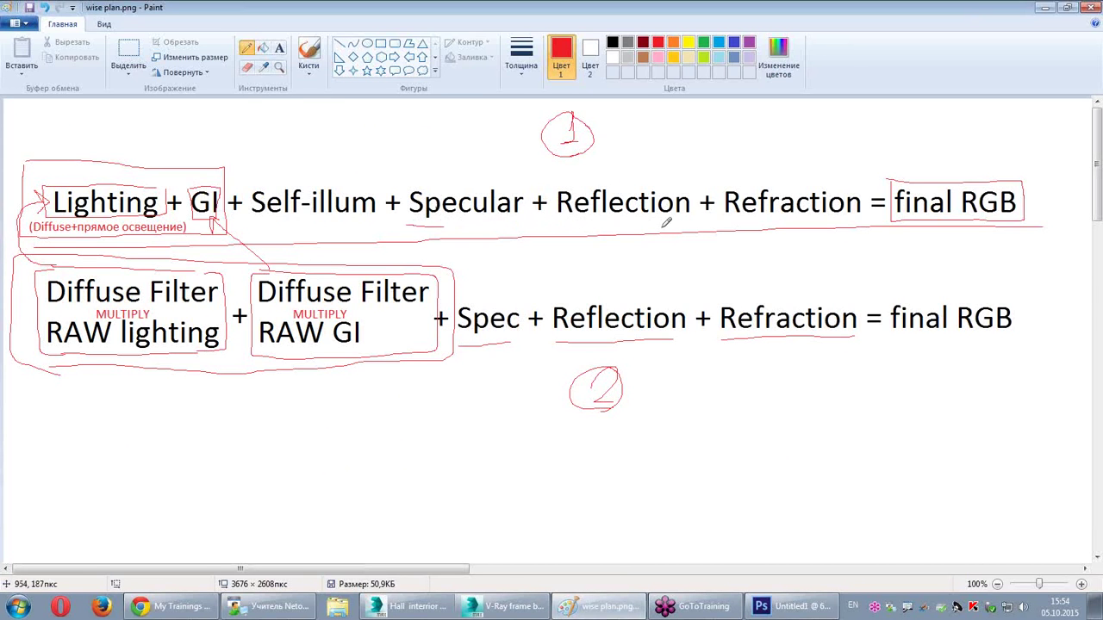
{"action": "left_click_drag", "start_coordinate": [765, 221], "coordinate": [810, 219]}
{"action": "left_click_drag", "start_coordinate": [340, 229], "coordinate": [267, 229]}
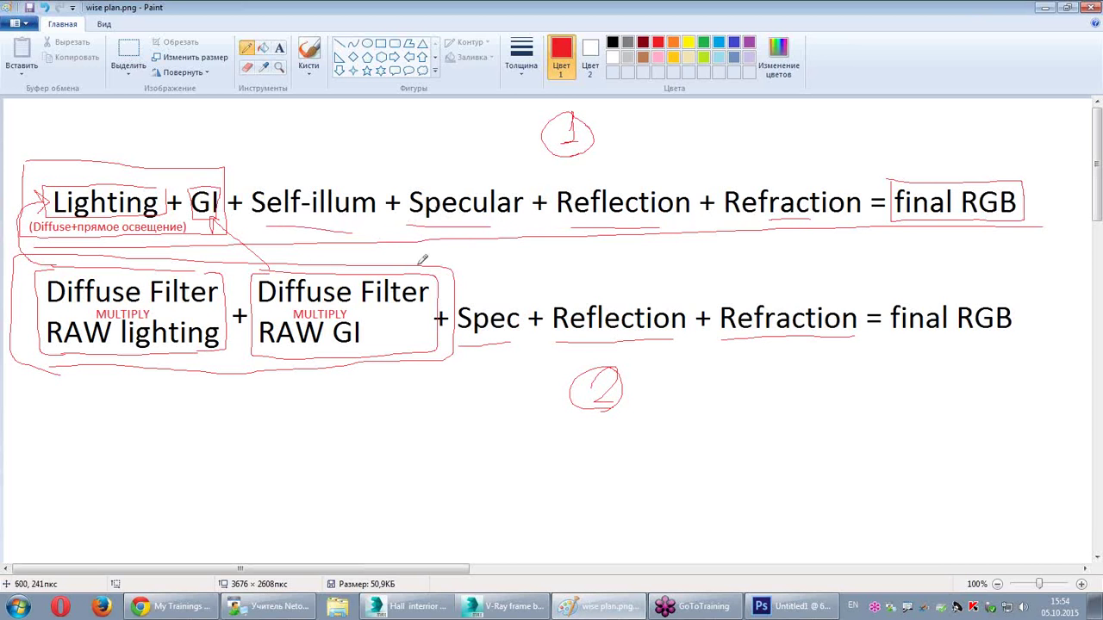
{"action": "left_click", "coordinate": [515, 605]}
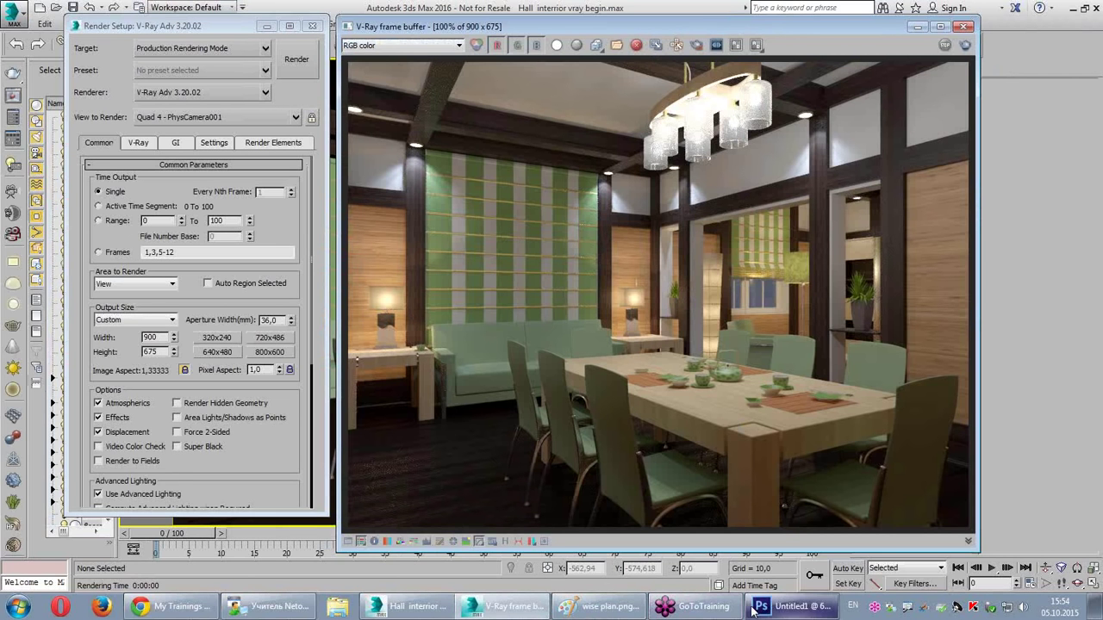
{"action": "left_click", "coordinate": [786, 606]}
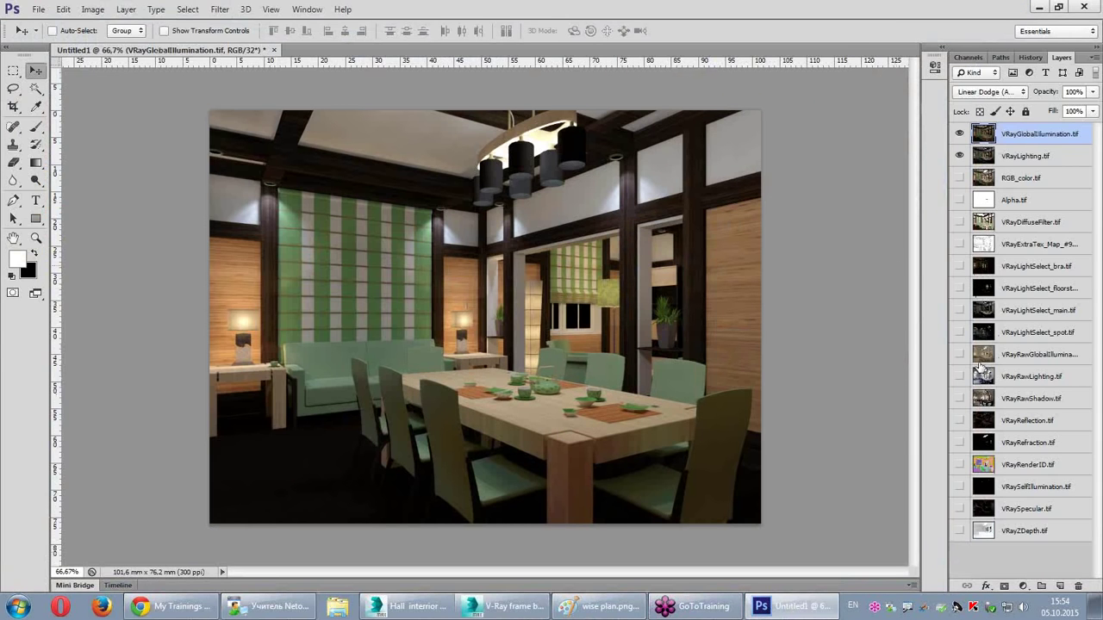
Step: Move the Reflection, Refraction, SelfIllumination and Specular layers to the top of the stack
{"action": "left_click", "coordinate": [1028, 425]}
{"action": "left_click", "coordinate": [1030, 443], "text": "shift"}
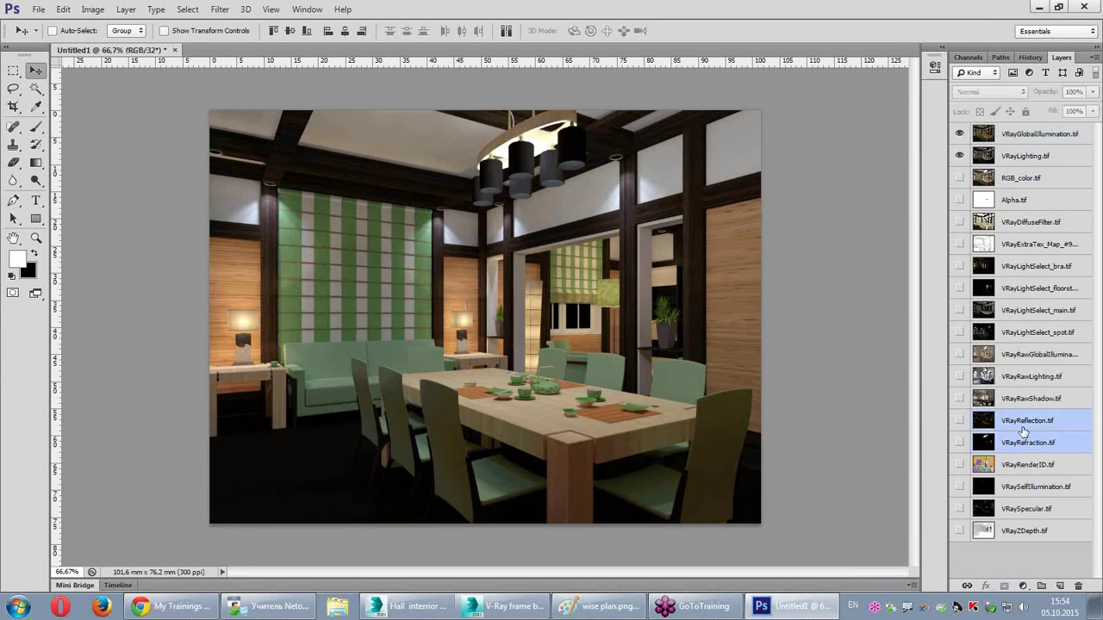
{"action": "left_click_drag", "start_coordinate": [1027, 436], "coordinate": [1021, 144]}
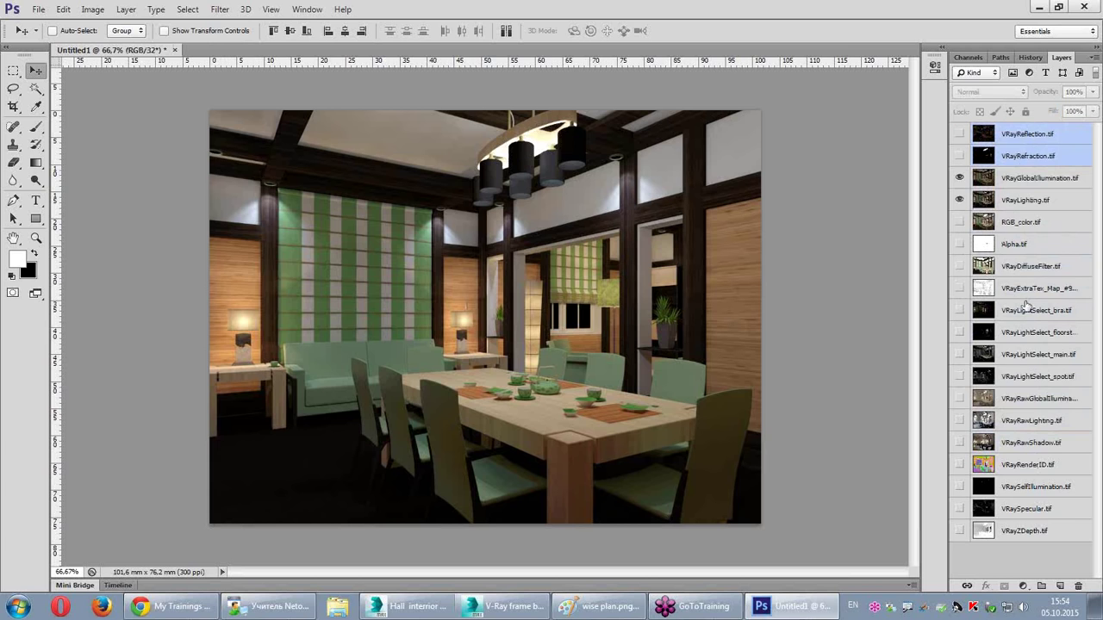
{"action": "left_click", "coordinate": [1022, 489]}
{"action": "double_click", "coordinate": [1025, 488]}
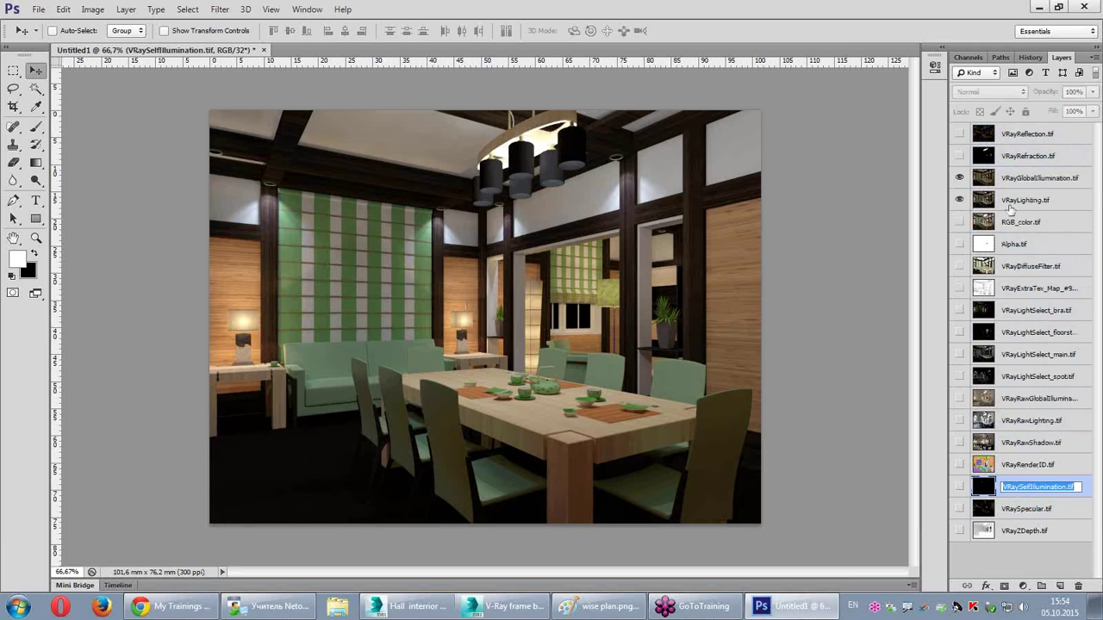
{"action": "left_click", "coordinate": [987, 509]}
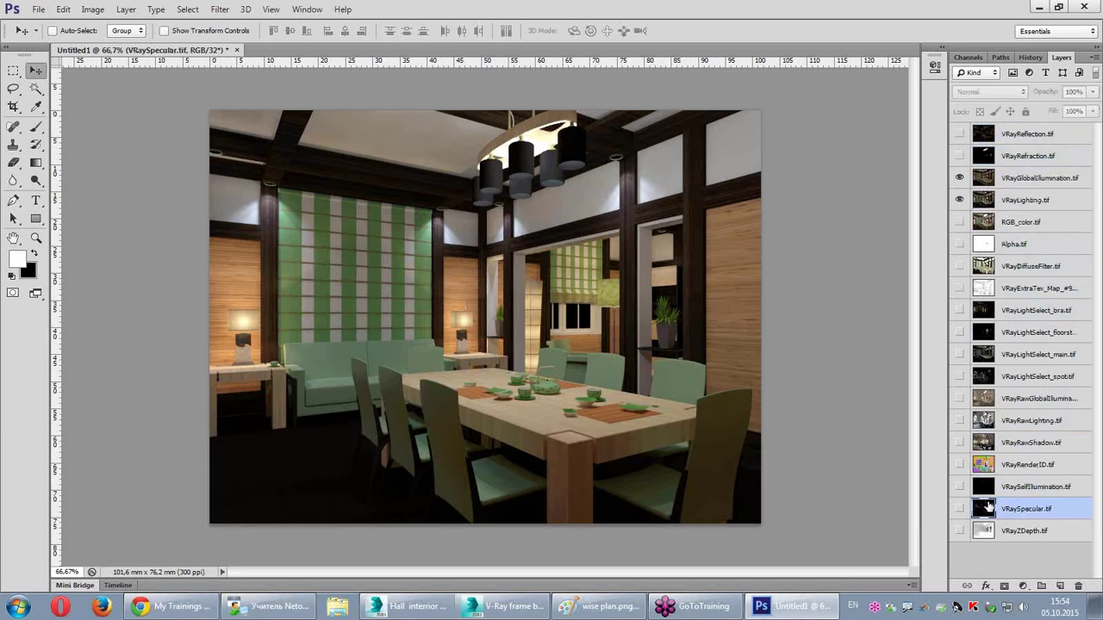
{"action": "left_click", "coordinate": [987, 488], "text": "shift"}
{"action": "left_click_drag", "start_coordinate": [1021, 491], "coordinate": [1029, 138]}
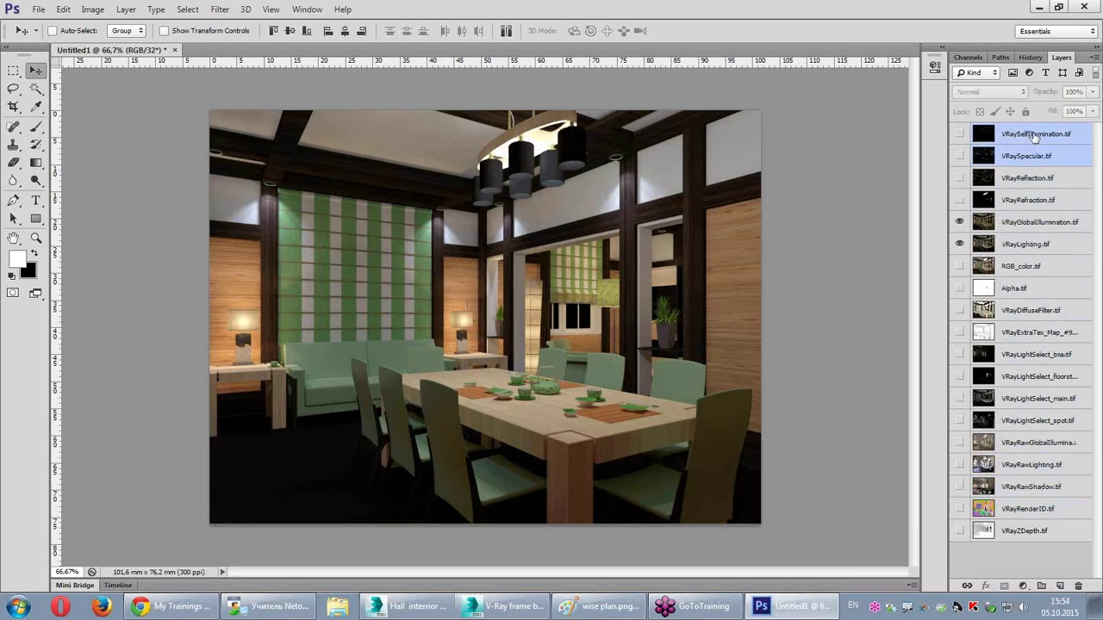
Step: Make the top four passes visible and set them to Linear Dodge (Add)
{"action": "left_click", "coordinate": [1021, 203]}
{"action": "left_click", "coordinate": [1026, 133], "text": "shift"}
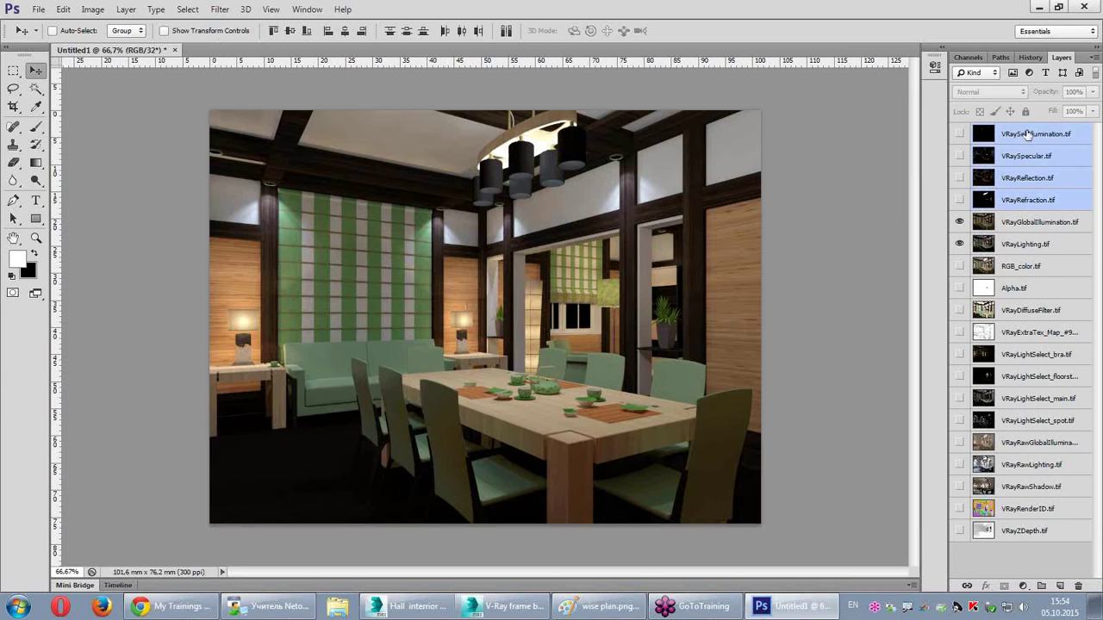
{"action": "left_click", "coordinate": [1018, 137]}
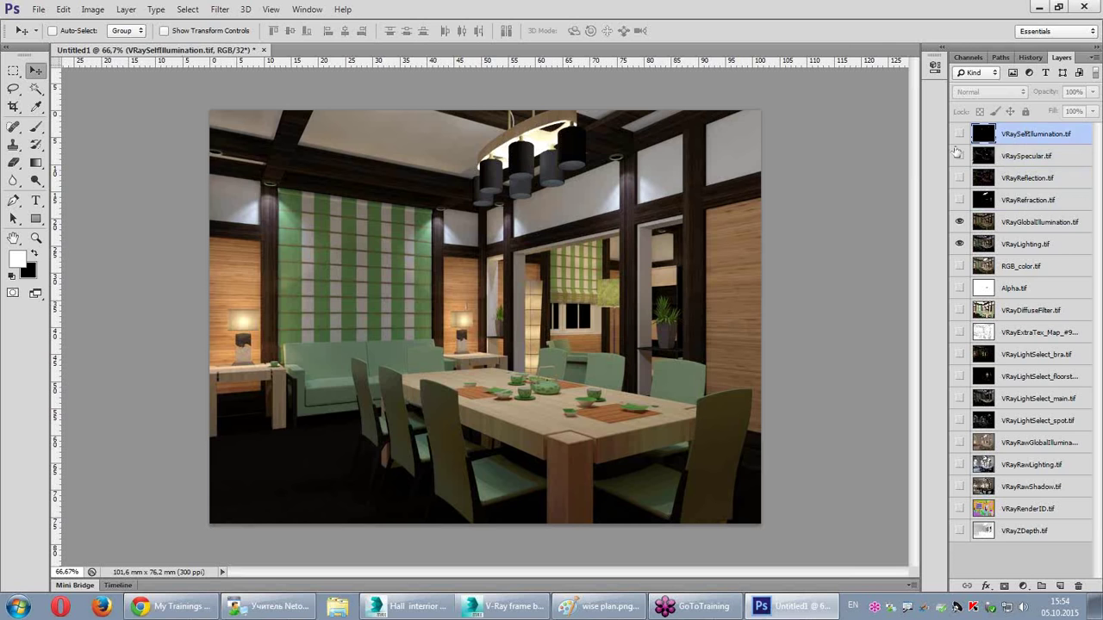
{"action": "left_click_drag", "start_coordinate": [959, 133], "coordinate": [965, 209]}
{"action": "left_click", "coordinate": [990, 203]}
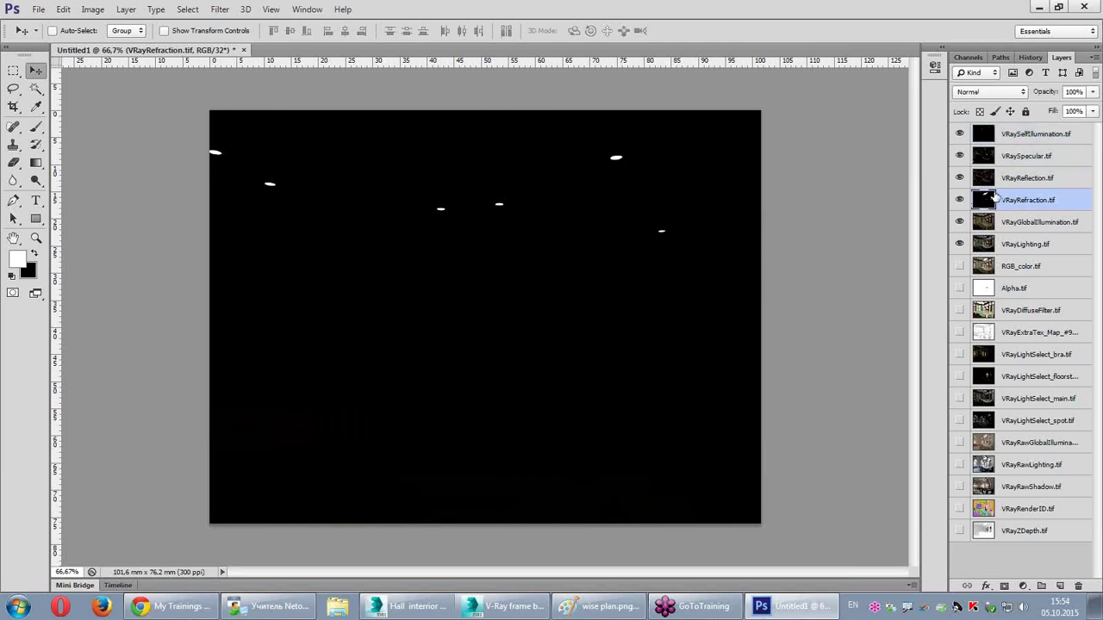
{"action": "left_click", "coordinate": [1000, 139], "text": "shift"}
{"action": "left_click", "coordinate": [990, 92]}
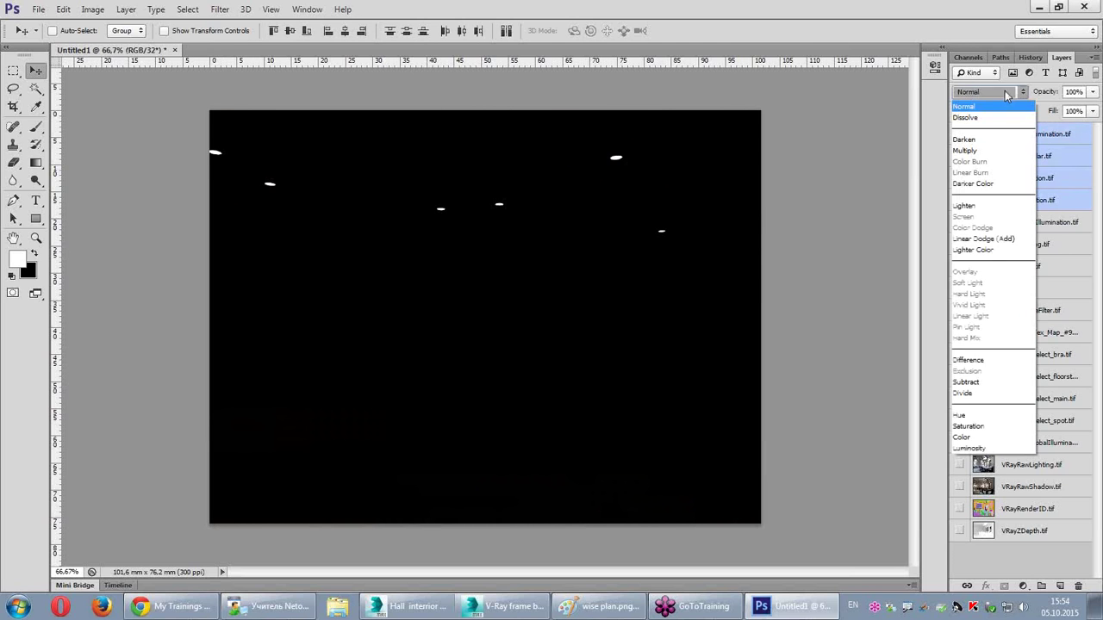
{"action": "left_click", "coordinate": [987, 239]}
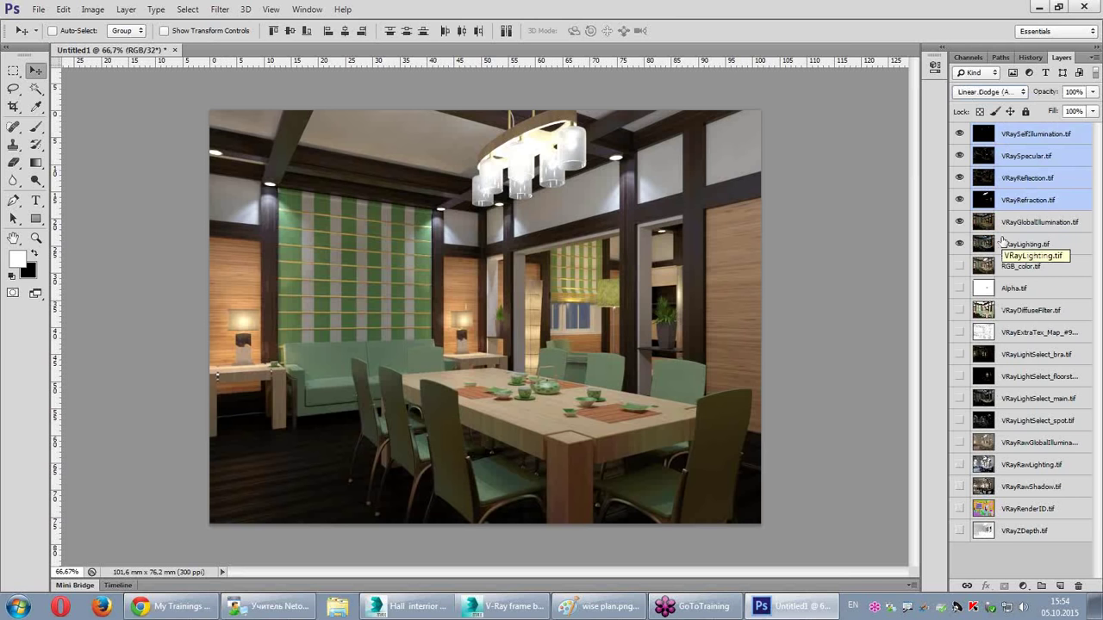
Step: Hide the four added passes, then toggle the refraction pass to compare the chandelier lamps
{"action": "left_click", "coordinate": [959, 134]}
{"action": "left_click", "coordinate": [958, 155]}
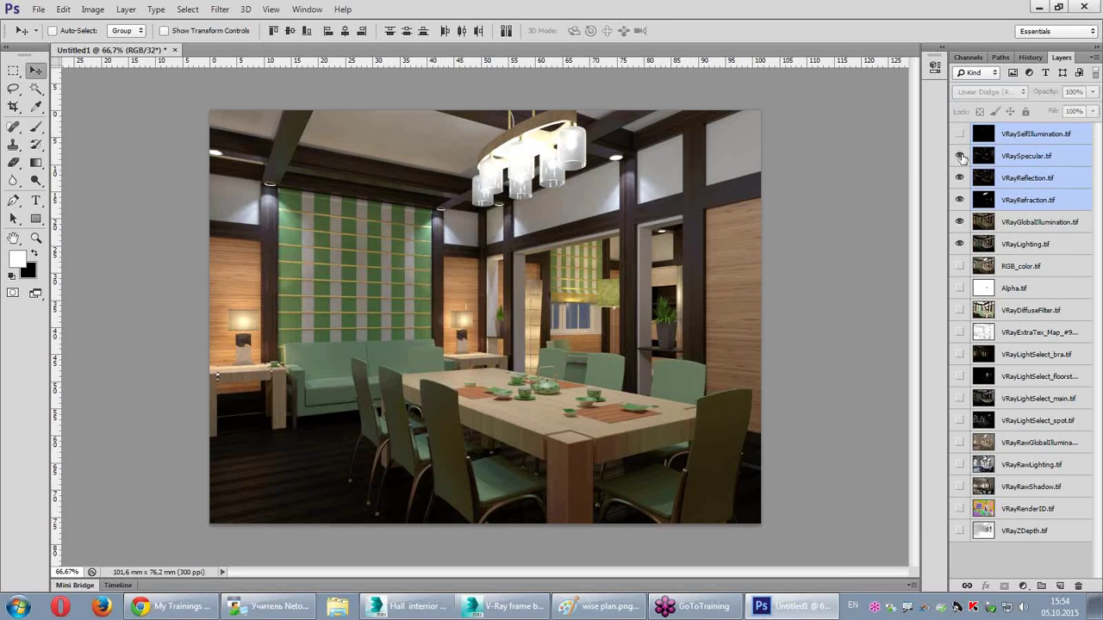
{"action": "left_click", "coordinate": [959, 178]}
{"action": "left_click", "coordinate": [959, 199]}
{"action": "left_click", "coordinate": [989, 202]}
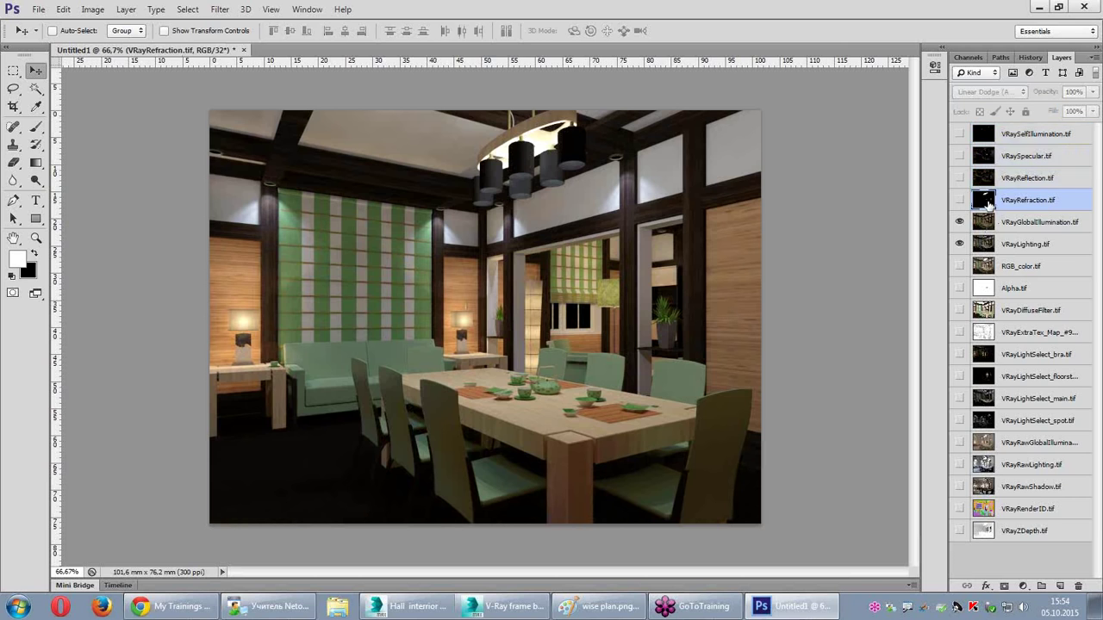
{"action": "left_click", "coordinate": [959, 200]}
{"action": "left_click", "coordinate": [959, 200]}
{"action": "left_click", "coordinate": [959, 200]}
{"action": "left_click", "coordinate": [959, 200]}
{"action": "left_click", "coordinate": [958, 200]}
{"action": "left_click", "coordinate": [959, 200]}
{"action": "left_click", "coordinate": [959, 200]}
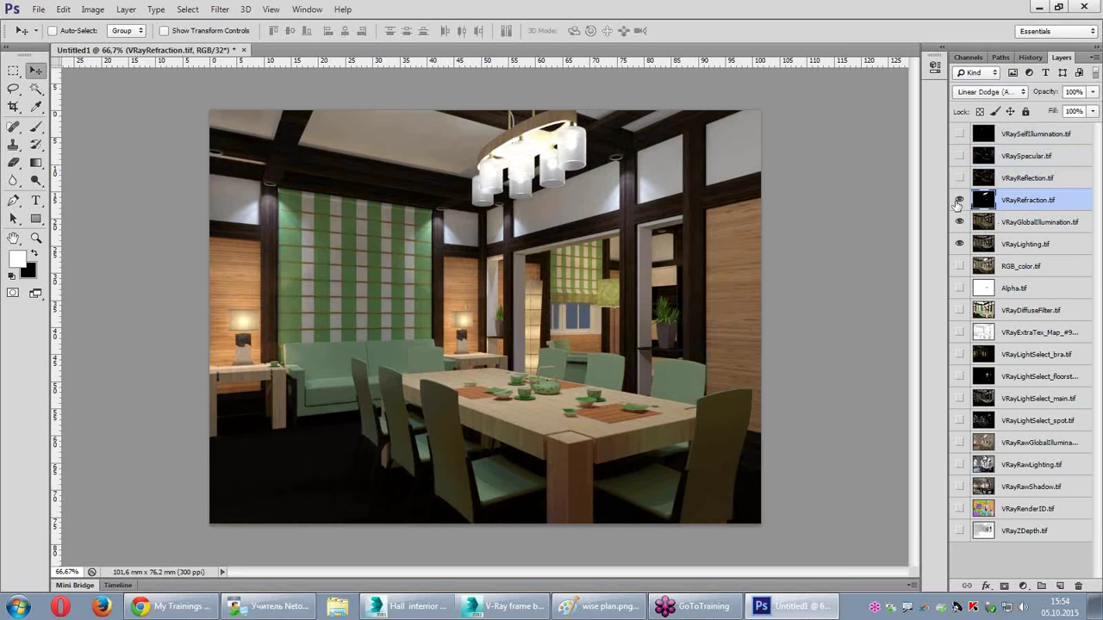
Step: Toggle the reflection and specular passes to compare their highlights, leaving both visible
{"action": "left_click", "coordinate": [959, 178]}
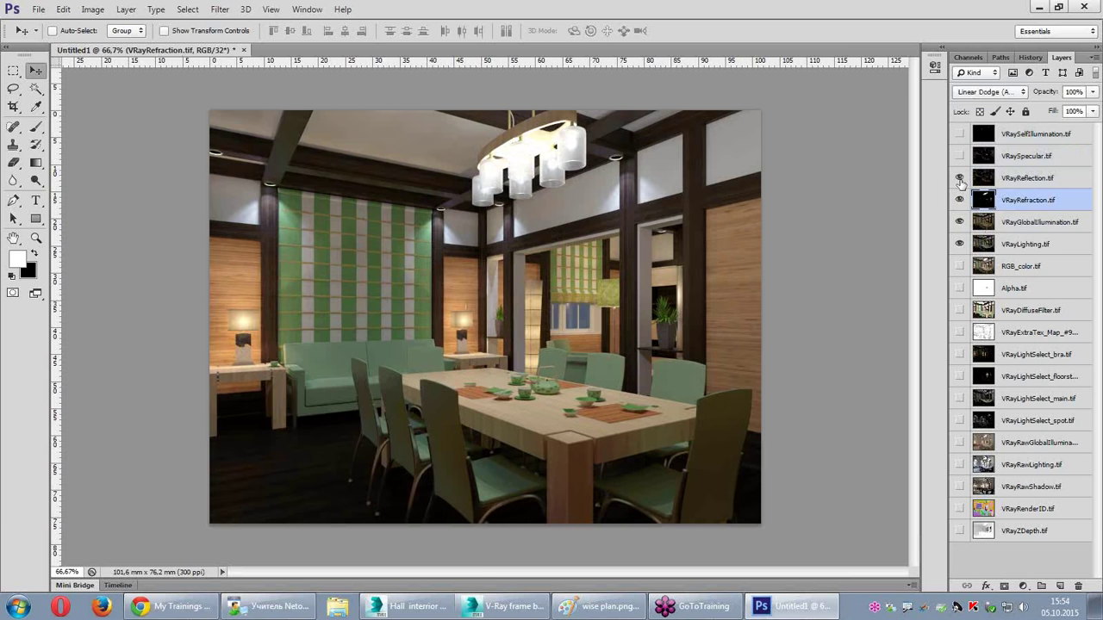
{"action": "left_click", "coordinate": [960, 178]}
{"action": "left_click", "coordinate": [960, 178]}
{"action": "left_click", "coordinate": [960, 178]}
{"action": "left_click", "coordinate": [960, 178]}
{"action": "left_click", "coordinate": [995, 160]}
{"action": "left_click", "coordinate": [960, 156]}
{"action": "left_click", "coordinate": [960, 156]}
{"action": "left_click", "coordinate": [960, 156]}
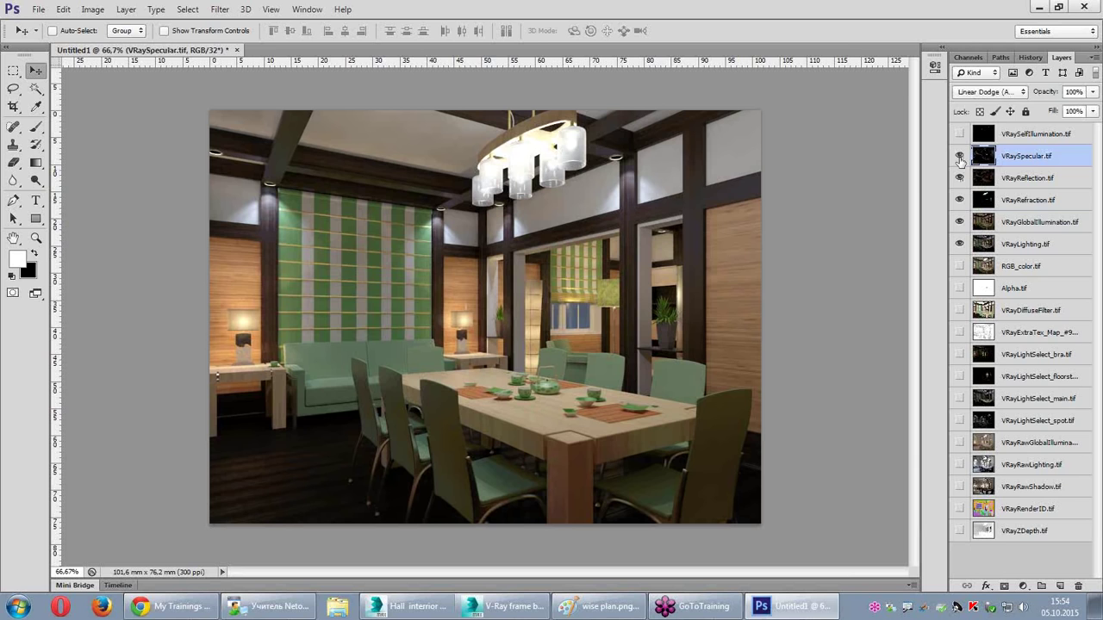
{"action": "left_click", "coordinate": [959, 156]}
{"action": "left_click", "coordinate": [960, 156]}
Step: Toggle the self-illumination pass to compare, keeping it visible
{"action": "left_click", "coordinate": [988, 138]}
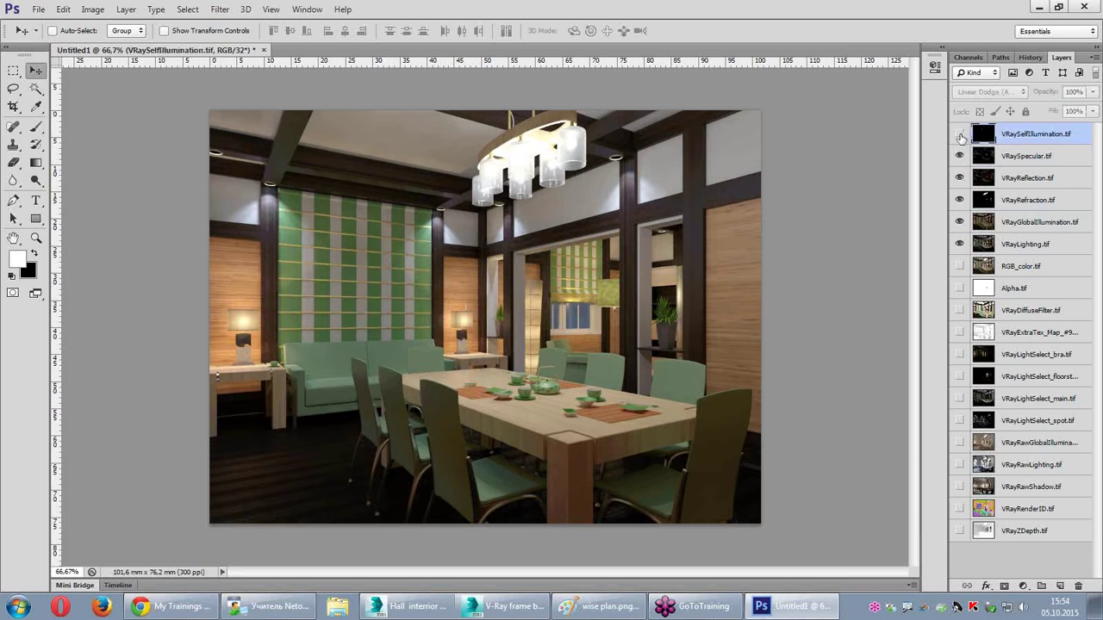
{"action": "left_click", "coordinate": [960, 133]}
{"action": "left_click", "coordinate": [960, 134]}
{"action": "left_click", "coordinate": [960, 133]}
{"action": "left_click", "coordinate": [960, 134]}
{"action": "left_click", "coordinate": [959, 134]}
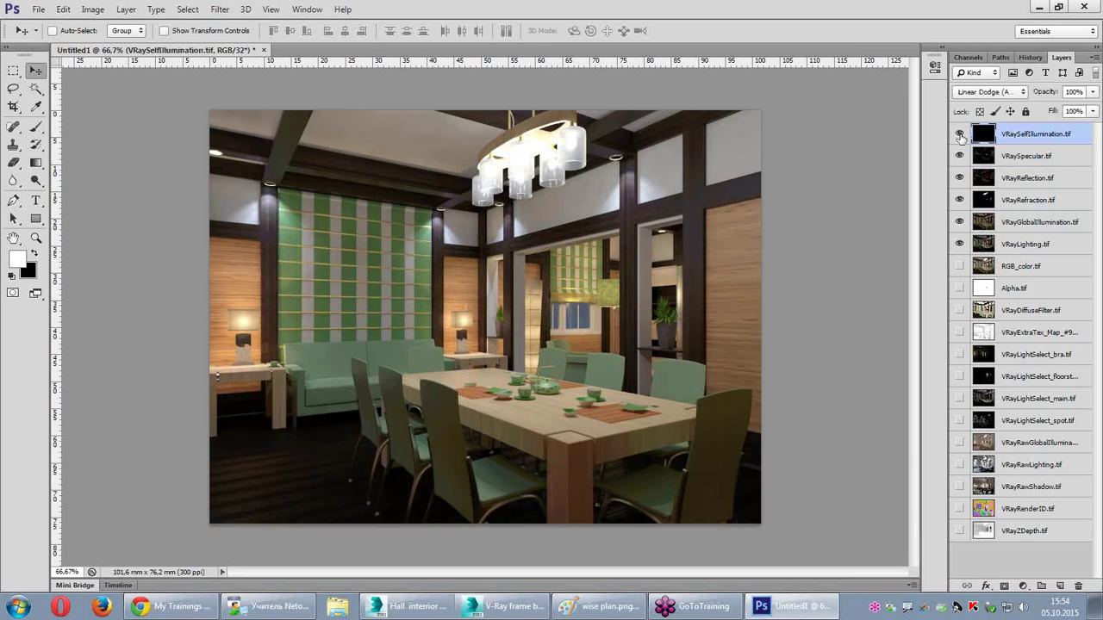
{"action": "left_click", "coordinate": [960, 134]}
{"action": "left_click", "coordinate": [960, 134]}
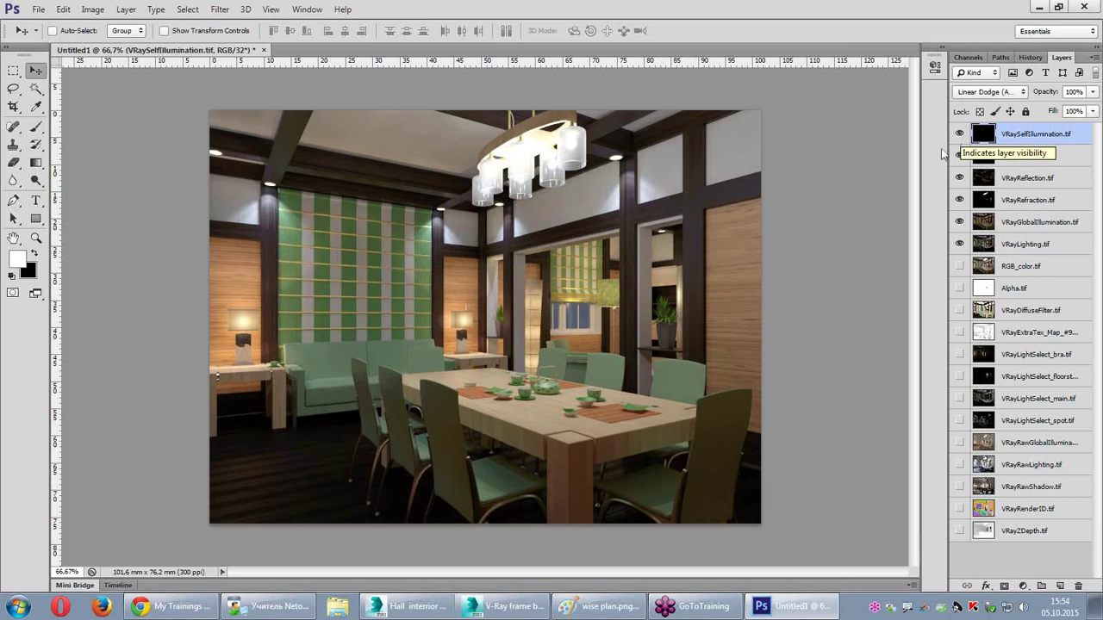
{"action": "left_click_drag", "start_coordinate": [972, 268], "coordinate": [961, 137]}
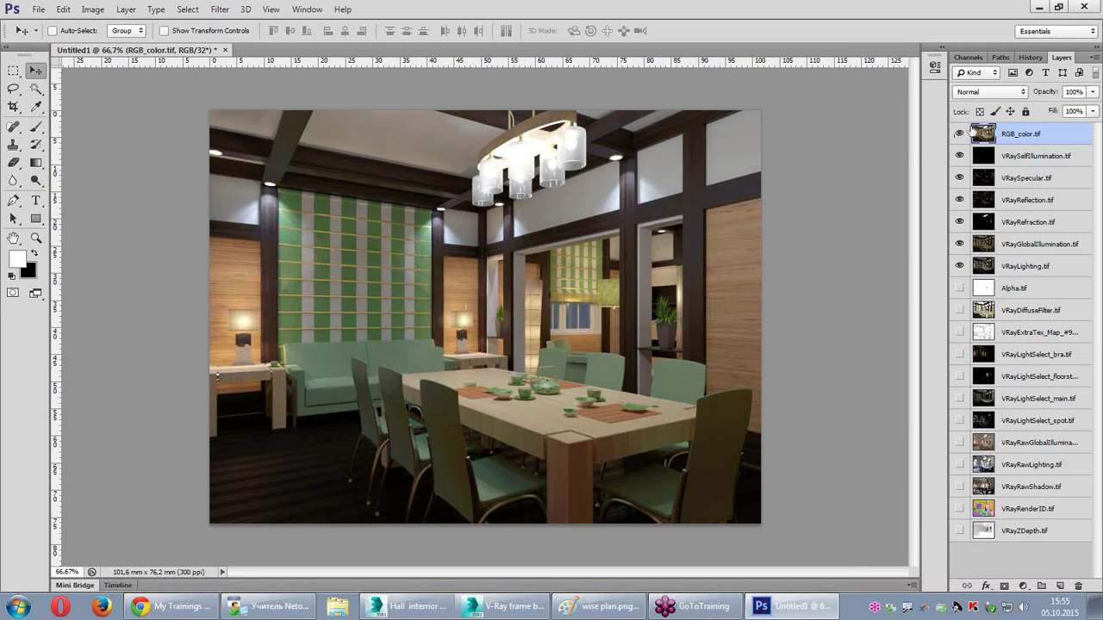
{"action": "left_click", "coordinate": [960, 134]}
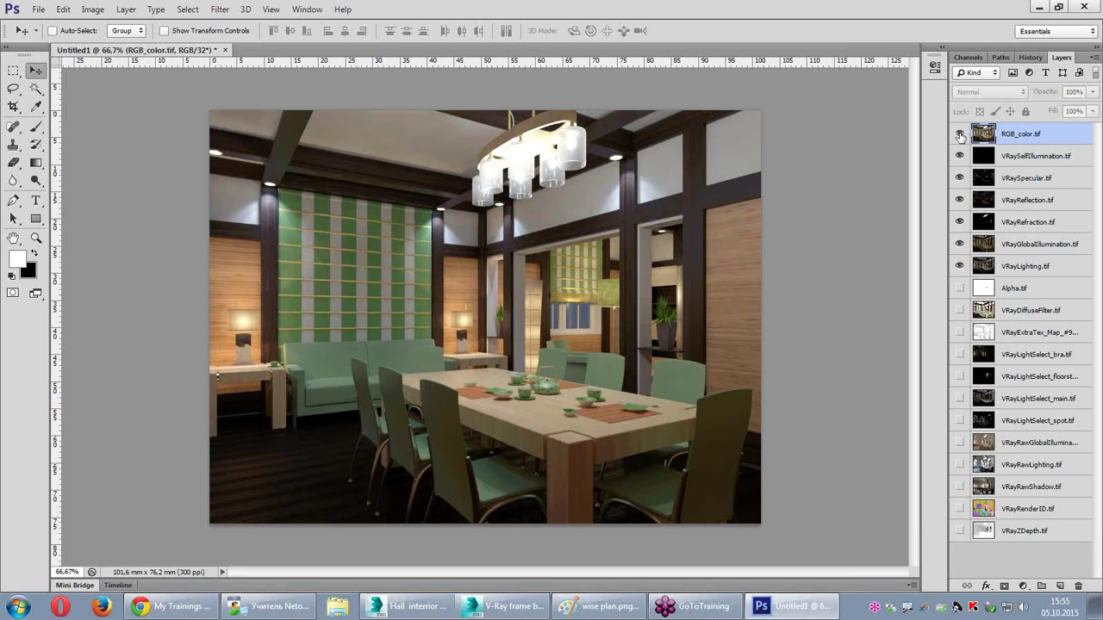
{"action": "left_click", "coordinate": [960, 133]}
{"action": "left_click_drag", "start_coordinate": [990, 142], "coordinate": [1004, 258]}
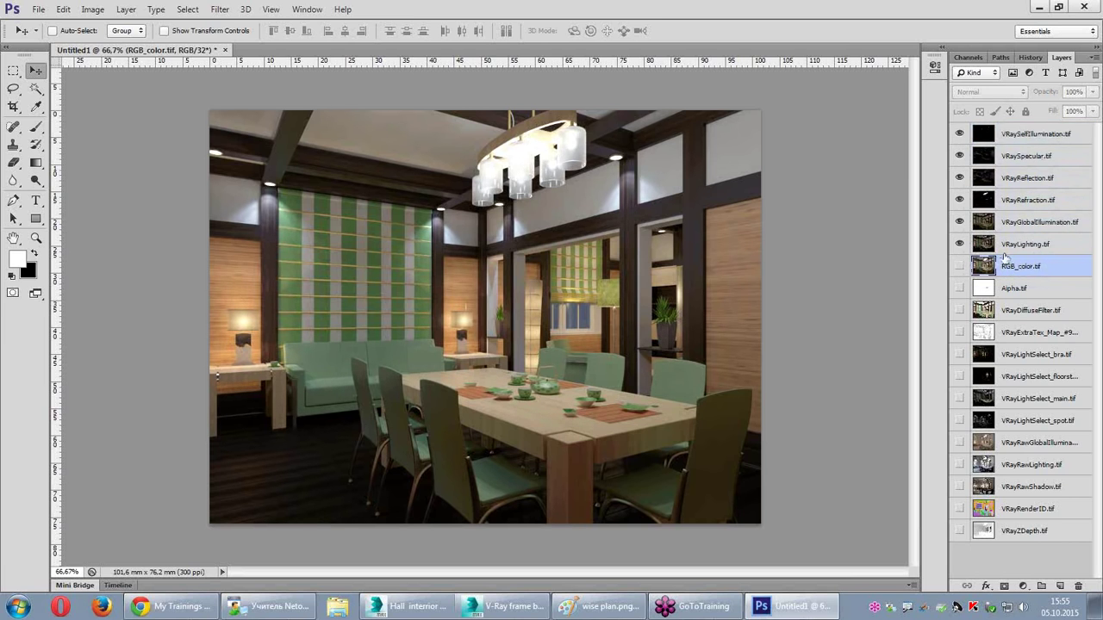
{"action": "left_click", "coordinate": [1005, 245]}
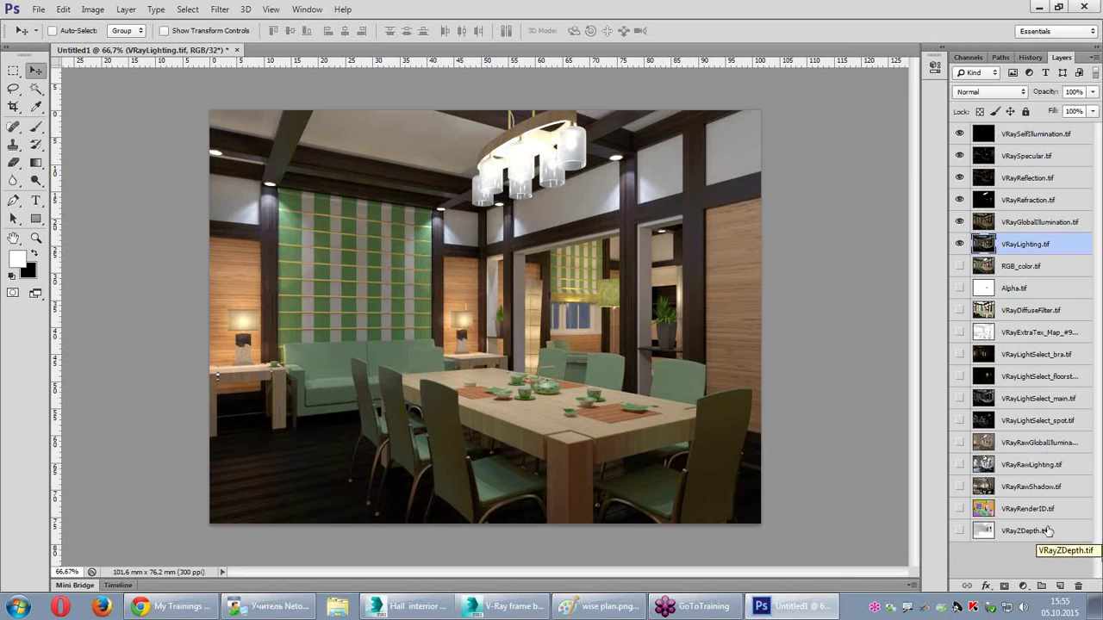
Step: Circle the Diffuse Filter × RAW GI term in red on the Paint plan, then return to Photoshop
{"action": "left_click", "coordinate": [562, 607]}
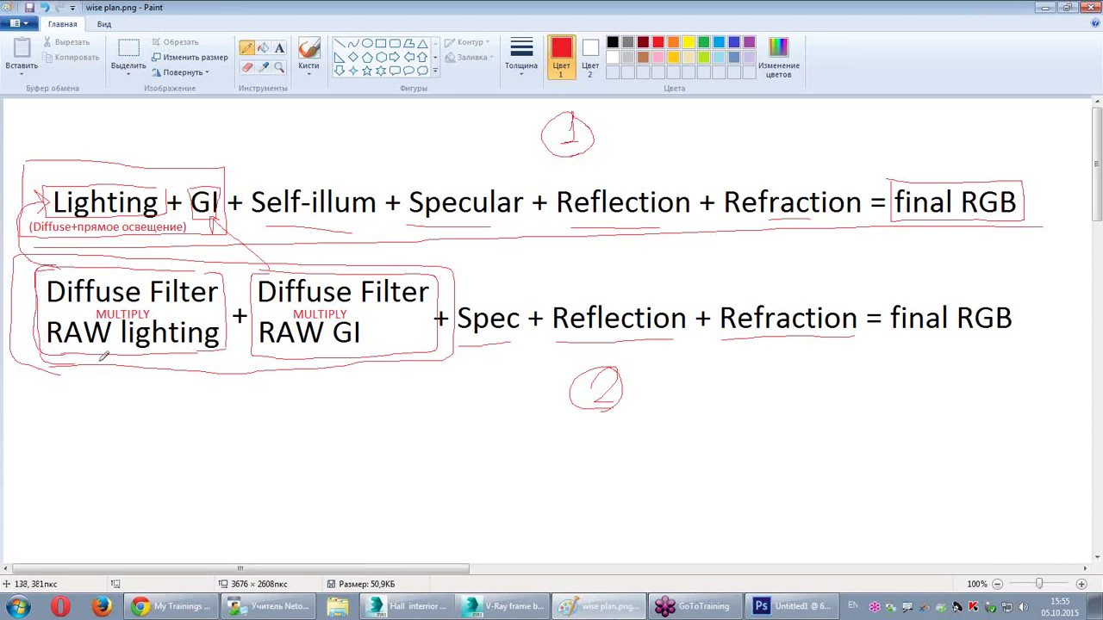
{"action": "left_click_drag", "start_coordinate": [102, 356], "coordinate": [97, 260]}
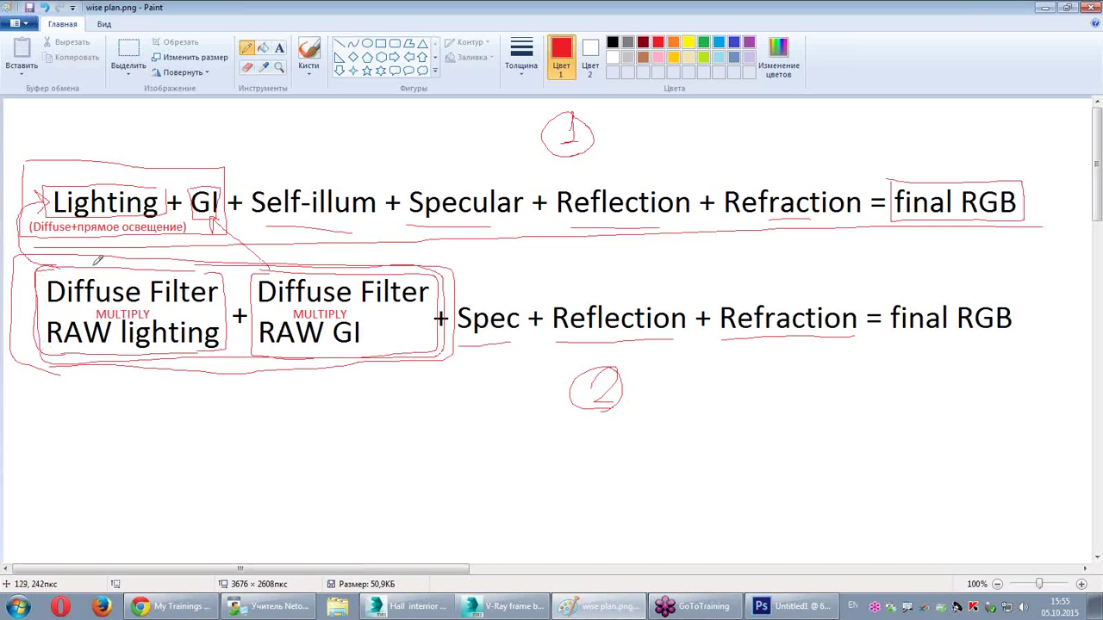
{"action": "left_click", "coordinate": [415, 607]}
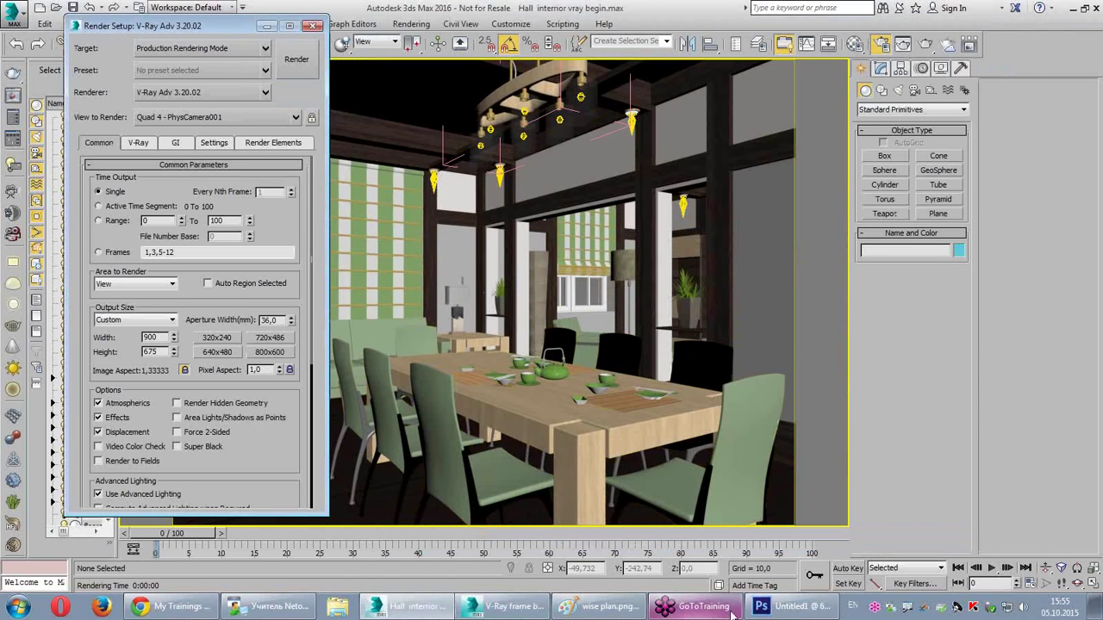
{"action": "left_click", "coordinate": [791, 607]}
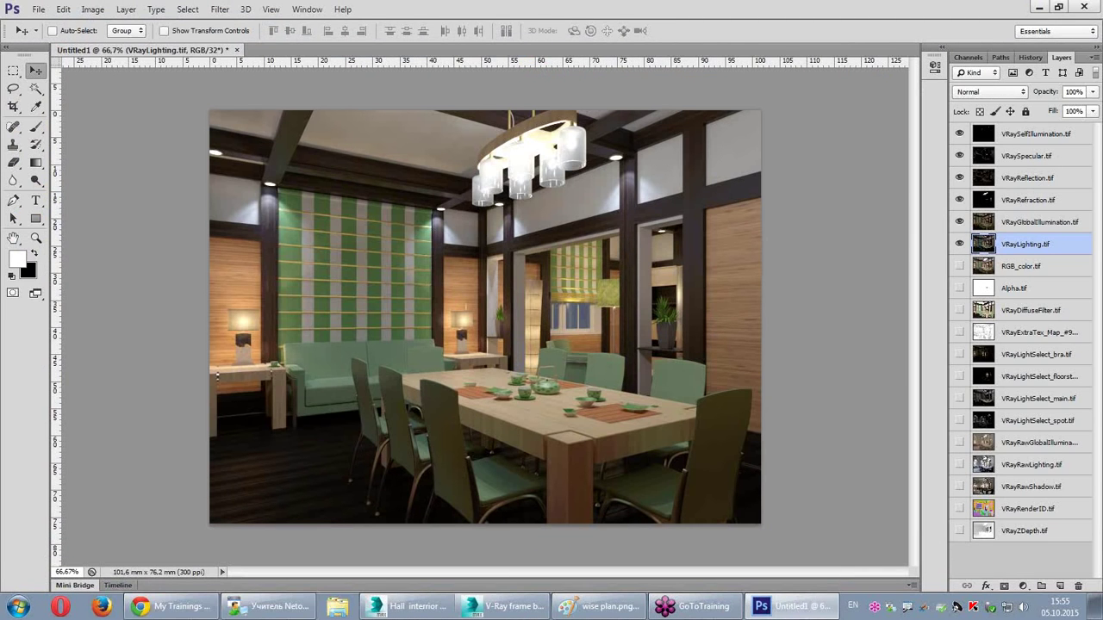
Step: Hide the four added passes and show VRayDiffuseFilter moved above VRayGlobalIllumination
{"action": "mouse_move", "coordinate": [1027, 210]}
{"action": "left_mouse_down"}
{"action": "mouse_move", "coordinate": [987, 211]}
{"action": "mouse_move", "coordinate": [948, 180]}
{"action": "mouse_move", "coordinate": [1001, 110]}
{"action": "mouse_move", "coordinate": [1087, 136]}
{"action": "mouse_move", "coordinate": [1061, 208]}
{"action": "left_mouse_up"}
{"action": "mouse_move", "coordinate": [959, 134]}
{"action": "left_mouse_down"}
{"action": "mouse_move", "coordinate": [961, 223]}
{"action": "mouse_move", "coordinate": [973, 211]}
{"action": "mouse_move", "coordinate": [1053, 207]}
{"action": "left_mouse_up"}
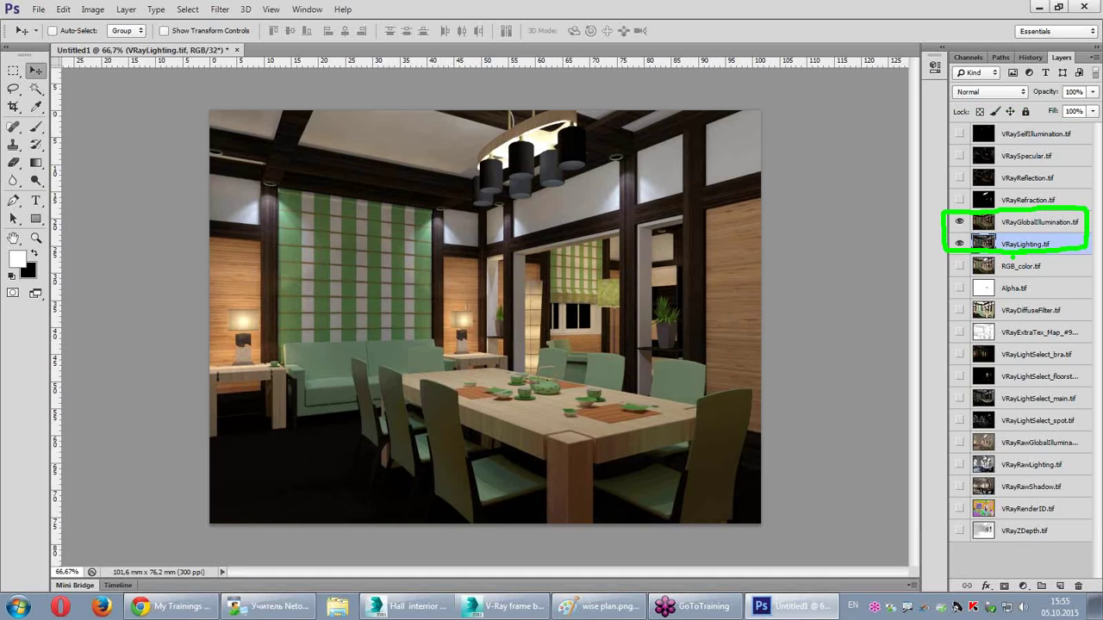
{"action": "left_click_drag", "start_coordinate": [1008, 313], "coordinate": [987, 220]}
{"action": "left_click", "coordinate": [959, 221]}
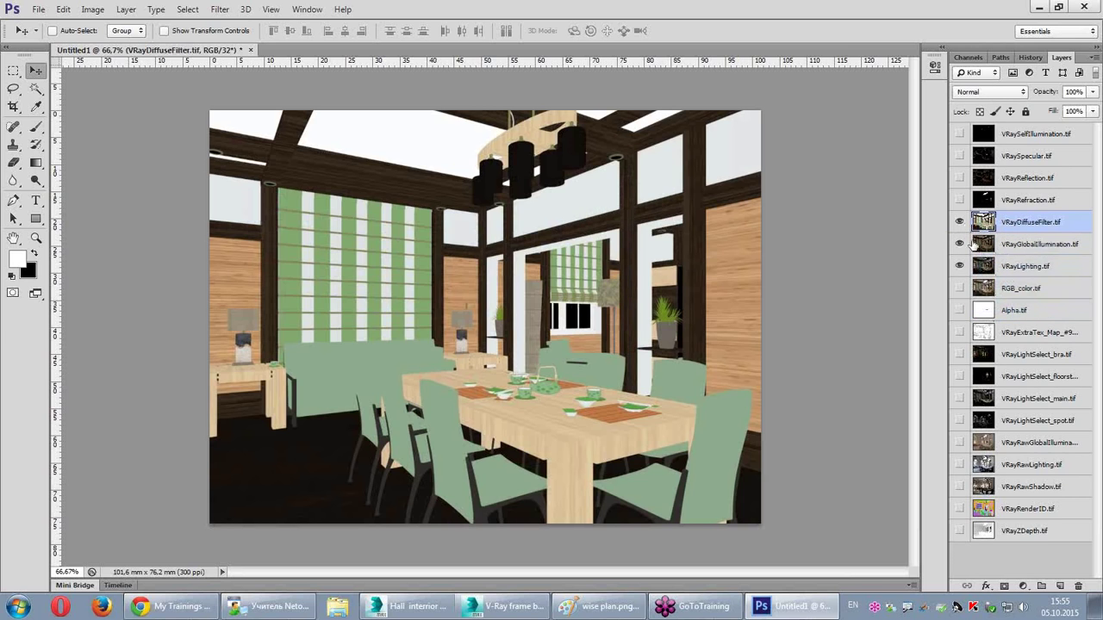
Step: Duplicate VRayDiffuseFilter and show VRayRawLighting placed above the copy
{"action": "mouse_move", "coordinate": [989, 221]}
{"action": "left_mouse_down"}
{"action": "mouse_move", "coordinate": [988, 211]}
{"action": "mouse_move", "coordinate": [988, 226]}
{"action": "left_mouse_up"}
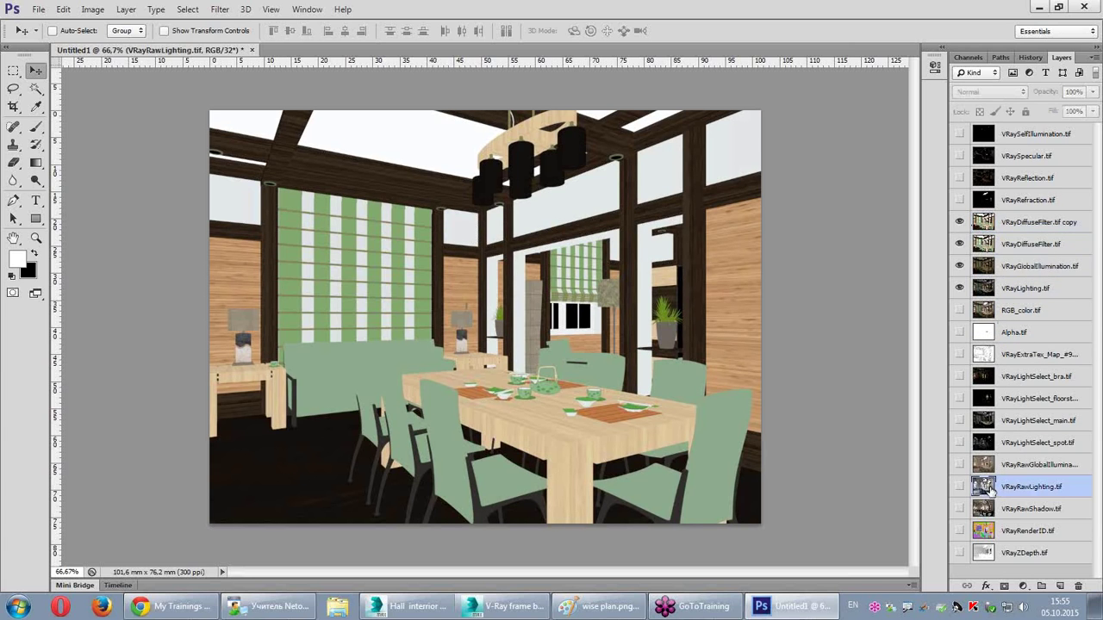
{"action": "left_click_drag", "start_coordinate": [995, 488], "coordinate": [1014, 215]}
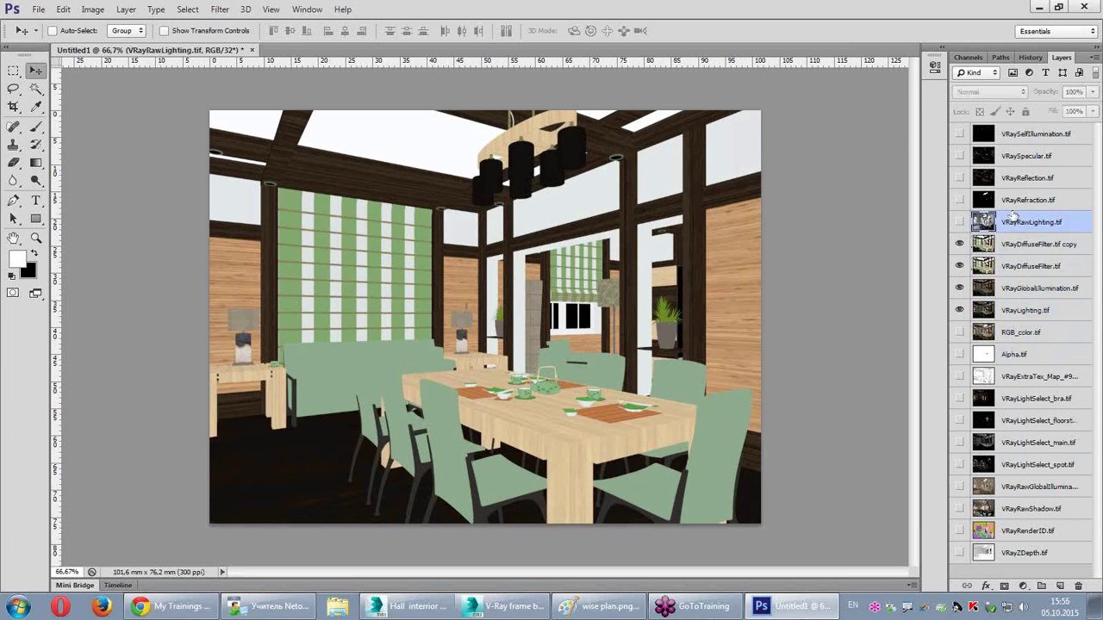
{"action": "left_click", "coordinate": [958, 223]}
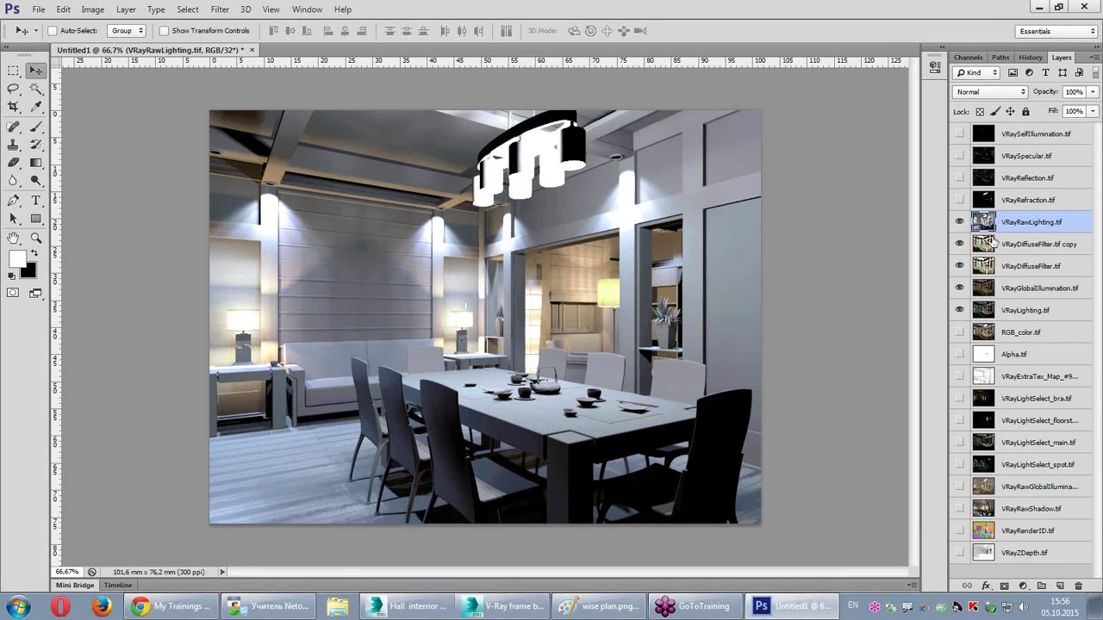
Step: Clip VRayRawLighting onto the VRayDiffuseFilter copy, leaving its blend mode at Normal
{"action": "left_click_drag", "start_coordinate": [999, 236], "coordinate": [995, 226]}
{"action": "left_click", "coordinate": [995, 227], "text": "alt"}
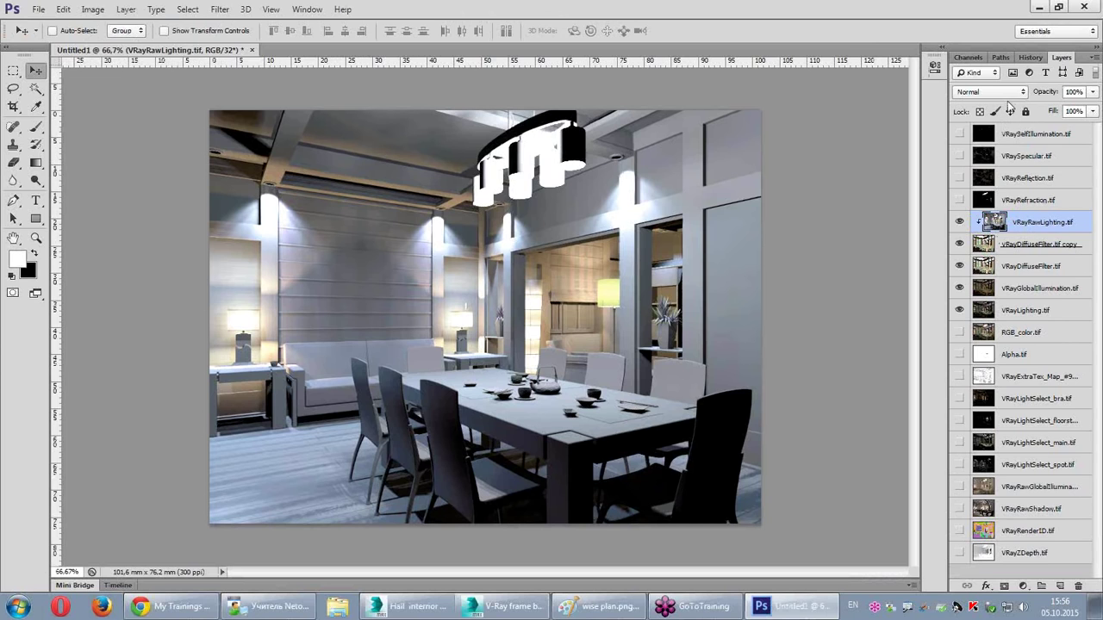
{"action": "left_click", "coordinate": [1008, 92]}
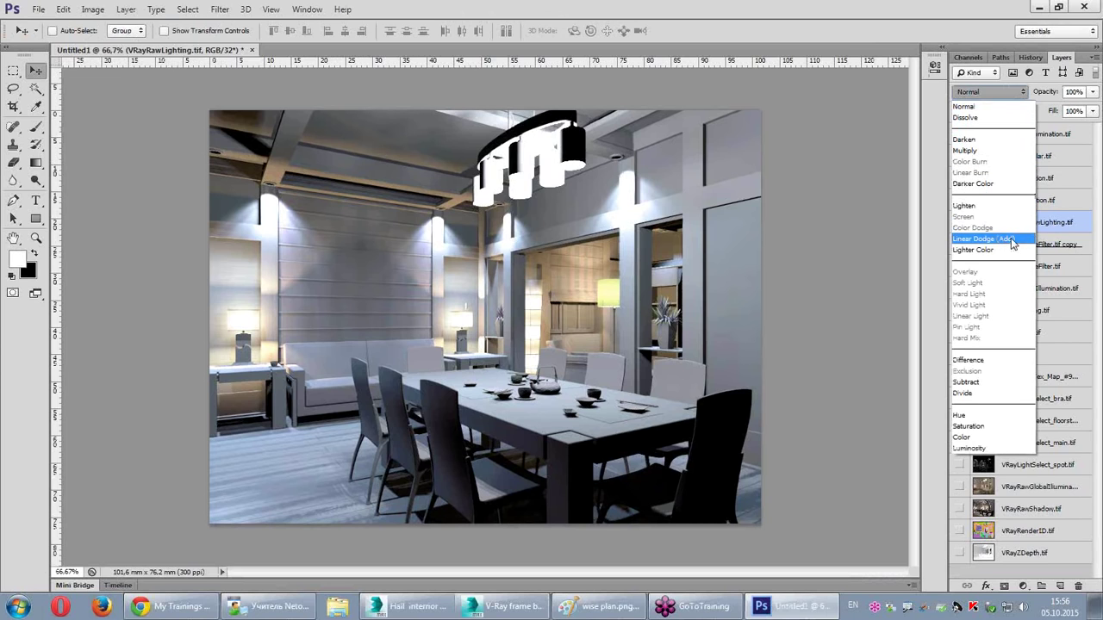
{"action": "left_click", "coordinate": [997, 238]}
Step: Circle the MULTIPLY label in the Paint diagram, then return to Photoshop
{"action": "left_click", "coordinate": [594, 606]}
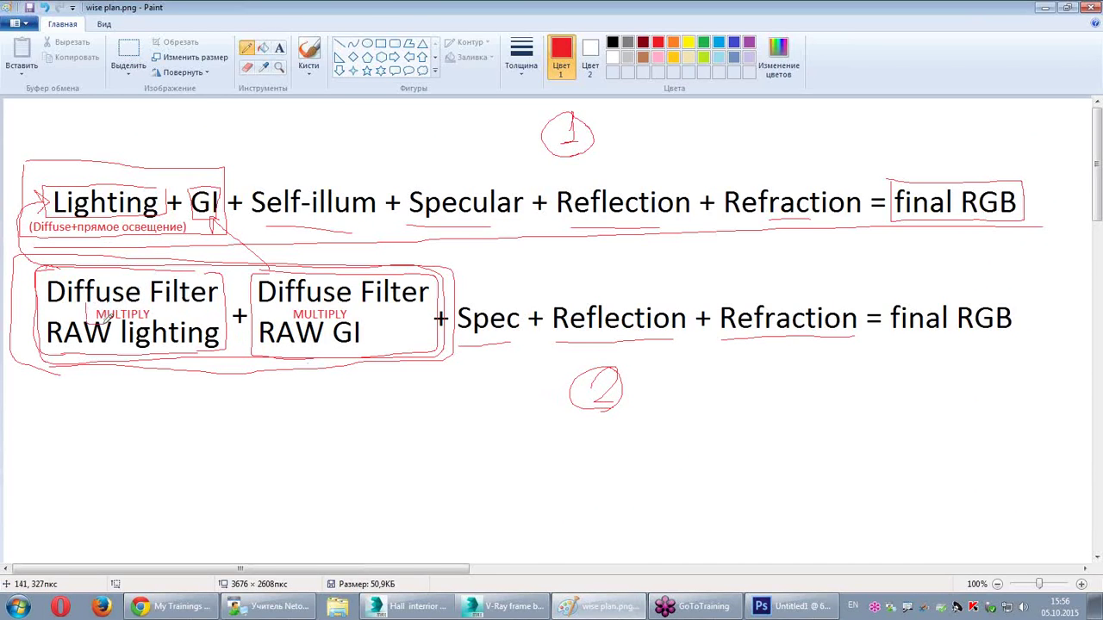
{"action": "mouse_move", "coordinate": [103, 322]}
{"action": "left_mouse_down"}
{"action": "mouse_move", "coordinate": [160, 319]}
{"action": "mouse_move", "coordinate": [87, 310]}
{"action": "mouse_move", "coordinate": [102, 321]}
{"action": "left_mouse_up"}
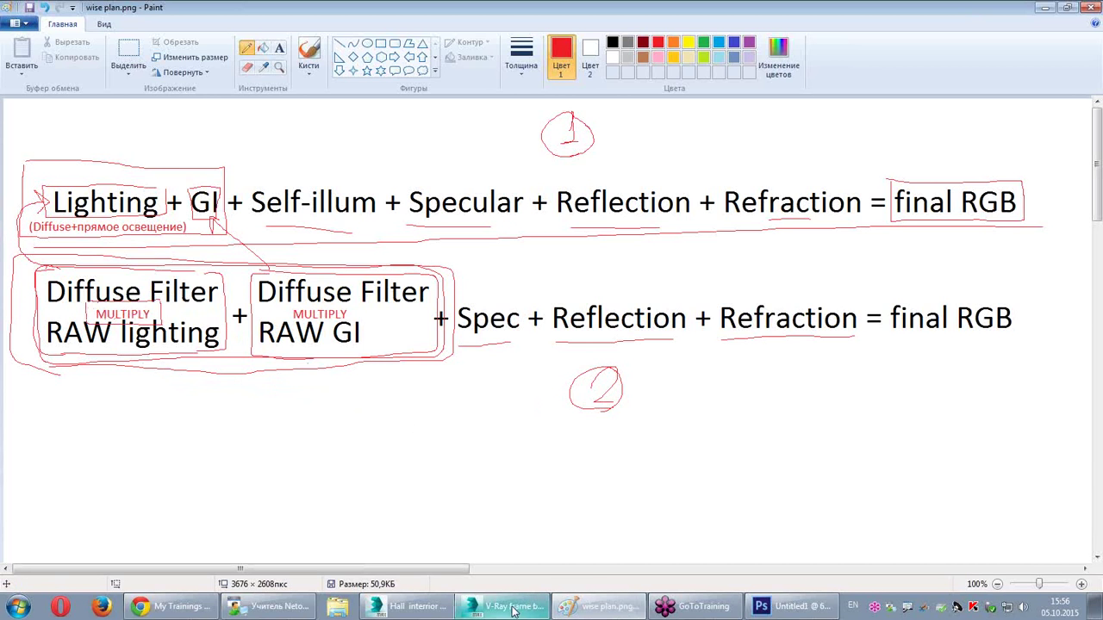
{"action": "left_click", "coordinate": [782, 606]}
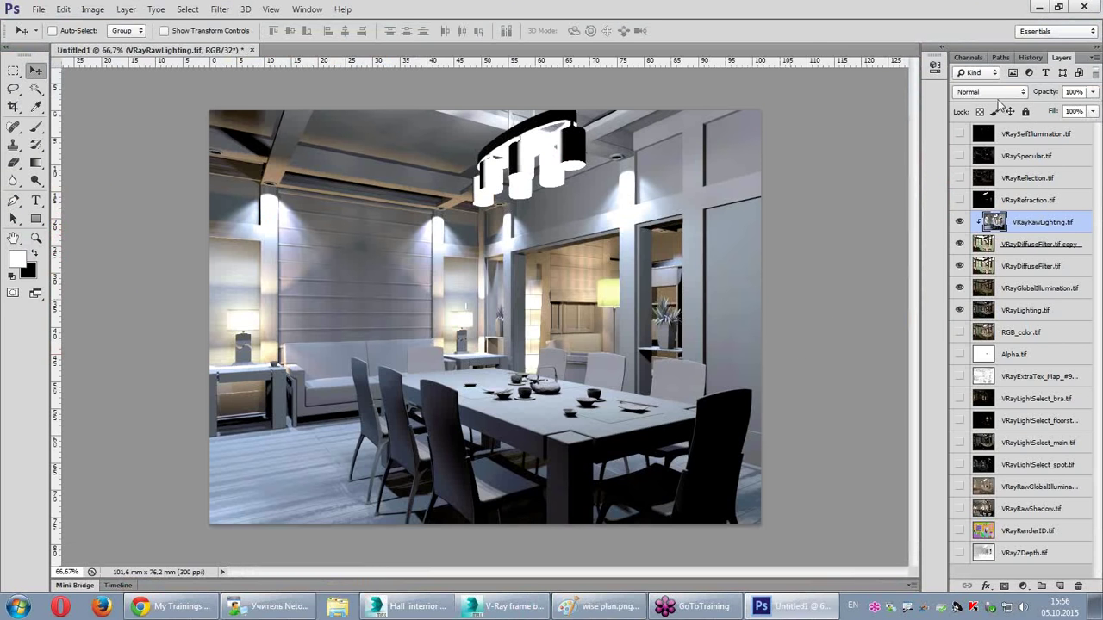
Step: Set VRayRawLighting to Multiply and toggle its visibility to compare the render
{"action": "left_click", "coordinate": [990, 92]}
{"action": "left_click", "coordinate": [991, 155]}
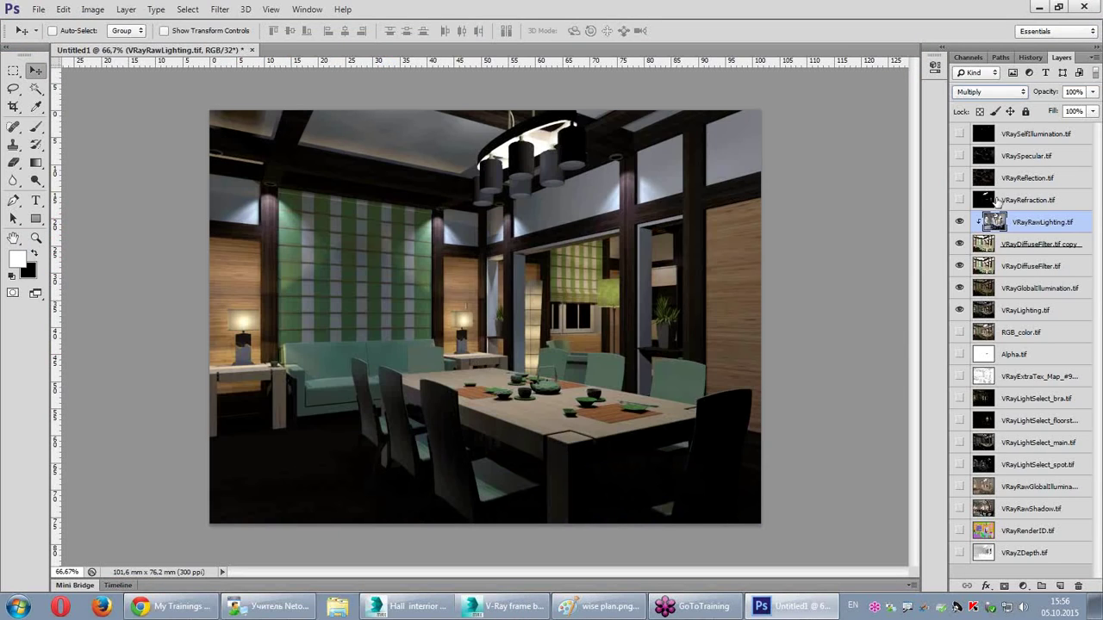
{"action": "left_click", "coordinate": [961, 222]}
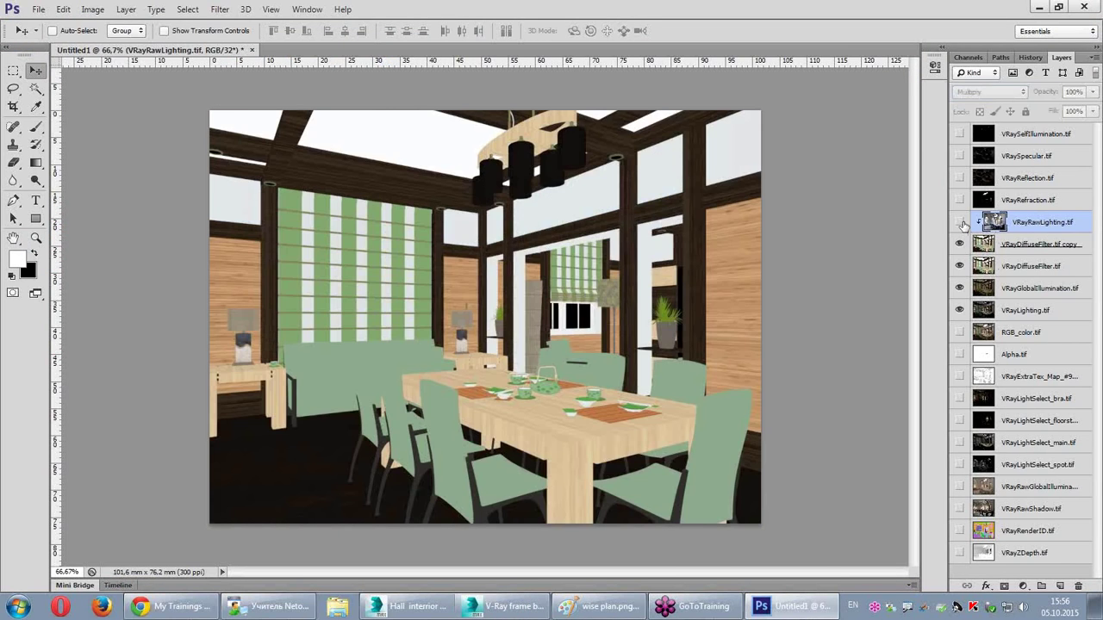
{"action": "left_click", "coordinate": [961, 222]}
{"action": "left_click", "coordinate": [960, 222]}
{"action": "left_click", "coordinate": [960, 222]}
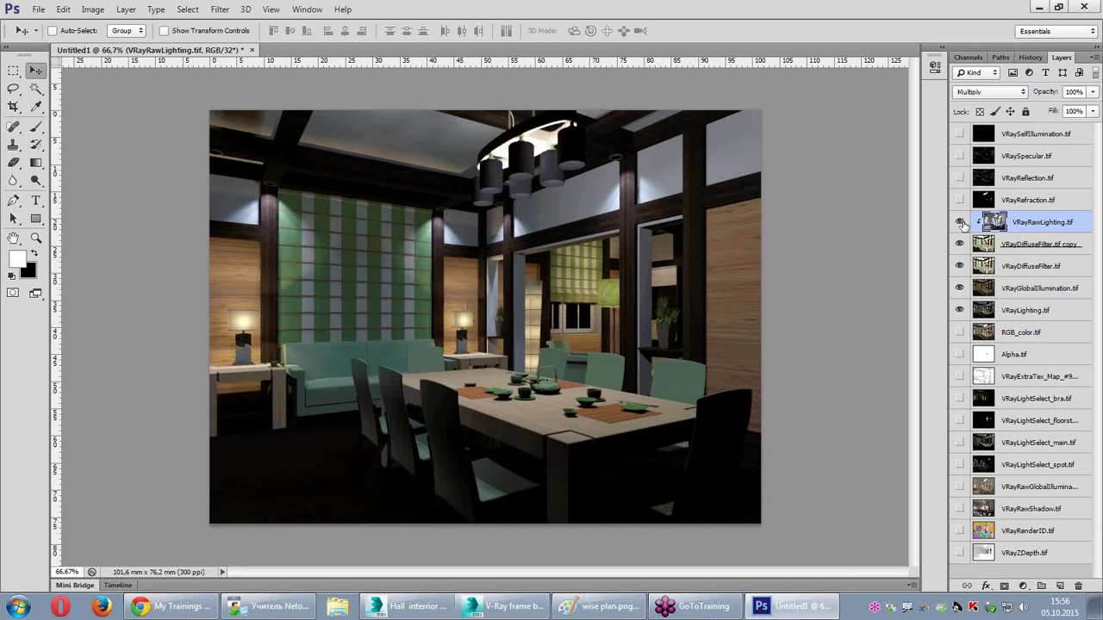
Step: Glance at the Paint diagram and the 3ds Max scene before returning to Photoshop
{"action": "left_click", "coordinate": [603, 607]}
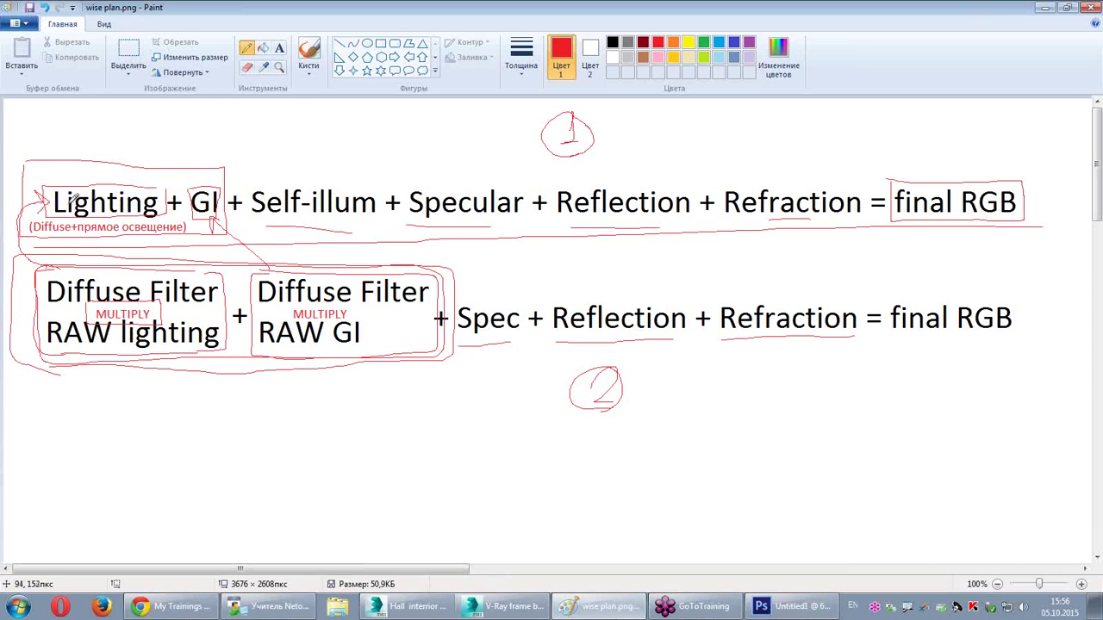
{"action": "left_click", "coordinate": [409, 607]}
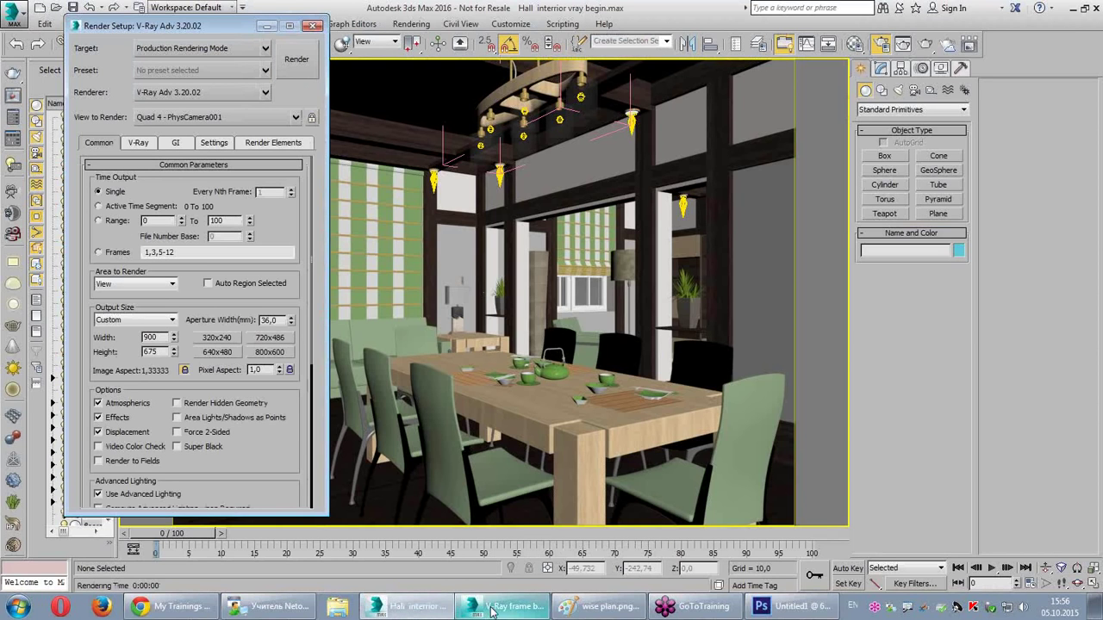
{"action": "left_click", "coordinate": [762, 606]}
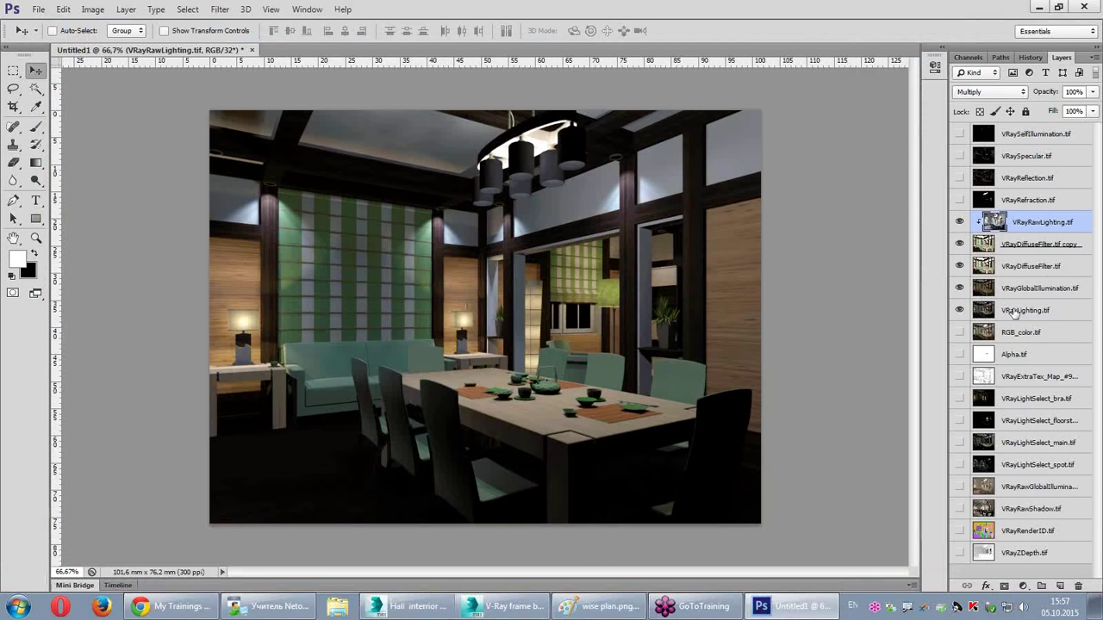
Step: Try VRayLighting above VRayRawLighting, toggling its visibility repeatedly to compare
{"action": "left_click_drag", "start_coordinate": [1021, 312], "coordinate": [972, 227]}
{"action": "left_click", "coordinate": [959, 222]}
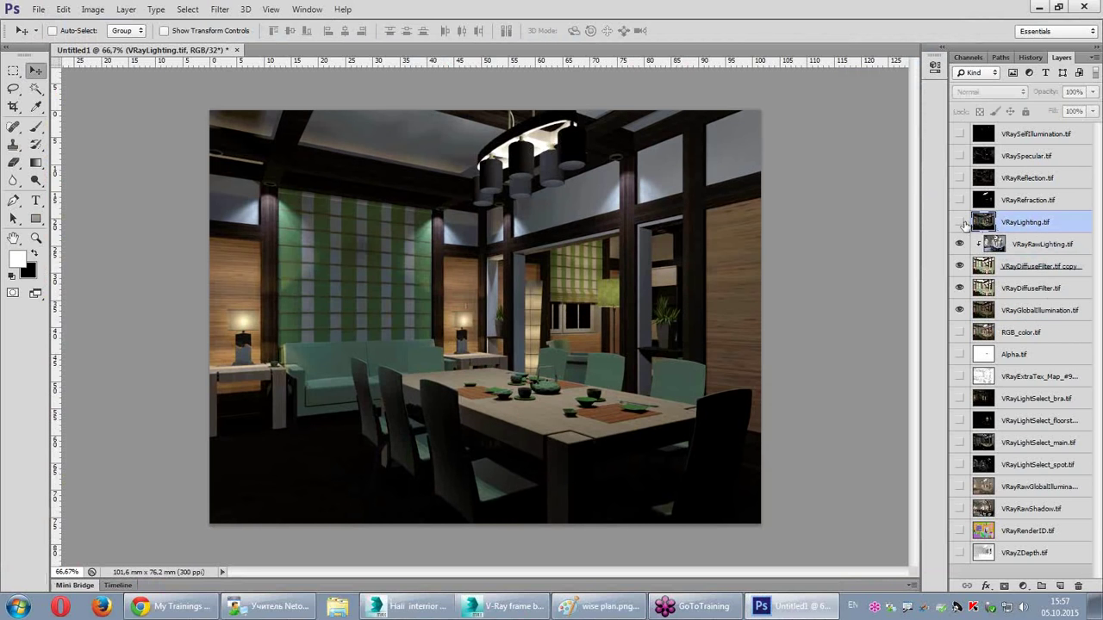
{"action": "left_click", "coordinate": [960, 222]}
{"action": "left_click", "coordinate": [960, 222]}
{"action": "left_click", "coordinate": [960, 222]}
{"action": "left_click", "coordinate": [960, 223]}
{"action": "left_click", "coordinate": [960, 222]}
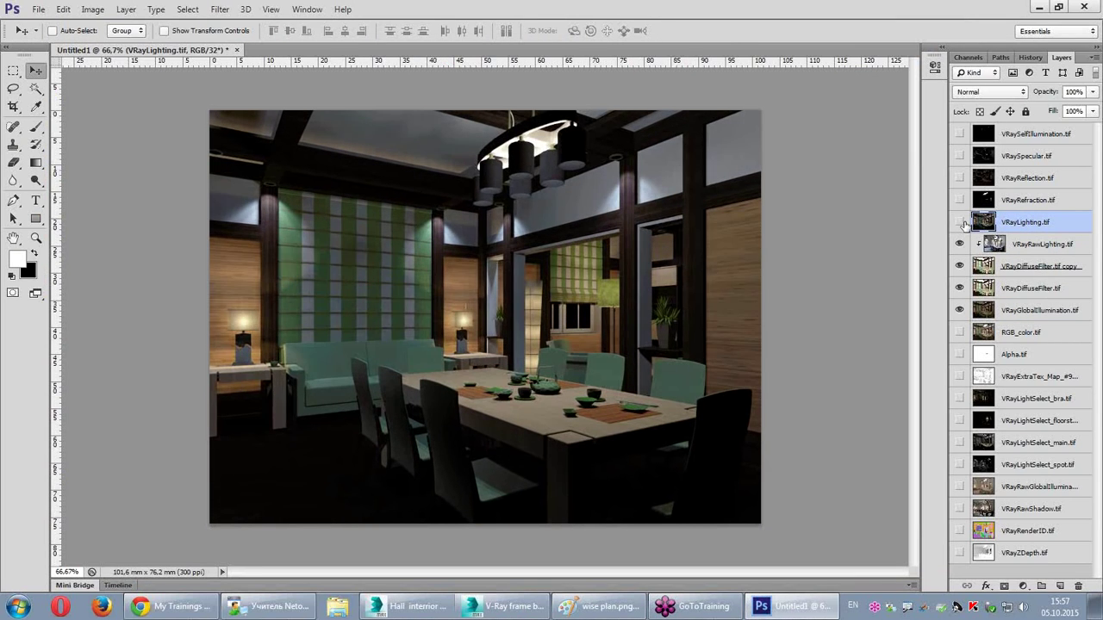
{"action": "left_click", "coordinate": [960, 223]}
{"action": "left_click", "coordinate": [959, 223]}
{"action": "left_click", "coordinate": [960, 222]}
{"action": "left_click", "coordinate": [960, 222]}
{"action": "left_click", "coordinate": [959, 222]}
{"action": "left_click", "coordinate": [960, 222]}
{"action": "left_click", "coordinate": [959, 223]}
{"action": "left_click", "coordinate": [959, 222]}
{"action": "left_click", "coordinate": [959, 222]}
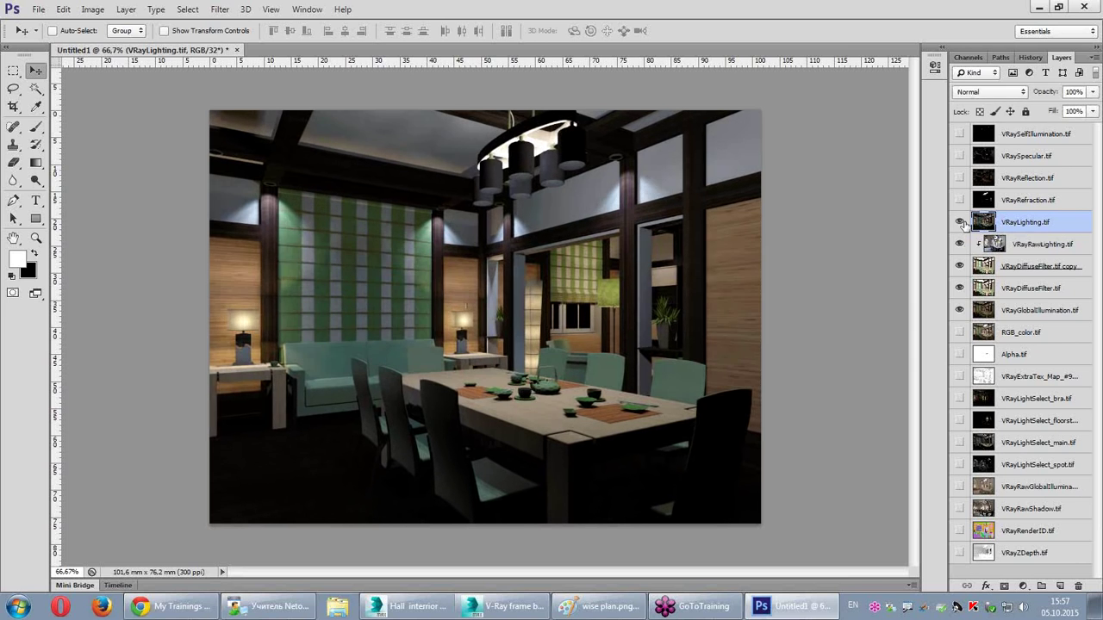
{"action": "left_click", "coordinate": [959, 223]}
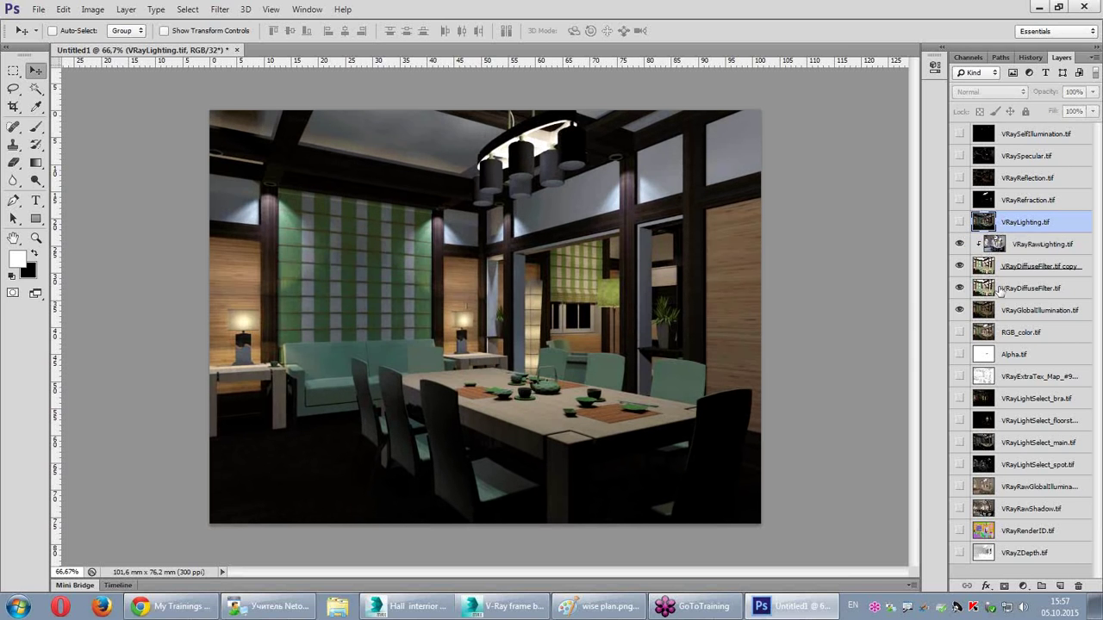
Step: Return VRayLighting below VRayGlobalIllumination and stack VRayDiffuseFilter above VRayRawLighting
{"action": "left_click_drag", "start_coordinate": [1023, 226], "coordinate": [1013, 288]}
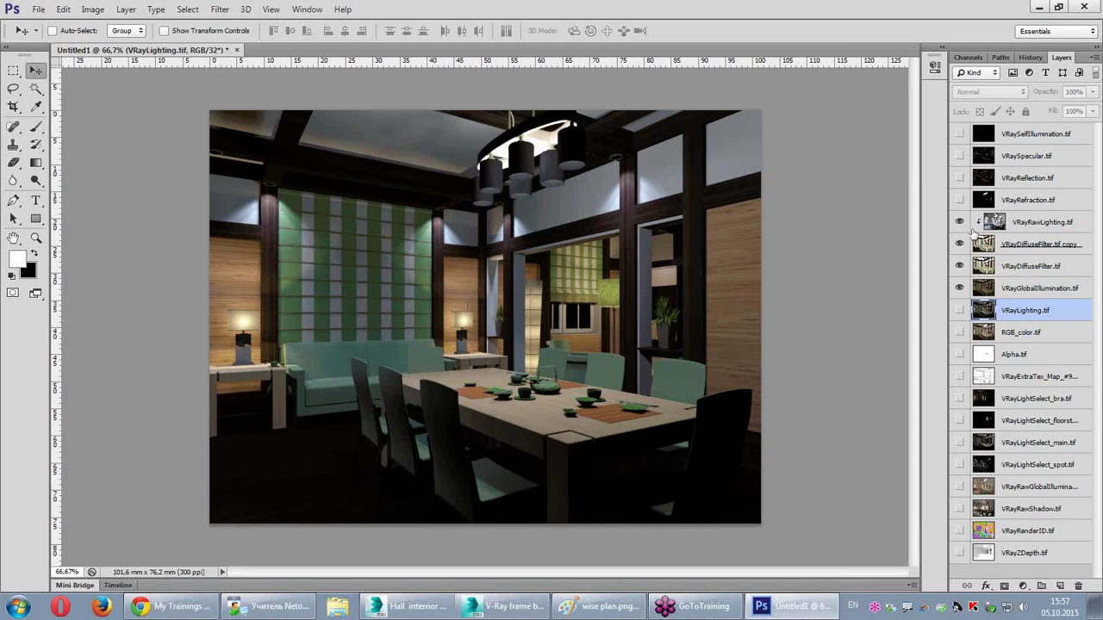
{"action": "left_click", "coordinate": [1022, 269]}
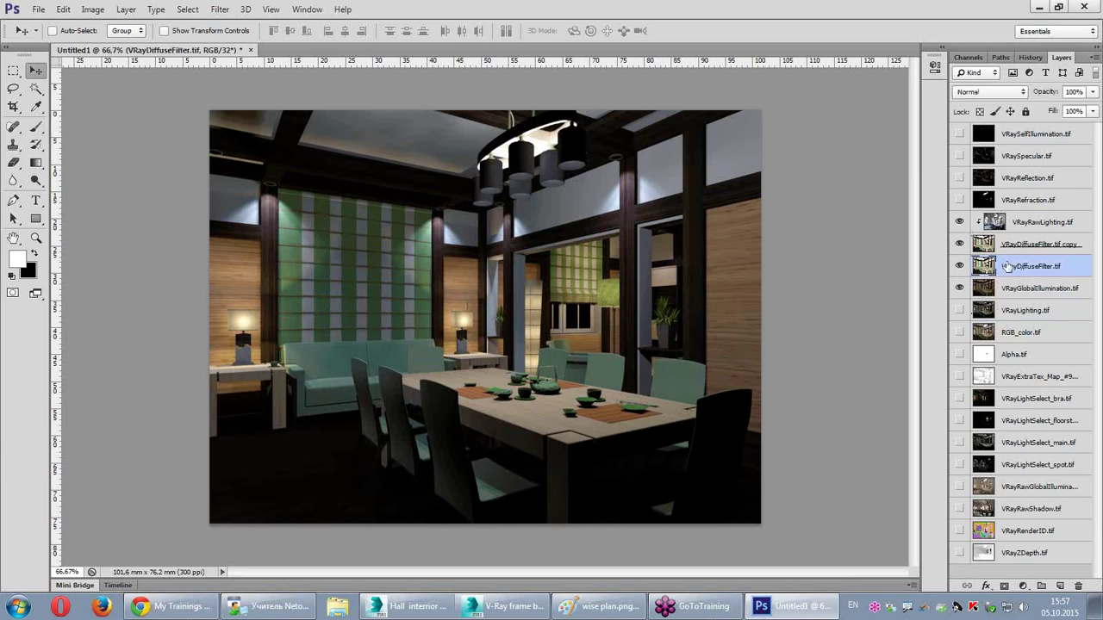
{"action": "left_click", "coordinate": [960, 224]}
{"action": "left_click", "coordinate": [959, 224]}
{"action": "left_click_drag", "start_coordinate": [983, 267], "coordinate": [990, 213]}
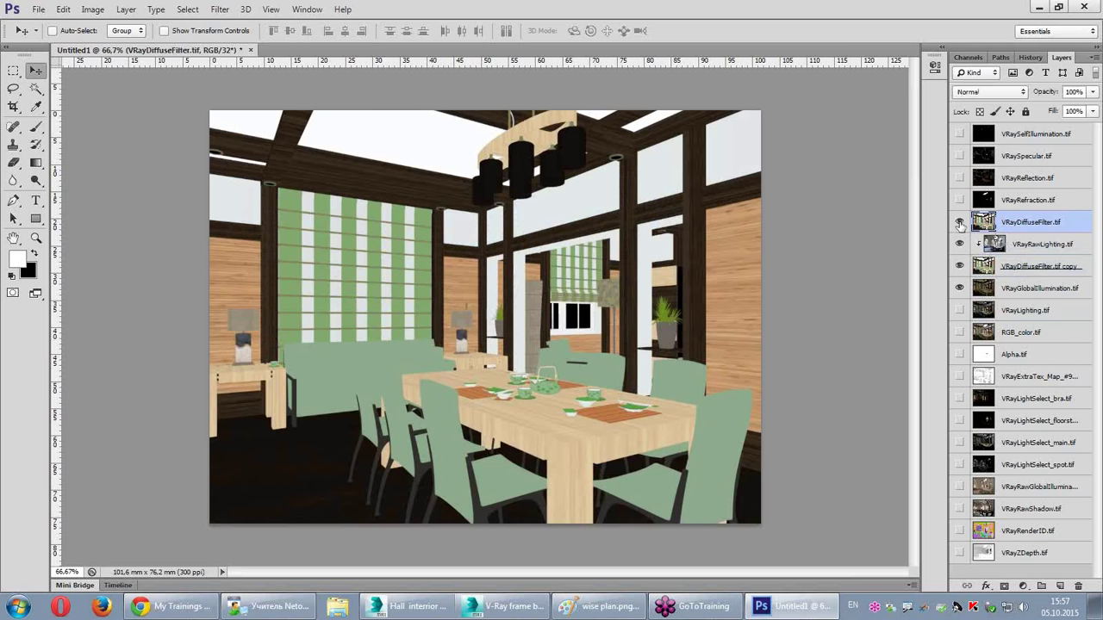
{"action": "left_click", "coordinate": [959, 222]}
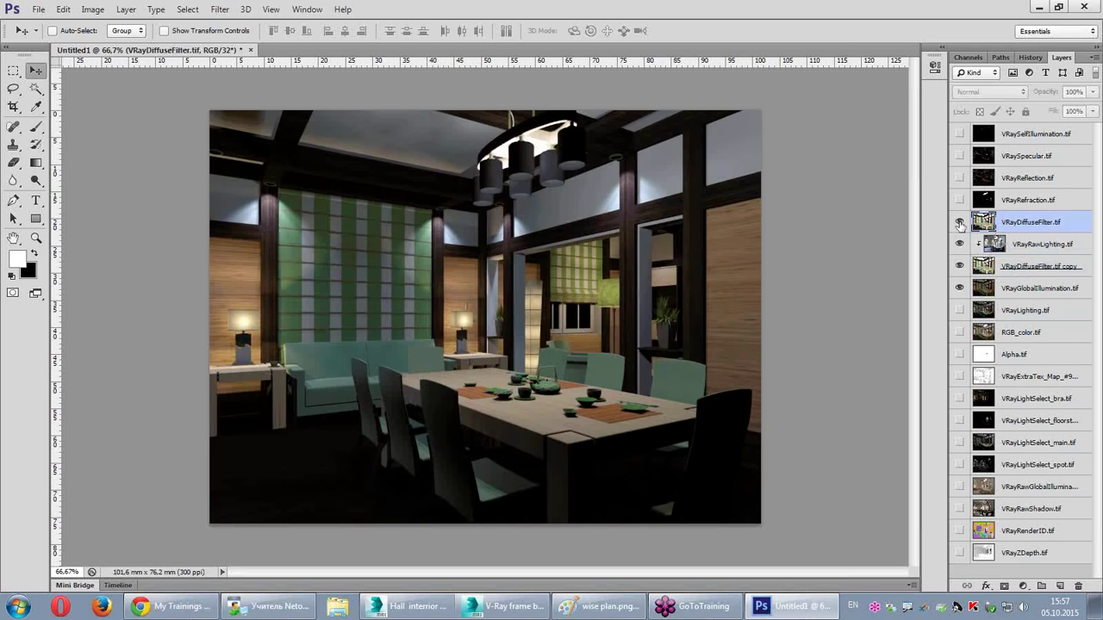
{"action": "left_click", "coordinate": [959, 221]}
{"action": "left_click", "coordinate": [959, 222]}
{"action": "left_click", "coordinate": [959, 221]}
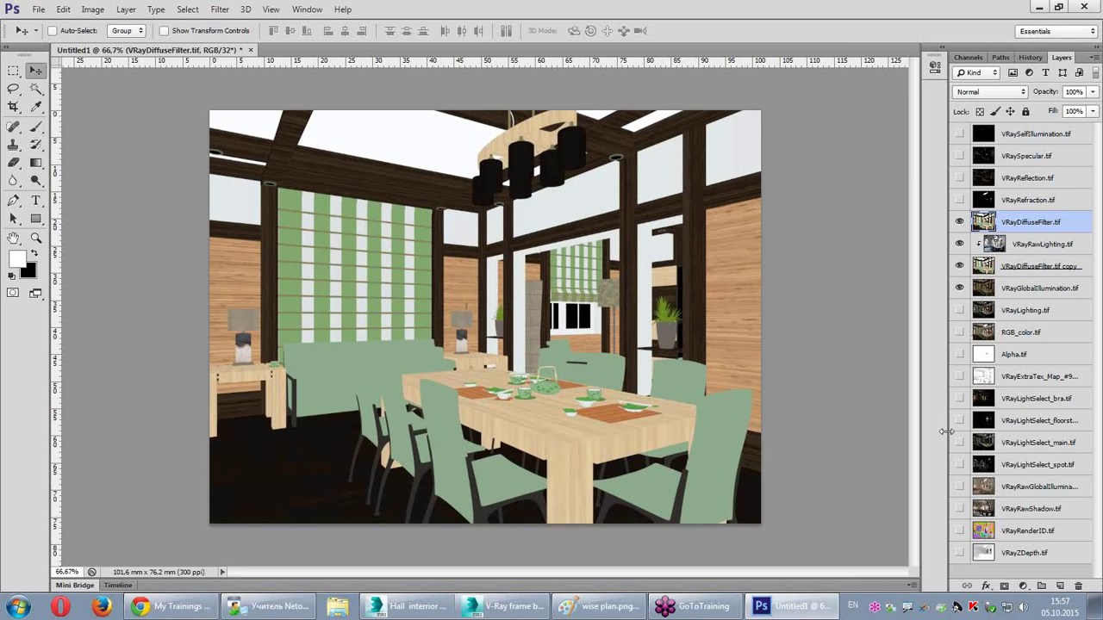
Step: Show VRayRawGlobalIllumination above VRayDiffuseFilter, clipped to it in Multiply mode
{"action": "left_click_drag", "start_coordinate": [1047, 486], "coordinate": [1032, 215]}
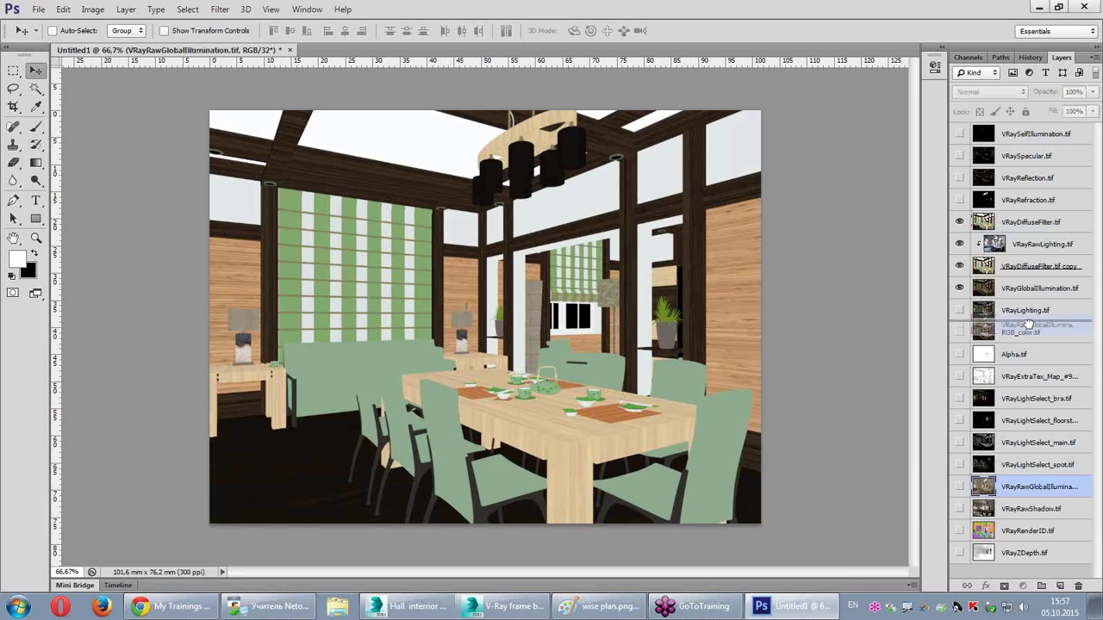
{"action": "left_click", "coordinate": [959, 221]}
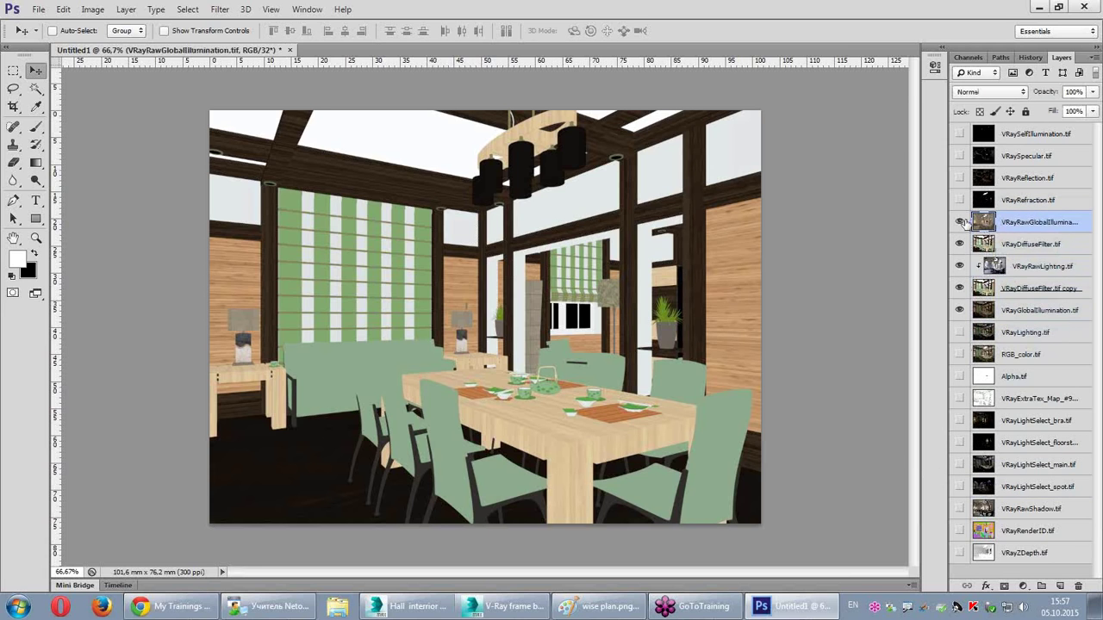
{"action": "key", "text": "ctrl+alt+g"}
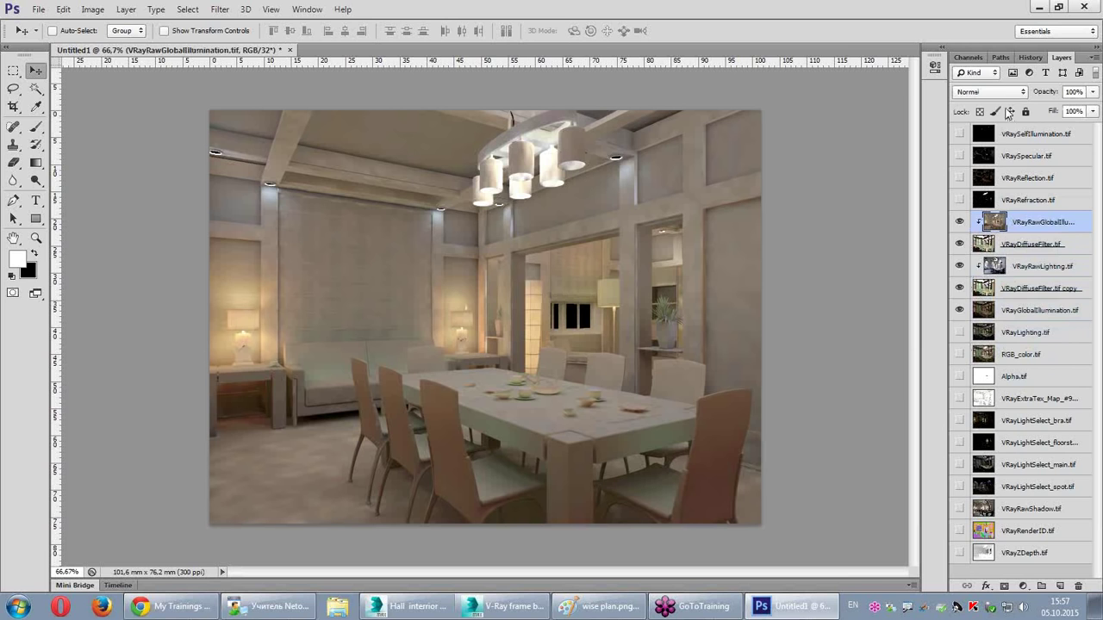
{"action": "left_click", "coordinate": [991, 91]}
{"action": "left_click", "coordinate": [978, 155]}
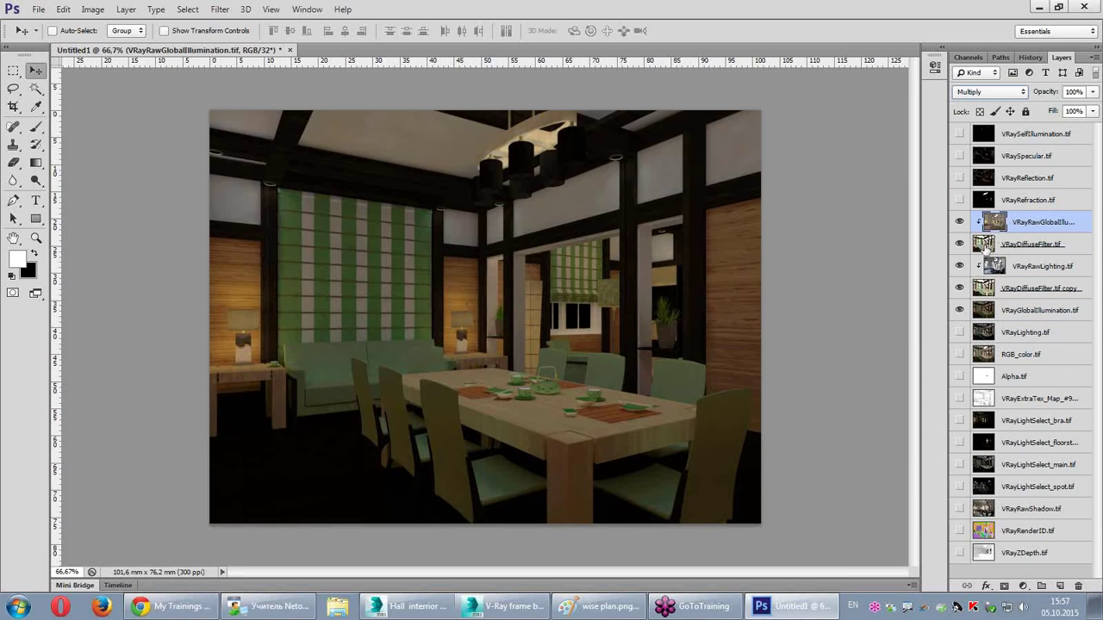
Step: Set the VRayDiffuseFilter layer's blend mode to Linear Dodge (Add)
{"action": "left_click", "coordinate": [983, 247]}
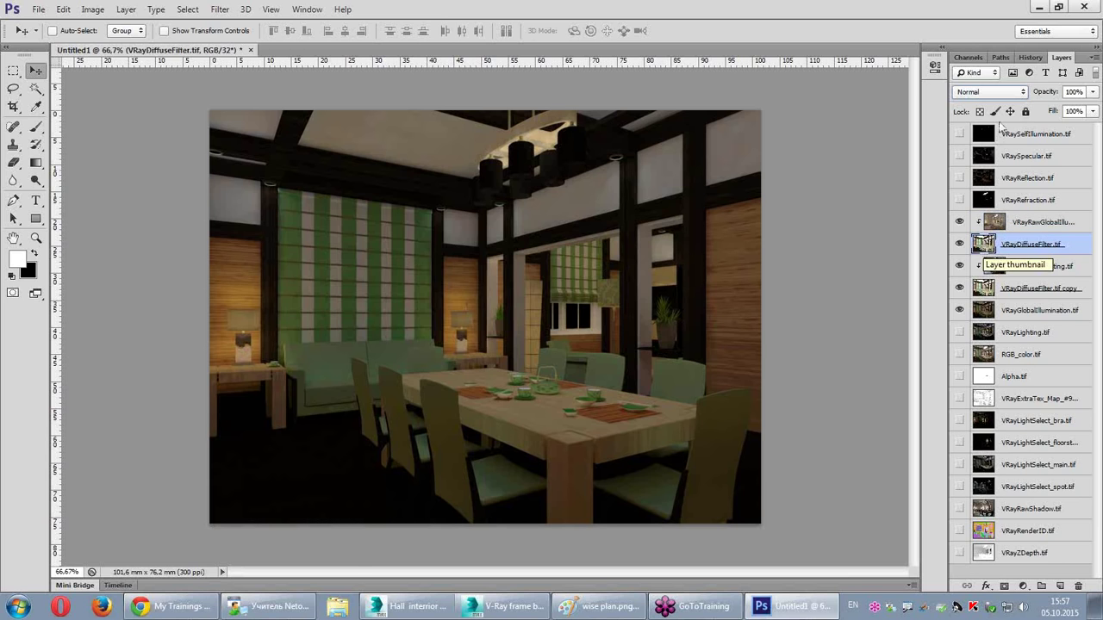
{"action": "left_click", "coordinate": [995, 94]}
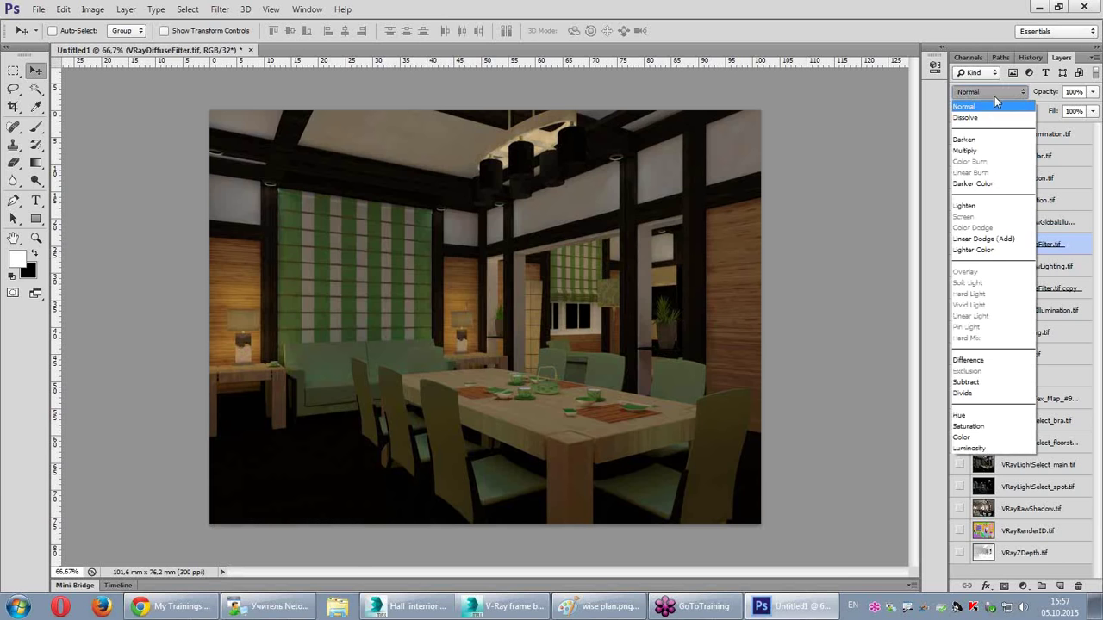
{"action": "left_click", "coordinate": [1005, 239]}
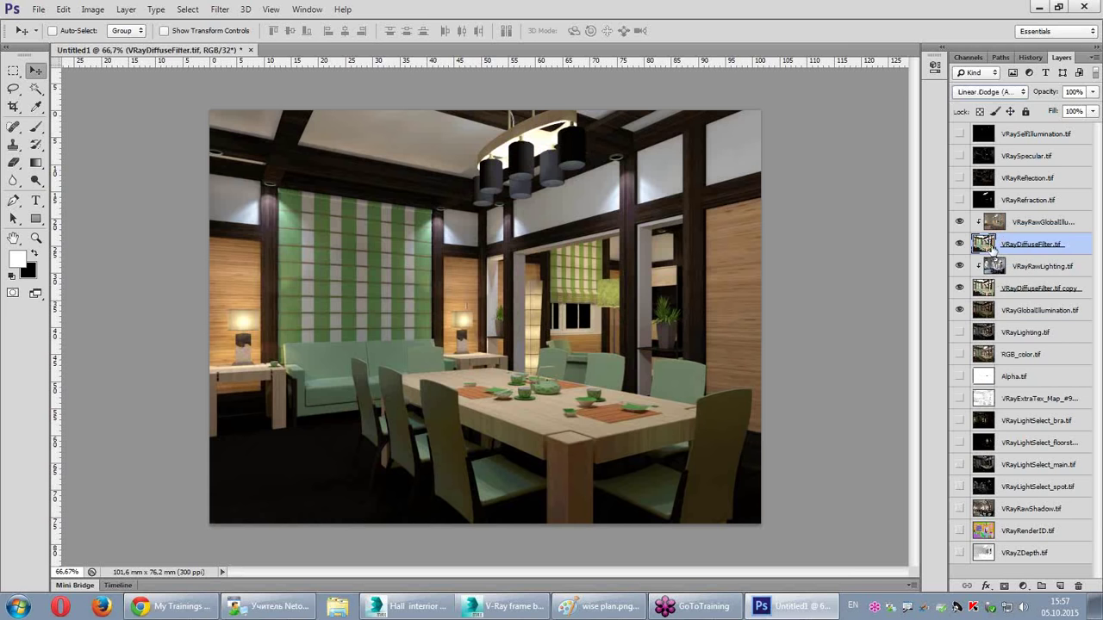
Step: Mark the Diffuse Filter products in the Paint diagram, undo the stroke, and return
{"action": "left_click", "coordinate": [591, 607]}
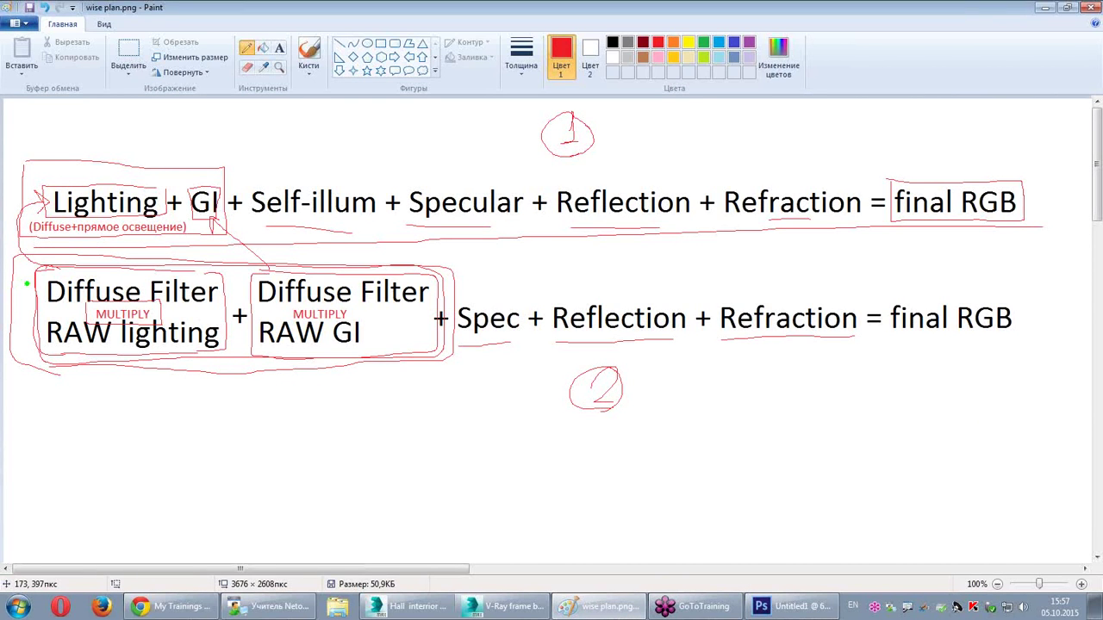
{"action": "mouse_move", "coordinate": [47, 264]}
{"action": "left_mouse_down"}
{"action": "mouse_move", "coordinate": [115, 360]}
{"action": "mouse_move", "coordinate": [22, 275]}
{"action": "left_mouse_up"}
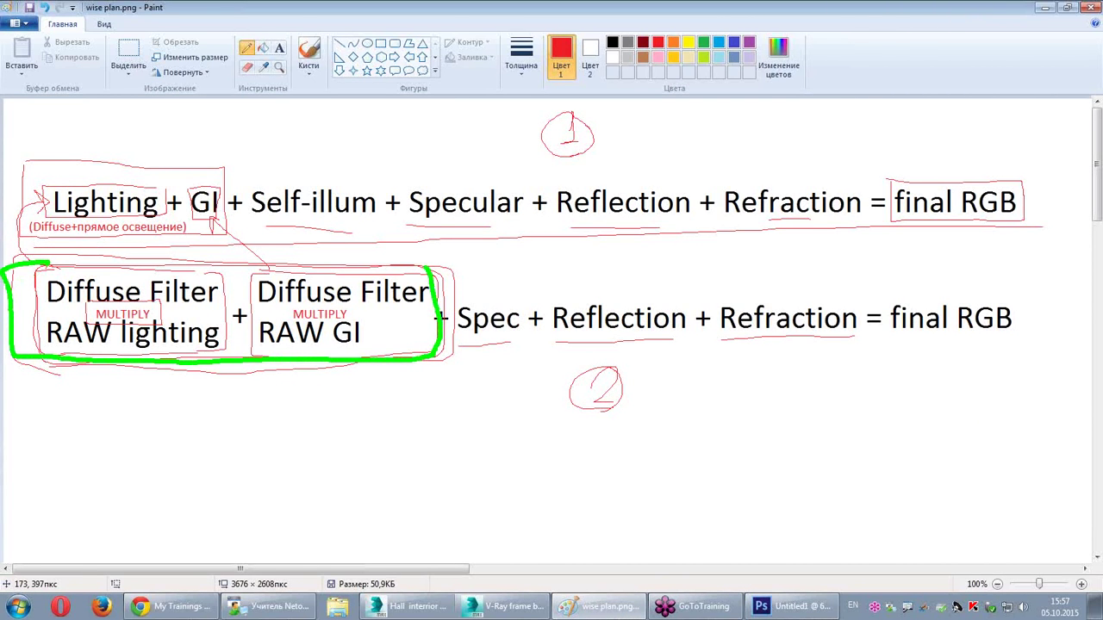
{"action": "key", "text": "ctrl+z"}
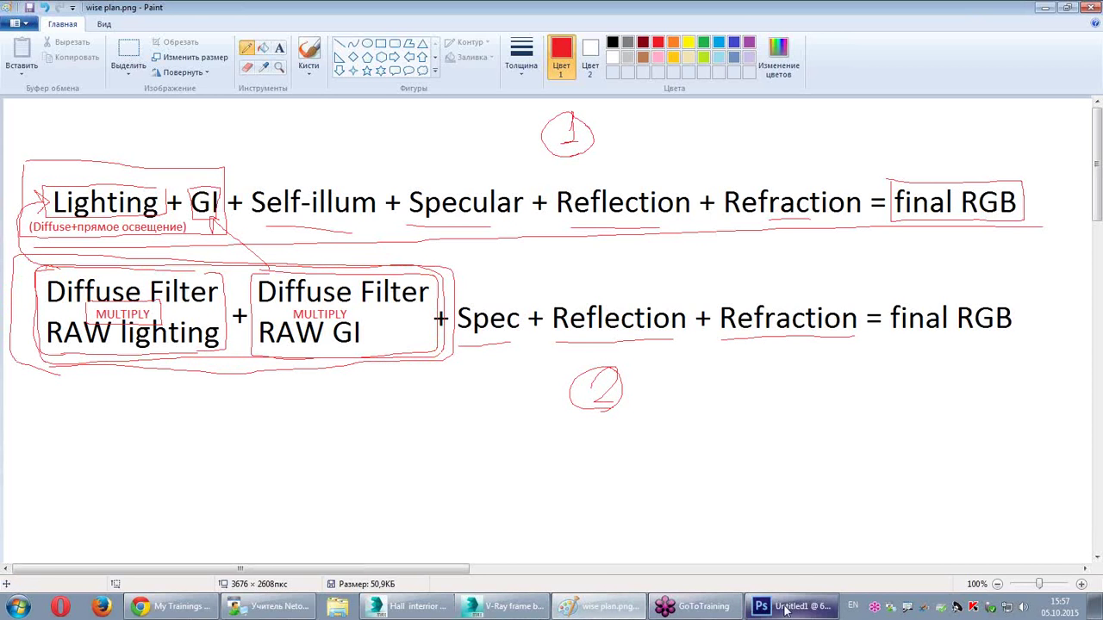
{"action": "left_click", "coordinate": [788, 606]}
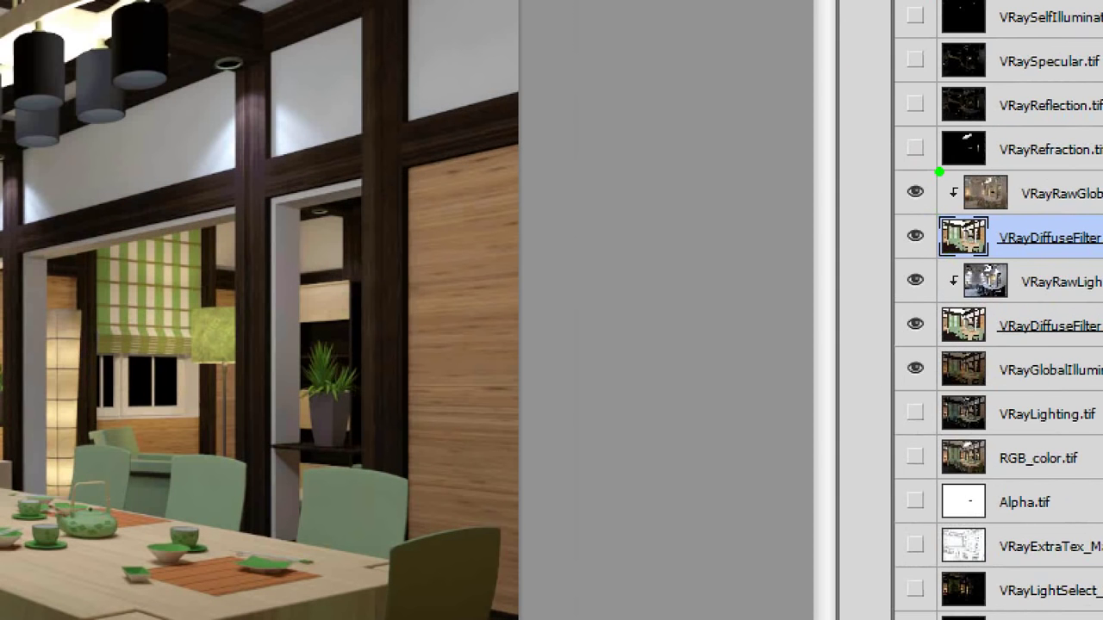
{"action": "mouse_move", "coordinate": [982, 208]}
{"action": "left_mouse_down"}
{"action": "mouse_move", "coordinate": [948, 210]}
{"action": "mouse_move", "coordinate": [941, 304]}
{"action": "left_mouse_up"}
{"action": "mouse_move", "coordinate": [880, 357]}
{"action": "left_mouse_down"}
{"action": "mouse_move", "coordinate": [991, 355]}
{"action": "mouse_move", "coordinate": [1043, 231]}
{"action": "mouse_move", "coordinate": [891, 137]}
{"action": "left_mouse_up"}
{"action": "mouse_move", "coordinate": [974, 191]}
{"action": "left_mouse_down"}
{"action": "mouse_move", "coordinate": [938, 217]}
{"action": "mouse_move", "coordinate": [954, 198]}
{"action": "left_mouse_up"}
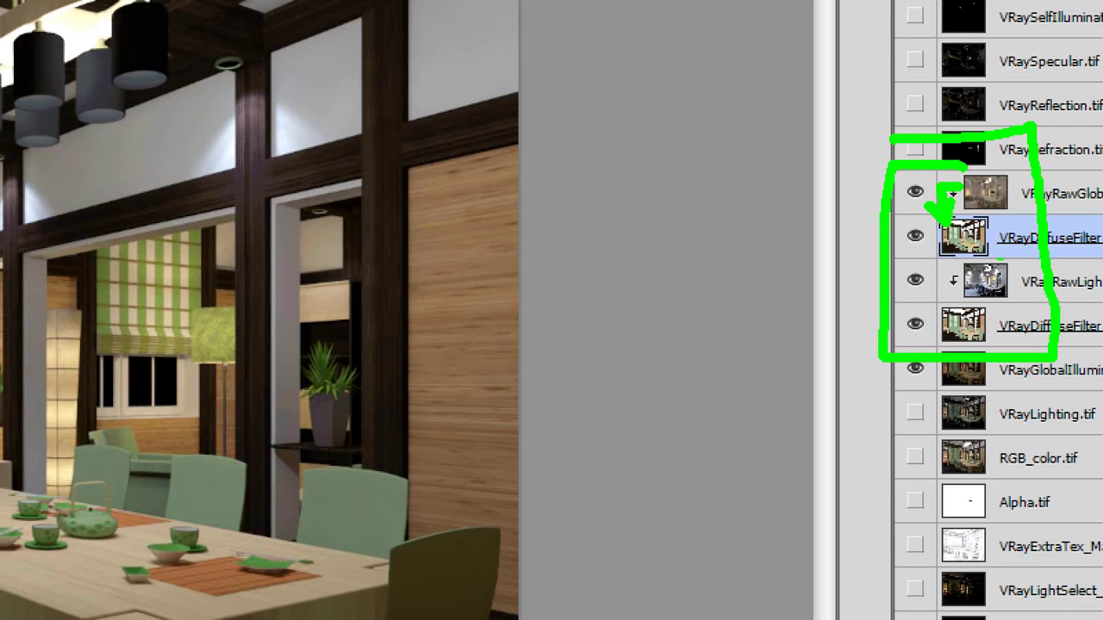
{"action": "mouse_move", "coordinate": [984, 290]}
{"action": "left_mouse_down"}
{"action": "mouse_move", "coordinate": [949, 281]}
{"action": "mouse_move", "coordinate": [956, 329]}
{"action": "left_mouse_up"}
{"action": "left_click_drag", "start_coordinate": [992, 179], "coordinate": [1001, 192]}
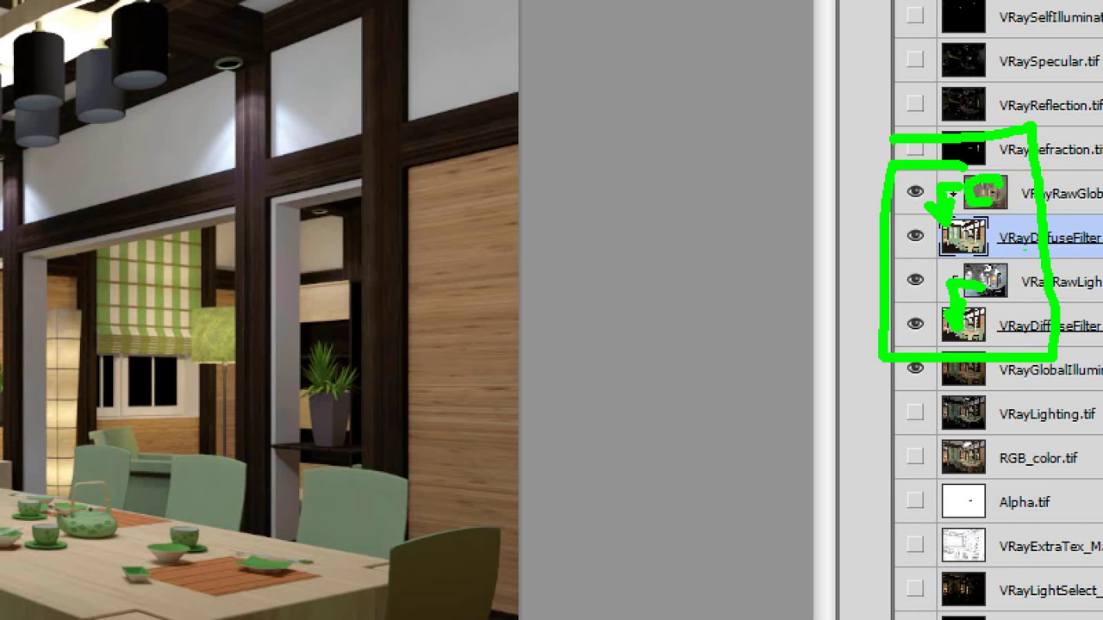
{"action": "left_click_drag", "start_coordinate": [990, 271], "coordinate": [1009, 293]}
{"action": "left_click_drag", "start_coordinate": [960, 241], "coordinate": [1065, 240]}
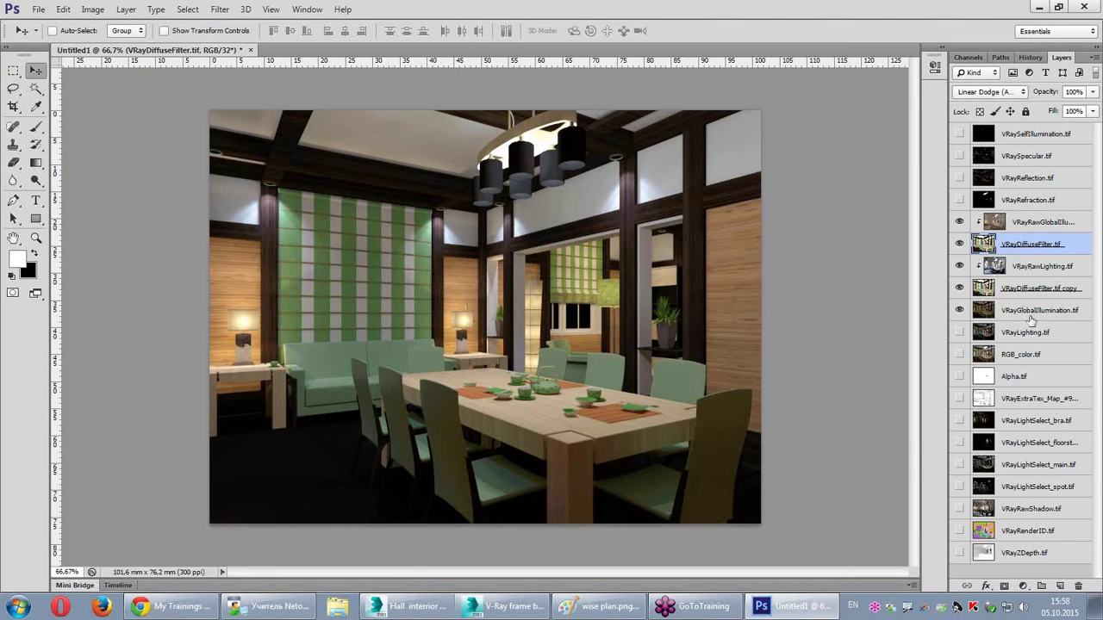
Step: Group VRayGlobalIllumination and VRayLighting into Group 1
{"action": "left_click", "coordinate": [1032, 315]}
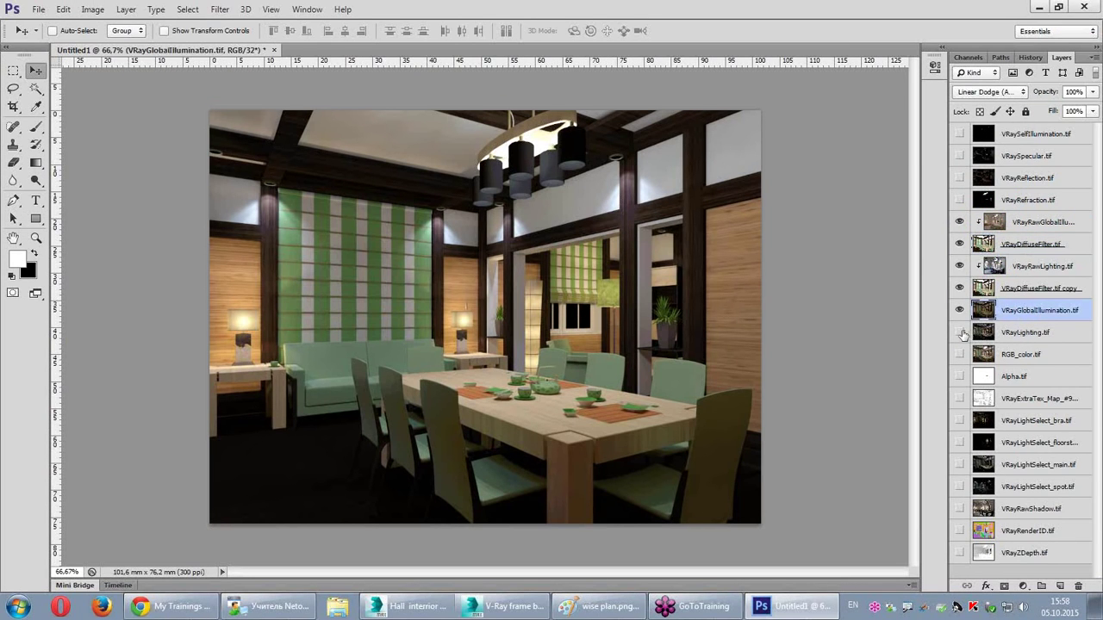
{"action": "left_click", "coordinate": [960, 336]}
{"action": "left_click", "coordinate": [999, 335]}
{"action": "left_click", "coordinate": [1012, 315]}
{"action": "left_click", "coordinate": [1014, 334], "text": "shift"}
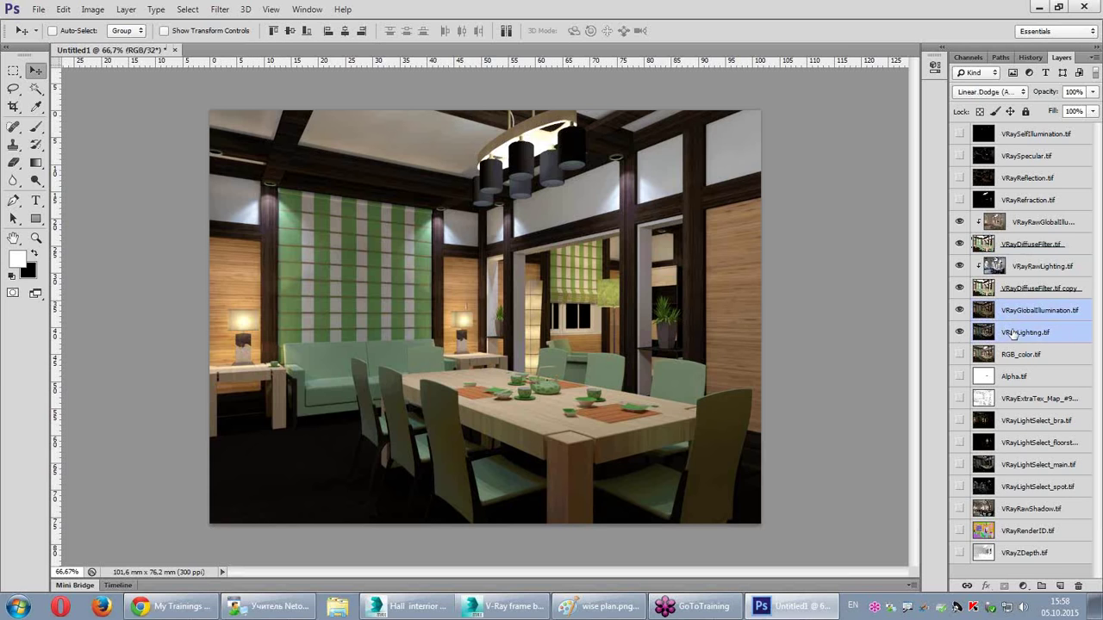
{"action": "left_click", "coordinate": [126, 11]}
{"action": "mouse_move", "coordinate": [134, 25]}
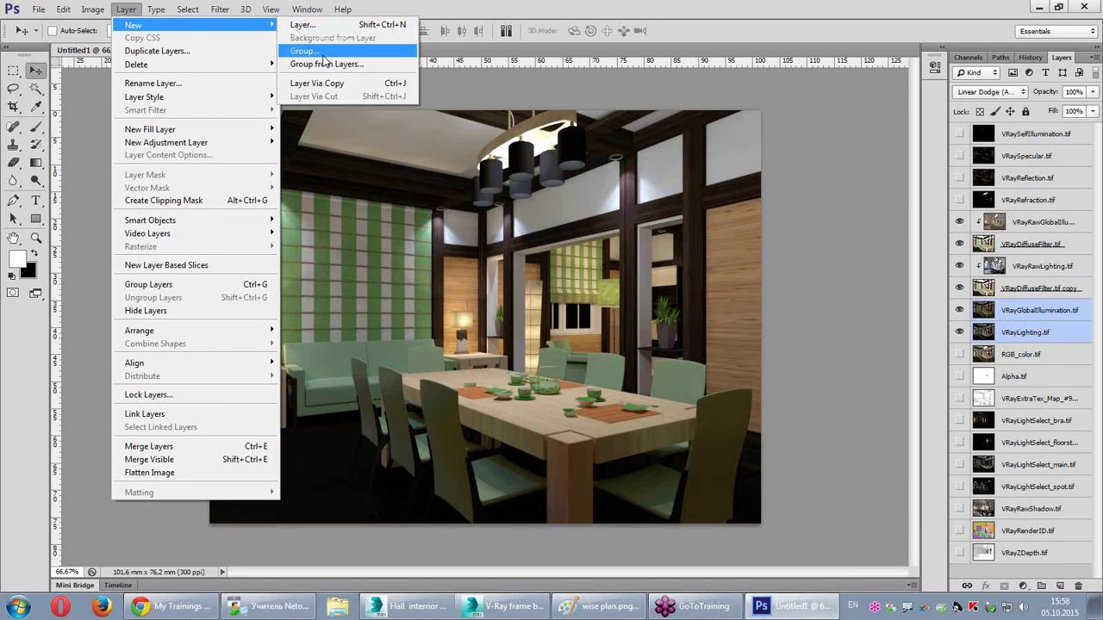
{"action": "left_click", "coordinate": [325, 63]}
{"action": "left_click", "coordinate": [652, 197]}
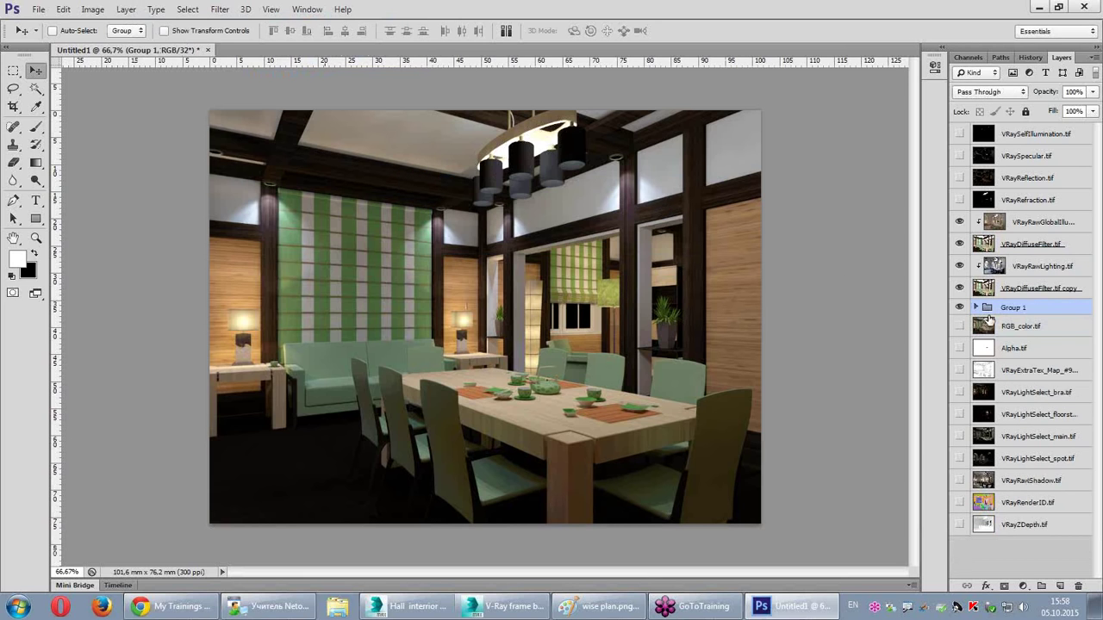
Step: Move Group 1 to the bottom of the stack, toggling its visibility to compare
{"action": "left_click_drag", "start_coordinate": [1020, 312], "coordinate": [1025, 226]}
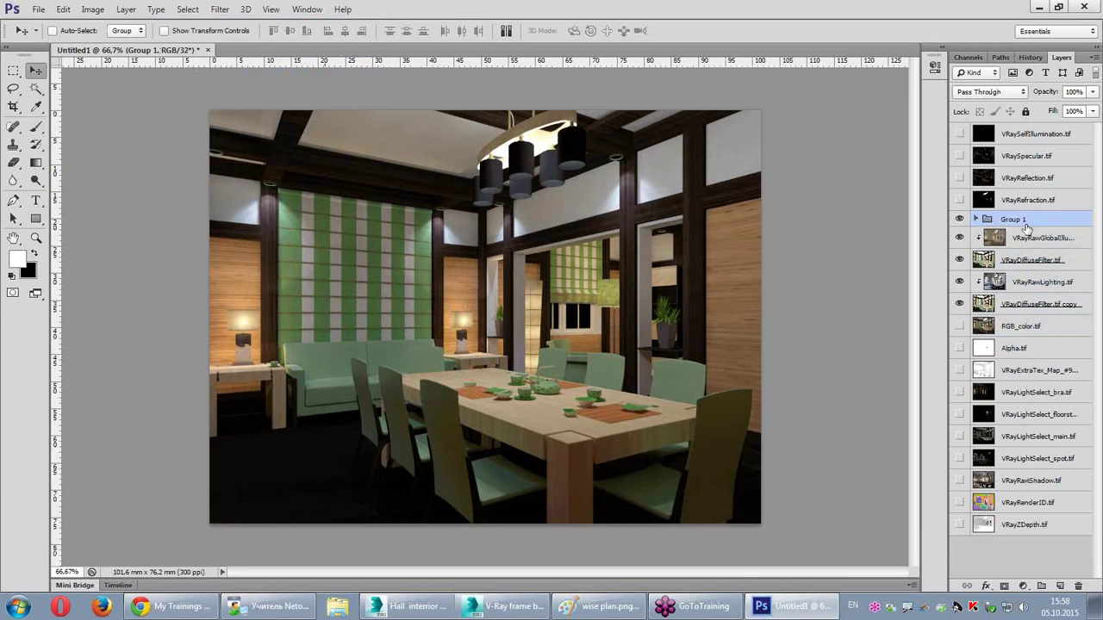
{"action": "left_click", "coordinate": [961, 220]}
{"action": "left_click", "coordinate": [961, 220]}
{"action": "left_click", "coordinate": [960, 220]}
{"action": "left_click", "coordinate": [961, 221]}
{"action": "left_click", "coordinate": [960, 221]}
{"action": "left_click", "coordinate": [961, 221]}
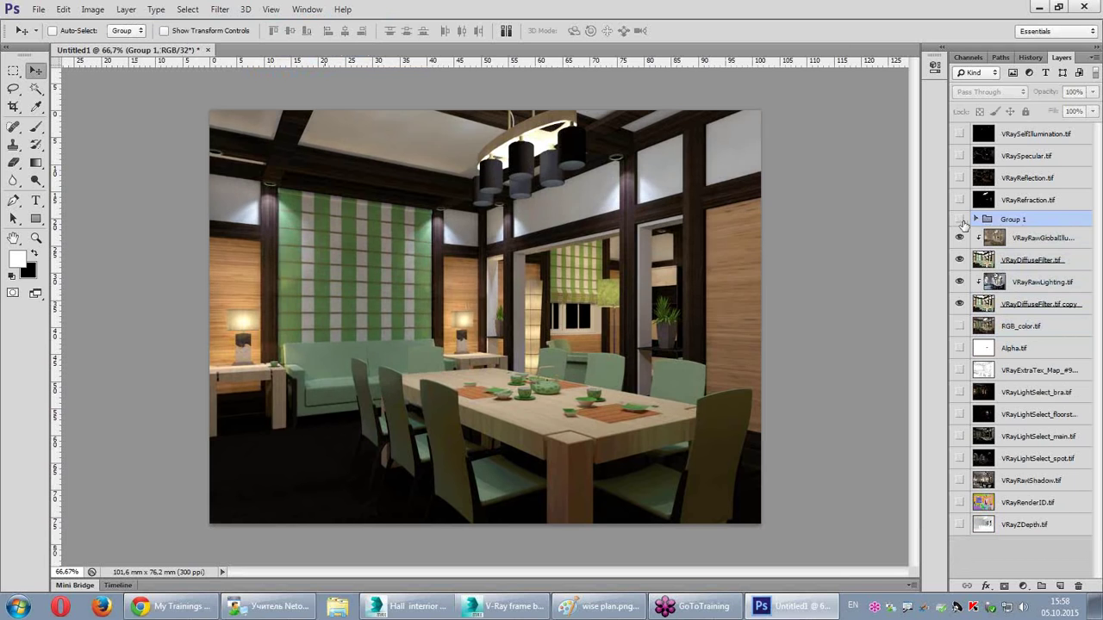
{"action": "left_click", "coordinate": [960, 221]}
{"action": "left_click_drag", "start_coordinate": [1015, 221], "coordinate": [1020, 534]}
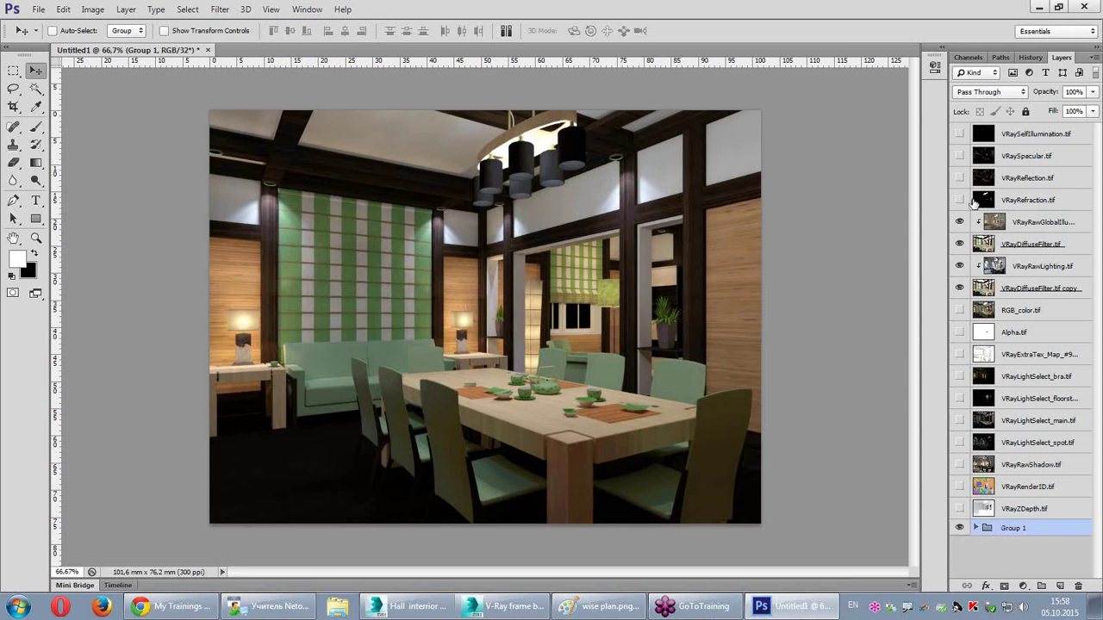
Step: Show the refraction, reflection, specular and self-illumination passes
{"action": "left_click", "coordinate": [960, 200]}
{"action": "left_click", "coordinate": [959, 178]}
{"action": "left_click", "coordinate": [960, 156]}
{"action": "left_click", "coordinate": [959, 133]}
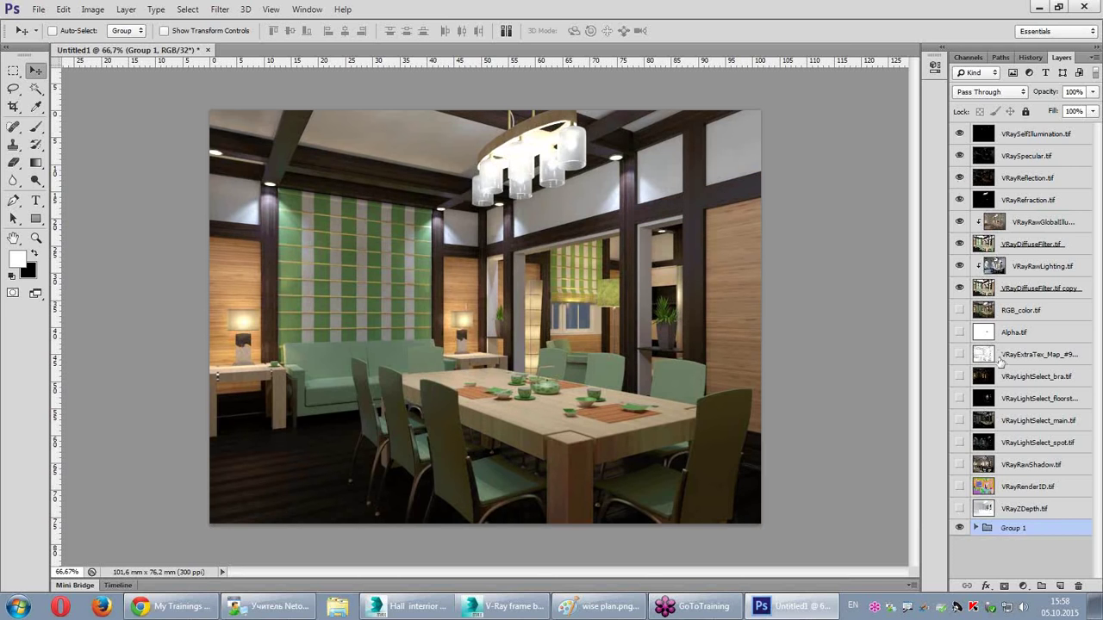
Step: Move RGB_color.tif to the top and toggle it to compare against the composite
{"action": "left_click_drag", "start_coordinate": [1009, 314], "coordinate": [991, 138]}
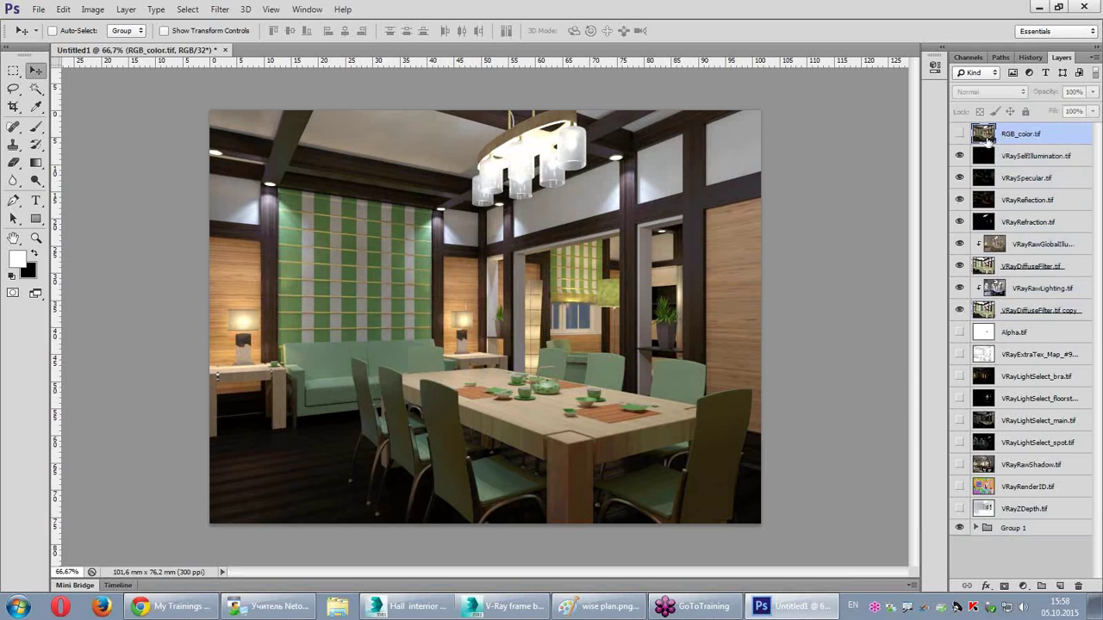
{"action": "left_click", "coordinate": [960, 135]}
{"action": "left_click", "coordinate": [960, 134]}
{"action": "left_click", "coordinate": [960, 135]}
{"action": "left_click", "coordinate": [960, 135]}
{"action": "left_click", "coordinate": [960, 134]}
{"action": "left_click", "coordinate": [960, 135]}
{"action": "left_click", "coordinate": [959, 135]}
{"action": "left_click", "coordinate": [960, 134]}
Step: Compare RGB_color.tif once more, then move it down into Group 1
{"action": "left_click", "coordinate": [960, 135]}
{"action": "left_click", "coordinate": [959, 135]}
{"action": "left_click", "coordinate": [959, 134]}
{"action": "left_click", "coordinate": [959, 135]}
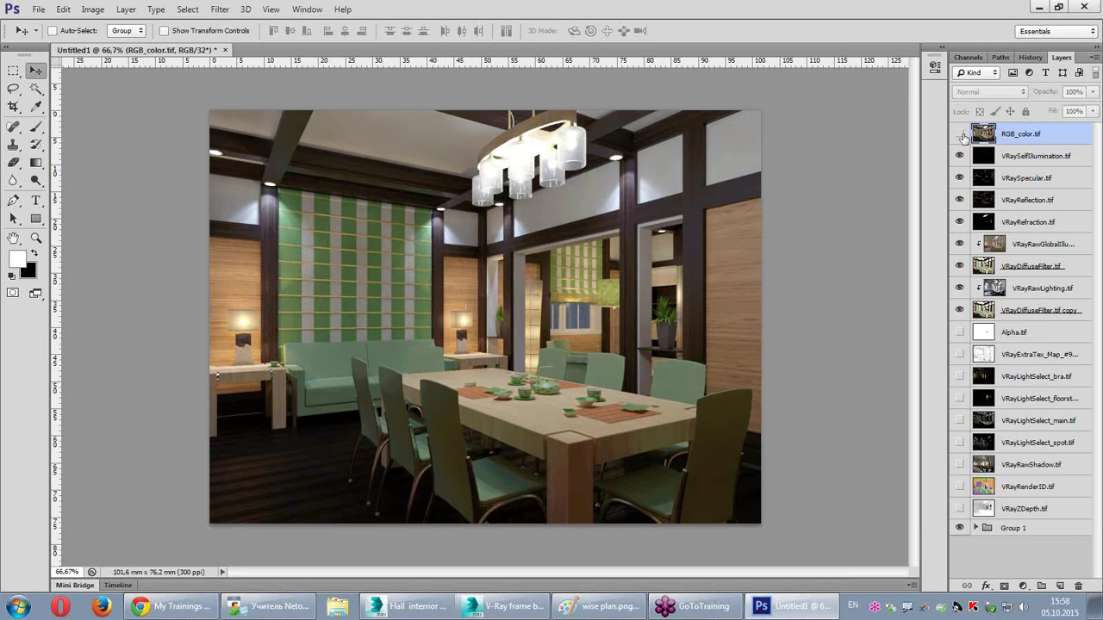
{"action": "left_click", "coordinate": [959, 135]}
{"action": "left_click", "coordinate": [959, 135]}
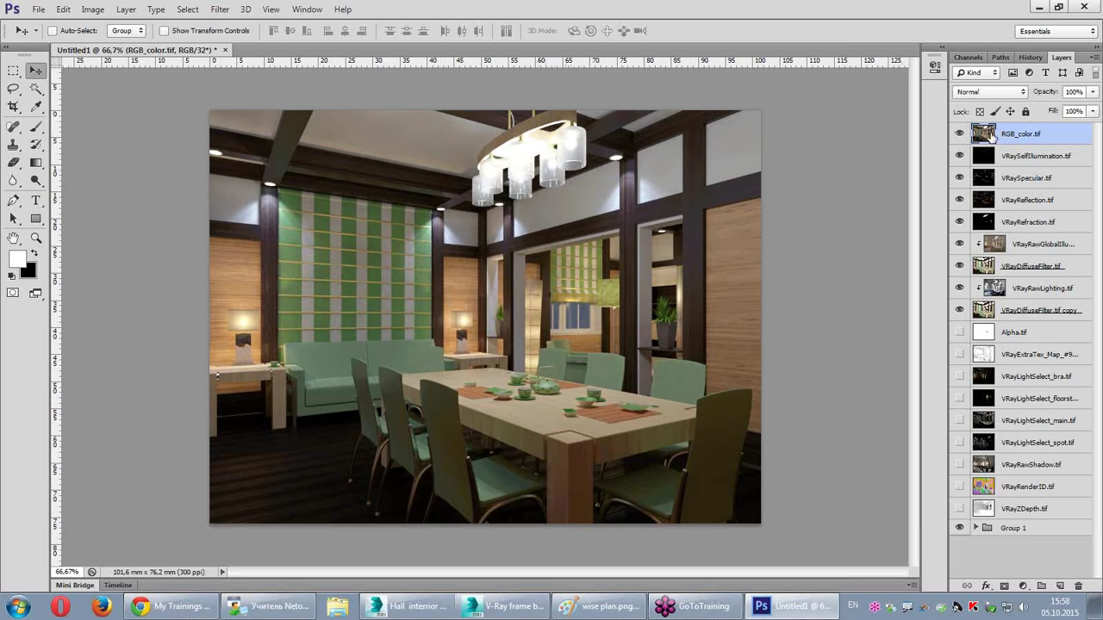
{"action": "mouse_move", "coordinate": [986, 135]}
{"action": "left_mouse_down"}
{"action": "mouse_move", "coordinate": [999, 513]}
{"action": "mouse_move", "coordinate": [1020, 526]}
{"action": "left_mouse_up"}
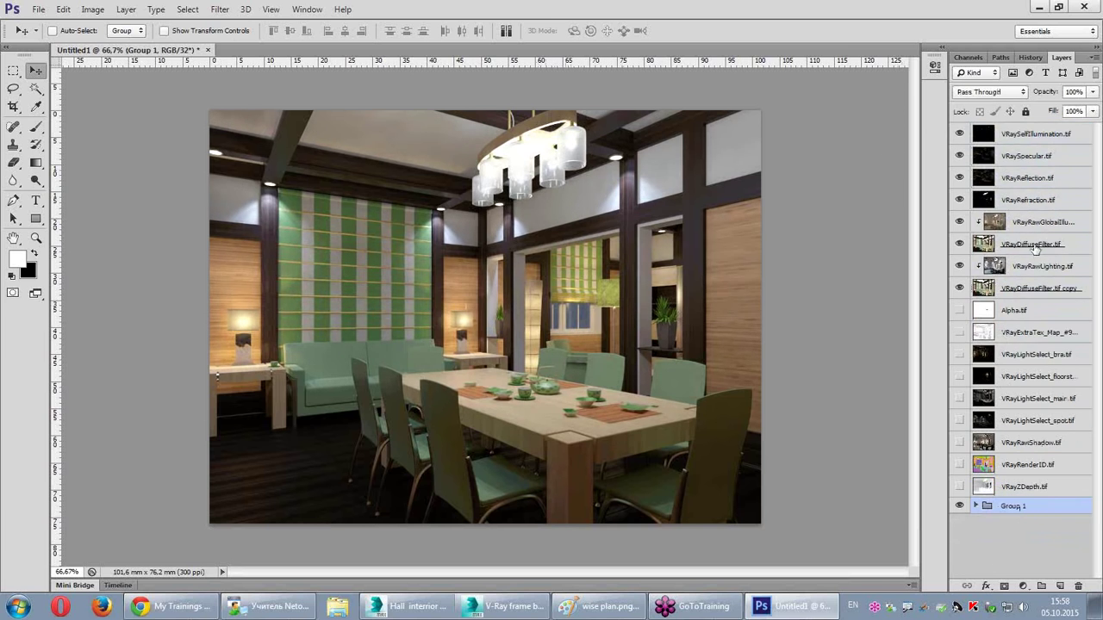
Step: Inspect VRayDiffuseFilter and VRayRawGlobalIllumination, soloing global illumination over its diffuse filter
{"action": "left_click", "coordinate": [1019, 224]}
{"action": "left_click", "coordinate": [986, 246]}
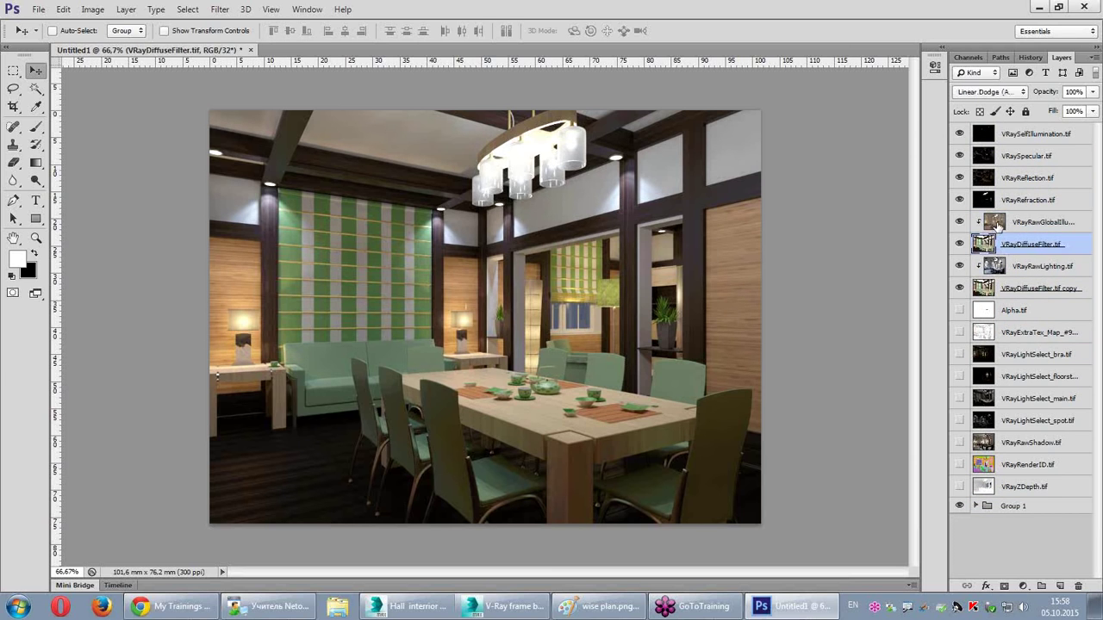
{"action": "left_click", "coordinate": [994, 224]}
{"action": "left_click", "coordinate": [983, 250]}
{"action": "left_click", "coordinate": [995, 226]}
{"action": "left_click", "coordinate": [959, 224], "text": "alt"}
Step: Solo VRayRawLighting over its diffuse copy, then view the plain diffuse colours
{"action": "left_click", "coordinate": [959, 223], "text": "alt"}
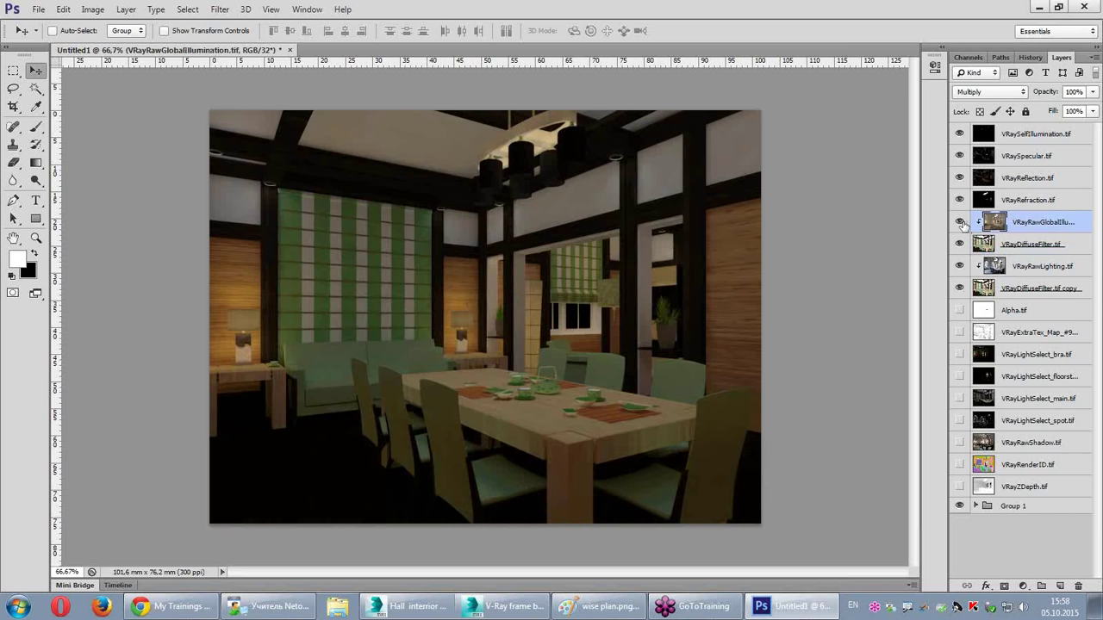
{"action": "left_click", "coordinate": [987, 269]}
{"action": "left_click", "coordinate": [959, 267], "text": "alt"}
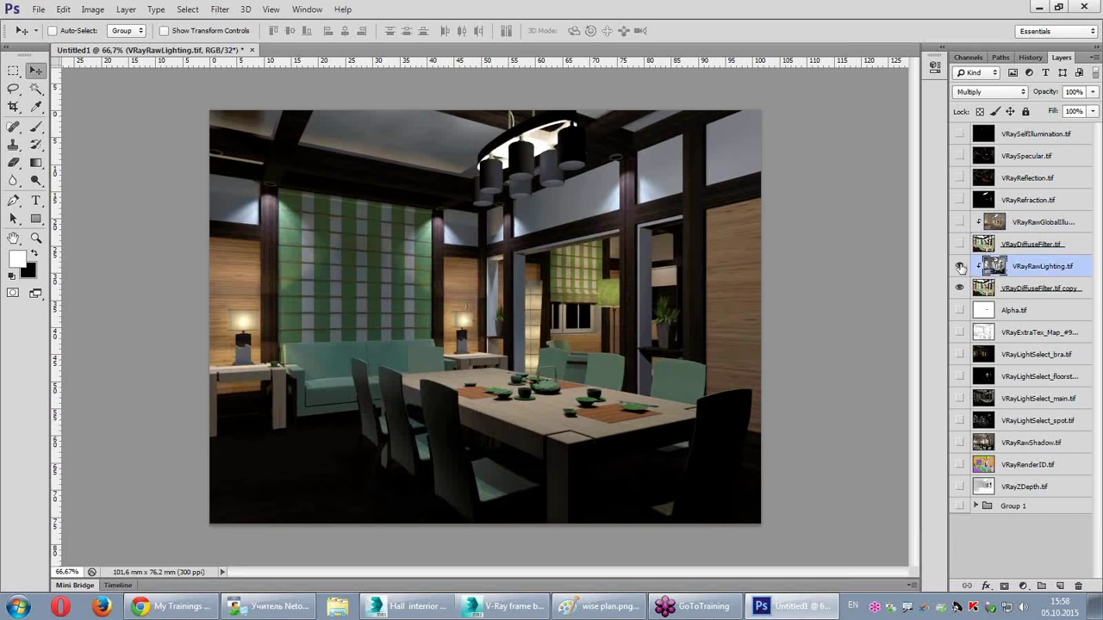
{"action": "left_click", "coordinate": [959, 266]}
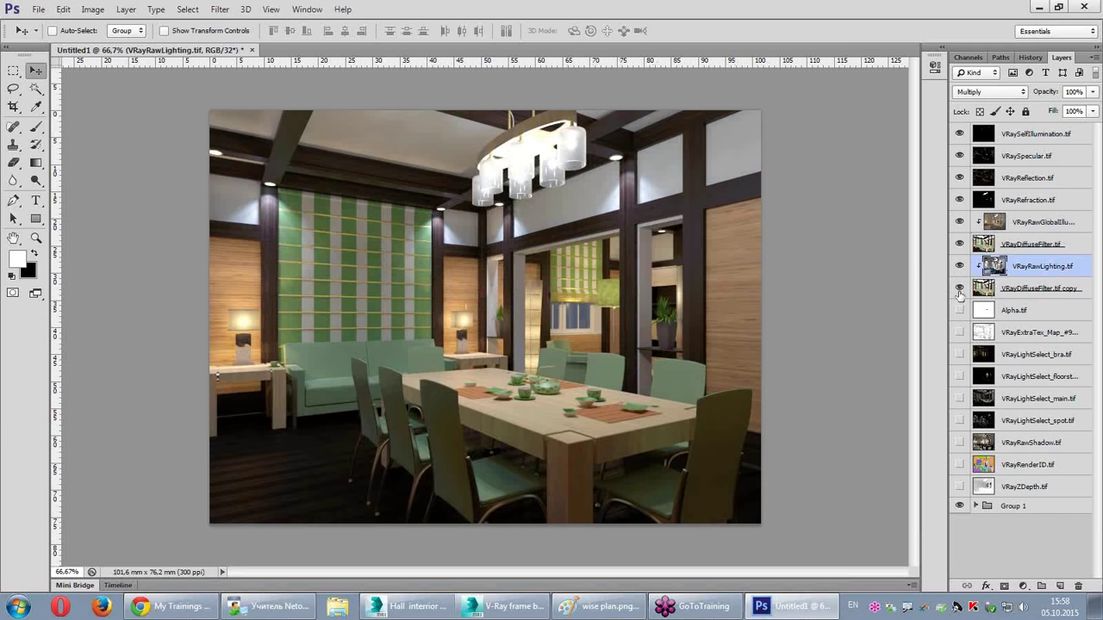
{"action": "left_click", "coordinate": [960, 290], "text": "alt"}
{"action": "left_click", "coordinate": [958, 246], "text": "alt"}
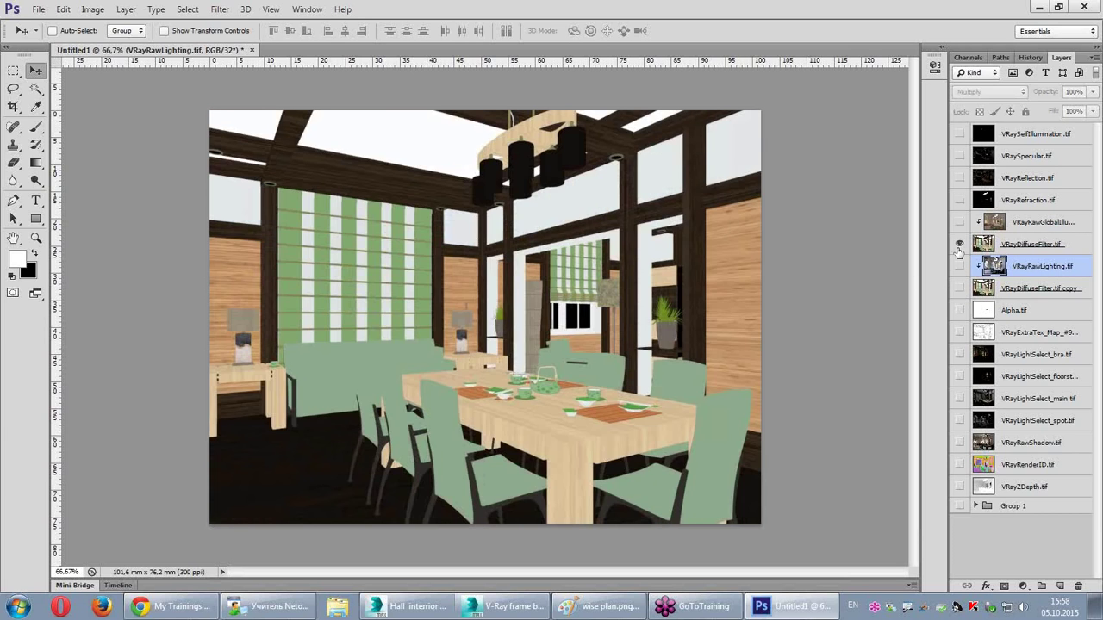
Step: Show all passes again and reselect the VRayRawLighting layer
{"action": "left_click", "coordinate": [959, 247], "text": "alt"}
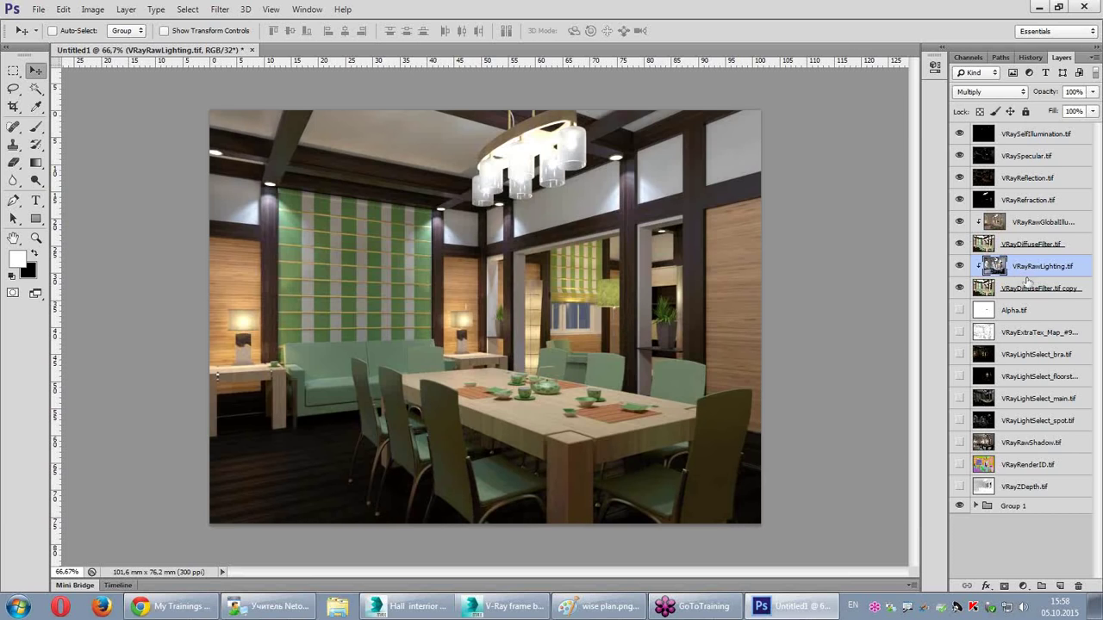
{"action": "left_click", "coordinate": [983, 292]}
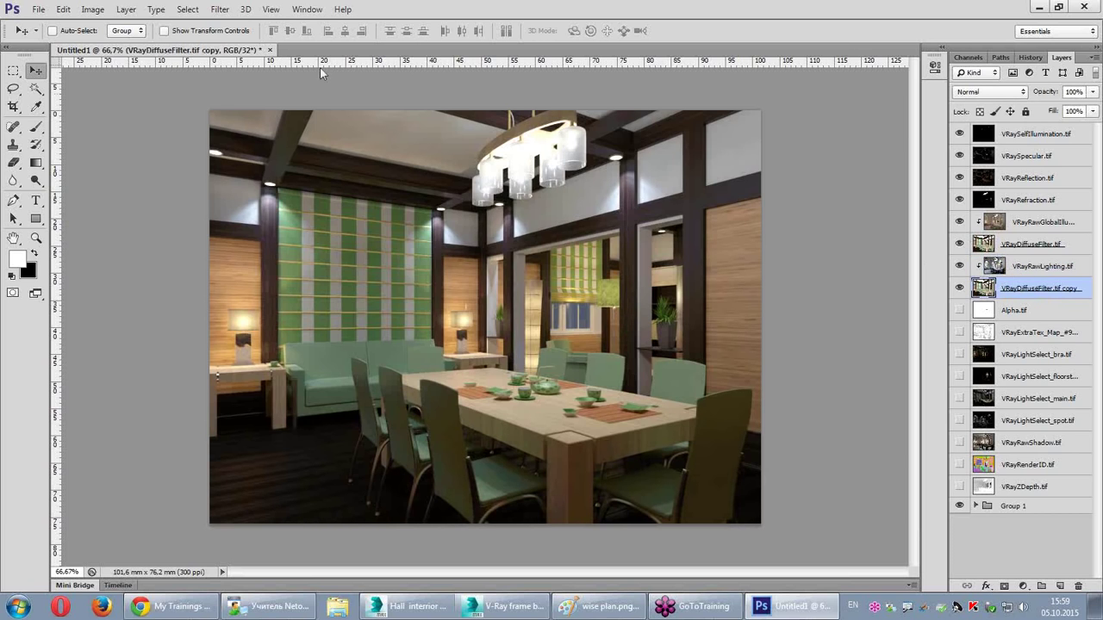
{"action": "key", "text": "alt+bracketright"}
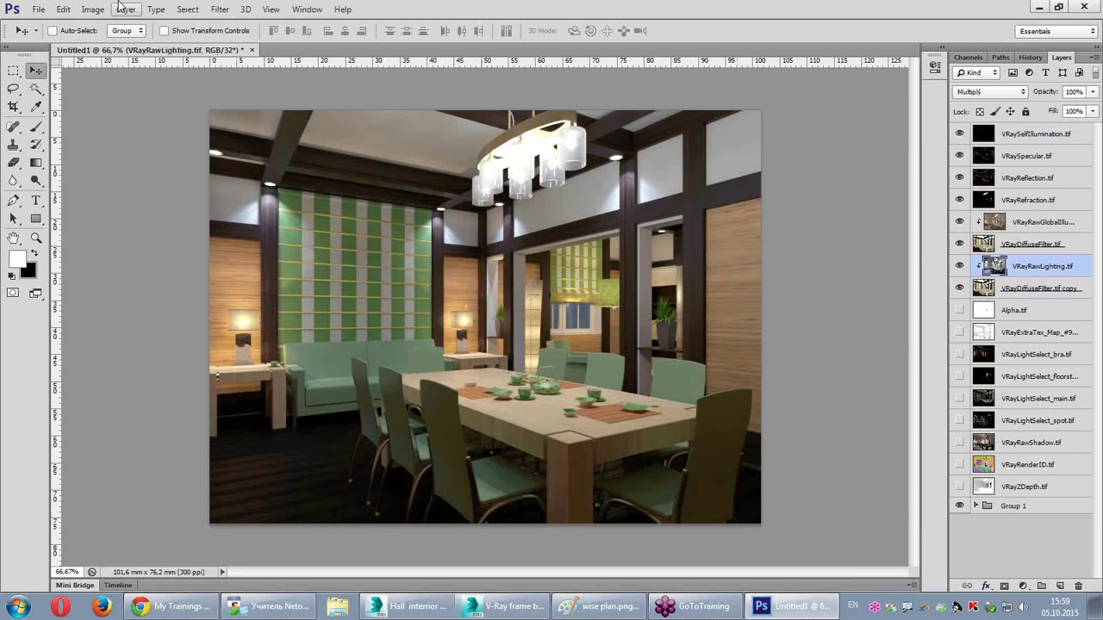
Step: Lower the VRayRawLighting pass's exposure with an Exposure adjustment
{"action": "left_click", "coordinate": [93, 9]}
{"action": "mouse_move", "coordinate": [113, 44]}
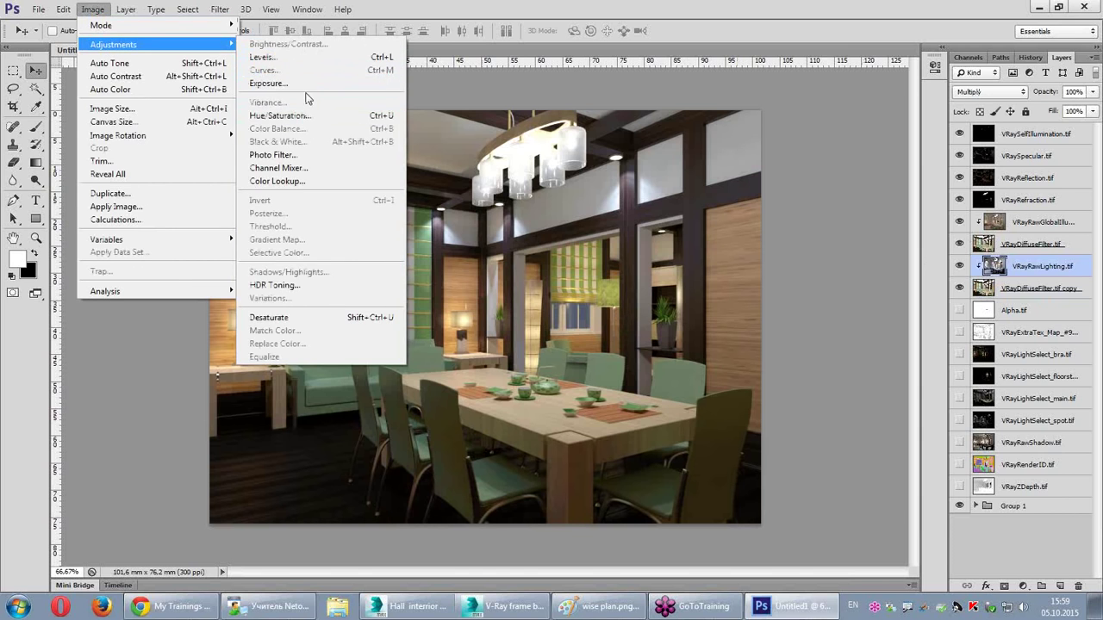
{"action": "left_click", "coordinate": [307, 86]}
{"action": "mouse_move", "coordinate": [145, 140]}
{"action": "left_mouse_down"}
{"action": "mouse_move", "coordinate": [90, 137]}
{"action": "mouse_move", "coordinate": [148, 144]}
{"action": "left_mouse_up"}
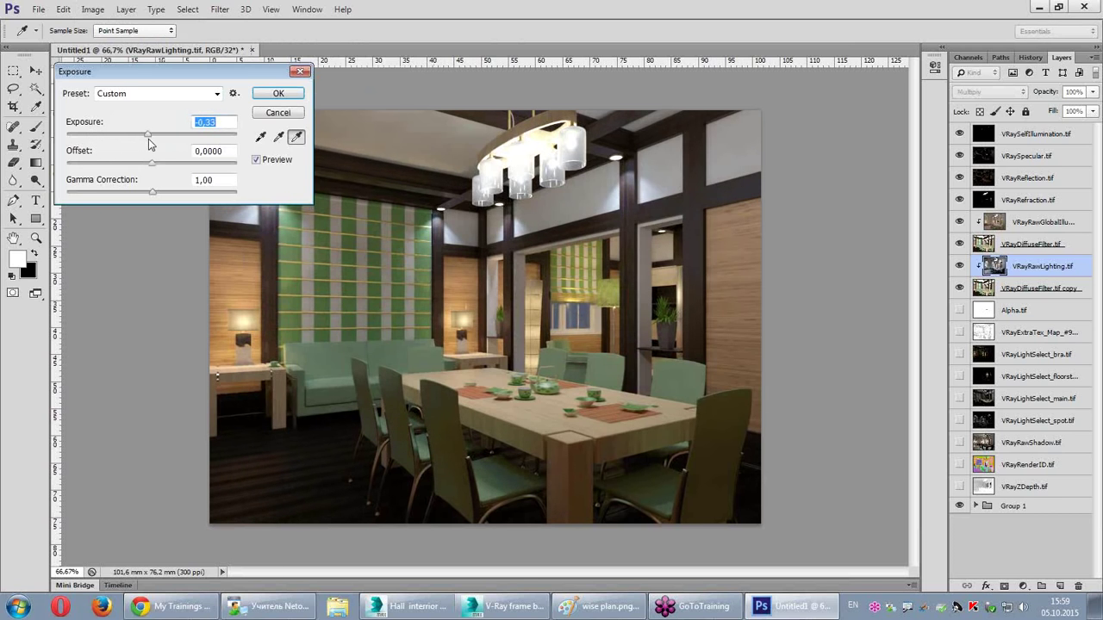
{"action": "key", "text": "Return"}
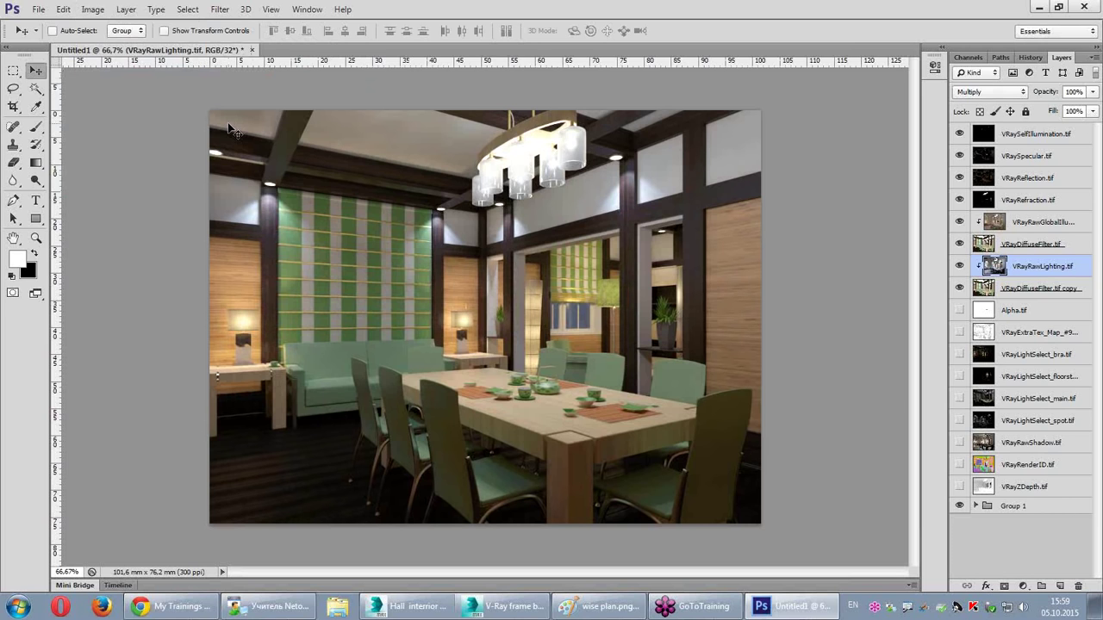
Step: Try darkening the output levels with Levels, then discard the change
{"action": "left_click", "coordinate": [93, 9]}
{"action": "mouse_move", "coordinate": [112, 44]}
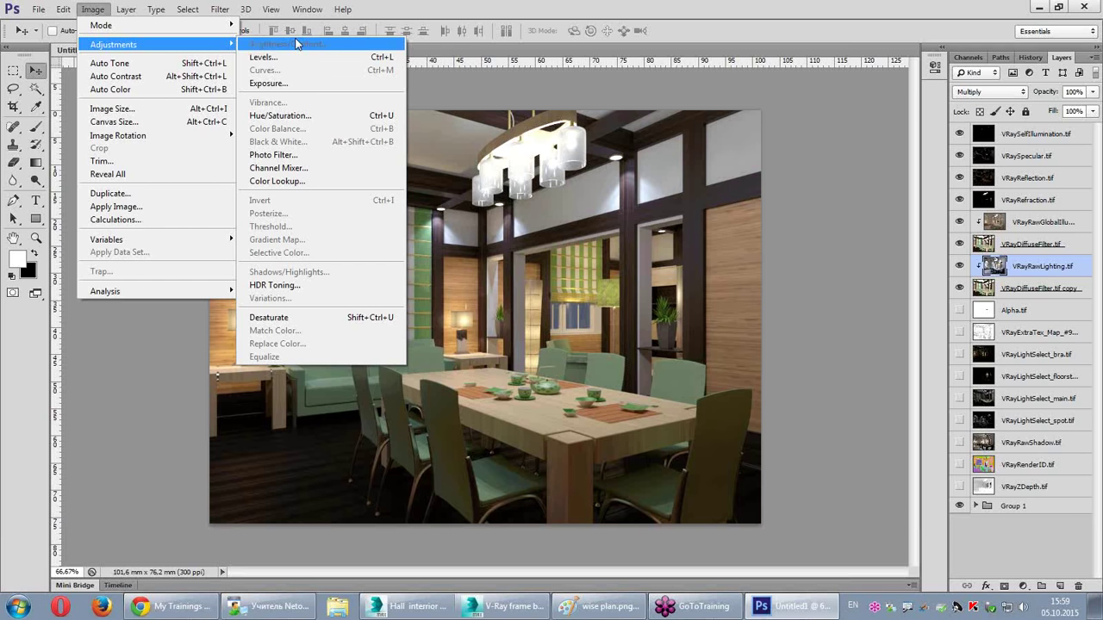
{"action": "left_click", "coordinate": [313, 57]}
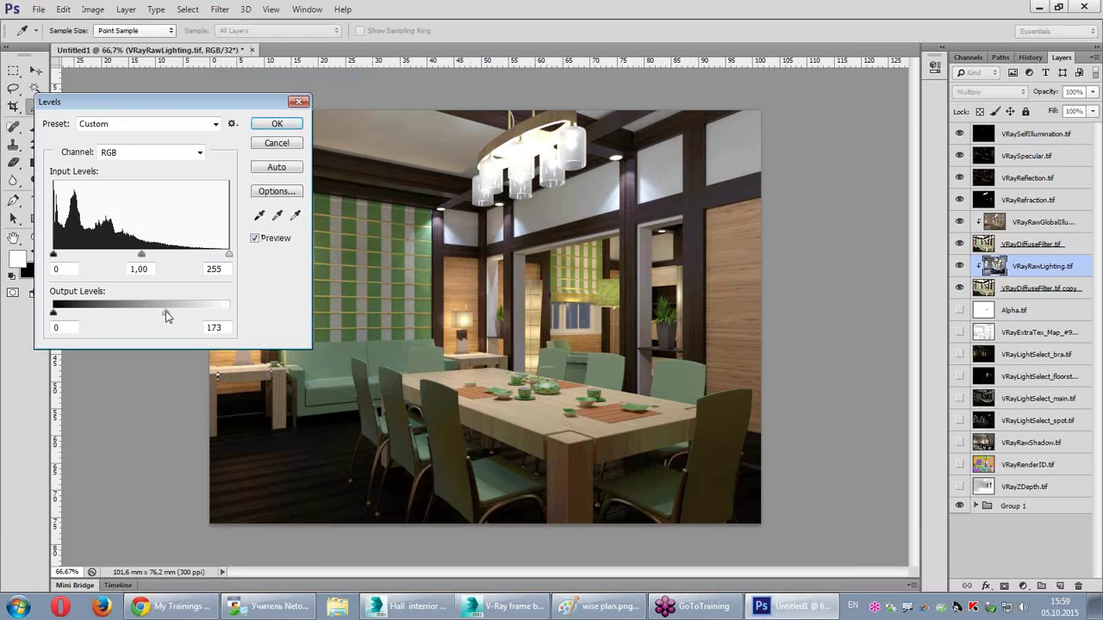
{"action": "mouse_move", "coordinate": [166, 311]}
{"action": "left_mouse_down"}
{"action": "mouse_move", "coordinate": [125, 321]}
{"action": "mouse_move", "coordinate": [229, 315]}
{"action": "left_mouse_up"}
{"action": "key", "text": "Return"}
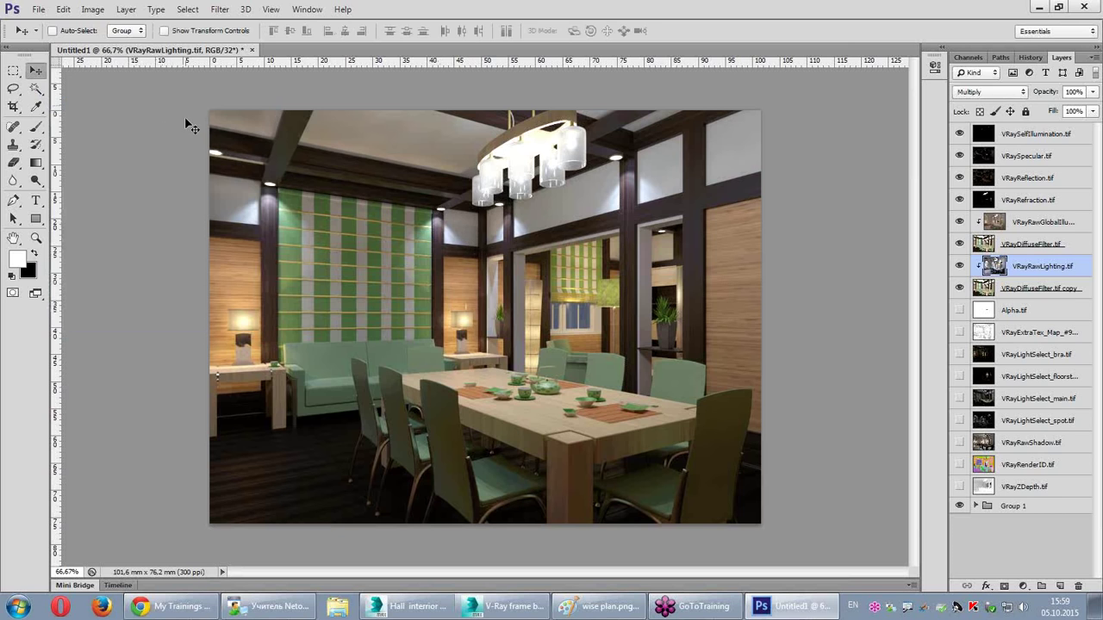
{"action": "left_click", "coordinate": [92, 8]}
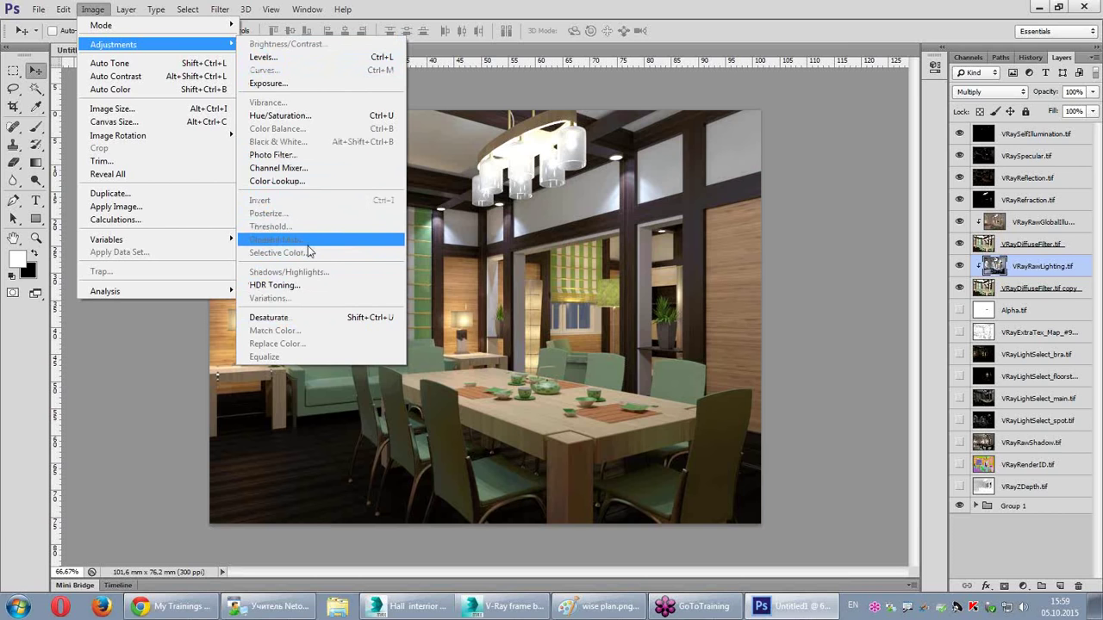
{"action": "key", "text": "Escape"}
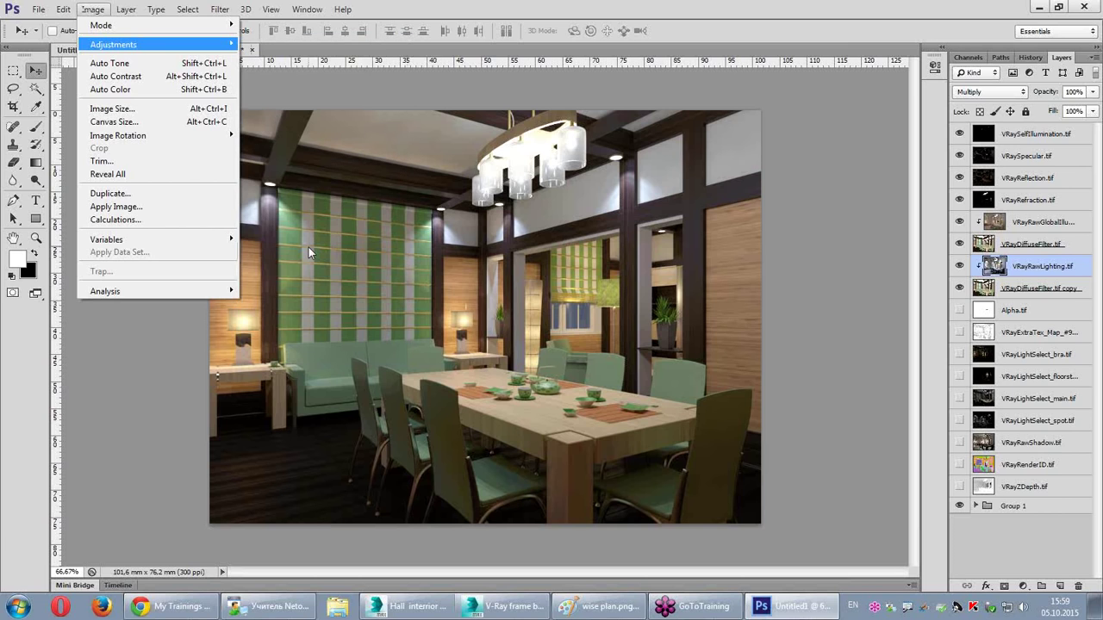
{"action": "key", "text": "Escape"}
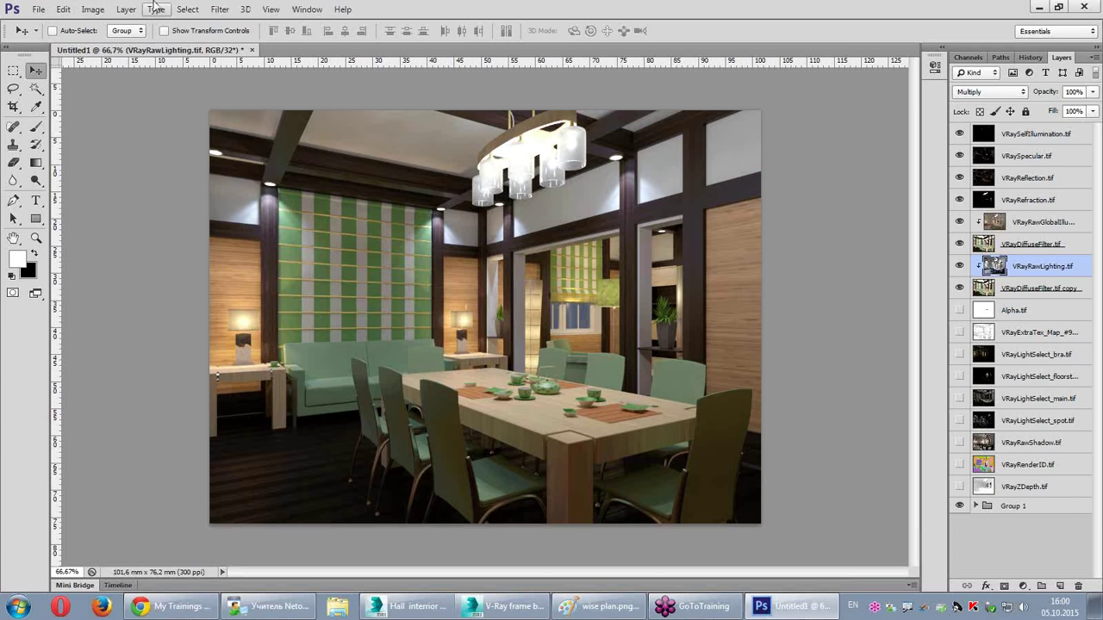
{"action": "left_click", "coordinate": [95, 11]}
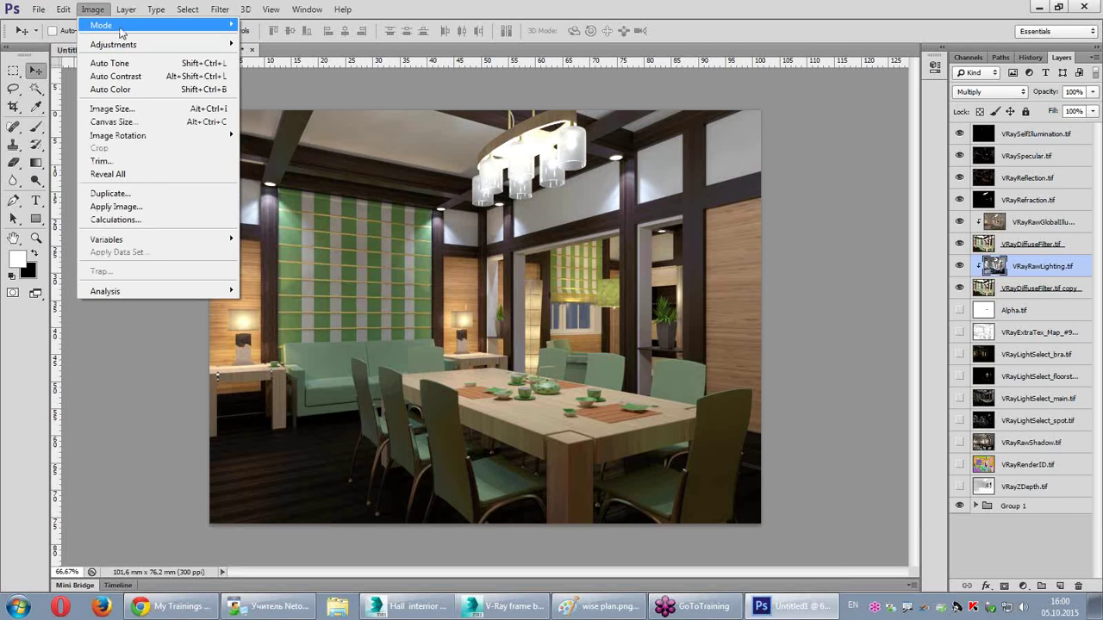
{"action": "mouse_move", "coordinate": [101, 25]}
{"action": "left_click", "coordinate": [276, 149]}
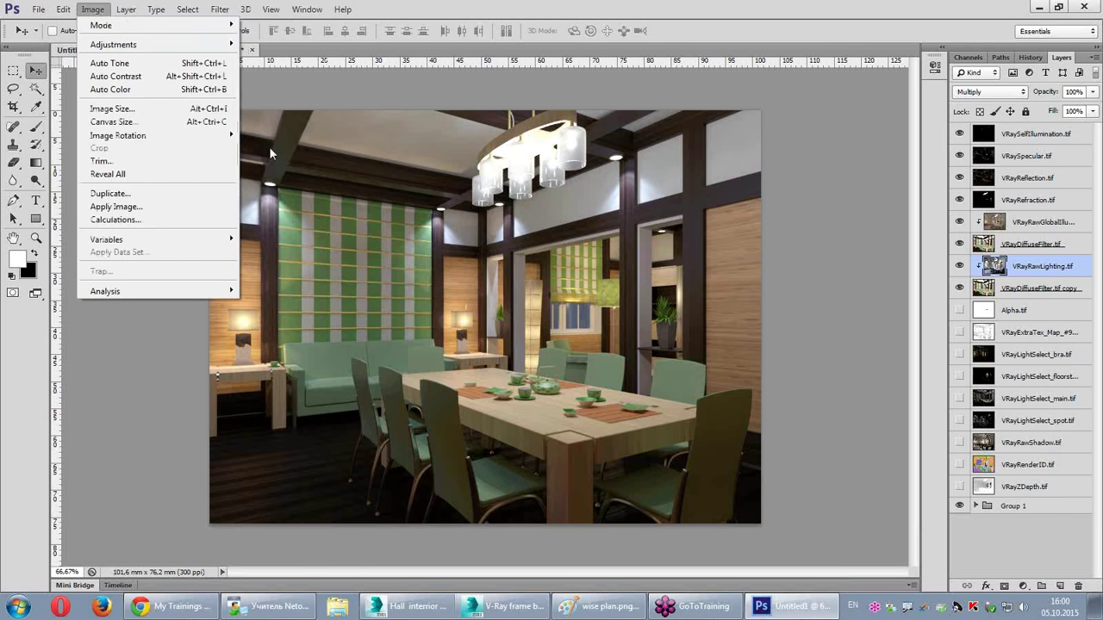
{"action": "left_click_drag", "start_coordinate": [490, 182], "coordinate": [353, 51]}
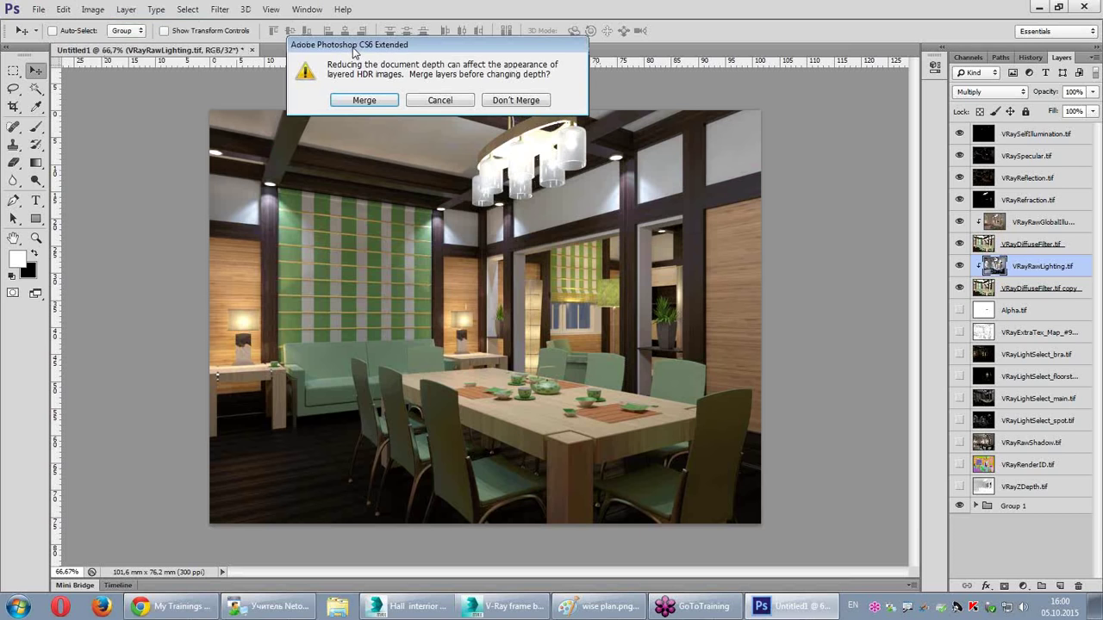
{"action": "left_click", "coordinate": [524, 105]}
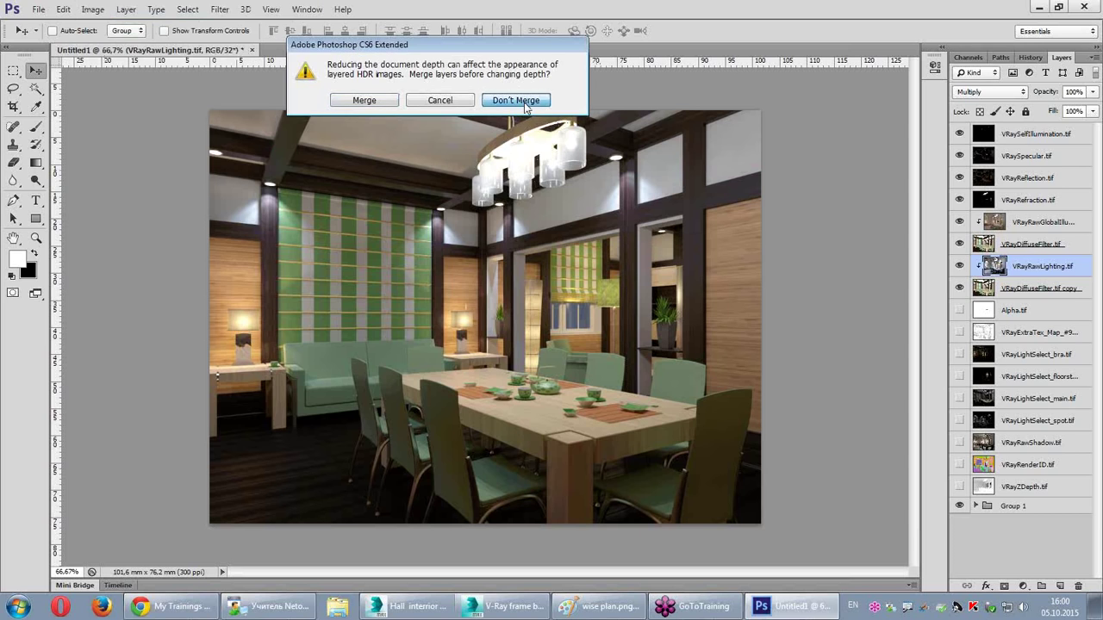
{"action": "left_click", "coordinate": [524, 102]}
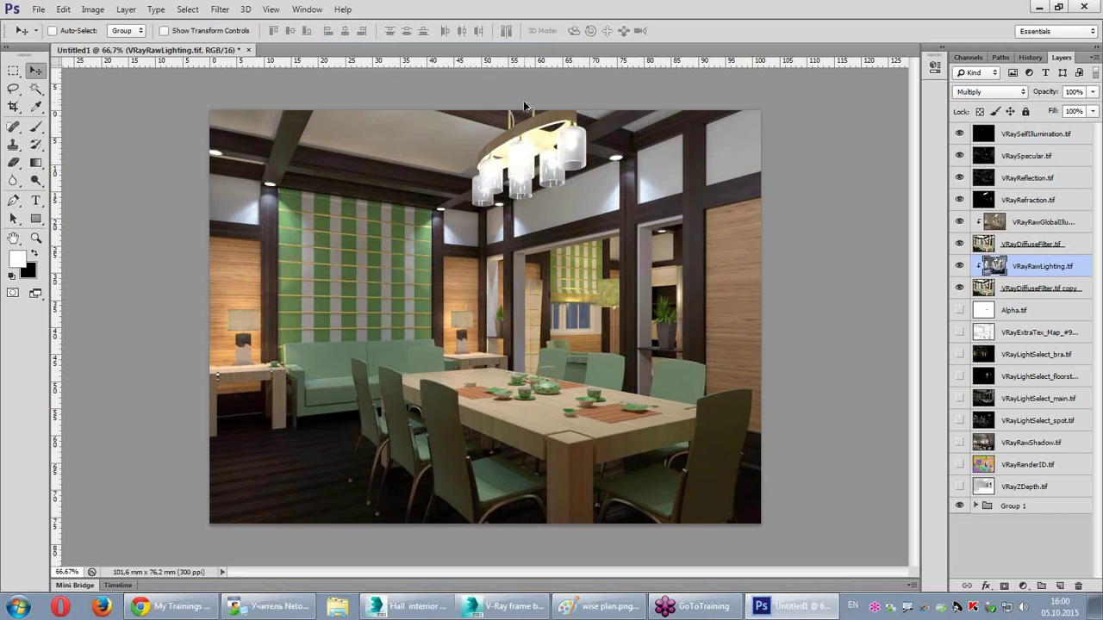
{"action": "left_click", "coordinate": [93, 9]}
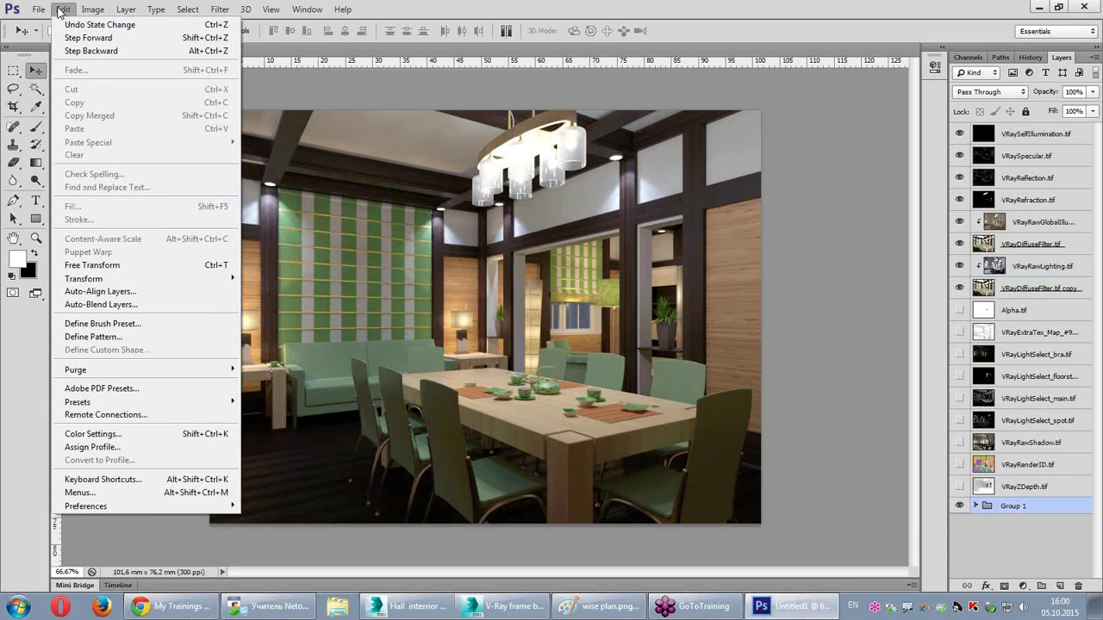
{"action": "left_click", "coordinate": [126, 415]}
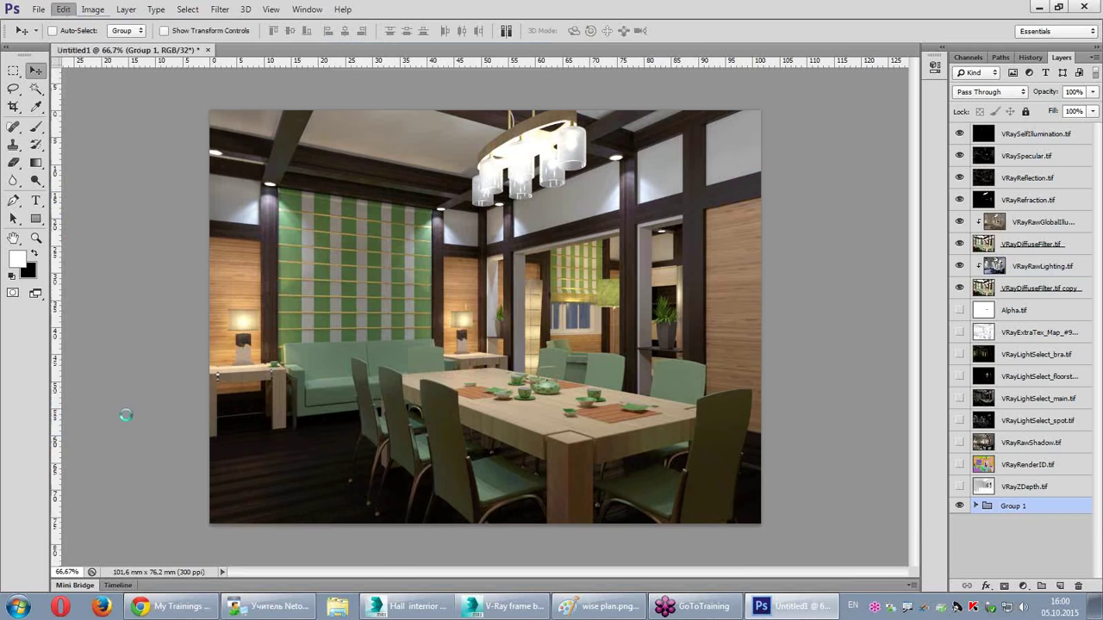
Step: Set sRGB IEC61966-2.1 as the RGB working space in Color Settings
{"action": "left_click", "coordinate": [508, 143]}
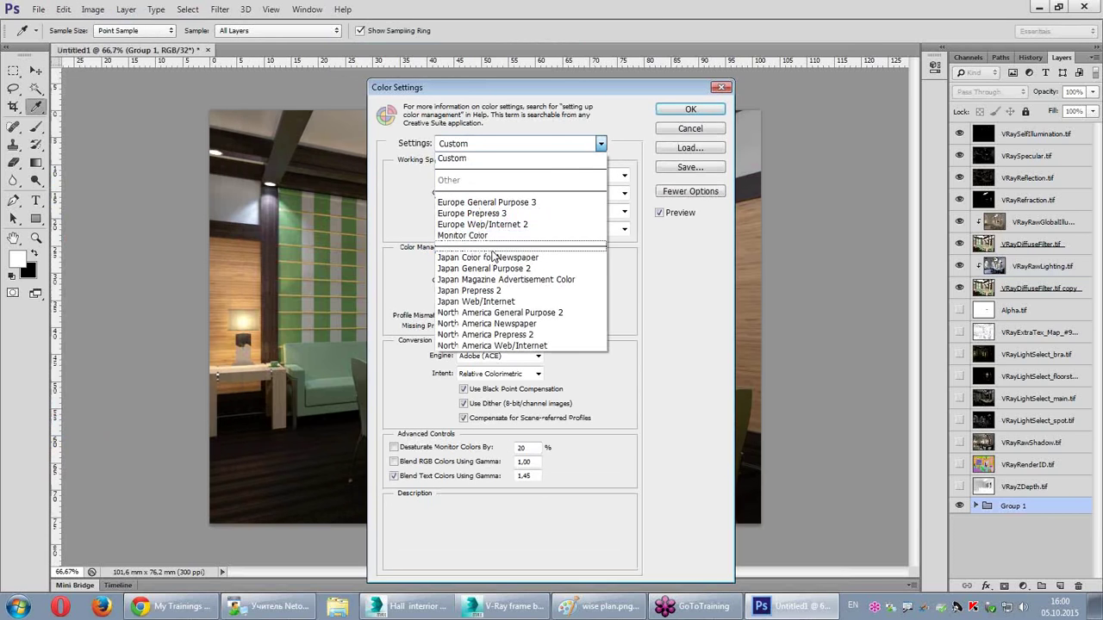
{"action": "left_click", "coordinate": [465, 158]}
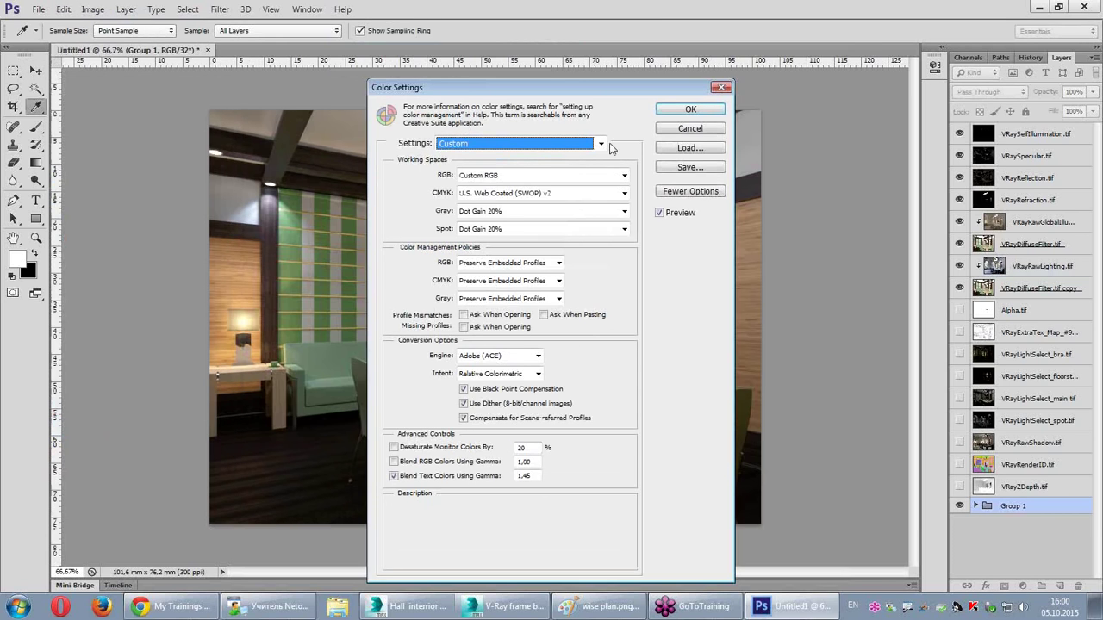
{"action": "left_click", "coordinate": [534, 176]}
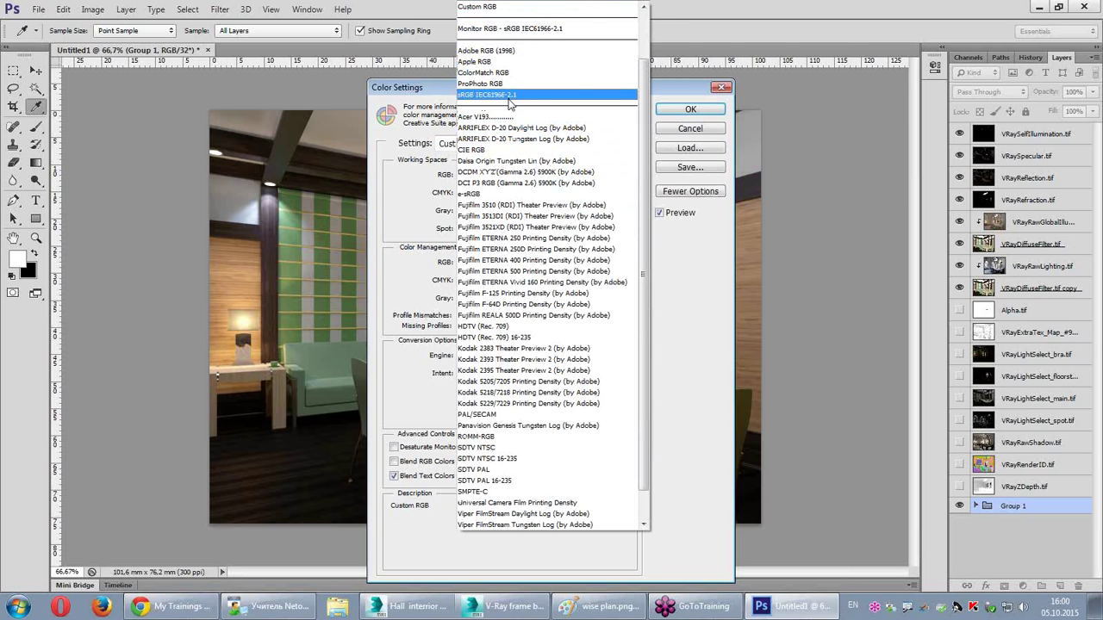
{"action": "left_click", "coordinate": [512, 95]}
{"action": "left_click", "coordinate": [690, 109]}
{"action": "key", "text": "v"}
Step: Convert to 16 Bits/Channel without merging, then undo and redo to compare with 32-bit
{"action": "left_click", "coordinate": [107, 10]}
{"action": "mouse_move", "coordinate": [101, 25]}
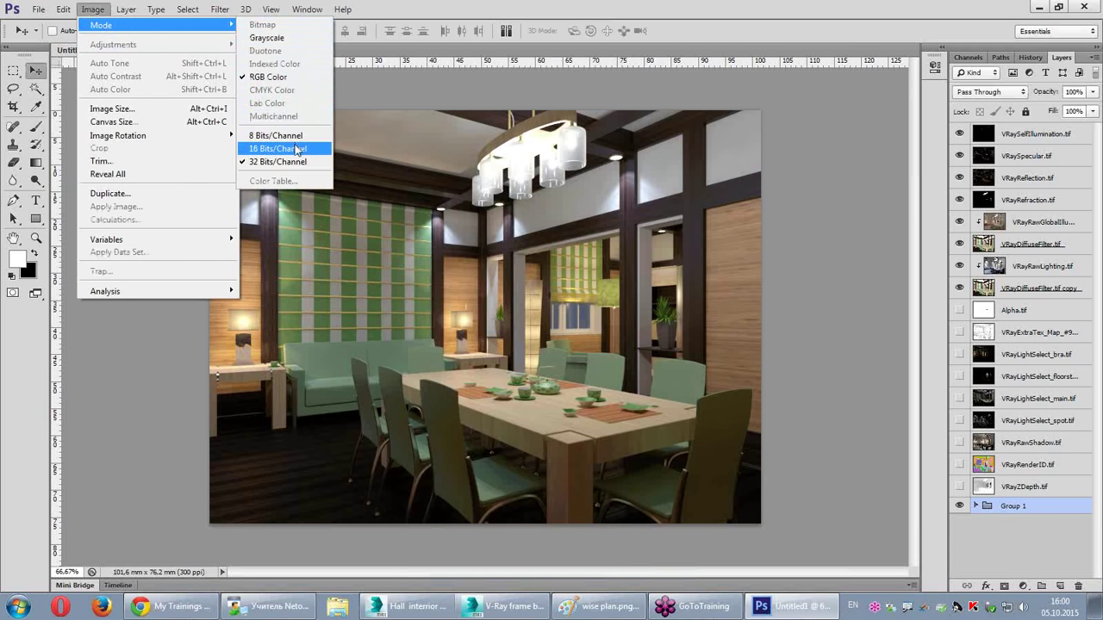
{"action": "left_click", "coordinate": [292, 148]}
{"action": "left_click", "coordinate": [515, 100]}
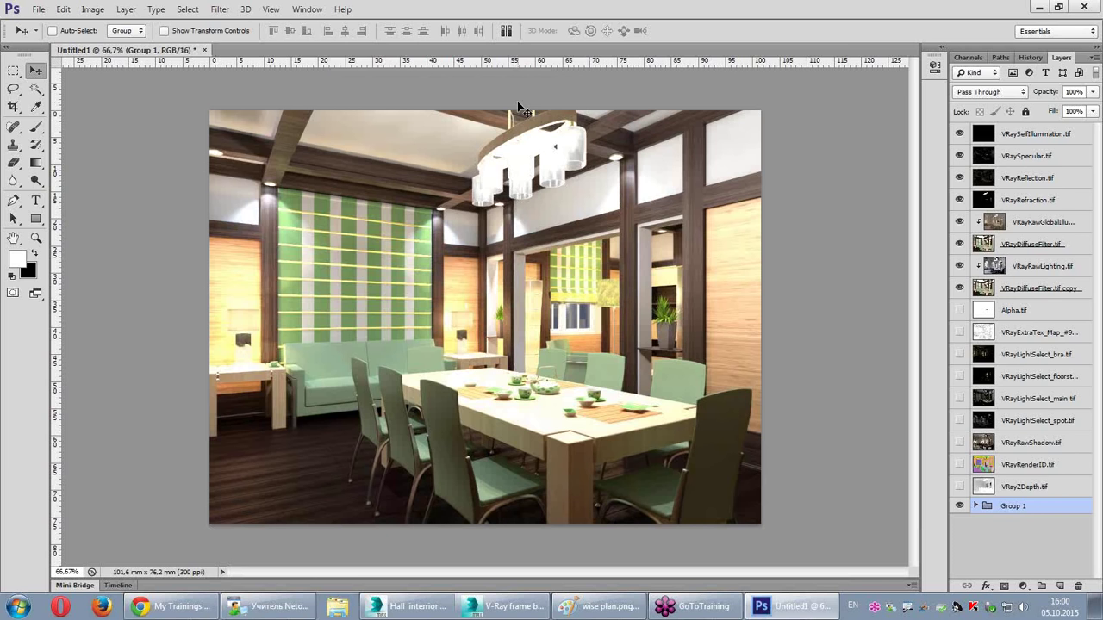
{"action": "key", "text": "ctrl+z"}
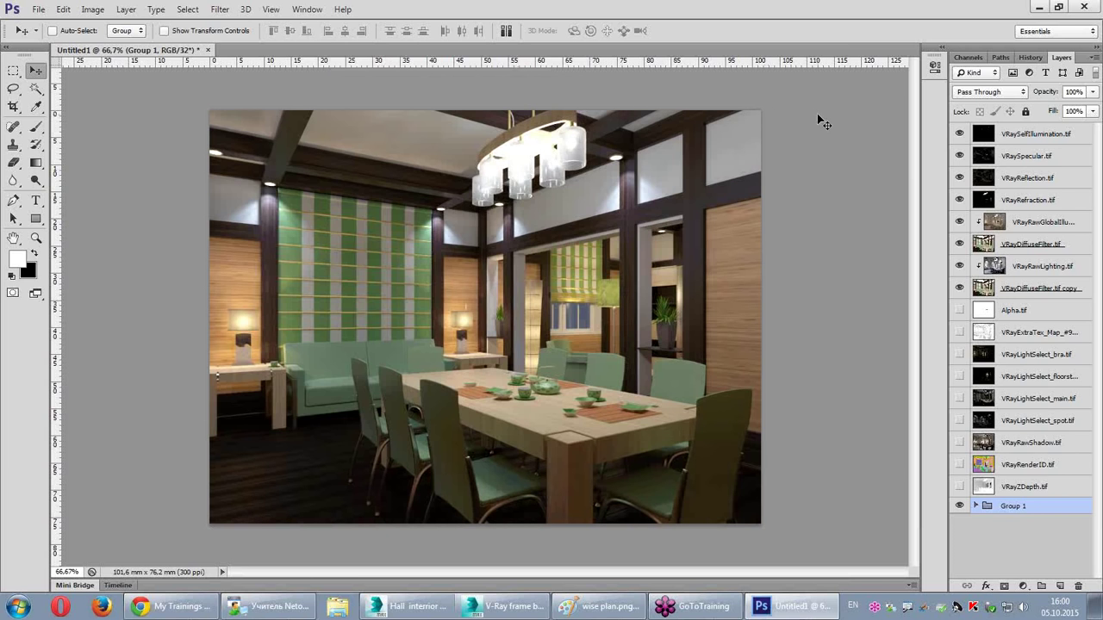
{"action": "key", "text": "ctrl+z"}
{"action": "key", "text": "ctrl+z"}
{"action": "key", "text": "ctrl+z"}
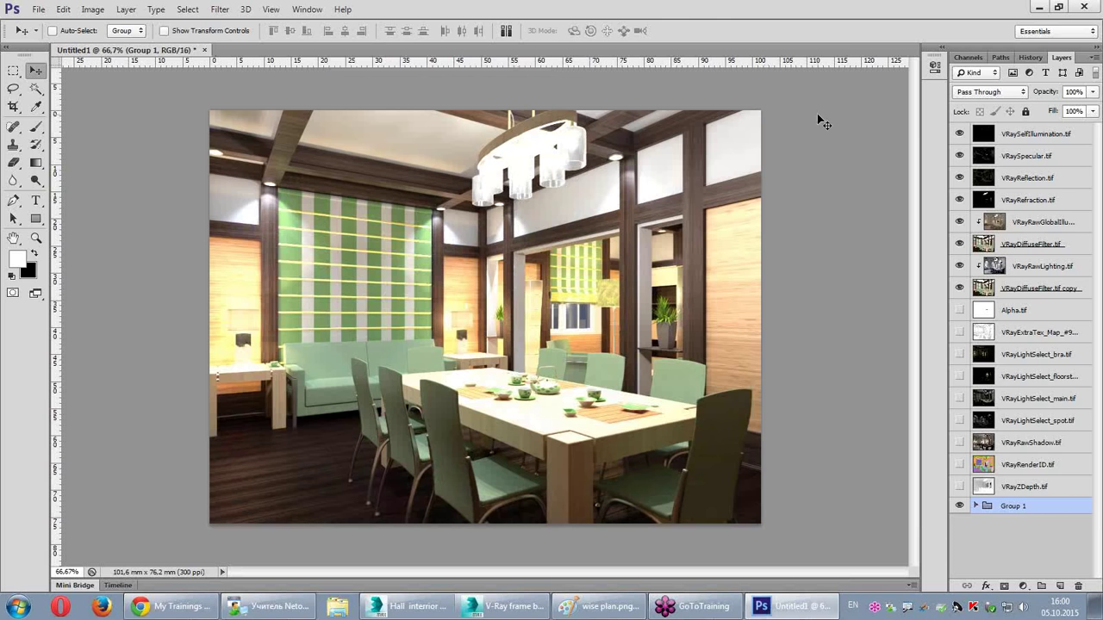
{"action": "key", "text": "ctrl+z"}
{"action": "key", "text": "ctrl+z"}
{"action": "key", "text": "ctrl+z"}
{"action": "key", "text": "ctrl+z"}
{"action": "key", "text": "ctrl+z"}
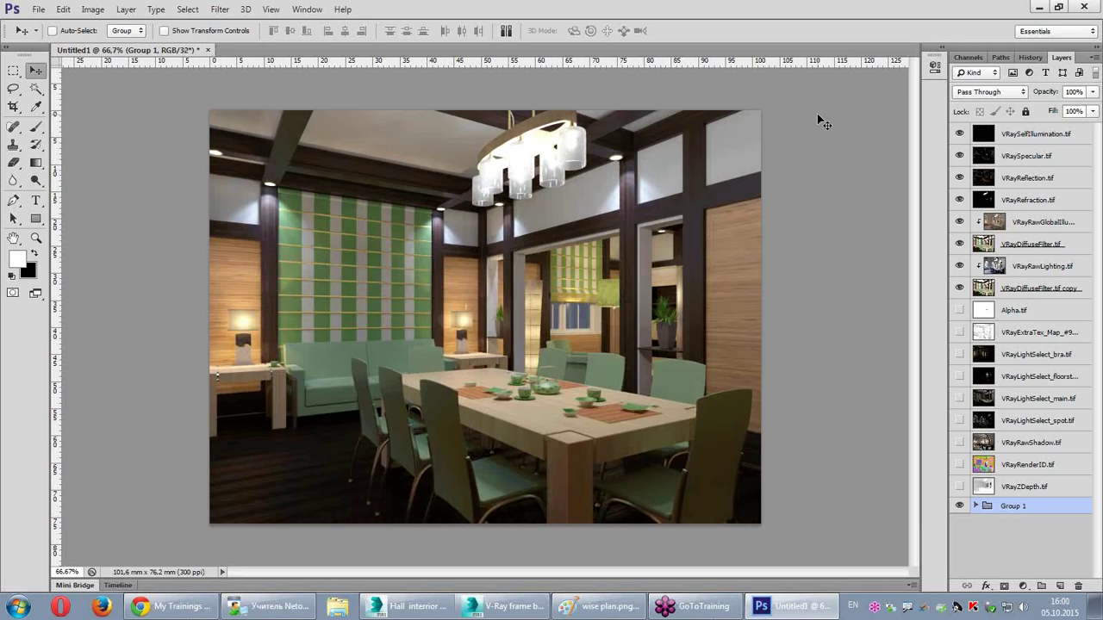
{"action": "key", "text": "ctrl+z"}
{"action": "key", "text": "ctrl+z"}
Step: Open Color Settings and expand its advanced conversion options
{"action": "left_click", "coordinate": [63, 9]}
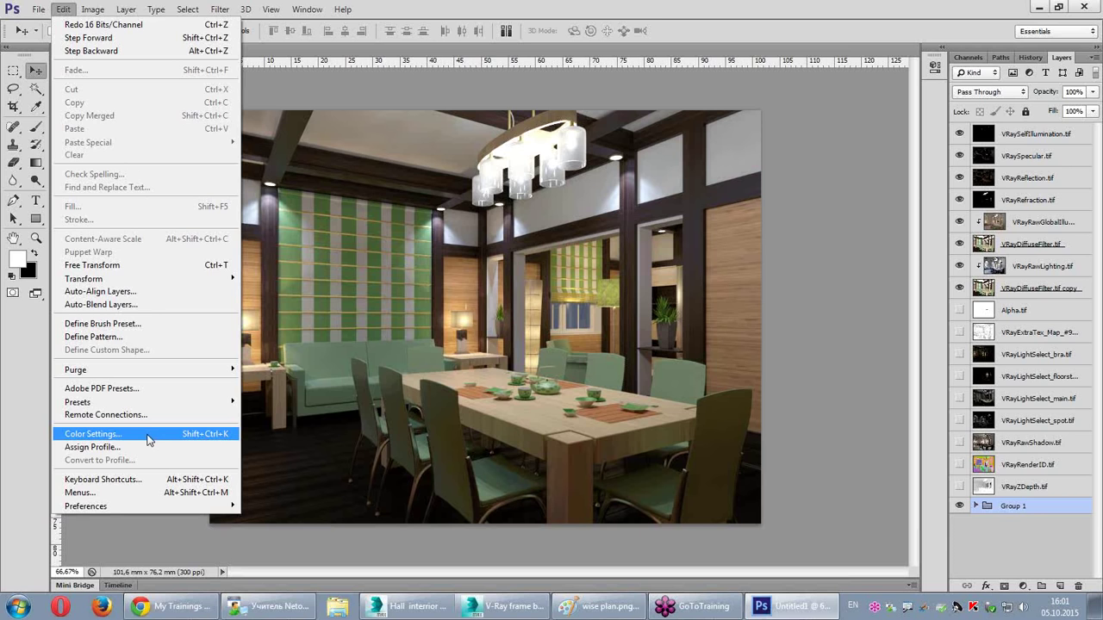
{"action": "left_click", "coordinate": [148, 439]}
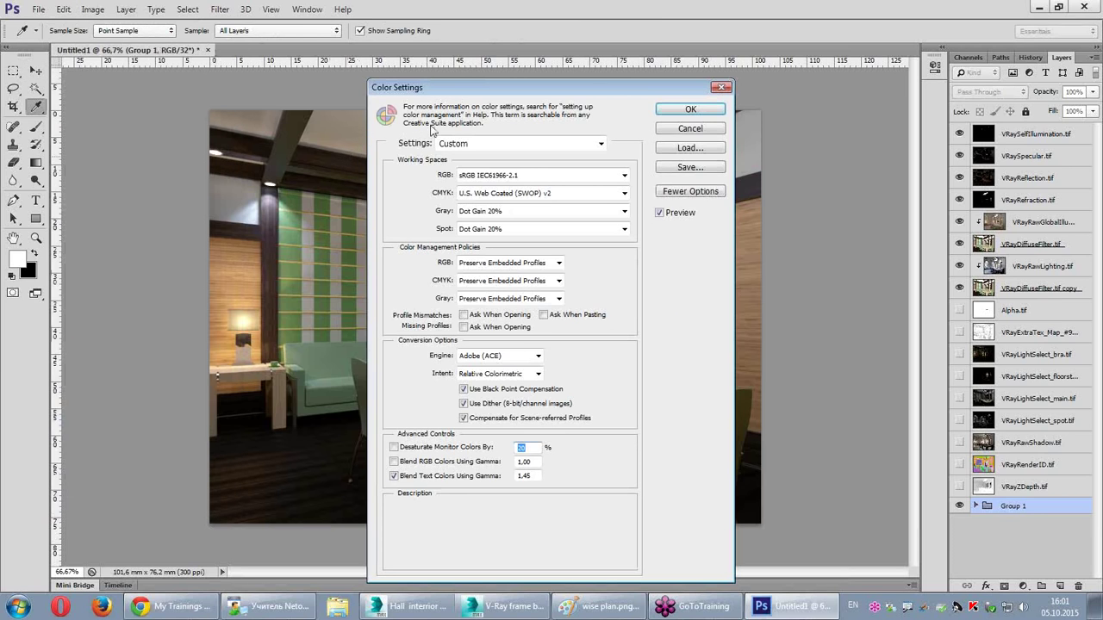
{"action": "left_click", "coordinate": [690, 192]}
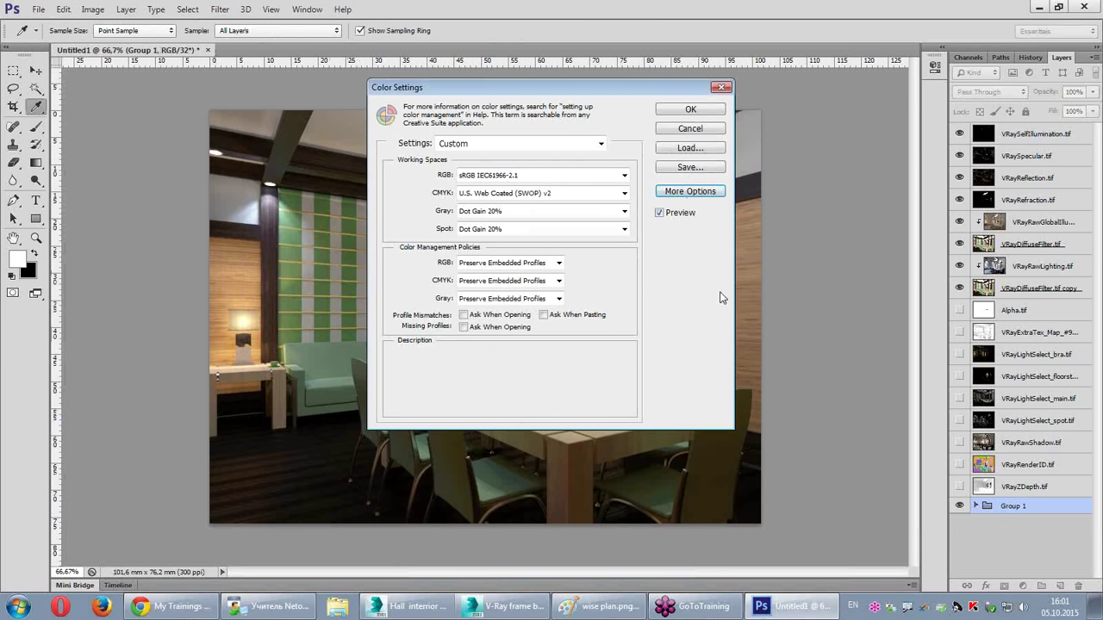
{"action": "left_click", "coordinate": [692, 192]}
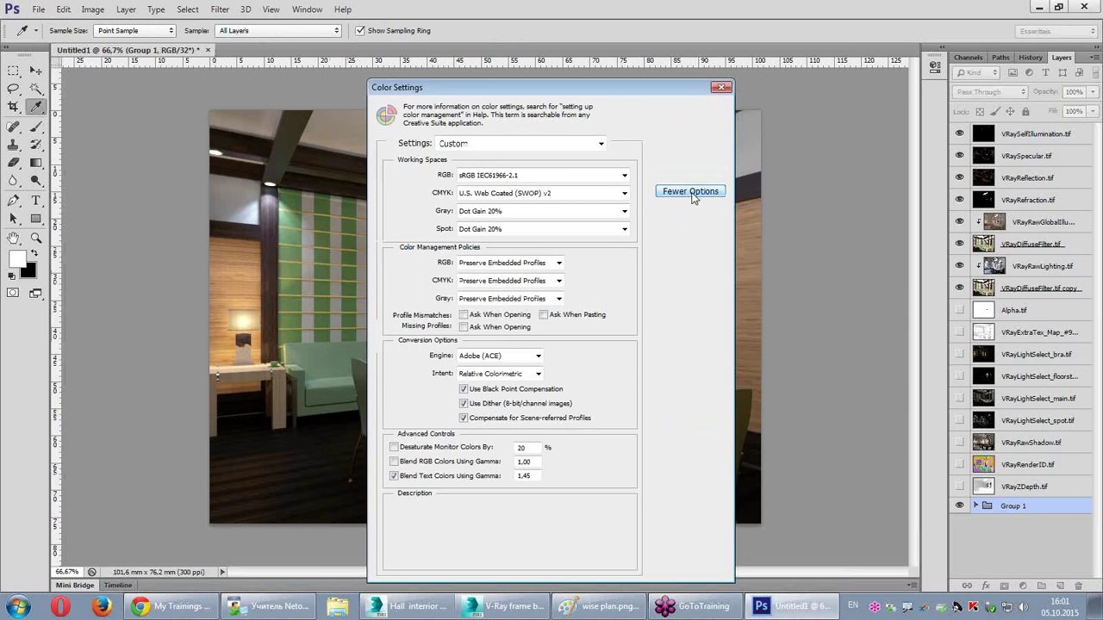
{"action": "left_click", "coordinate": [693, 193]}
{"action": "left_click", "coordinate": [692, 192]}
{"action": "left_click", "coordinate": [692, 192]}
{"action": "left_click", "coordinate": [692, 192]}
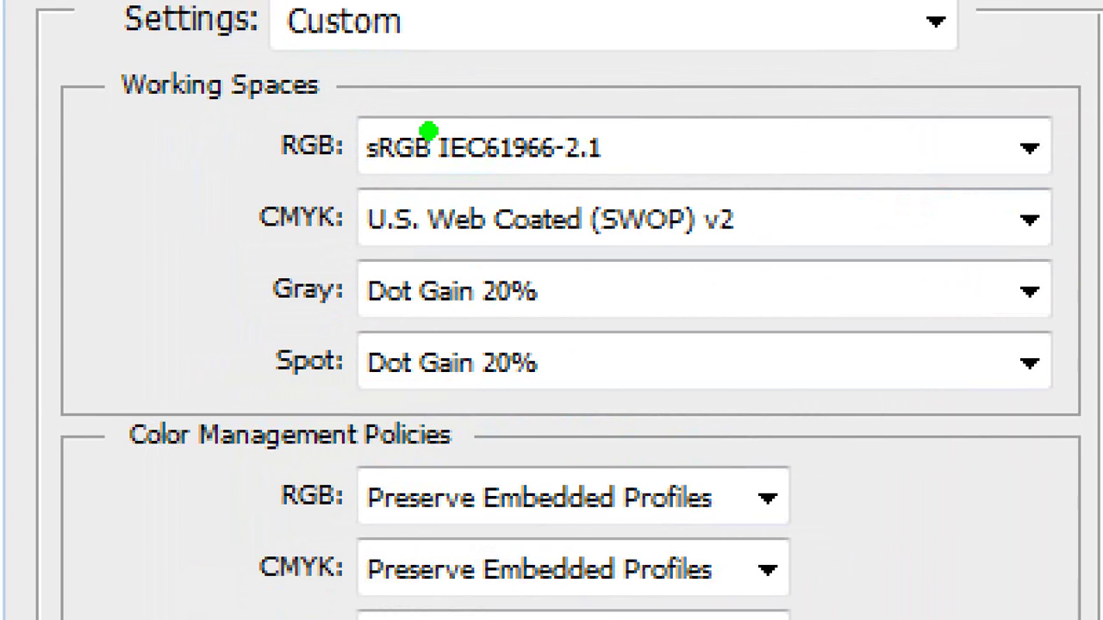
{"action": "mouse_move", "coordinate": [394, 86]}
{"action": "left_mouse_down"}
{"action": "mouse_move", "coordinate": [603, 96]}
{"action": "mouse_move", "coordinate": [356, 86]}
{"action": "left_mouse_up"}
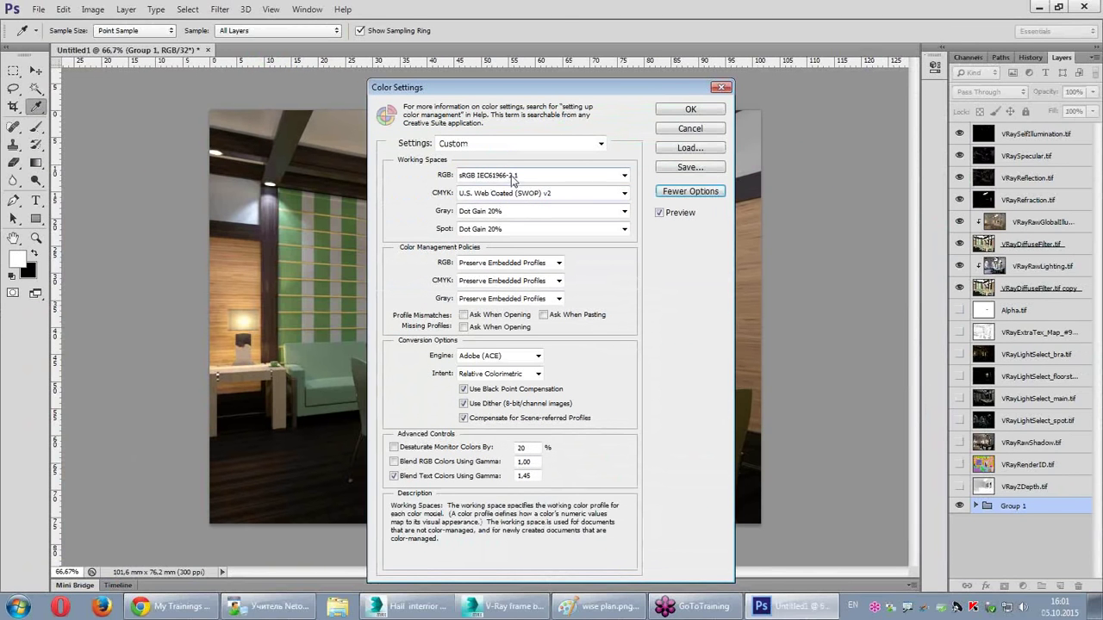
Step: Define a Custom RGB working space with gamma 1.00 and apply the colour settings
{"action": "left_click", "coordinate": [513, 174]}
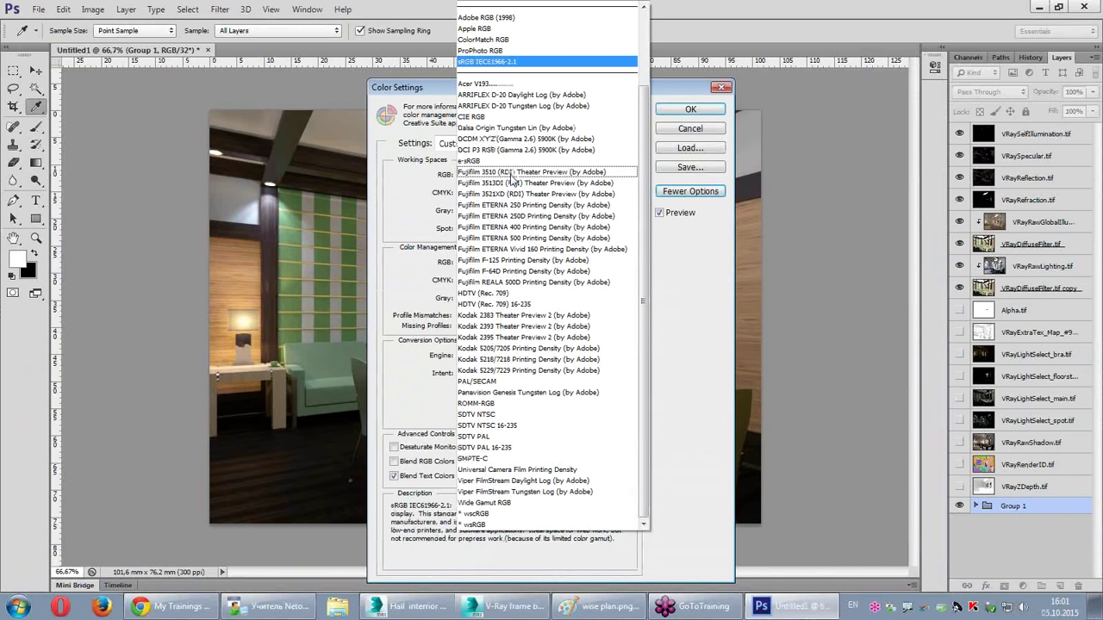
{"action": "scroll", "coordinate": [510, 95], "scroll_direction": "up", "scroll_amount": 3}
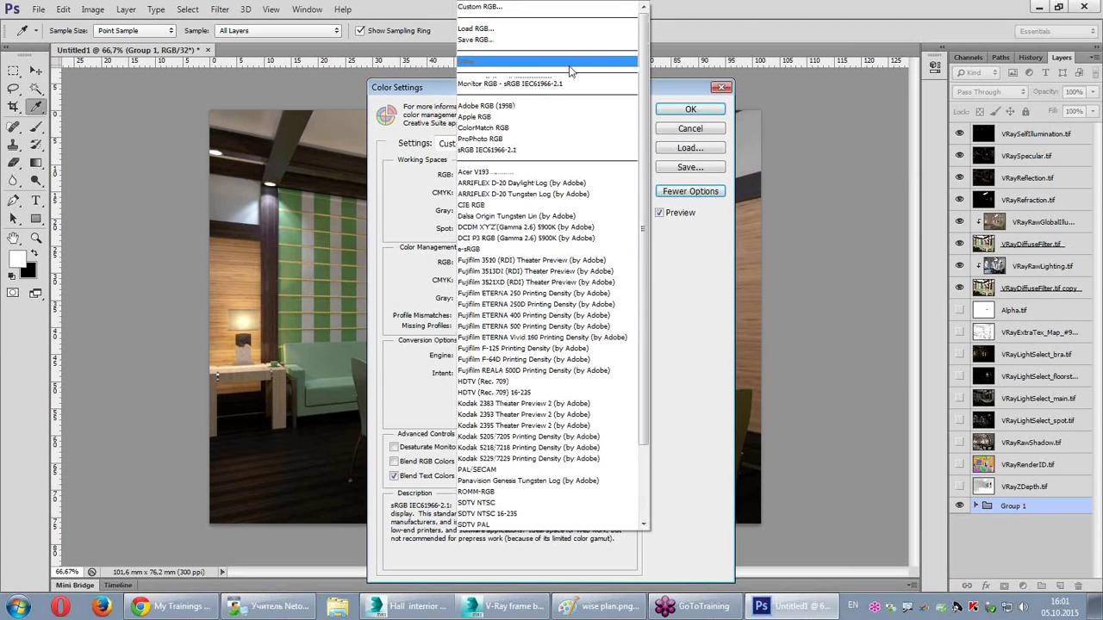
{"action": "left_click", "coordinate": [493, 8]}
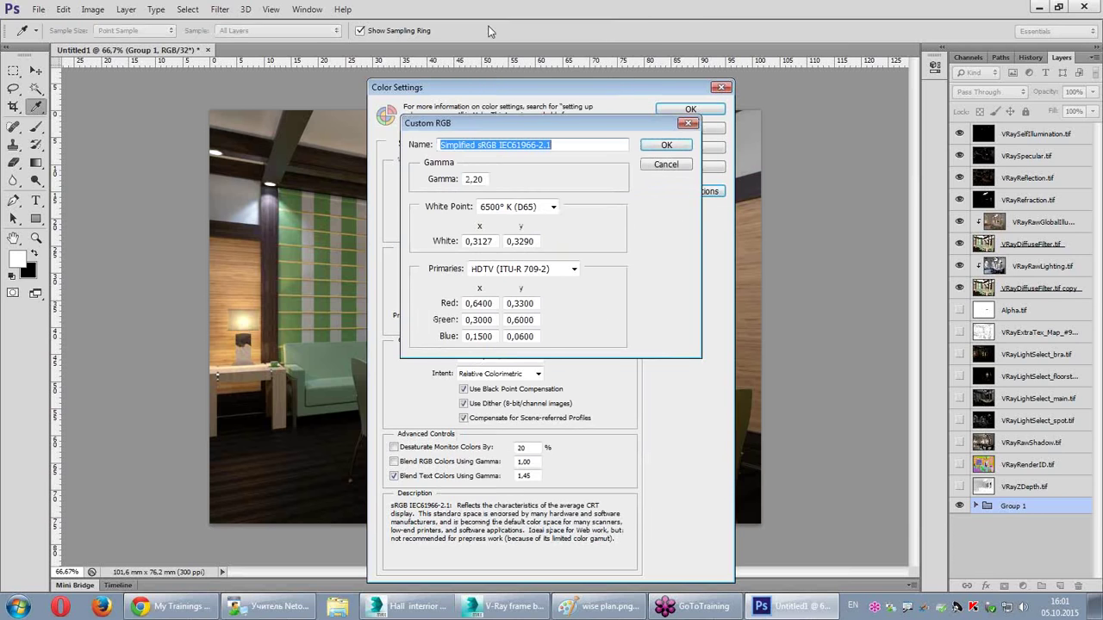
{"action": "double_click", "coordinate": [465, 178]}
{"action": "type", "text": "1"}
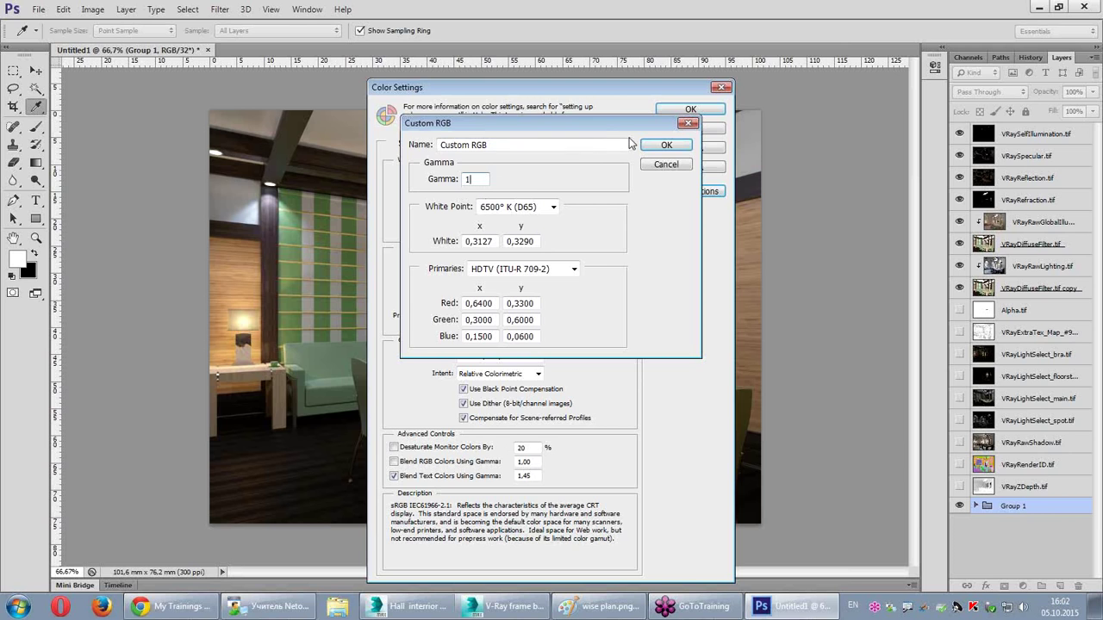
{"action": "left_click", "coordinate": [665, 144]}
{"action": "left_click", "coordinate": [496, 179]}
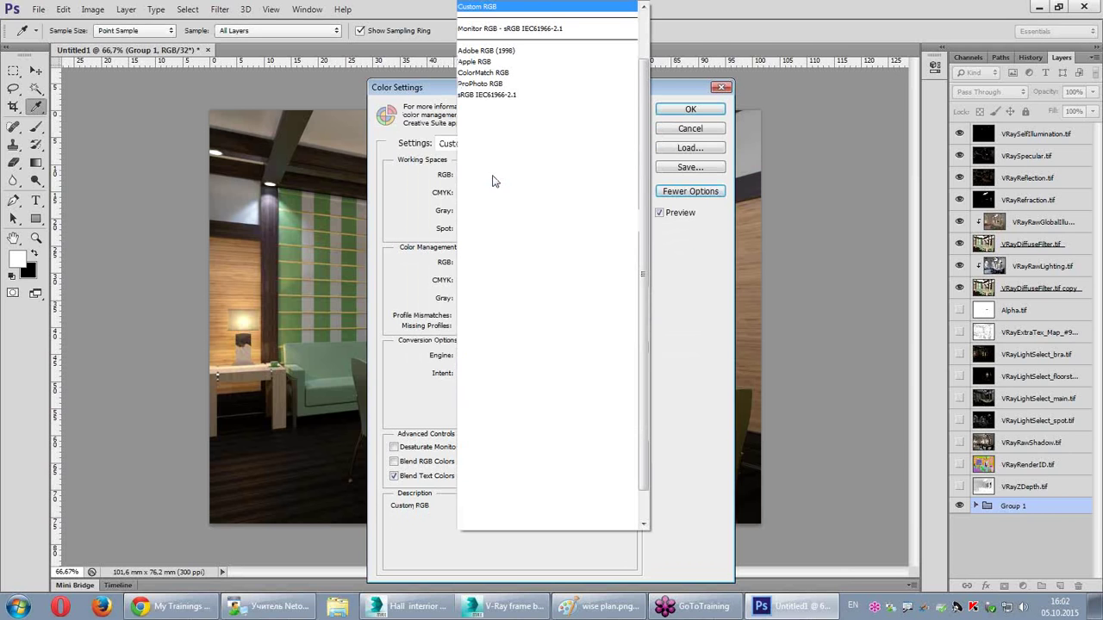
{"action": "scroll", "coordinate": [646, 142], "scroll_direction": "up", "scroll_amount": 2}
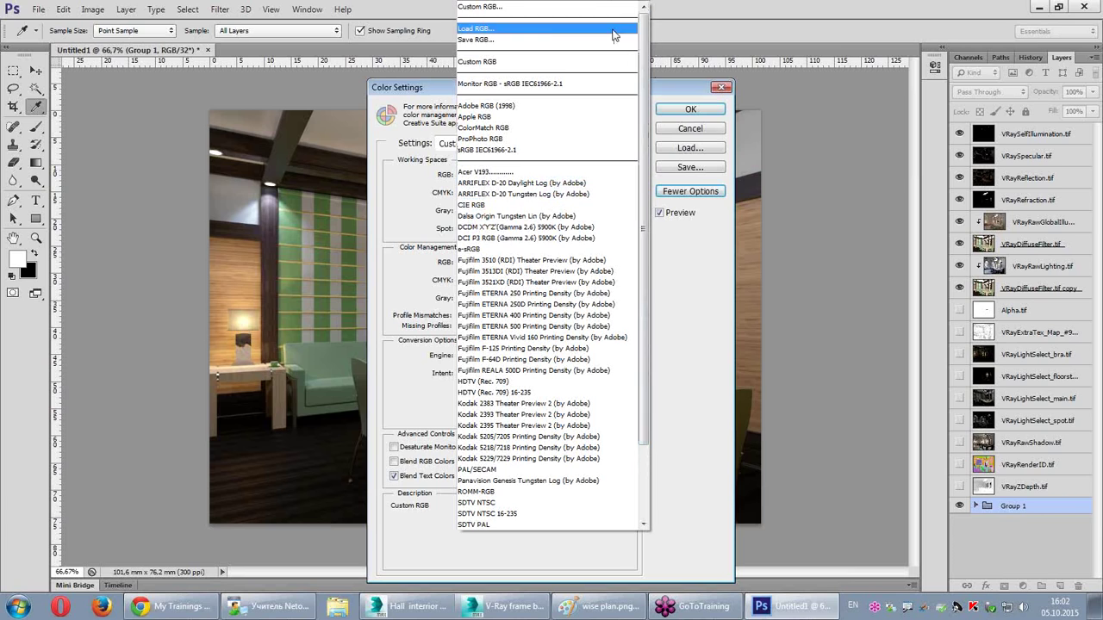
{"action": "left_click", "coordinate": [484, 9]}
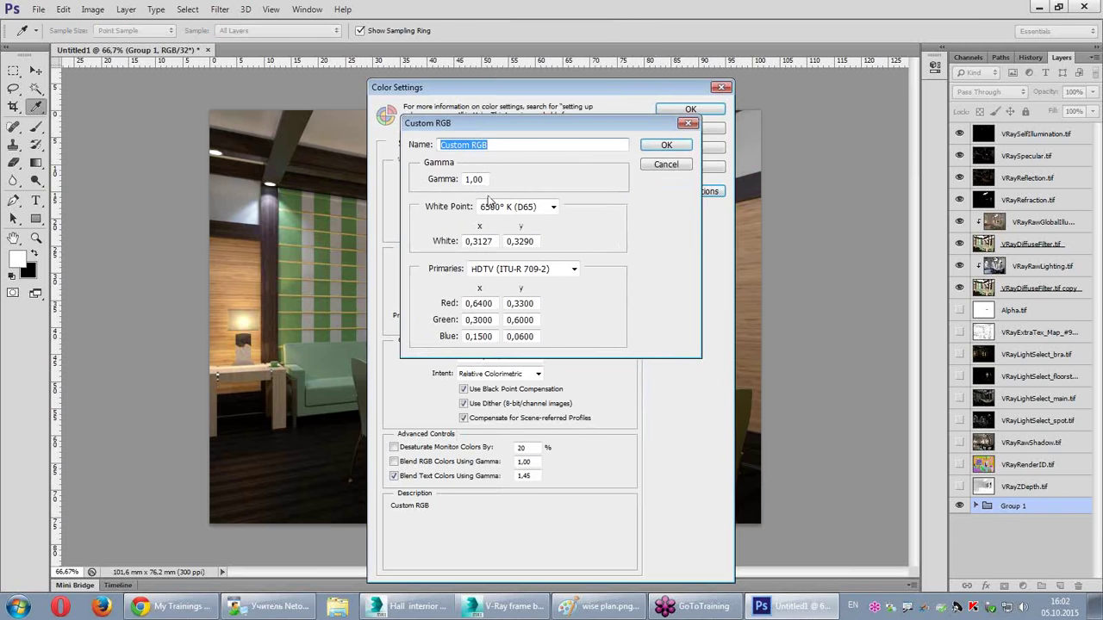
{"action": "left_click", "coordinate": [665, 145]}
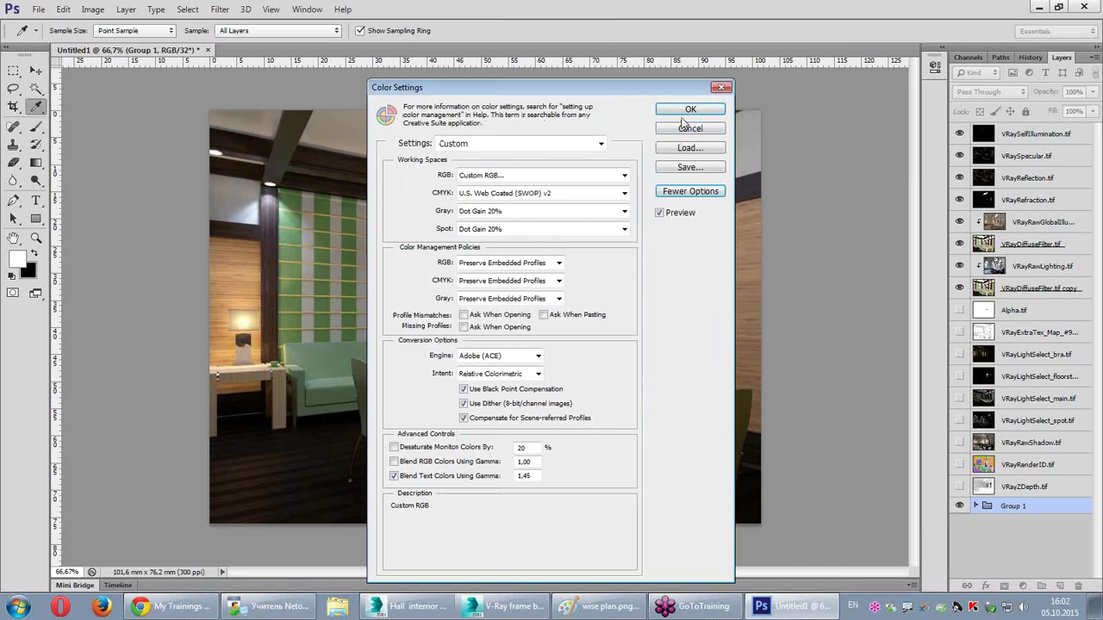
{"action": "left_click", "coordinate": [686, 112]}
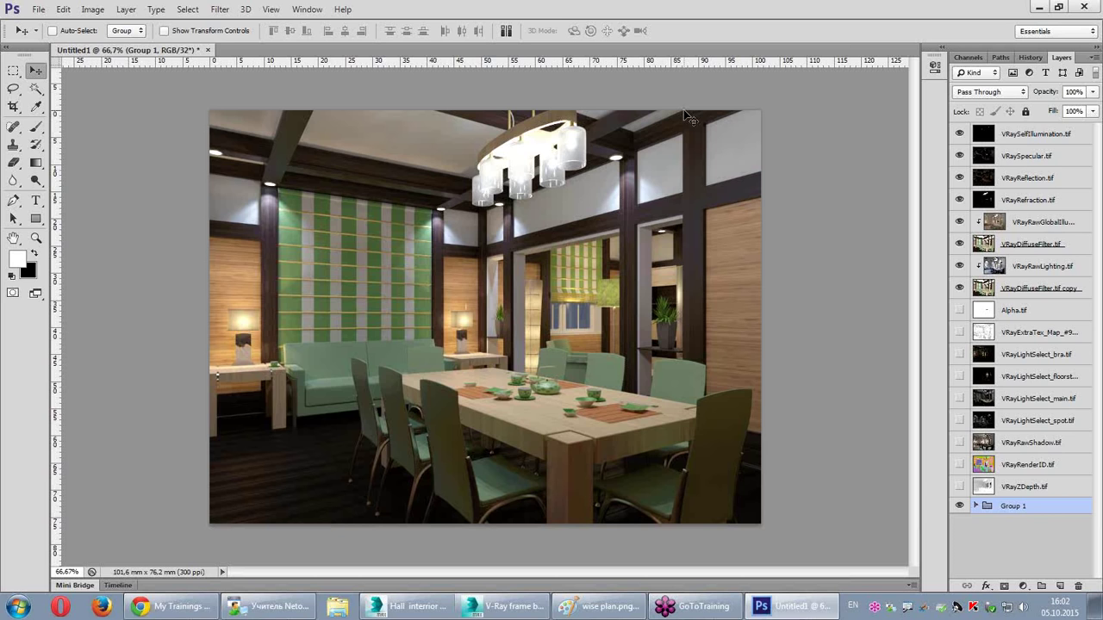
Step: Convert the composite to 16 bits per channel with Don't Merge, then inspect it at 100%
{"action": "left_click", "coordinate": [93, 9]}
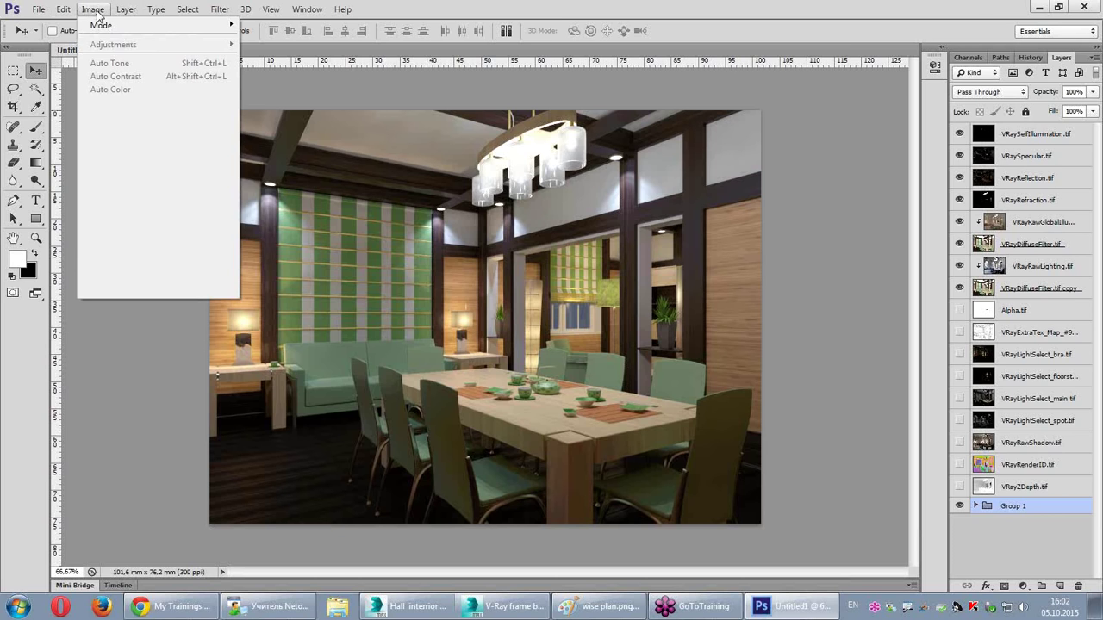
{"action": "mouse_move", "coordinate": [101, 25]}
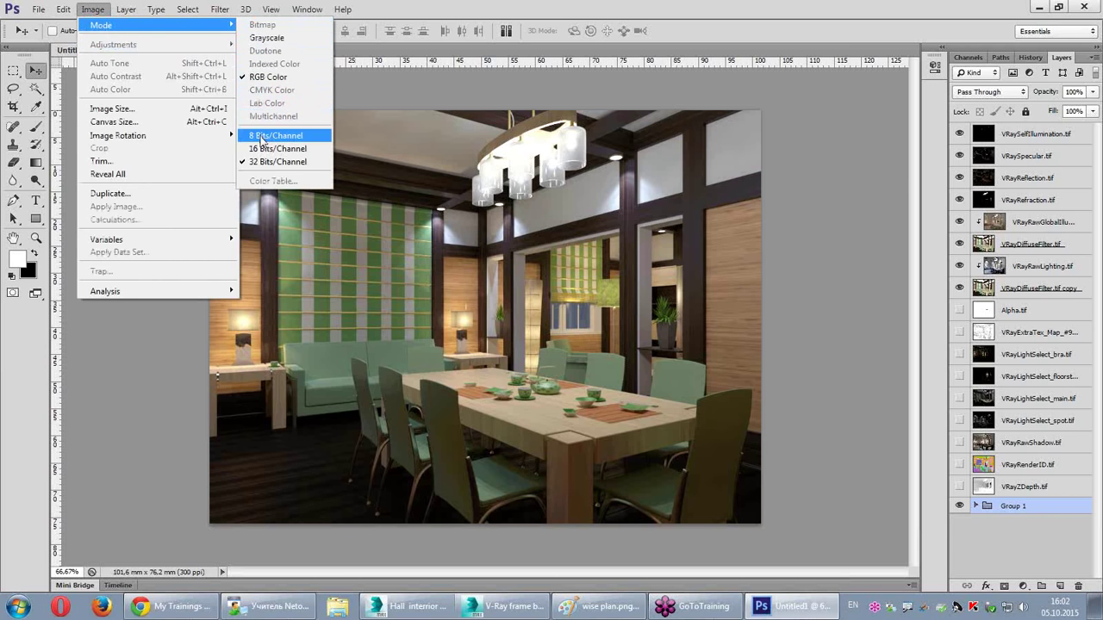
{"action": "left_click", "coordinate": [264, 149]}
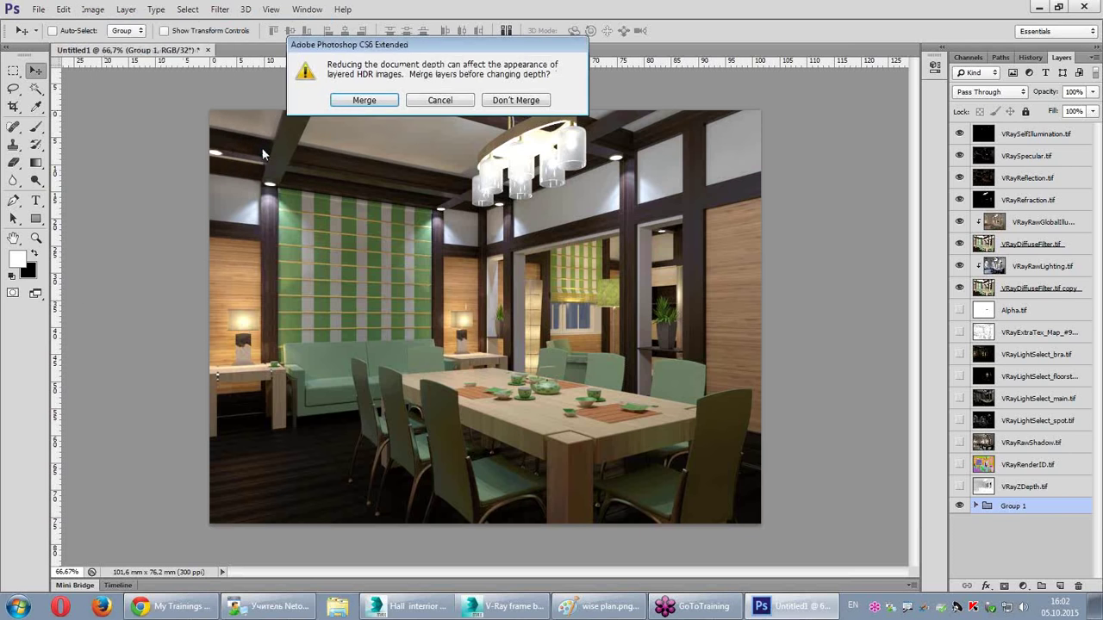
{"action": "left_click", "coordinate": [500, 105]}
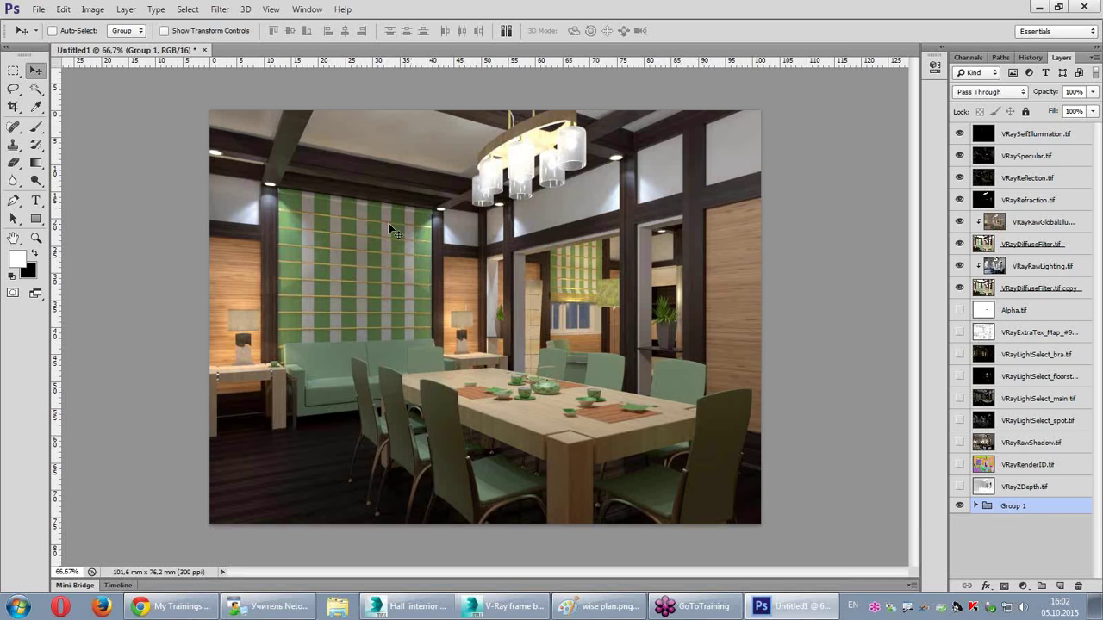
{"action": "key", "text": "ctrl+plus"}
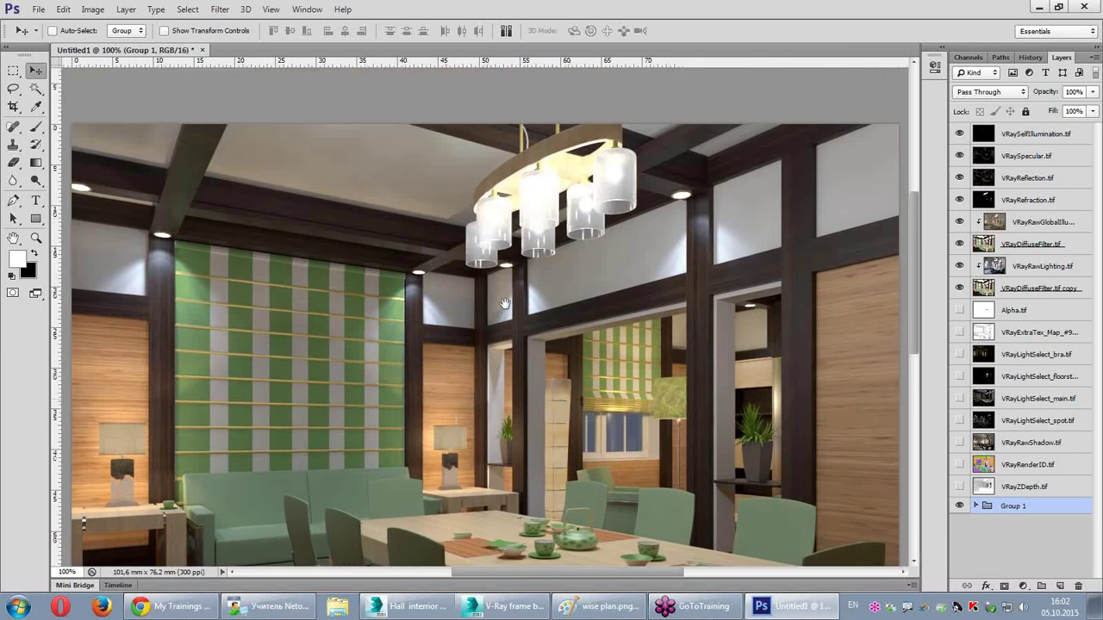
{"action": "left_click_drag", "start_coordinate": [508, 169], "coordinate": [558, 204]}
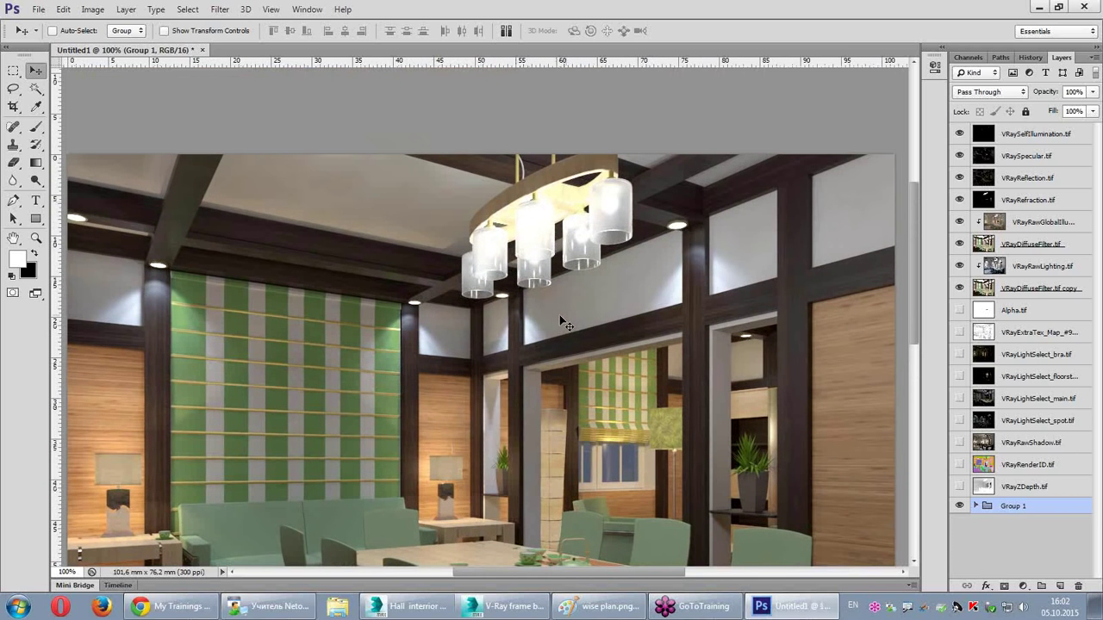
{"action": "key", "text": "ctrl+minus"}
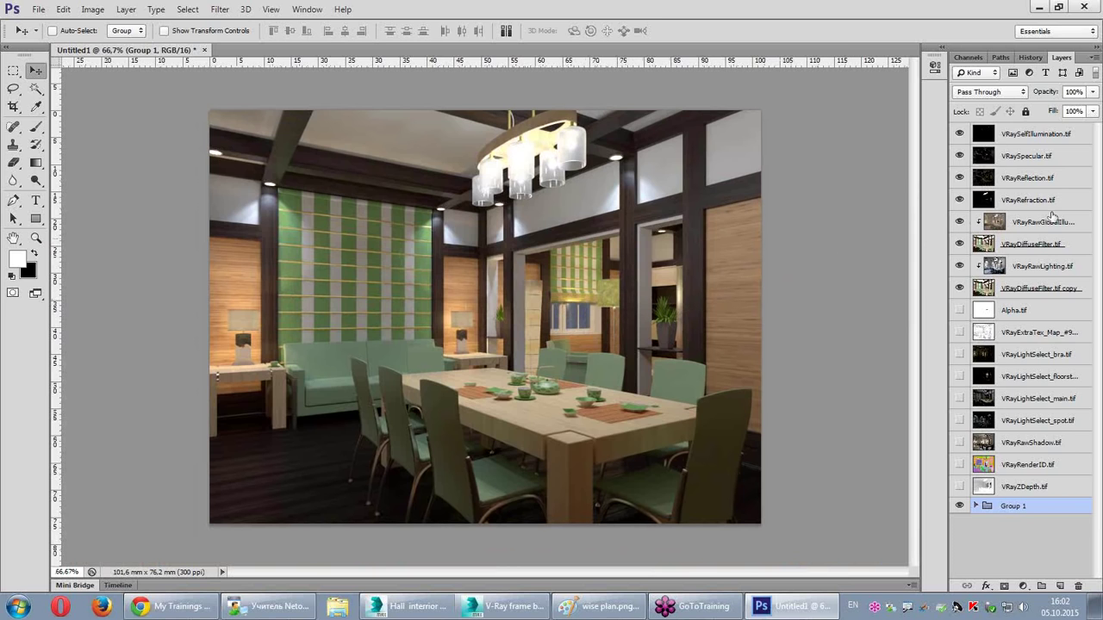
Step: Select the VRayRawGlobalIllumination pass and briefly solo it to inspect it
{"action": "left_click", "coordinate": [1046, 178]}
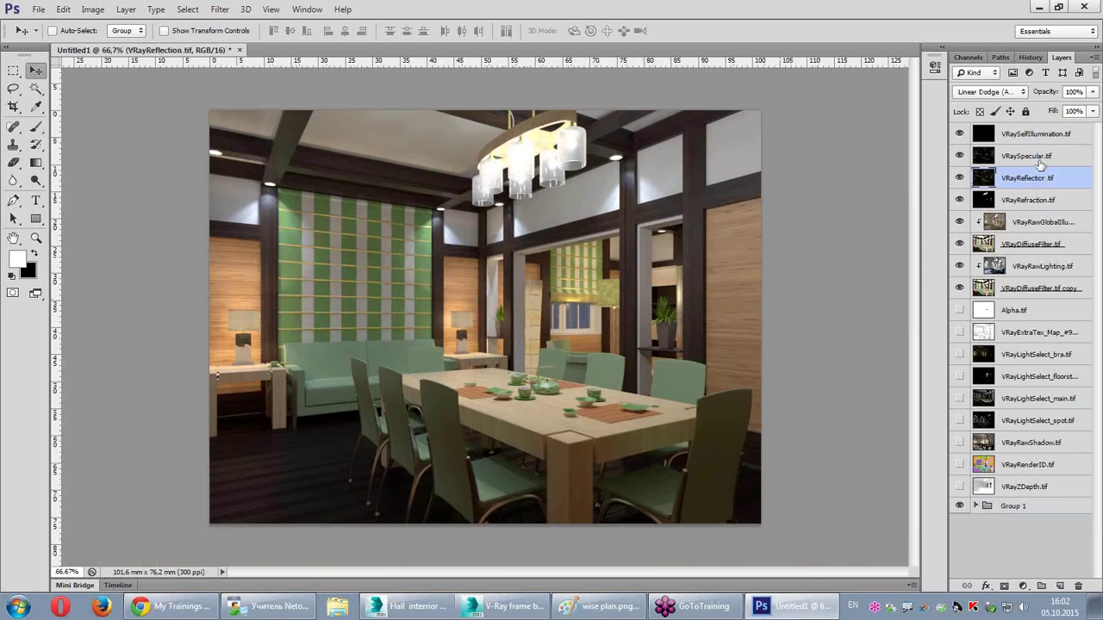
{"action": "left_click", "coordinate": [1038, 157]}
{"action": "left_click", "coordinate": [92, 9]}
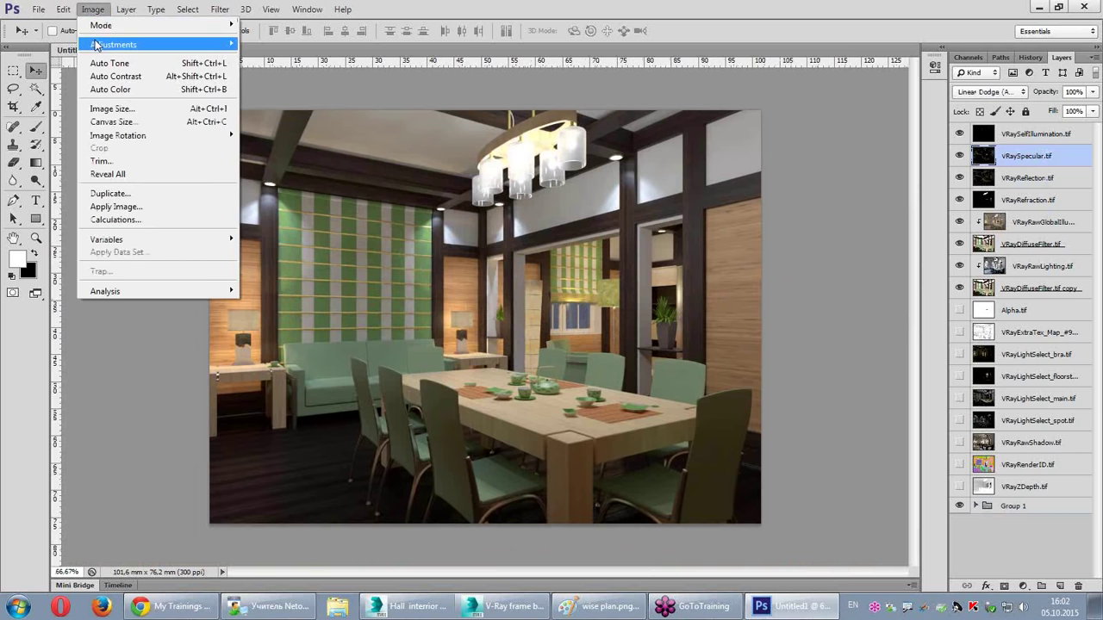
{"action": "mouse_move", "coordinate": [114, 44]}
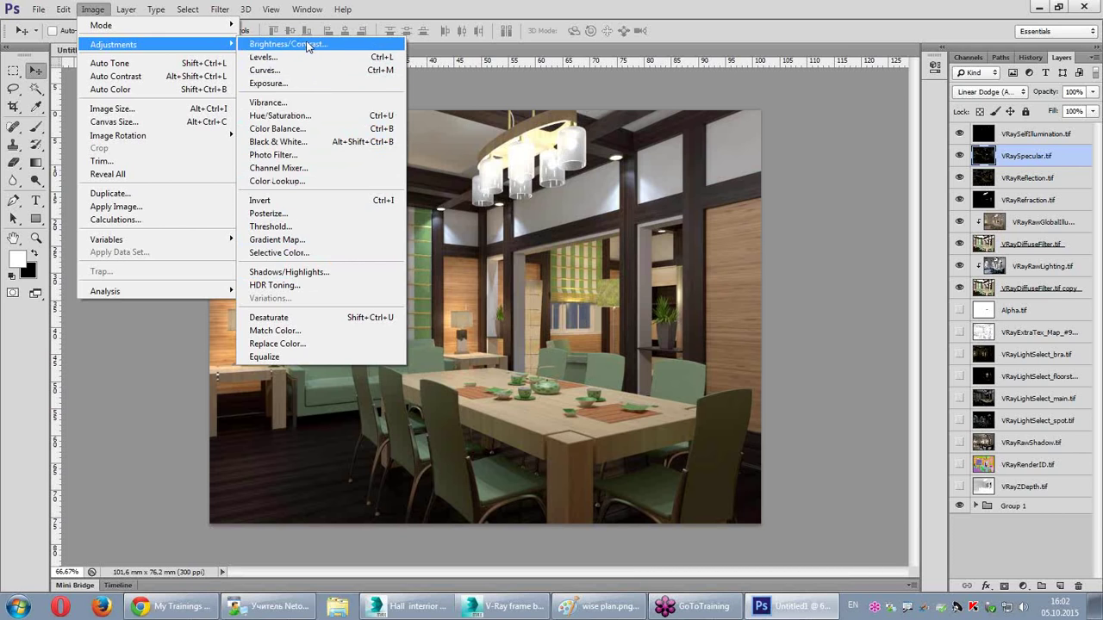
{"action": "key", "text": "Escape"}
{"action": "key", "text": "Escape"}
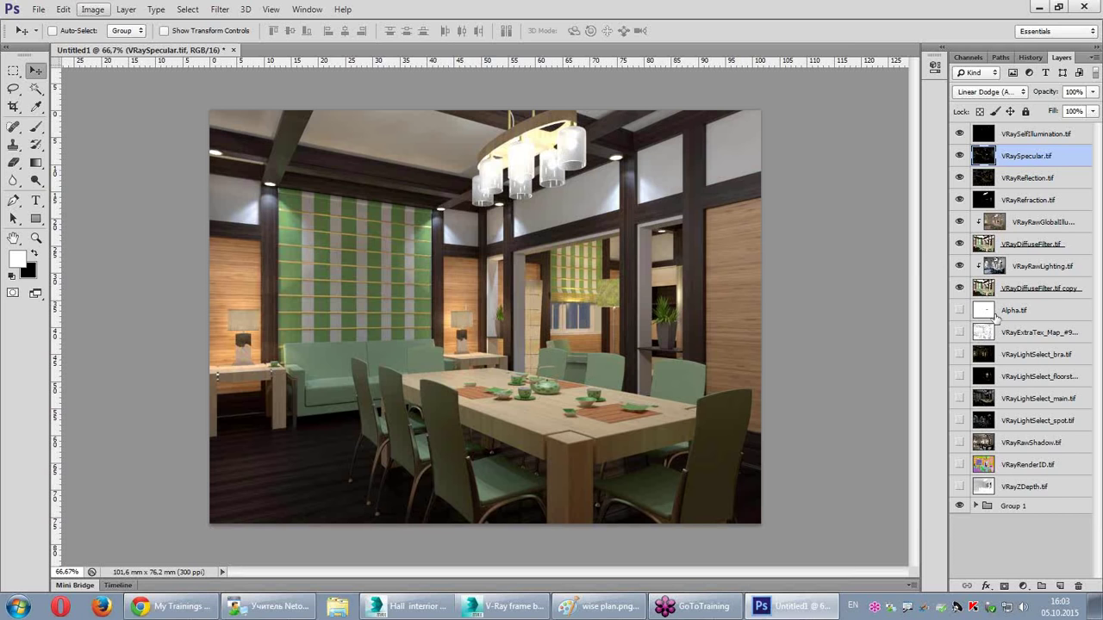
{"action": "left_click", "coordinate": [1001, 225]}
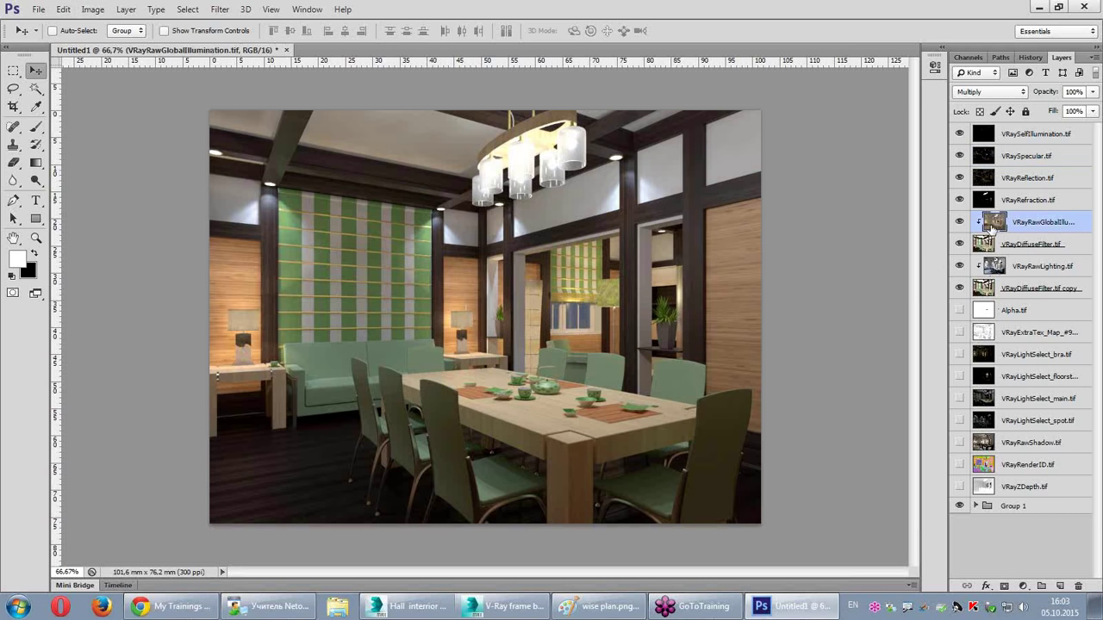
{"action": "left_click", "coordinate": [959, 222], "text": "alt"}
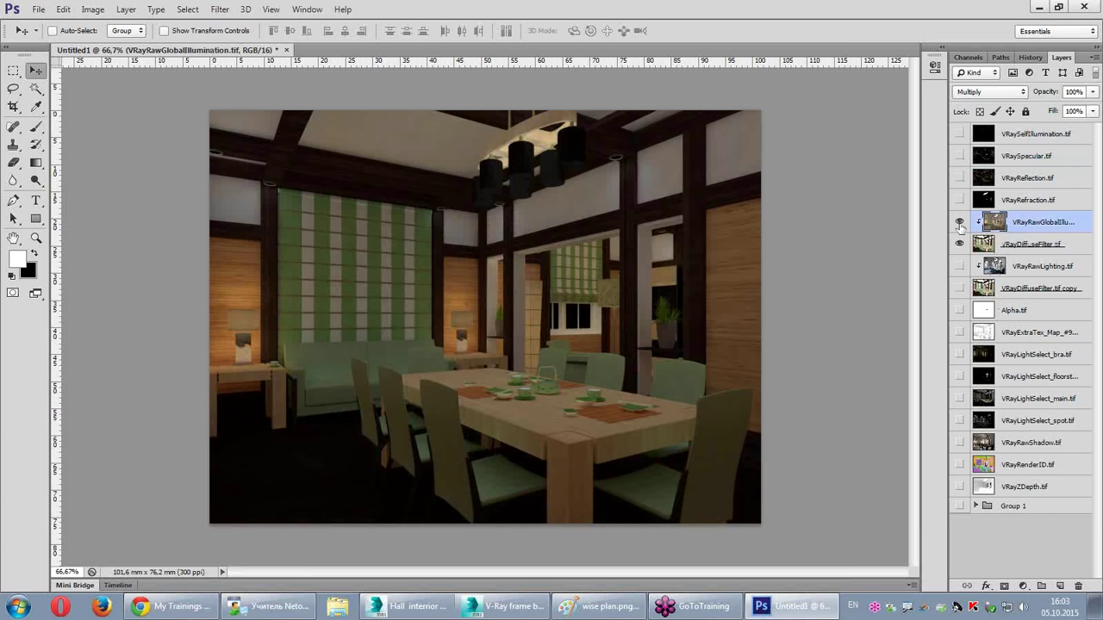
{"action": "left_click", "coordinate": [958, 223], "text": "alt"}
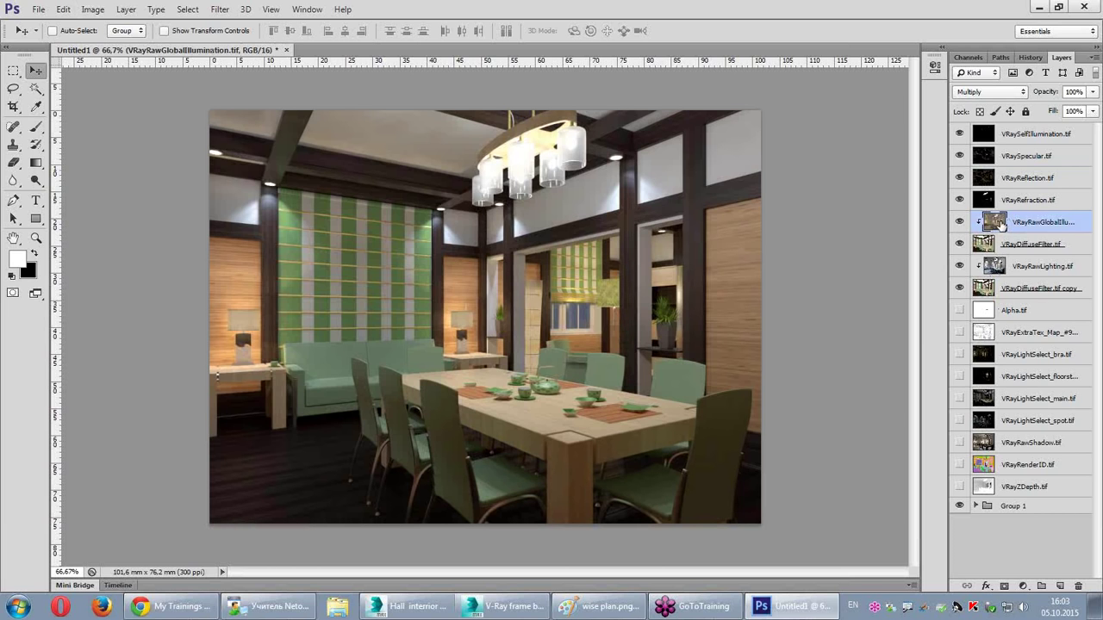
Step: Try a Brightness/Contrast change on the pass, cancel it, and bring up Levels instead
{"action": "left_click", "coordinate": [91, 9]}
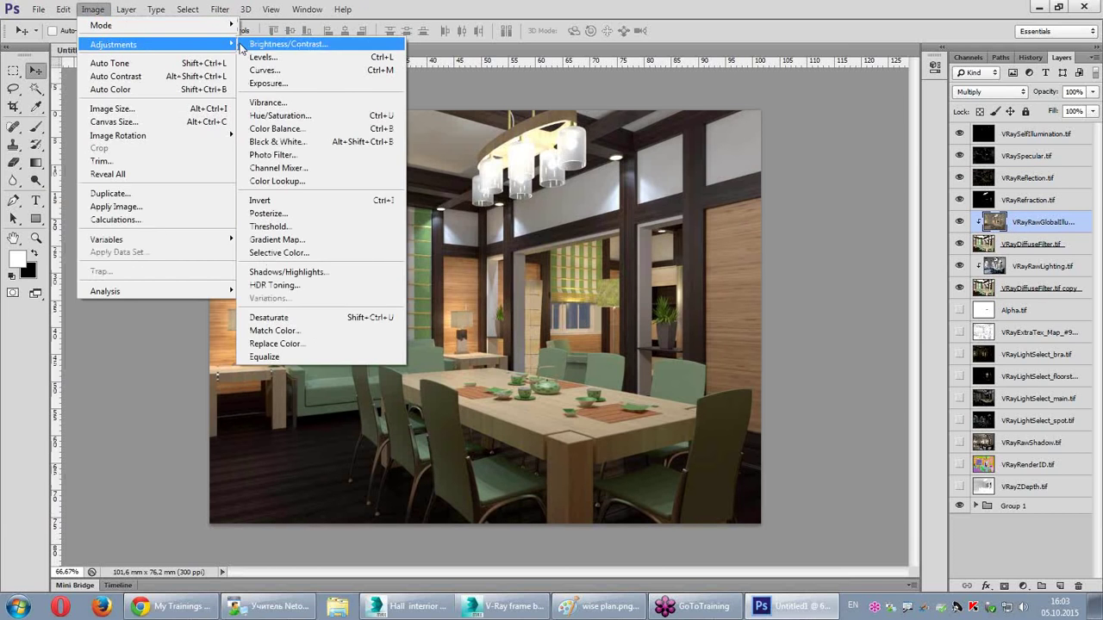
{"action": "left_click", "coordinate": [274, 44]}
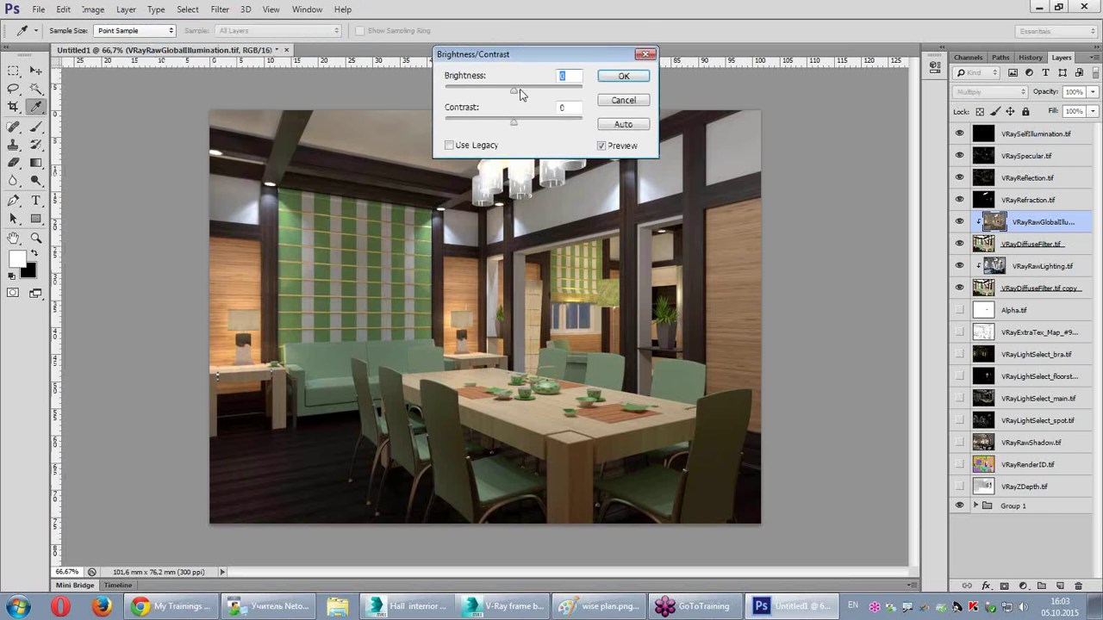
{"action": "left_click_drag", "start_coordinate": [515, 90], "coordinate": [566, 96]}
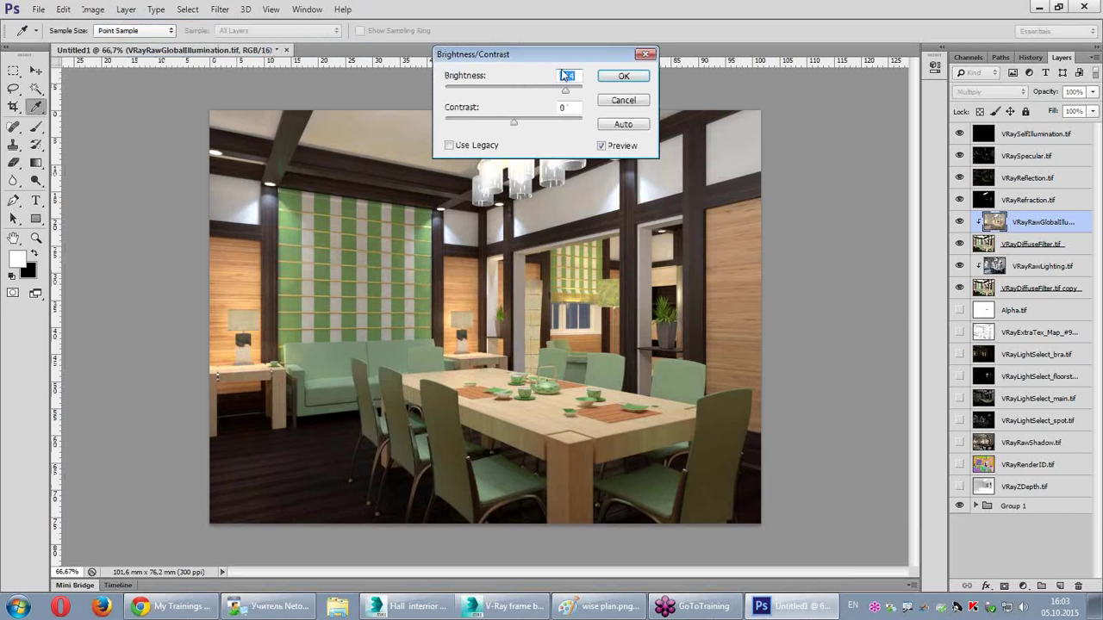
{"action": "left_click_drag", "start_coordinate": [611, 52], "coordinate": [801, 50]}
{"action": "mouse_move", "coordinate": [752, 90]}
{"action": "left_mouse_down"}
{"action": "mouse_move", "coordinate": [678, 89]}
{"action": "mouse_move", "coordinate": [715, 93]}
{"action": "mouse_move", "coordinate": [696, 89]}
{"action": "left_mouse_up"}
{"action": "key", "text": "Return"}
{"action": "key", "text": "v"}
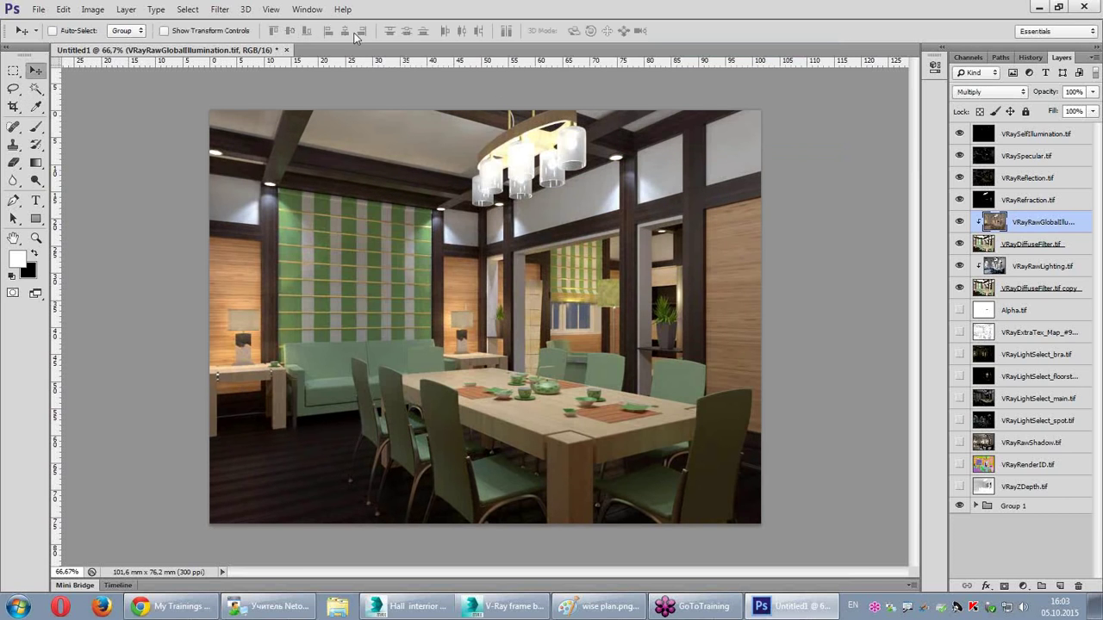
{"action": "key", "text": "ctrl+l"}
Step: Brighten the global illumination pass's midtones in Levels and apply it
{"action": "mouse_move", "coordinate": [141, 254]}
{"action": "left_mouse_down"}
{"action": "mouse_move", "coordinate": [104, 255]}
{"action": "mouse_move", "coordinate": [181, 259]}
{"action": "mouse_move", "coordinate": [128, 256]}
{"action": "left_mouse_up"}
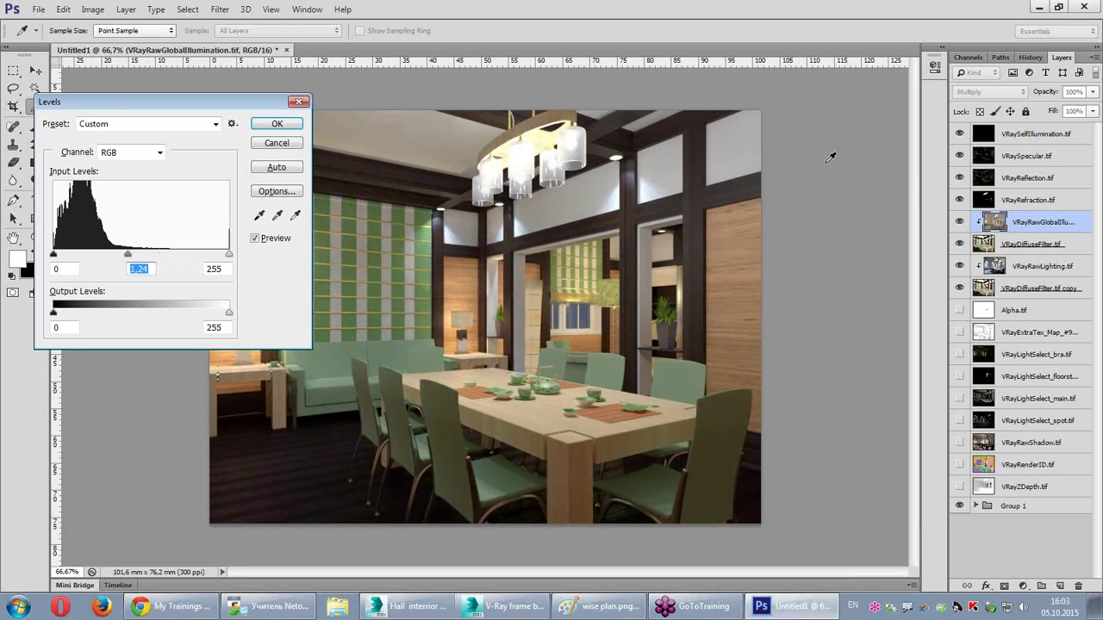
{"action": "left_click", "coordinate": [276, 123]}
{"action": "key", "text": "v"}
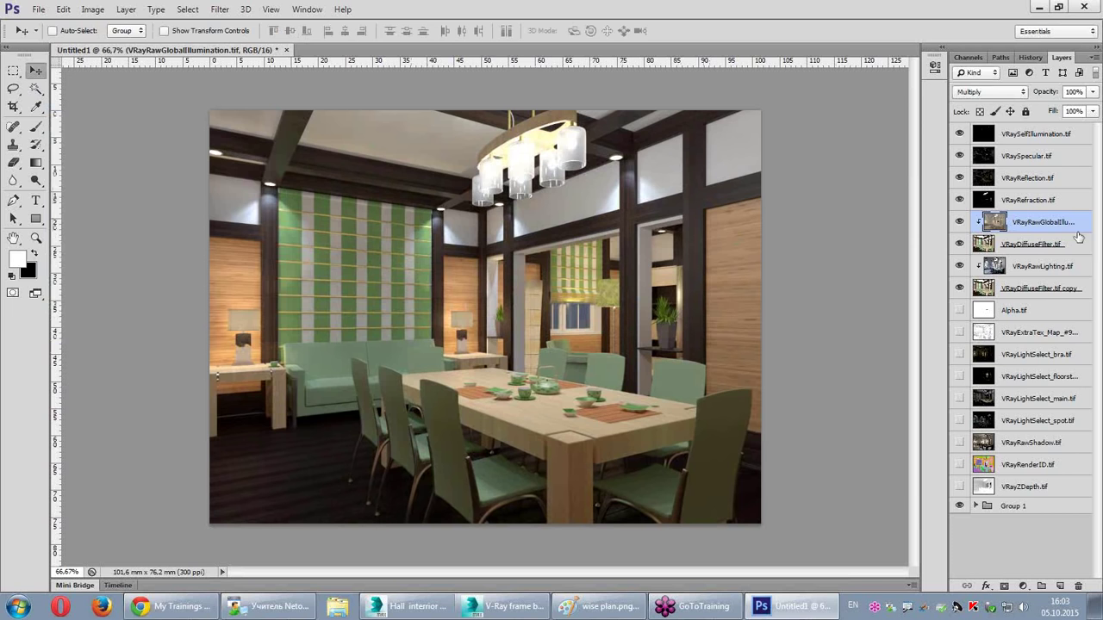
Step: Set the global illumination layer's opacity to 97%
{"action": "mouse_move", "coordinate": [1092, 93]}
{"action": "left_mouse_down"}
{"action": "mouse_move", "coordinate": [1074, 113]}
{"action": "mouse_move", "coordinate": [1045, 115]}
{"action": "left_mouse_up"}
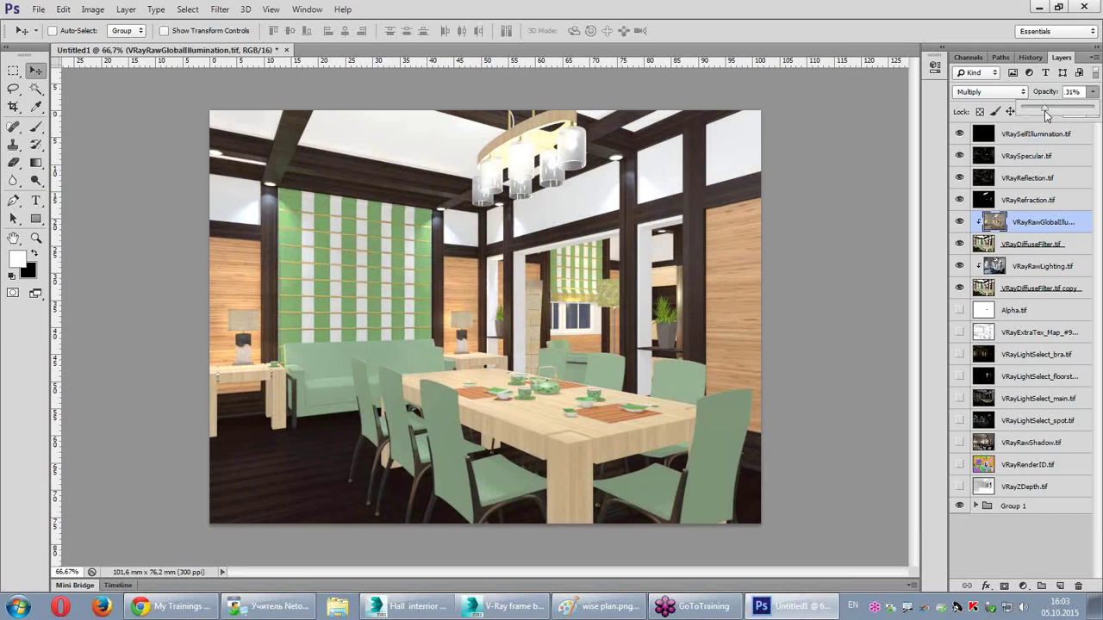
{"action": "left_click_drag", "start_coordinate": [1046, 115], "coordinate": [1093, 113]}
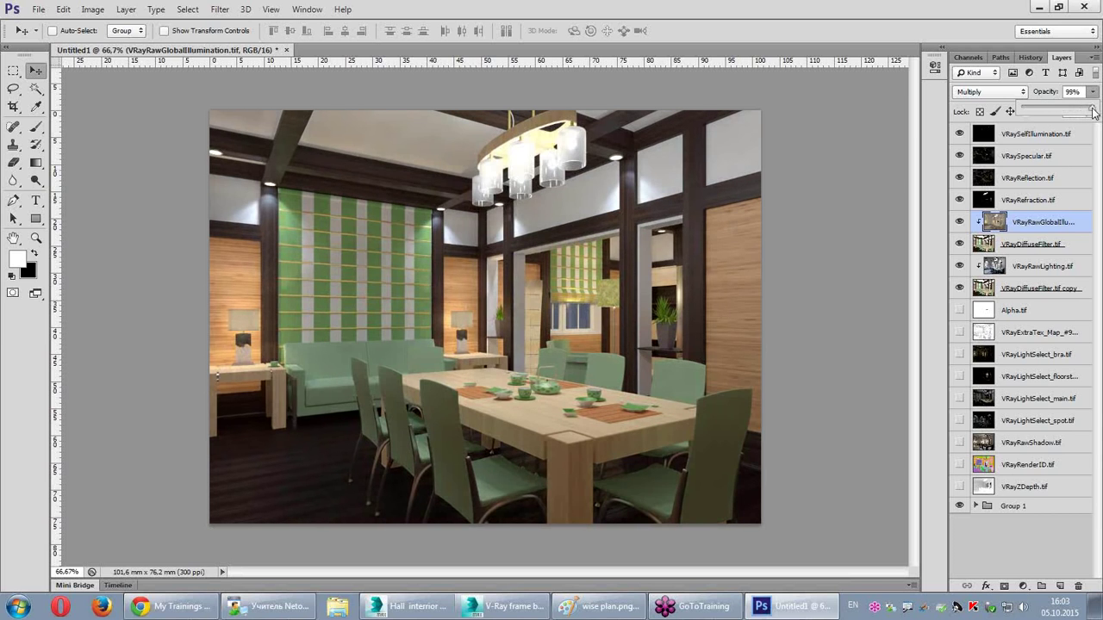
{"action": "left_click", "coordinate": [1034, 276]}
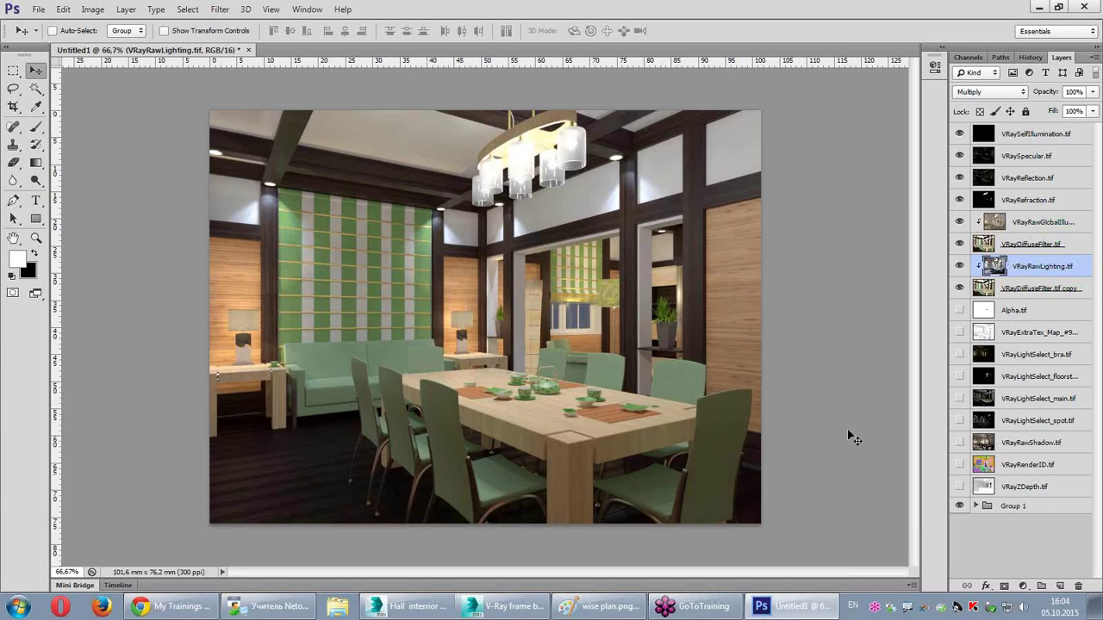
Step: Apply an Exposure adjustment of -0.60 with Gamma 1.28 to the VRayRawLighting pass
{"action": "left_click", "coordinate": [1092, 91]}
{"action": "mouse_move", "coordinate": [1091, 109]}
{"action": "left_mouse_down"}
{"action": "mouse_move", "coordinate": [1075, 111]}
{"action": "mouse_move", "coordinate": [1092, 110]}
{"action": "left_mouse_up"}
{"action": "left_click", "coordinate": [92, 8]}
{"action": "mouse_move", "coordinate": [113, 44]}
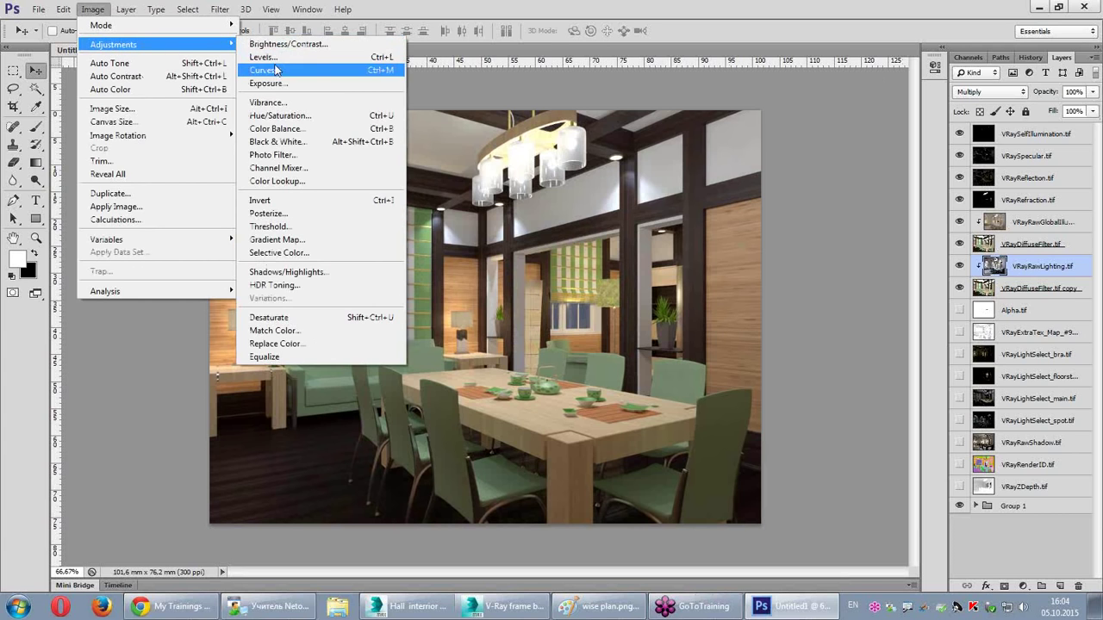
{"action": "left_click", "coordinate": [278, 83]}
{"action": "left_click_drag", "start_coordinate": [242, 70], "coordinate": [240, 37]}
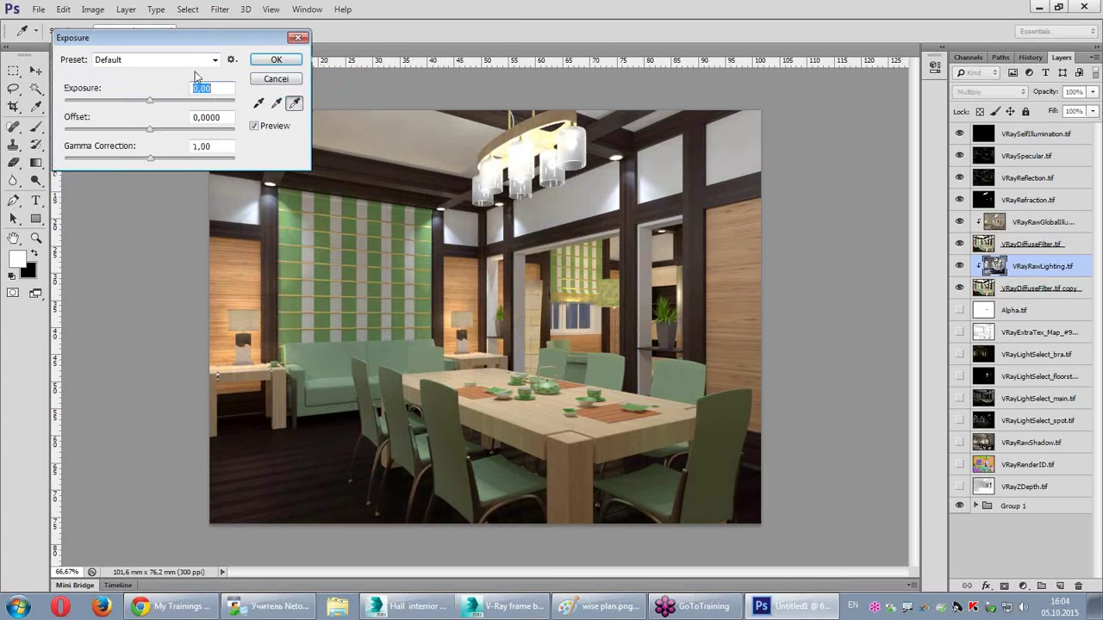
{"action": "mouse_move", "coordinate": [150, 100]}
{"action": "left_mouse_down"}
{"action": "mouse_move", "coordinate": [116, 104]}
{"action": "mouse_move", "coordinate": [132, 101]}
{"action": "left_mouse_up"}
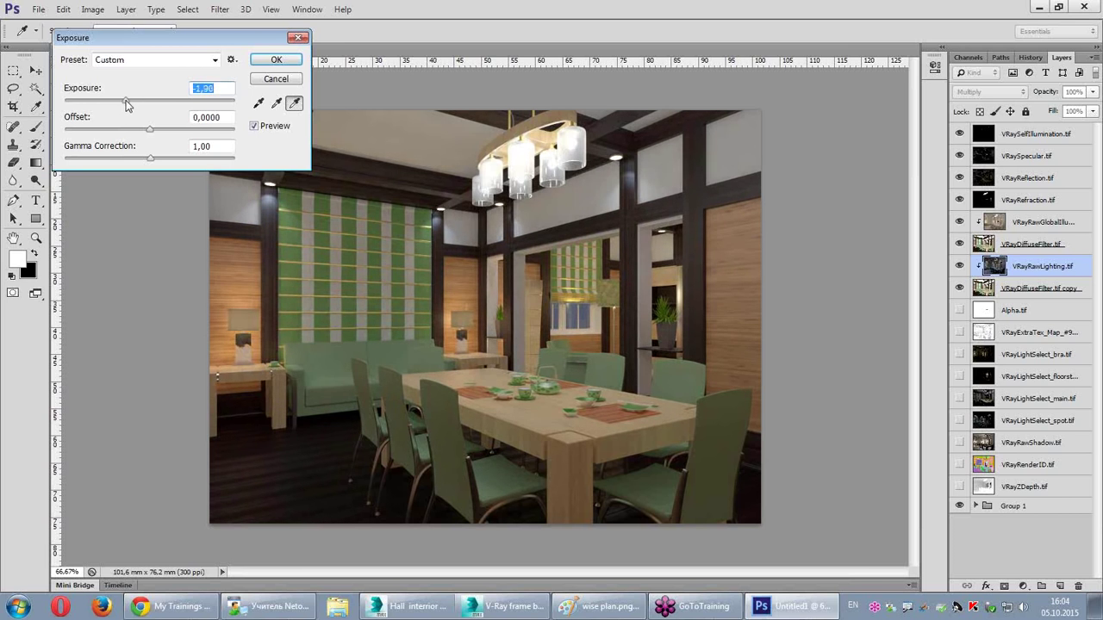
{"action": "left_click_drag", "start_coordinate": [159, 164], "coordinate": [130, 160]}
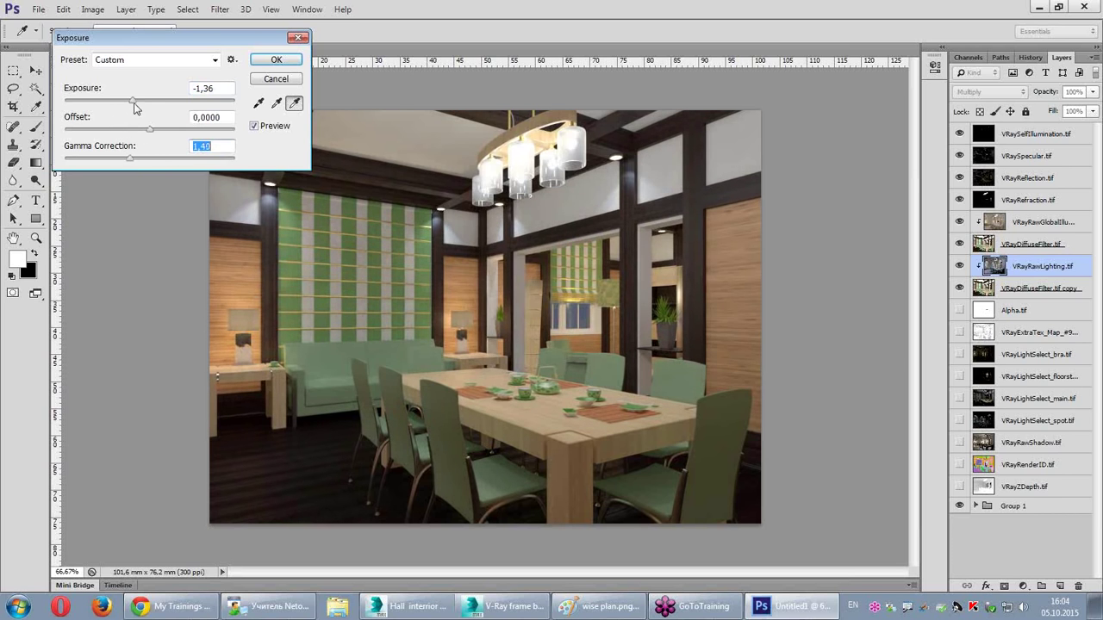
{"action": "left_click_drag", "start_coordinate": [133, 102], "coordinate": [145, 104]}
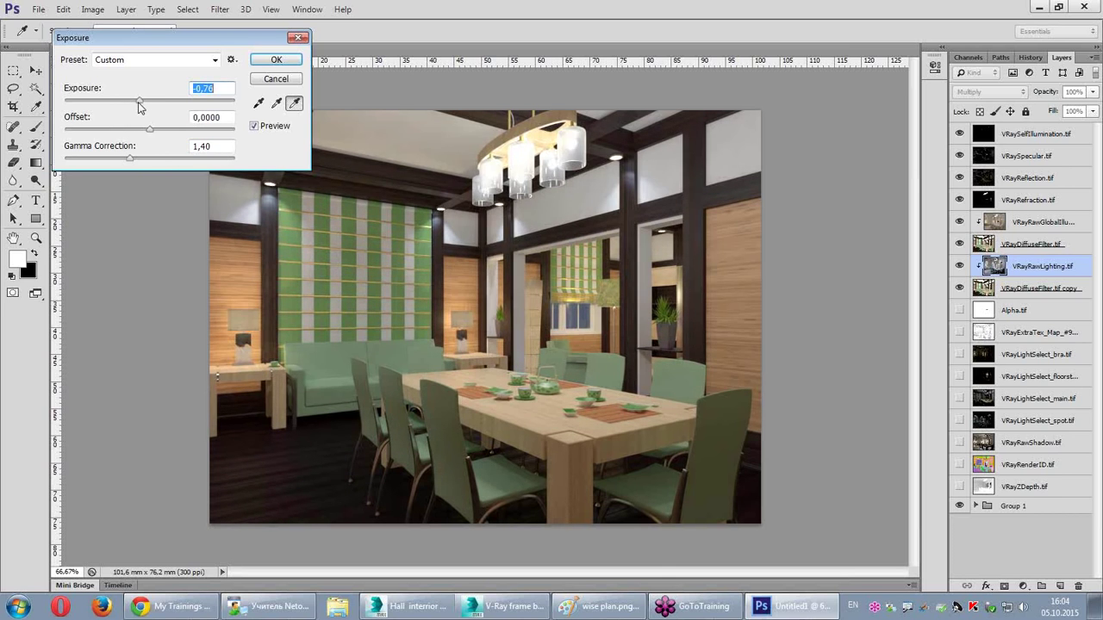
{"action": "left_click", "coordinate": [135, 159]}
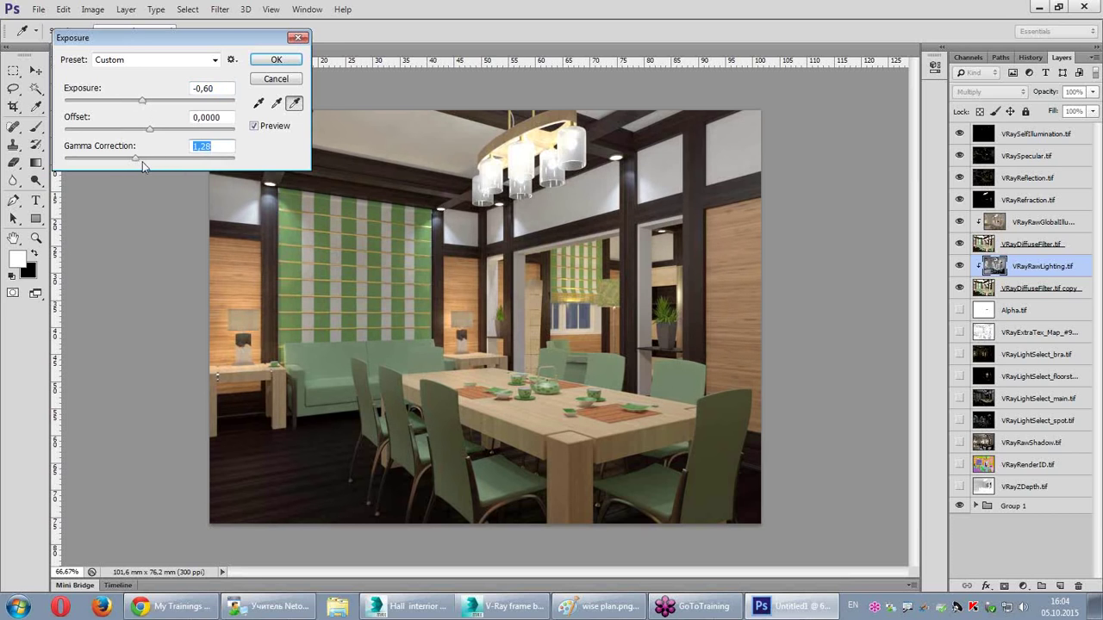
{"action": "left_click", "coordinate": [276, 59]}
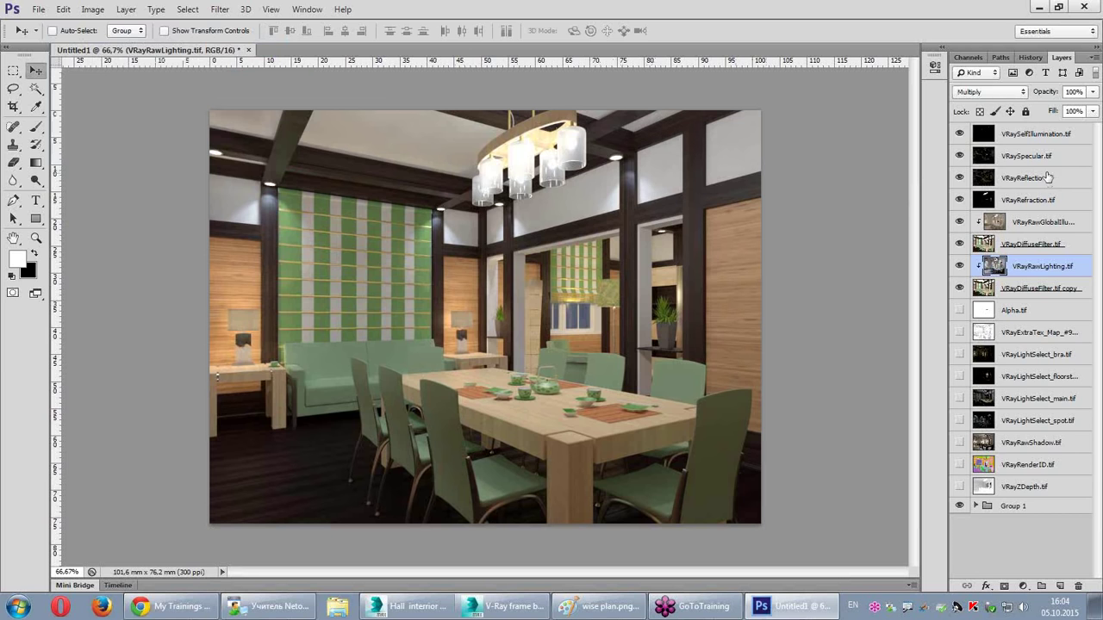
{"action": "left_click", "coordinate": [1036, 158]}
Step: Solo the VRaySpecular pass and duplicate the layer
{"action": "left_click", "coordinate": [960, 157], "text": "alt"}
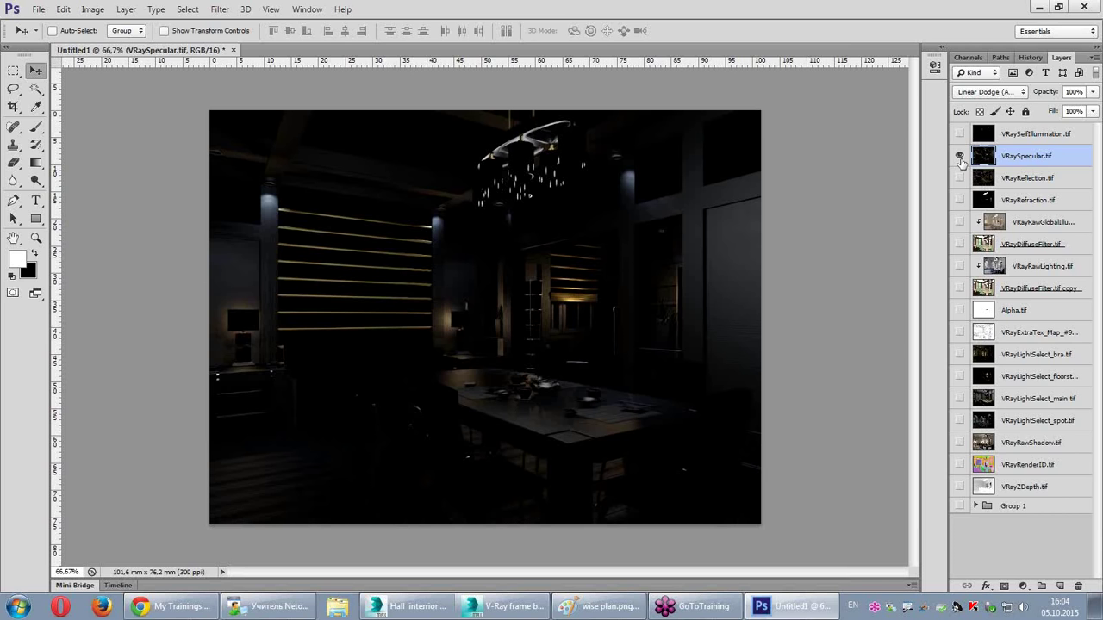
{"action": "left_click", "coordinate": [960, 157], "text": "alt"}
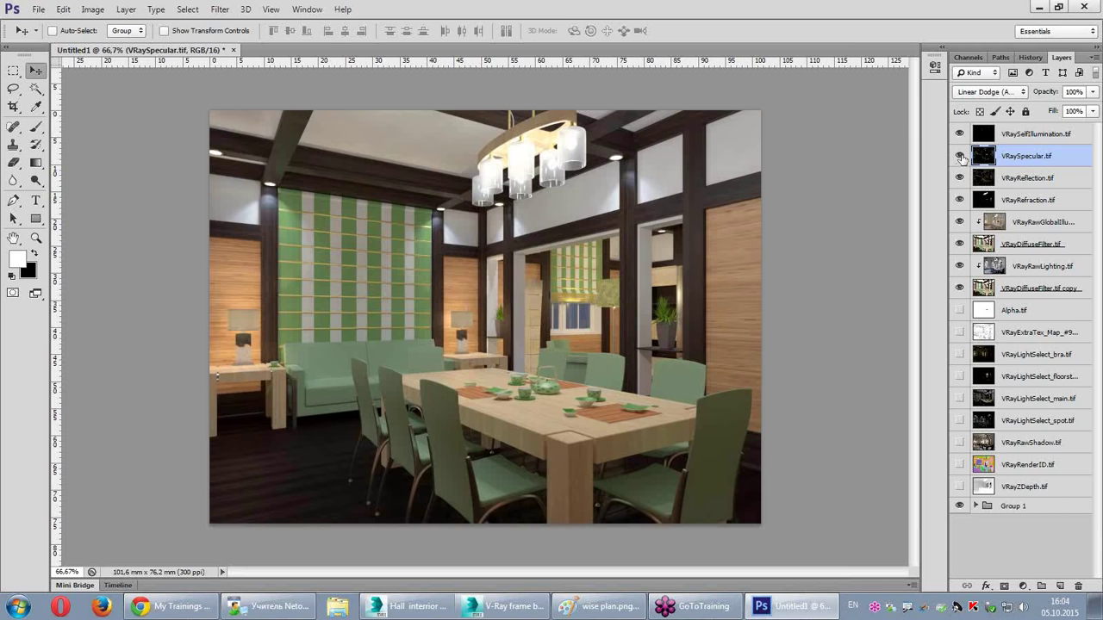
{"action": "left_click", "coordinate": [960, 157], "text": "alt"}
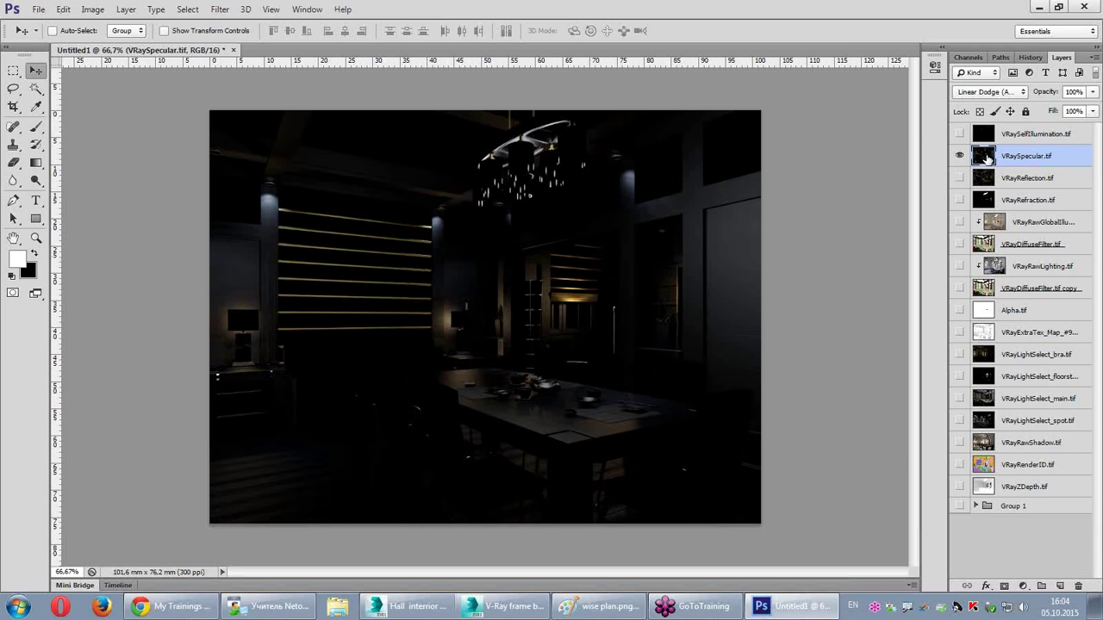
{"action": "left_click_drag", "start_coordinate": [990, 160], "coordinate": [990, 148]}
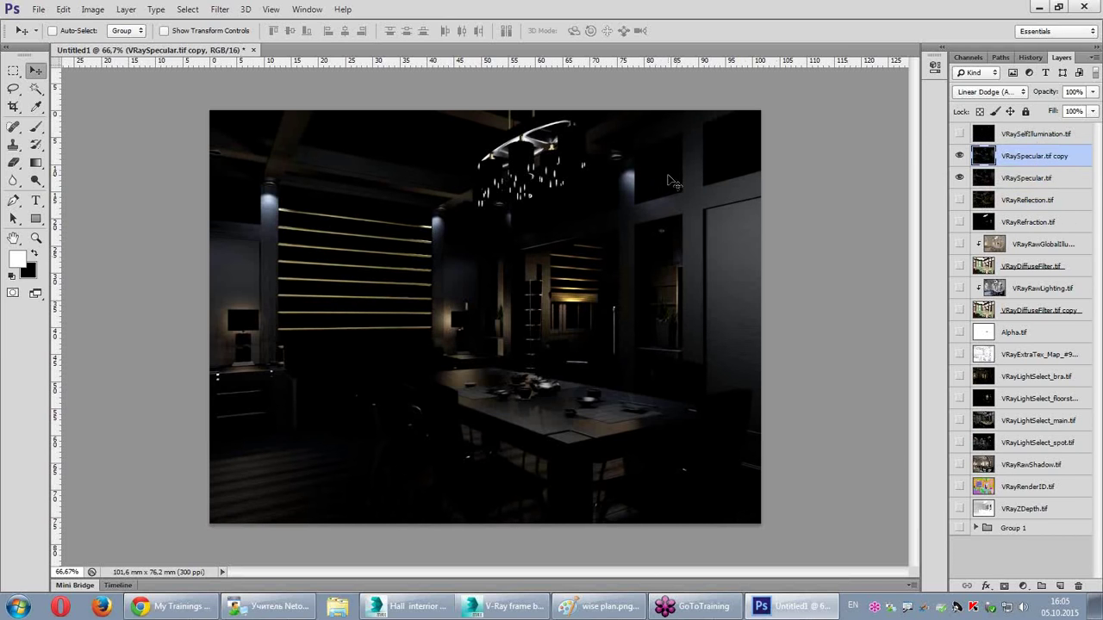
{"action": "key", "text": "ctrl+plus"}
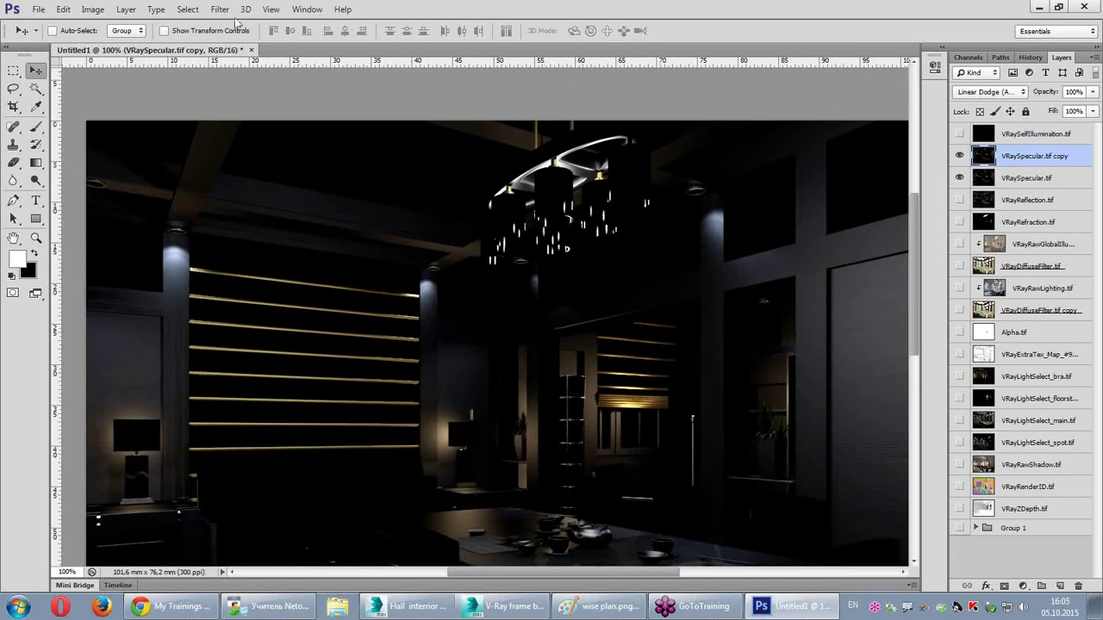
Step: Gaussian-blur the VRaySpecular copy and toggle it to compare the glow
{"action": "left_click", "coordinate": [219, 9]}
{"action": "mouse_move", "coordinate": [226, 148]}
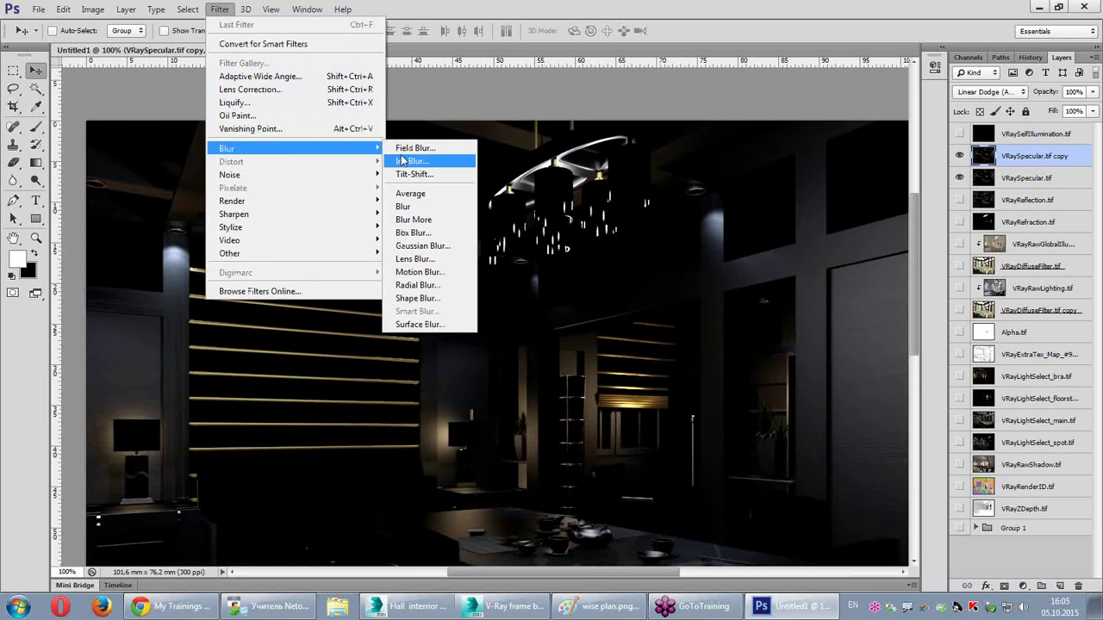
{"action": "left_click", "coordinate": [422, 246]}
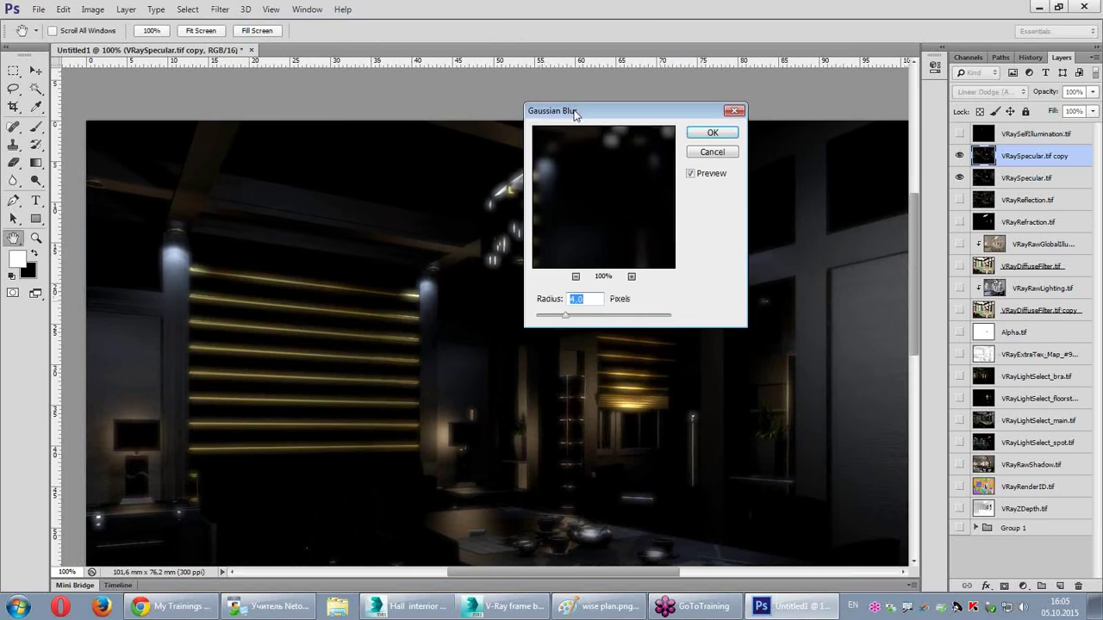
{"action": "mouse_move", "coordinate": [561, 316]}
{"action": "left_mouse_down"}
{"action": "mouse_move", "coordinate": [545, 317]}
{"action": "mouse_move", "coordinate": [555, 319]}
{"action": "left_mouse_up"}
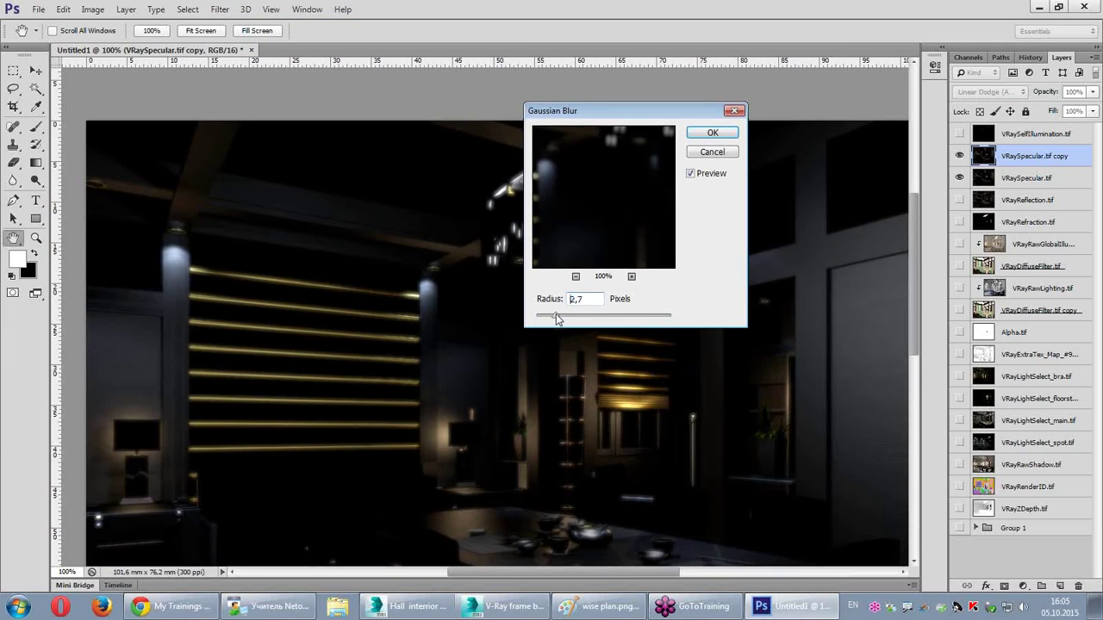
{"action": "left_click_drag", "start_coordinate": [607, 112], "coordinate": [787, 113]}
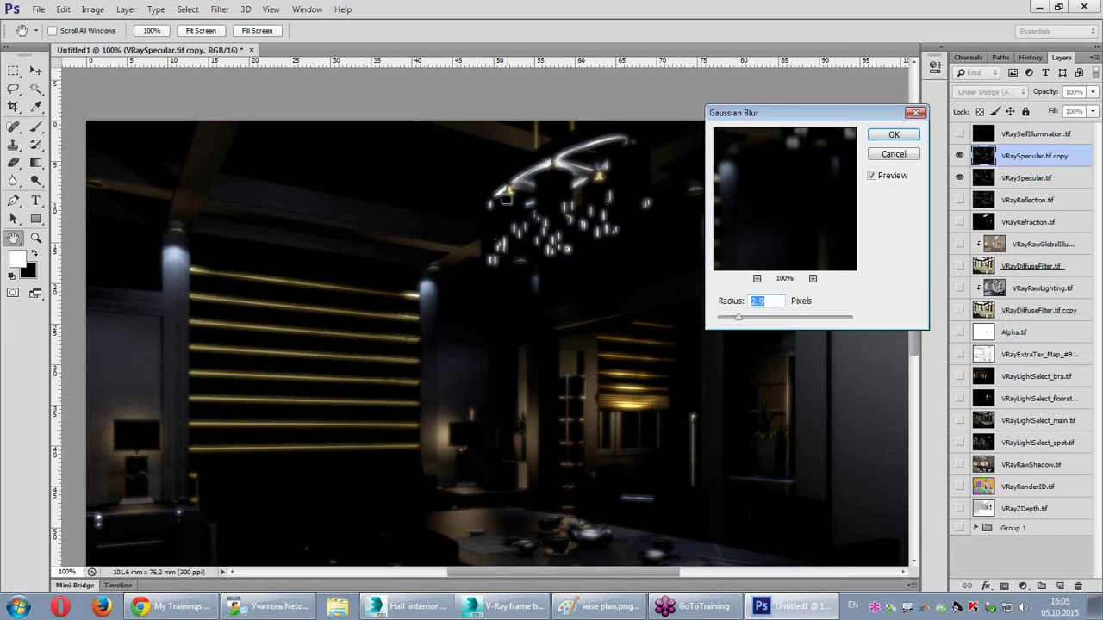
{"action": "left_click", "coordinate": [883, 158]}
{"action": "left_click", "coordinate": [960, 155]}
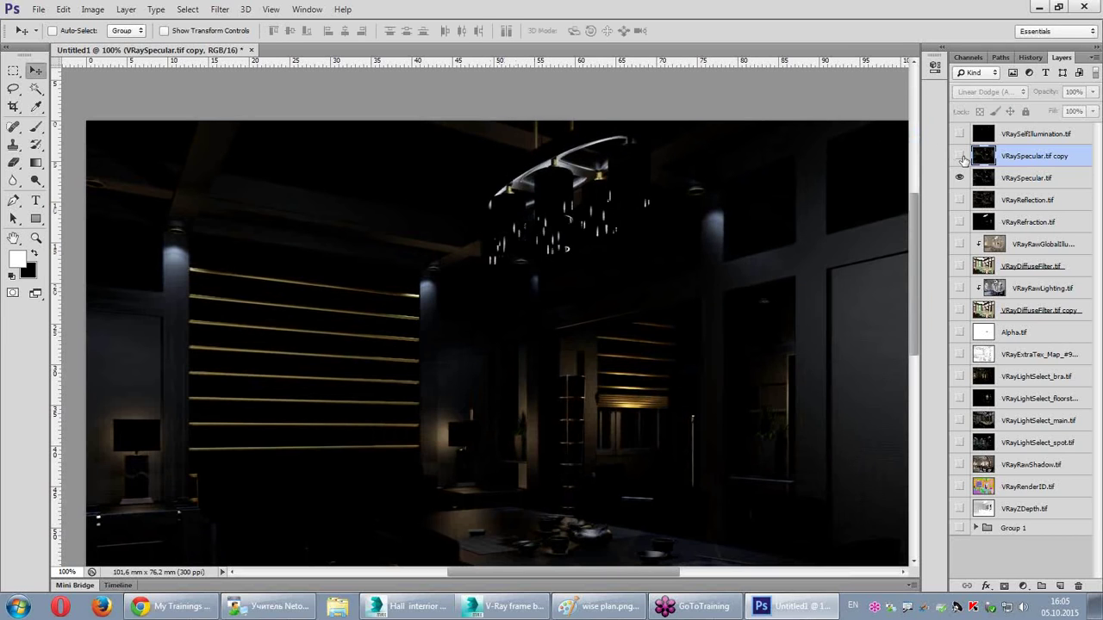
{"action": "left_click", "coordinate": [959, 156]}
{"action": "left_click", "coordinate": [960, 156]}
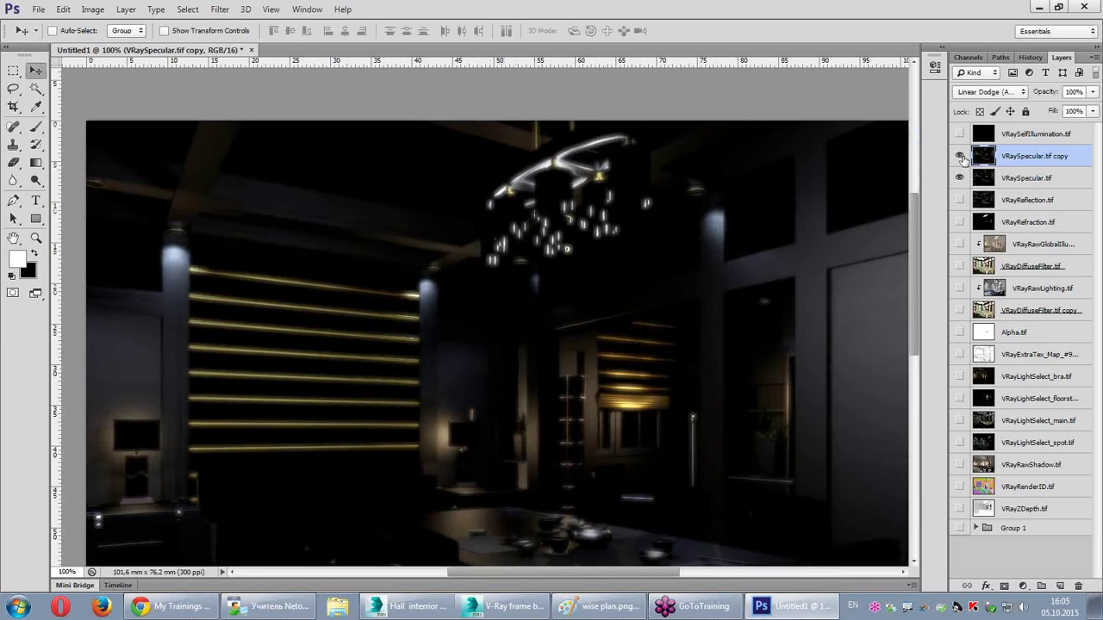
{"action": "left_click", "coordinate": [960, 156]}
{"action": "left_click", "coordinate": [960, 156]}
Step: Turn the lighting and diffuse passes back on and set the blurred specular copy to 14% opacity
{"action": "left_click_drag", "start_coordinate": [960, 310], "coordinate": [959, 138]}
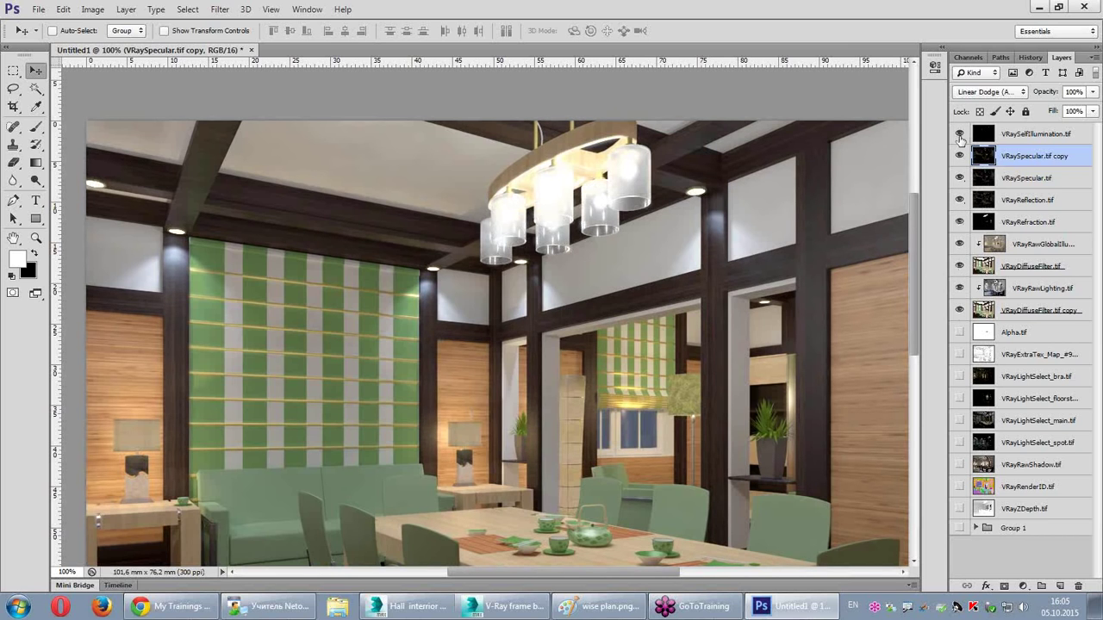
{"action": "left_click", "coordinate": [960, 156]}
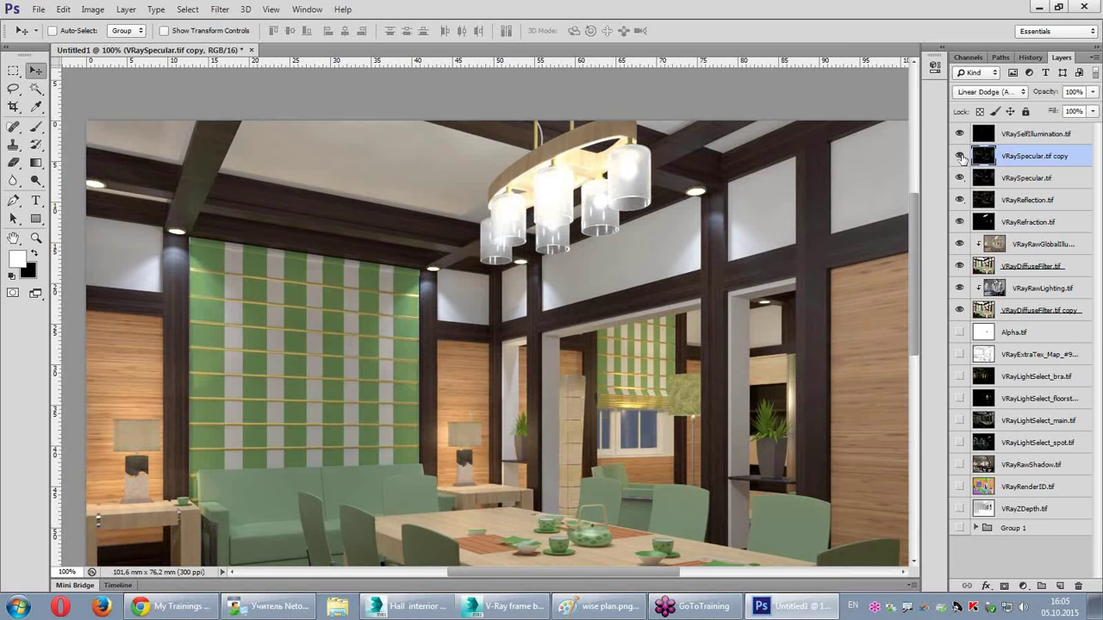
{"action": "left_click", "coordinate": [960, 156]}
{"action": "left_click", "coordinate": [962, 157]}
{"action": "left_click", "coordinate": [961, 156]}
{"action": "left_click", "coordinate": [961, 156]}
{"action": "left_click", "coordinate": [962, 157]}
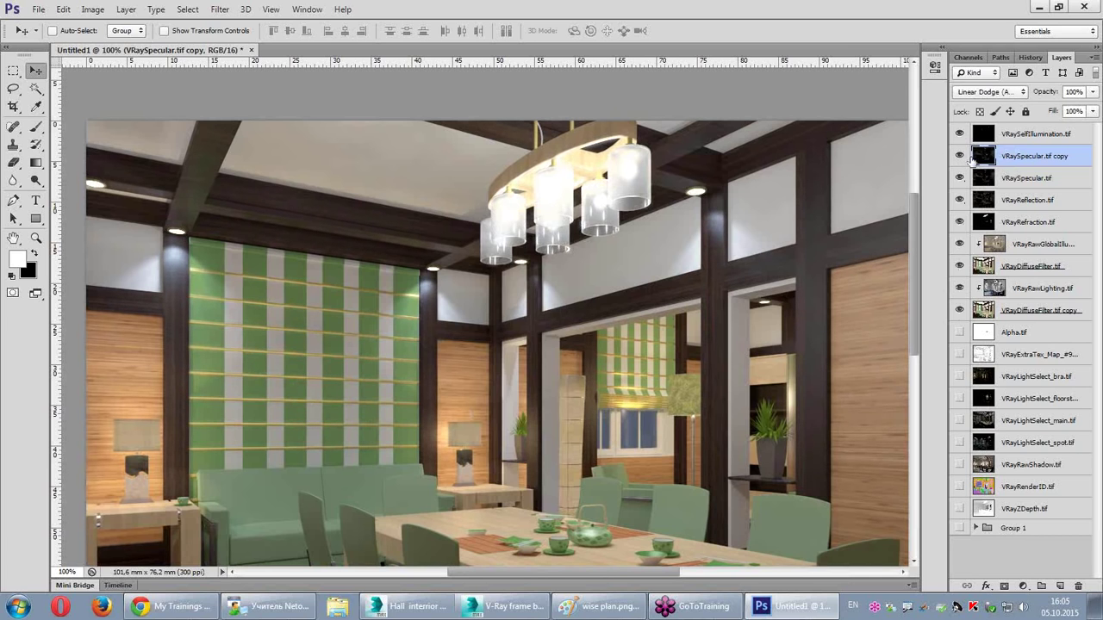
{"action": "left_click", "coordinate": [1093, 91]}
{"action": "mouse_move", "coordinate": [1092, 108]}
{"action": "left_mouse_down"}
{"action": "mouse_move", "coordinate": [1035, 111]}
{"action": "mouse_move", "coordinate": [1061, 110]}
{"action": "left_mouse_up"}
Step: Give the original VRaySpecular.tif layer brightness 45 and contrast 53
{"action": "left_click", "coordinate": [983, 181]}
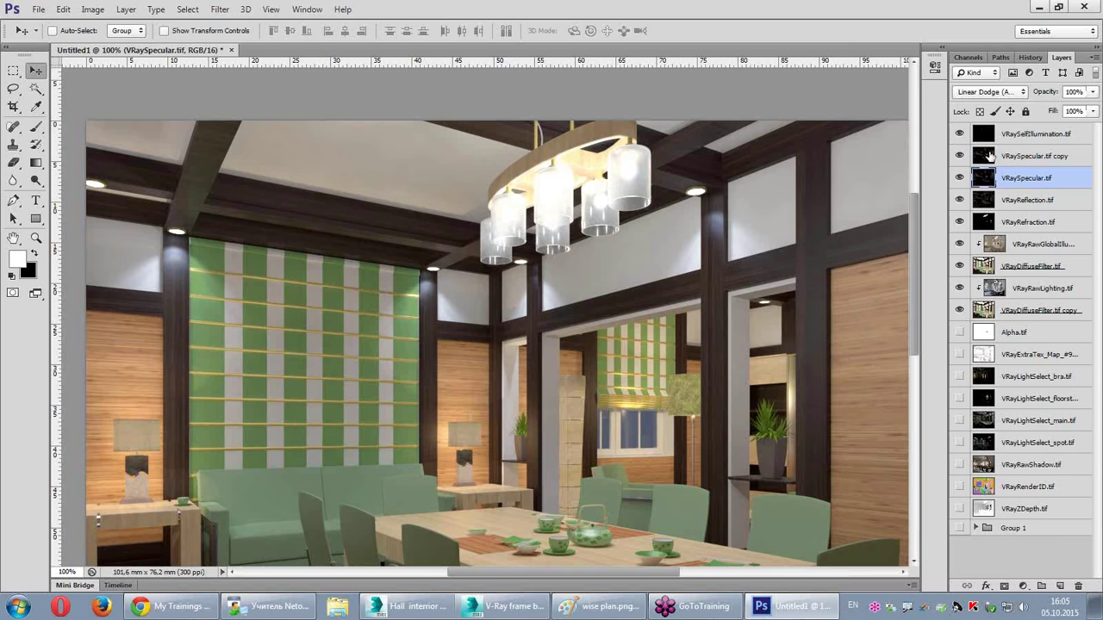
{"action": "left_click", "coordinate": [93, 10]}
{"action": "left_click", "coordinate": [285, 45]}
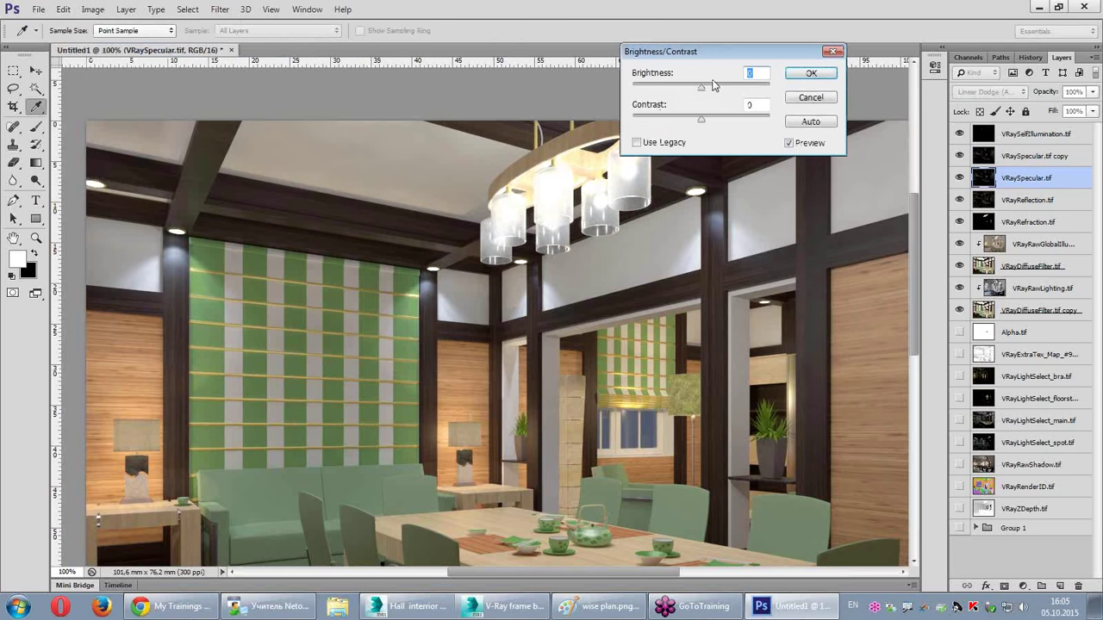
{"action": "left_click_drag", "start_coordinate": [725, 90], "coordinate": [738, 125]}
{"action": "left_click", "coordinate": [811, 73]}
{"action": "key", "text": "v"}
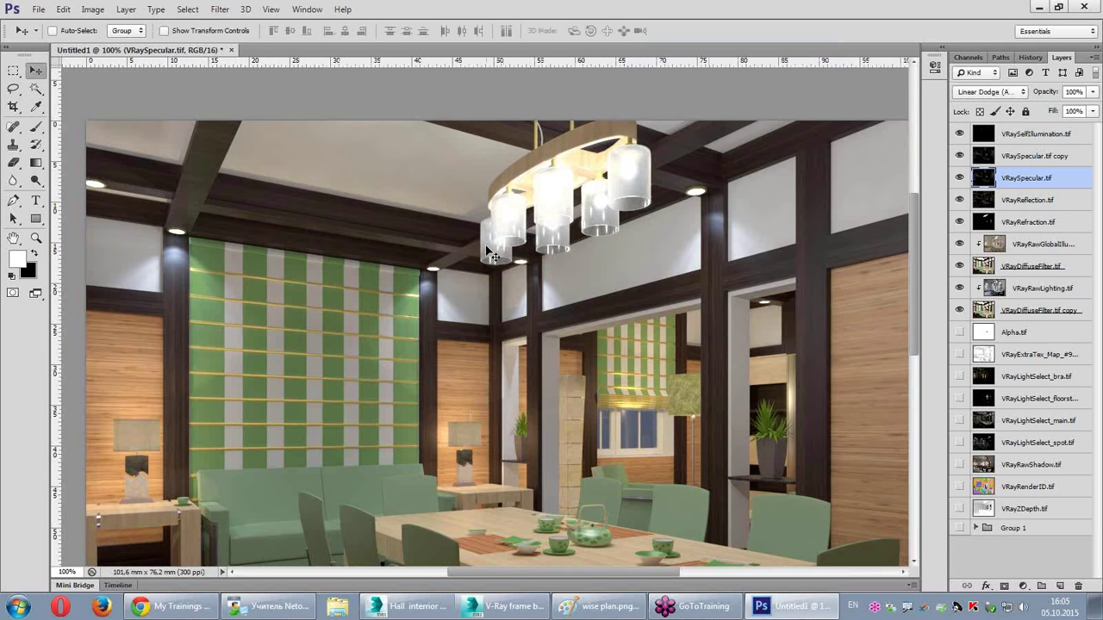
{"action": "key", "text": "ctrl+minus"}
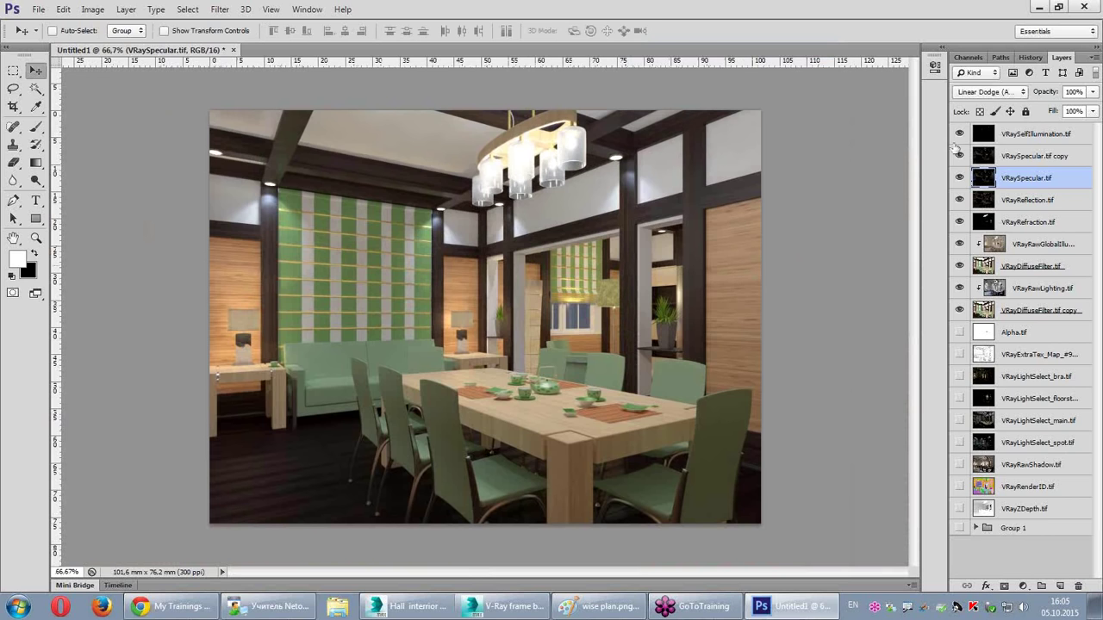
Step: Duplicate VRaySelfIllumination.tif and apply a 3.8-pixel Gaussian blur to the copy
{"action": "left_click", "coordinate": [1006, 138]}
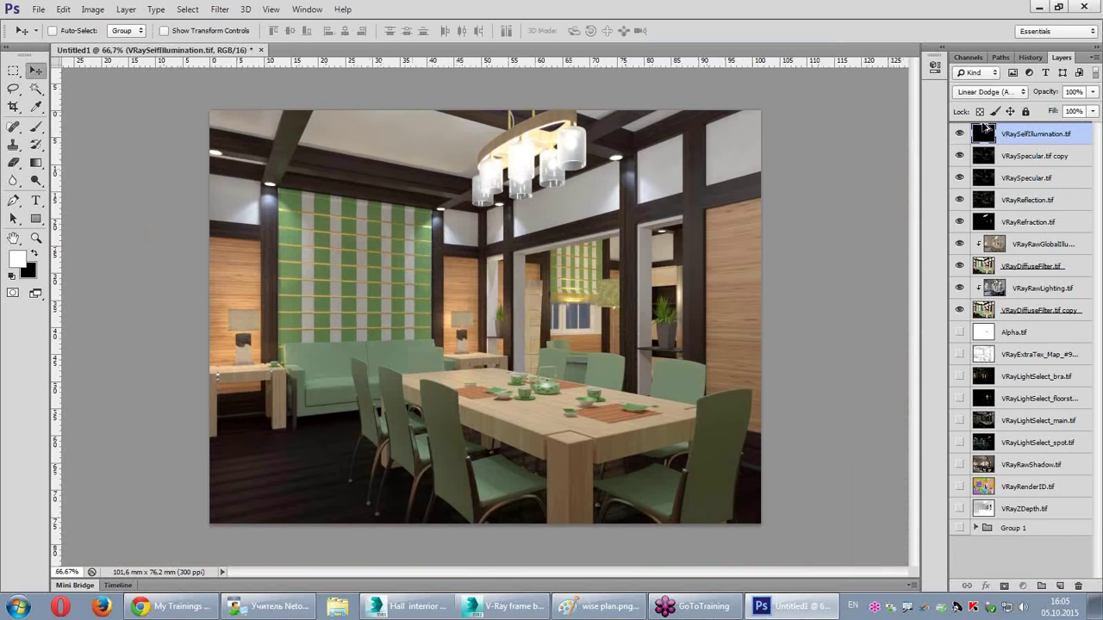
{"action": "key", "text": "ctrl+j"}
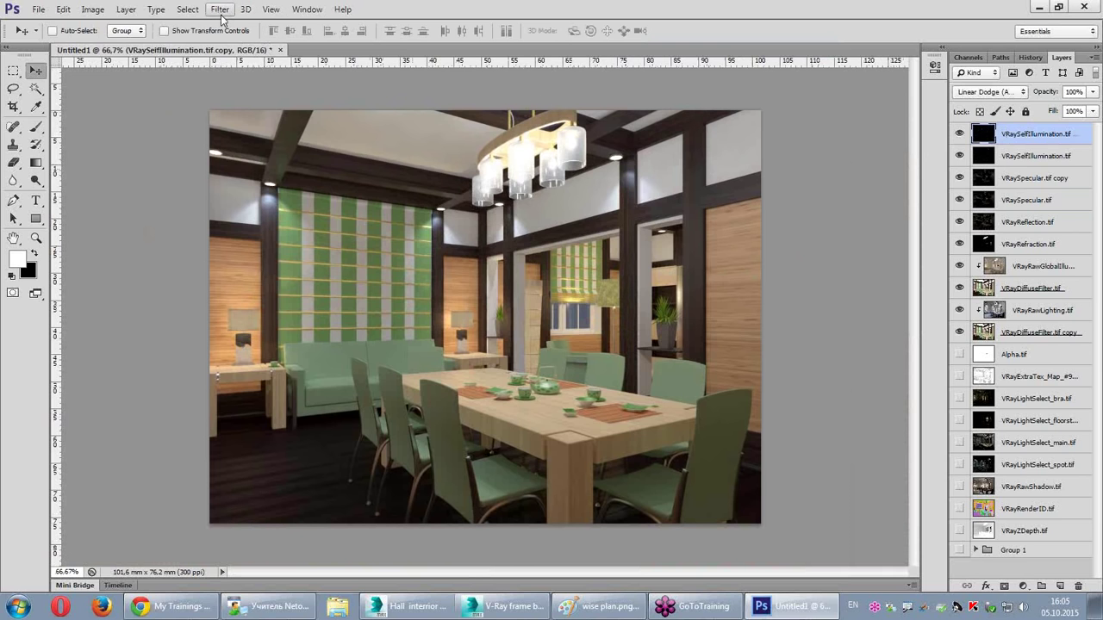
{"action": "left_click", "coordinate": [219, 9]}
{"action": "left_click", "coordinate": [422, 245]}
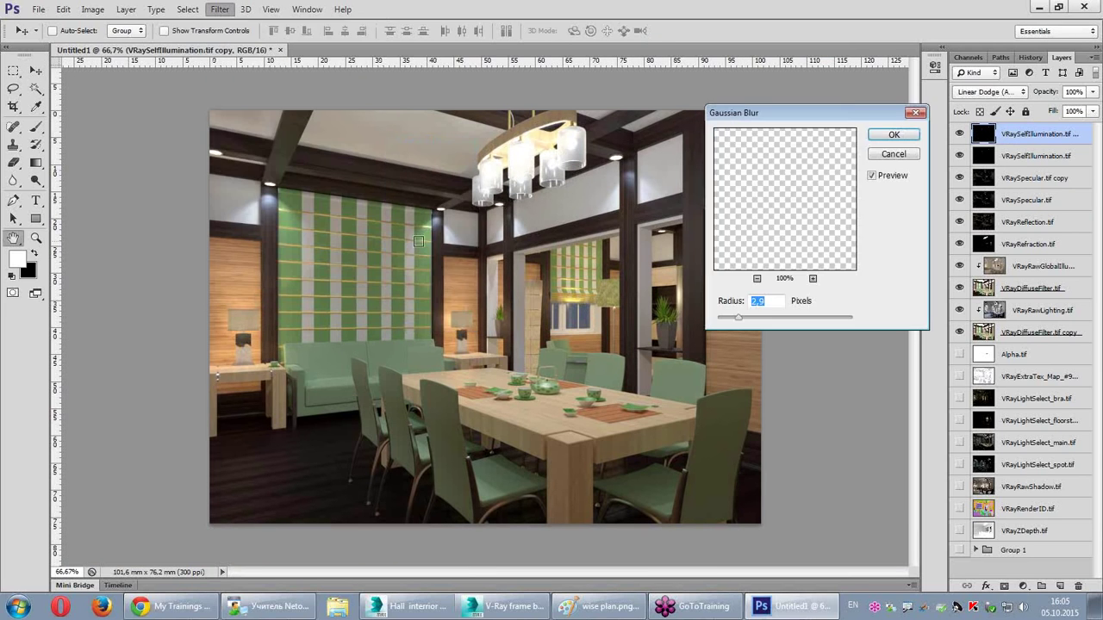
{"action": "left_click_drag", "start_coordinate": [730, 318], "coordinate": [746, 320]}
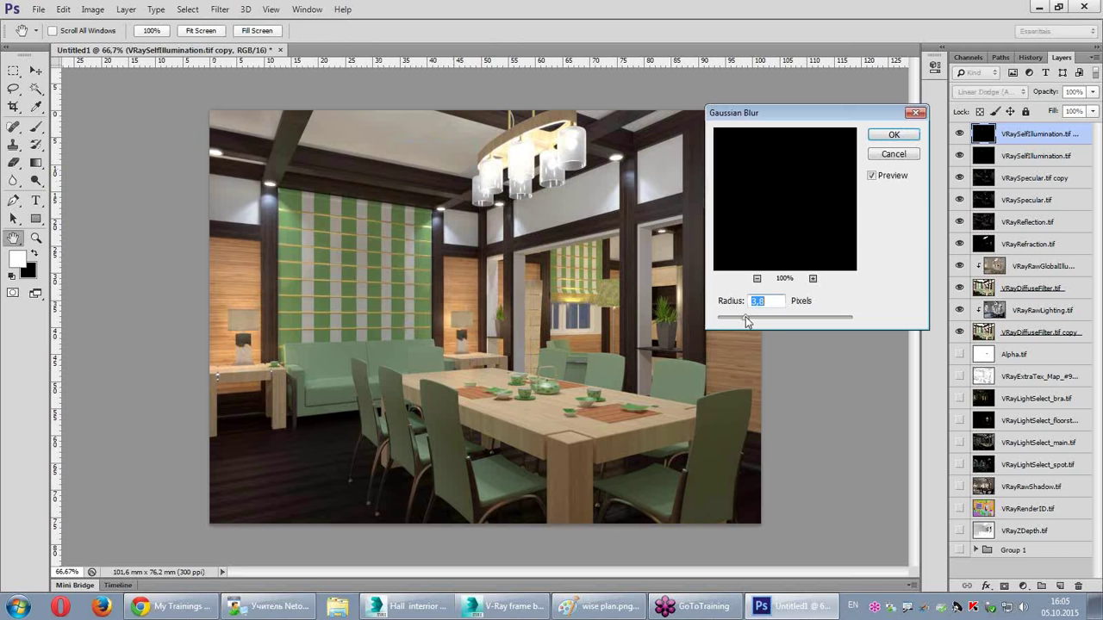
{"action": "left_click", "coordinate": [888, 138]}
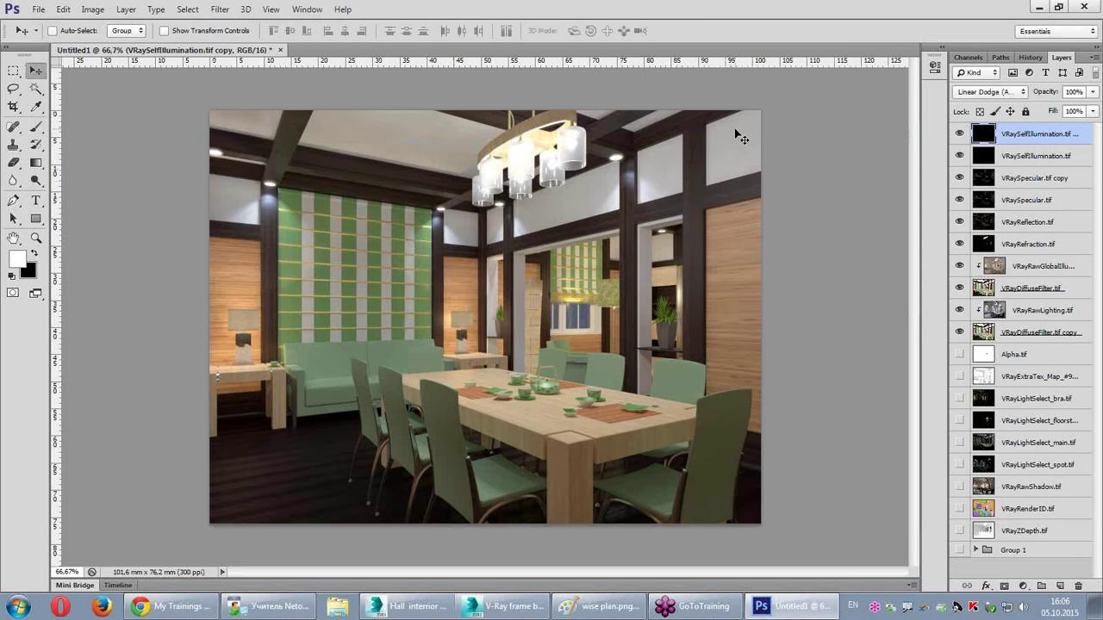
Step: Zoom in on the ceiling lights and toggle the blurred copy to compare the glow
{"action": "key", "text": "ctrl+plus"}
{"action": "key", "text": "ctrl+plus"}
{"action": "key", "text": "ctrl+plus"}
{"action": "left_click_drag", "start_coordinate": [852, 78], "coordinate": [558, 320]}
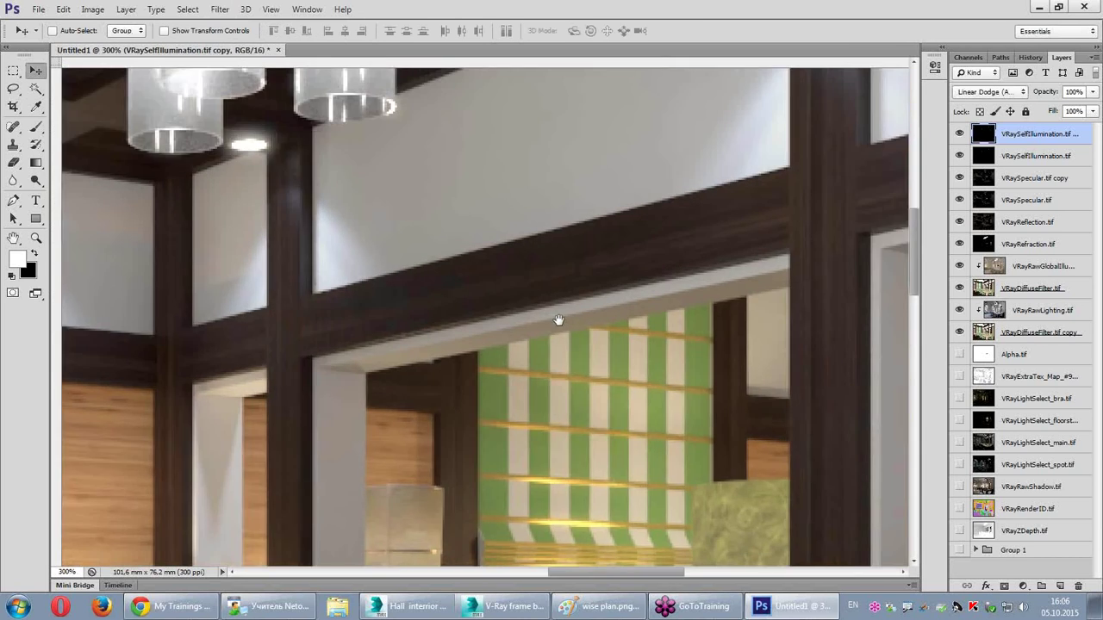
{"action": "scroll", "coordinate": [558, 320], "scroll_direction": "up", "scroll_amount": 3}
{"action": "scroll", "coordinate": [560, 216], "scroll_direction": "up", "scroll_amount": 3}
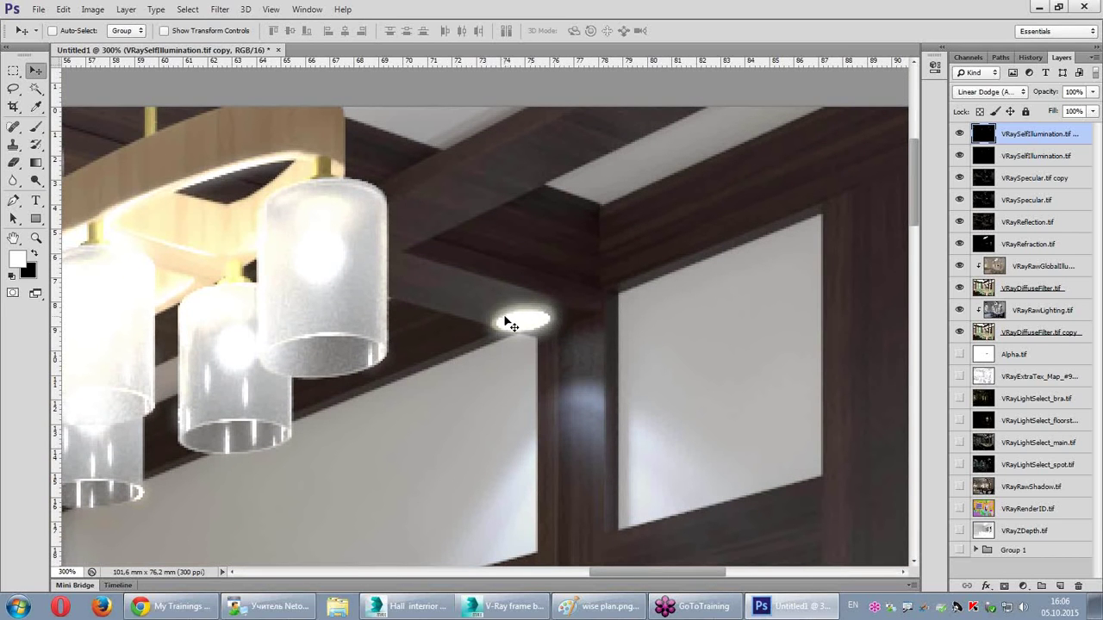
{"action": "left_click", "coordinate": [959, 133]}
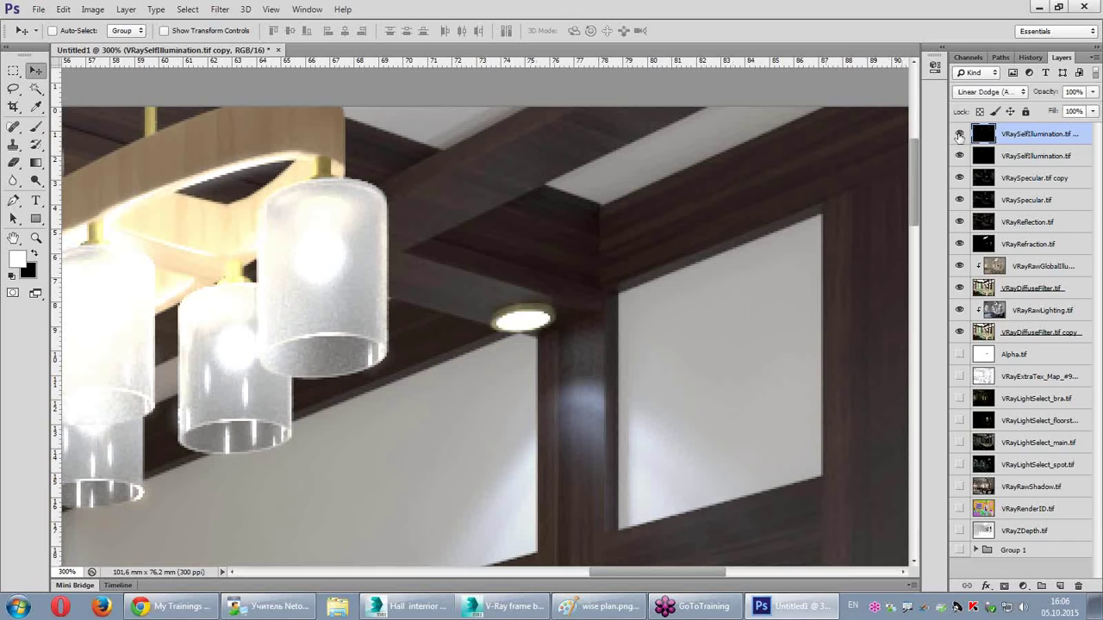
{"action": "left_click", "coordinate": [959, 134]}
{"action": "left_click", "coordinate": [959, 133]}
{"action": "left_click", "coordinate": [959, 133]}
{"action": "left_click", "coordinate": [959, 133]}
{"action": "left_click", "coordinate": [958, 134]}
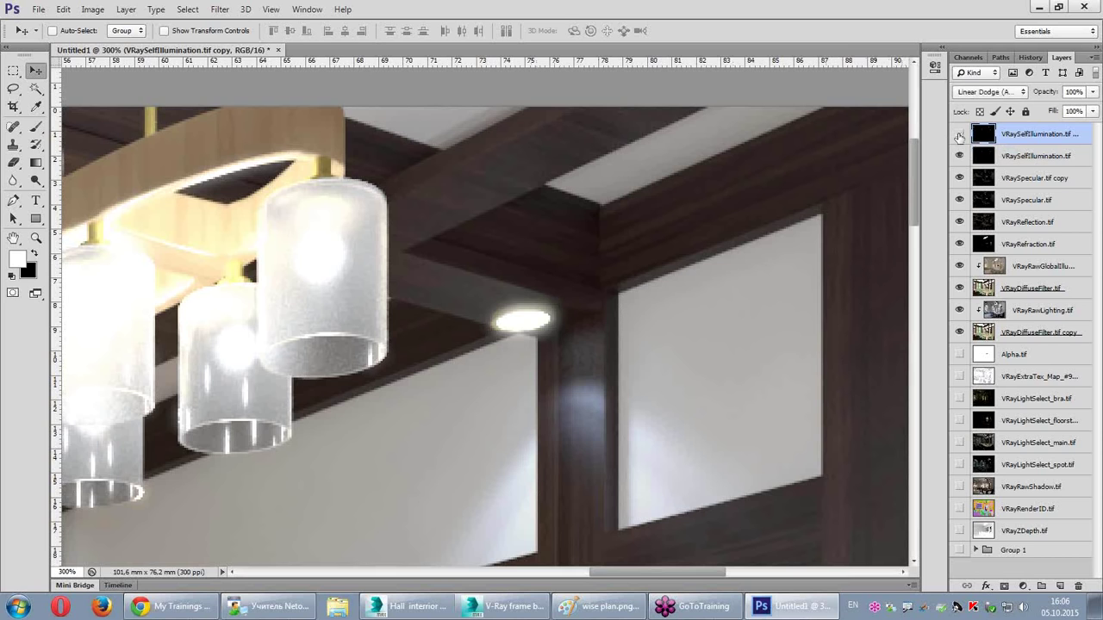
{"action": "left_click", "coordinate": [959, 134]}
{"action": "left_click", "coordinate": [958, 134]}
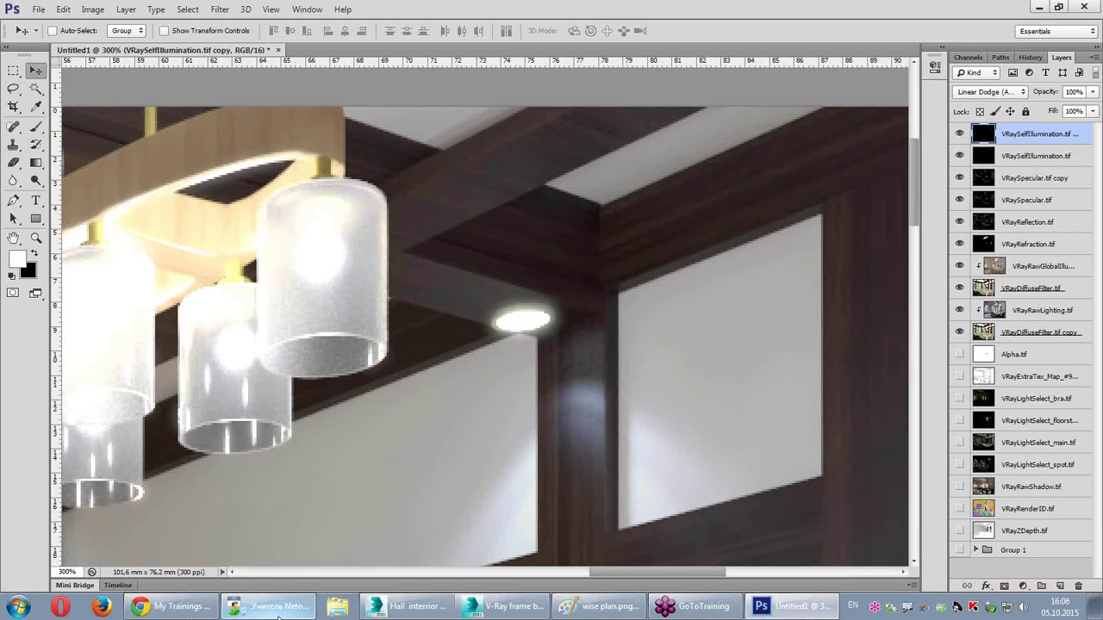
Step: Open final3.jpg and zoom in on the gate's griffin statues and left lantern
{"action": "left_click", "coordinate": [337, 607]}
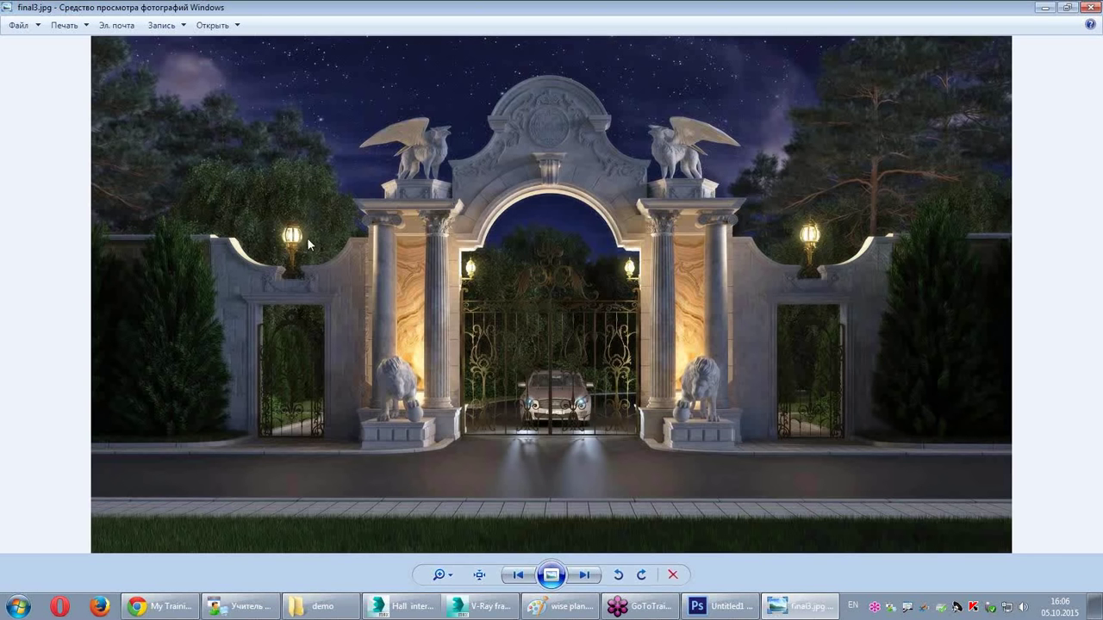
{"action": "scroll", "coordinate": [385, 261], "scroll_direction": "up", "scroll_amount": 2}
{"action": "scroll", "coordinate": [392, 278], "scroll_direction": "up", "scroll_amount": 3}
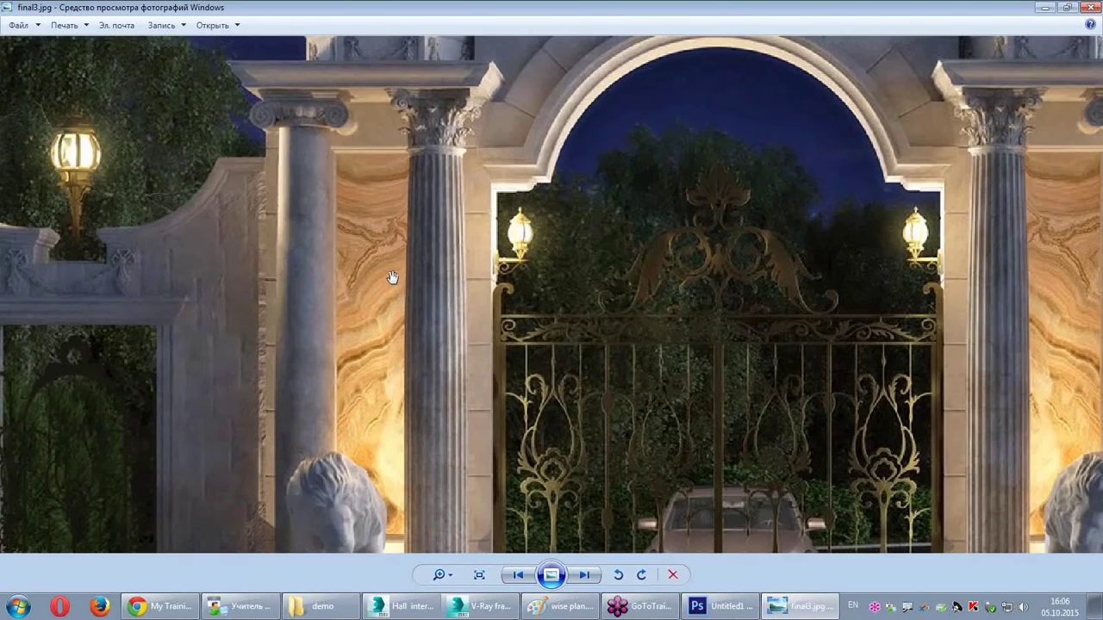
{"action": "mouse_move", "coordinate": [392, 277]}
{"action": "left_mouse_down"}
{"action": "mouse_move", "coordinate": [389, 368]}
{"action": "mouse_move", "coordinate": [443, 371]}
{"action": "left_mouse_up"}
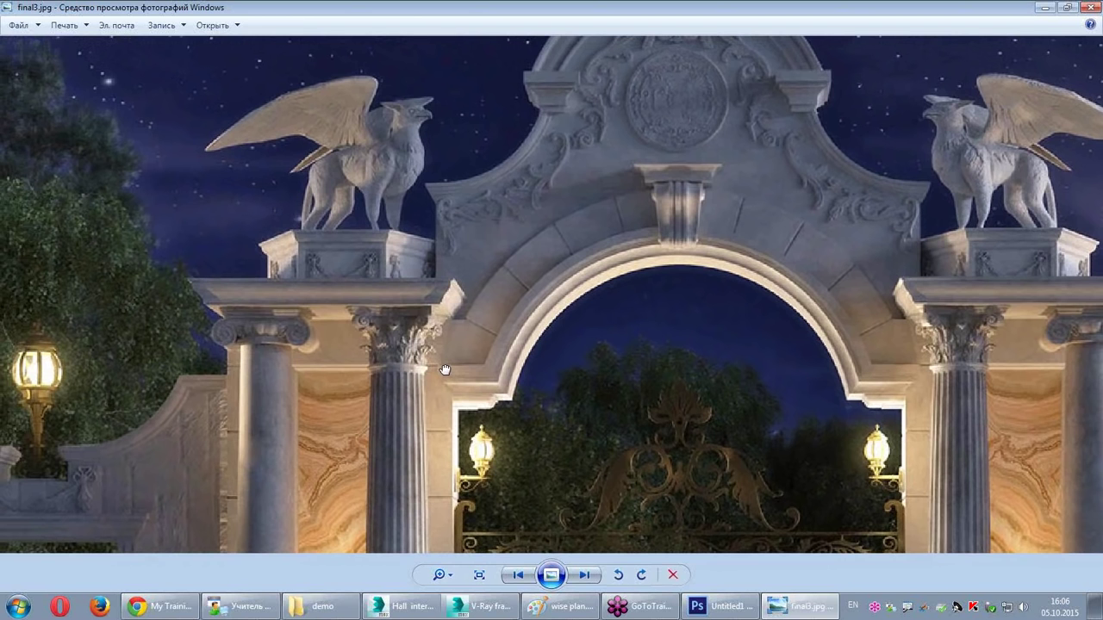
{"action": "left_click_drag", "start_coordinate": [443, 370], "coordinate": [685, 295]}
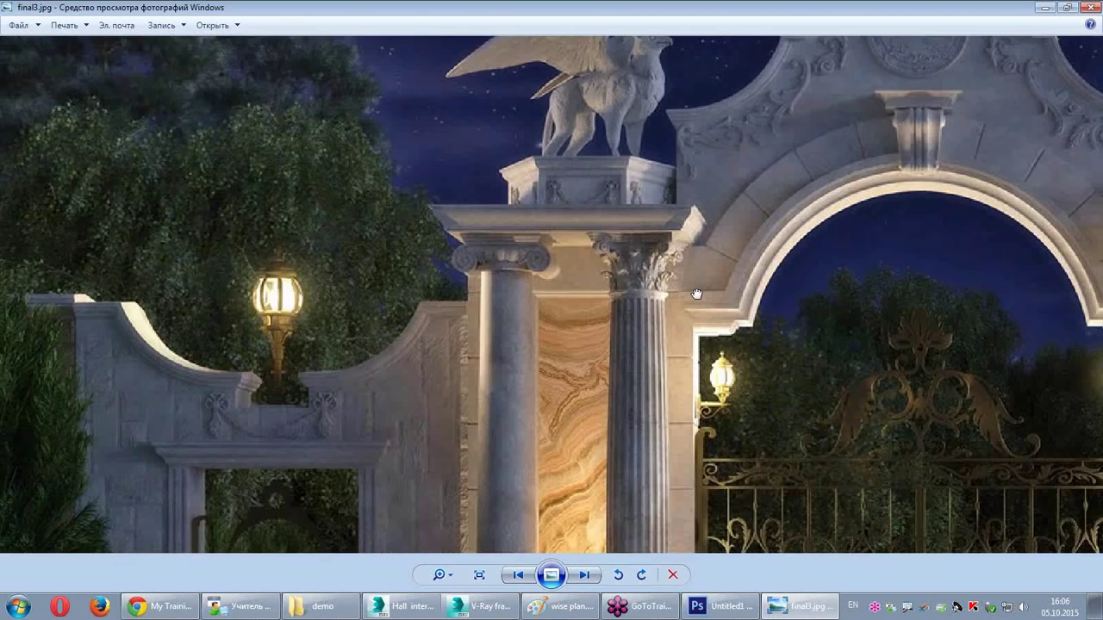
{"action": "scroll", "coordinate": [343, 262], "scroll_direction": "up", "scroll_amount": 5}
{"action": "scroll", "coordinate": [343, 262], "scroll_direction": "up", "scroll_amount": 1}
Step: Sketch marks over the left lantern's glowing panels to point out the glow
{"action": "left_click_drag", "start_coordinate": [441, 192], "coordinate": [314, 329]}
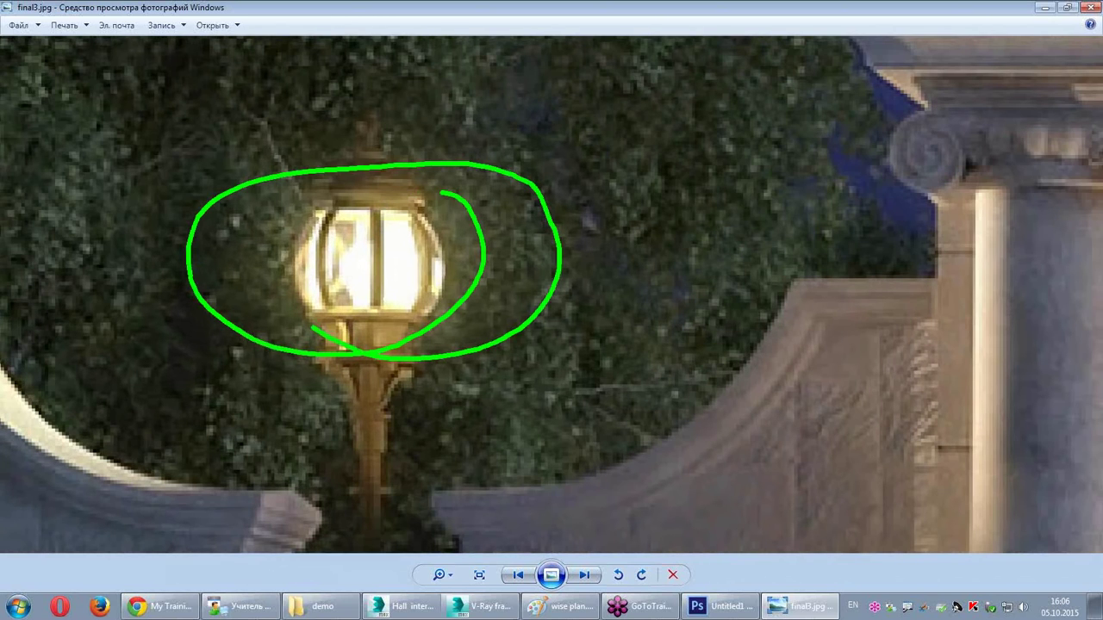
{"action": "key", "text": "Escape"}
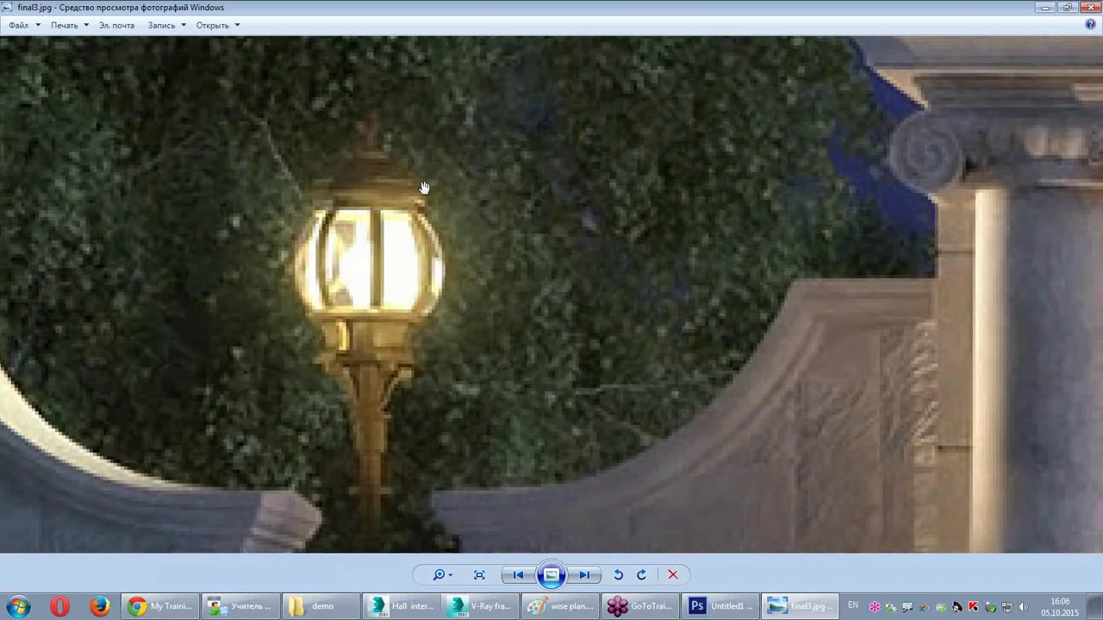
{"action": "left_click_drag", "start_coordinate": [357, 294], "coordinate": [376, 213]}
{"action": "mouse_move", "coordinate": [424, 251]}
{"action": "left_mouse_down"}
{"action": "mouse_move", "coordinate": [426, 264]}
{"action": "mouse_move", "coordinate": [398, 224]}
{"action": "left_mouse_up"}
{"action": "left_click", "coordinate": [403, 244]}
{"action": "left_click_drag", "start_coordinate": [294, 181], "coordinate": [303, 304]}
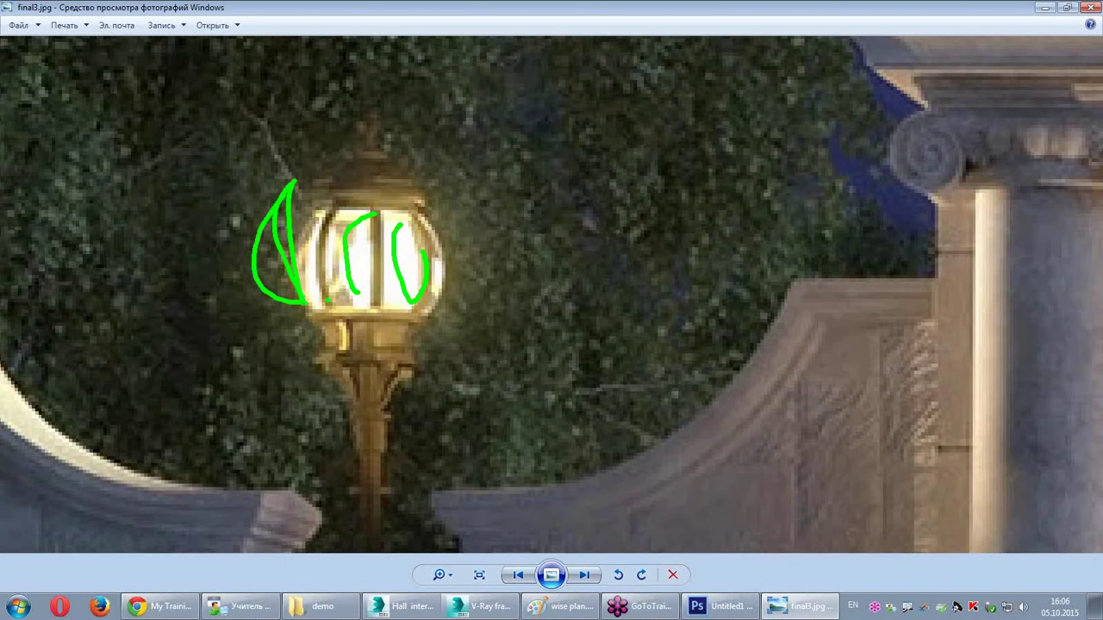
{"action": "left_click_drag", "start_coordinate": [424, 189], "coordinate": [450, 318]}
{"action": "left_click_drag", "start_coordinate": [479, 190], "coordinate": [562, 302]}
{"action": "left_click", "coordinate": [539, 299]}
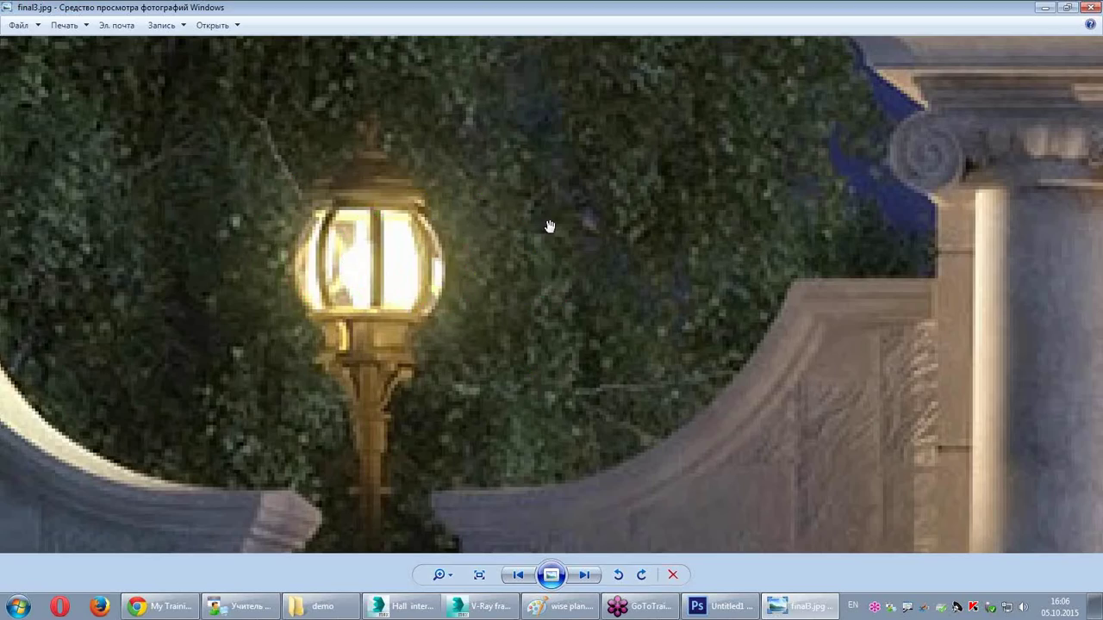
Step: Zoom around and pan to the lantern beside the side gate
{"action": "scroll", "coordinate": [436, 127], "scroll_direction": "down", "scroll_amount": 3}
{"action": "scroll", "coordinate": [437, 127], "scroll_direction": "up", "scroll_amount": 3}
{"action": "scroll", "coordinate": [437, 127], "scroll_direction": "up", "scroll_amount": 2}
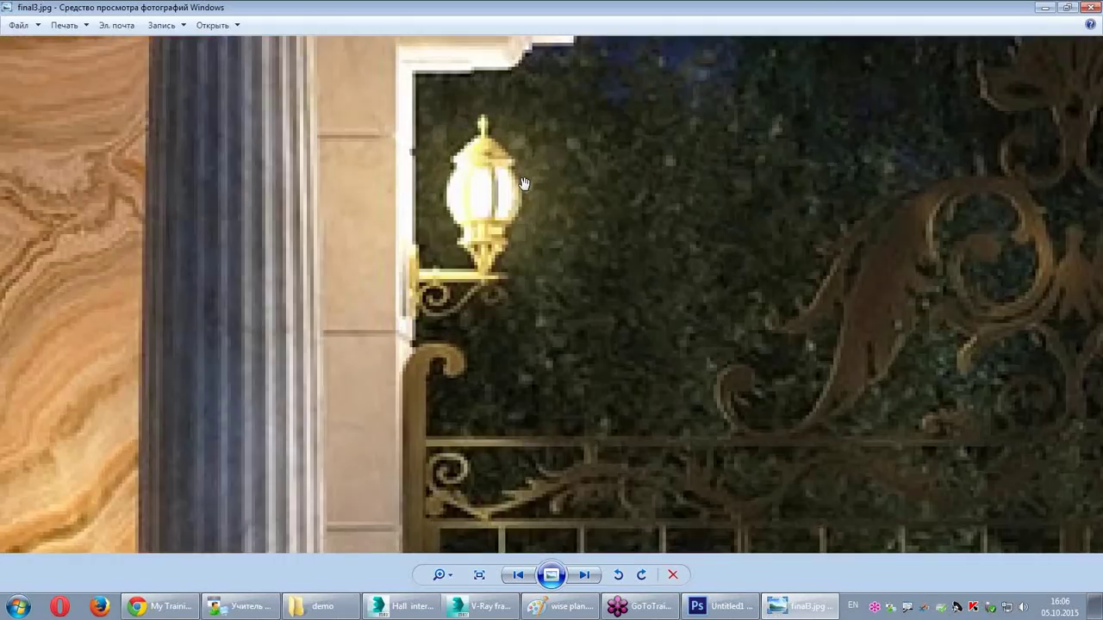
{"action": "scroll", "coordinate": [437, 128], "scroll_direction": "down", "scroll_amount": 3}
{"action": "mouse_move", "coordinate": [463, 378]}
{"action": "left_mouse_down"}
{"action": "mouse_move", "coordinate": [134, 427]}
{"action": "mouse_move", "coordinate": [215, 310]}
{"action": "left_mouse_up"}
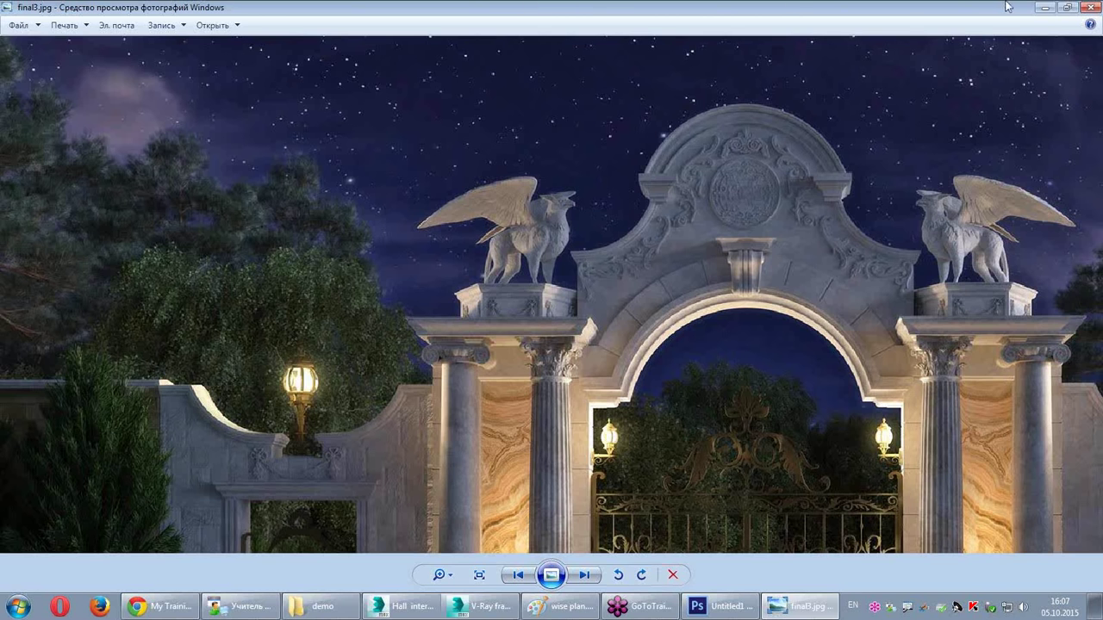
Step: Close the gate reference, zoom out in Photoshop, and briefly solo the VRayReflection.tif pass
{"action": "left_click", "coordinate": [1090, 7]}
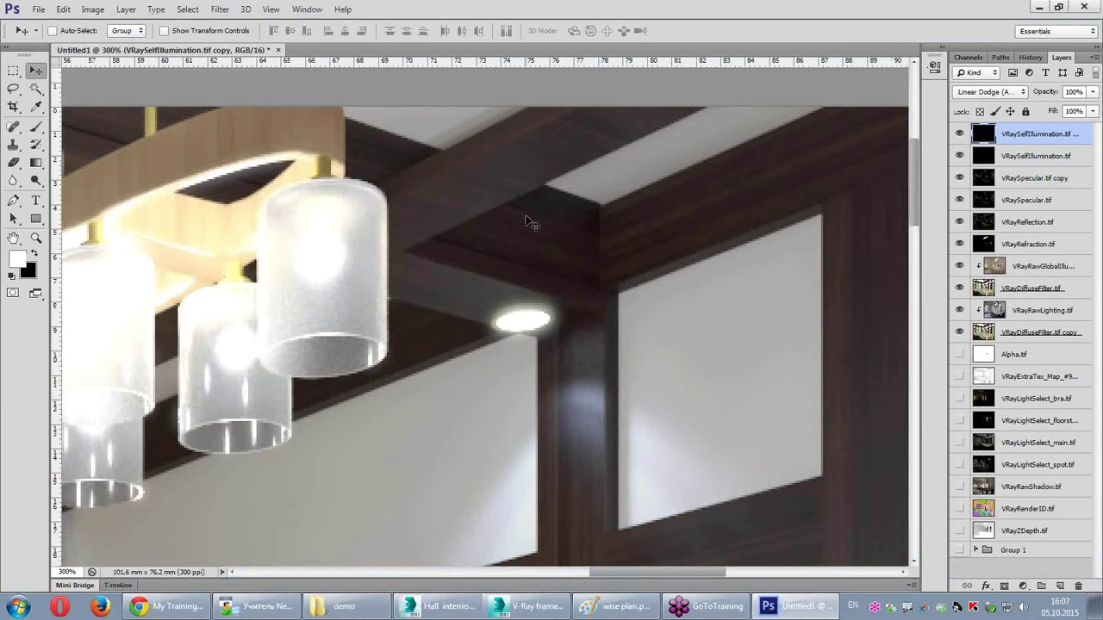
{"action": "scroll", "coordinate": [531, 222], "scroll_direction": "down", "scroll_amount": 2, "text": "alt"}
{"action": "scroll", "coordinate": [531, 223], "scroll_direction": "down", "scroll_amount": 1, "text": "alt"}
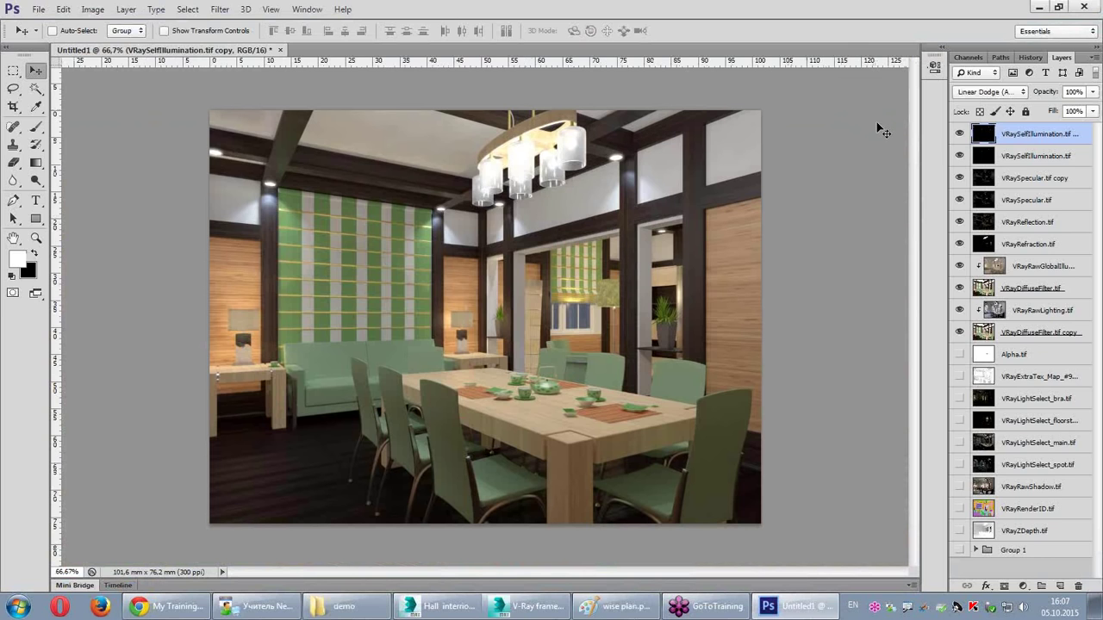
{"action": "left_click", "coordinate": [1047, 224]}
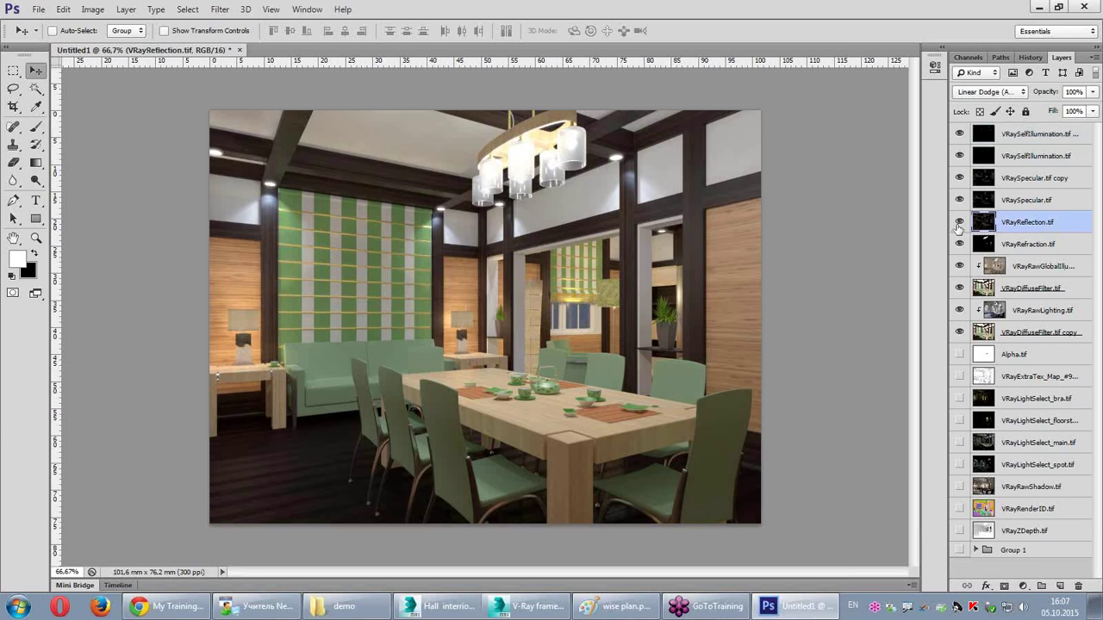
{"action": "left_click", "coordinate": [959, 223], "text": "alt"}
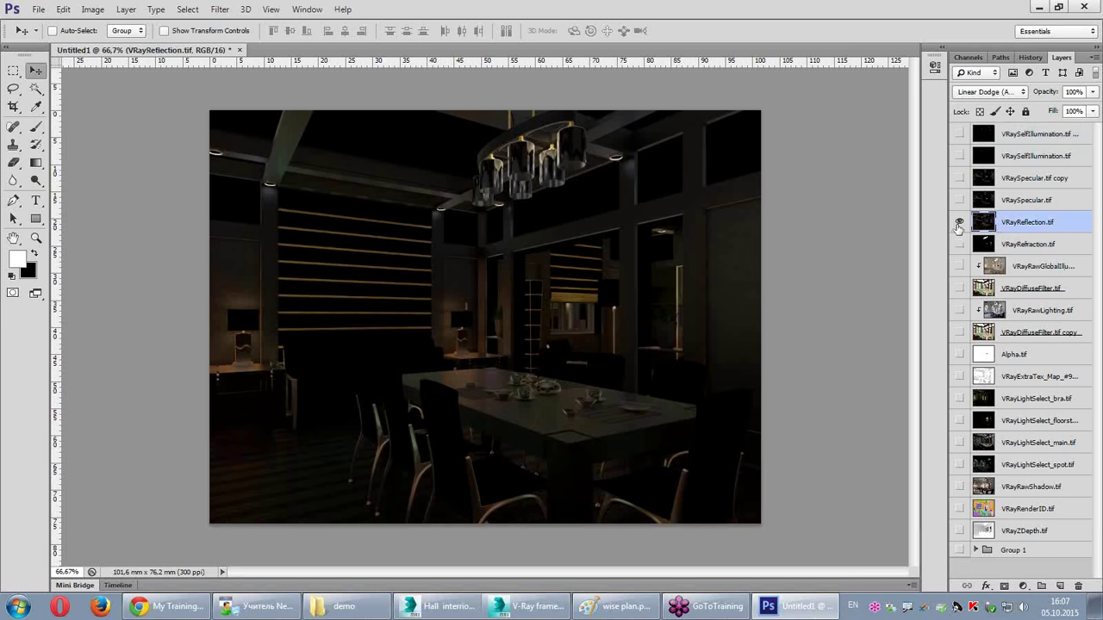
{"action": "left_click", "coordinate": [959, 223], "text": "alt"}
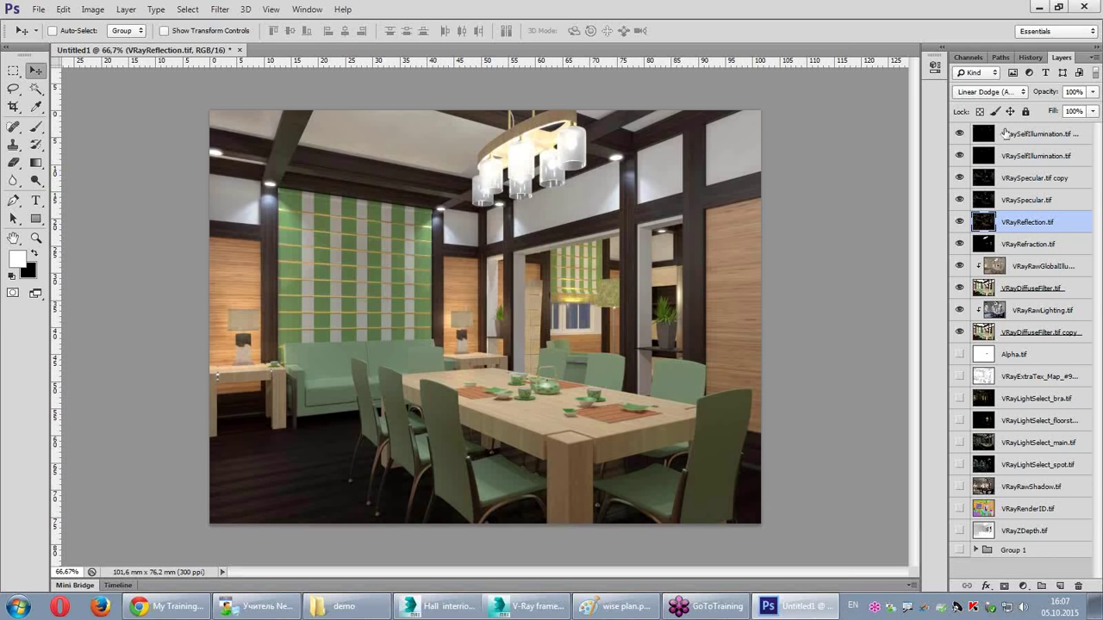
Step: Toggle the reflection pass on and off to compare, leaving it visible
{"action": "left_click", "coordinate": [959, 224]}
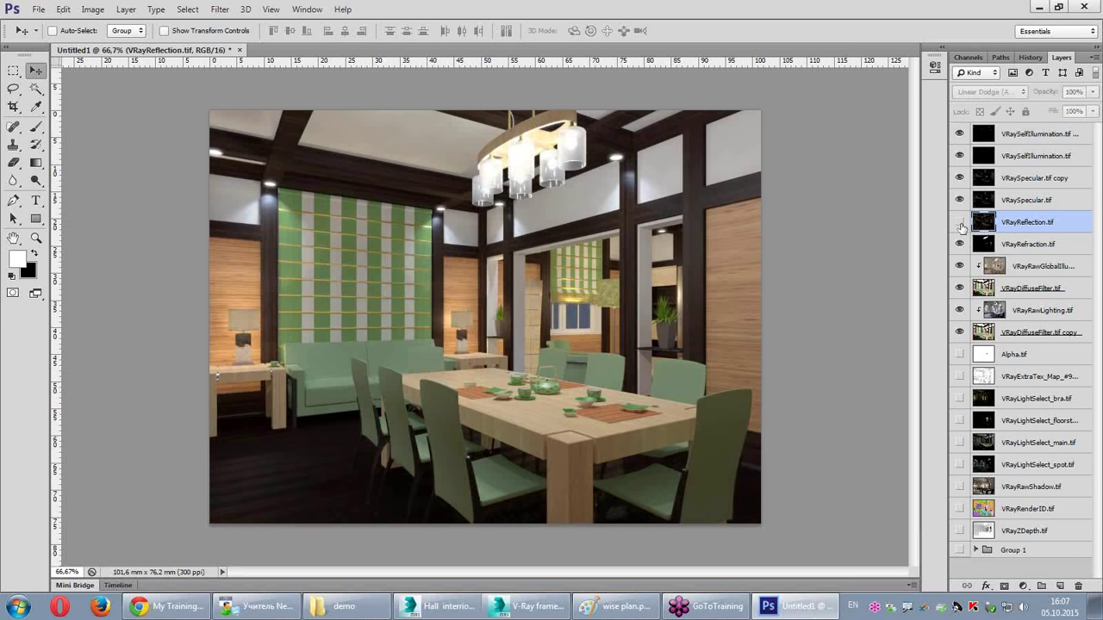
{"action": "left_click", "coordinate": [960, 223]}
{"action": "left_click", "coordinate": [959, 223]}
{"action": "left_click", "coordinate": [960, 223]}
{"action": "left_click", "coordinate": [960, 223]}
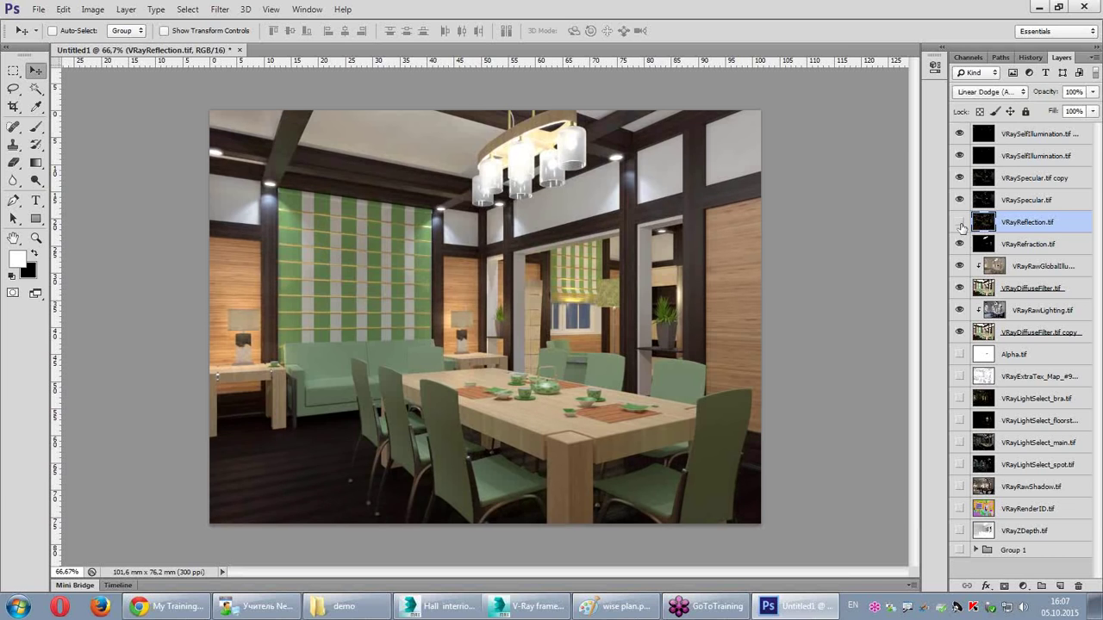
{"action": "left_click", "coordinate": [960, 224]}
{"action": "left_click", "coordinate": [959, 223]}
Step: Open Levels on the VRayReflection pass and drag the midtone slider left to brighten it
{"action": "left_click", "coordinate": [93, 10]}
{"action": "mouse_move", "coordinate": [113, 44]}
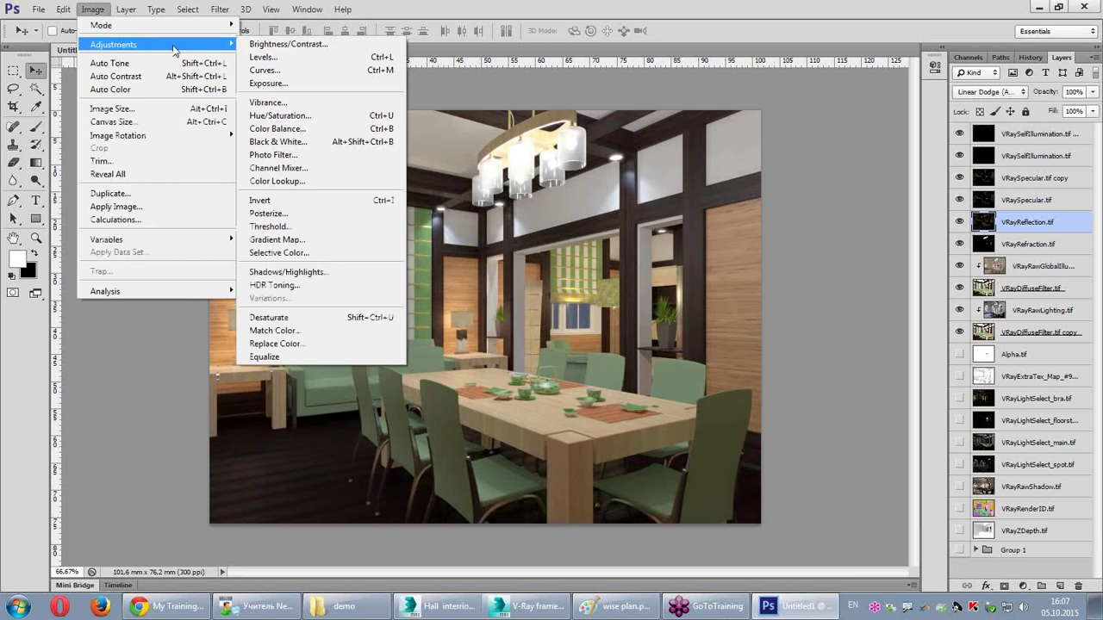
{"action": "left_click", "coordinate": [366, 57]}
{"action": "left_click_drag", "start_coordinate": [223, 103], "coordinate": [767, 94]}
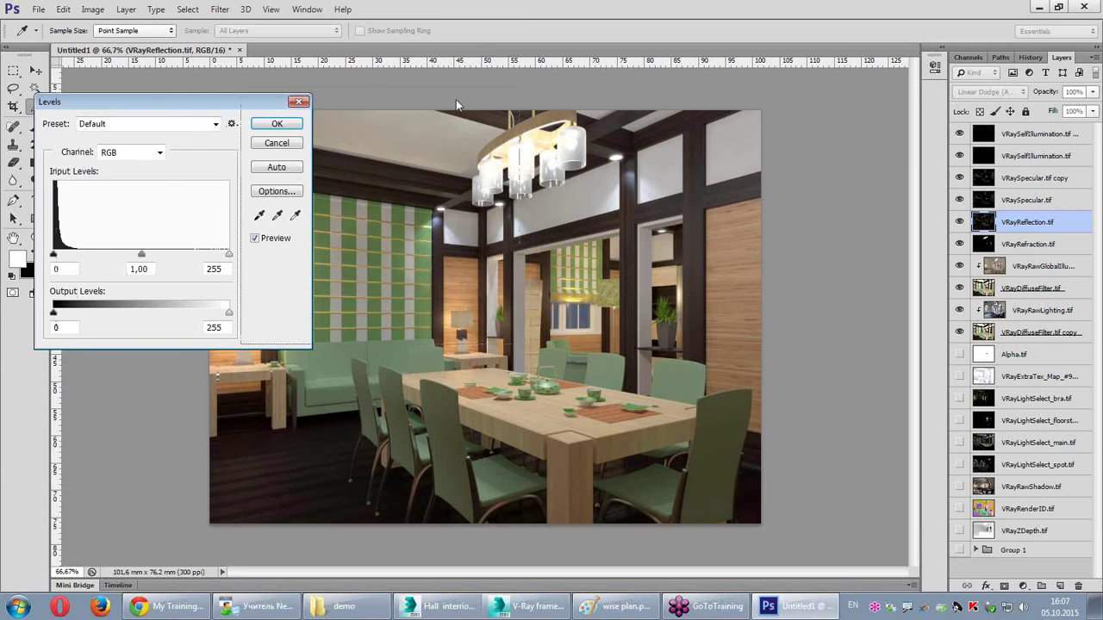
{"action": "left_click_drag", "start_coordinate": [686, 248], "coordinate": [635, 250]}
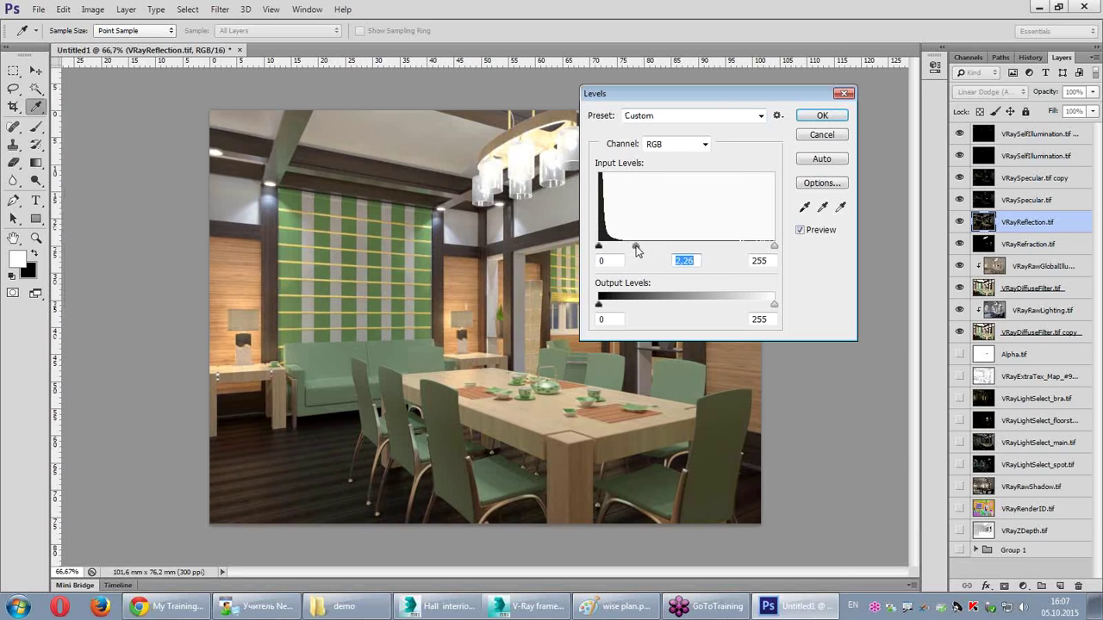
Step: Compare with Preview toggled, ease the midtone gamma to 1.68, and apply the Levels change
{"action": "left_click", "coordinate": [800, 230]}
{"action": "left_click", "coordinate": [800, 230]}
{"action": "left_click", "coordinate": [801, 230]}
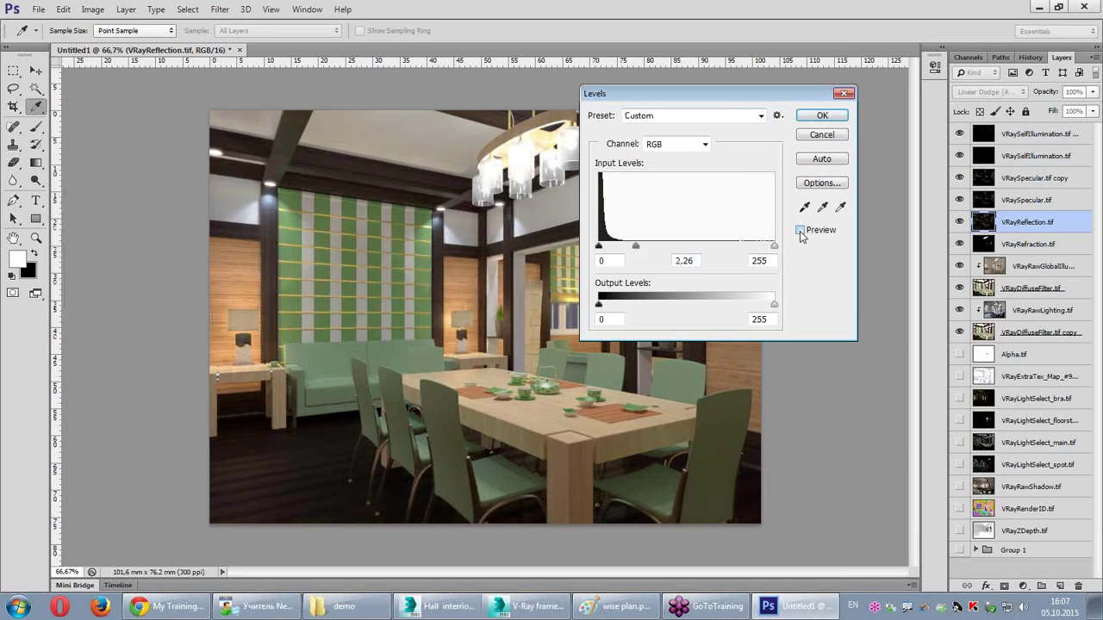
{"action": "left_click", "coordinate": [800, 230]}
{"action": "left_click", "coordinate": [800, 230]}
{"action": "left_click", "coordinate": [800, 230]}
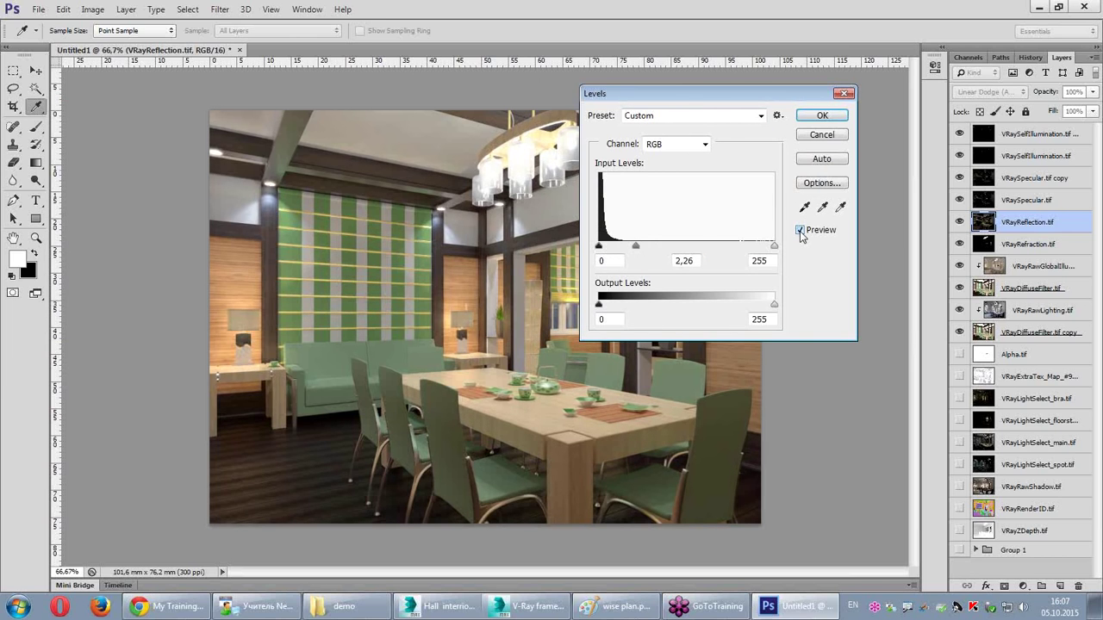
{"action": "left_click_drag", "start_coordinate": [635, 247], "coordinate": [672, 248]}
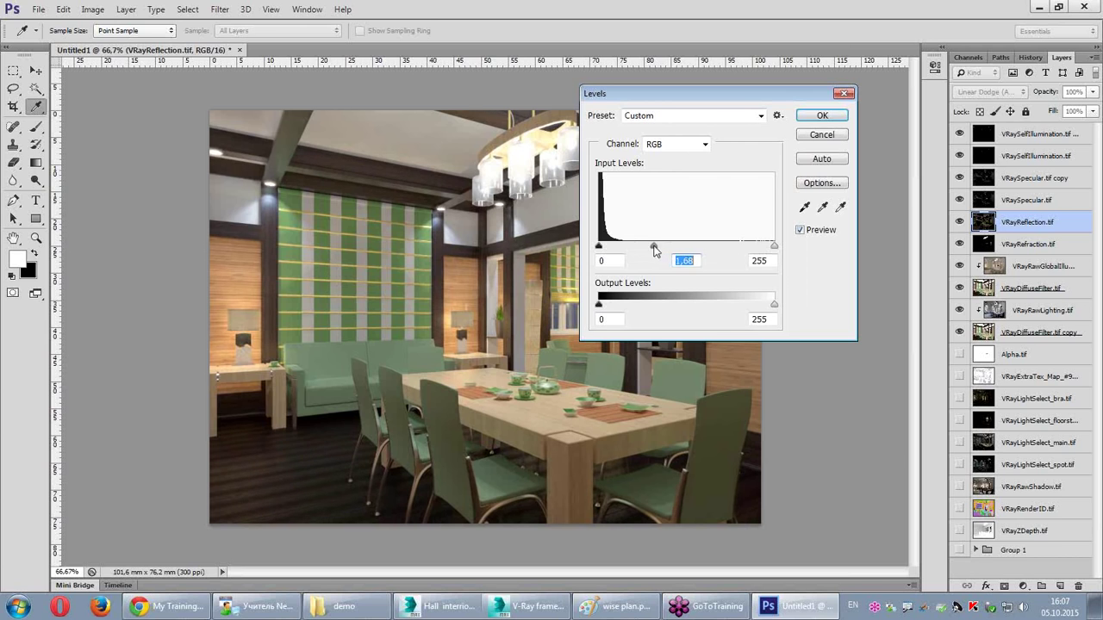
{"action": "left_click", "coordinate": [821, 116]}
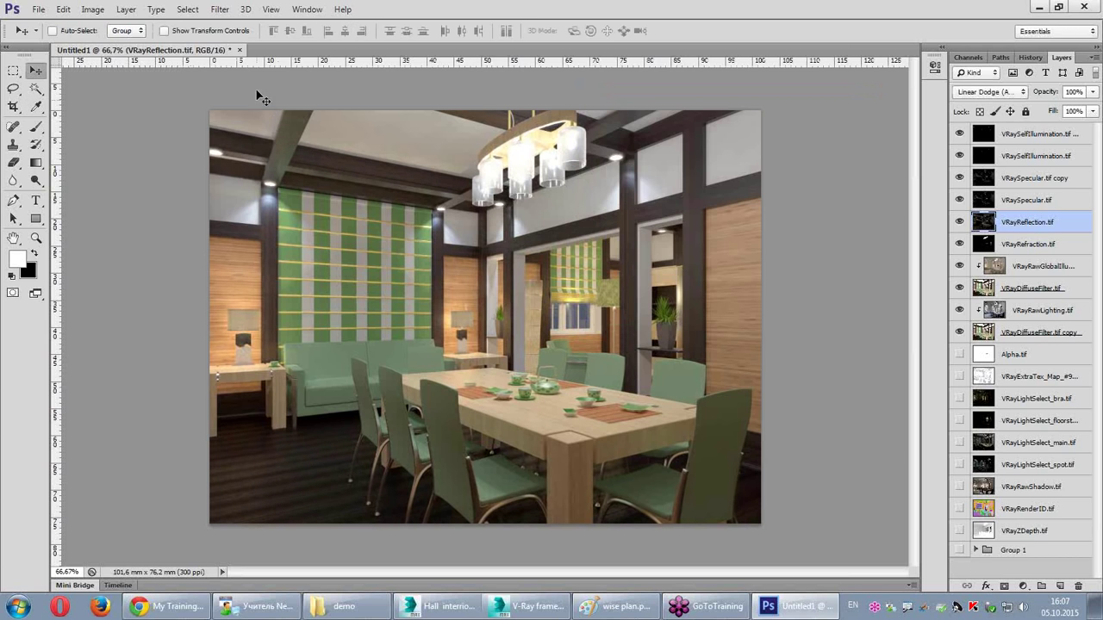
{"action": "left_click", "coordinate": [93, 9]}
{"action": "mouse_move", "coordinate": [114, 44]}
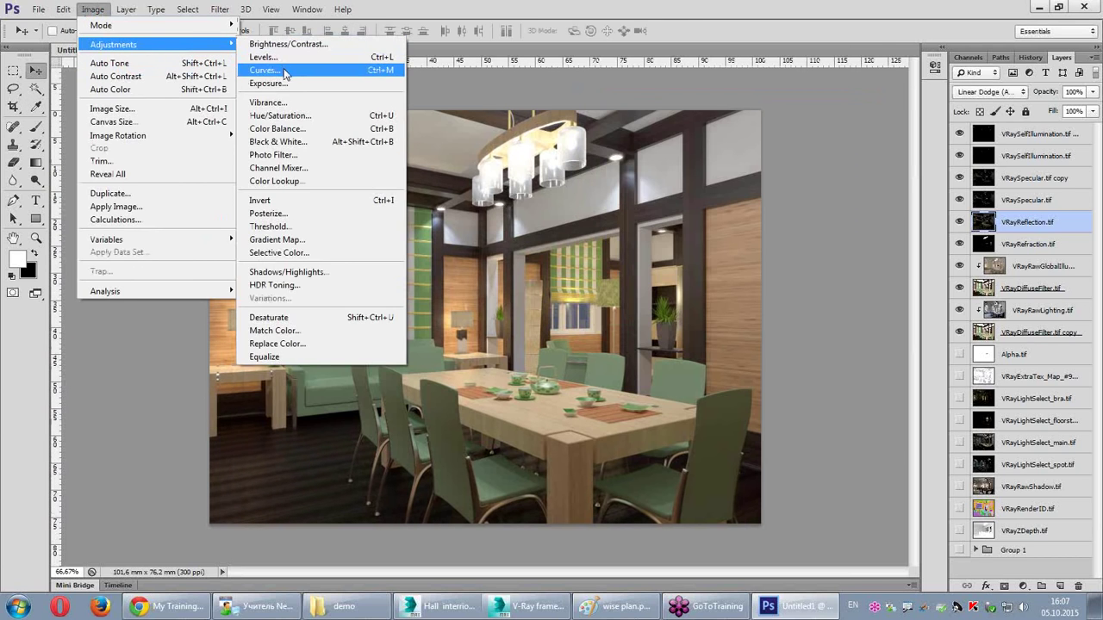
Step: Apply a Curves adjustment bending the VRayReflection curve upward to brighten the reflections
{"action": "left_click", "coordinate": [285, 73]}
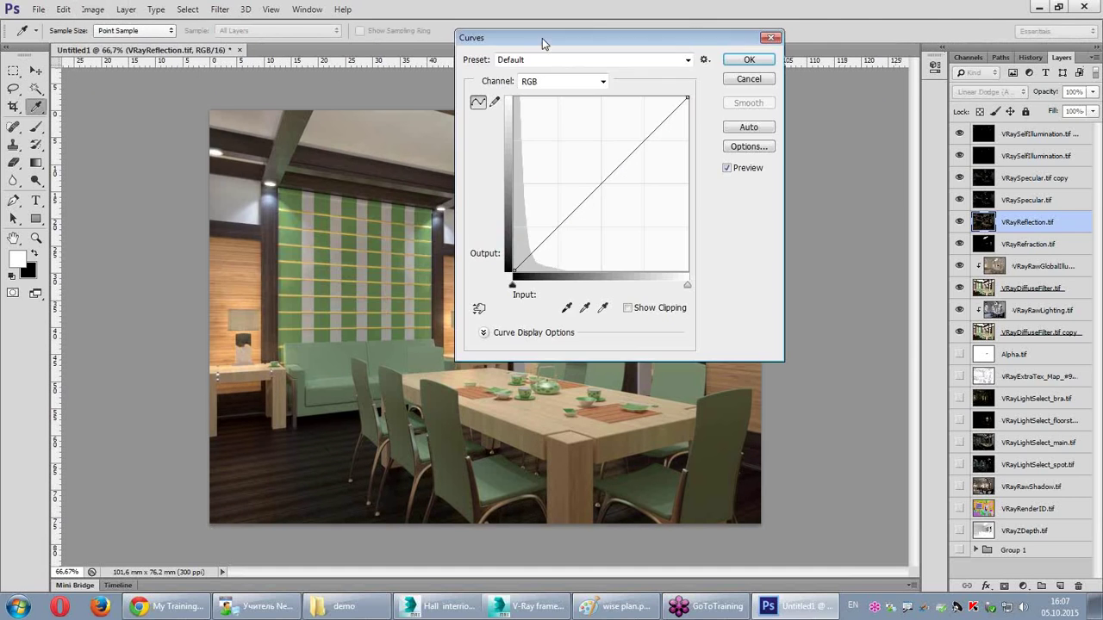
{"action": "left_click_drag", "start_coordinate": [583, 196], "coordinate": [569, 178]}
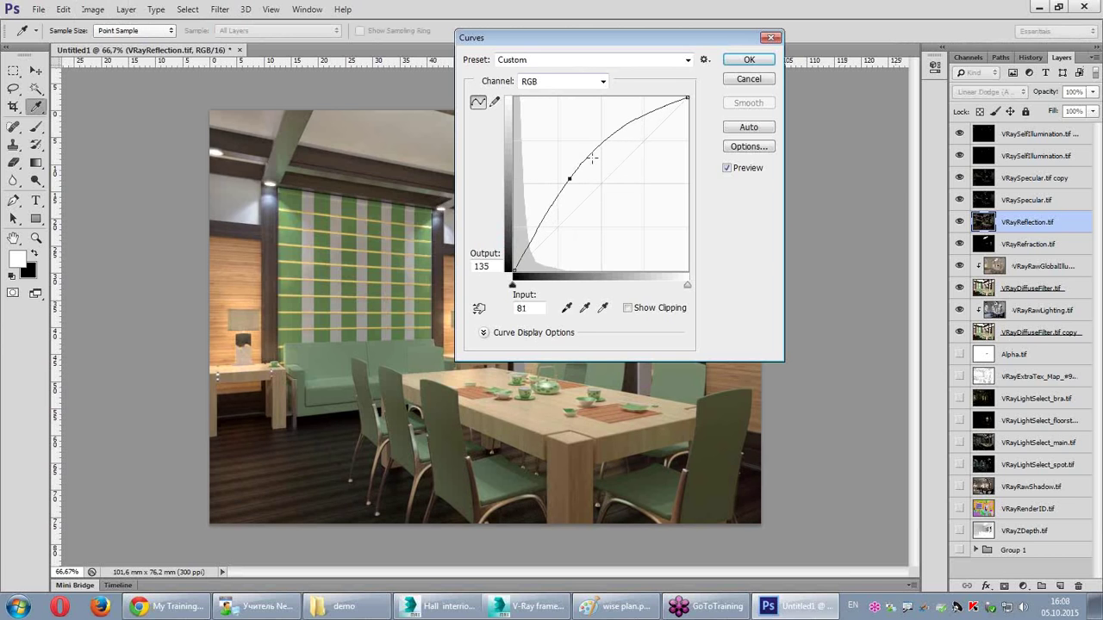
{"action": "mouse_move", "coordinate": [636, 129]}
{"action": "left_mouse_down"}
{"action": "mouse_move", "coordinate": [645, 113]}
{"action": "mouse_move", "coordinate": [651, 119]}
{"action": "left_mouse_up"}
{"action": "left_click_drag", "start_coordinate": [547, 214], "coordinate": [535, 242]}
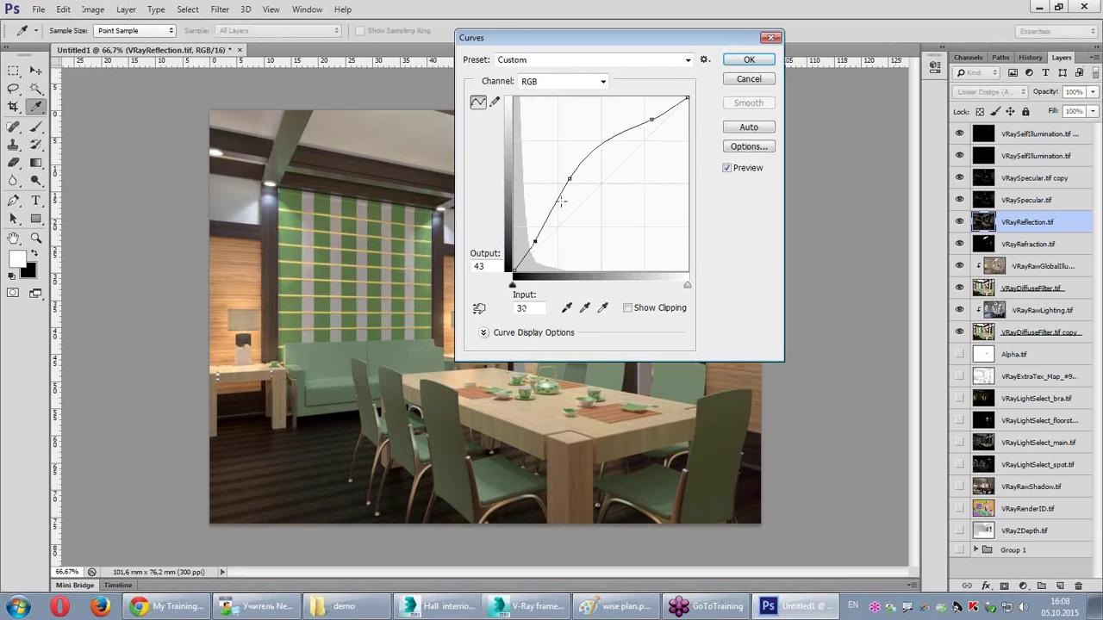
{"action": "left_click_drag", "start_coordinate": [568, 178], "coordinate": [569, 176]}
{"action": "left_click", "coordinate": [749, 59]}
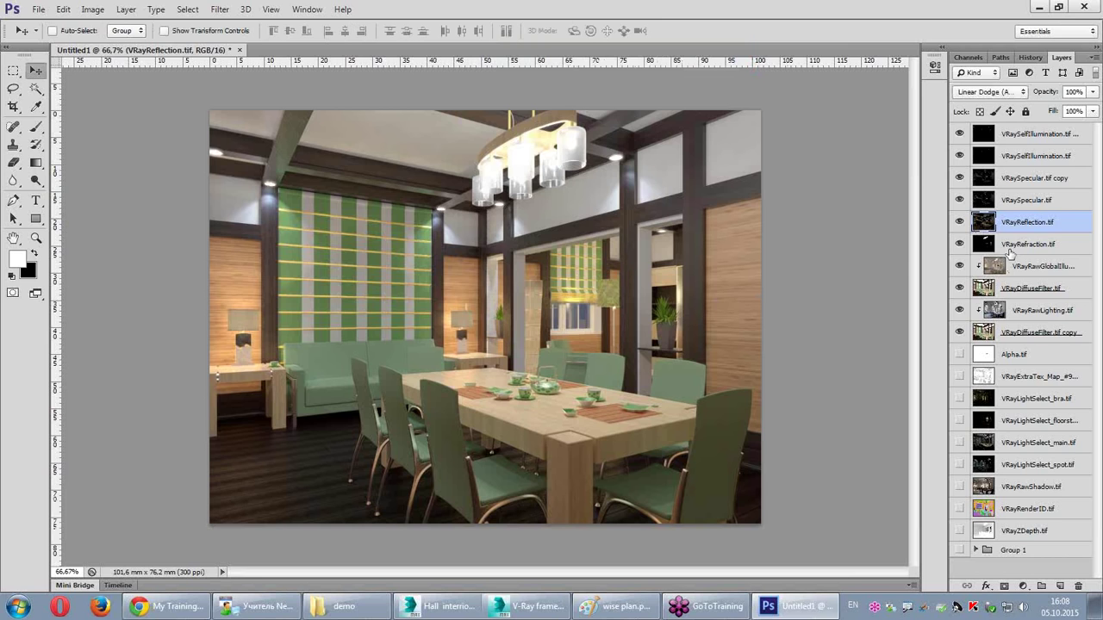
Step: Solo the VRayRefraction pass to inspect the glass lampshades, then show all passes again
{"action": "left_click", "coordinate": [1004, 250]}
{"action": "left_click", "coordinate": [960, 245], "text": "alt"}
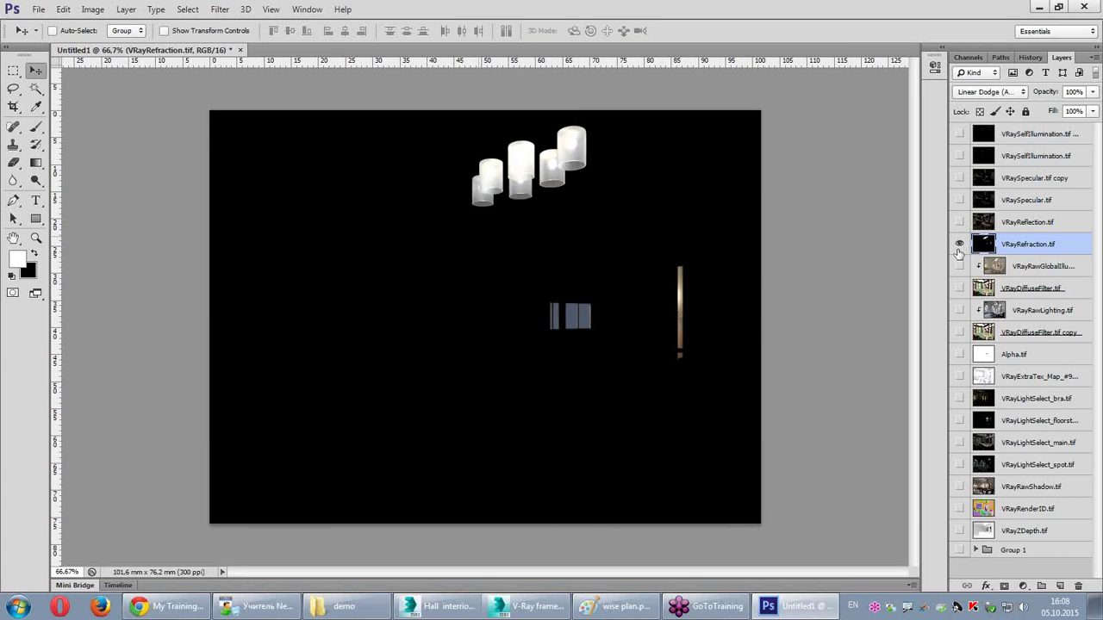
{"action": "left_click", "coordinate": [960, 244], "text": "alt"}
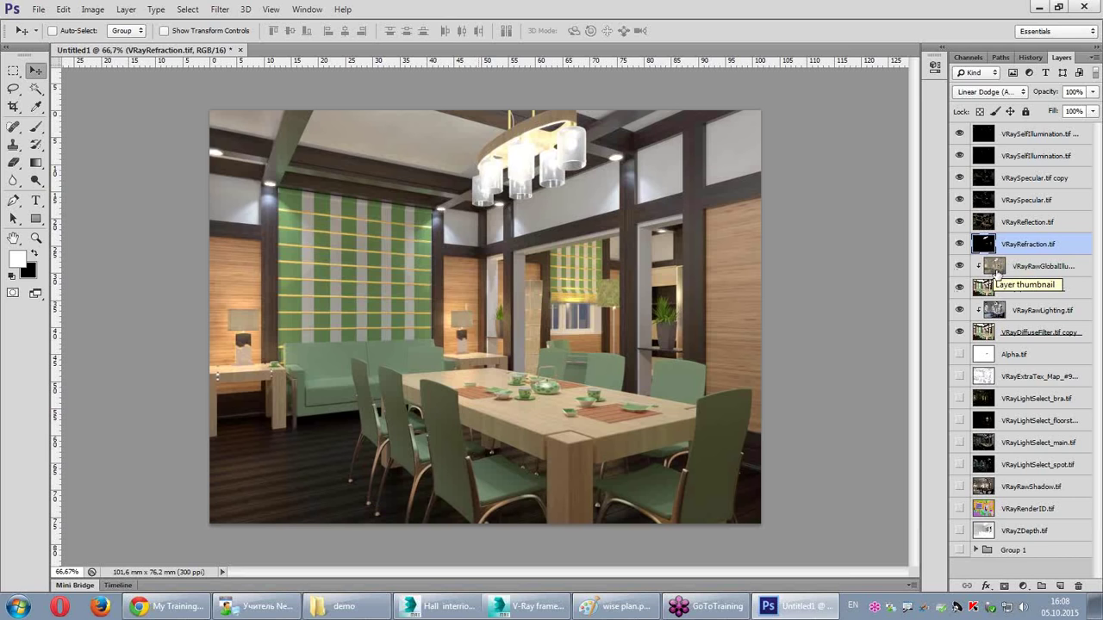
{"action": "mouse_move", "coordinate": [254, 349]}
{"action": "left_mouse_down"}
{"action": "mouse_move", "coordinate": [214, 347]}
{"action": "mouse_move", "coordinate": [249, 351]}
{"action": "left_mouse_up"}
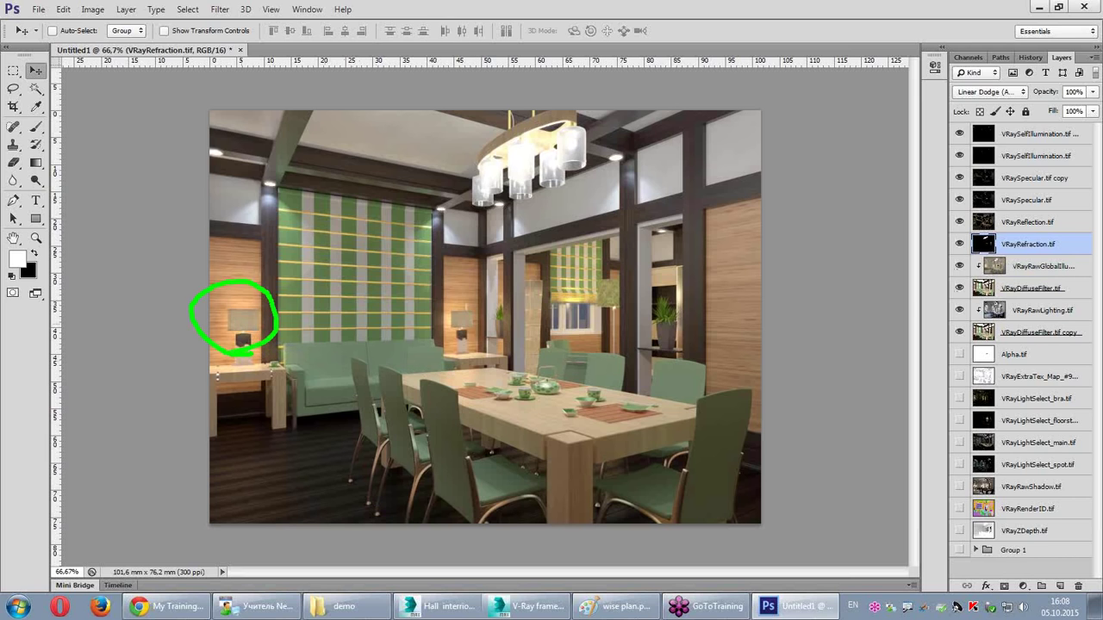
{"action": "mouse_move", "coordinate": [474, 342]}
{"action": "left_mouse_down"}
{"action": "mouse_move", "coordinate": [465, 277]}
{"action": "mouse_move", "coordinate": [461, 332]}
{"action": "left_mouse_up"}
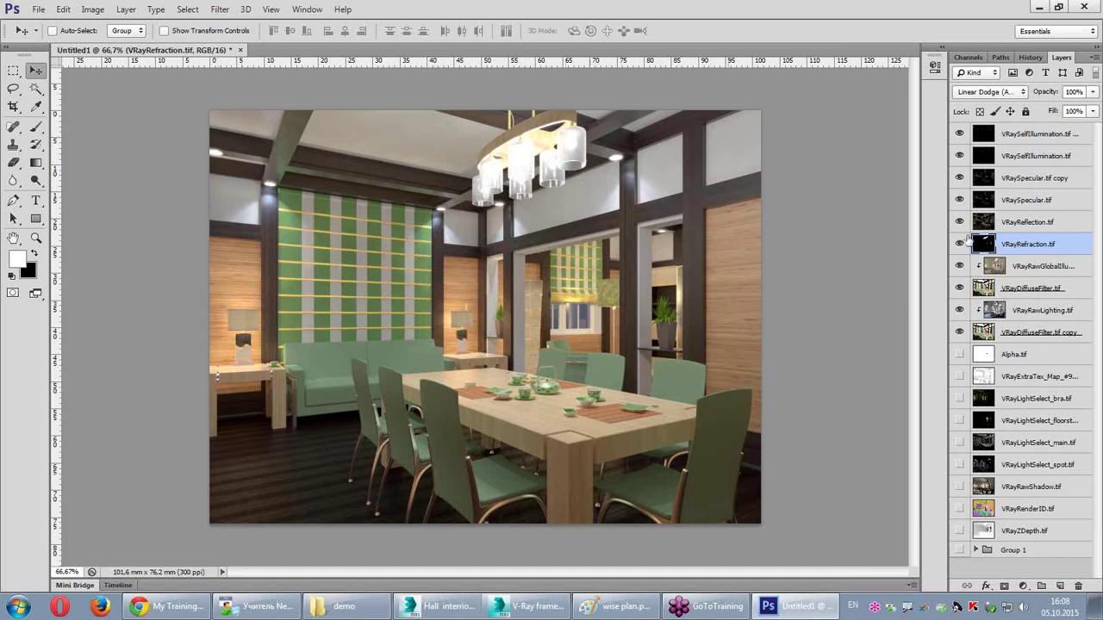
Step: Set VRayRawGlobalIllumination to full opacity and apply a curve lowering shadows and raising upper midtones
{"action": "left_click", "coordinate": [1067, 268]}
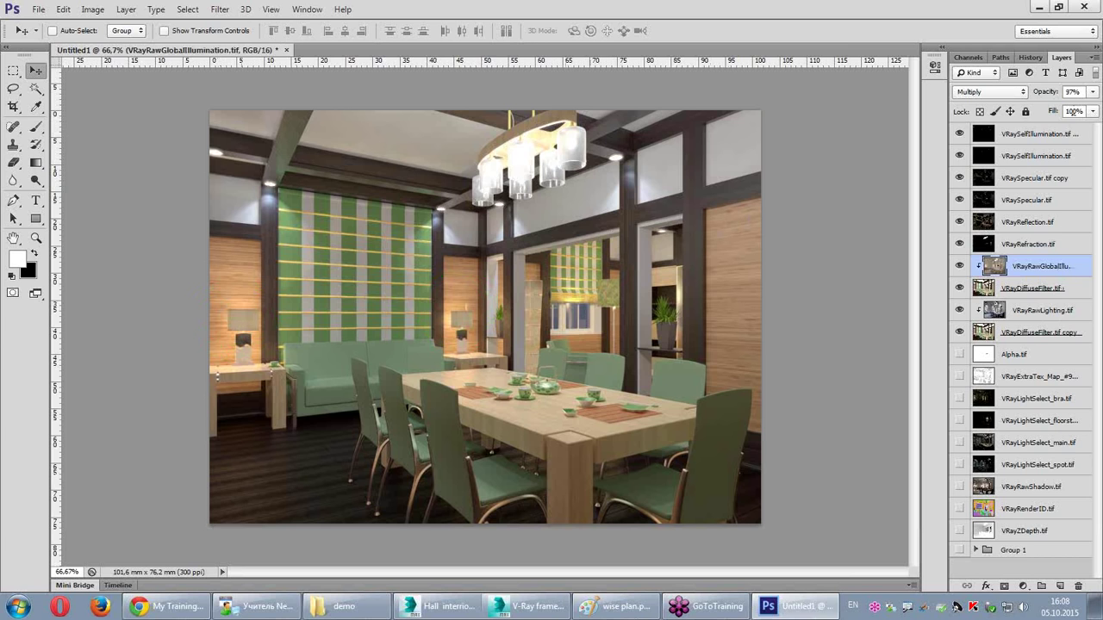
{"action": "left_click", "coordinate": [1091, 92]}
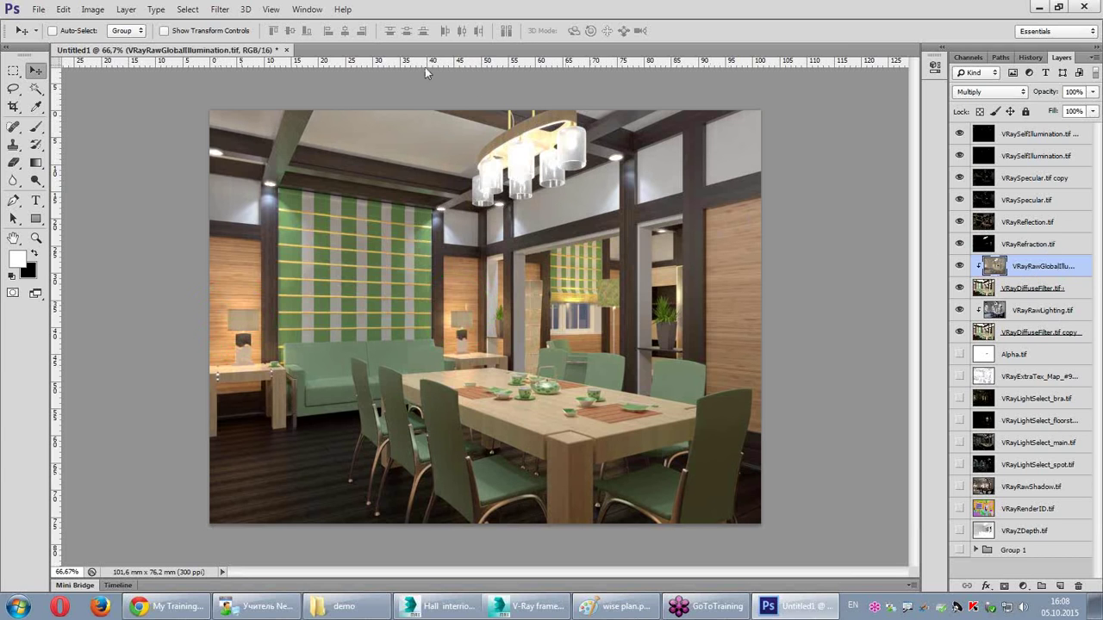
{"action": "left_click", "coordinate": [92, 9]}
{"action": "mouse_move", "coordinate": [113, 44]}
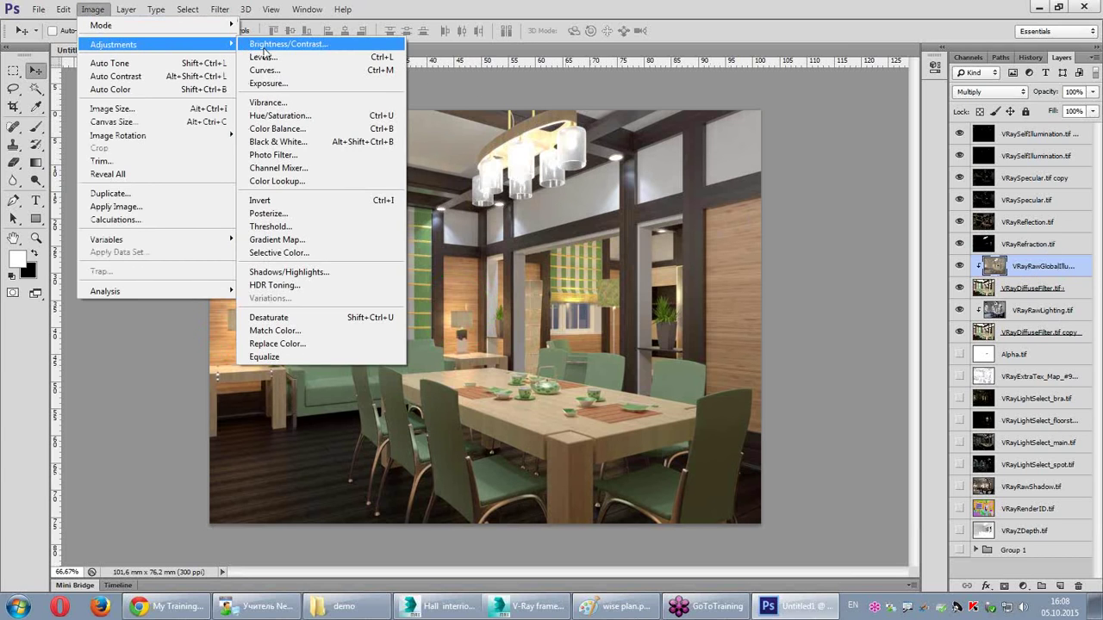
{"action": "left_click", "coordinate": [357, 69]}
{"action": "left_click_drag", "start_coordinate": [557, 38], "coordinate": [691, 39]}
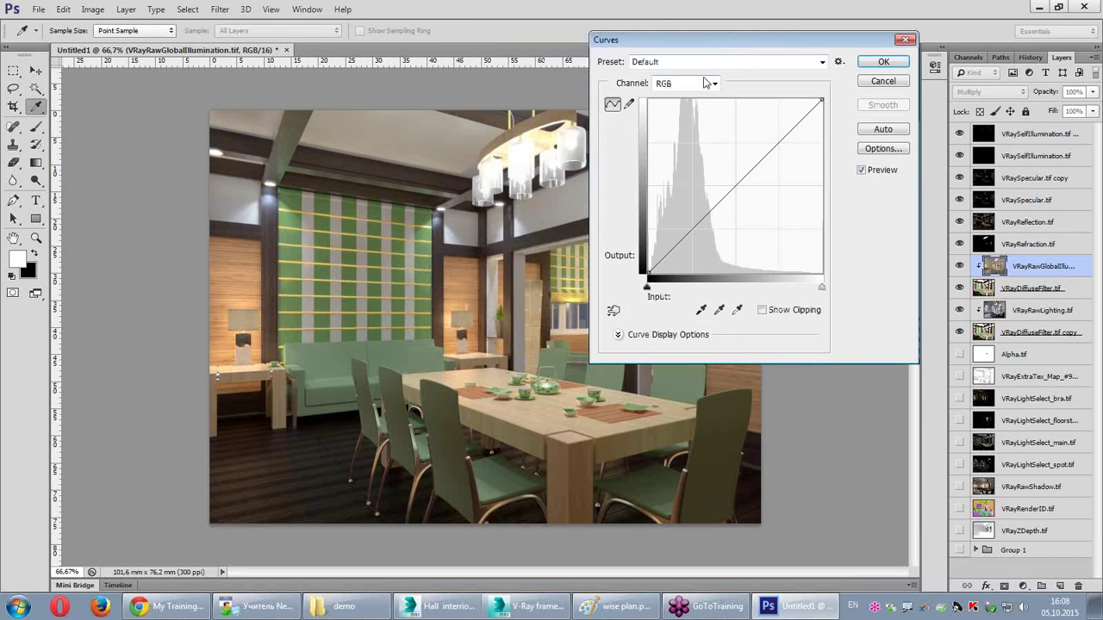
{"action": "left_click_drag", "start_coordinate": [691, 231], "coordinate": [687, 258]}
{"action": "left_click_drag", "start_coordinate": [728, 226], "coordinate": [740, 199]}
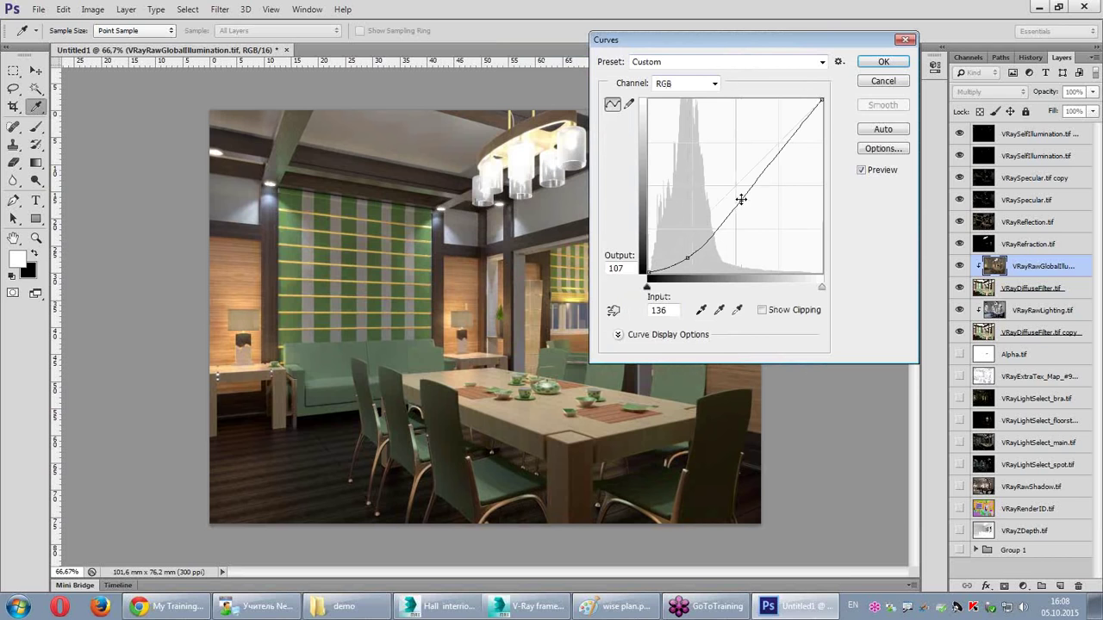
{"action": "left_click_drag", "start_coordinate": [684, 259], "coordinate": [688, 255]}
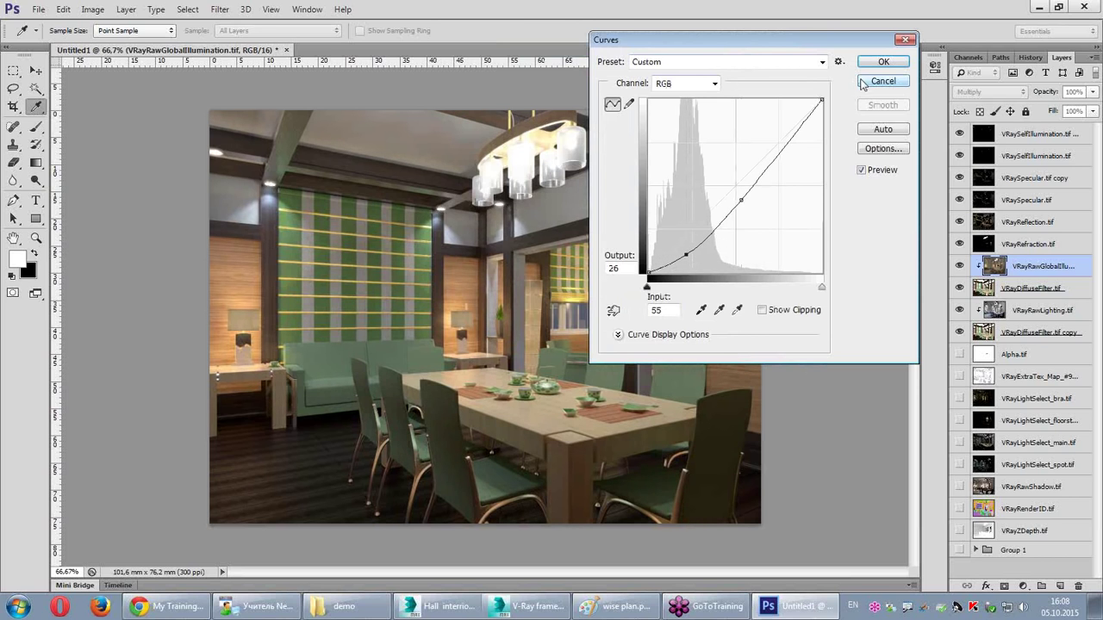
{"action": "left_click", "coordinate": [883, 62]}
Step: Shape a multi-point contrast curve for the VRayRawLighting pass
{"action": "left_click", "coordinate": [1017, 314]}
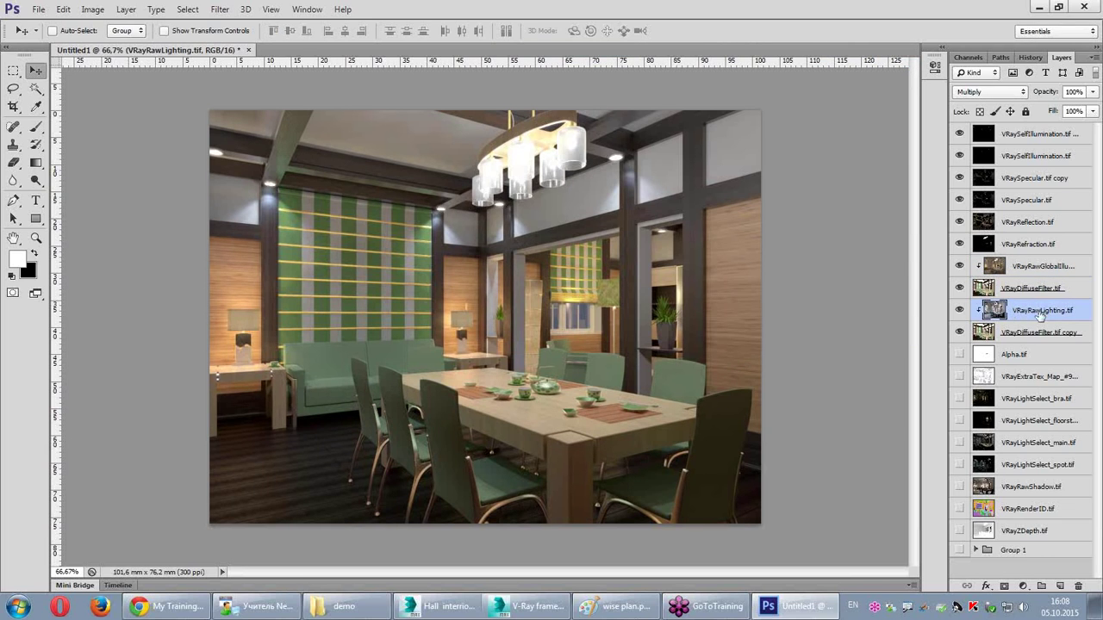
{"action": "left_click", "coordinate": [93, 9]}
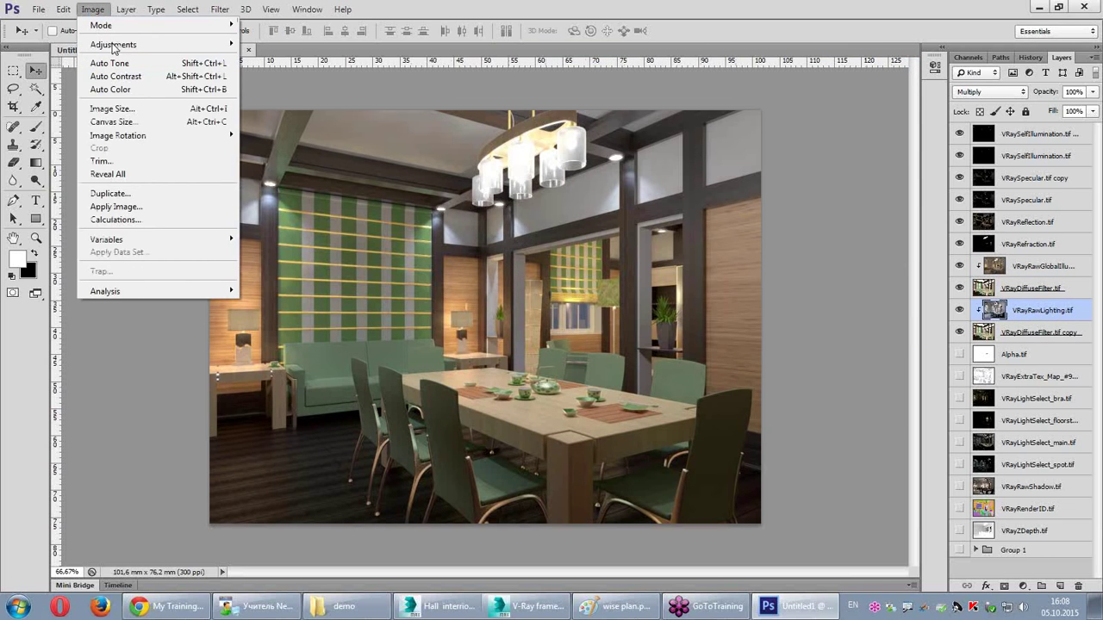
{"action": "mouse_move", "coordinate": [112, 44]}
{"action": "left_click", "coordinate": [258, 69]}
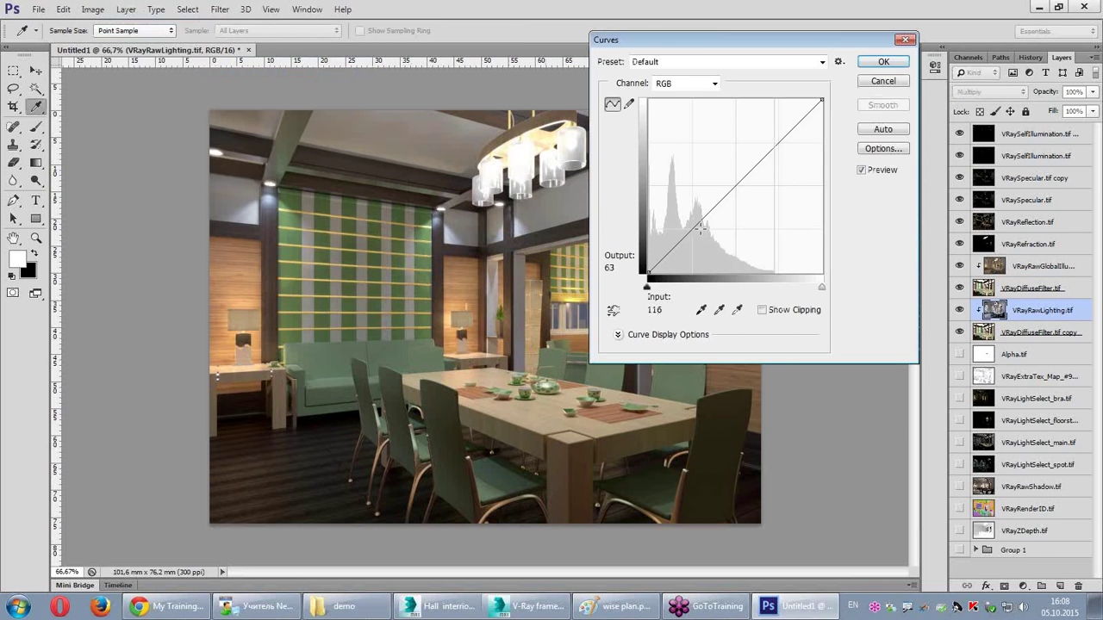
{"action": "mouse_move", "coordinate": [693, 229]}
{"action": "left_mouse_down"}
{"action": "mouse_move", "coordinate": [696, 247]}
{"action": "mouse_move", "coordinate": [808, 120]}
{"action": "left_mouse_up"}
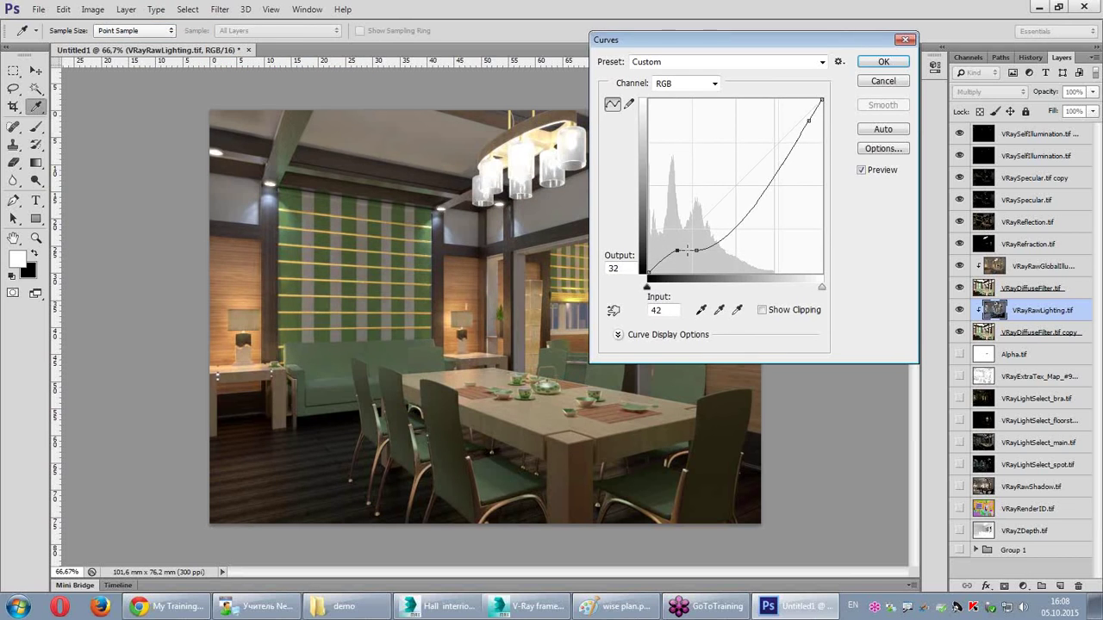
{"action": "left_click_drag", "start_coordinate": [750, 207], "coordinate": [756, 191]}
{"action": "mouse_move", "coordinate": [698, 248]}
{"action": "left_mouse_down"}
{"action": "mouse_move", "coordinate": [698, 130]}
{"action": "mouse_move", "coordinate": [721, 226]}
{"action": "mouse_move", "coordinate": [665, 269]}
{"action": "left_mouse_up"}
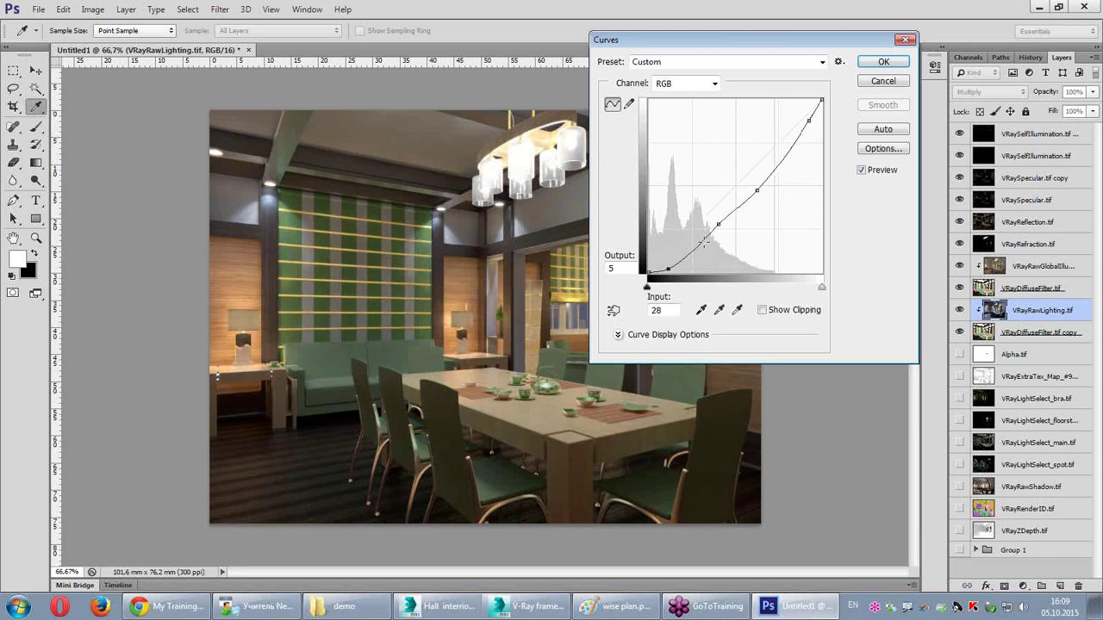
{"action": "left_click_drag", "start_coordinate": [717, 225], "coordinate": [719, 231]}
{"action": "left_click_drag", "start_coordinate": [757, 191], "coordinate": [756, 181]}
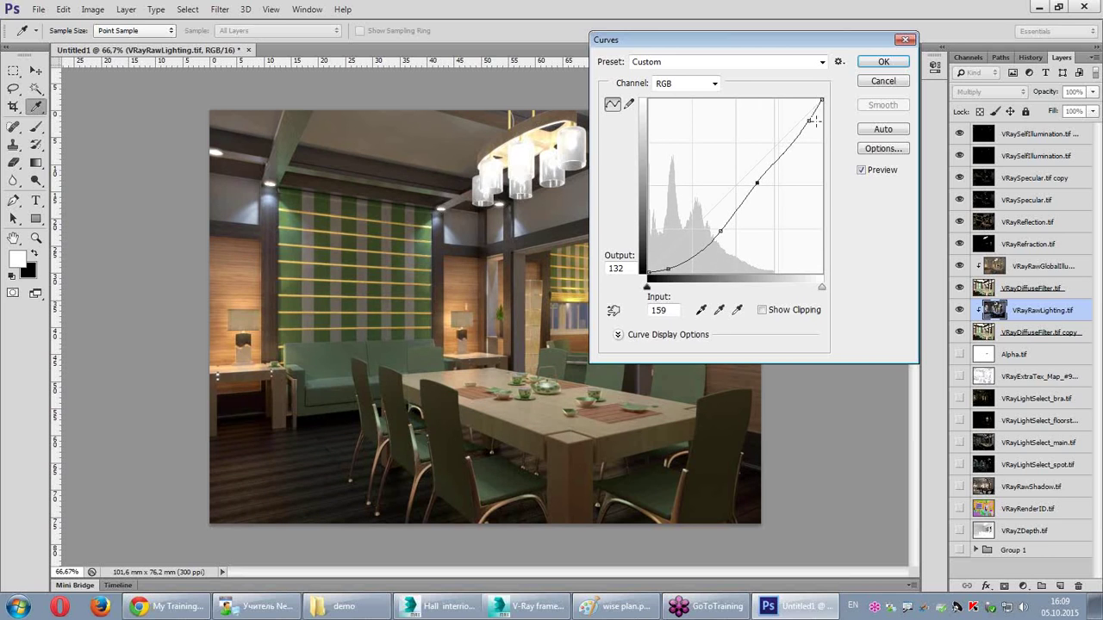
{"action": "left_click_drag", "start_coordinate": [809, 120], "coordinate": [793, 135]}
Step: Compare the lighting curve with Preview on and off, then apply it
{"action": "left_click", "coordinate": [862, 170]}
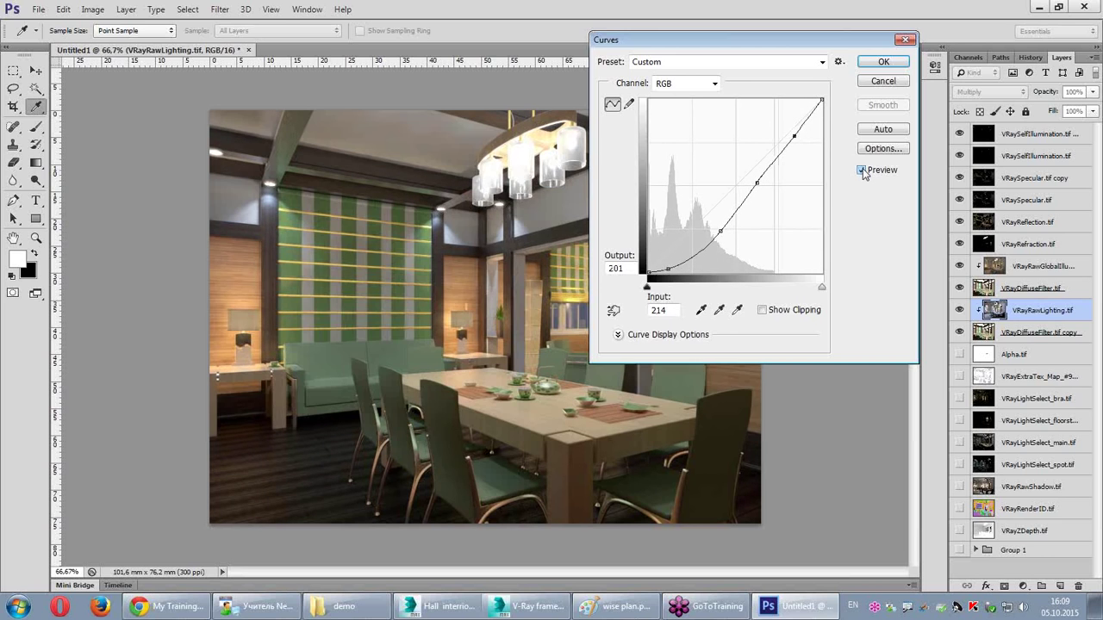
{"action": "left_click", "coordinate": [862, 171]}
{"action": "left_click", "coordinate": [863, 171]}
{"action": "left_click", "coordinate": [862, 171]}
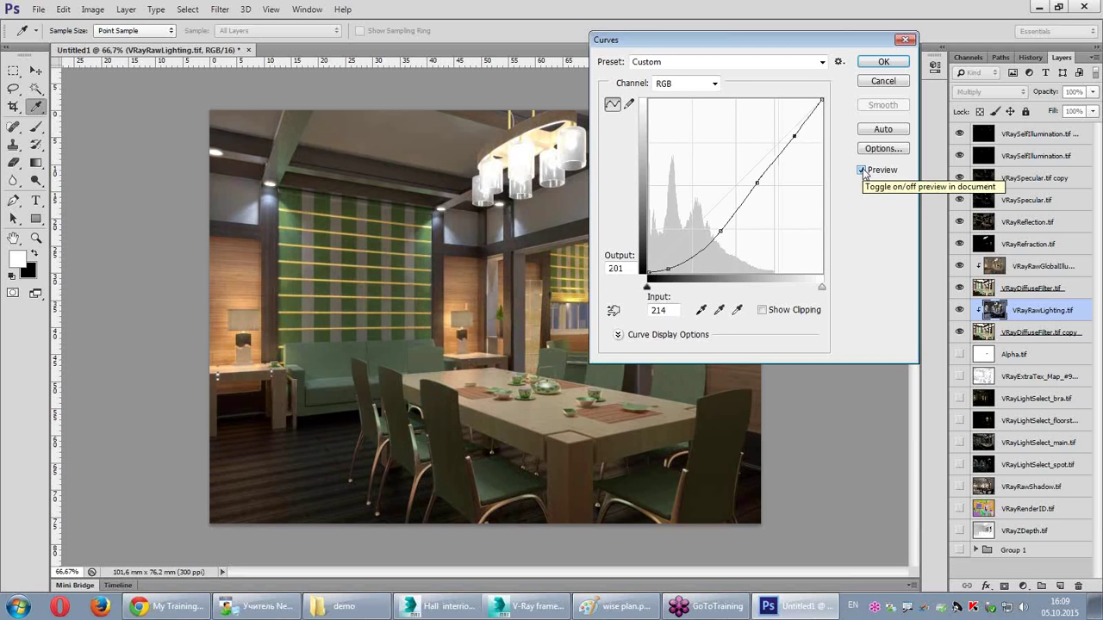
{"action": "left_click", "coordinate": [893, 61]}
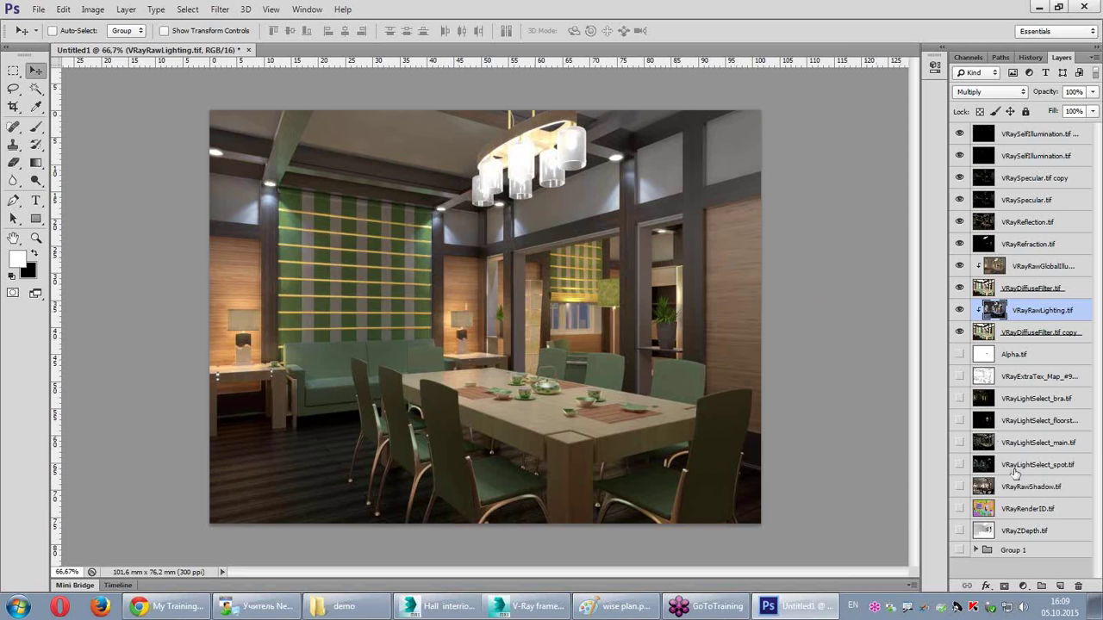
Step: Move VRayLightSelect_bra to the top of the stack, visible, in Linear Dodge (Add)
{"action": "left_click", "coordinate": [982, 399]}
{"action": "left_click", "coordinate": [959, 402], "text": "alt"}
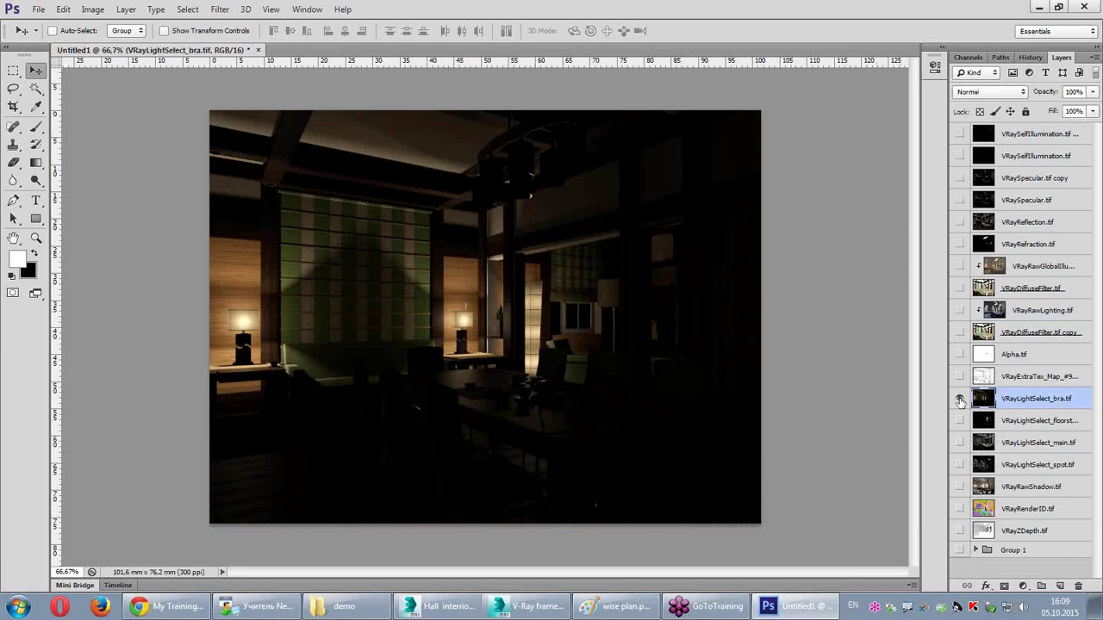
{"action": "left_click", "coordinate": [959, 401], "text": "alt"}
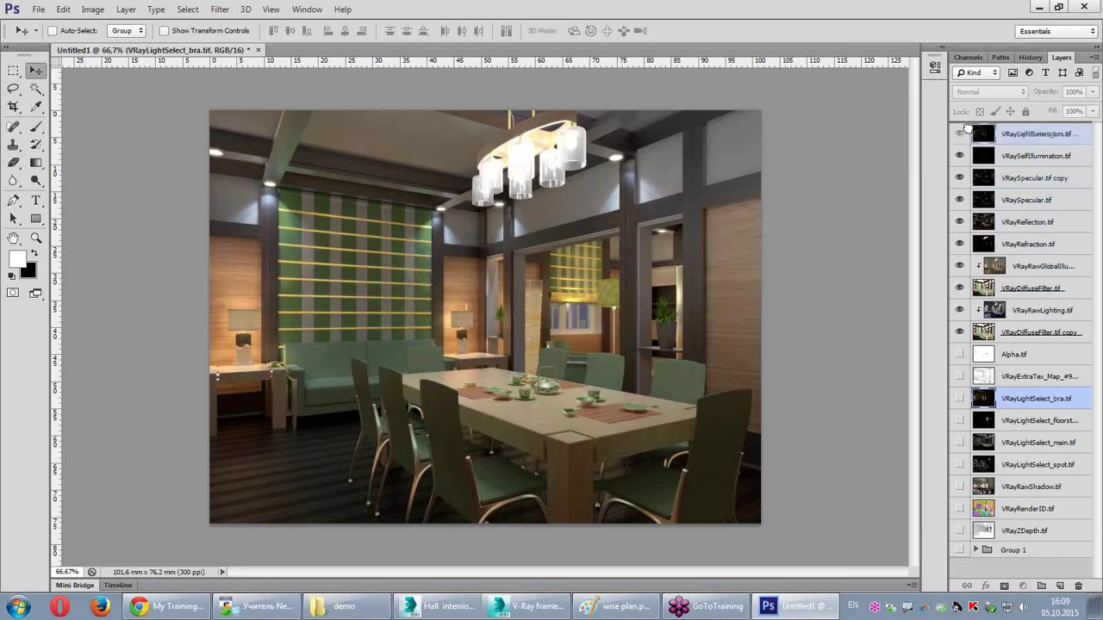
{"action": "left_click_drag", "start_coordinate": [967, 128], "coordinate": [968, 131]}
{"action": "left_click", "coordinate": [959, 133]}
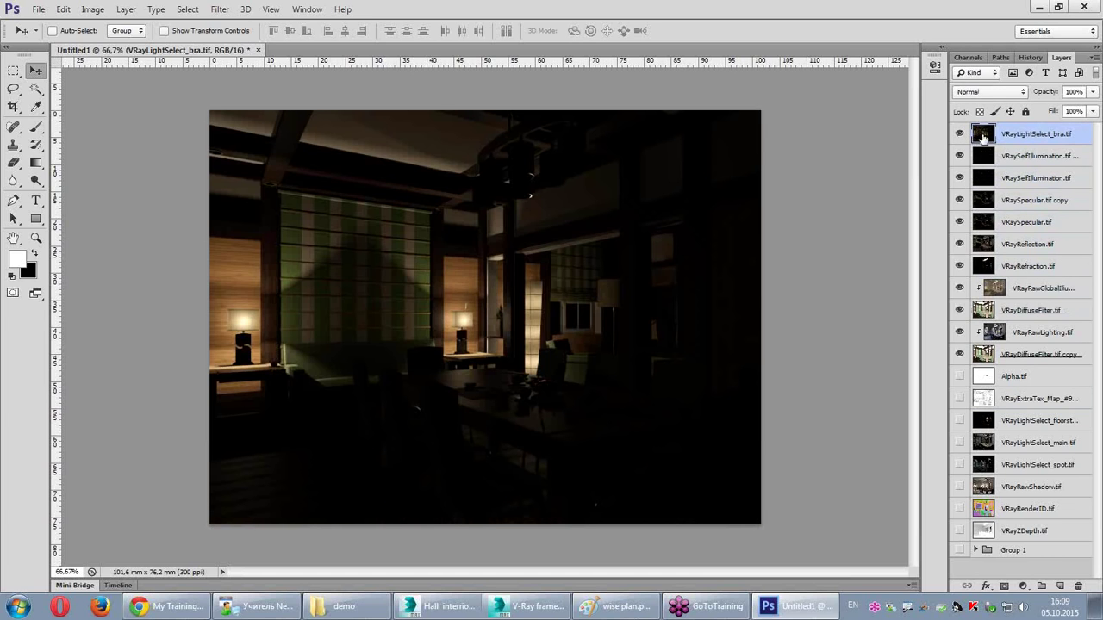
{"action": "left_click", "coordinate": [989, 91]}
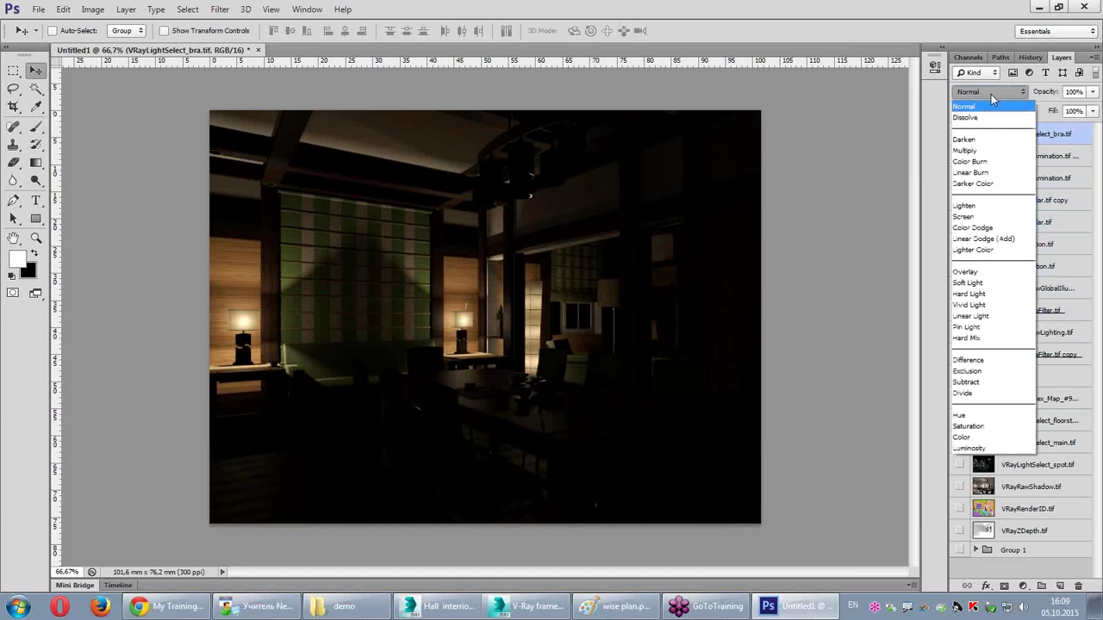
{"action": "left_click", "coordinate": [1013, 240]}
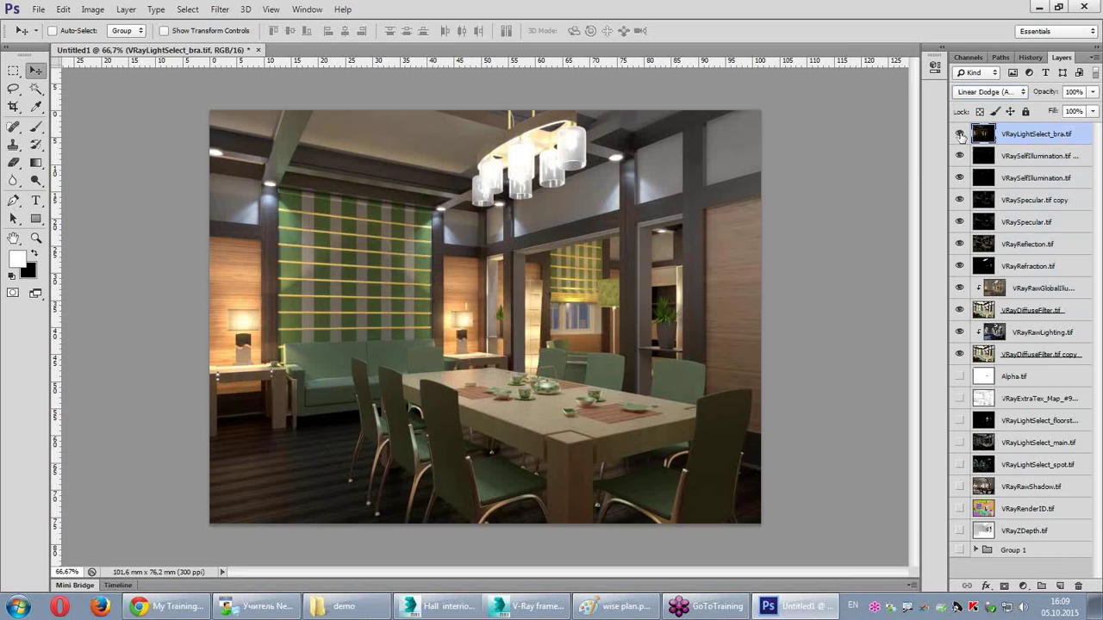
Step: Compare the render with and without the bra pass and set its opacity to 93%
{"action": "left_click", "coordinate": [960, 135]}
{"action": "left_click", "coordinate": [960, 134]}
{"action": "left_click", "coordinate": [960, 134]}
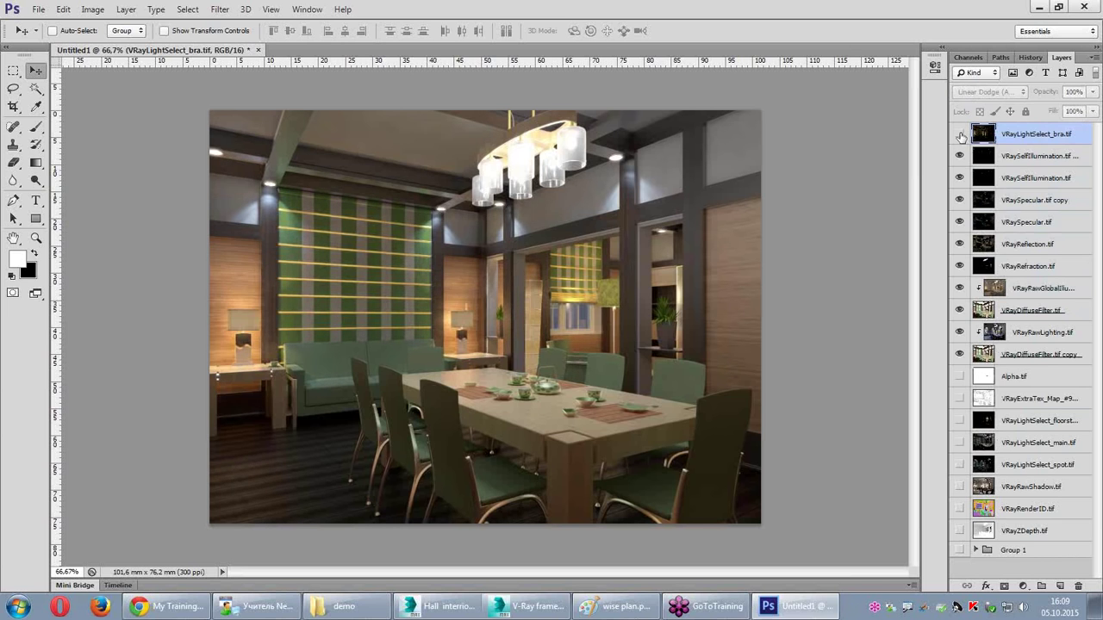
{"action": "left_click", "coordinate": [960, 134]}
{"action": "left_click", "coordinate": [960, 134]}
{"action": "left_click", "coordinate": [960, 134]}
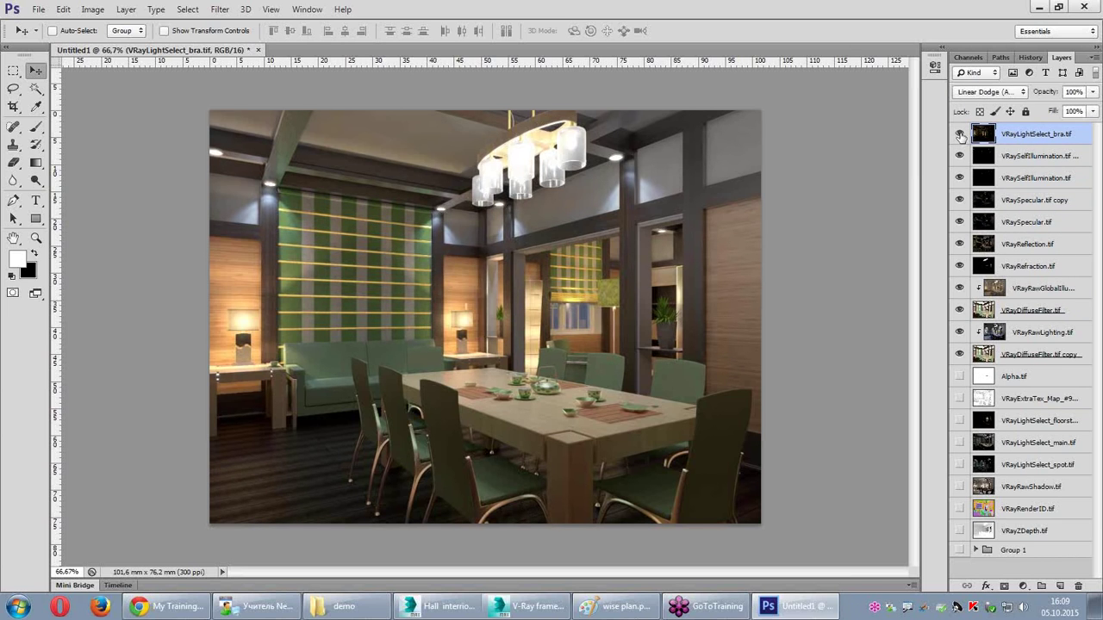
{"action": "left_click", "coordinate": [959, 135]}
{"action": "left_click", "coordinate": [960, 135]}
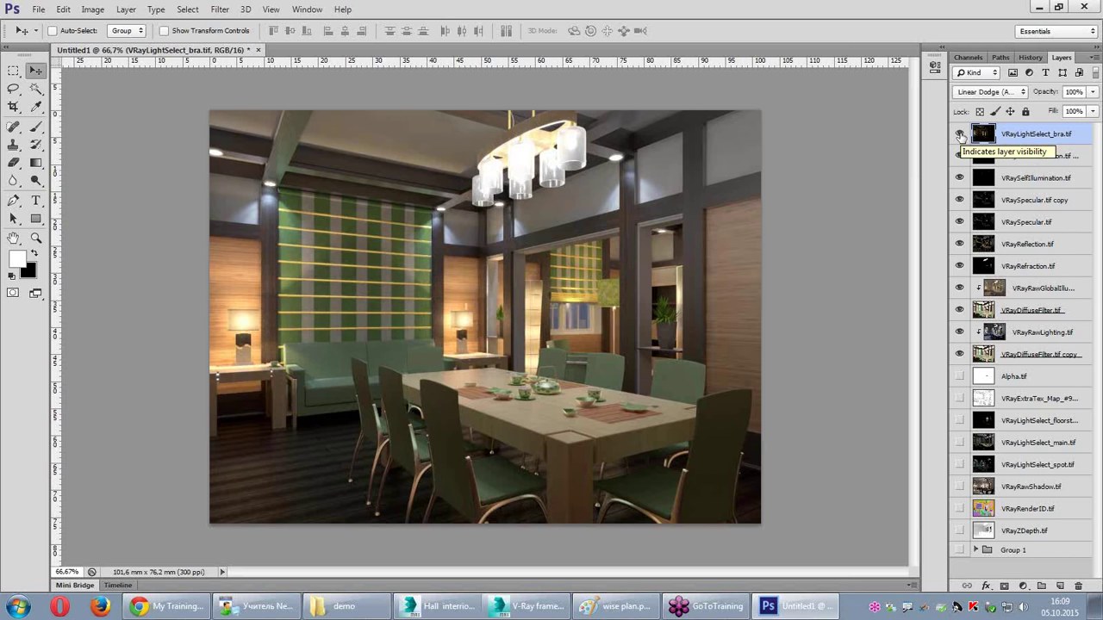
{"action": "left_click_drag", "start_coordinate": [1093, 91], "coordinate": [1073, 110]}
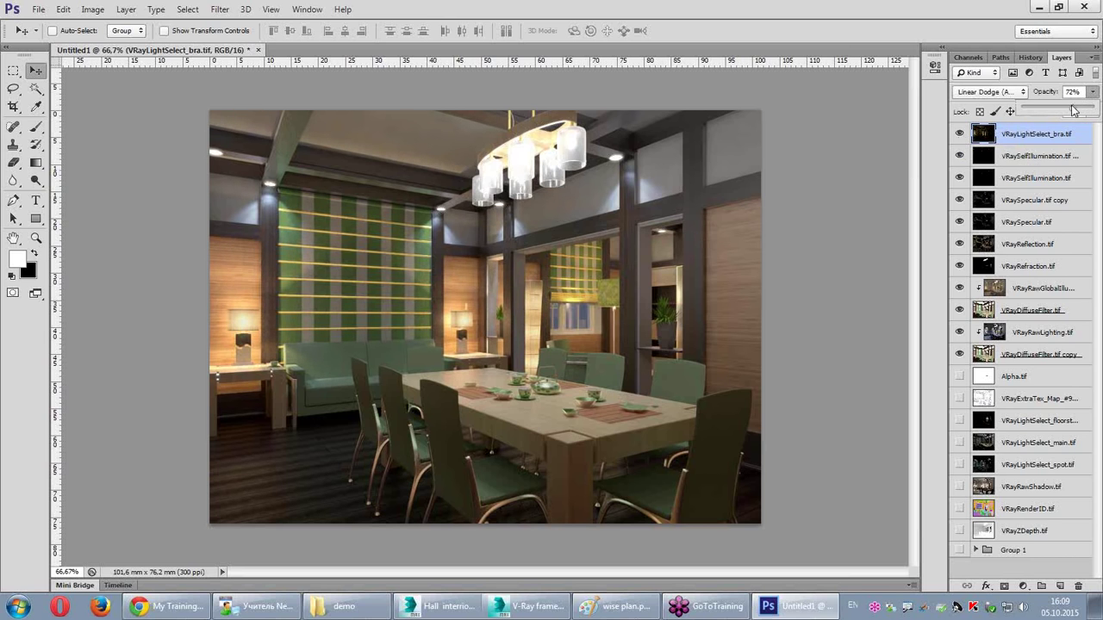
{"action": "left_click_drag", "start_coordinate": [1073, 111], "coordinate": [1089, 118]}
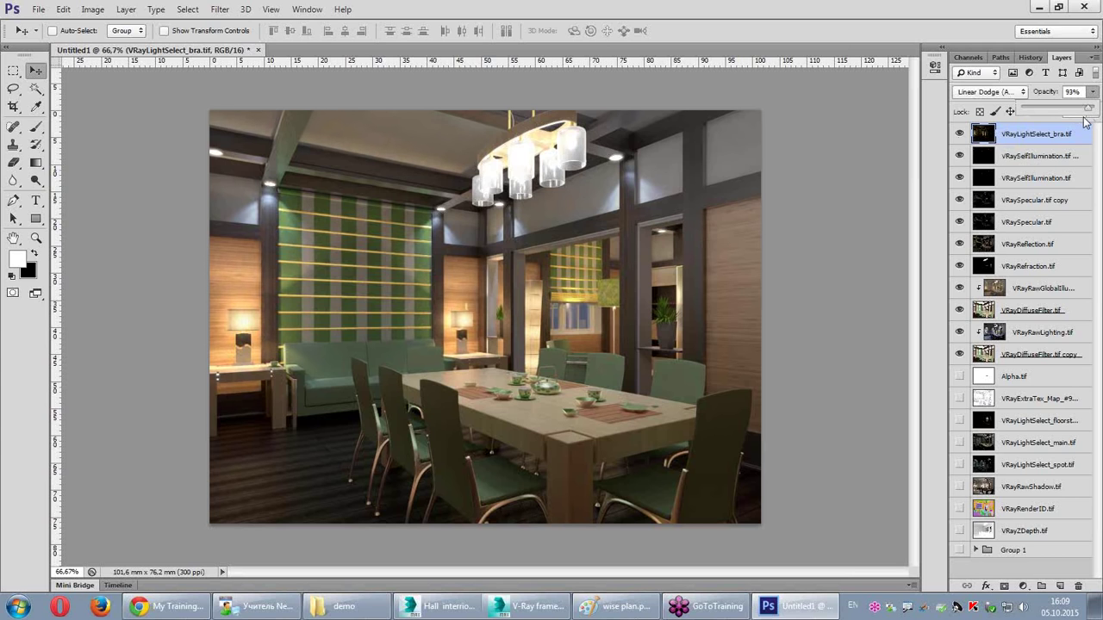
Step: Put VRayLightSelect_floorstand on top in Linear Dodge (Add) and compare it on and off
{"action": "left_click", "coordinate": [1028, 467]}
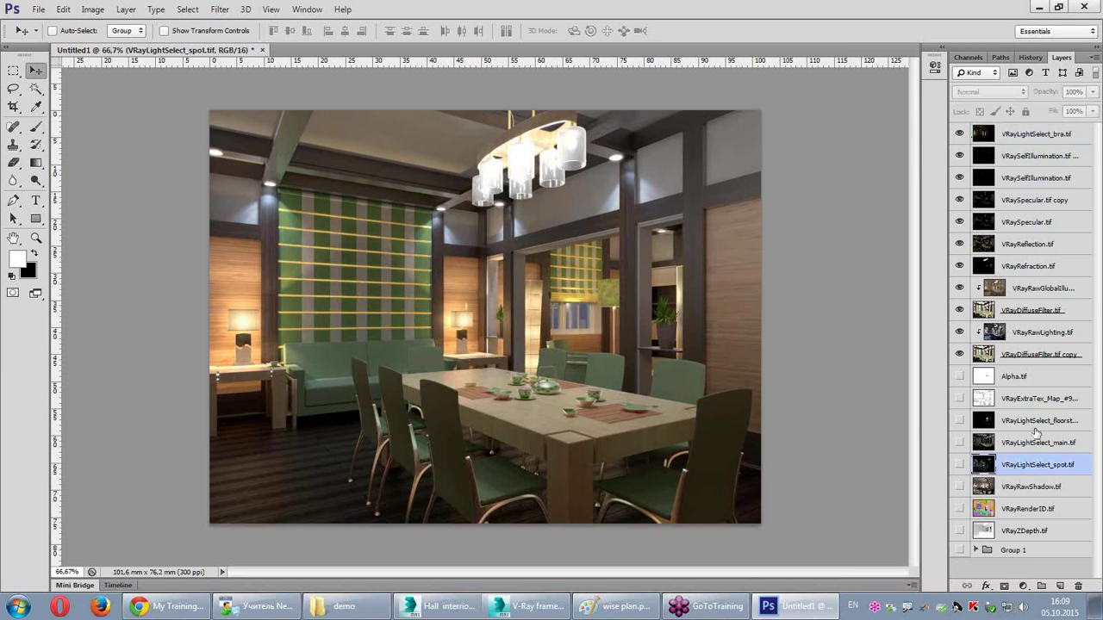
{"action": "mouse_move", "coordinate": [1033, 422]}
{"action": "left_mouse_down"}
{"action": "mouse_move", "coordinate": [1033, 147]}
{"action": "mouse_move", "coordinate": [1010, 117]}
{"action": "left_mouse_up"}
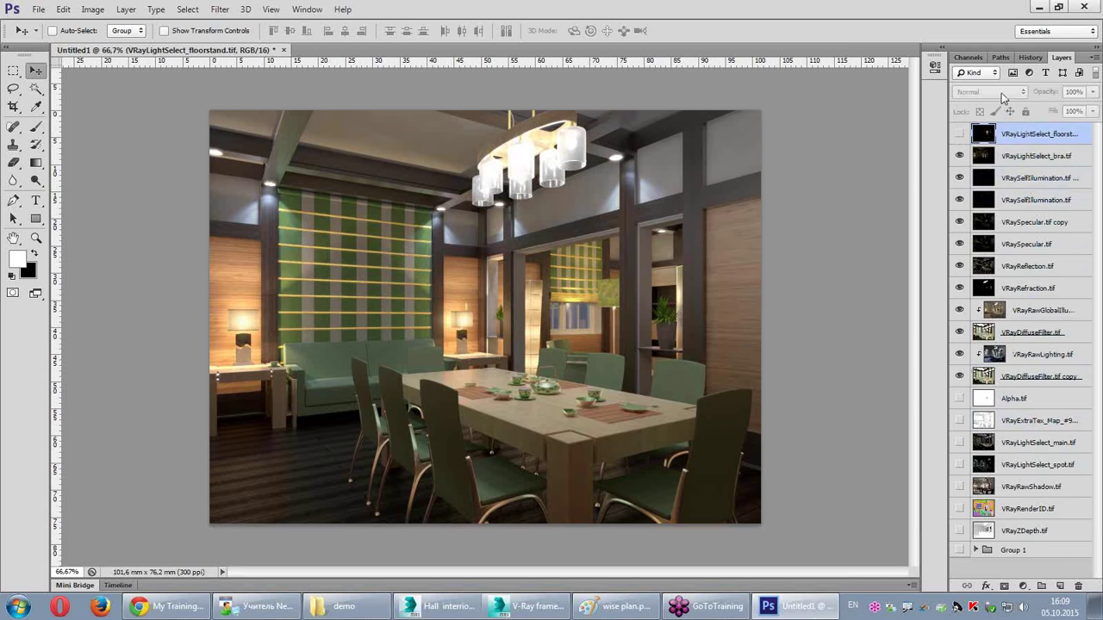
{"action": "left_click", "coordinate": [959, 133]}
{"action": "left_click", "coordinate": [989, 91]}
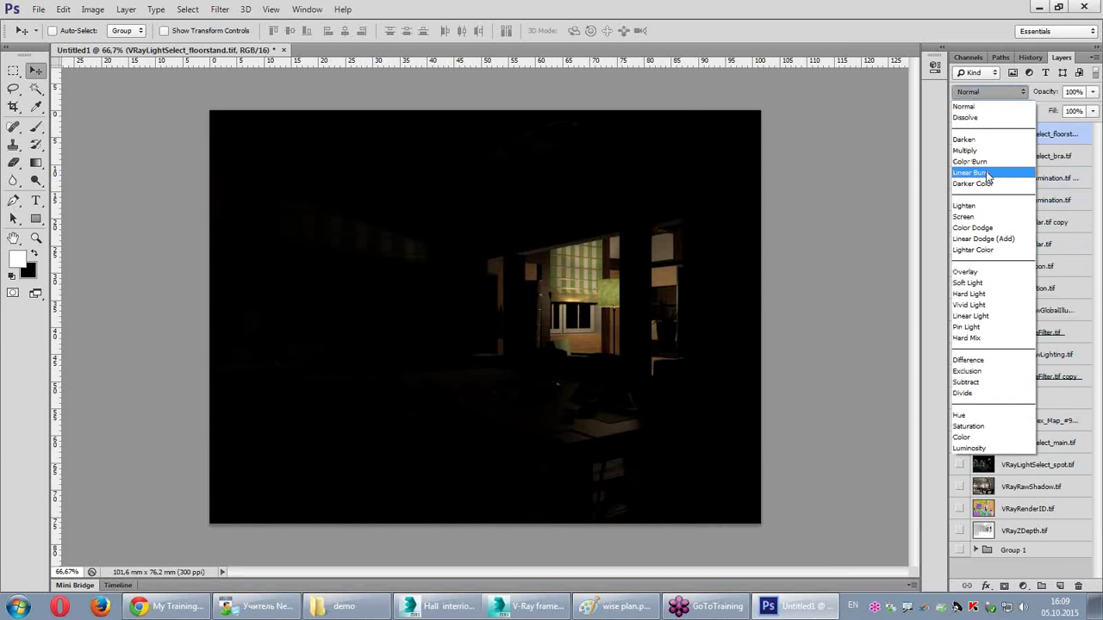
{"action": "left_click", "coordinate": [989, 241]}
{"action": "left_click", "coordinate": [959, 134]}
{"action": "left_click", "coordinate": [960, 135]}
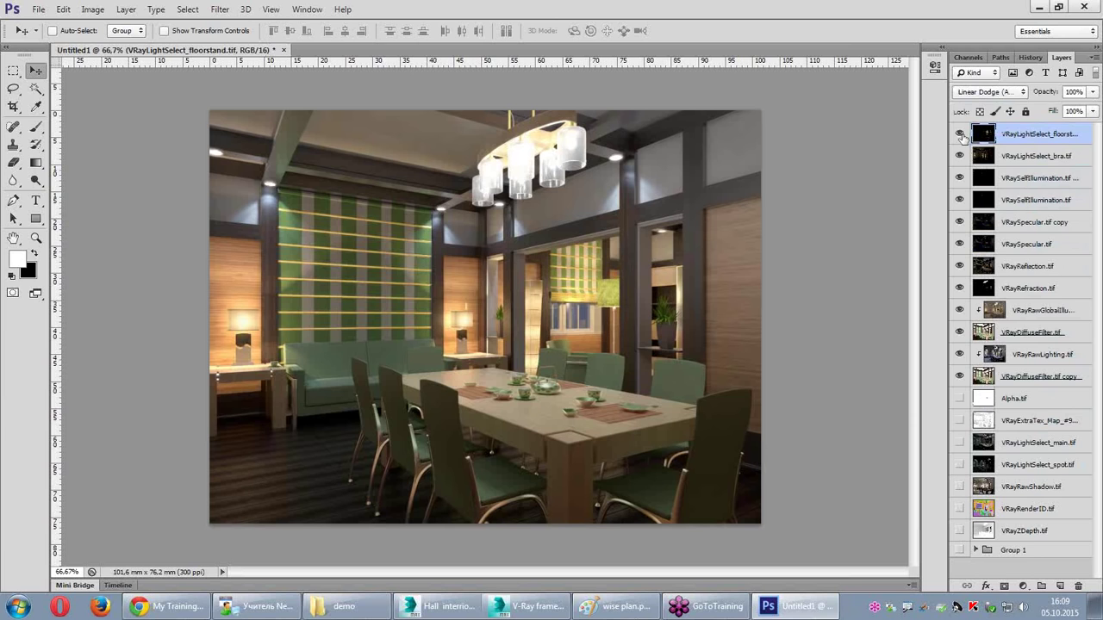
{"action": "left_click", "coordinate": [959, 135]}
{"action": "left_click", "coordinate": [960, 135]}
{"action": "left_click", "coordinate": [960, 134]}
{"action": "left_click", "coordinate": [959, 134]}
{"action": "left_click", "coordinate": [960, 134]}
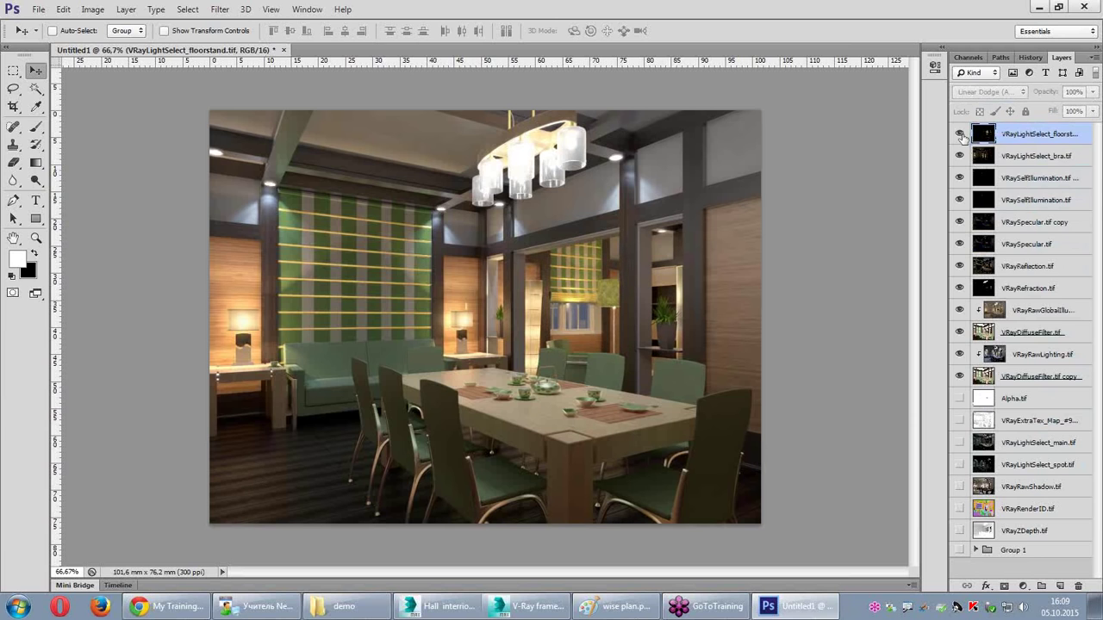
{"action": "left_click", "coordinate": [960, 134]}
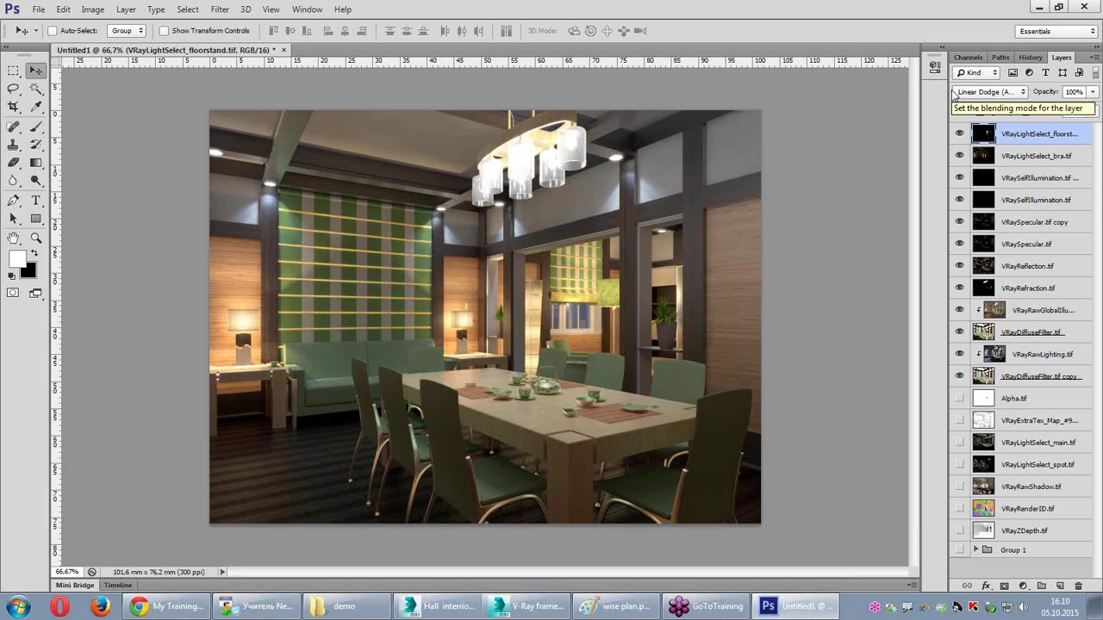
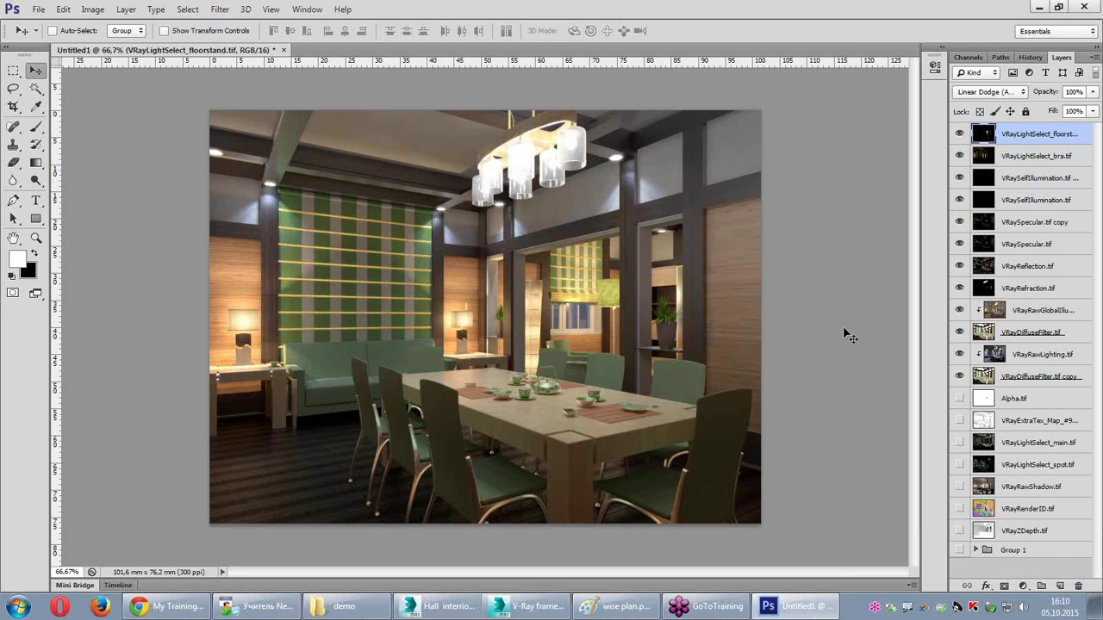
Step: Move the VRayExtraTex_Map_#92 layer to the top and set its blend mode to Multiply
{"action": "left_click", "coordinate": [959, 420], "text": "alt"}
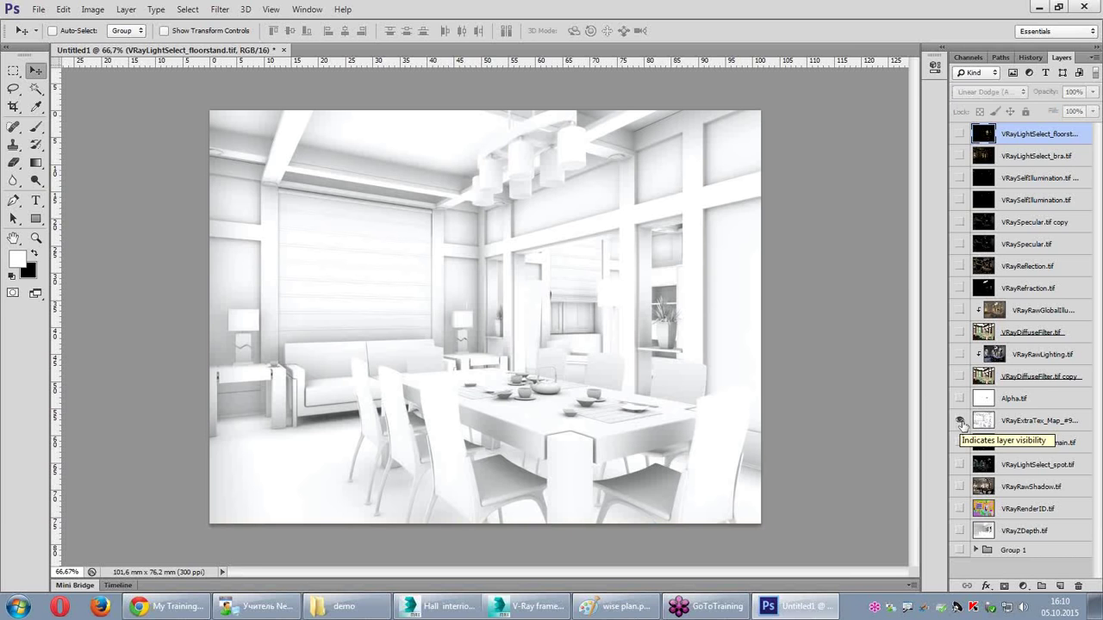
{"action": "mouse_move", "coordinate": [982, 423]}
{"action": "left_mouse_down"}
{"action": "mouse_move", "coordinate": [995, 119]}
{"action": "mouse_move", "coordinate": [982, 422]}
{"action": "mouse_move", "coordinate": [991, 131]}
{"action": "left_mouse_up"}
{"action": "left_click", "coordinate": [959, 420], "text": "alt"}
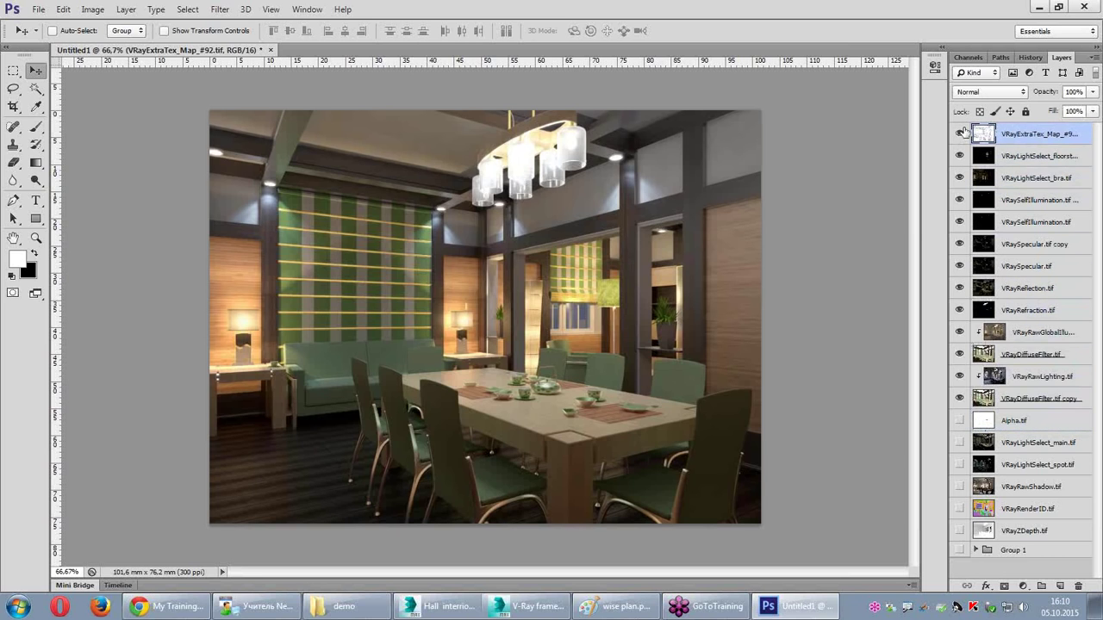
{"action": "left_click", "coordinate": [960, 134]}
{"action": "left_click", "coordinate": [976, 93]}
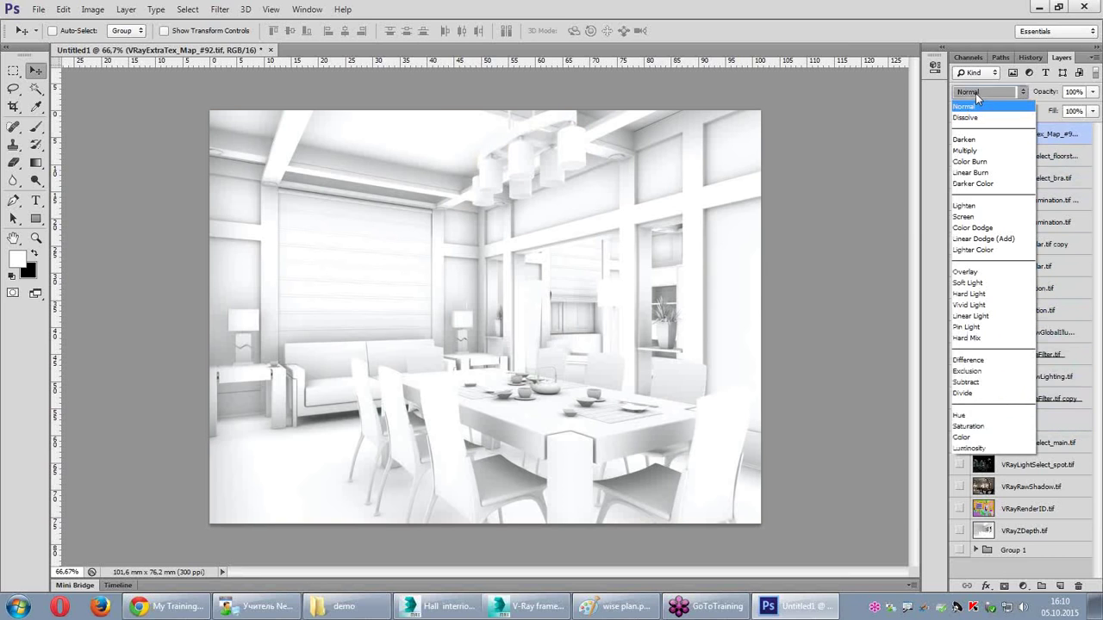
{"action": "left_click", "coordinate": [993, 152]}
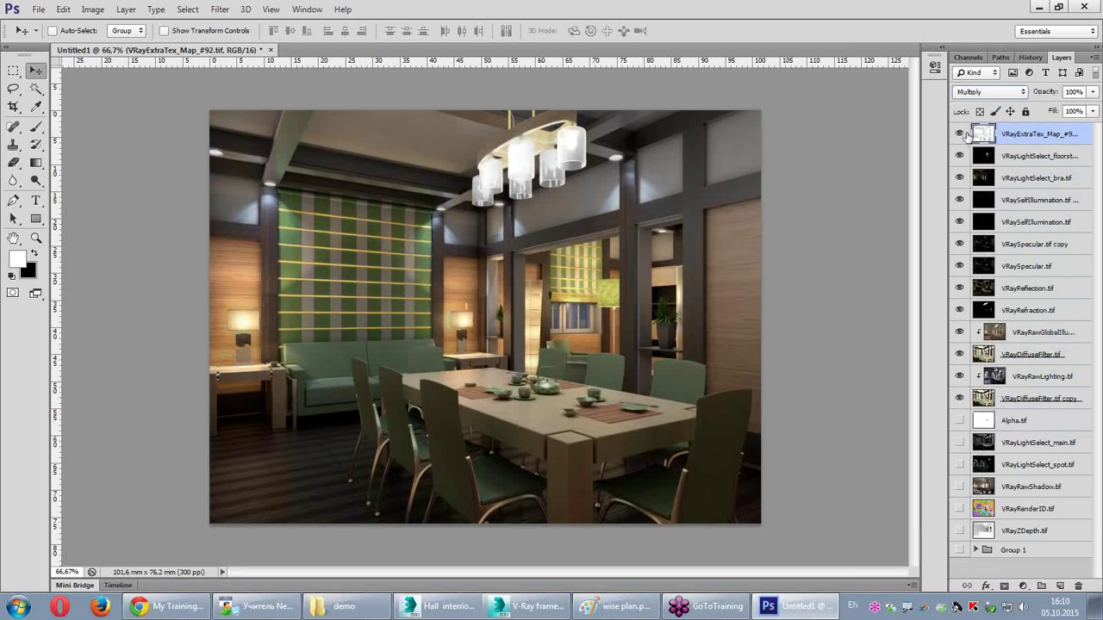
Step: Toggle the multiplied ExtraTex layer to compare the render with and without occlusion
{"action": "left_click", "coordinate": [960, 133]}
{"action": "left_click", "coordinate": [960, 134]}
{"action": "left_click", "coordinate": [960, 134]}
{"action": "left_click", "coordinate": [959, 135]}
{"action": "left_click", "coordinate": [959, 134]}
{"action": "left_click", "coordinate": [960, 135]}
{"action": "left_click", "coordinate": [959, 135]}
Step: Zoom in on the doorway and compare it with and without the occlusion pass
{"action": "scroll", "coordinate": [652, 301], "scroll_direction": "up", "scroll_amount": 5, "text": "alt"}
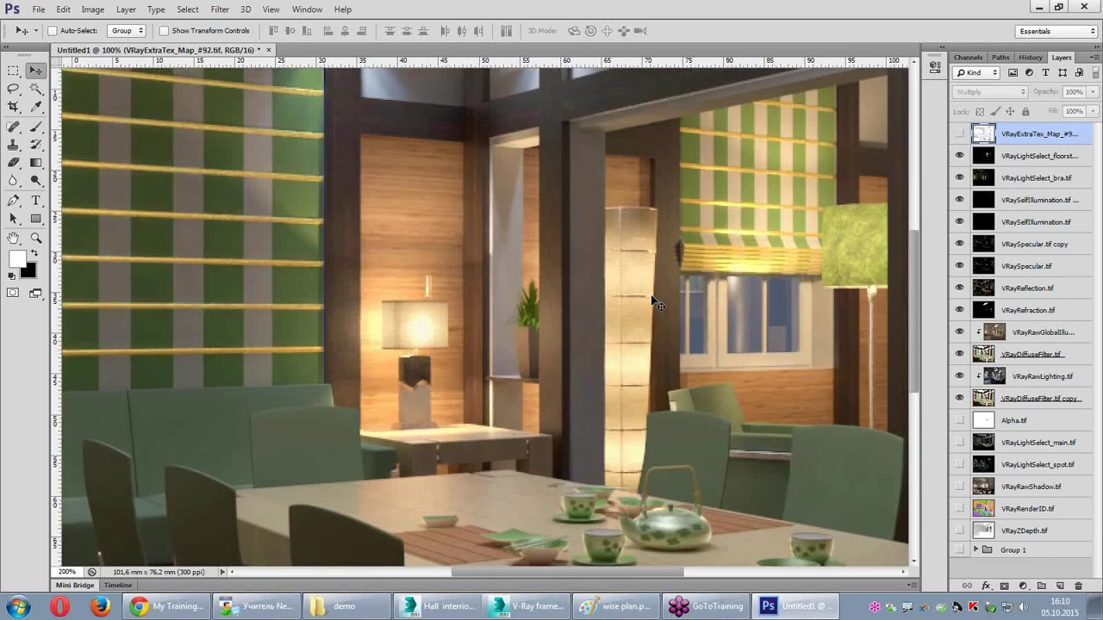
{"action": "scroll", "coordinate": [652, 300], "scroll_direction": "up", "scroll_amount": 3, "text": "alt"}
{"action": "left_click_drag", "start_coordinate": [806, 310], "coordinate": [461, 312]}
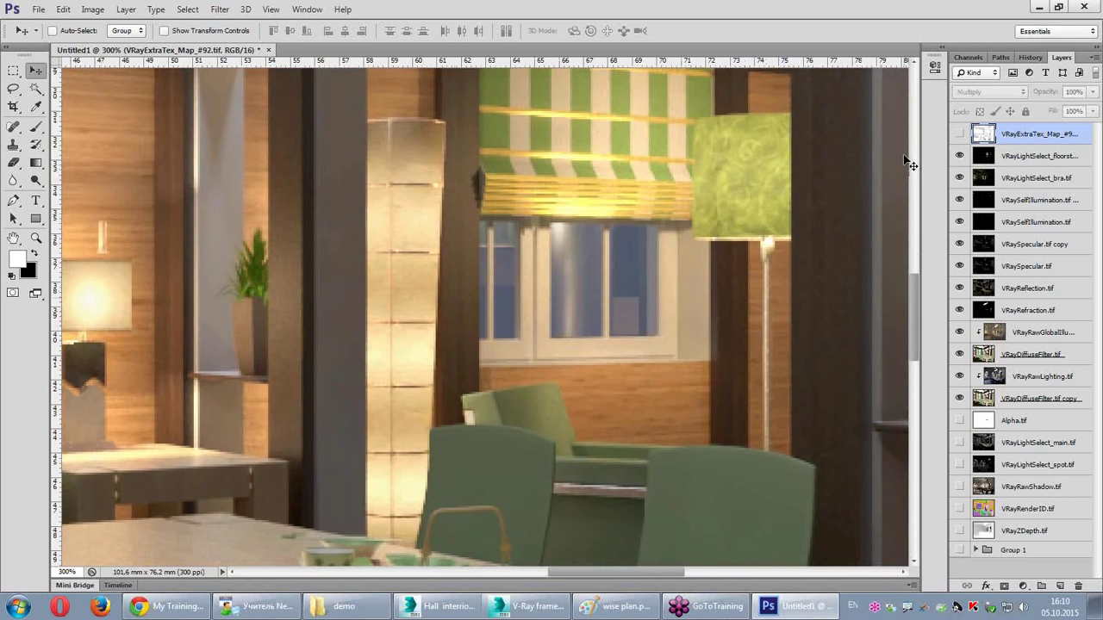
{"action": "left_click", "coordinate": [960, 135]}
{"action": "left_click", "coordinate": [959, 137]}
{"action": "left_click", "coordinate": [959, 135]}
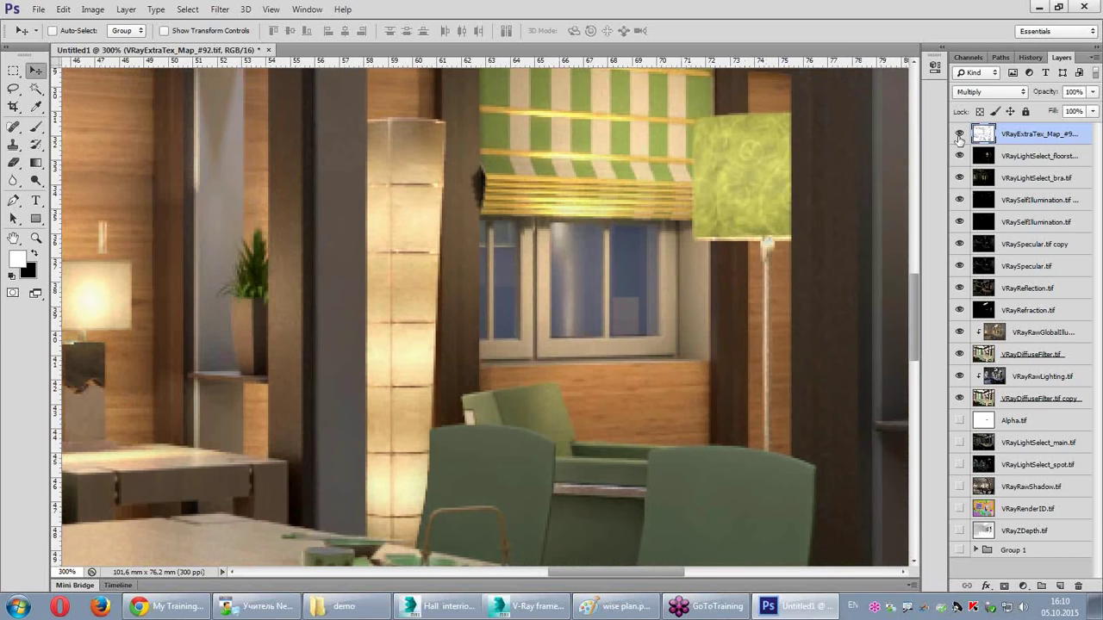
{"action": "left_click", "coordinate": [959, 136]}
{"action": "left_click", "coordinate": [960, 136]}
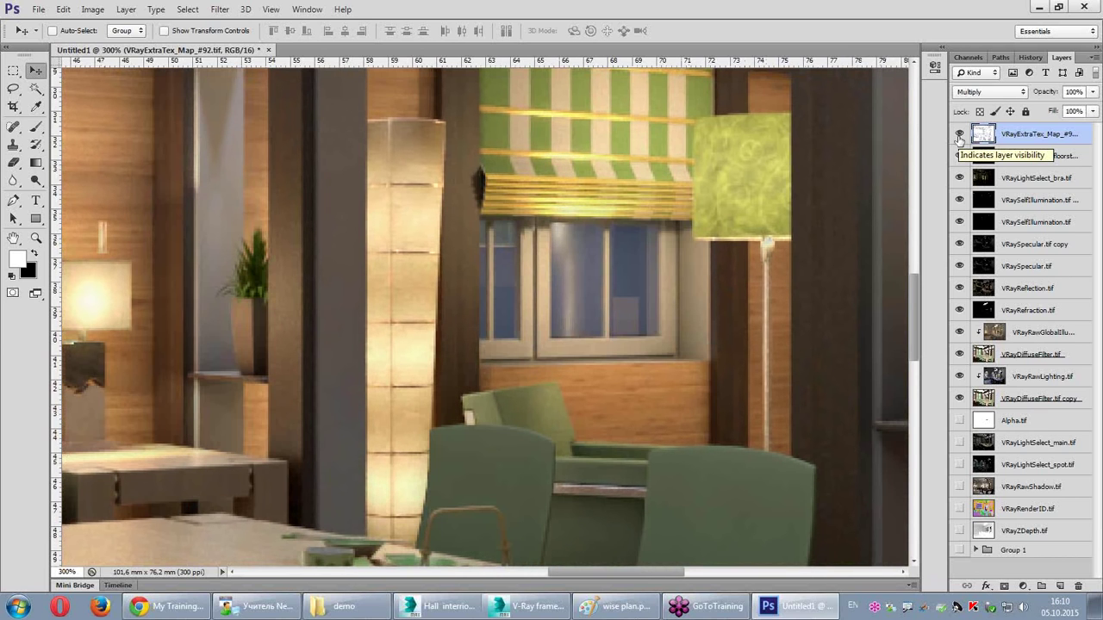
Step: Lower the occlusion layer to 50% opacity and compare it against no occlusion
{"action": "left_click_drag", "start_coordinate": [1089, 92], "coordinate": [1051, 108]}
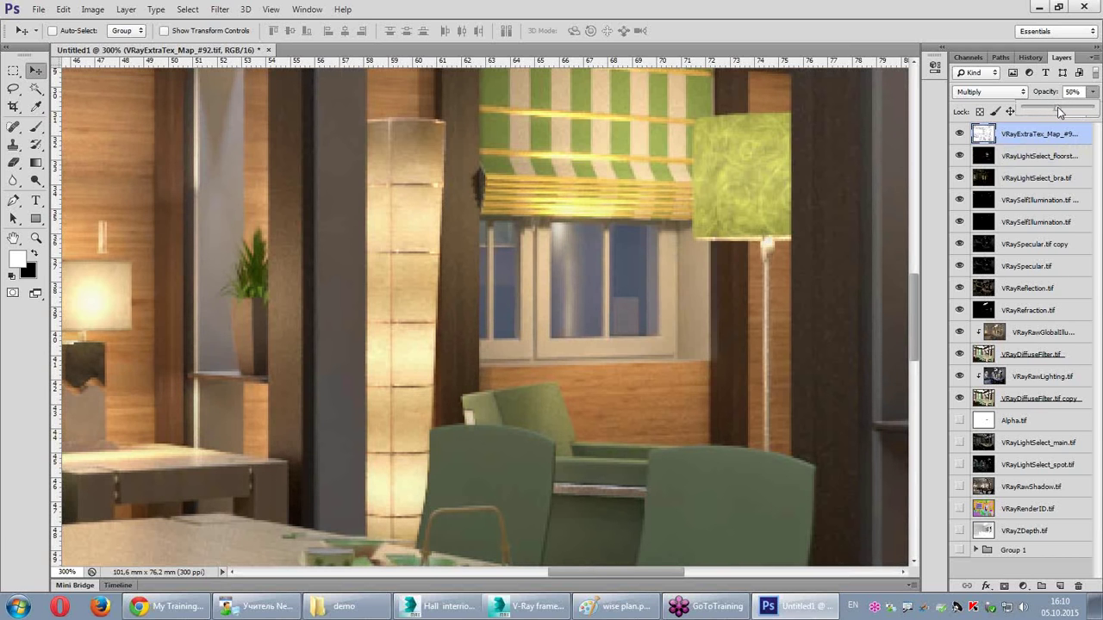
{"action": "left_click", "coordinate": [960, 135]}
{"action": "left_click", "coordinate": [960, 135]}
{"action": "left_click", "coordinate": [960, 135]}
{"action": "left_click", "coordinate": [960, 135]}
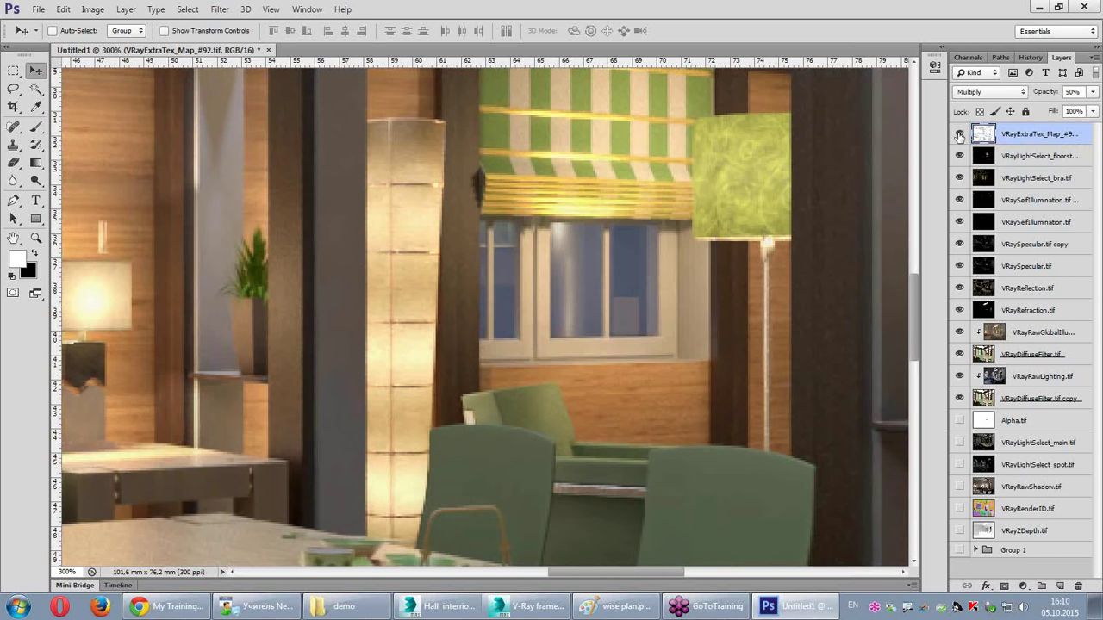
{"action": "left_click", "coordinate": [960, 135]}
{"action": "left_click", "coordinate": [960, 135]}
{"action": "left_click", "coordinate": [960, 135]}
{"action": "left_click", "coordinate": [960, 135]}
Step: Set the ExtraTex layer's opacity to 36% and fit the image on screen
{"action": "left_click", "coordinate": [1093, 91]}
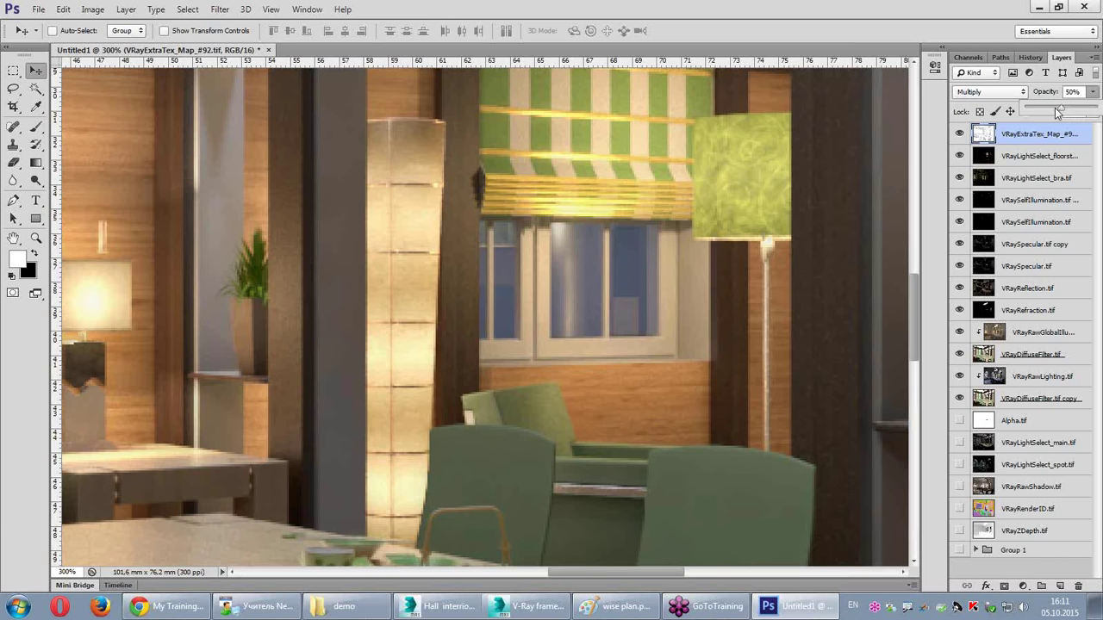
{"action": "left_click_drag", "start_coordinate": [1065, 112], "coordinate": [1053, 114]}
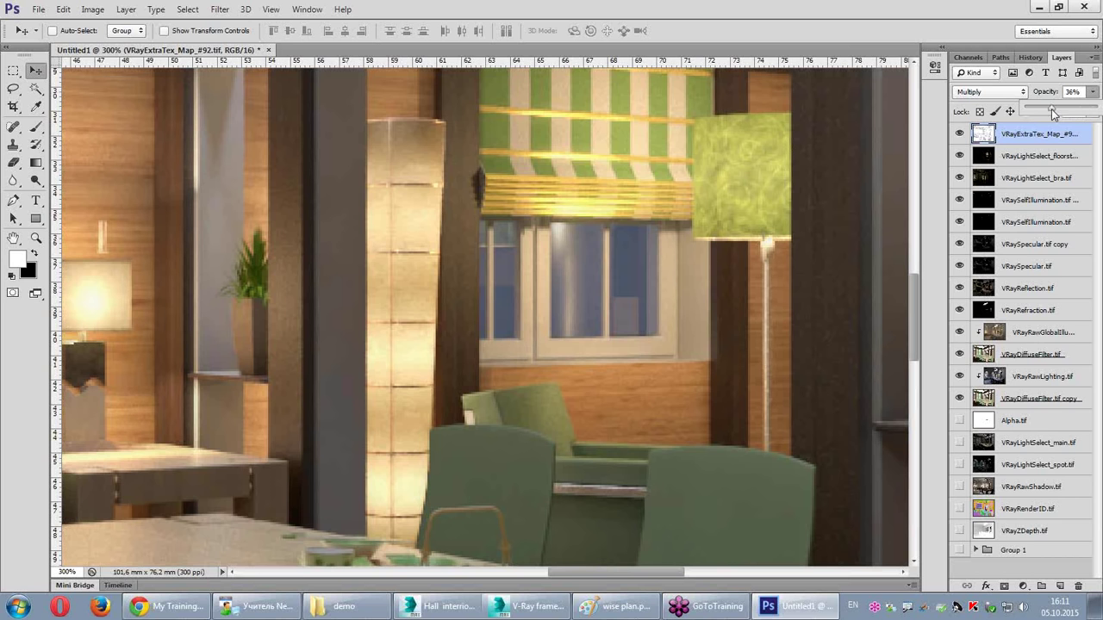
{"action": "left_click", "coordinate": [957, 112]}
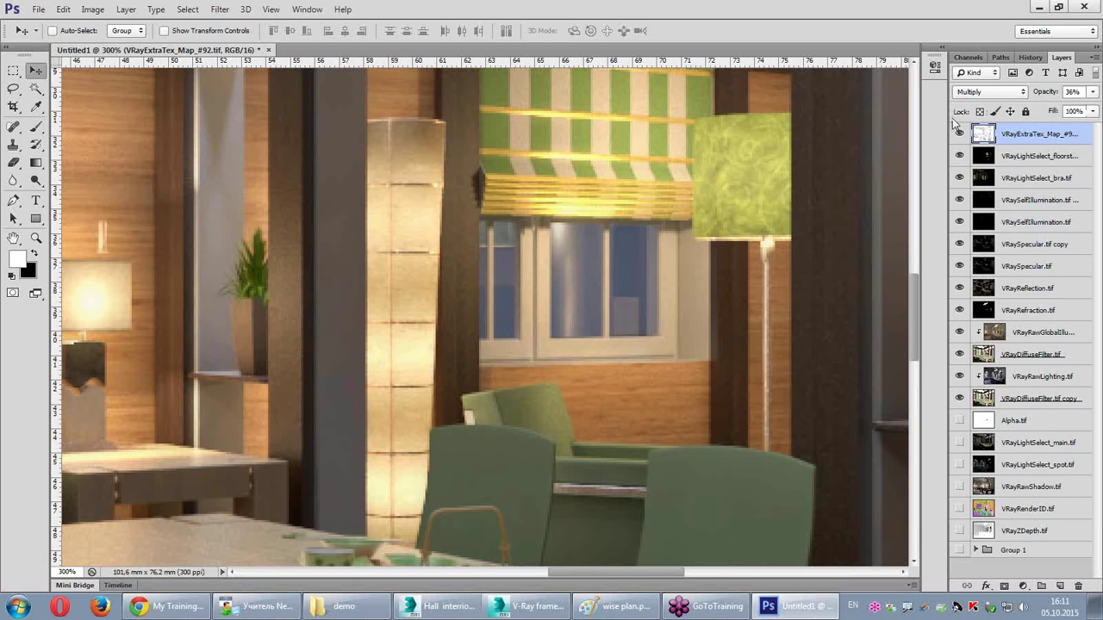
{"action": "key", "text": "ctrl+0"}
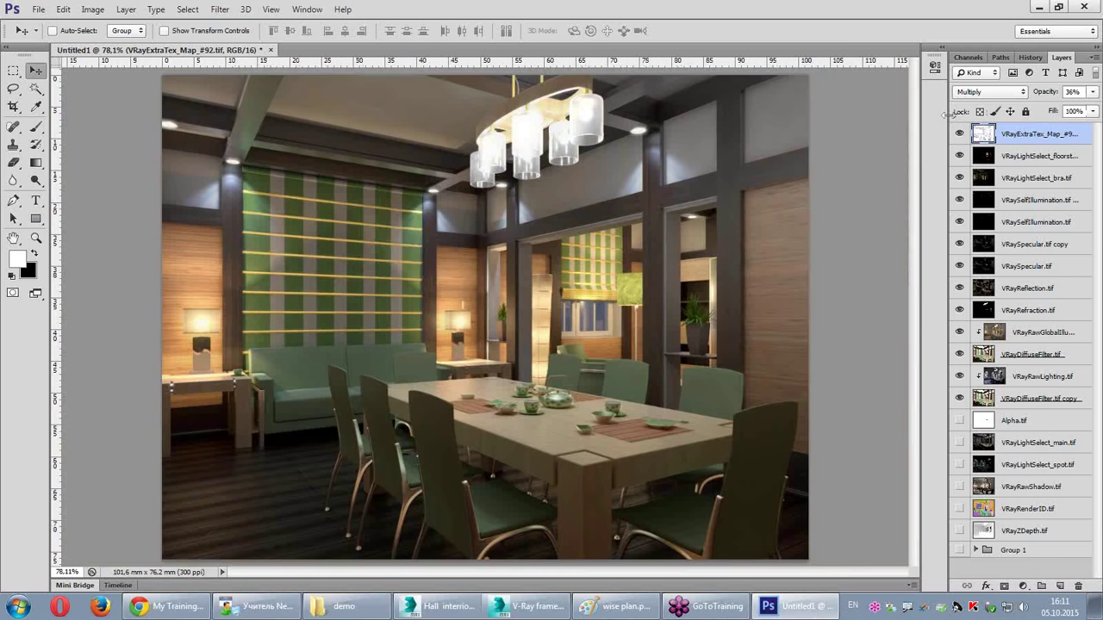
Step: Brighten the VRayRawLighting pass with a Curves adjustment lifting the darker tones
{"action": "left_click", "coordinate": [1035, 336]}
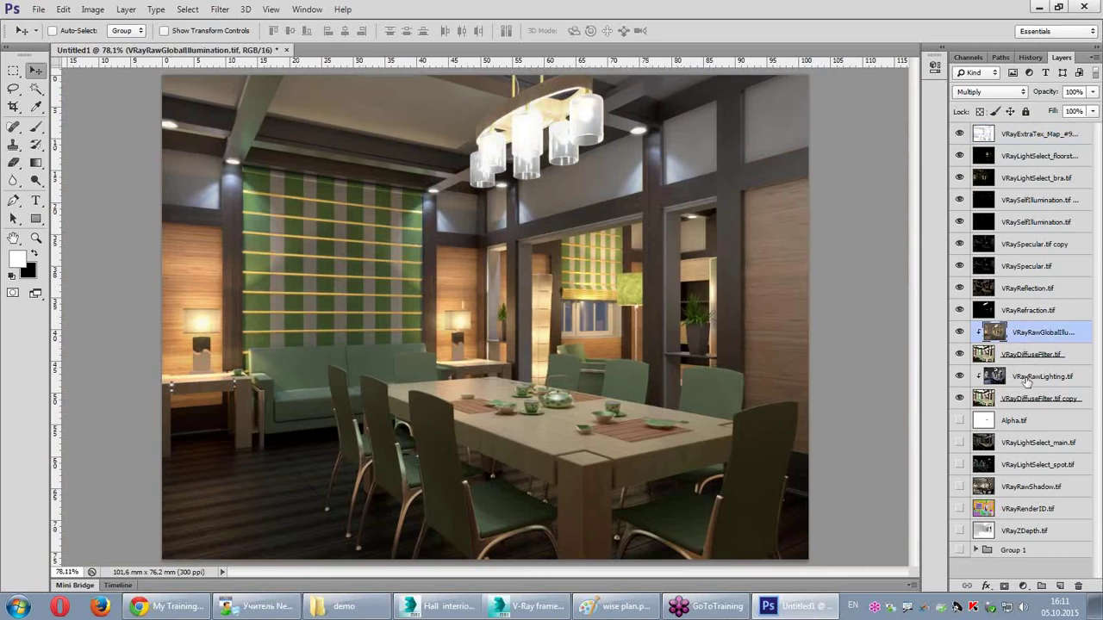
{"action": "left_click", "coordinate": [1027, 379]}
{"action": "left_click", "coordinate": [92, 8]}
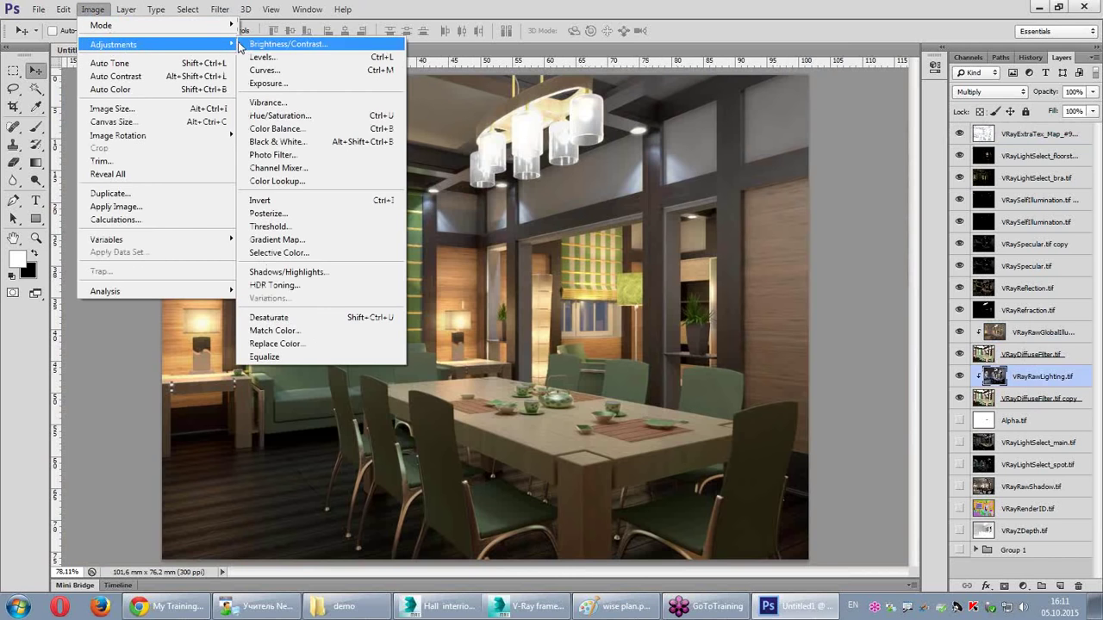
{"action": "left_click", "coordinate": [288, 86]}
{"action": "mouse_move", "coordinate": [732, 188]}
{"action": "left_mouse_down"}
{"action": "mouse_move", "coordinate": [724, 181]}
{"action": "mouse_move", "coordinate": [761, 154]}
{"action": "mouse_move", "coordinate": [702, 200]}
{"action": "left_mouse_up"}
{"action": "left_click", "coordinate": [737, 182], "text": "ctrl"}
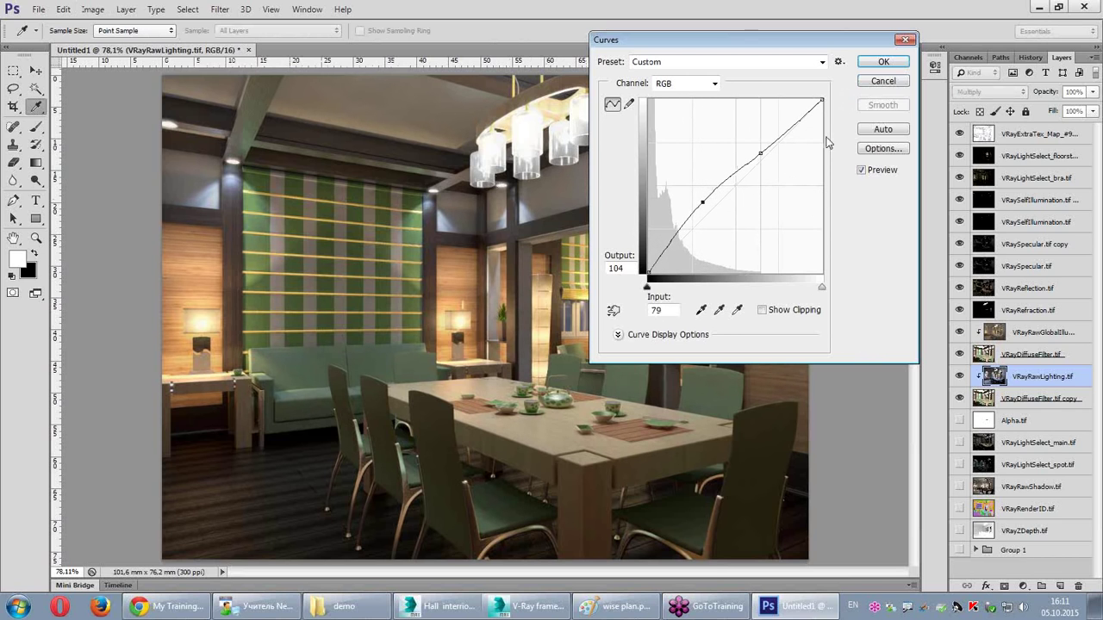
{"action": "left_click", "coordinate": [883, 61]}
Step: Apply Brightness/Contrast to the global illumination pass, then show only the VRayRenderID pass
{"action": "left_click", "coordinate": [1038, 332]}
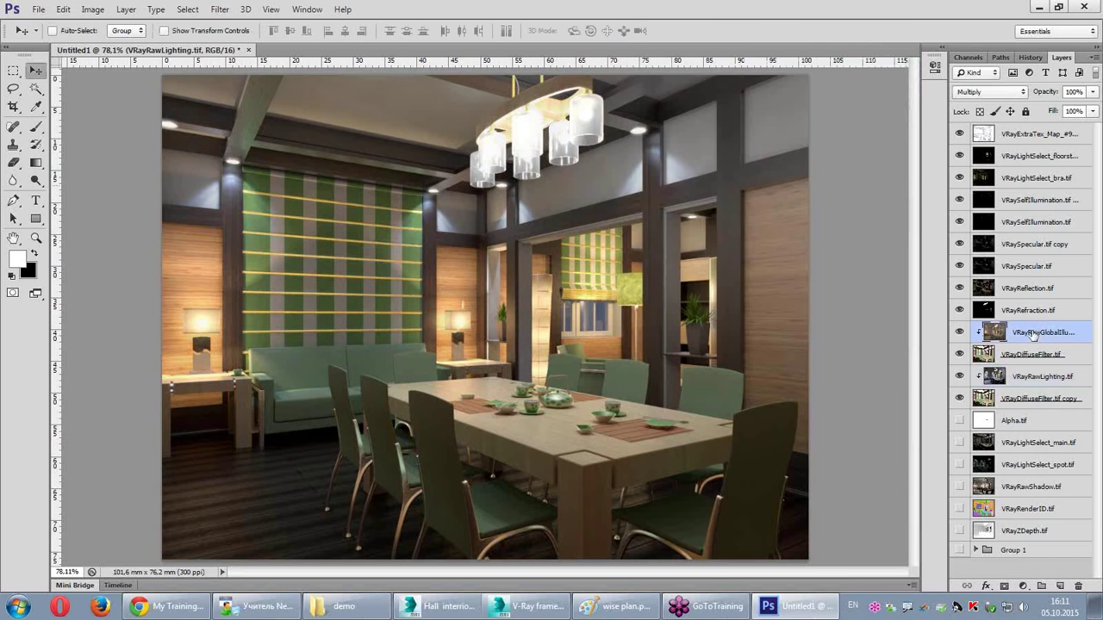
{"action": "left_click", "coordinate": [93, 9]}
{"action": "mouse_move", "coordinate": [120, 44]}
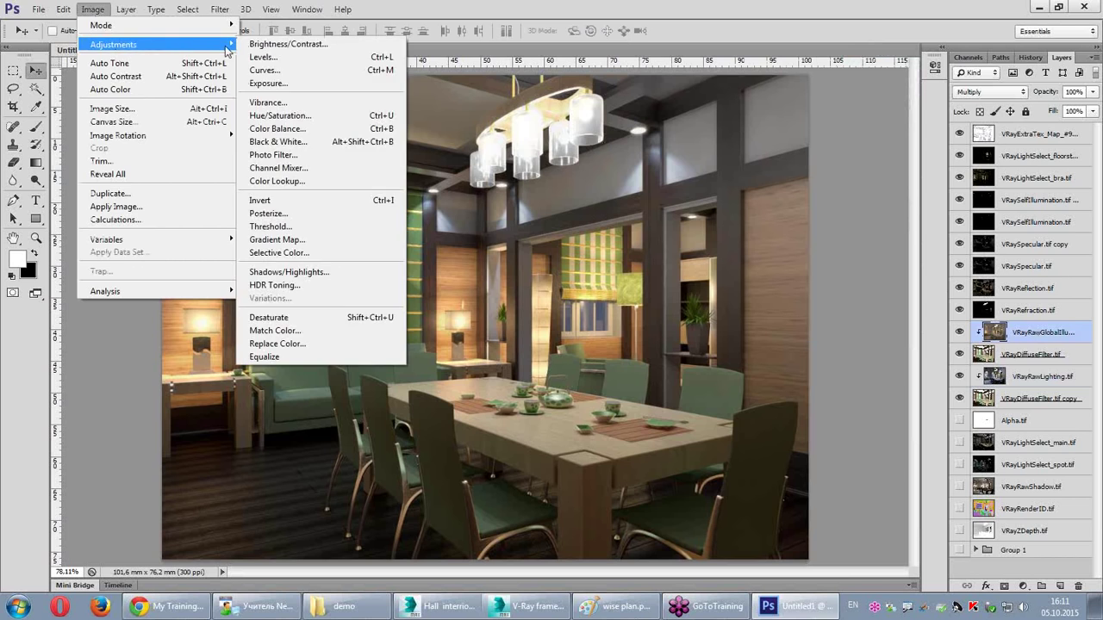
{"action": "left_click", "coordinate": [276, 44]}
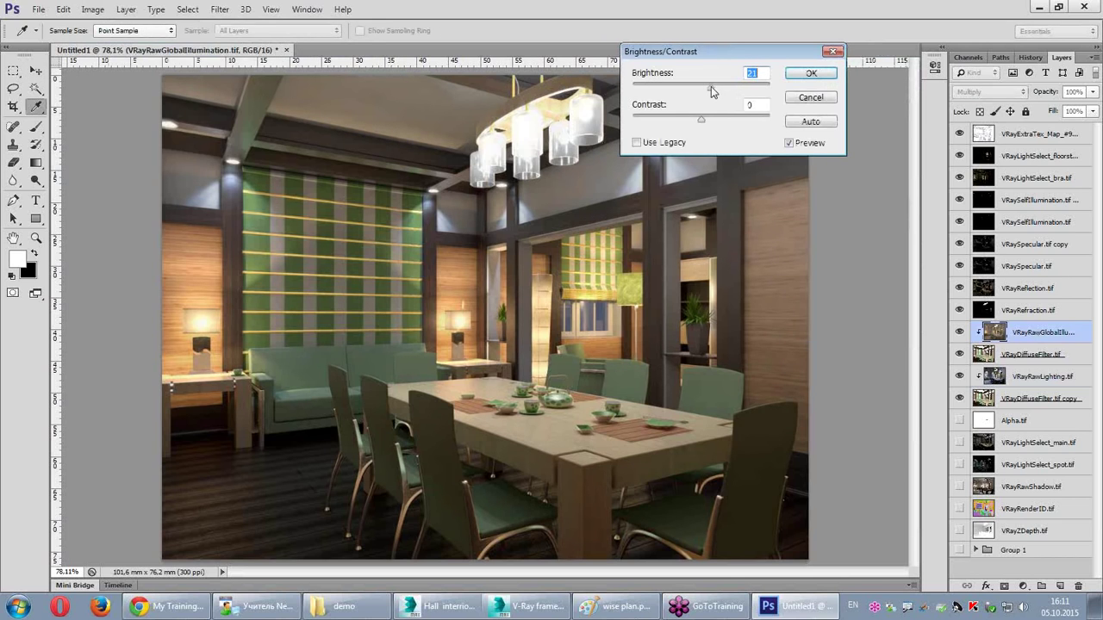
{"action": "left_click", "coordinate": [811, 74]}
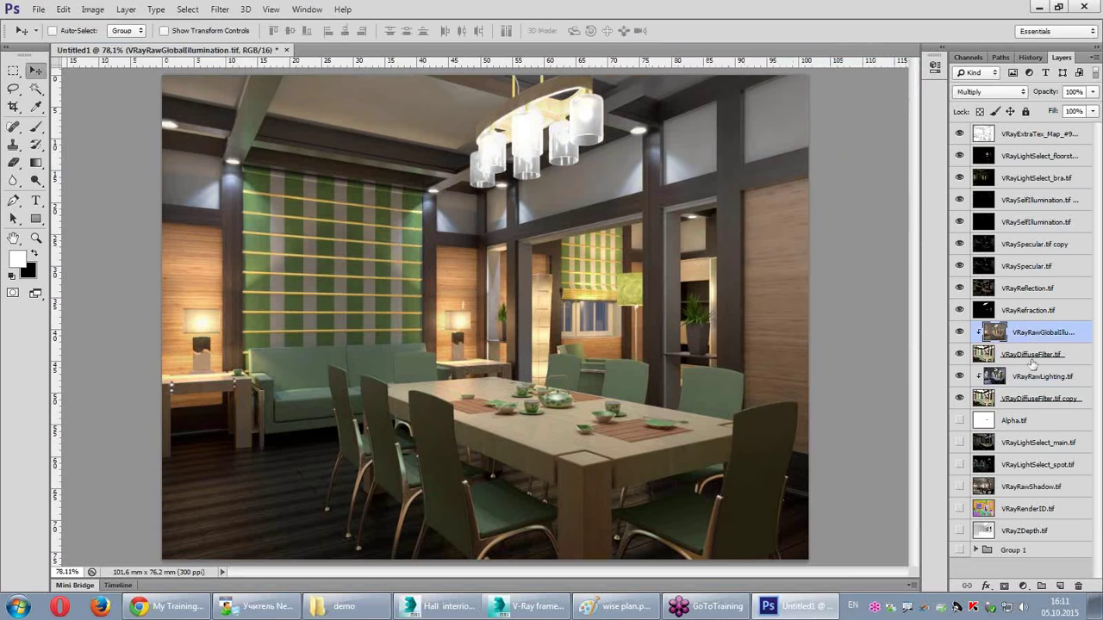
{"action": "left_click", "coordinate": [998, 513]}
{"action": "left_click", "coordinate": [958, 510], "text": "alt"}
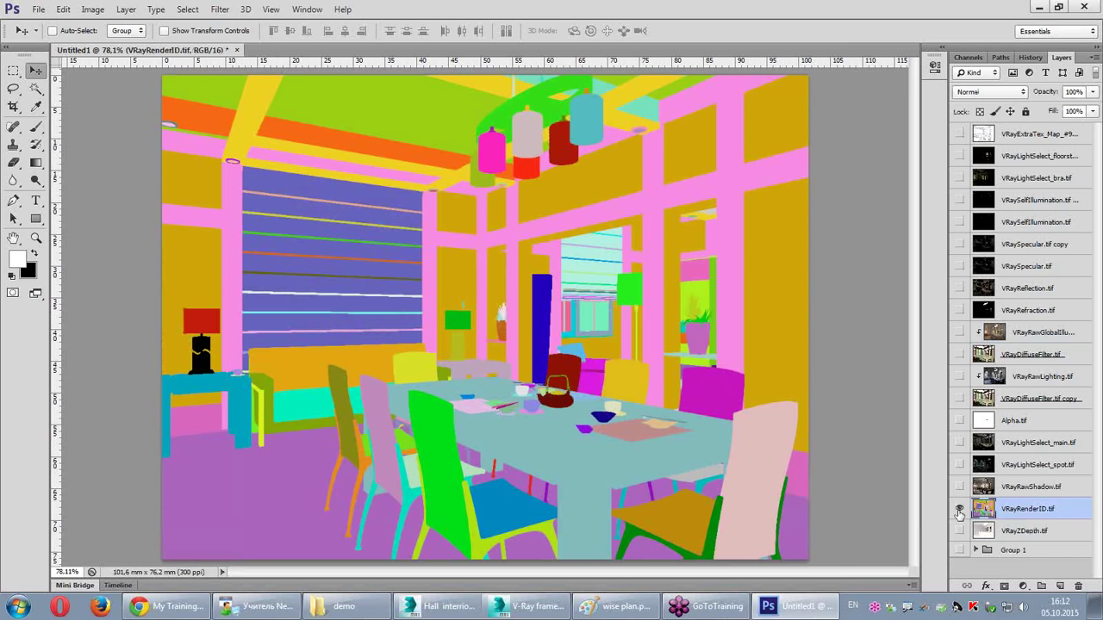
Step: Color Range–select the table's Render ID colour at fuzziness 8, then restore the other layers
{"action": "left_click", "coordinate": [225, 11]}
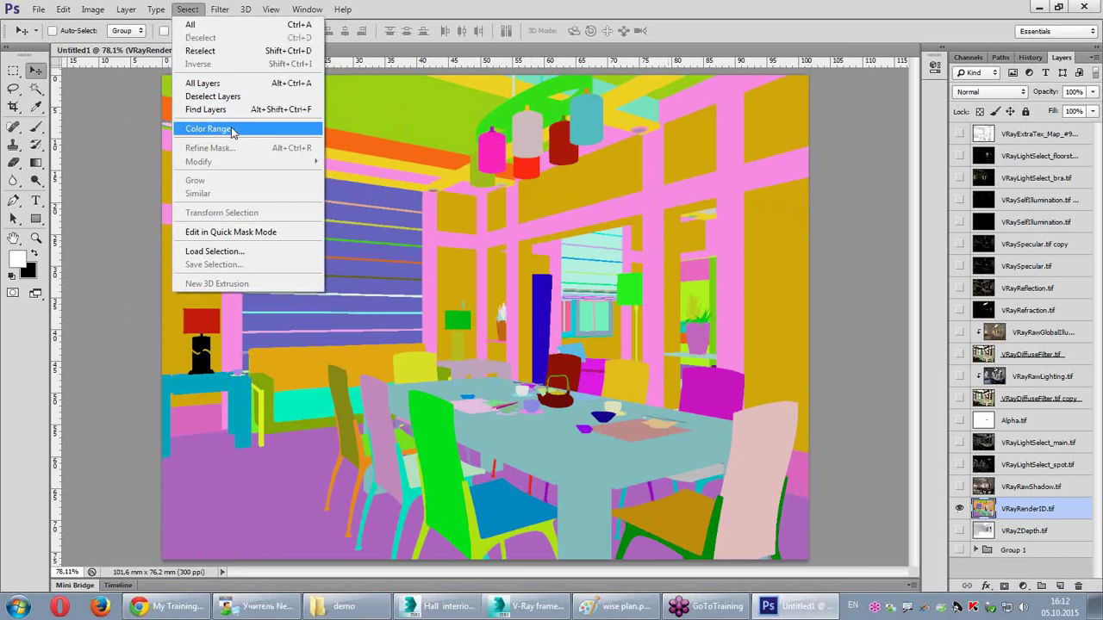
{"action": "left_click", "coordinate": [232, 130]}
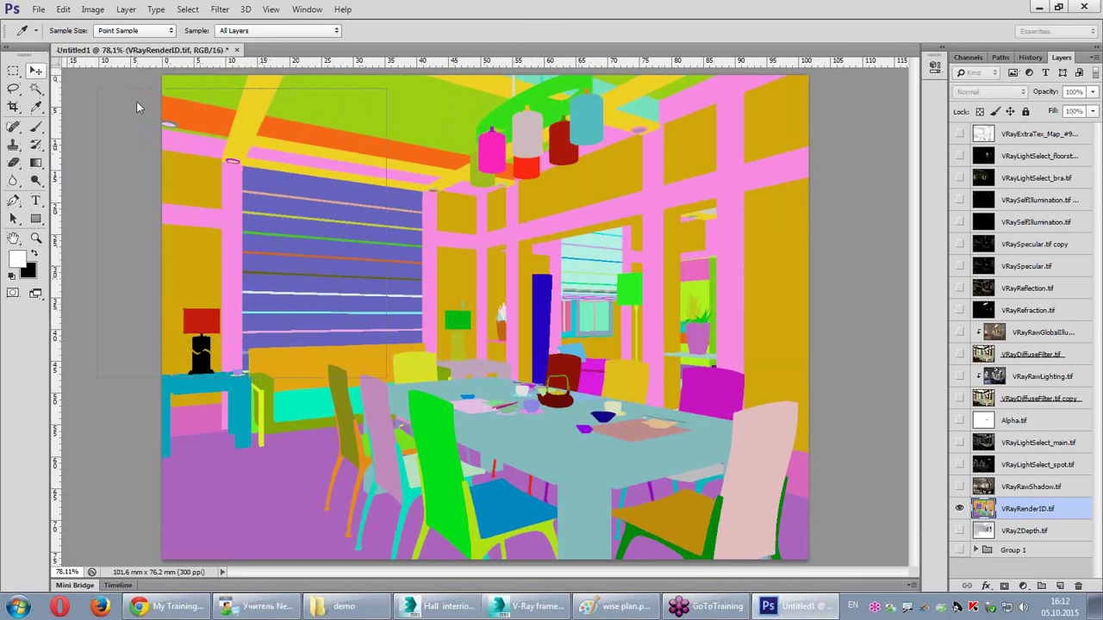
{"action": "left_click", "coordinate": [556, 433]}
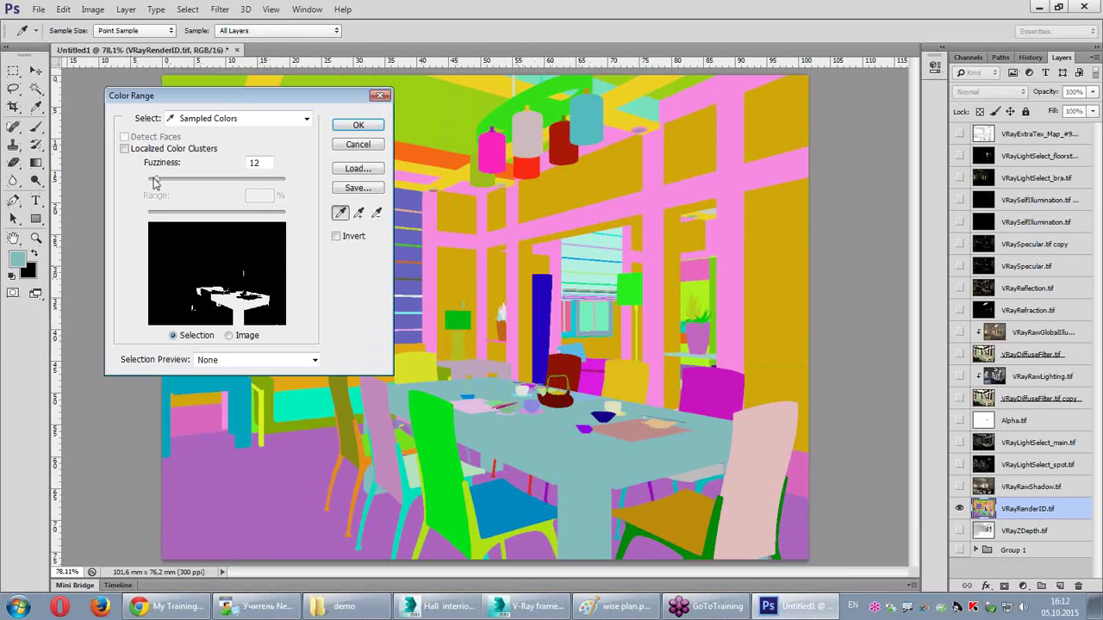
{"action": "left_click_drag", "start_coordinate": [156, 180], "coordinate": [153, 180]}
{"action": "type", "text": "0"}
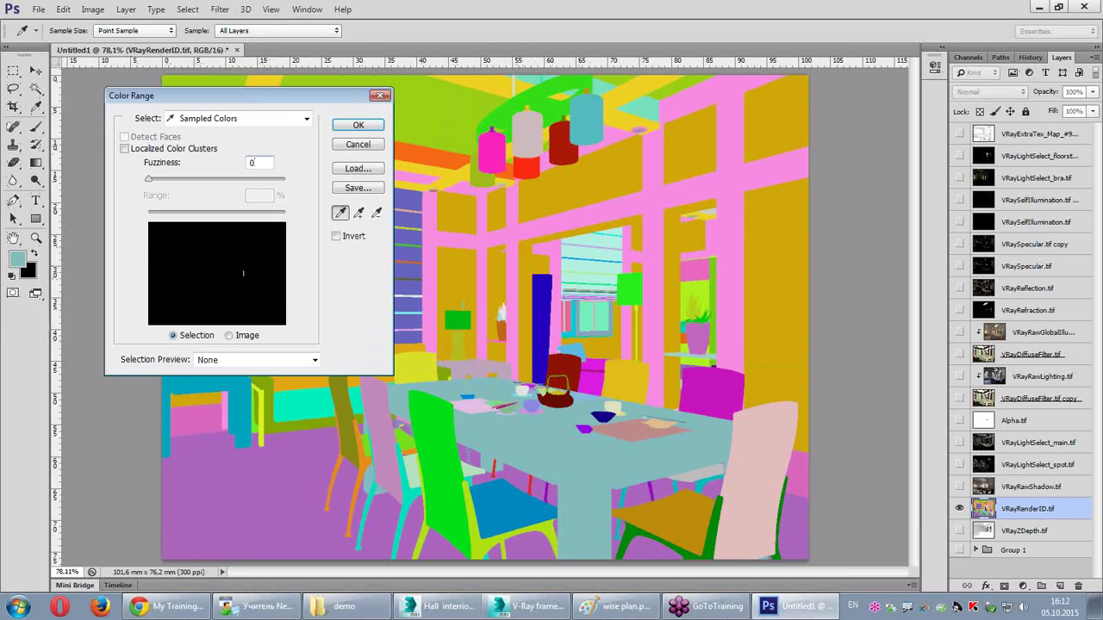
{"action": "type", "text": "1"}
{"action": "type", "text": "4"}
{"action": "left_click_drag", "start_coordinate": [157, 179], "coordinate": [158, 186]}
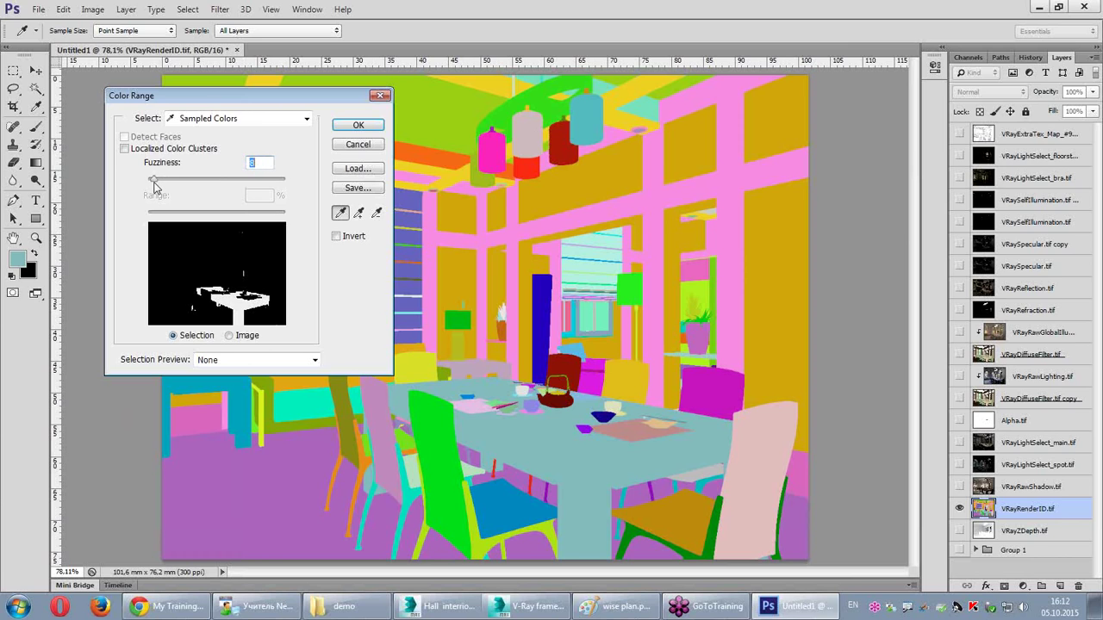
{"action": "left_click", "coordinate": [350, 131]}
{"action": "key", "text": "v"}
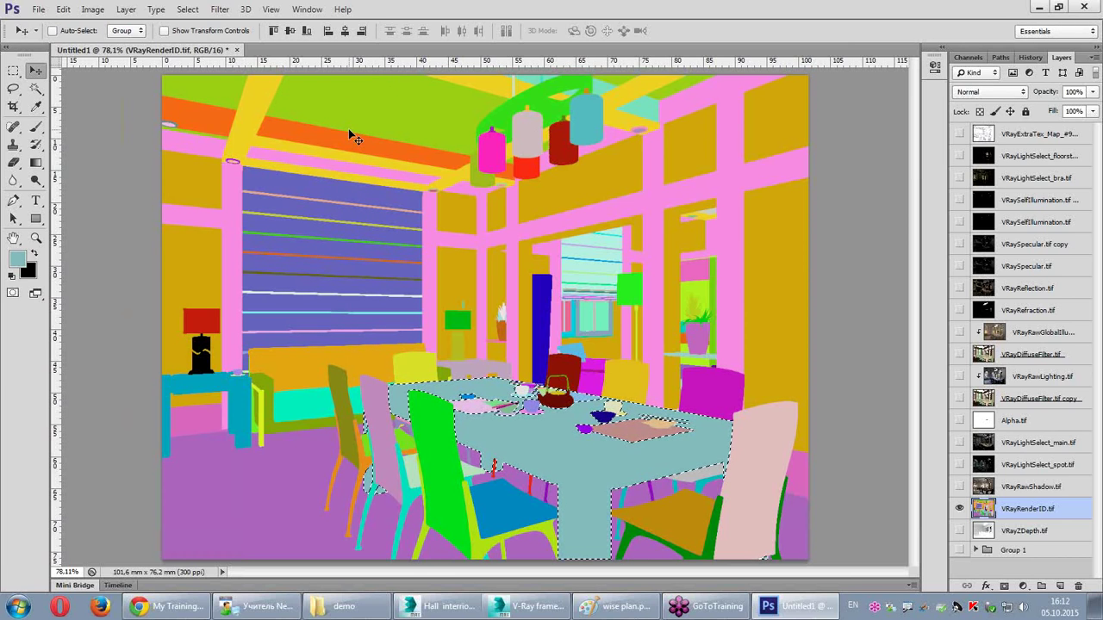
{"action": "left_click", "coordinate": [959, 510], "text": "alt"}
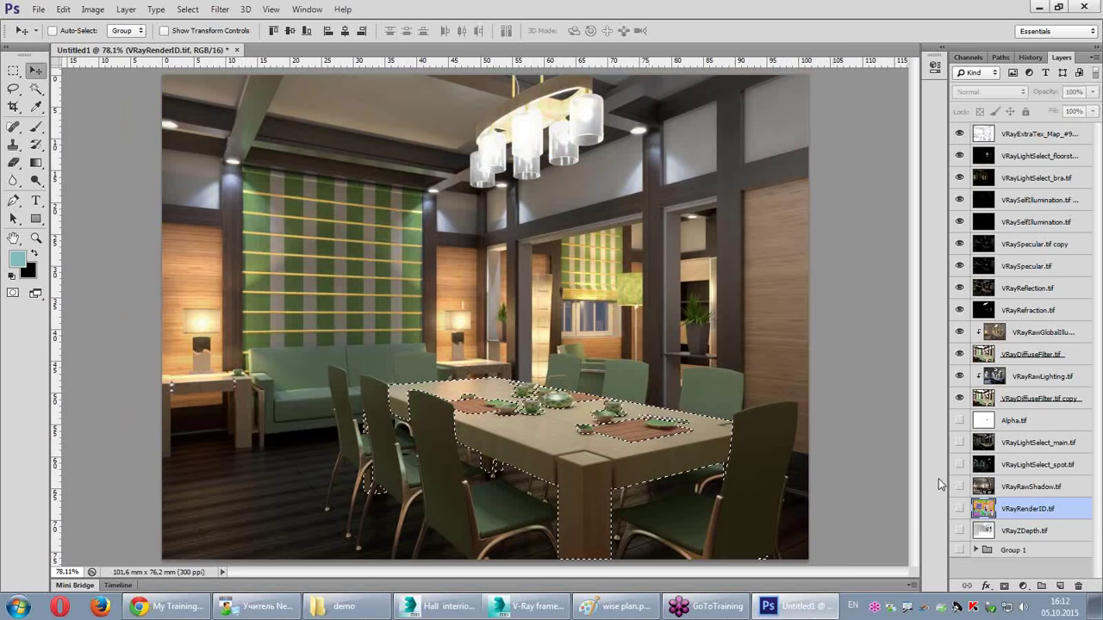
Step: On VRayDiffuseFilter.tif, try darkening the table with Brightness/Contrast, then cancel it
{"action": "left_click", "coordinate": [987, 358]}
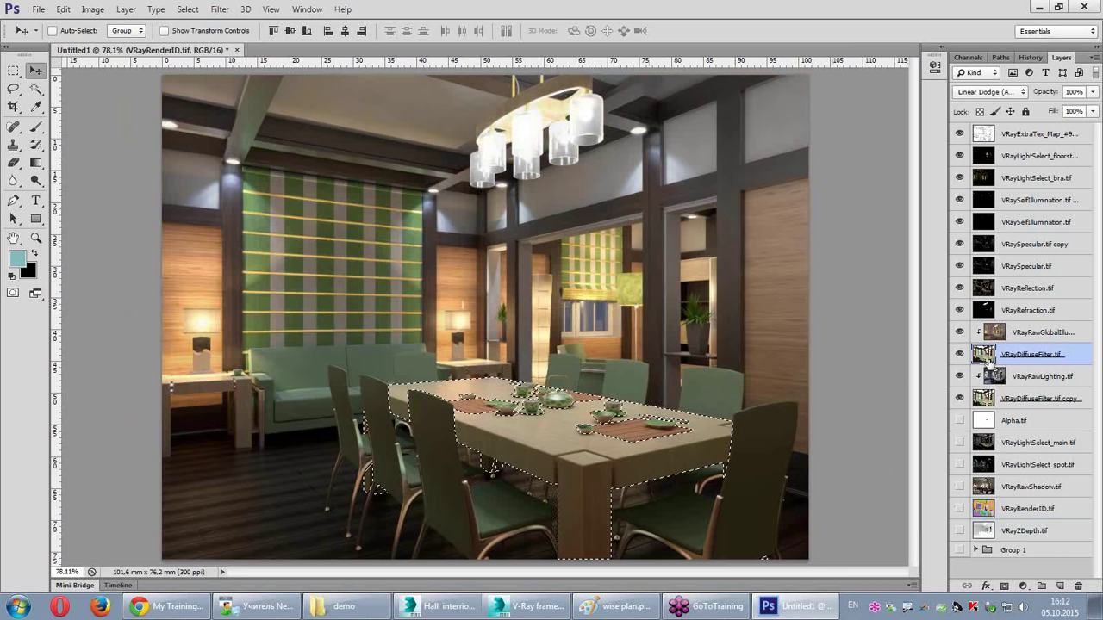
{"action": "left_click", "coordinate": [93, 10]}
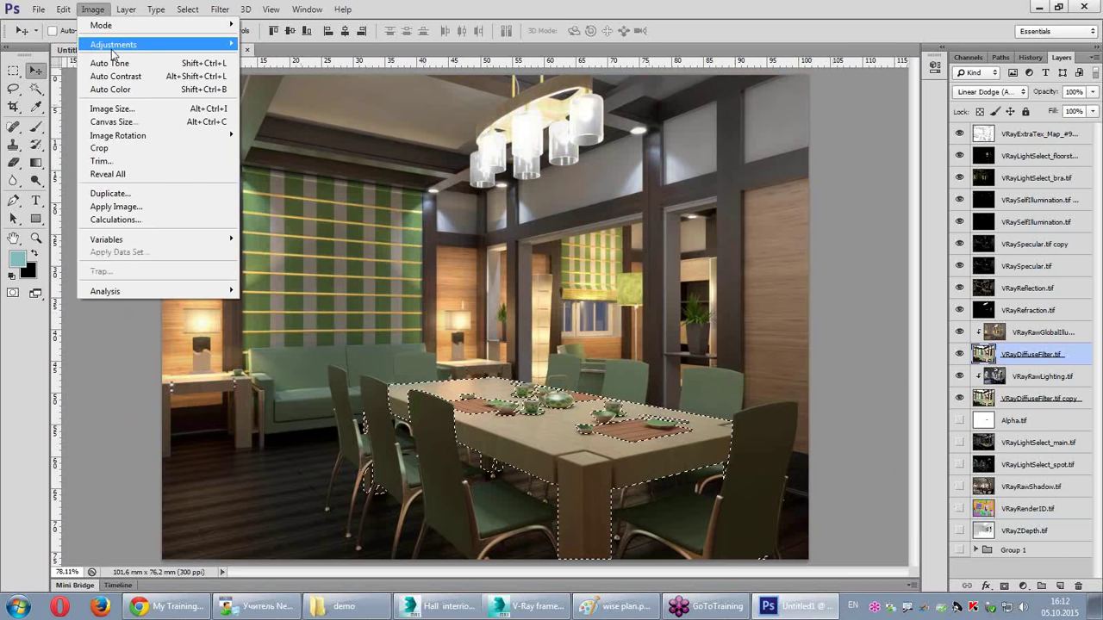
{"action": "mouse_move", "coordinate": [113, 44]}
{"action": "left_click", "coordinate": [276, 44]}
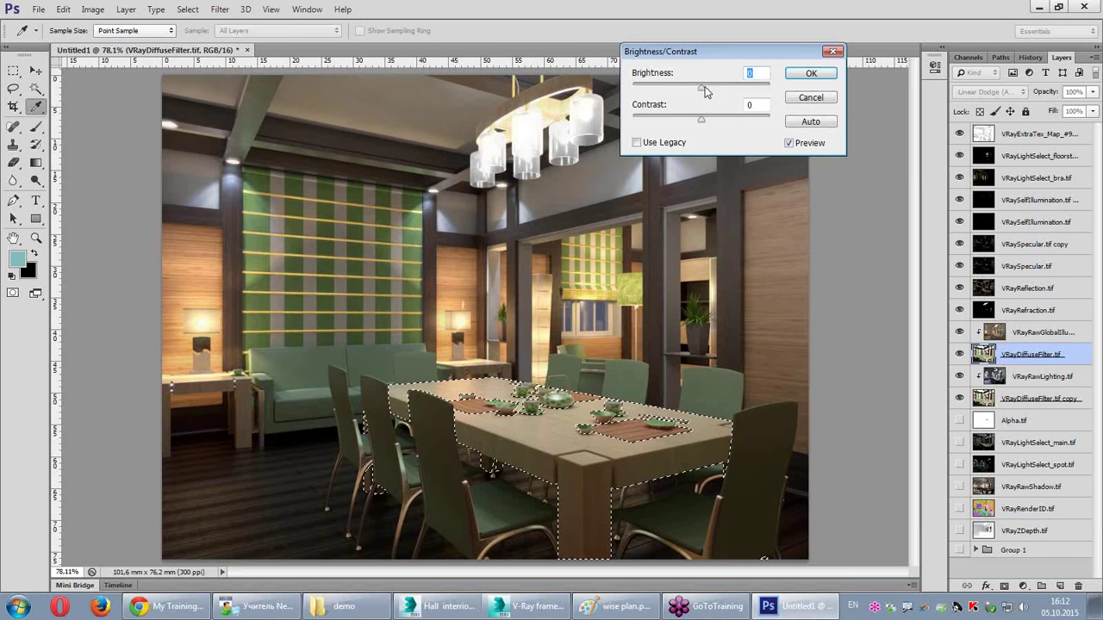
{"action": "mouse_move", "coordinate": [705, 90]}
{"action": "left_mouse_down"}
{"action": "mouse_move", "coordinate": [655, 89]}
{"action": "mouse_move", "coordinate": [700, 89]}
{"action": "mouse_move", "coordinate": [737, 119]}
{"action": "left_mouse_up"}
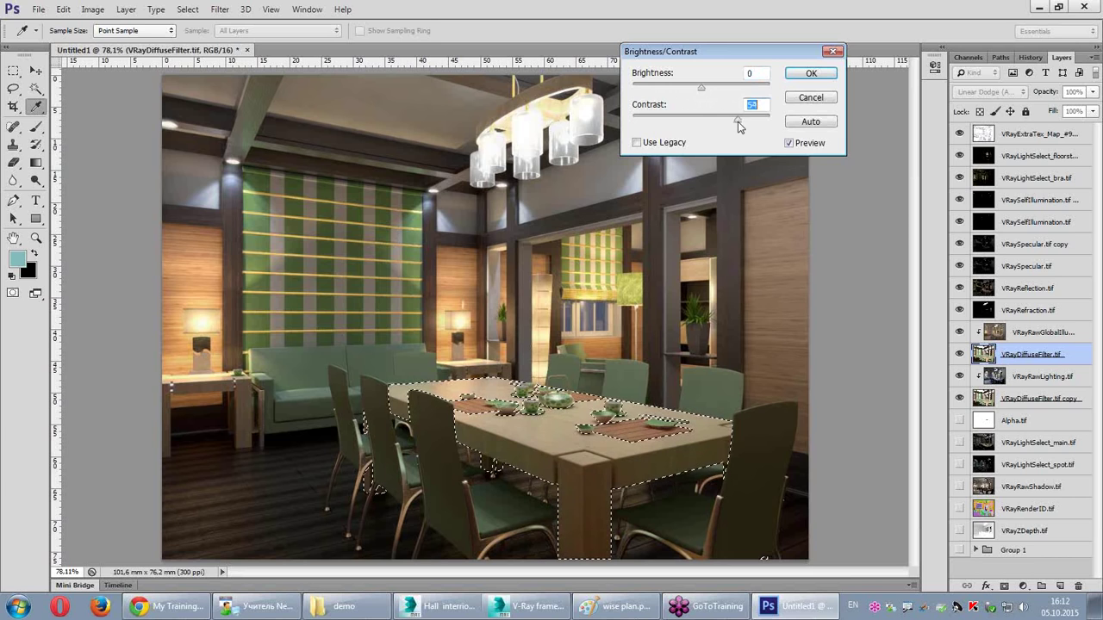
{"action": "left_click", "coordinate": [793, 99]}
Step: Give the table a Color Balance of −58/−3/−30, deselect, and merge the GI layer down
{"action": "left_click", "coordinate": [93, 9]}
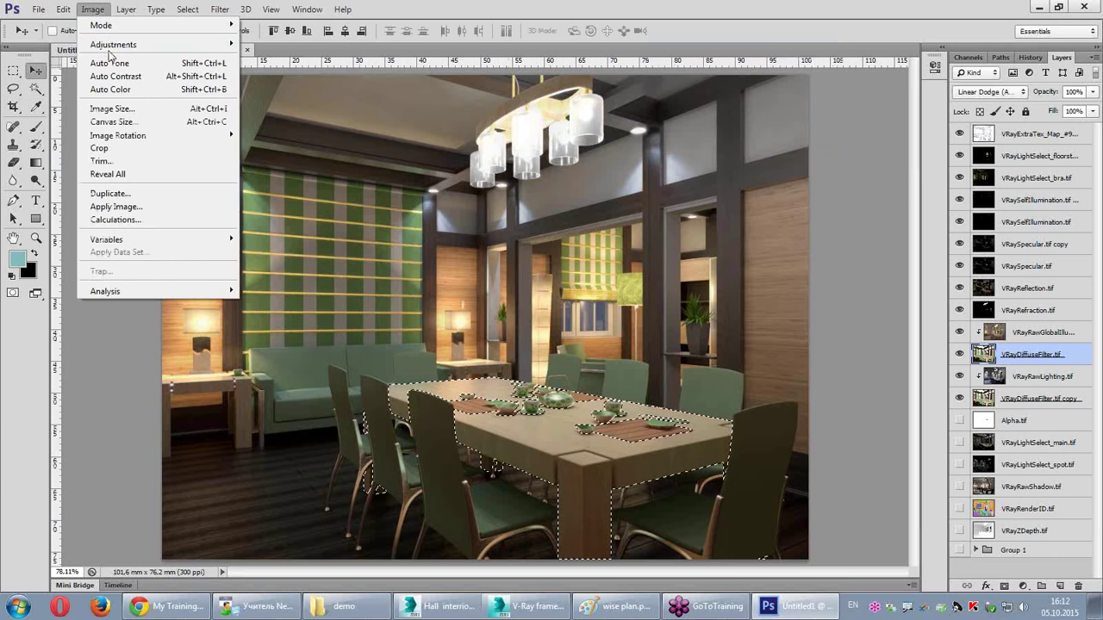
{"action": "mouse_move", "coordinate": [113, 44]}
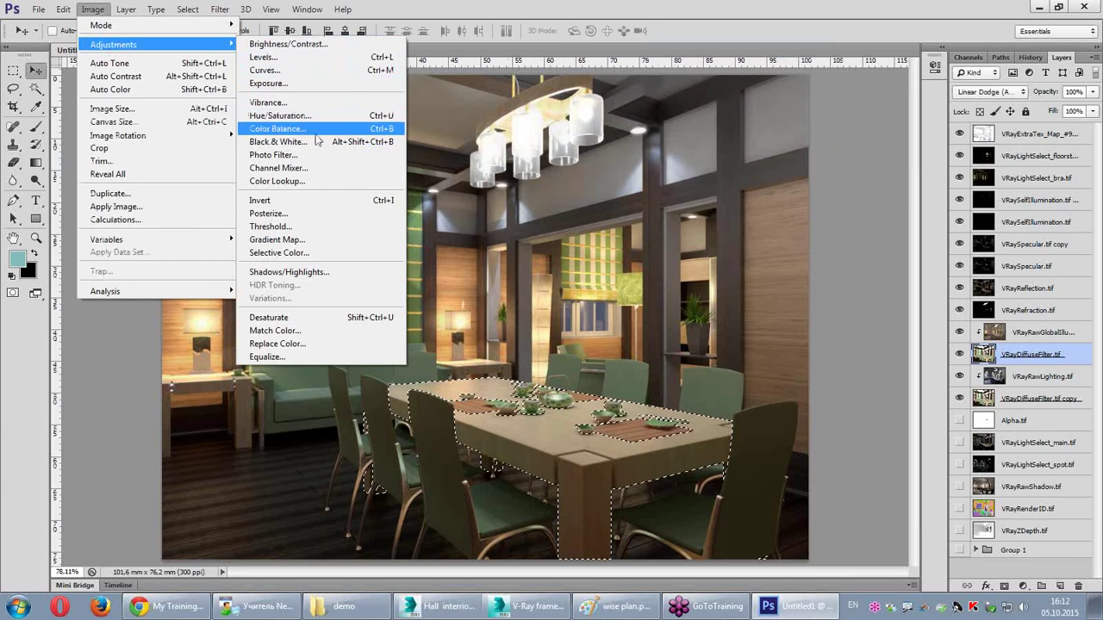
{"action": "left_click", "coordinate": [311, 131]}
{"action": "left_click_drag", "start_coordinate": [509, 151], "coordinate": [463, 75]}
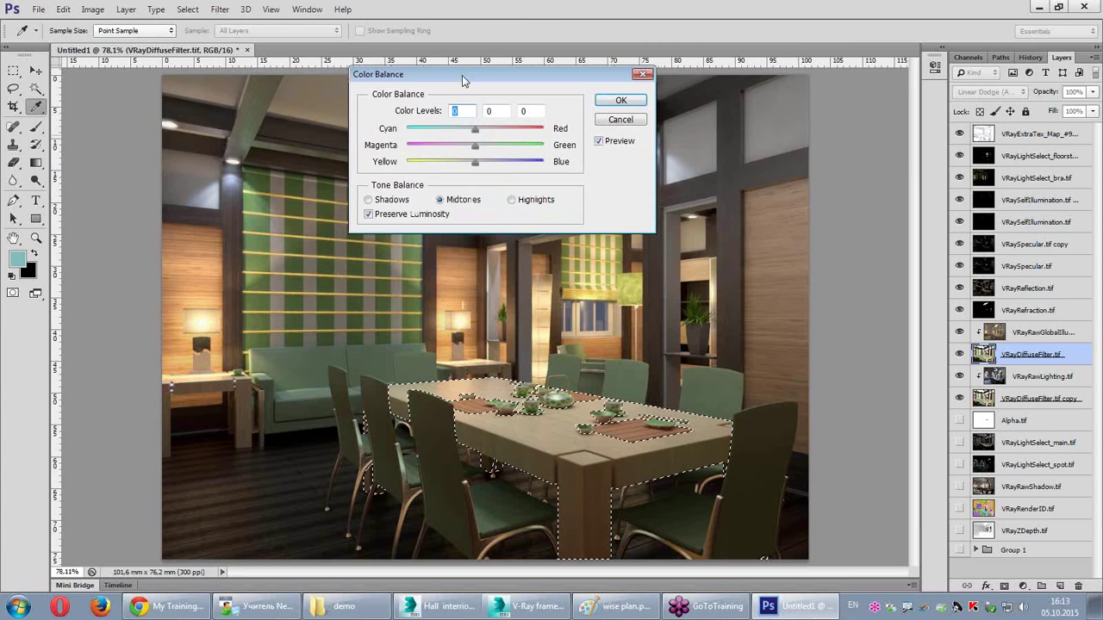
{"action": "mouse_move", "coordinate": [475, 148]}
{"action": "left_mouse_down"}
{"action": "mouse_move", "coordinate": [424, 150]}
{"action": "mouse_move", "coordinate": [508, 151]}
{"action": "mouse_move", "coordinate": [440, 162]}
{"action": "left_mouse_up"}
{"action": "left_click_drag", "start_coordinate": [475, 128], "coordinate": [514, 130]}
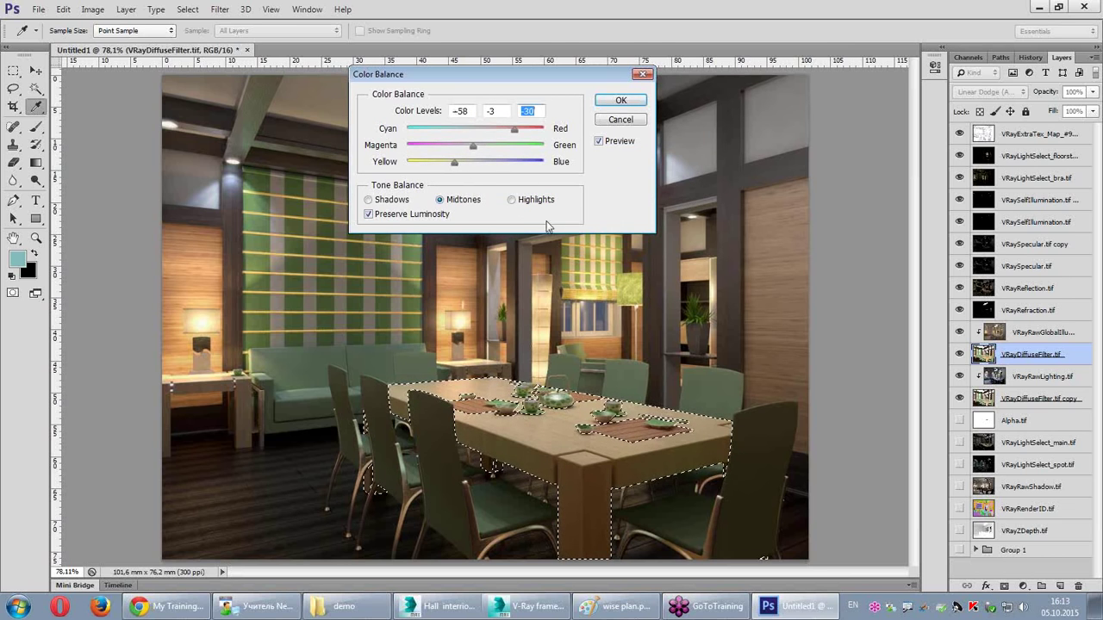
{"action": "left_click", "coordinate": [620, 100]}
{"action": "key", "text": "v"}
{"action": "key", "text": "ctrl+d"}
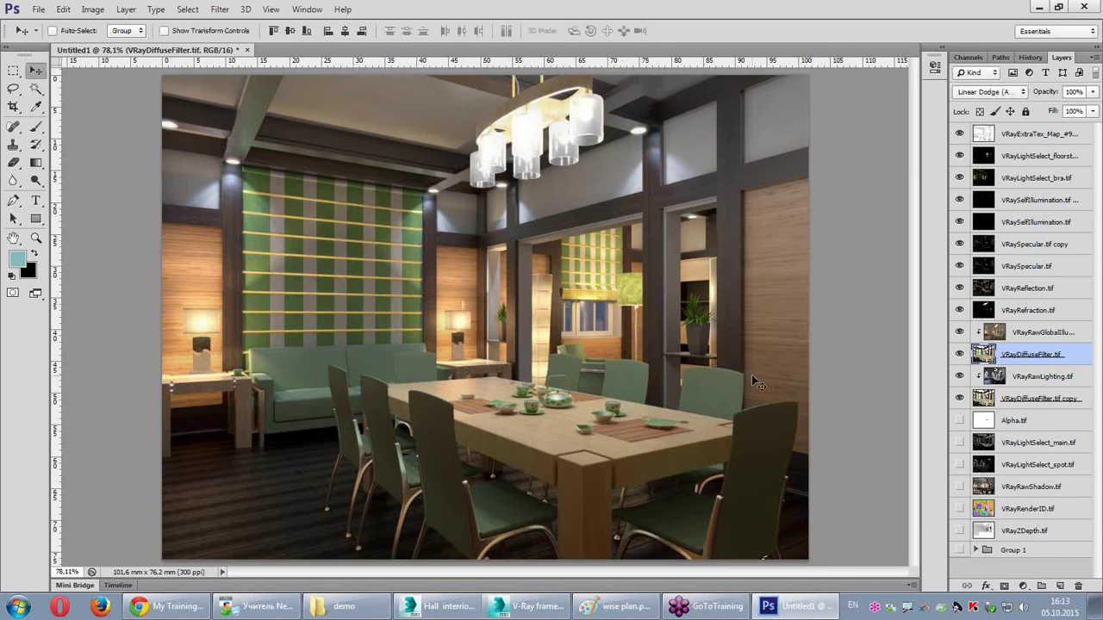
{"action": "key", "text": "ctrl+e"}
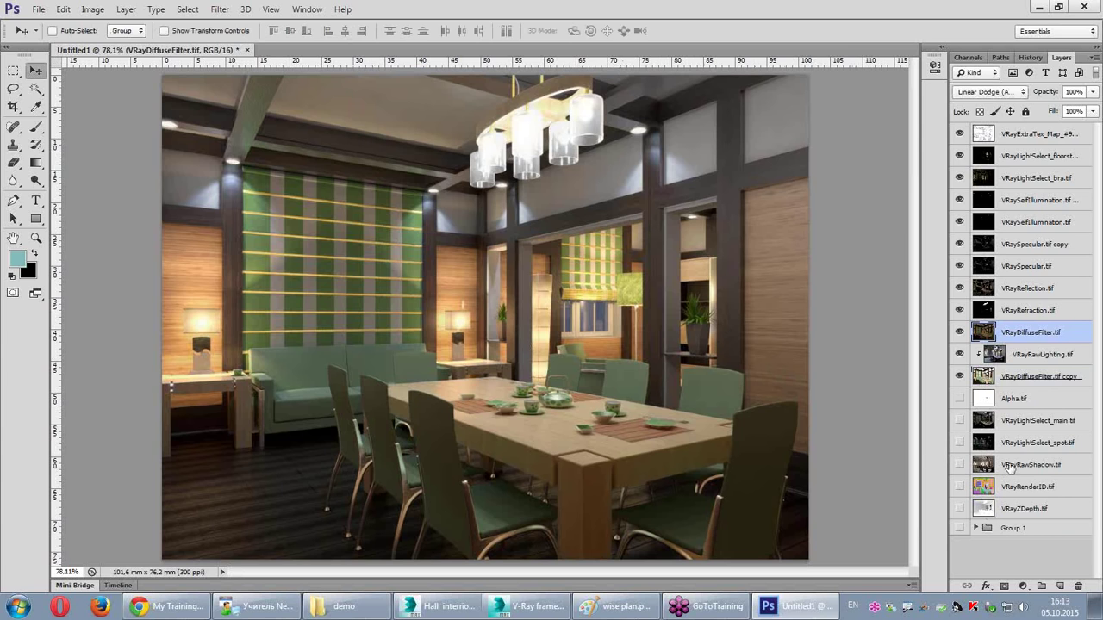
Step: View the VRayRawShadow pass solo, then move it to the top of the stack and show it
{"action": "left_click", "coordinate": [1010, 469]}
{"action": "left_click", "coordinate": [960, 465], "text": "alt"}
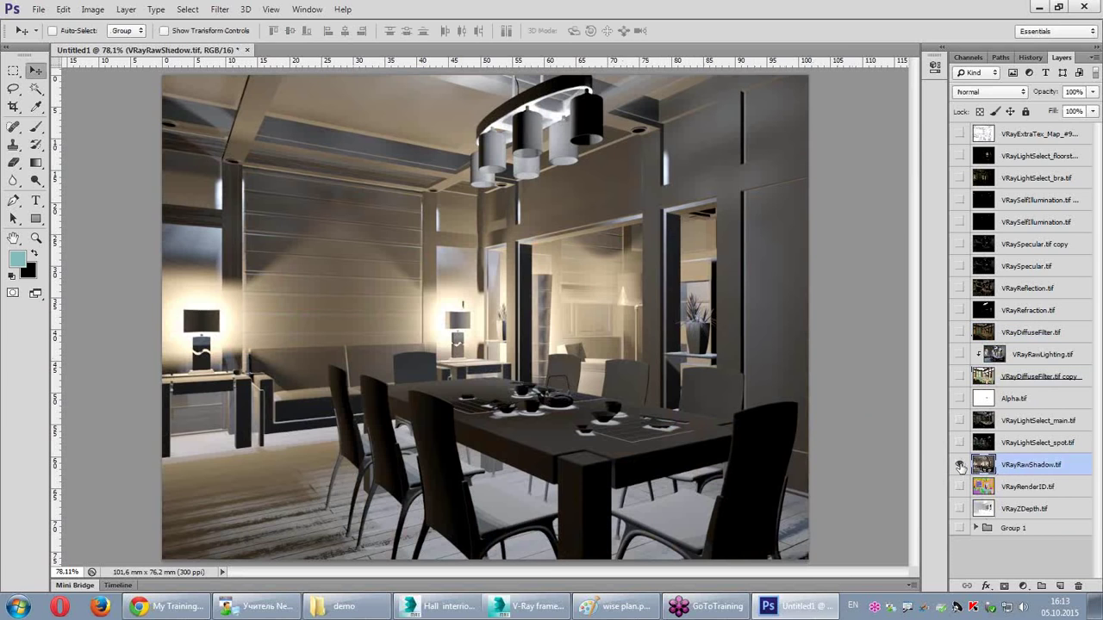
{"action": "left_click", "coordinate": [959, 465], "text": "alt"}
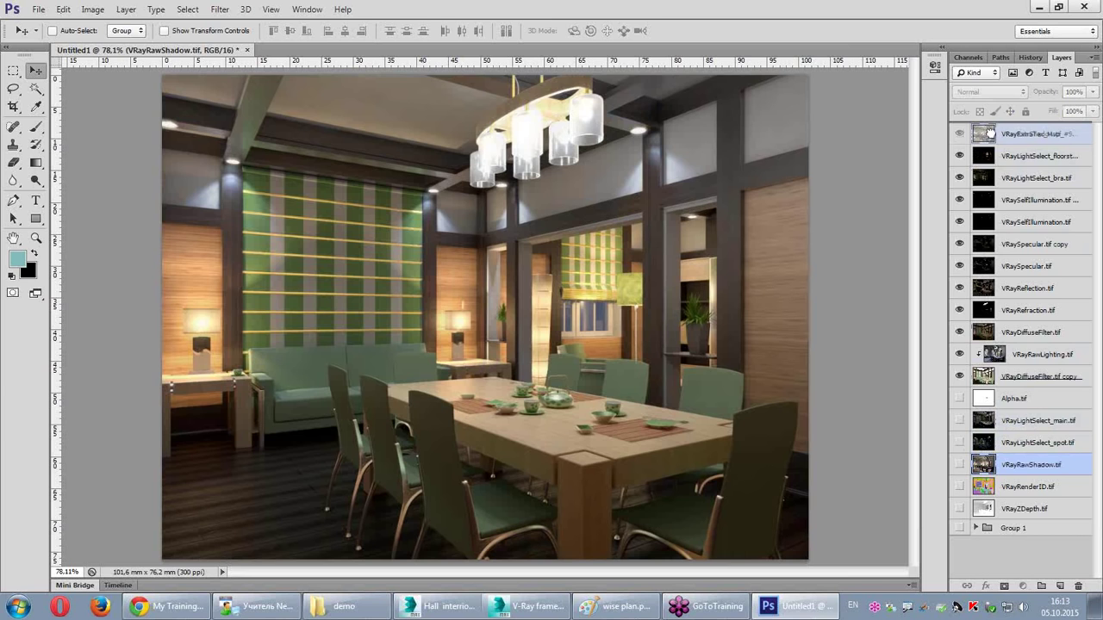
{"action": "left_click_drag", "start_coordinate": [989, 133], "coordinate": [987, 133]}
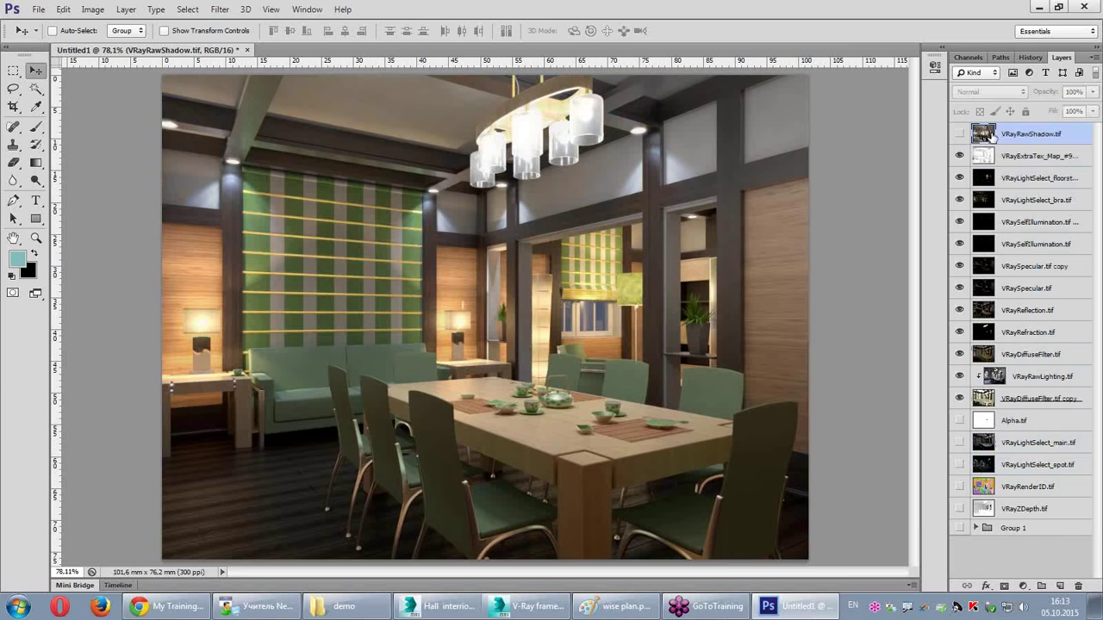
{"action": "left_click", "coordinate": [958, 135]}
Step: Blend the shadow pass in Linear Dodge (Add) at about 53%, then move Alpha.tif to the top
{"action": "left_click", "coordinate": [978, 92]}
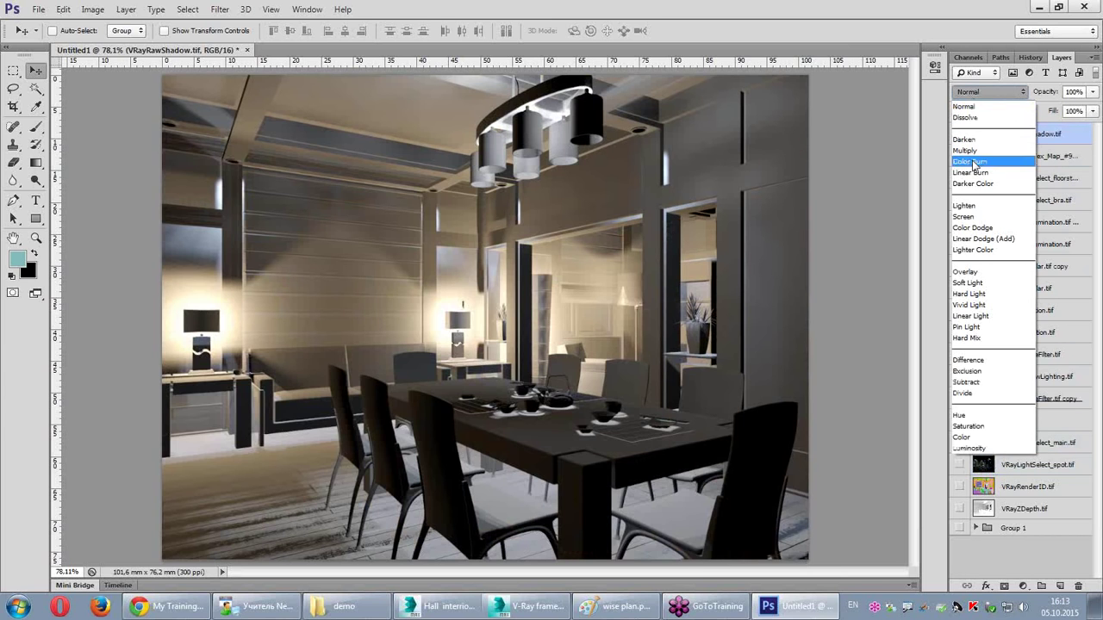
{"action": "left_click", "coordinate": [982, 236]}
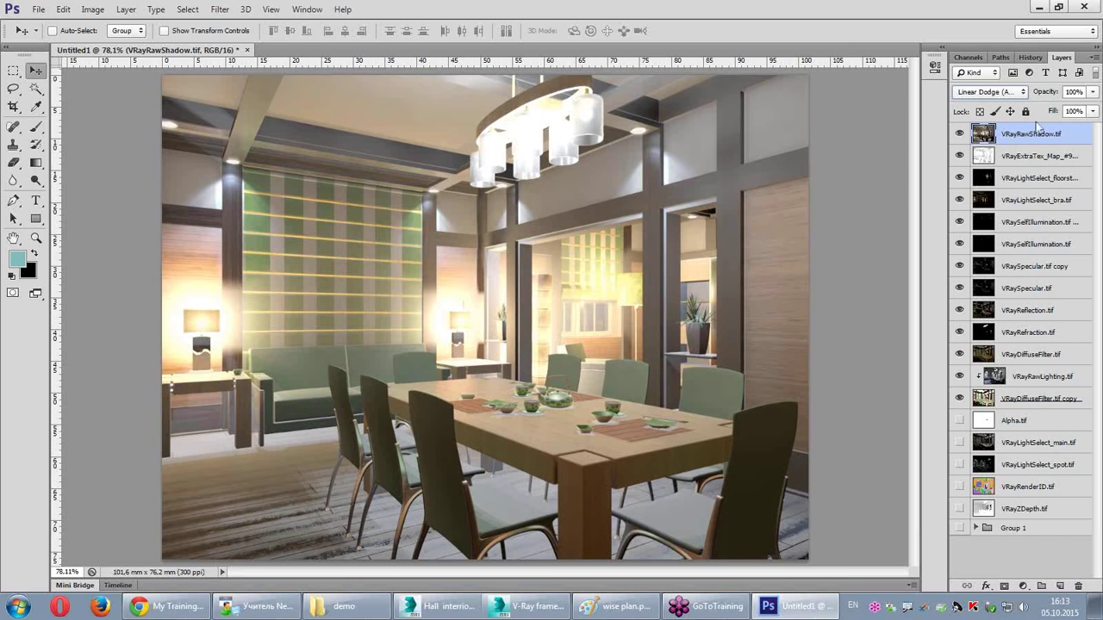
{"action": "left_click", "coordinate": [1092, 92]}
{"action": "mouse_move", "coordinate": [1090, 107]}
{"action": "left_mouse_down"}
{"action": "mouse_move", "coordinate": [995, 114]}
{"action": "mouse_move", "coordinate": [982, 129]}
{"action": "mouse_move", "coordinate": [1081, 587]}
{"action": "left_mouse_up"}
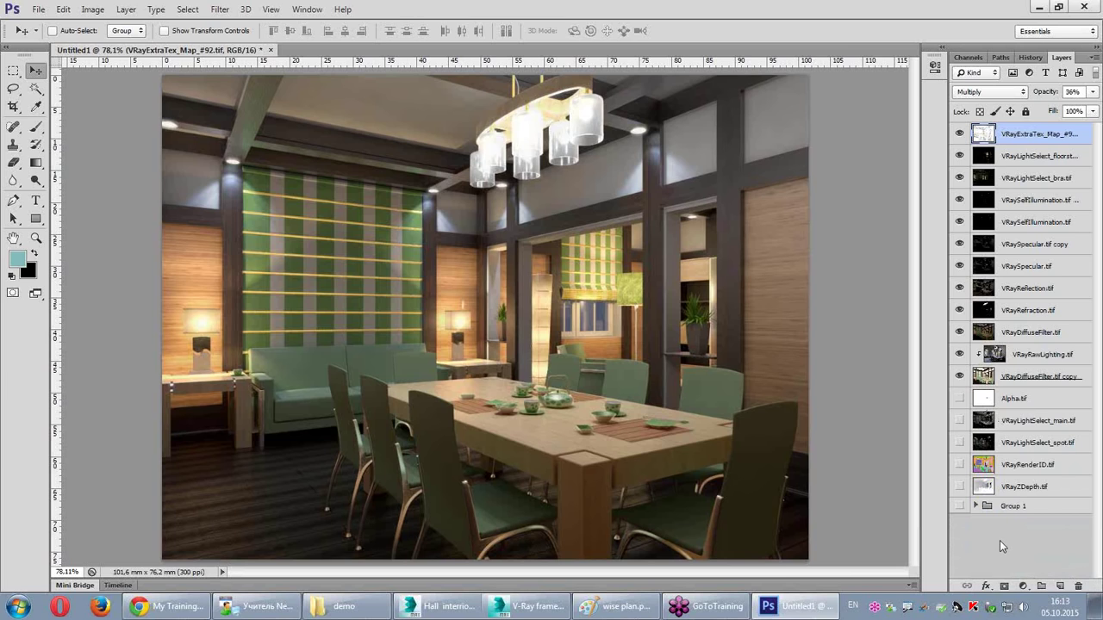
{"action": "mouse_move", "coordinate": [990, 400]}
{"action": "left_mouse_down"}
{"action": "mouse_move", "coordinate": [1004, 118]}
{"action": "mouse_move", "coordinate": [999, 131]}
{"action": "left_mouse_up"}
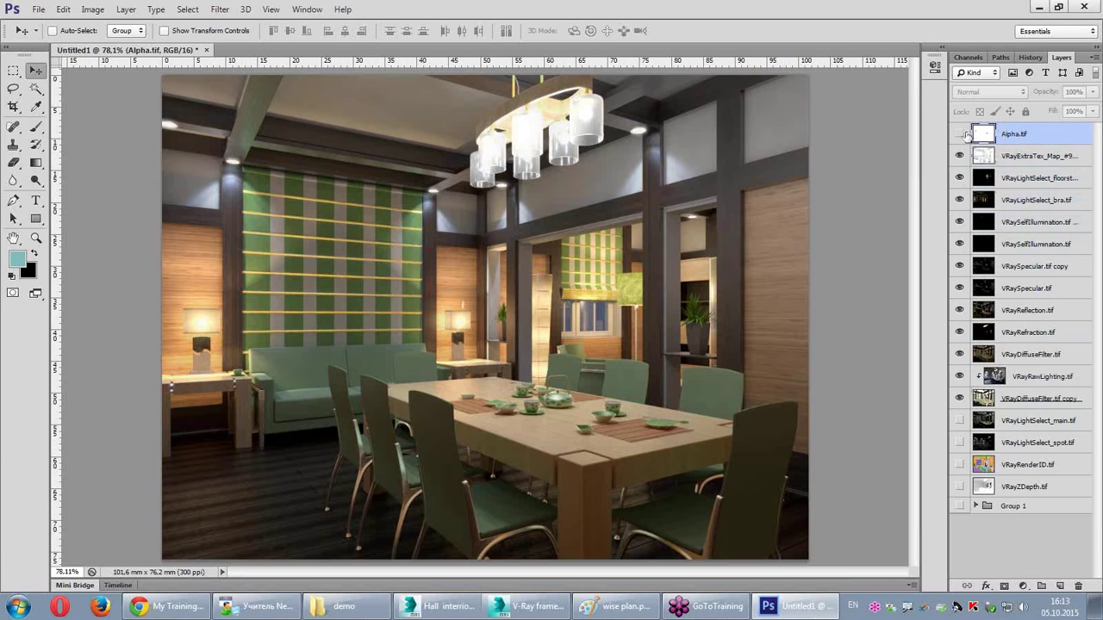
Step: Show the Alpha.tif layer and open night.jpg from the interior folder
{"action": "left_click", "coordinate": [958, 135]}
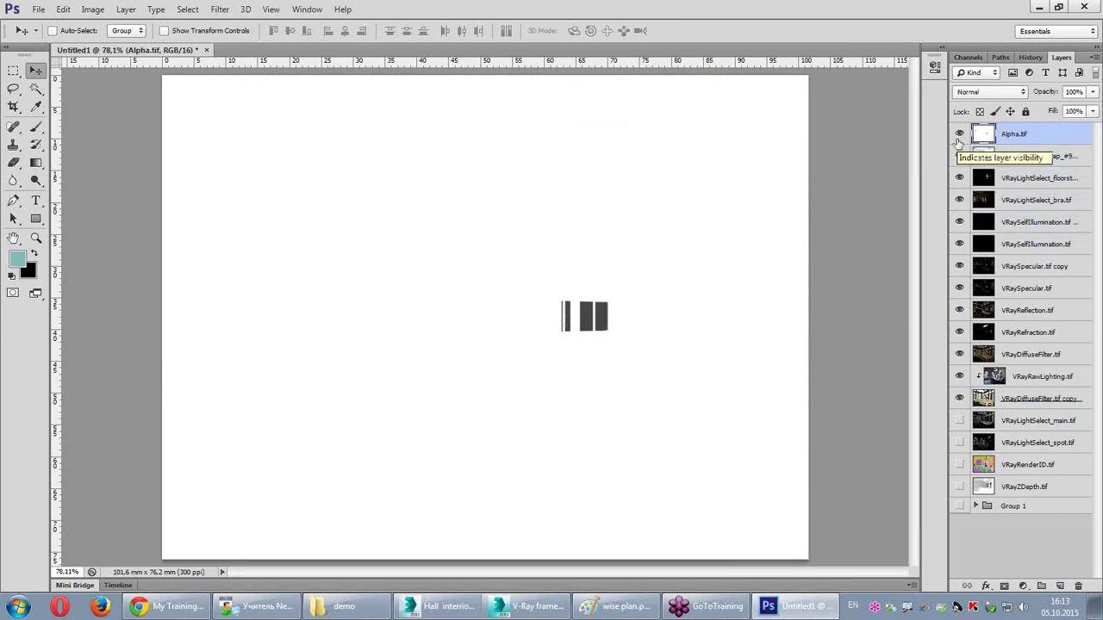
{"action": "left_click", "coordinate": [39, 9]}
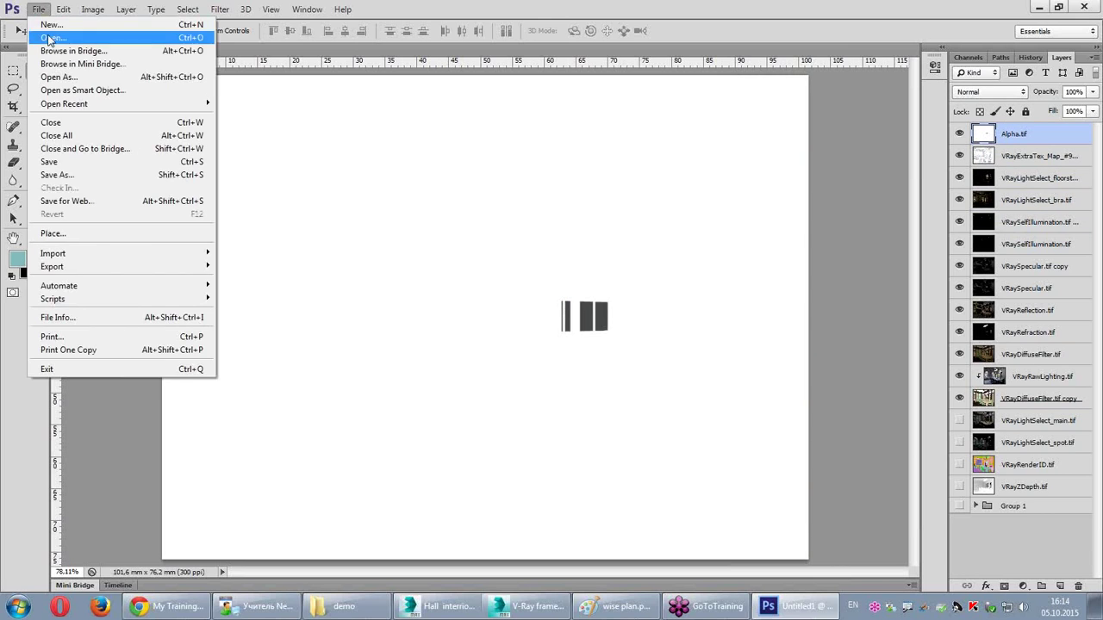
{"action": "left_click", "coordinate": [53, 38]}
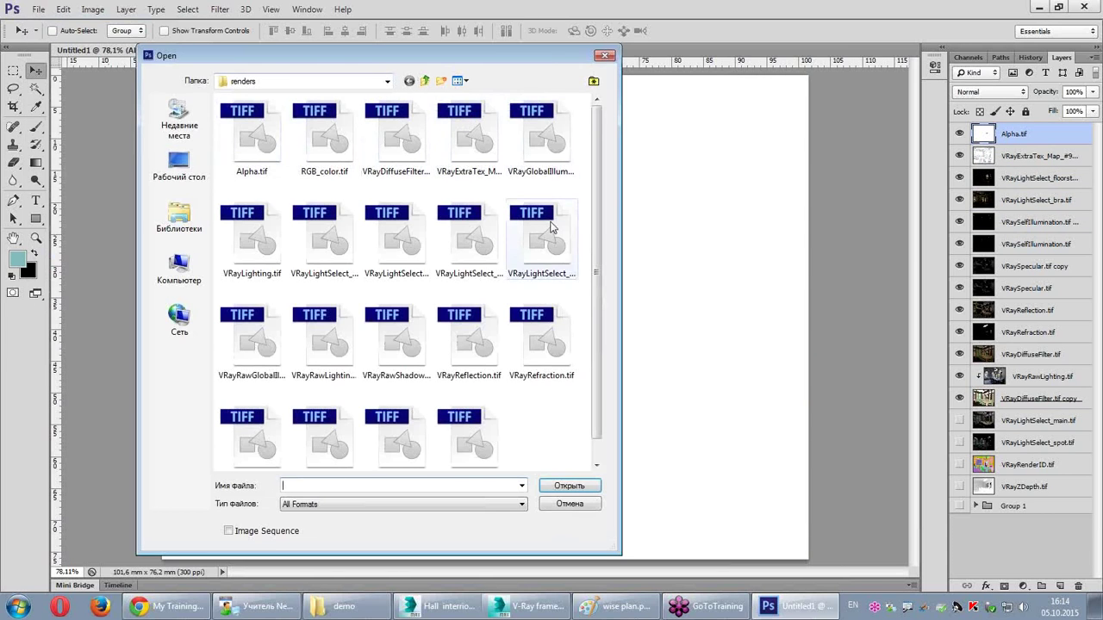
{"action": "left_click", "coordinate": [425, 80]}
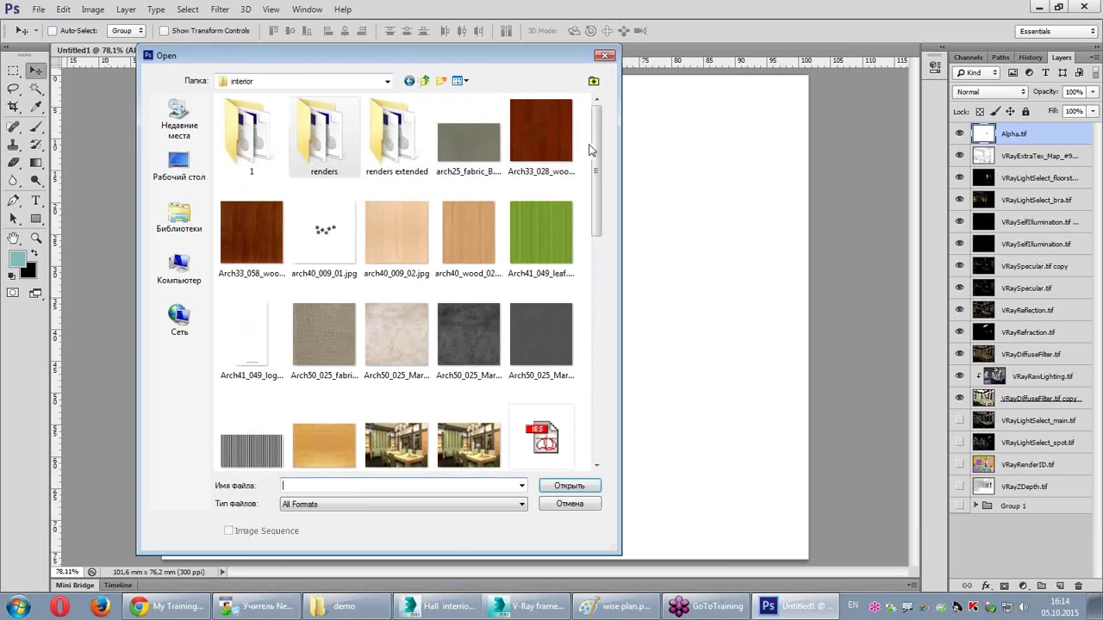
{"action": "left_click_drag", "start_coordinate": [593, 147], "coordinate": [628, 333]}
{"action": "double_click", "coordinate": [290, 249]}
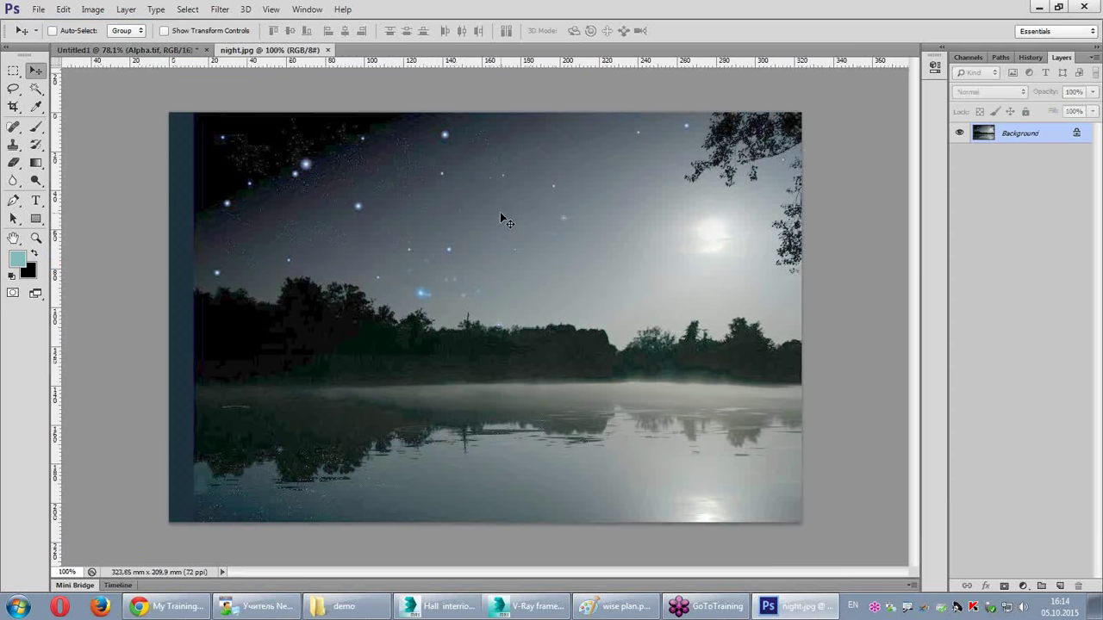
Step: Darken night.jpg with an Exposure adjustment of about −0.33 and gamma correction 0.73
{"action": "left_click", "coordinate": [92, 9]}
{"action": "mouse_move", "coordinate": [155, 44]}
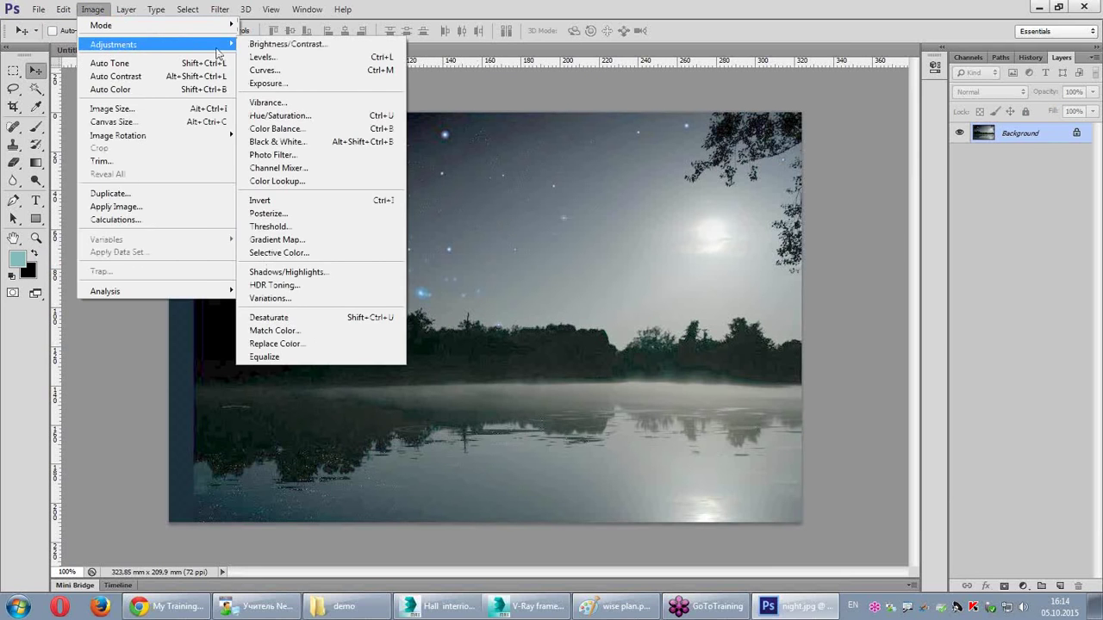
{"action": "left_click", "coordinate": [274, 82]}
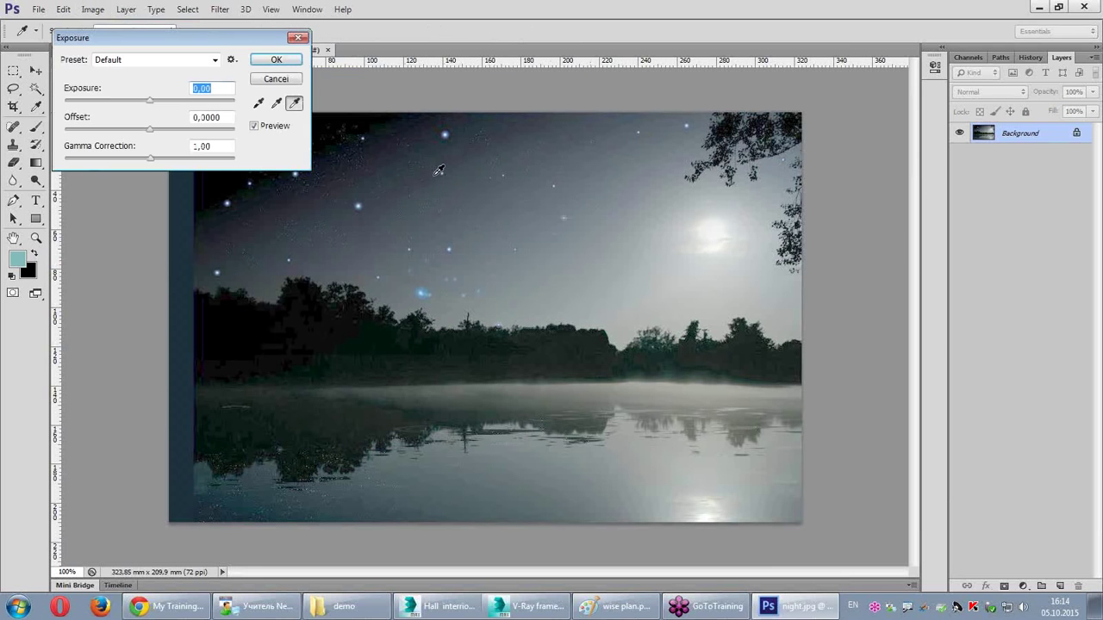
{"action": "left_click_drag", "start_coordinate": [142, 104], "coordinate": [144, 113]}
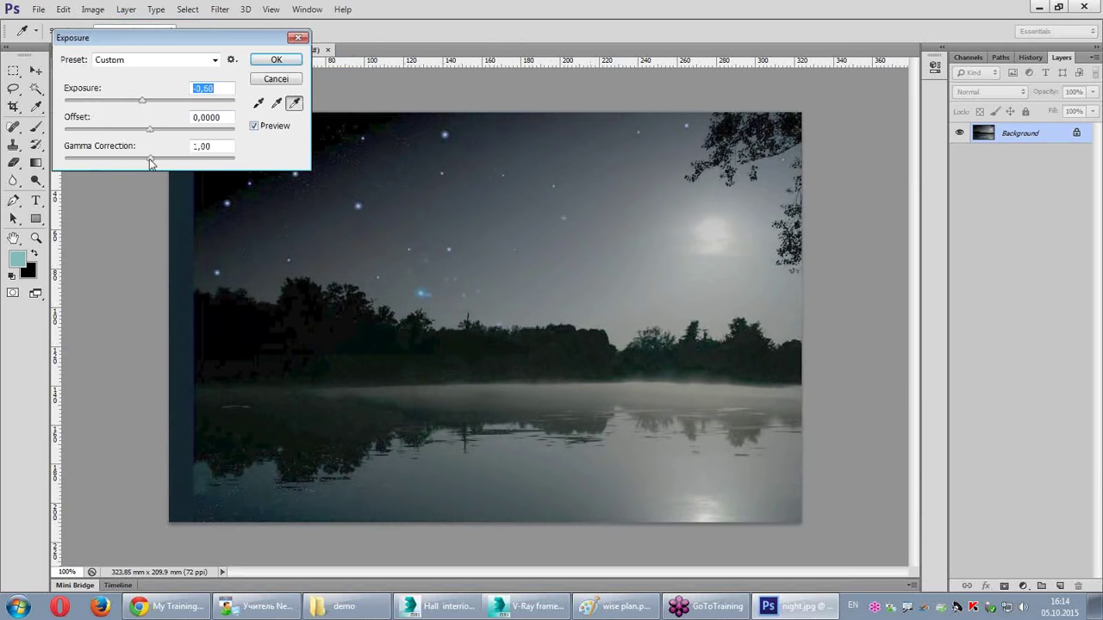
{"action": "left_click_drag", "start_coordinate": [150, 159], "coordinate": [167, 163]}
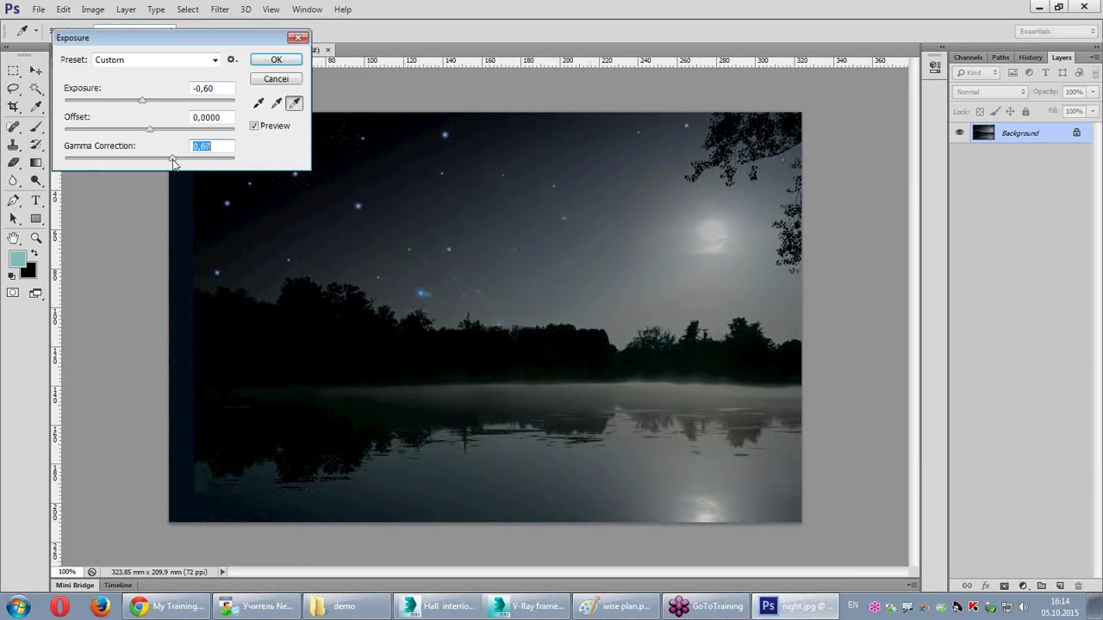
{"action": "left_click_drag", "start_coordinate": [143, 101], "coordinate": [148, 101]}
{"action": "left_click", "coordinate": [255, 64]}
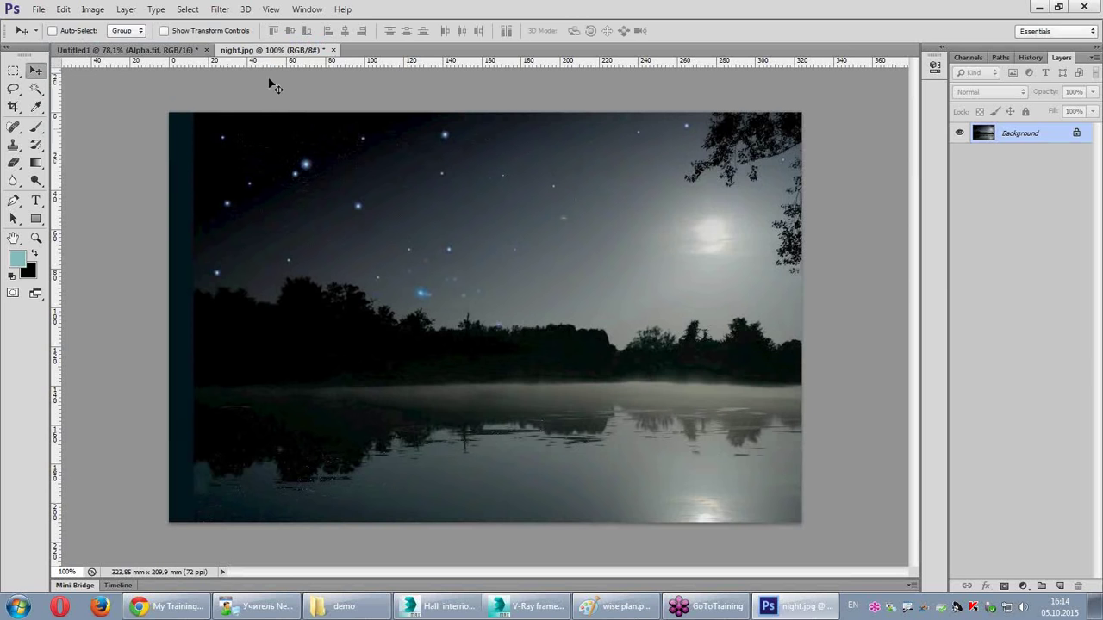
Step: Drag night.jpg into Untitled1 as Layer 1, position it, and move Alpha.tif above it
{"action": "left_click_drag", "start_coordinate": [273, 82], "coordinate": [224, 88]}
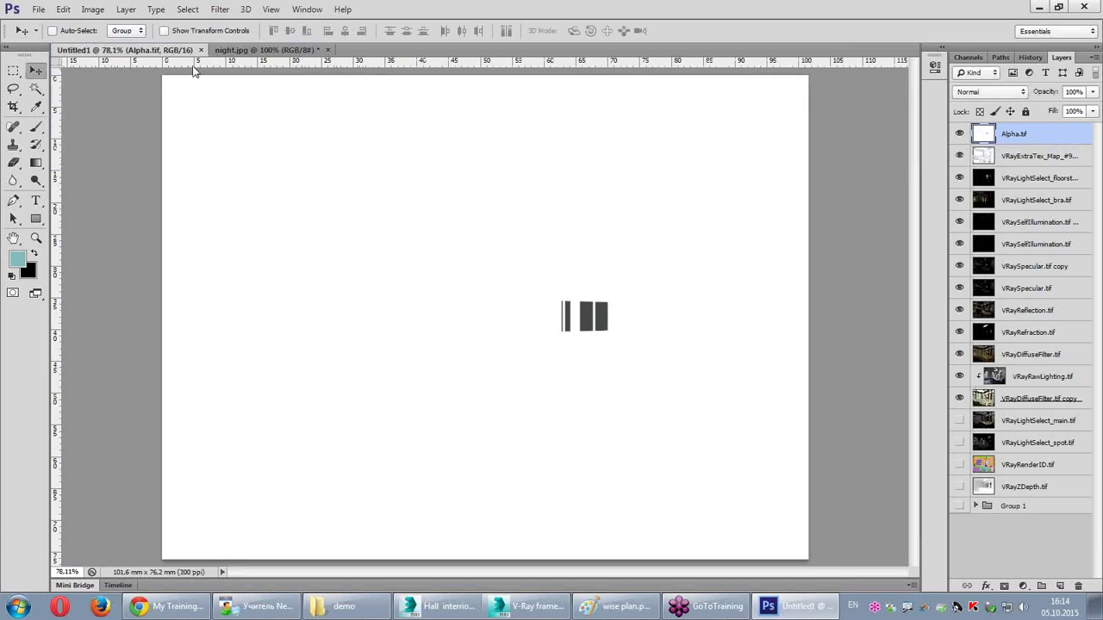
{"action": "left_click_drag", "start_coordinate": [446, 254], "coordinate": [404, 234]}
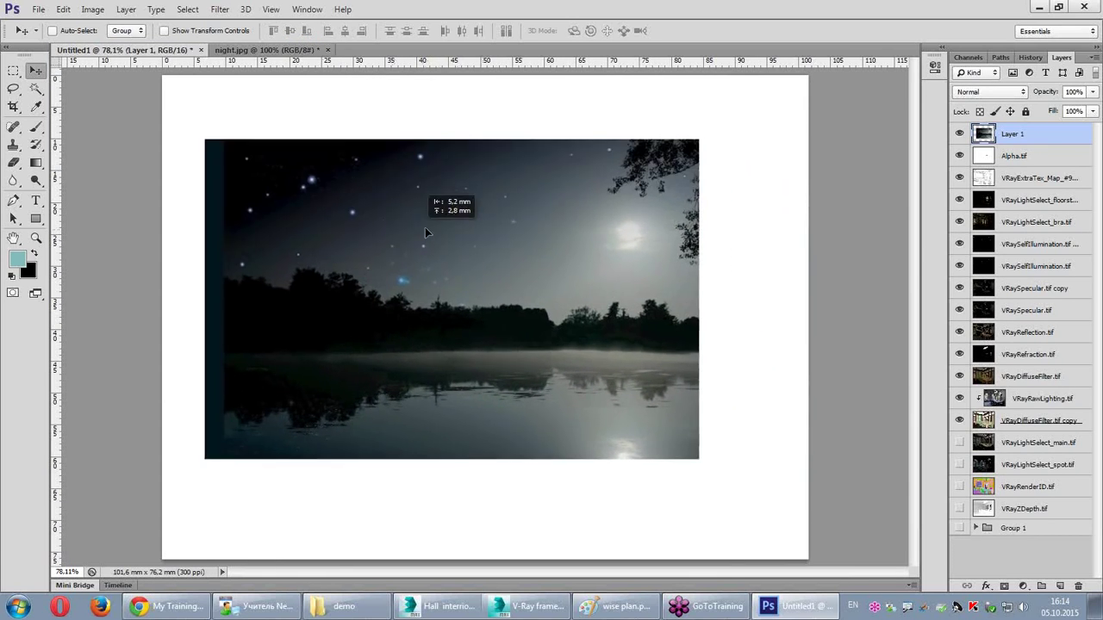
{"action": "left_click_drag", "start_coordinate": [404, 234], "coordinate": [431, 241]}
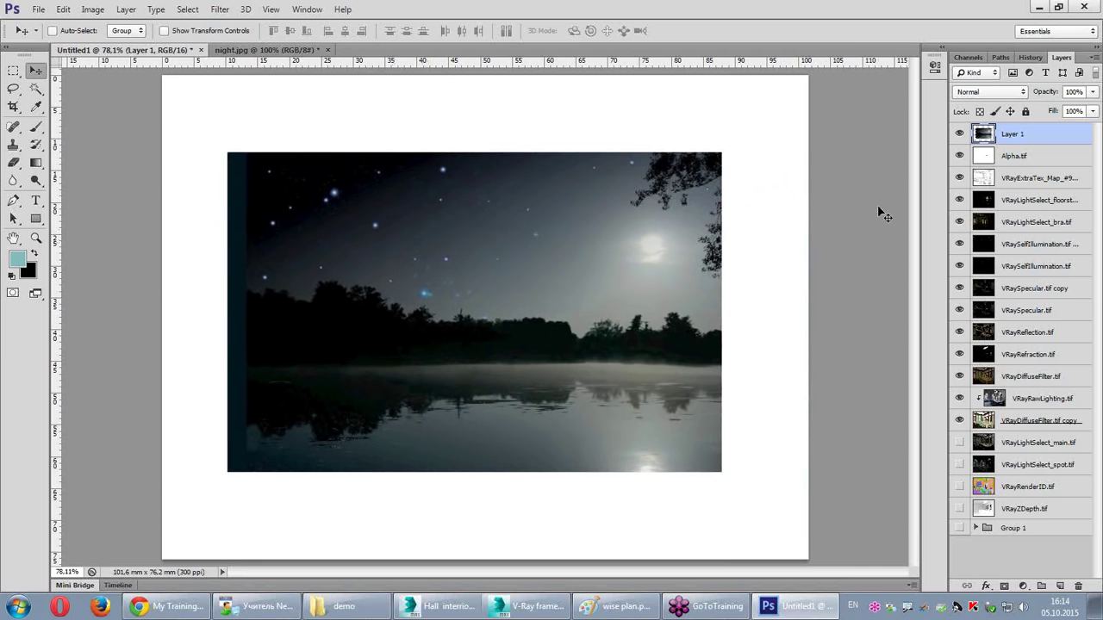
{"action": "left_click_drag", "start_coordinate": [985, 156], "coordinate": [989, 127]}
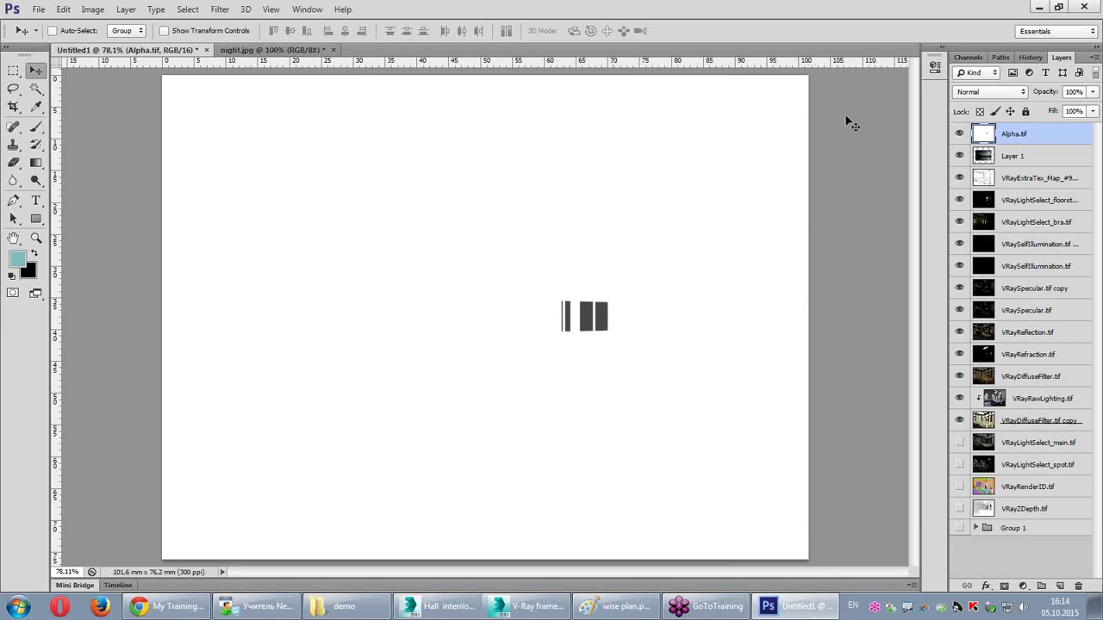
Step: Invert Alpha.tif and toggle its visibility to compare against the room render beneath
{"action": "left_click", "coordinate": [93, 8]}
{"action": "mouse_move", "coordinate": [114, 44]}
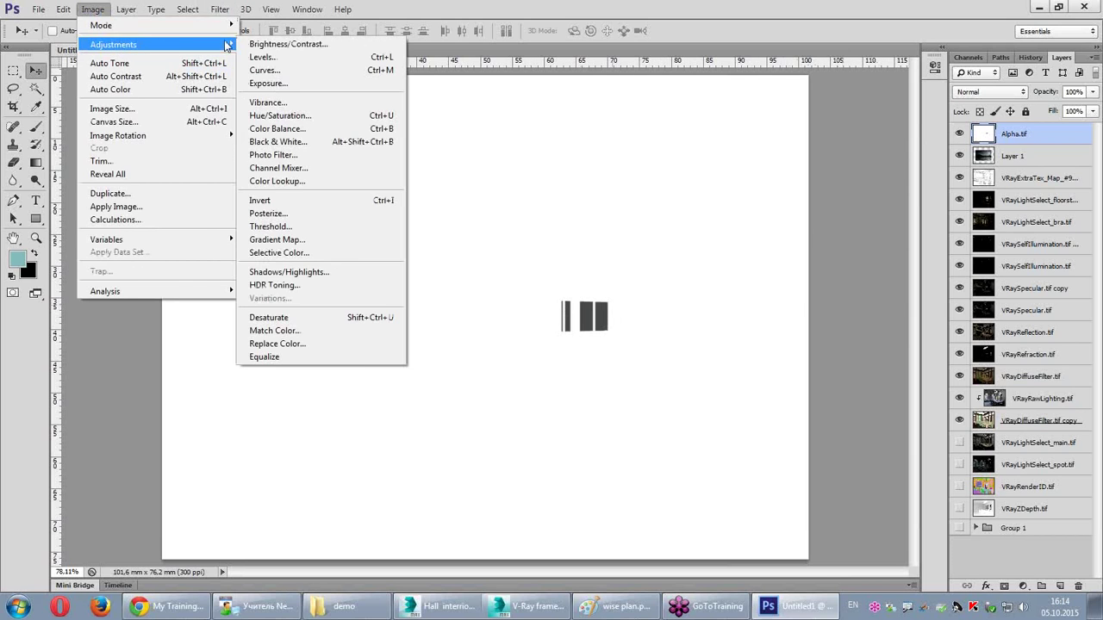
{"action": "left_click", "coordinate": [304, 200]}
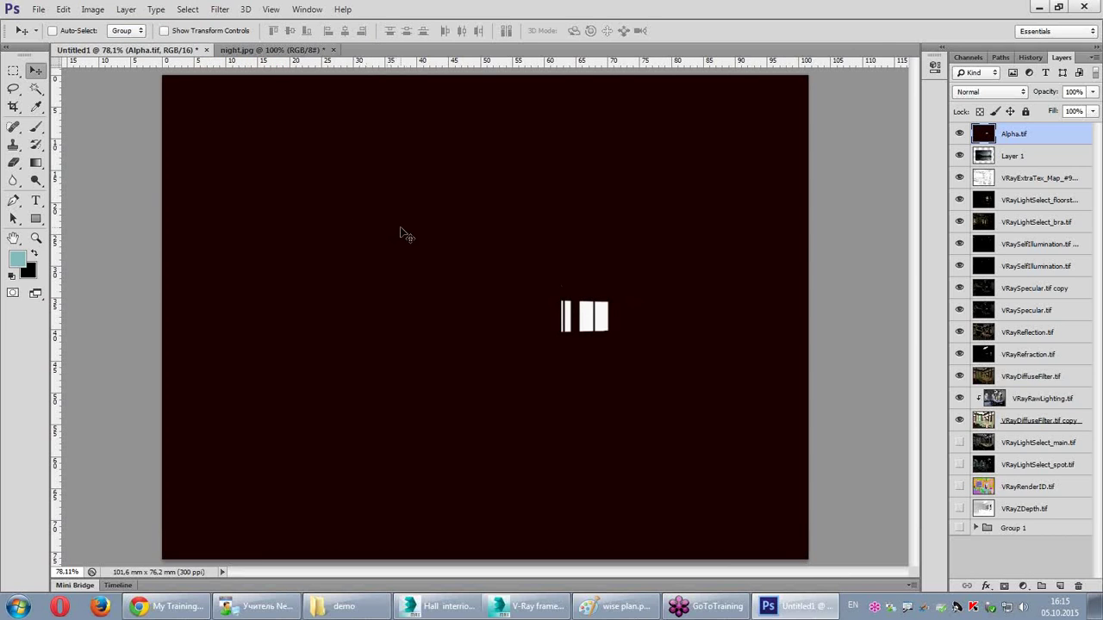
{"action": "left_click", "coordinate": [959, 135]}
{"action": "left_click", "coordinate": [996, 160]}
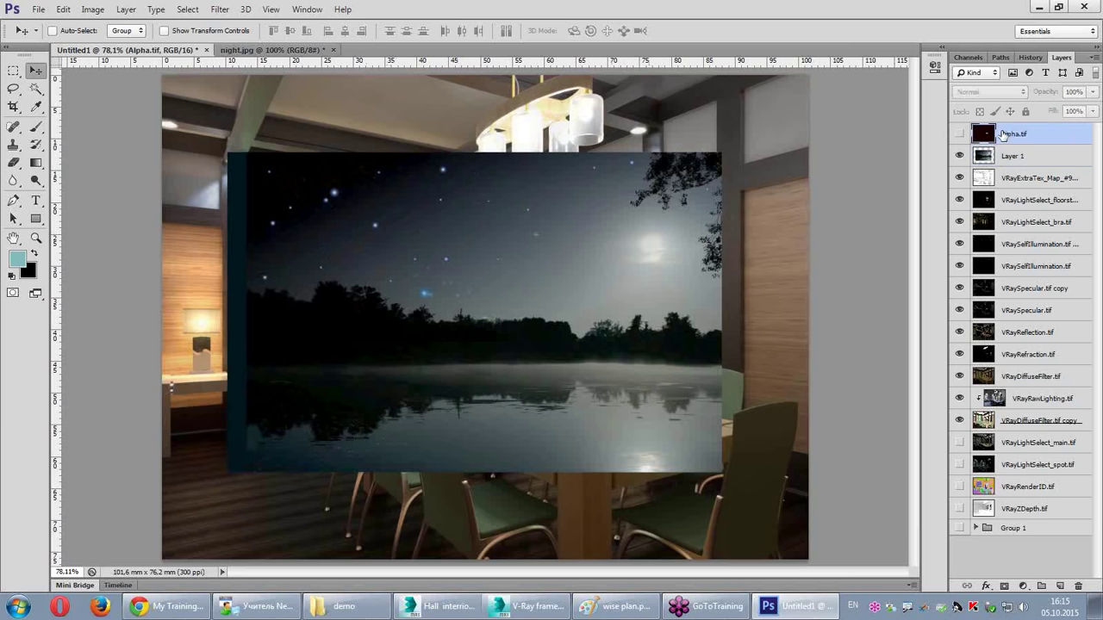
{"action": "left_click", "coordinate": [1001, 136]}
{"action": "left_click", "coordinate": [959, 134]}
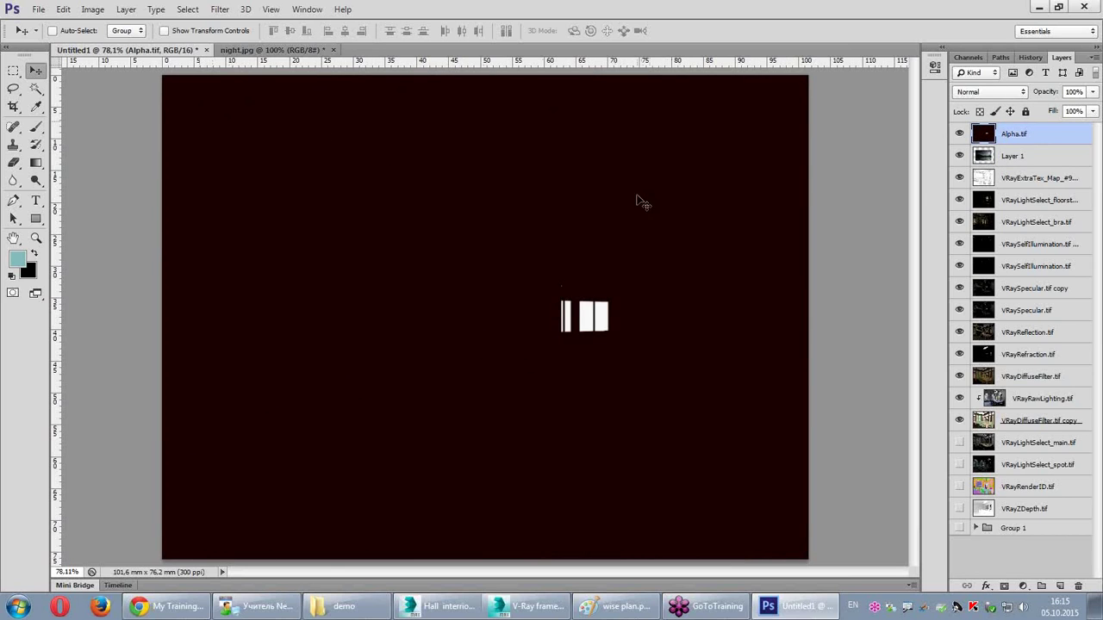
{"action": "left_click", "coordinate": [187, 9]}
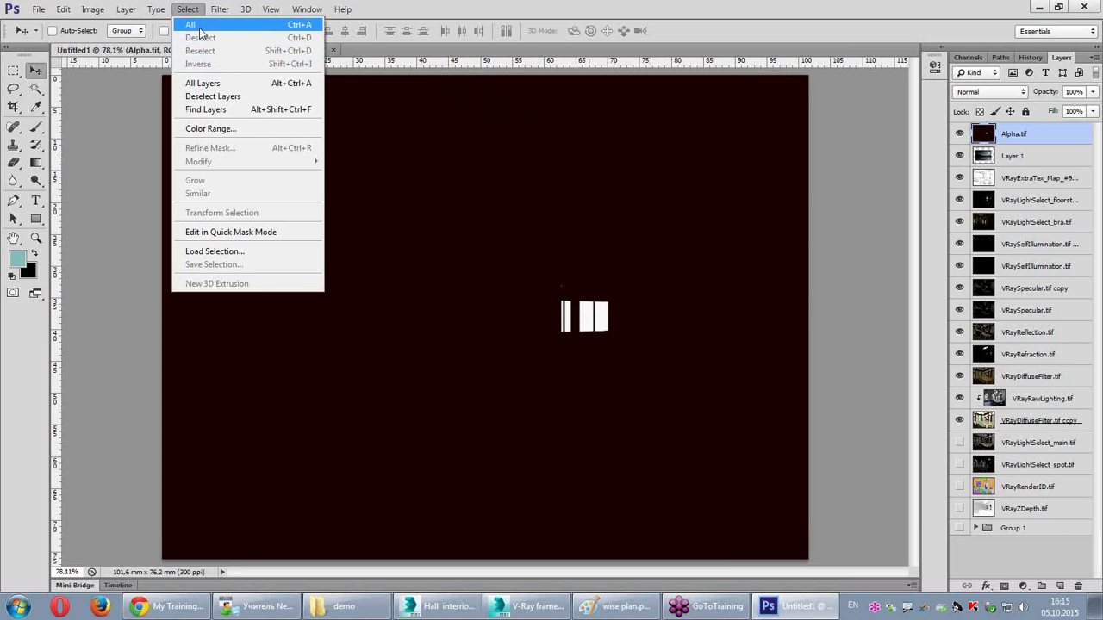
Step: Select the whole canvas and copy the inverted alpha image
{"action": "left_click", "coordinate": [199, 27]}
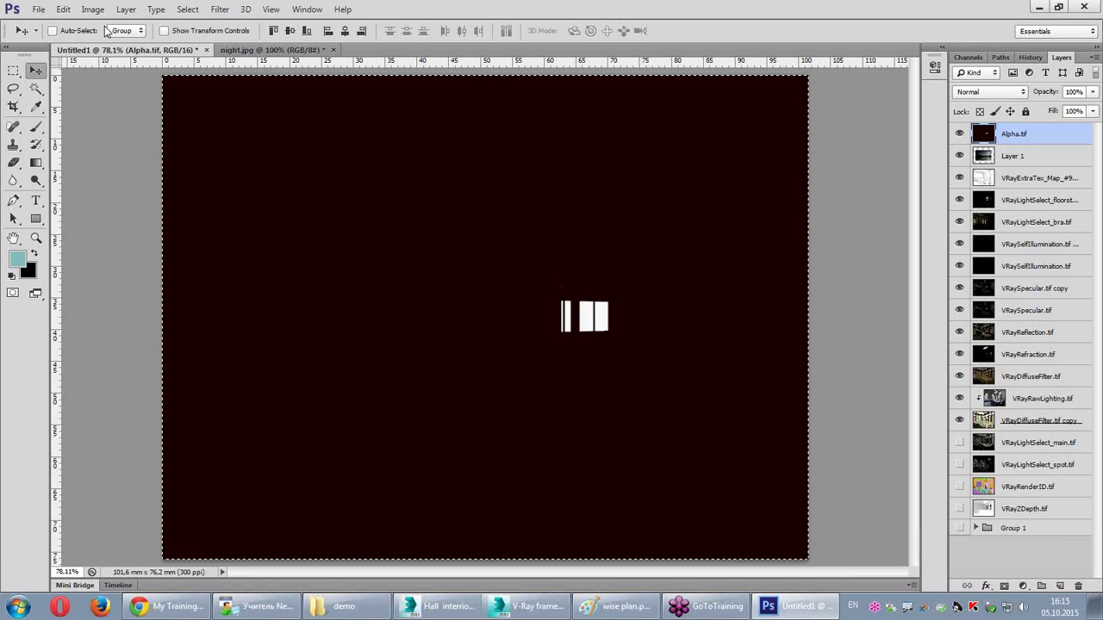
{"action": "left_click", "coordinate": [63, 9]}
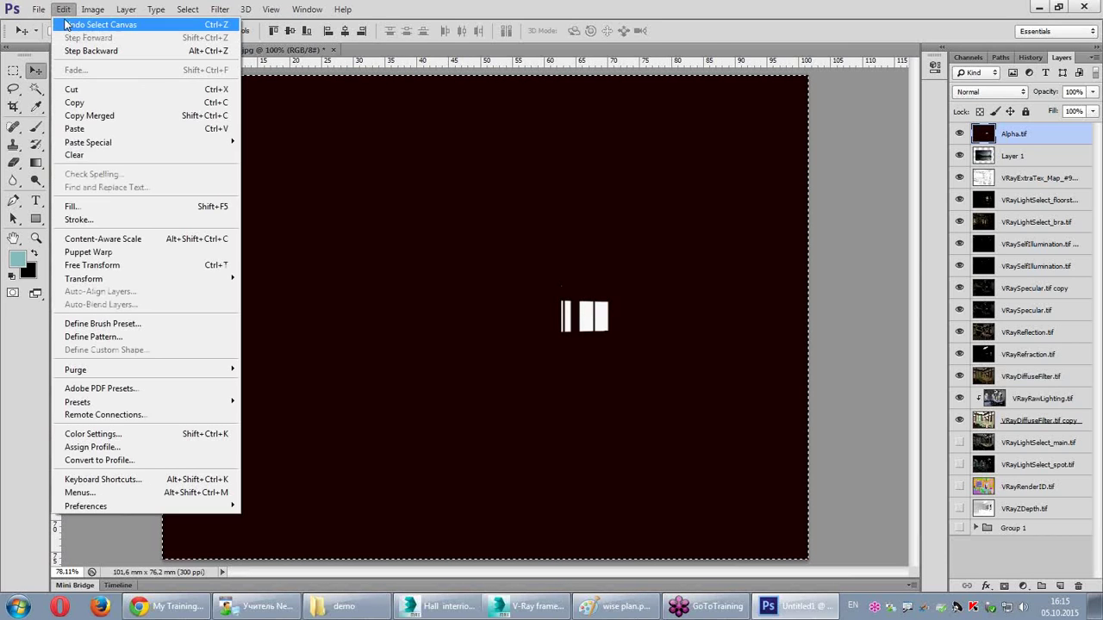
{"action": "left_click", "coordinate": [97, 110]}
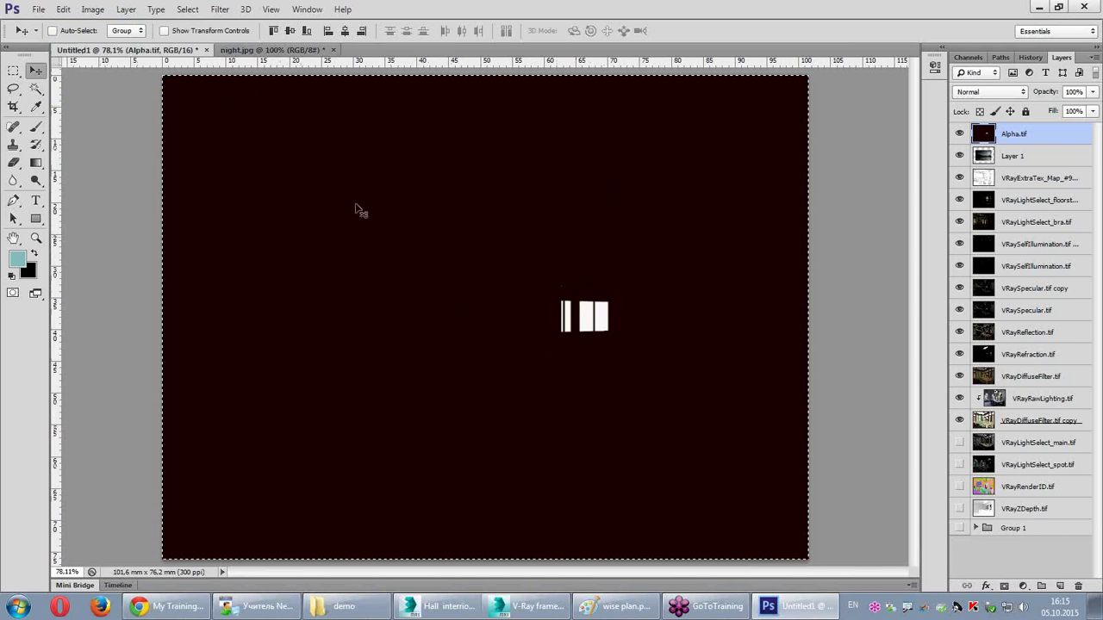
Step: Hide Alpha.tif, add a white layer mask to Layer 1, preview it, then reactivate Alpha.tif
{"action": "left_click", "coordinate": [960, 134]}
{"action": "left_click", "coordinate": [988, 157]}
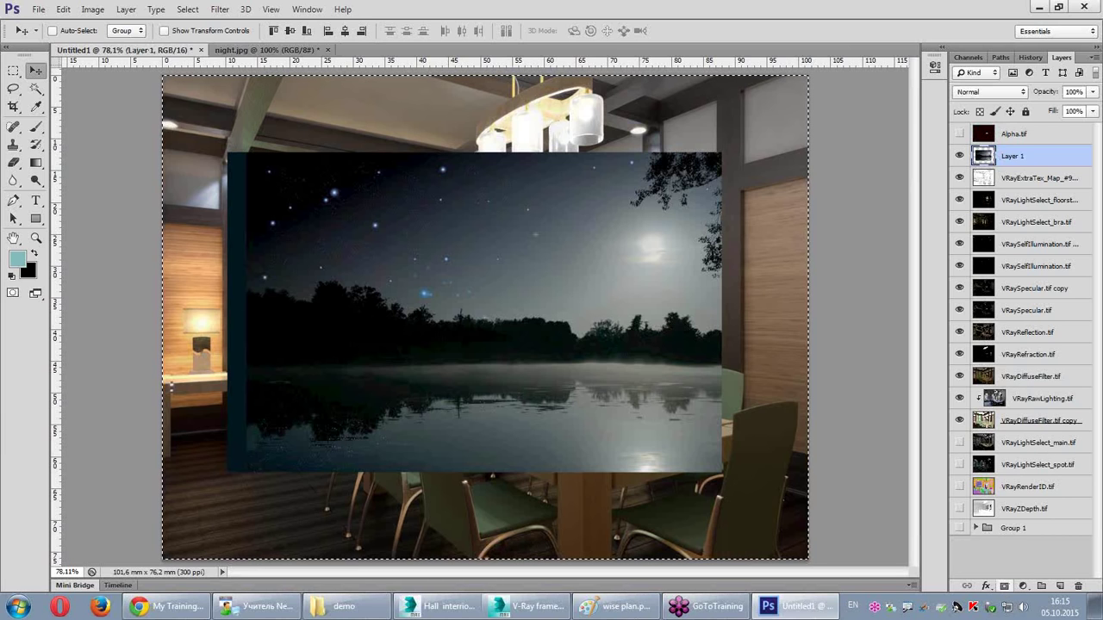
{"action": "mouse_move", "coordinate": [964, 531]}
{"action": "left_mouse_down"}
{"action": "mouse_move", "coordinate": [1005, 570]}
{"action": "mouse_move", "coordinate": [990, 569]}
{"action": "left_mouse_up"}
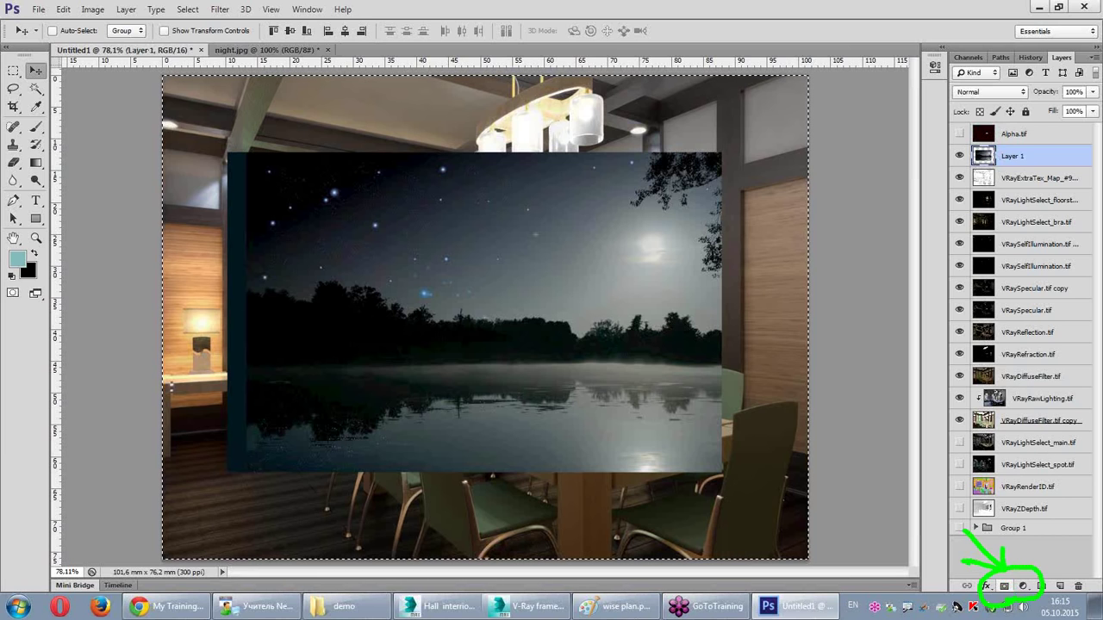
{"action": "left_click", "coordinate": [1003, 586]}
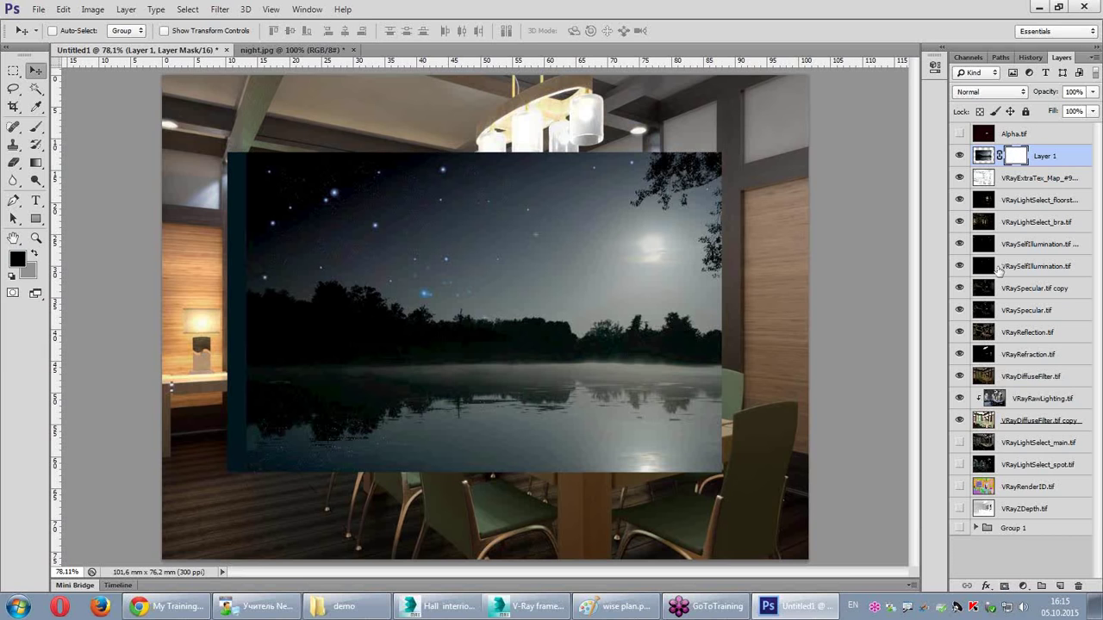
{"action": "left_click", "coordinate": [1020, 156], "text": "alt"}
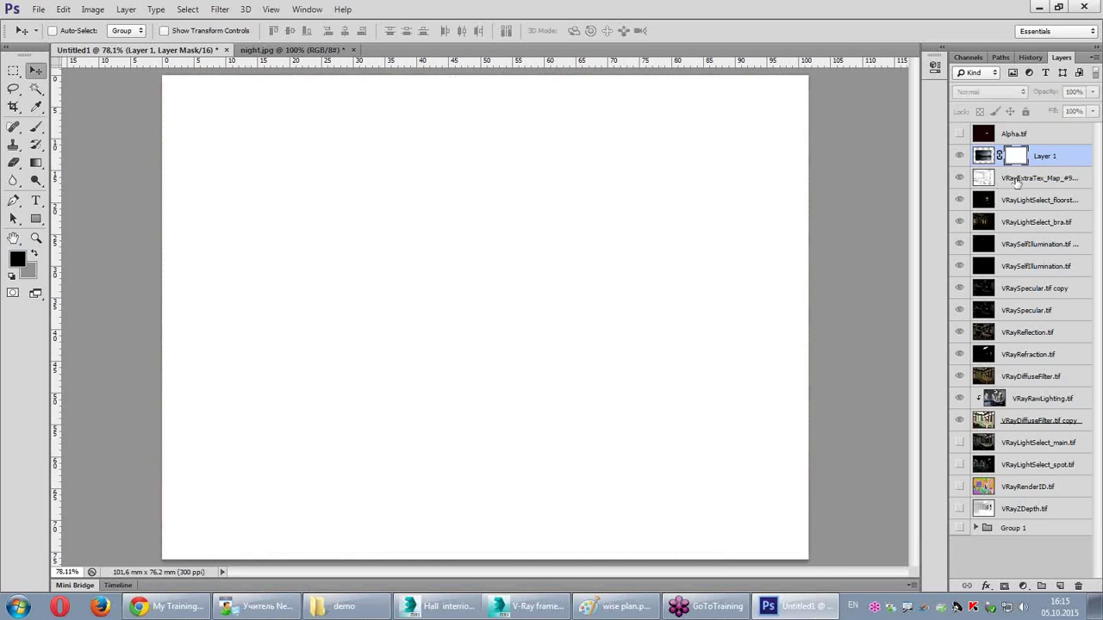
{"action": "left_click", "coordinate": [982, 155]}
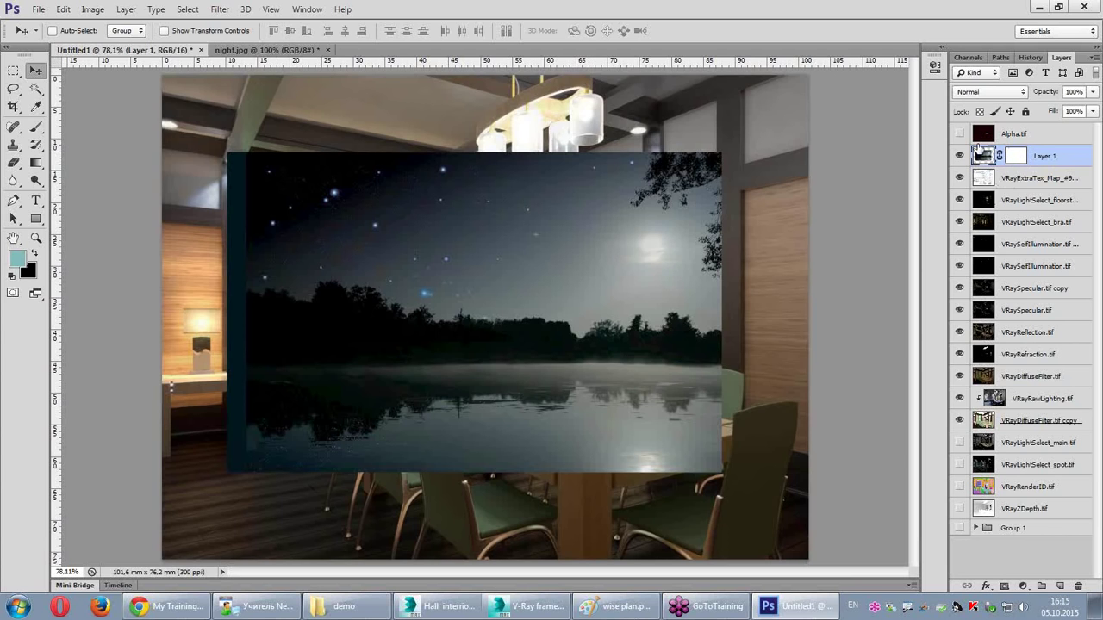
{"action": "left_click", "coordinate": [982, 135]}
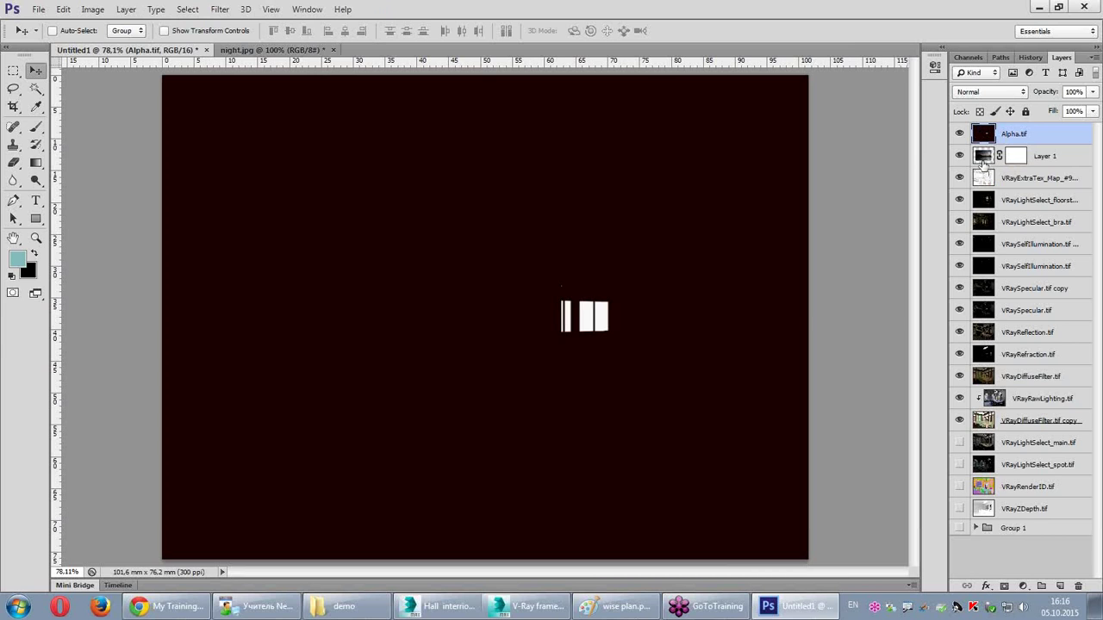
Step: Select all of Alpha.tif and copy it
{"action": "left_click", "coordinate": [189, 10]}
{"action": "left_click", "coordinate": [194, 26]}
{"action": "left_click", "coordinate": [63, 9]}
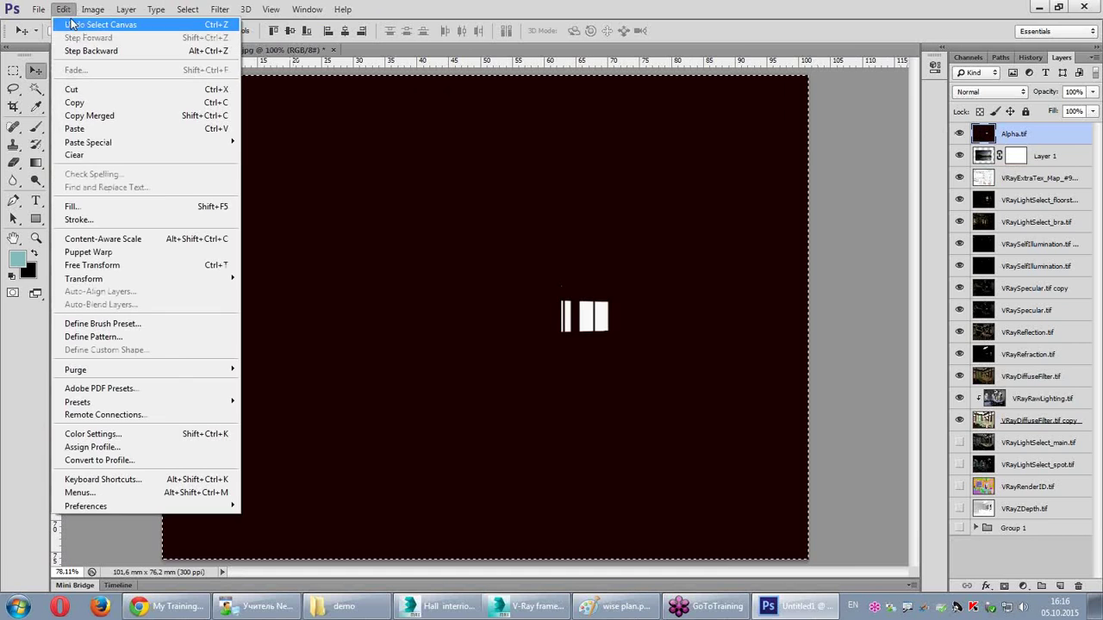
{"action": "left_click", "coordinate": [91, 101]}
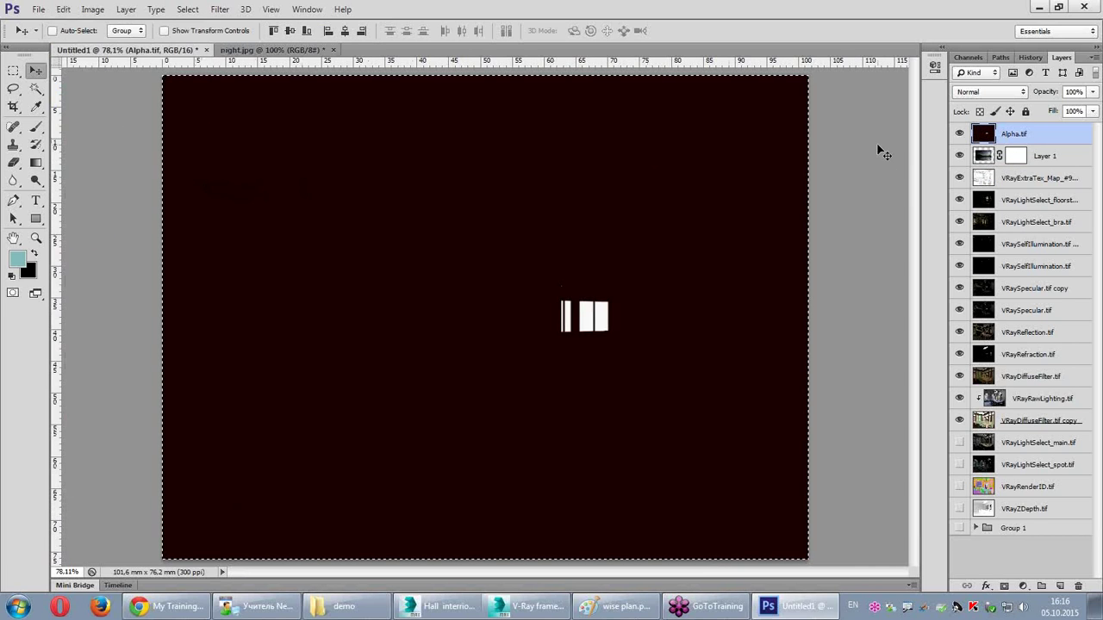
Step: Paste the copied alpha into Layer 1's mask, viewing the mask on canvas
{"action": "left_click", "coordinate": [1032, 160]}
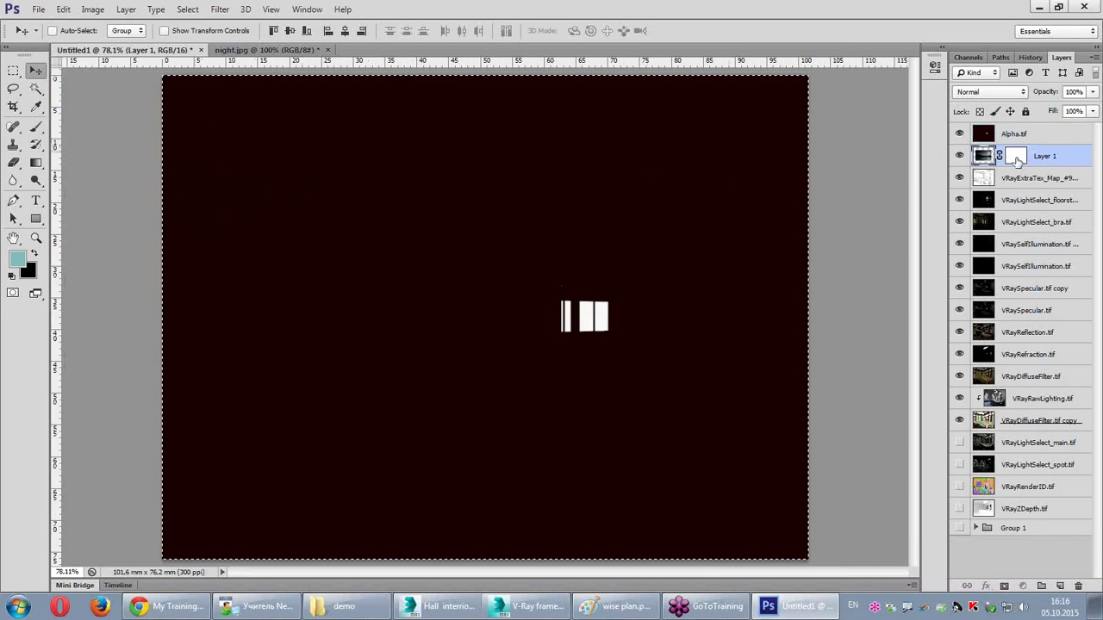
{"action": "left_click", "coordinate": [1015, 157]}
{"action": "left_click", "coordinate": [987, 157]}
{"action": "left_click", "coordinate": [1016, 158], "text": "alt"}
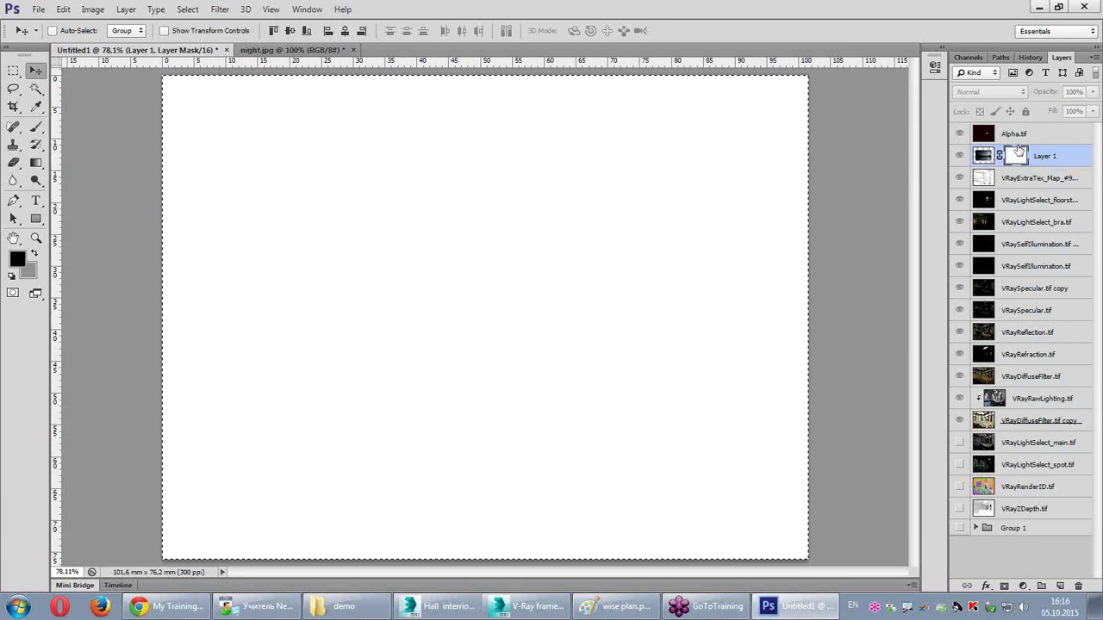
{"action": "left_click", "coordinate": [64, 9]}
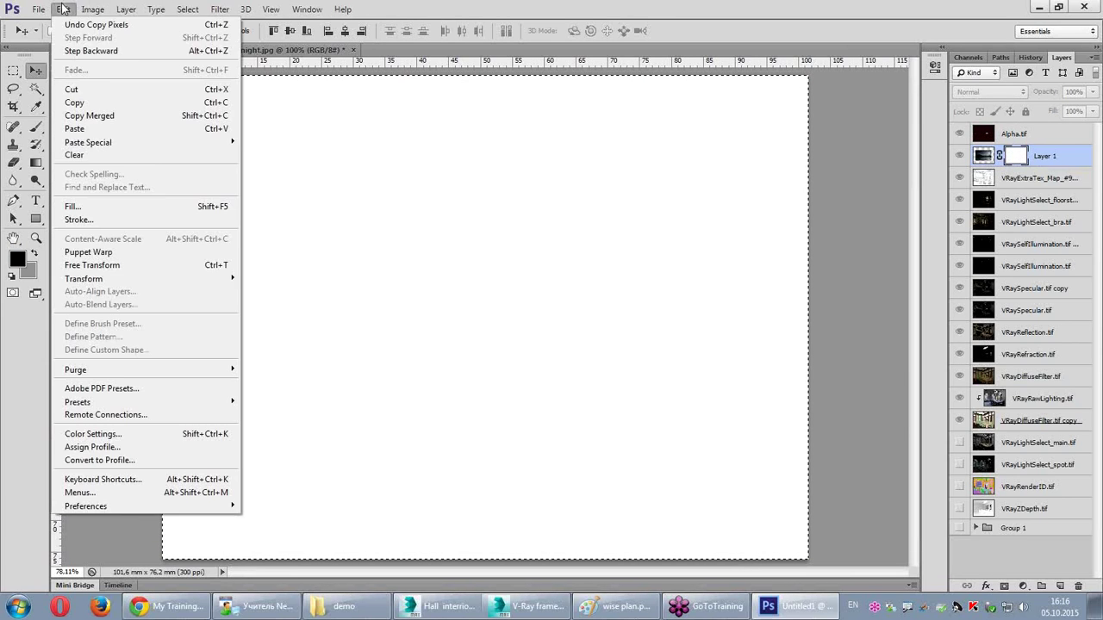
{"action": "left_click", "coordinate": [87, 129]}
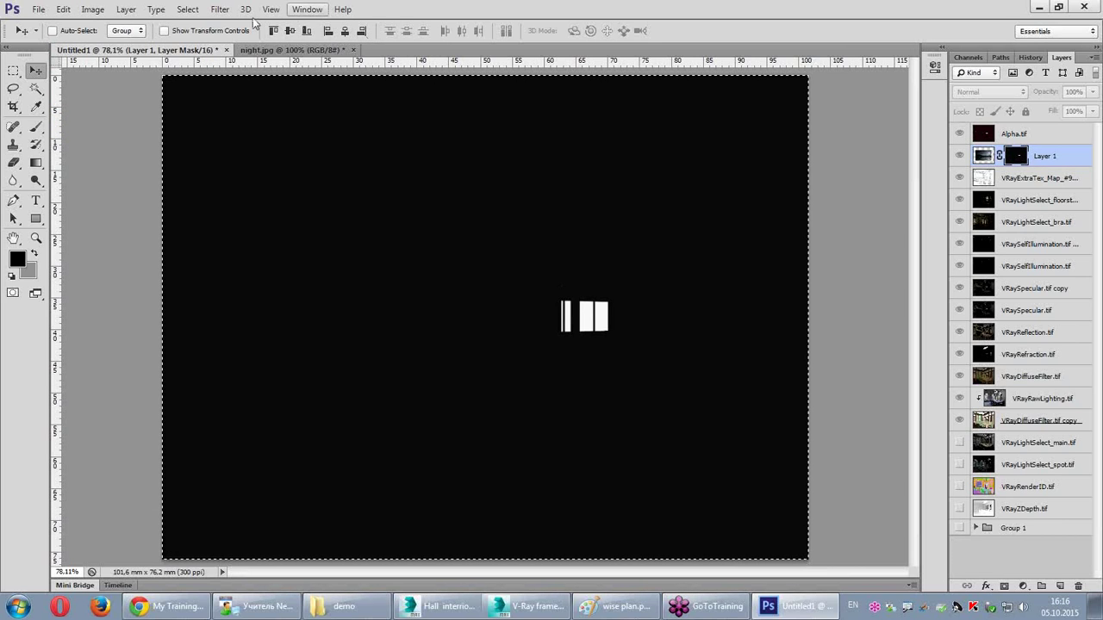
Step: Deselect, hide Alpha.tif, solo Layer 1 and temporarily disable its mask
{"action": "left_click", "coordinate": [188, 8]}
{"action": "left_click", "coordinate": [202, 34]}
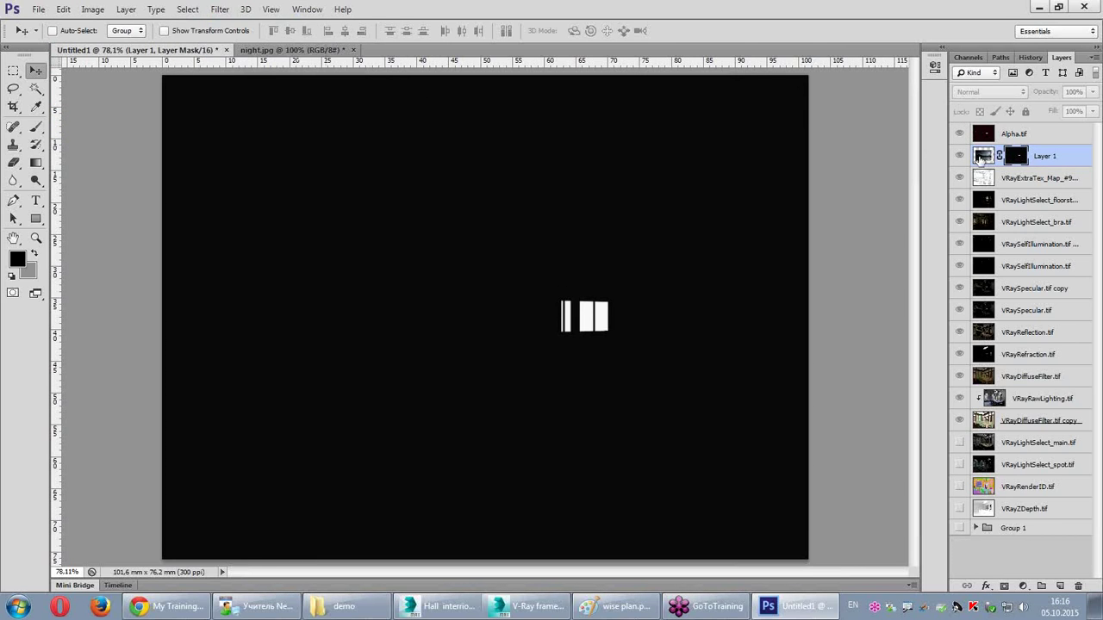
{"action": "left_click", "coordinate": [983, 159]}
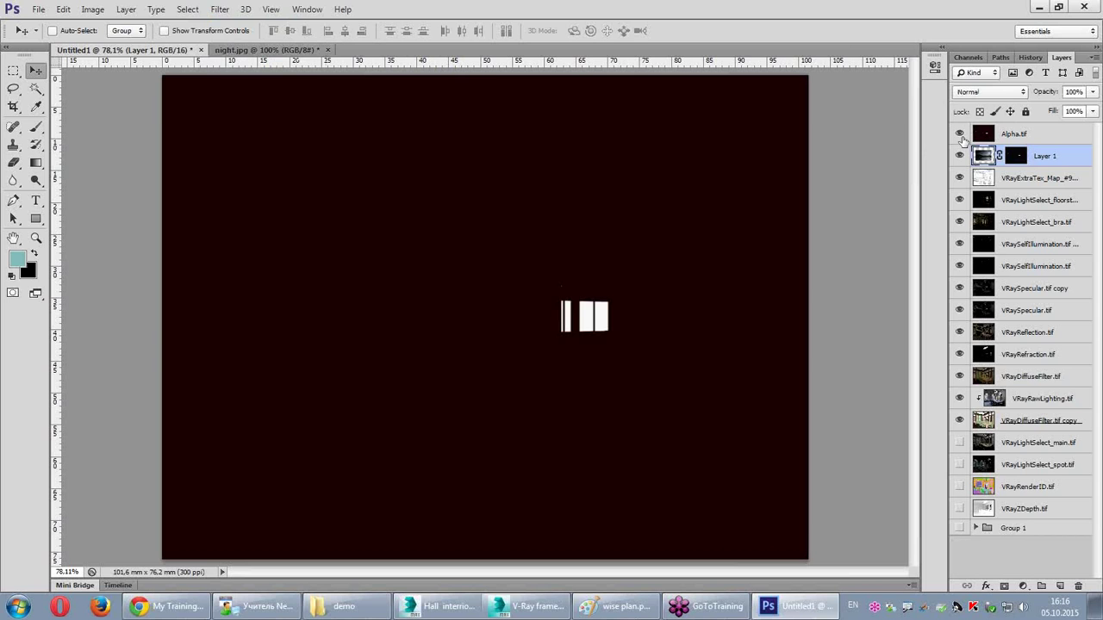
{"action": "left_click", "coordinate": [958, 133]}
{"action": "left_click", "coordinate": [959, 155], "text": "alt"}
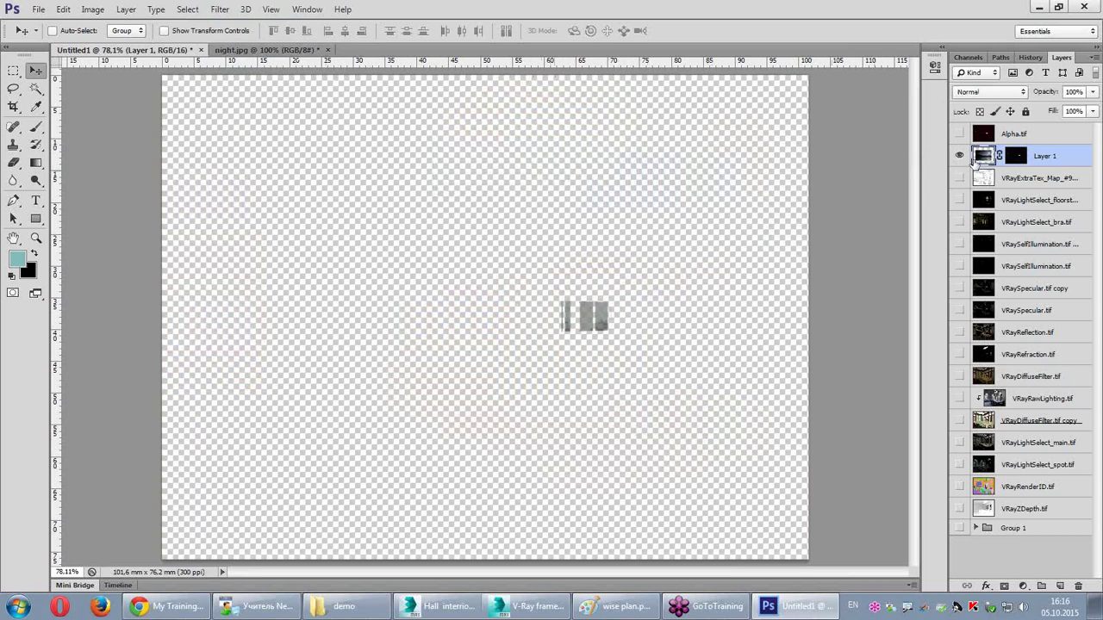
{"action": "left_click", "coordinate": [1021, 163], "text": "shift"}
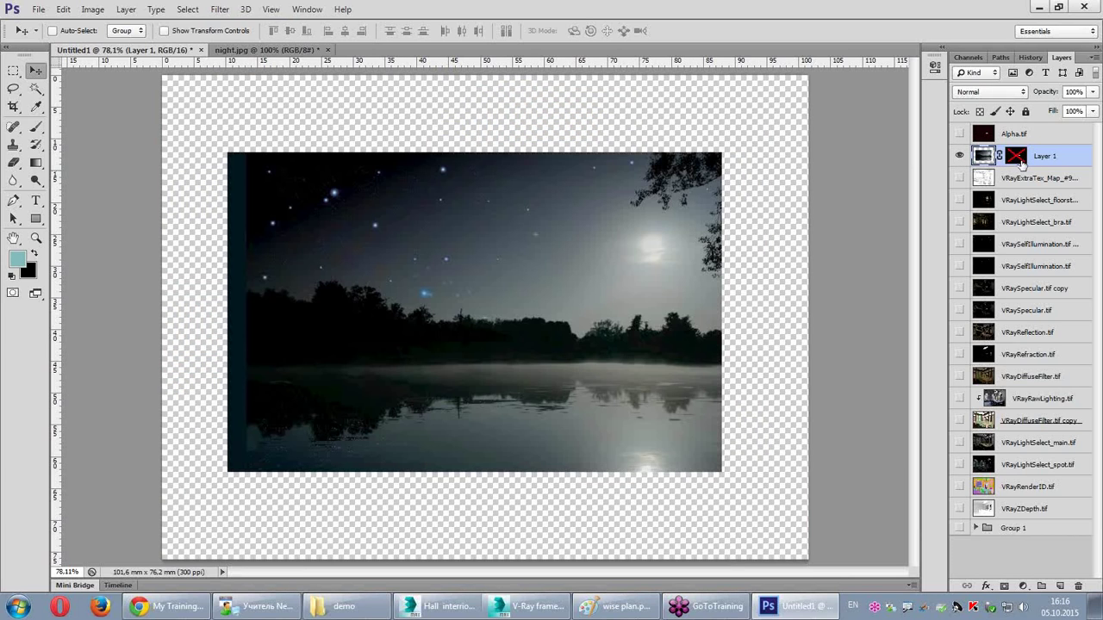
Step: Compare Layer 1 with and without its mask, then show the render pass layers again
{"action": "left_click", "coordinate": [1022, 164], "text": "shift"}
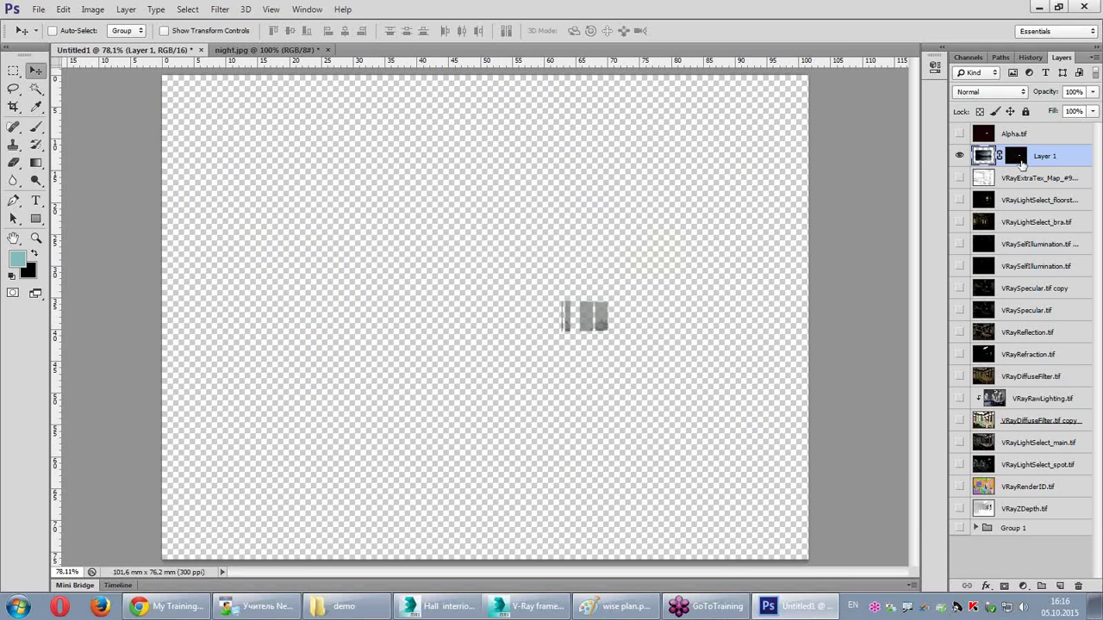
{"action": "left_click", "coordinate": [1021, 164], "text": "shift"}
{"action": "left_click", "coordinate": [1021, 164], "text": "shift"}
{"action": "left_click", "coordinate": [1022, 164], "text": "shift"}
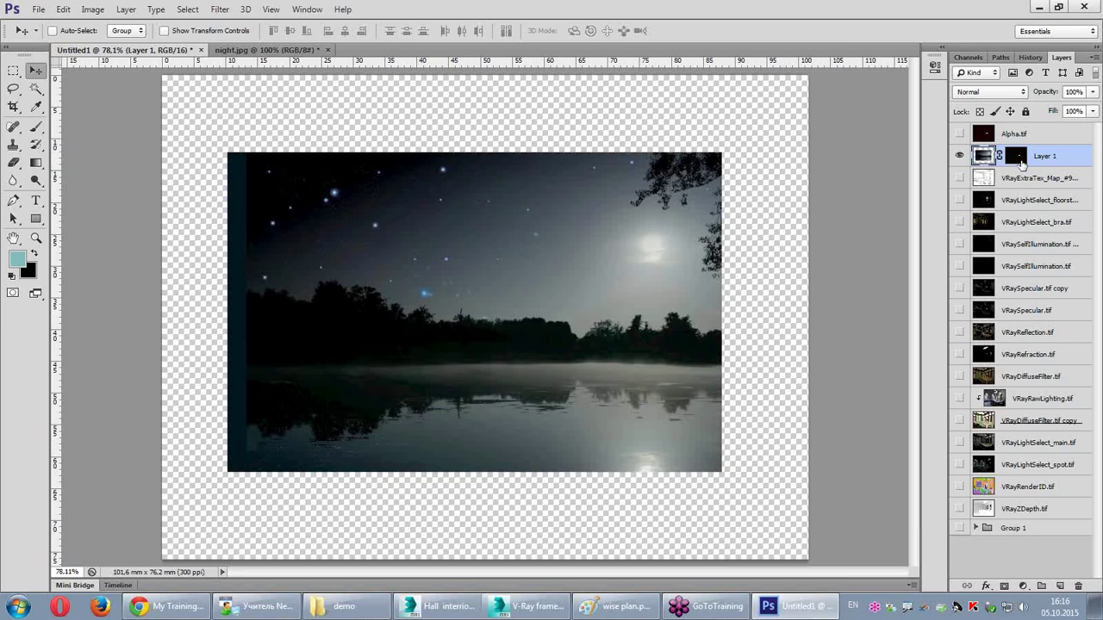
{"action": "left_click", "coordinate": [1022, 164], "text": "shift"}
{"action": "left_click_drag", "start_coordinate": [611, 341], "coordinate": [594, 345]}
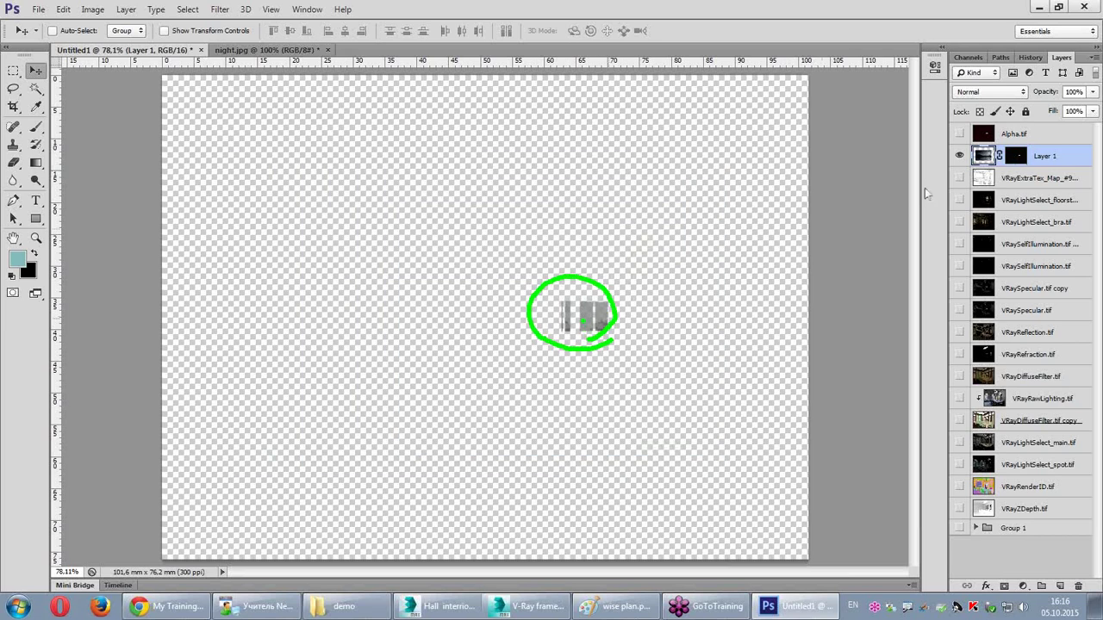
{"action": "left_click_drag", "start_coordinate": [960, 178], "coordinate": [961, 431]}
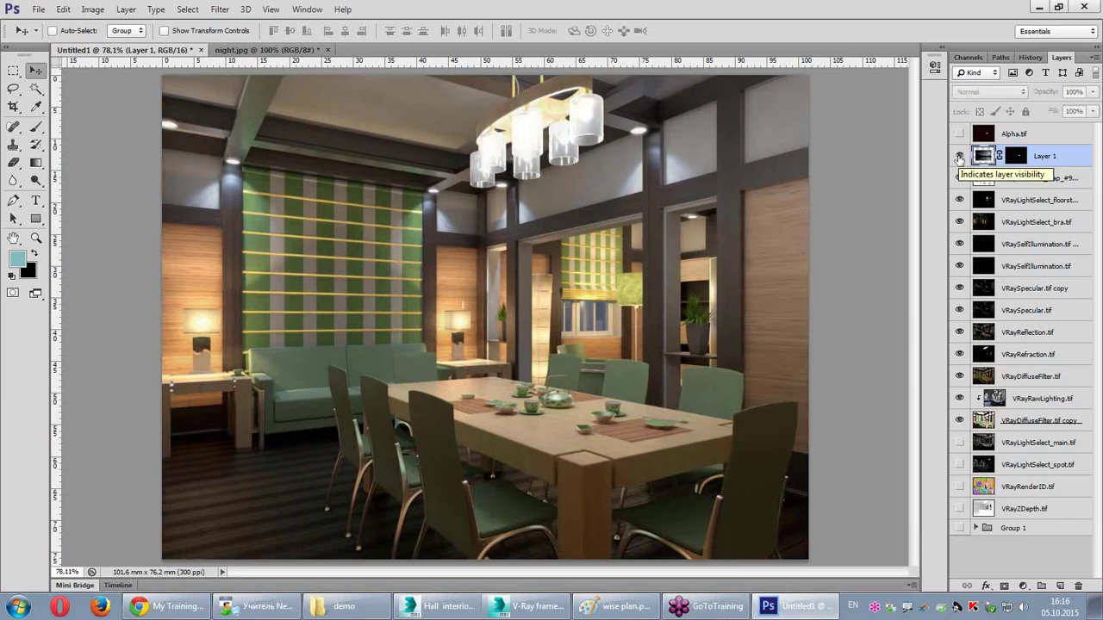
{"action": "left_click", "coordinate": [958, 157]}
{"action": "left_click", "coordinate": [959, 157]}
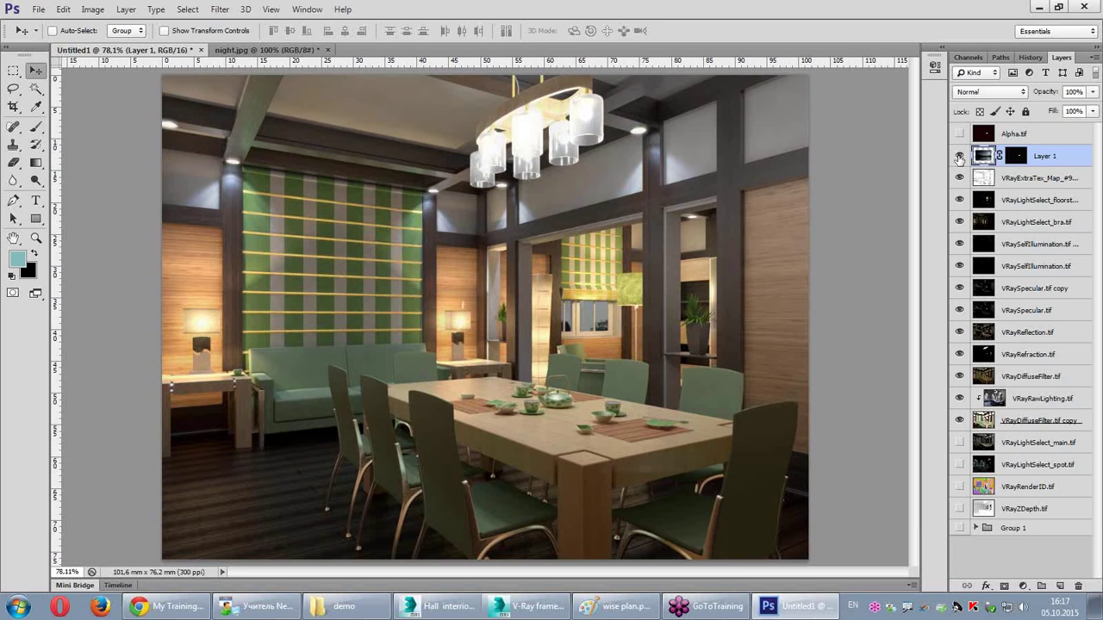
{"action": "left_click", "coordinate": [1019, 156]}
{"action": "left_click", "coordinate": [985, 157]}
Step: Apply Levels to Layer 1's mask with black input 24 and white input 211
{"action": "left_click", "coordinate": [1016, 156]}
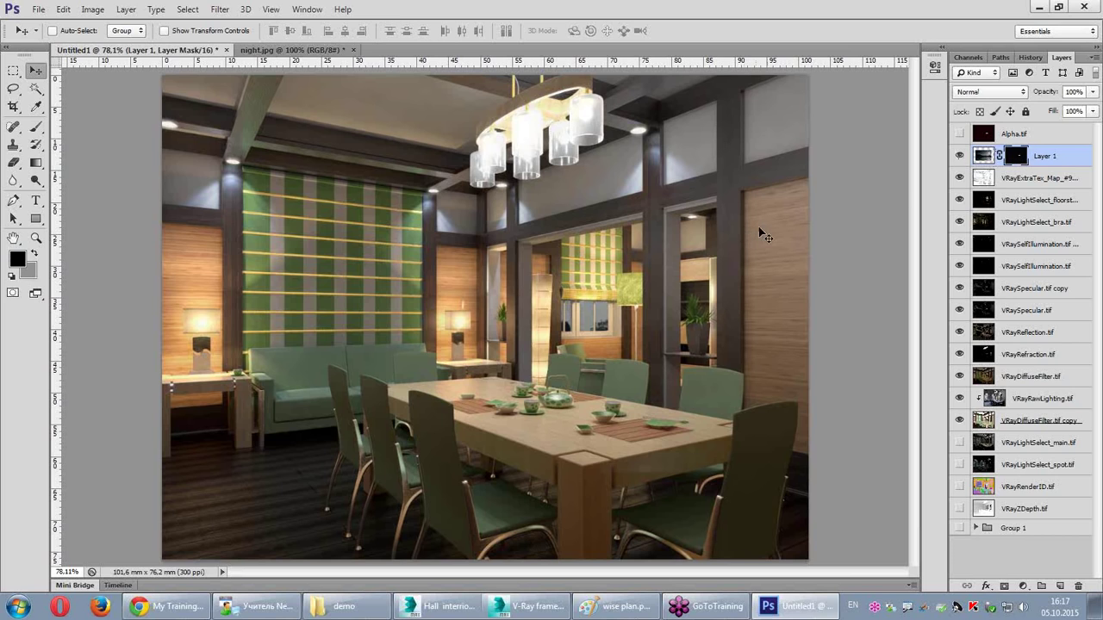
{"action": "key", "text": "ctrl+l"}
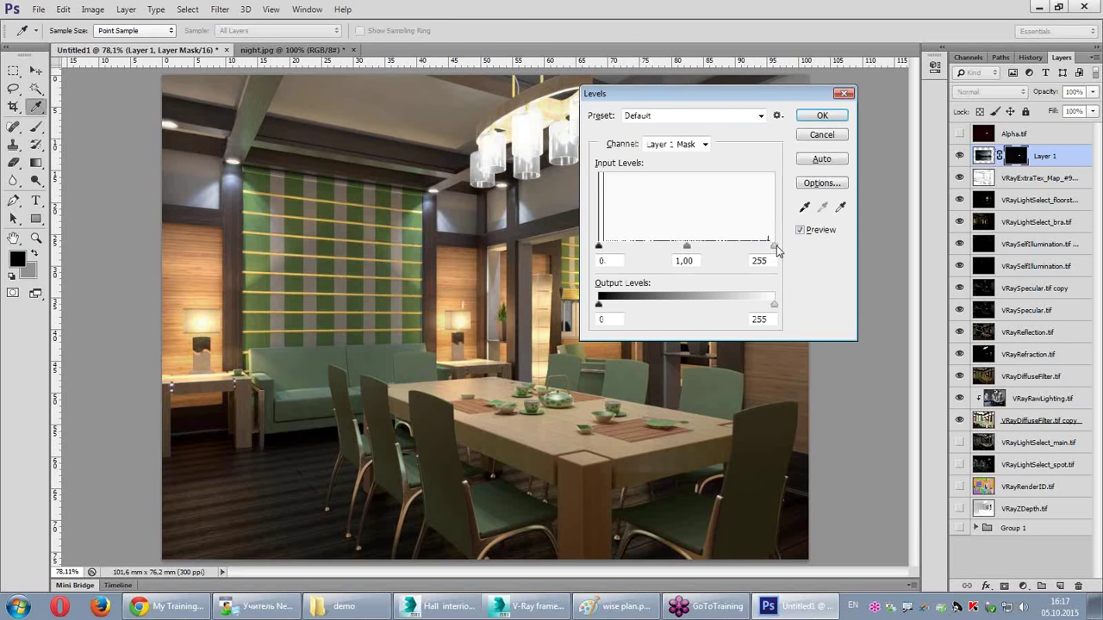
{"action": "left_click", "coordinate": [774, 247]}
{"action": "left_click_drag", "start_coordinate": [600, 248], "coordinate": [614, 248]}
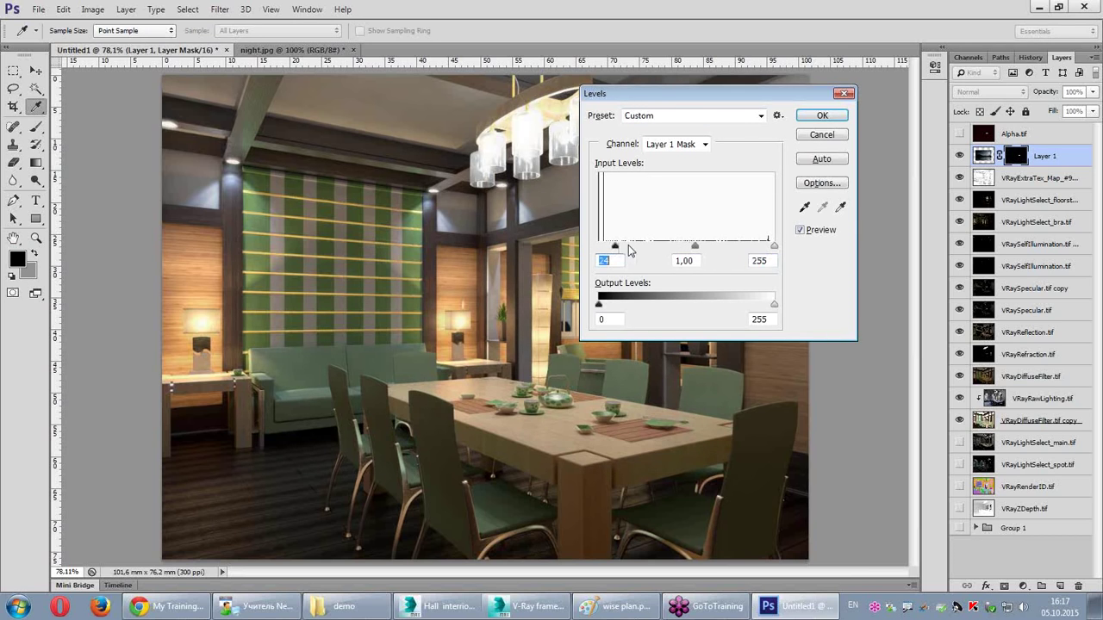
{"action": "left_click_drag", "start_coordinate": [773, 248], "coordinate": [754, 249]}
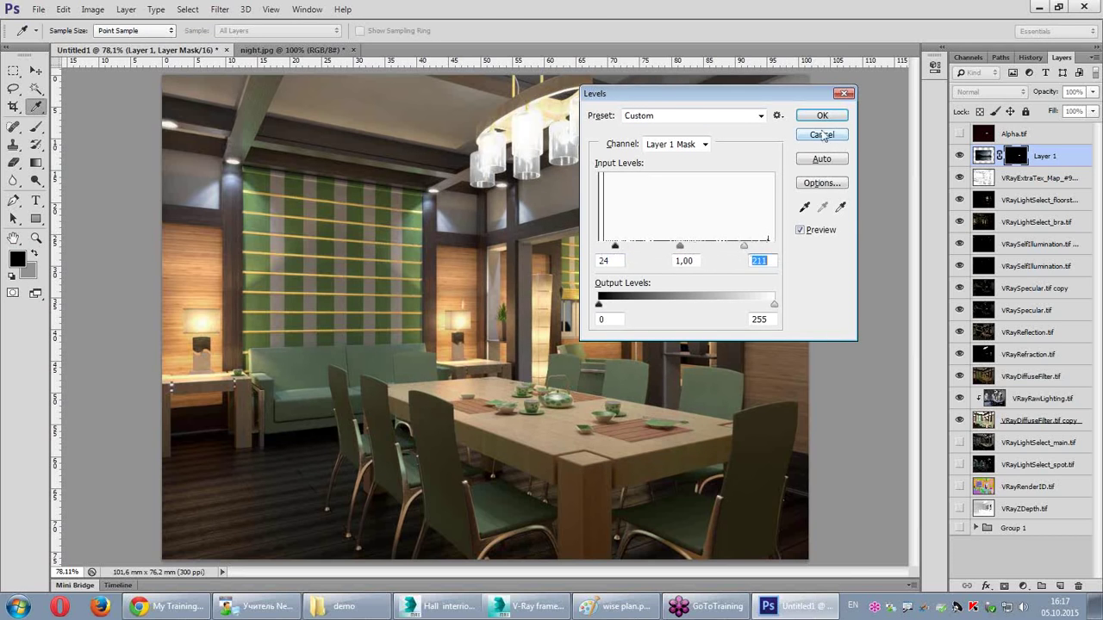
{"action": "left_click", "coordinate": [821, 115]}
{"action": "key", "text": "v"}
{"action": "left_click", "coordinate": [982, 156]}
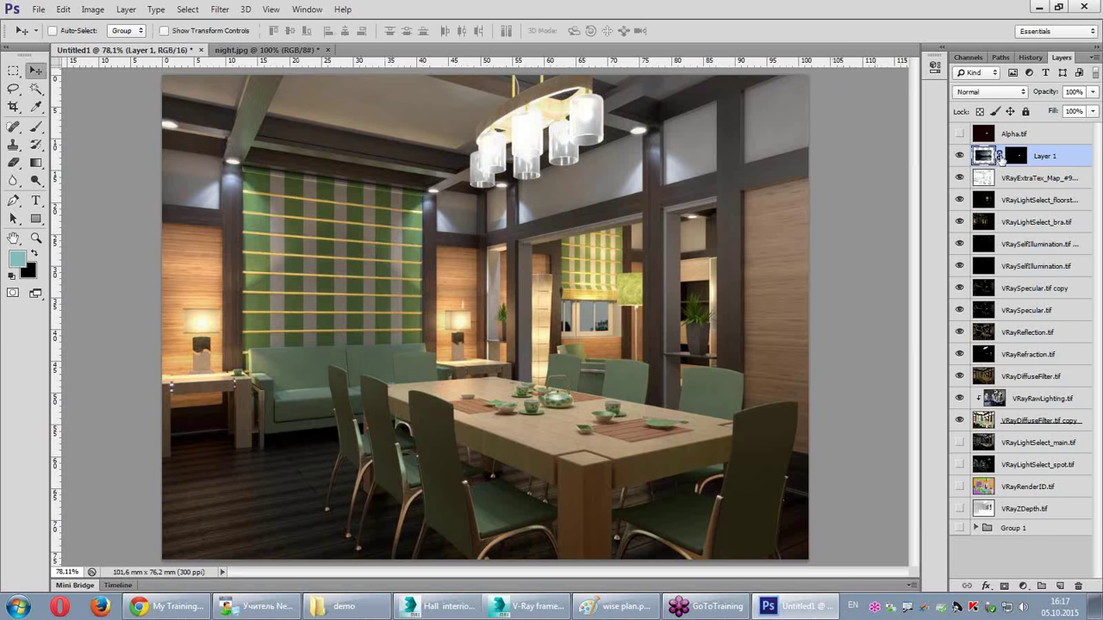
Step: Solo Layer 1, unlink its mask and shift the night image within it
{"action": "left_click", "coordinate": [961, 156], "text": "alt"}
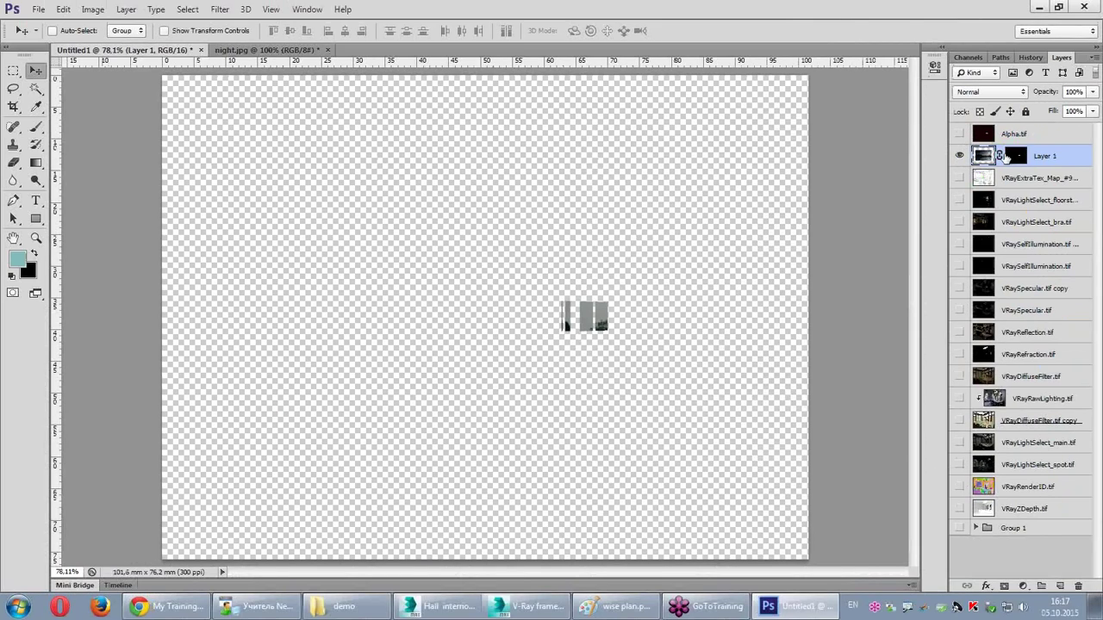
{"action": "left_click", "coordinate": [1001, 155]}
{"action": "left_click_drag", "start_coordinate": [621, 326], "coordinate": [582, 299]}
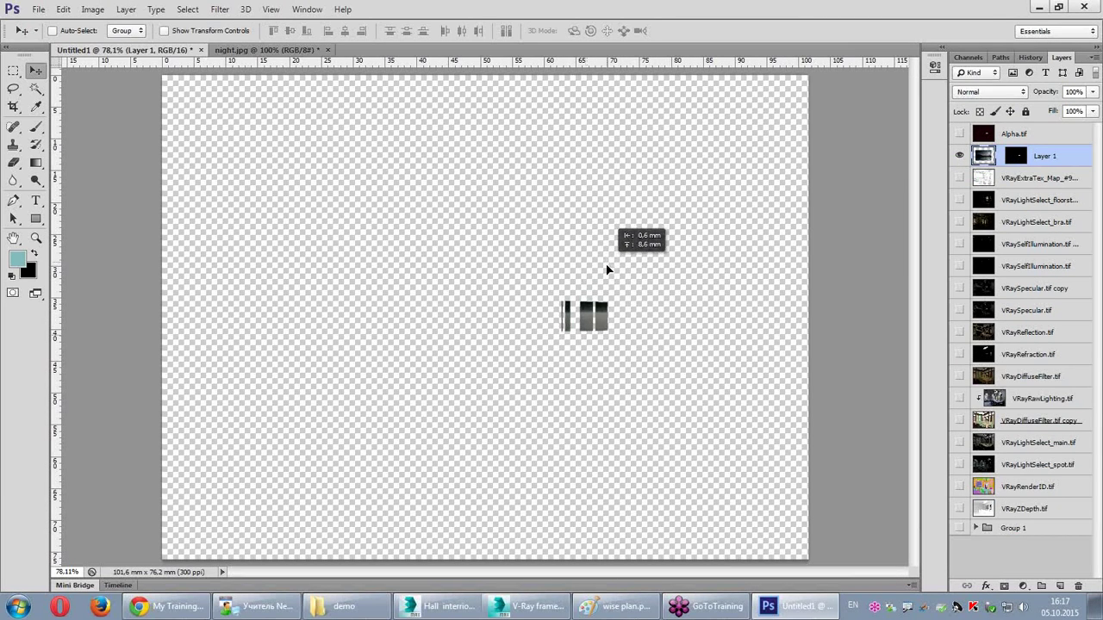
{"action": "left_click_drag", "start_coordinate": [582, 299], "coordinate": [609, 274]}
{"action": "left_click", "coordinate": [1014, 156], "text": "shift"}
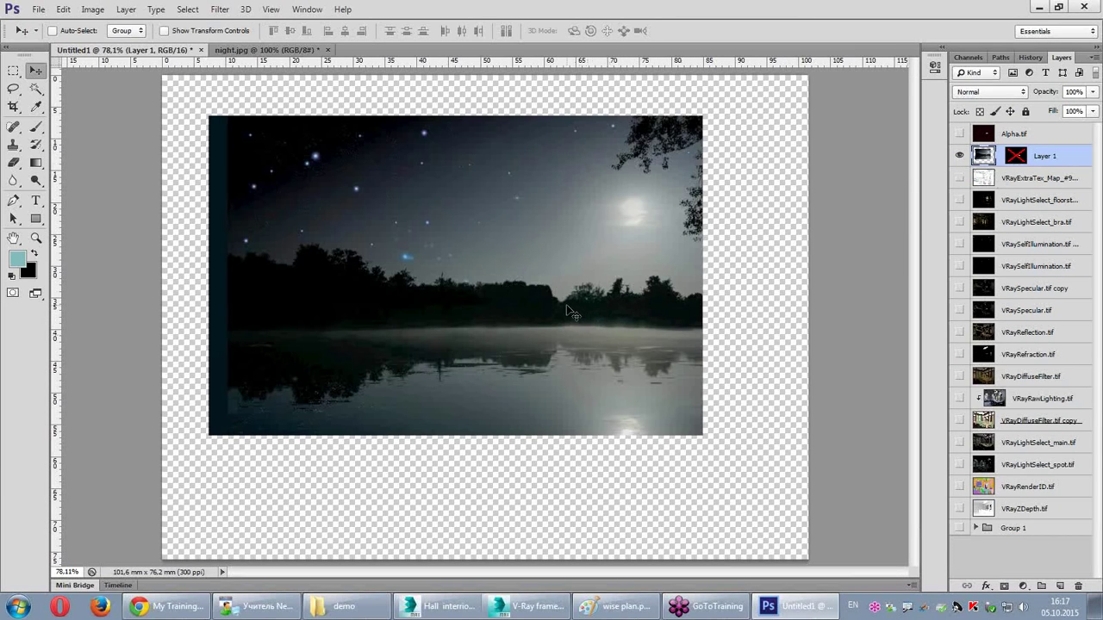
{"action": "mouse_move", "coordinate": [566, 304]}
{"action": "left_mouse_down"}
{"action": "mouse_move", "coordinate": [666, 361]}
{"action": "mouse_move", "coordinate": [591, 342]}
{"action": "mouse_move", "coordinate": [593, 247]}
{"action": "left_mouse_up"}
{"action": "left_click", "coordinate": [1015, 156], "text": "shift"}
{"action": "left_click", "coordinate": [1016, 163], "text": "shift"}
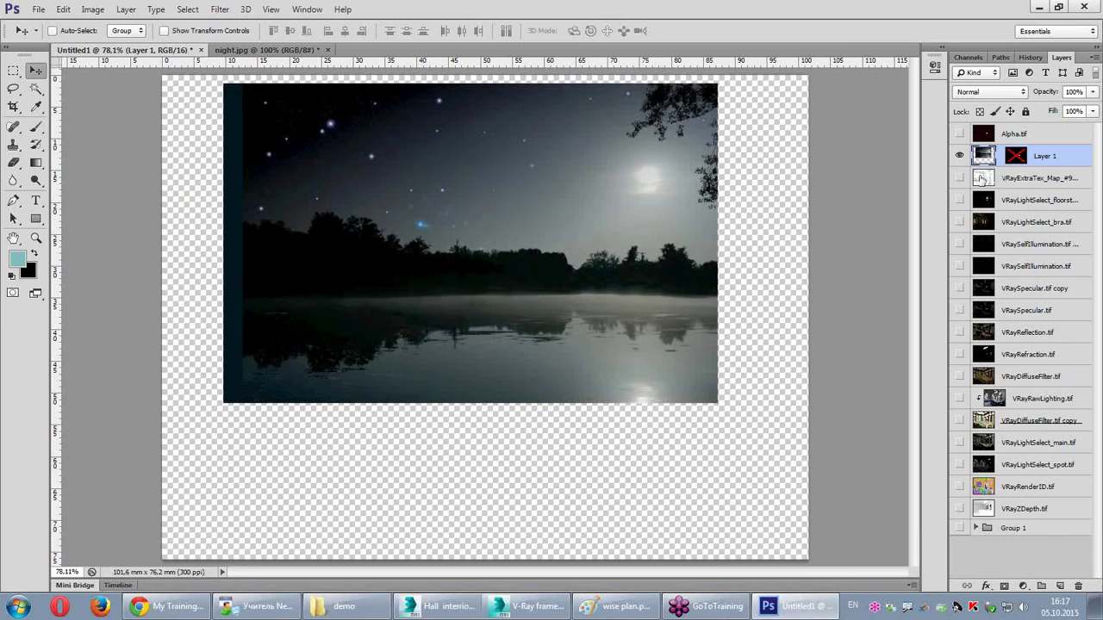
Step: Try enlarging the night image with Free Transform, then undo it and re-enable the mask
{"action": "key", "text": "ctrl+t"}
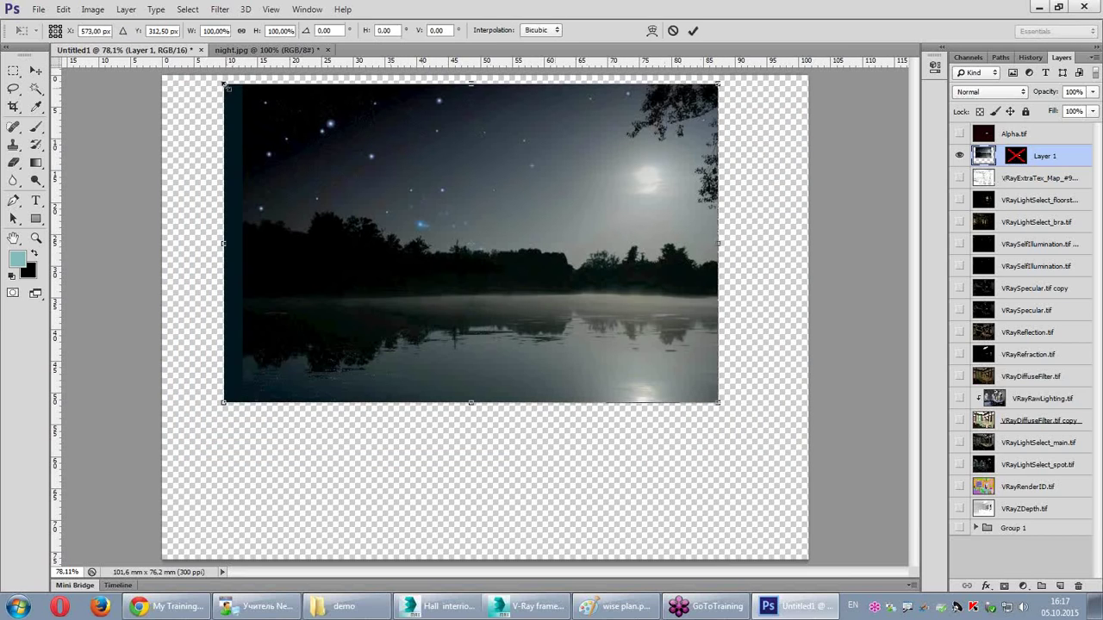
{"action": "key", "text": "alt+shift"}
{"action": "mouse_move", "coordinate": [277, 136]}
{"action": "left_mouse_down"}
{"action": "mouse_move", "coordinate": [270, 122]}
{"action": "mouse_move", "coordinate": [460, 242]}
{"action": "mouse_move", "coordinate": [431, 222]}
{"action": "left_mouse_up"}
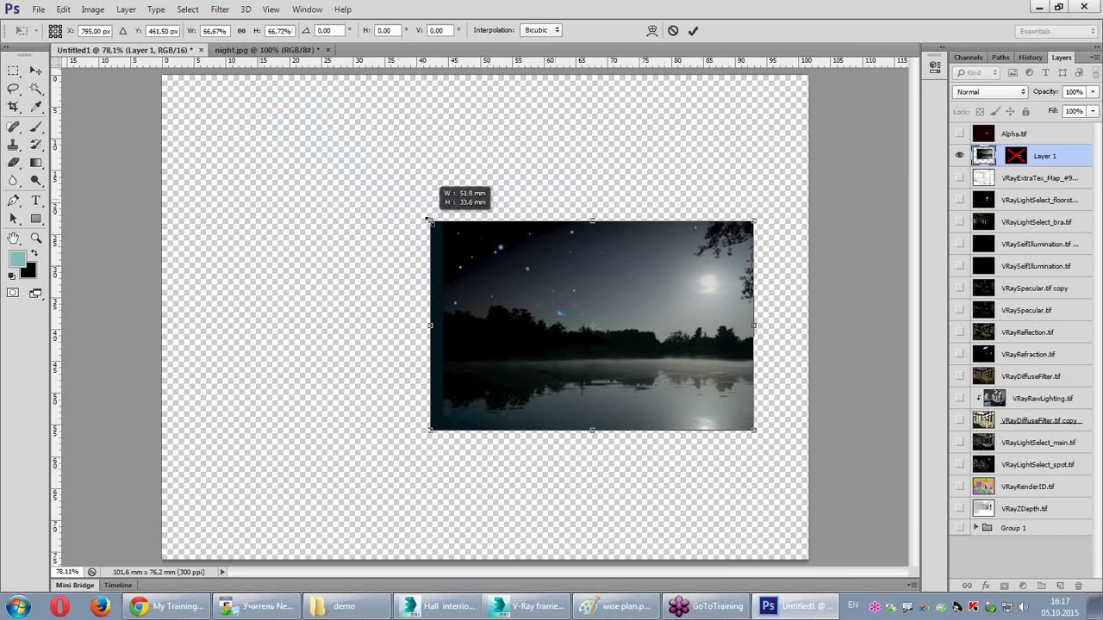
{"action": "key", "text": "Return"}
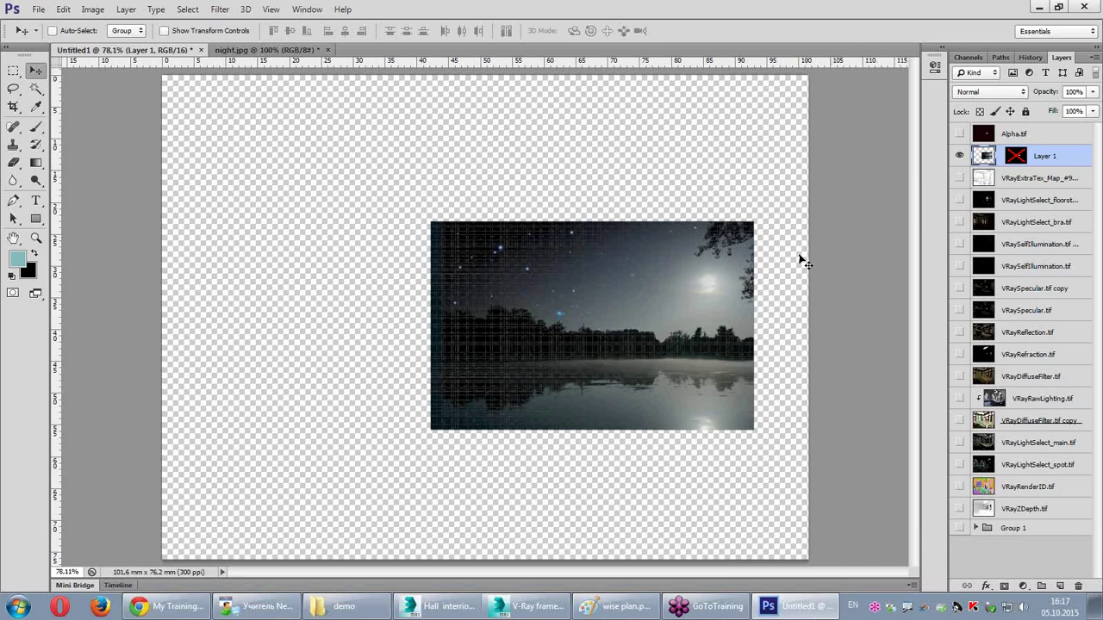
{"action": "key", "text": "ctrl+z"}
{"action": "left_click", "coordinate": [1017, 155]}
{"action": "key", "text": "ctrl+i"}
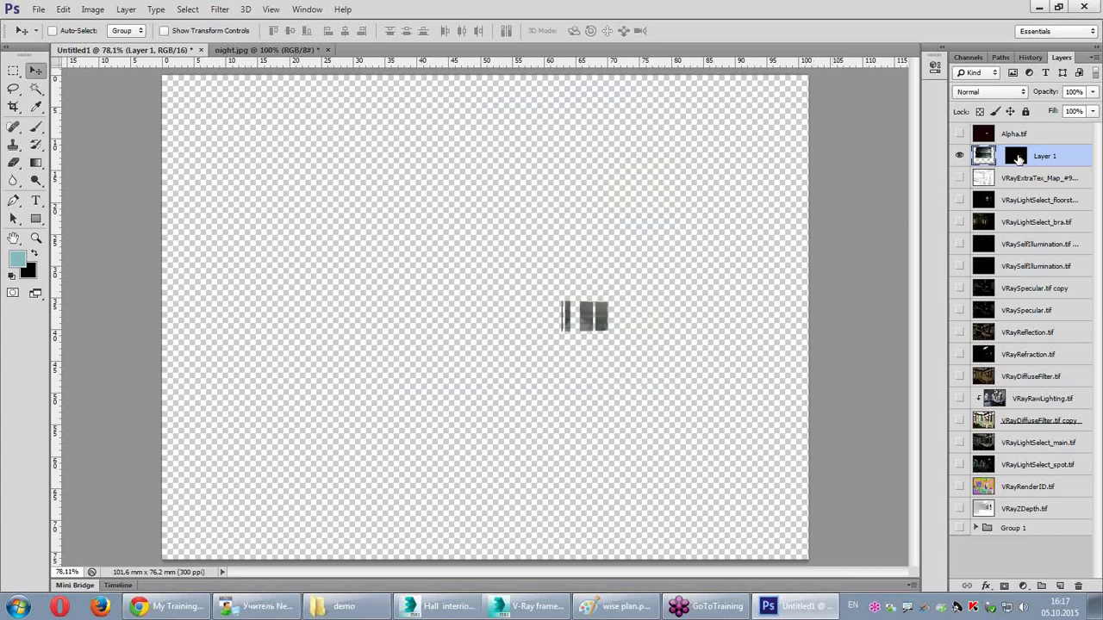
Step: Scale the night image to about 28% behind the windows and show the other layers
{"action": "key", "text": "ctrl+t"}
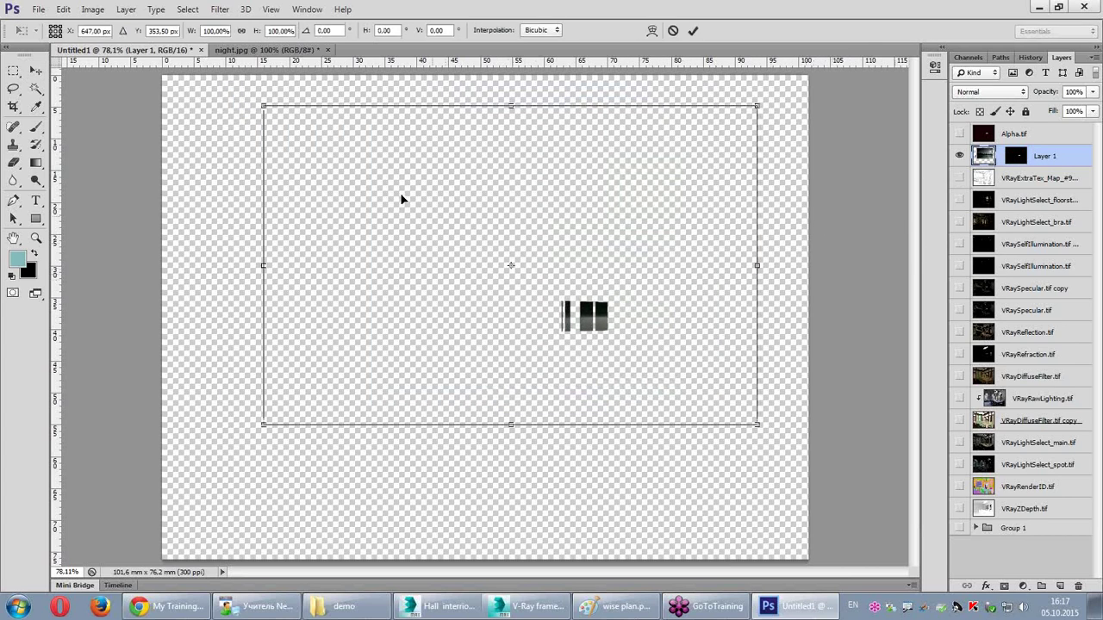
{"action": "left_click_drag", "start_coordinate": [264, 105], "coordinate": [456, 230]}
{"action": "mouse_move", "coordinate": [473, 275]}
{"action": "left_mouse_down"}
{"action": "mouse_move", "coordinate": [559, 337]}
{"action": "mouse_move", "coordinate": [553, 325]}
{"action": "left_mouse_up"}
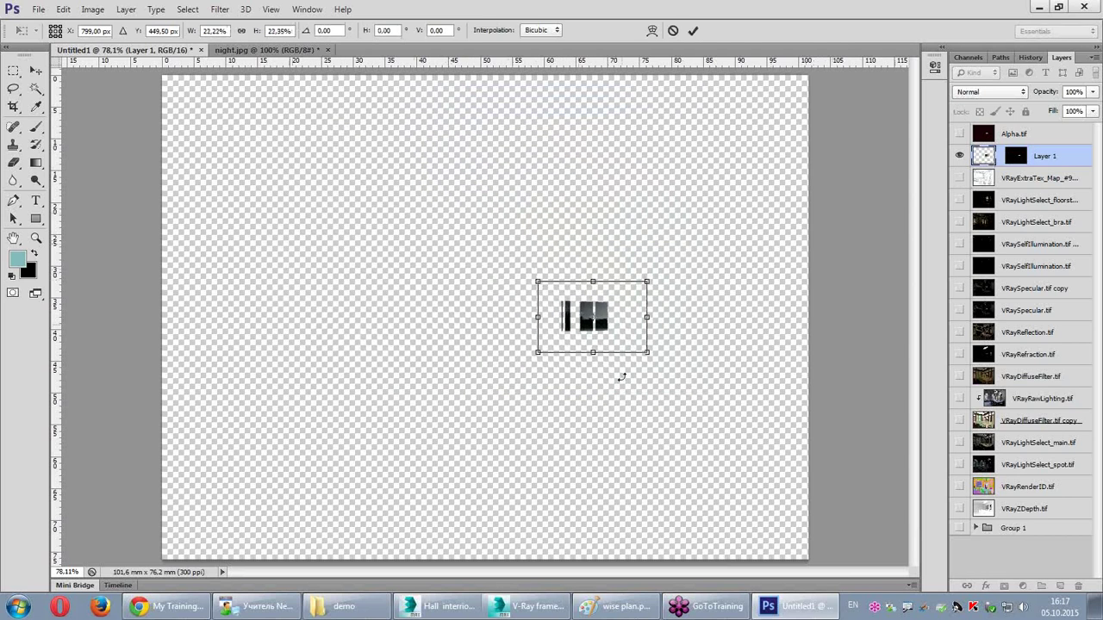
{"action": "mouse_move", "coordinate": [647, 280]}
{"action": "left_mouse_down"}
{"action": "mouse_move", "coordinate": [733, 267]}
{"action": "mouse_move", "coordinate": [807, 229]}
{"action": "mouse_move", "coordinate": [602, 306]}
{"action": "mouse_move", "coordinate": [726, 274]}
{"action": "mouse_move", "coordinate": [674, 264]}
{"action": "left_mouse_up"}
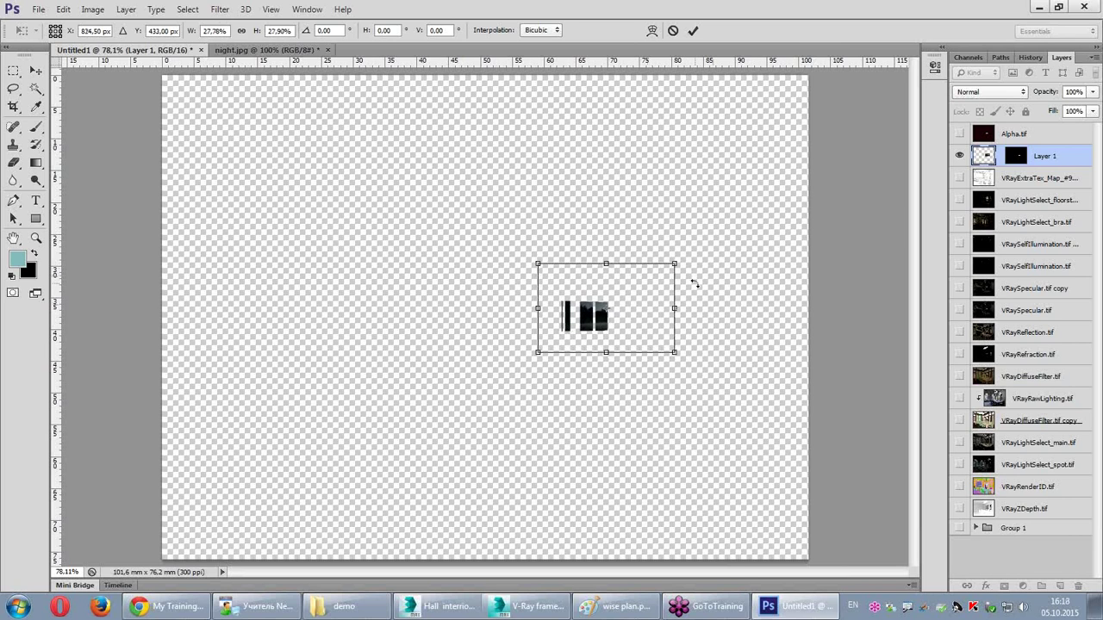
{"action": "key", "text": "ctrl+plus"}
{"action": "key", "text": "ctrl+plus"}
{"action": "mouse_move", "coordinate": [738, 351]}
{"action": "left_mouse_down"}
{"action": "mouse_move", "coordinate": [646, 414]}
{"action": "mouse_move", "coordinate": [659, 346]}
{"action": "mouse_move", "coordinate": [584, 324]}
{"action": "left_mouse_up"}
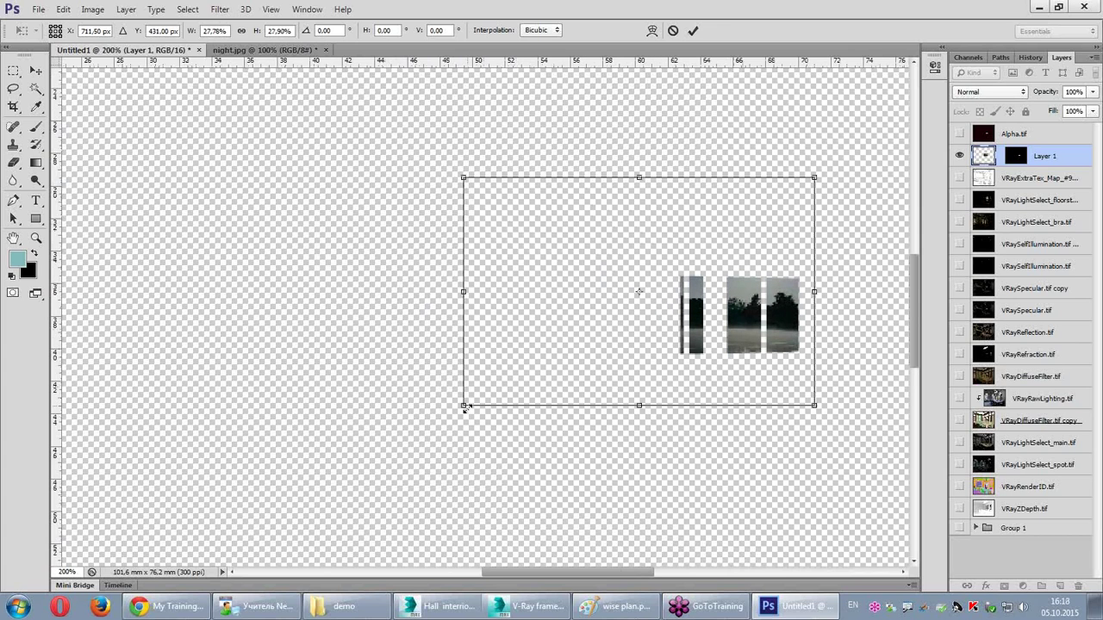
{"action": "left_click_drag", "start_coordinate": [463, 407], "coordinate": [333, 457]}
{"action": "key", "text": "Return"}
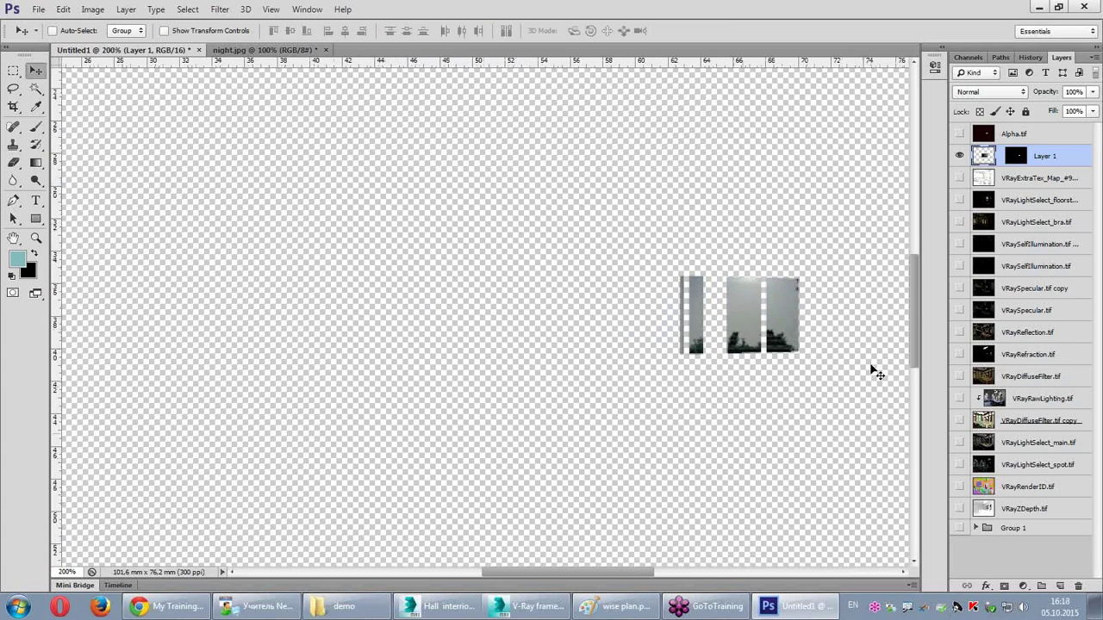
{"action": "left_click", "coordinate": [959, 156], "text": "alt"}
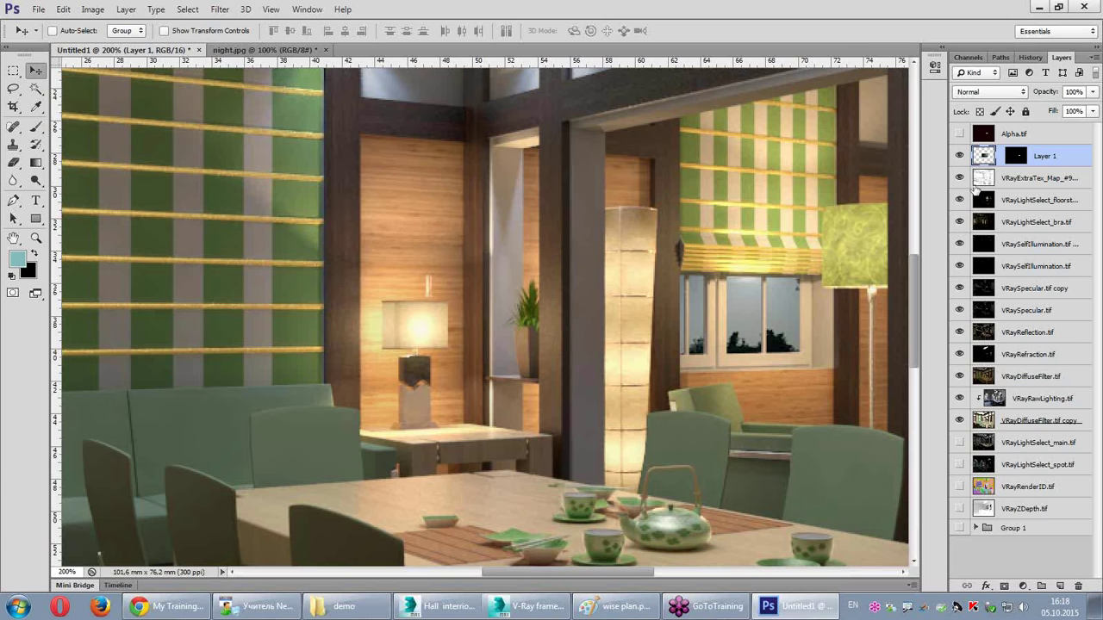
Step: Scale the night landscape to 60% and move it right behind the back windows
{"action": "key", "text": "ctrl+t"}
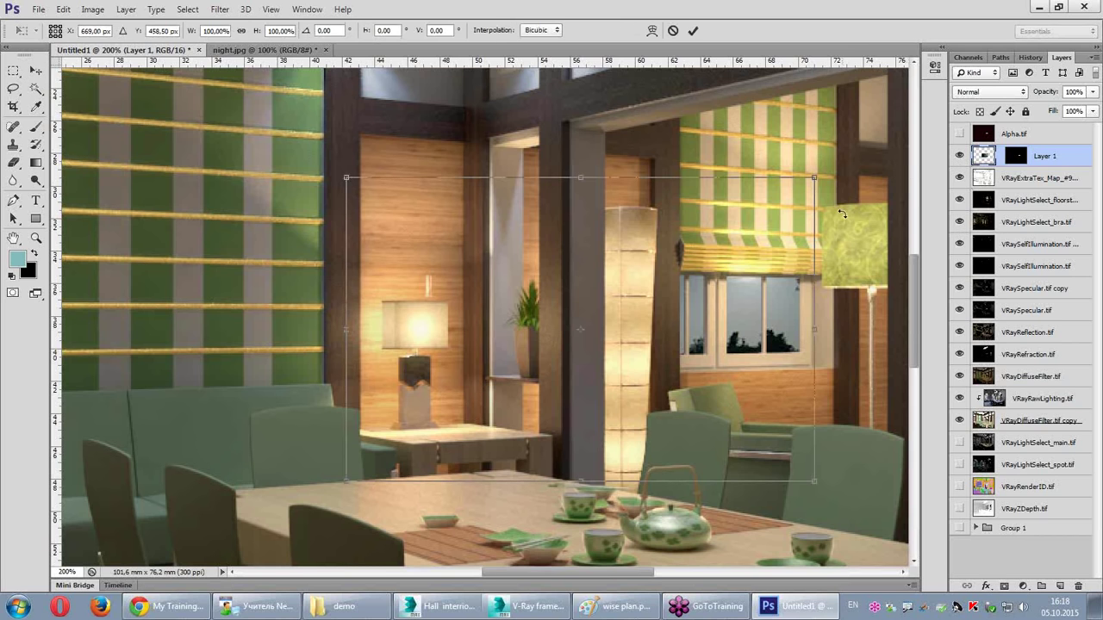
{"action": "mouse_move", "coordinate": [493, 383]}
{"action": "left_mouse_down"}
{"action": "mouse_move", "coordinate": [560, 443]}
{"action": "mouse_move", "coordinate": [739, 352]}
{"action": "mouse_move", "coordinate": [628, 408]}
{"action": "mouse_move", "coordinate": [379, 383]}
{"action": "mouse_move", "coordinate": [512, 408]}
{"action": "mouse_move", "coordinate": [696, 360]}
{"action": "mouse_move", "coordinate": [764, 365]}
{"action": "mouse_move", "coordinate": [588, 369]}
{"action": "mouse_move", "coordinate": [574, 387]}
{"action": "left_mouse_up"}
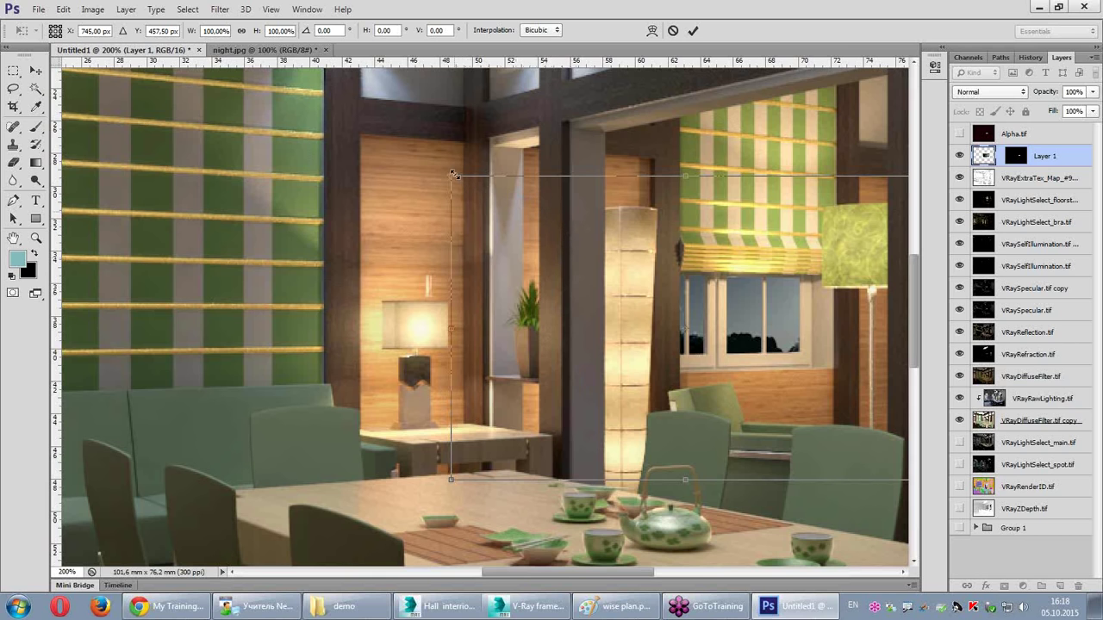
{"action": "mouse_move", "coordinate": [454, 175]}
{"action": "left_mouse_down"}
{"action": "mouse_move", "coordinate": [649, 249]}
{"action": "mouse_move", "coordinate": [642, 259]}
{"action": "left_mouse_up"}
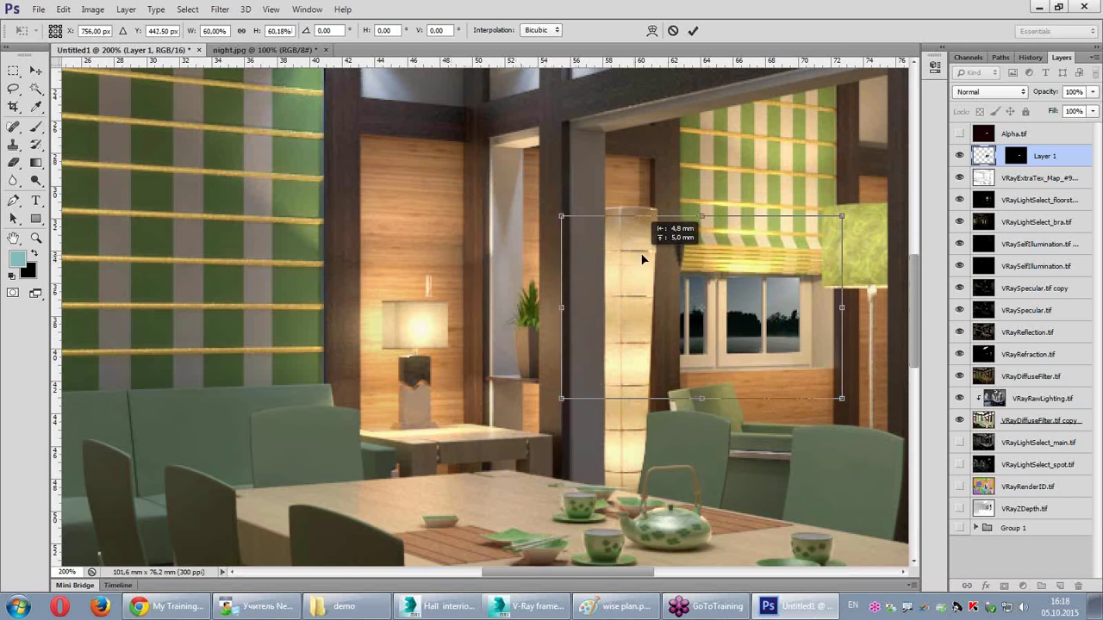
{"action": "left_click_drag", "start_coordinate": [642, 259], "coordinate": [676, 265]}
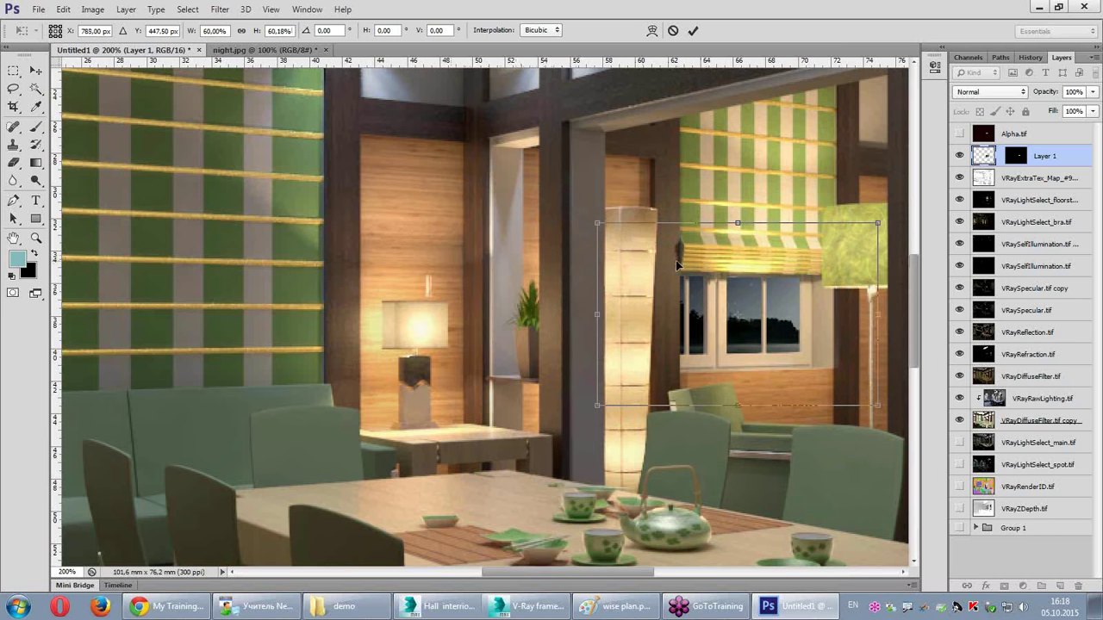
{"action": "key", "text": "Return"}
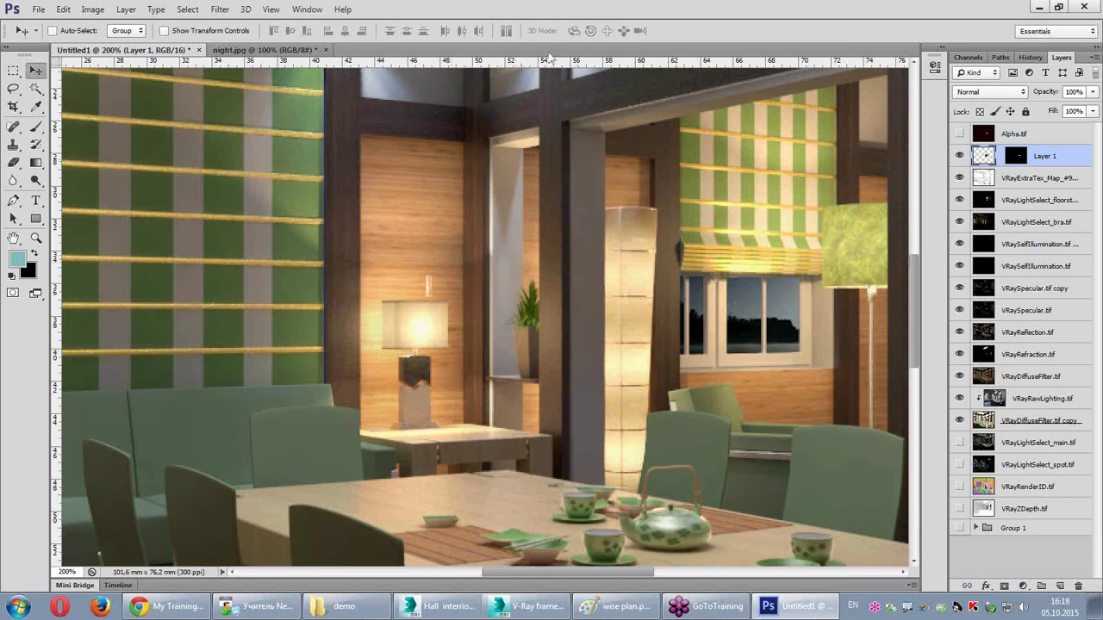
Step: Darken Layer 1 with Brightness −74 and Contrast 29, then fit the image on screen
{"action": "left_click", "coordinate": [93, 9]}
{"action": "left_click", "coordinate": [274, 52]}
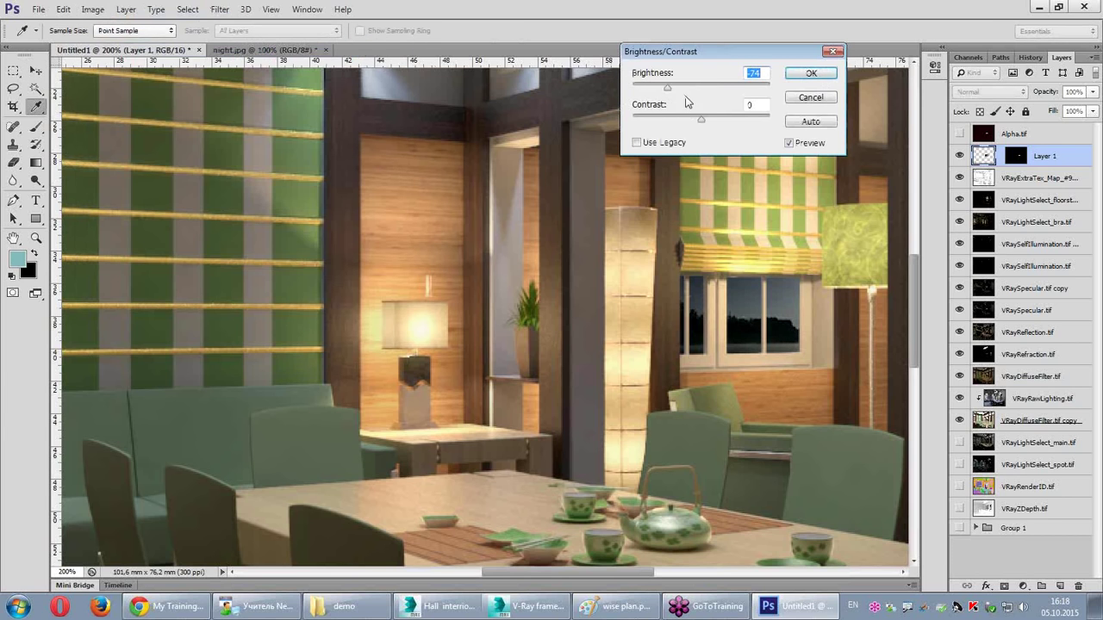
{"action": "left_click_drag", "start_coordinate": [700, 119], "coordinate": [721, 118]}
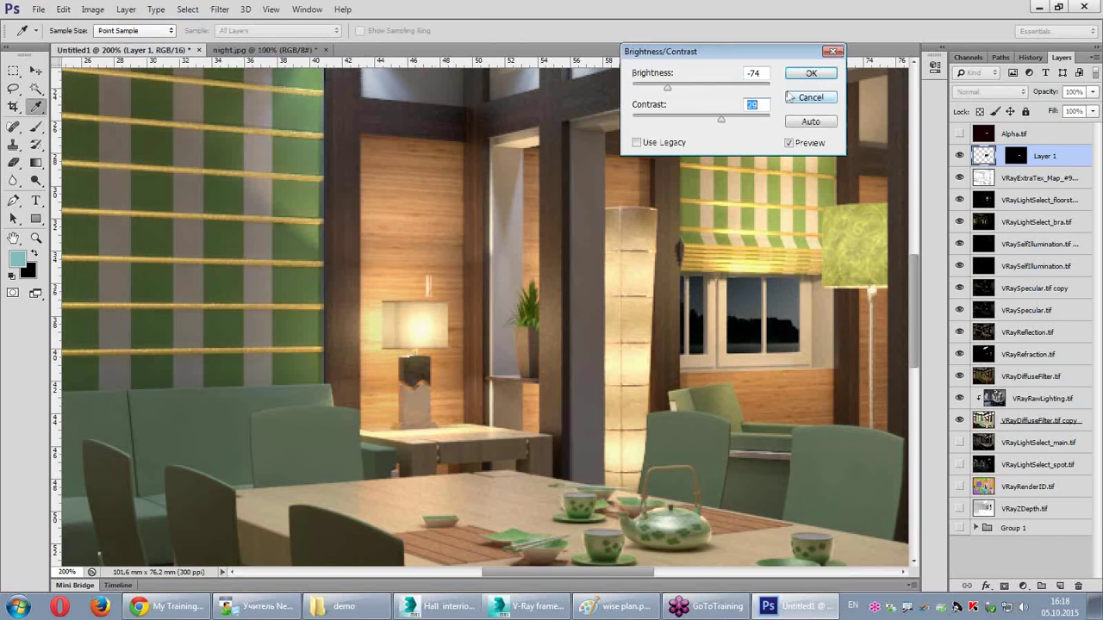
{"action": "key", "text": "Return"}
{"action": "key", "text": "v"}
{"action": "key", "text": "ctrl+0"}
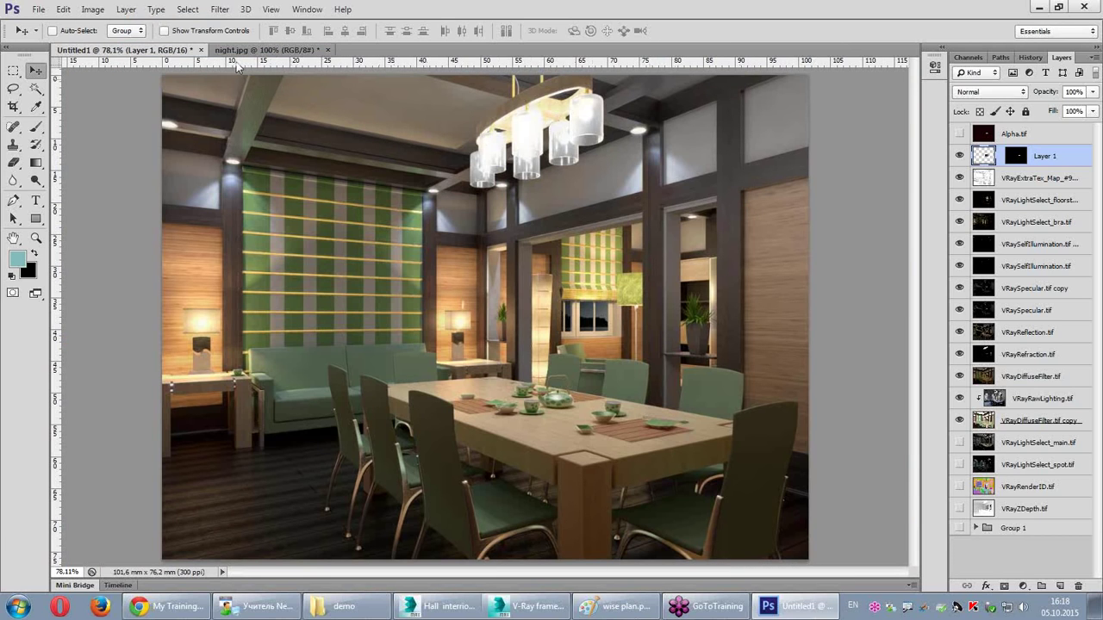
Step: Convert the document to 8 bits per channel and zoom in on the ceiling beams
{"action": "left_click", "coordinate": [92, 9]}
{"action": "mouse_move", "coordinate": [129, 25]}
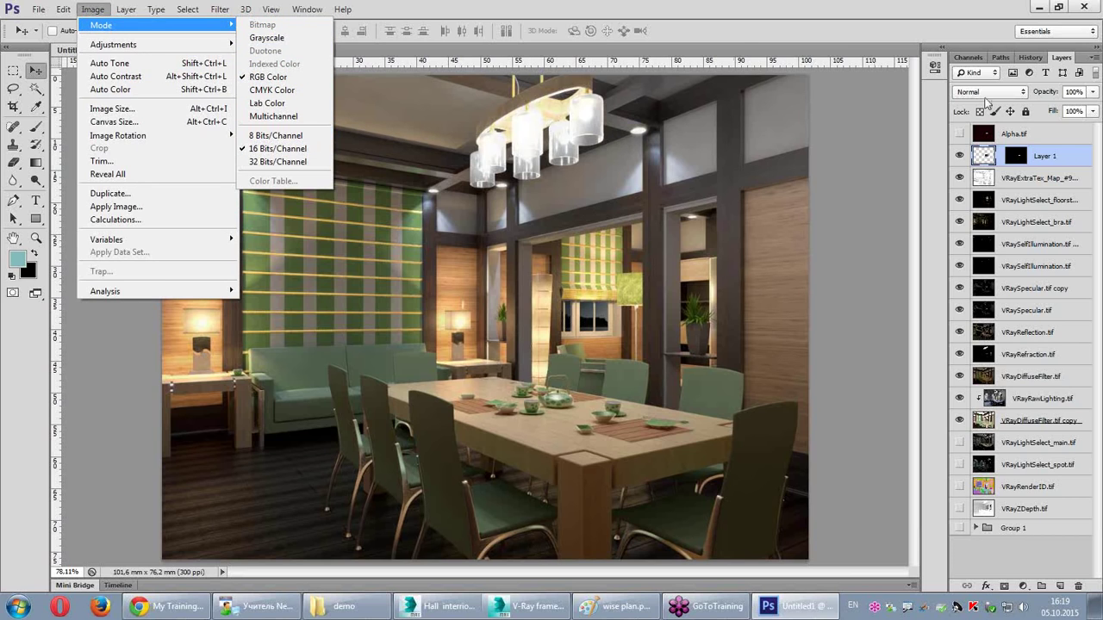
{"action": "left_click", "coordinate": [293, 136]}
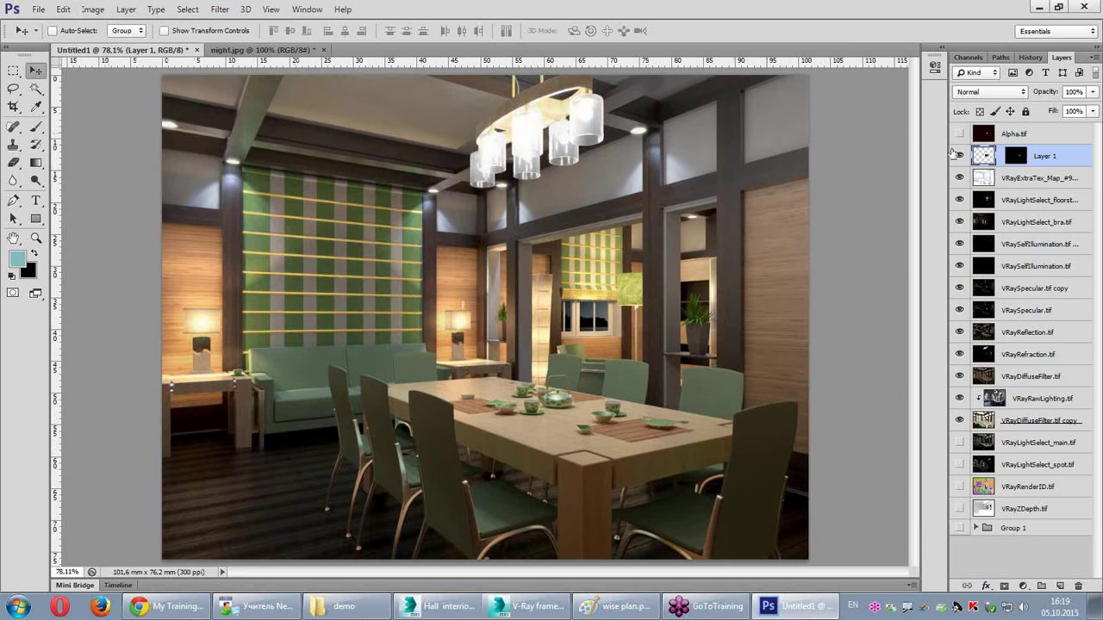
{"action": "key", "text": "ctrl+plus"}
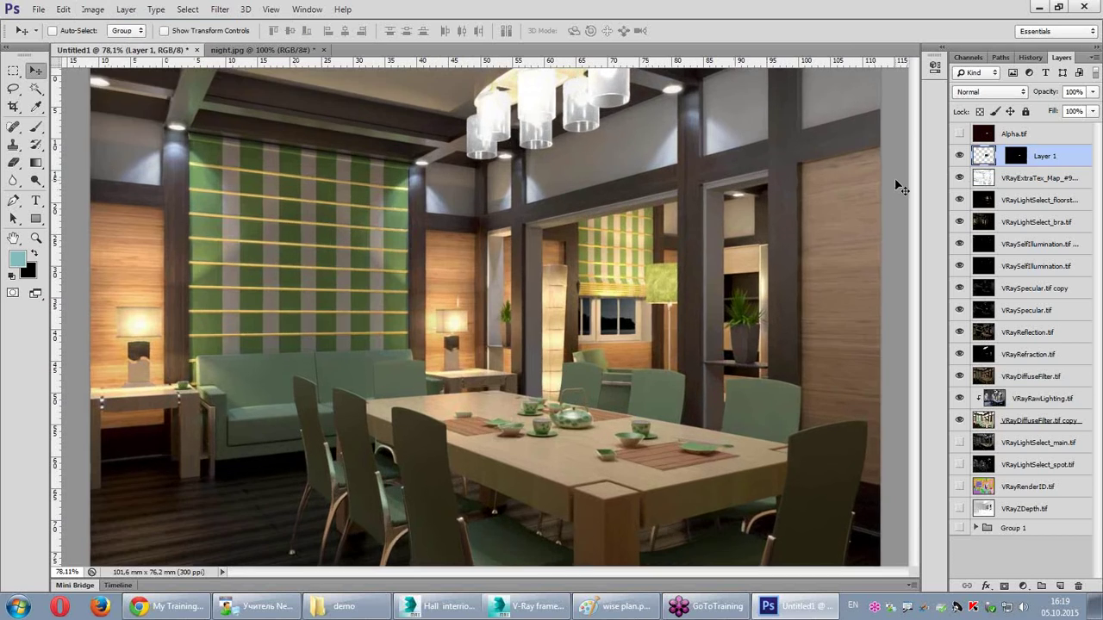
{"action": "key", "text": "ctrl+plus"}
{"action": "key", "text": "ctrl+plus"}
{"action": "left_click_drag", "start_coordinate": [784, 209], "coordinate": [595, 394]}
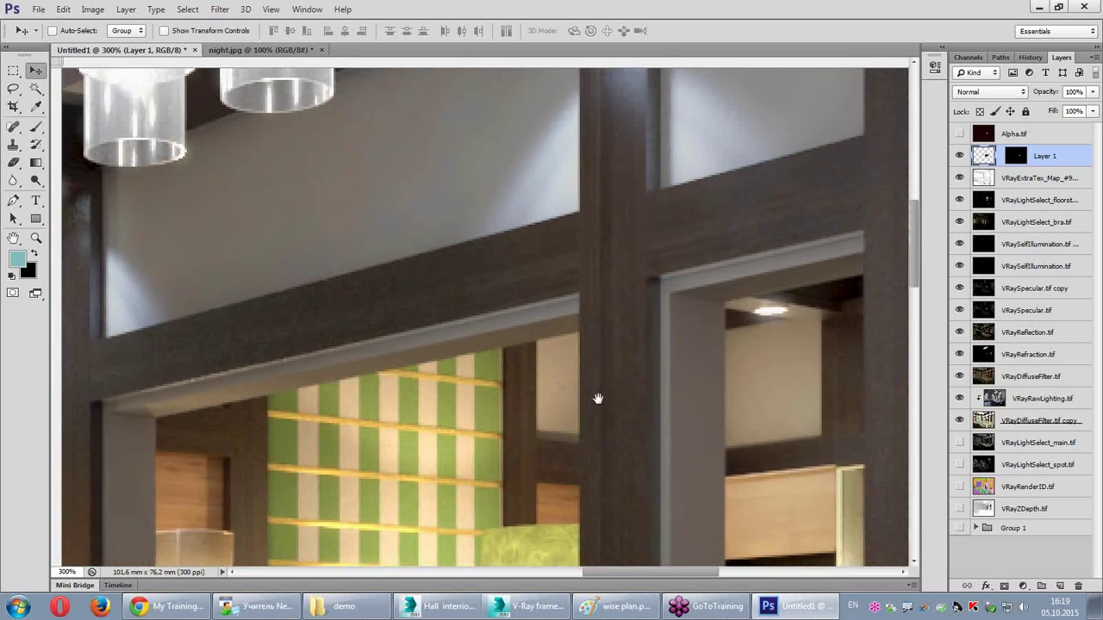
Step: Undo the 8 Bits/Channel conversion to return to 16 bits and fit the view
{"action": "left_click", "coordinate": [64, 10]}
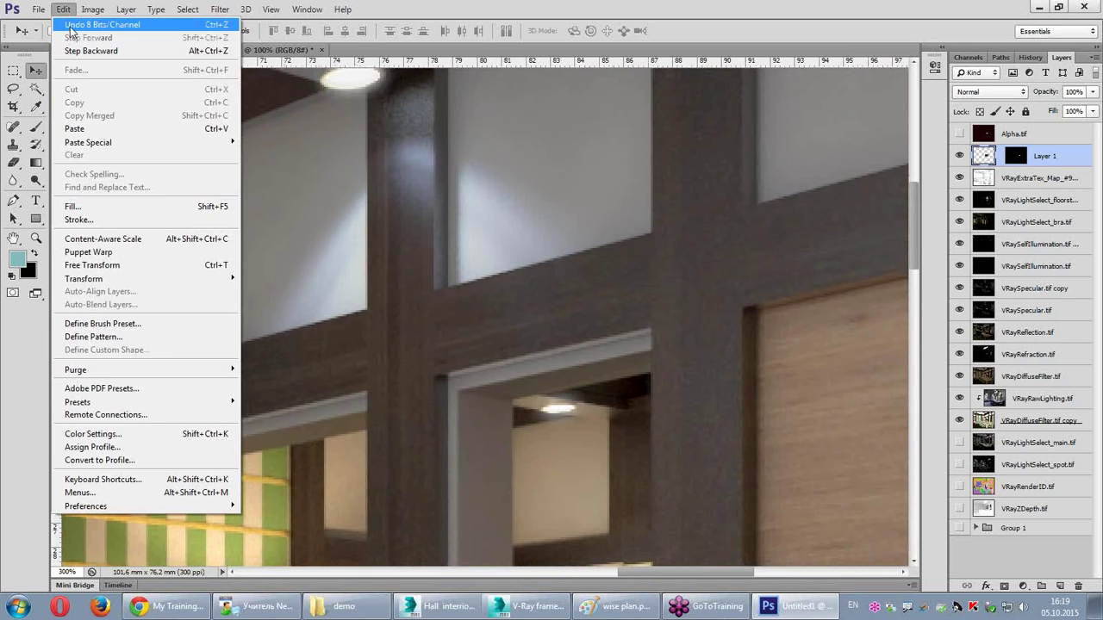
{"action": "left_click", "coordinate": [73, 26]}
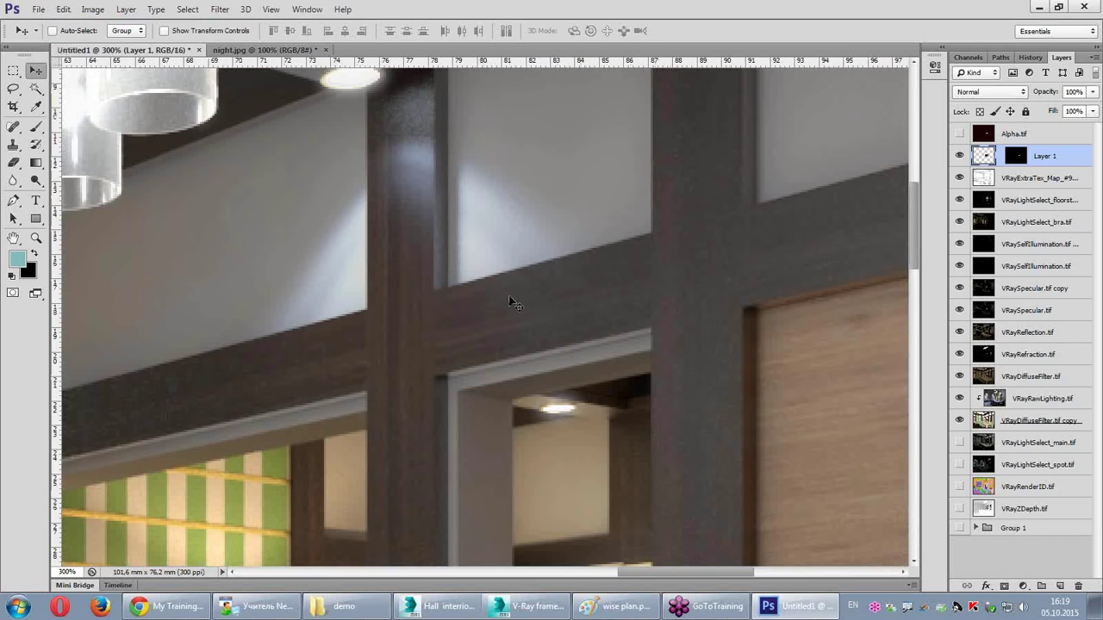
{"action": "left_click", "coordinate": [64, 10]}
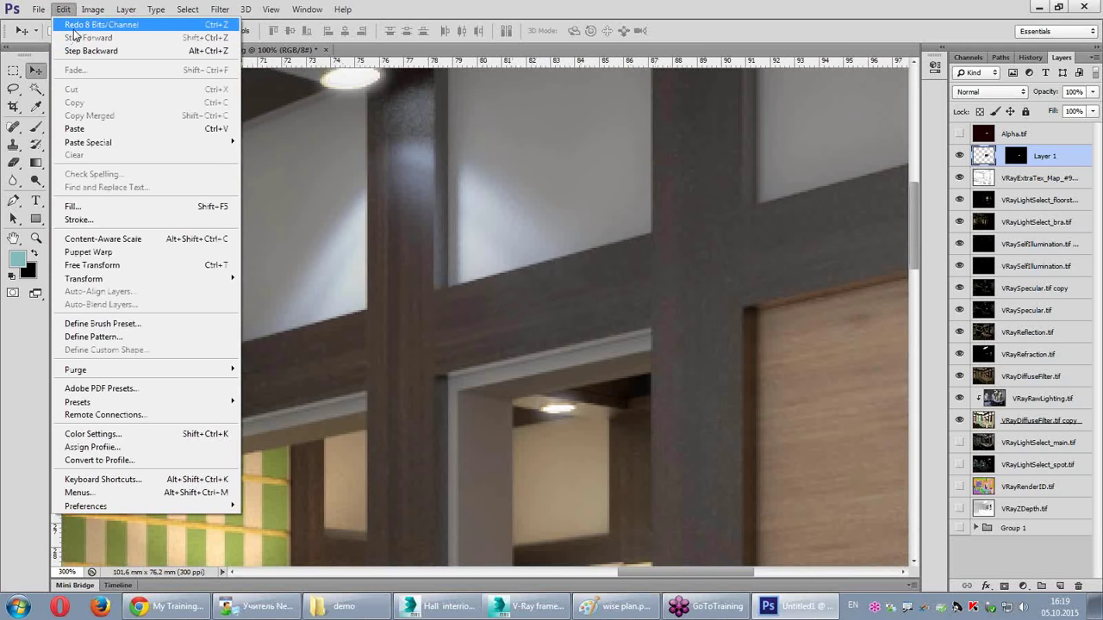
{"action": "left_click", "coordinate": [74, 26]}
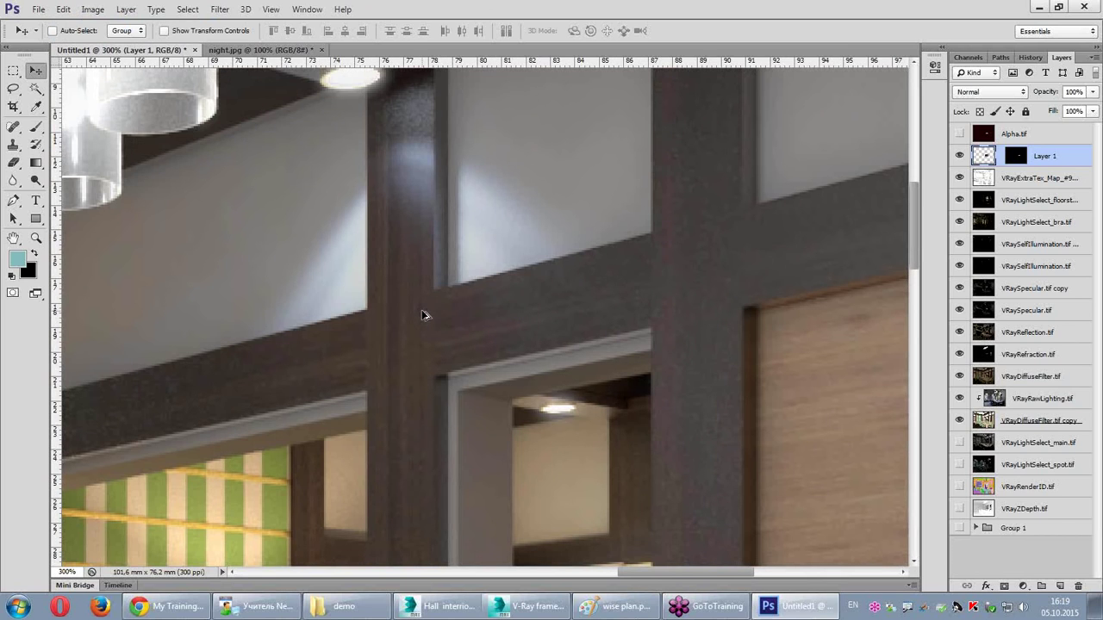
{"action": "key", "text": "ctrl+z"}
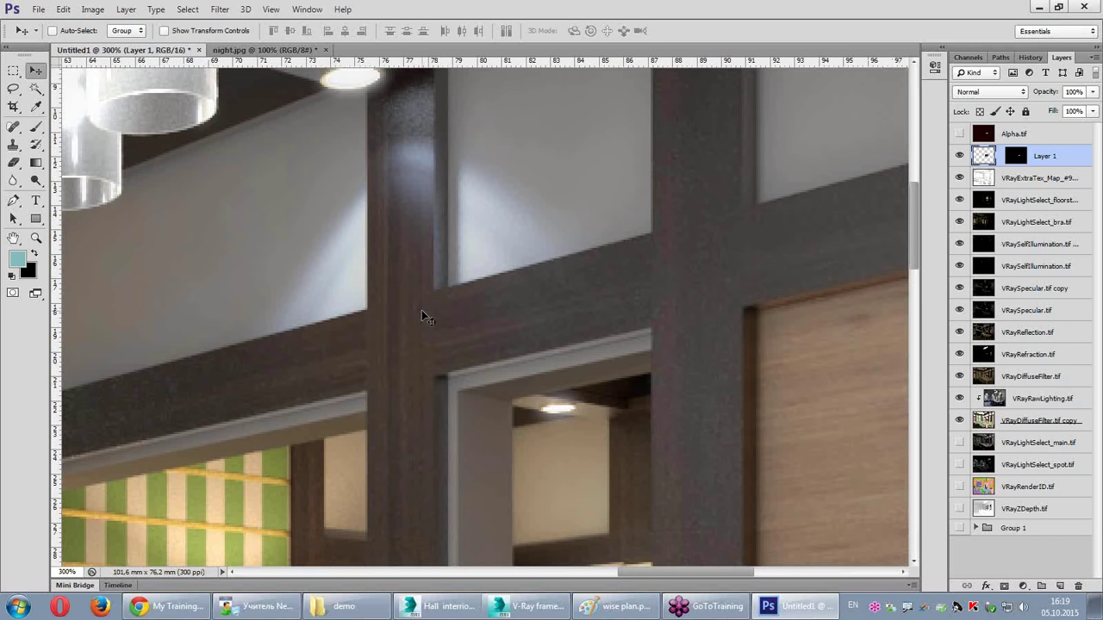
{"action": "key", "text": "ctrl+0"}
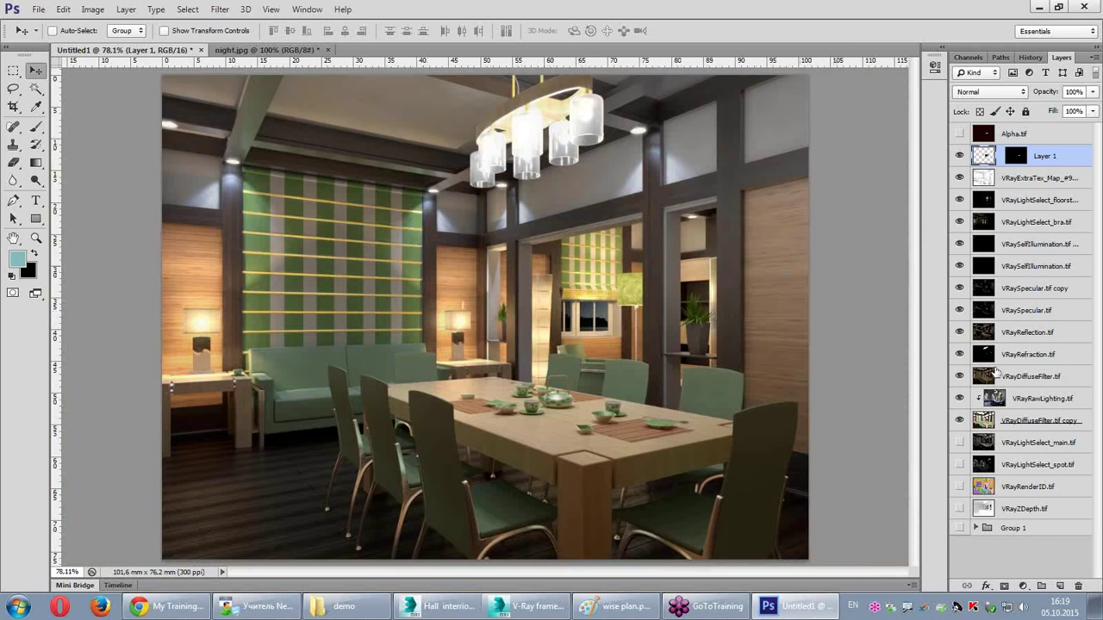
Step: Merge the pass layers from VRayExtraTex_Map_#92.tif to VRayDiffuseFilter.tif copy into one
{"action": "left_click", "coordinate": [986, 423], "text": "shift"}
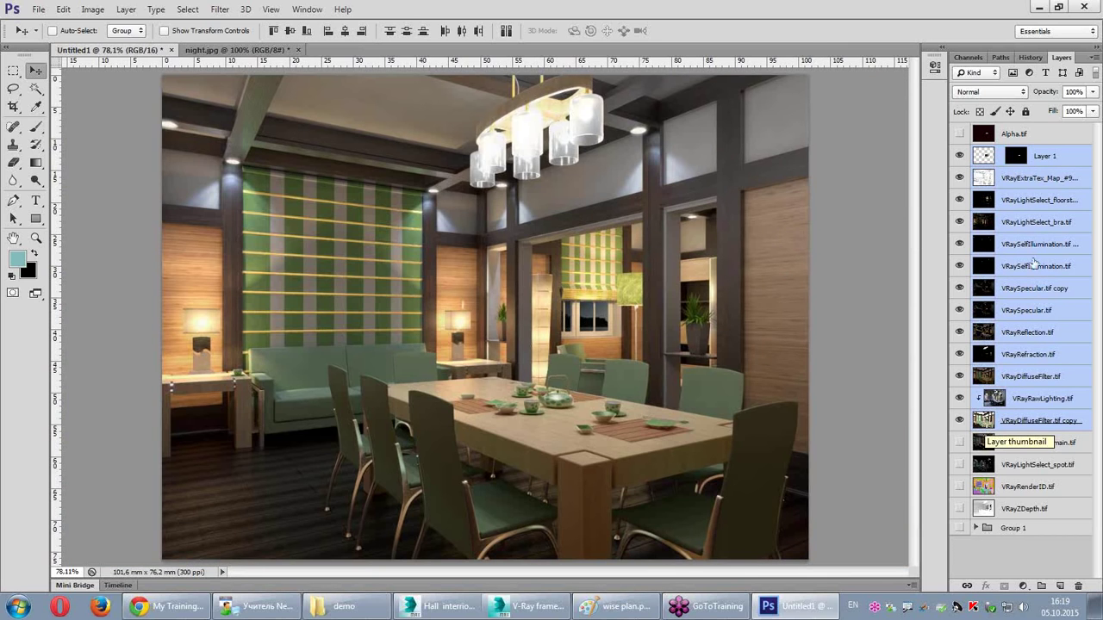
{"action": "left_click", "coordinate": [991, 179]}
{"action": "left_click", "coordinate": [984, 420], "text": "shift"}
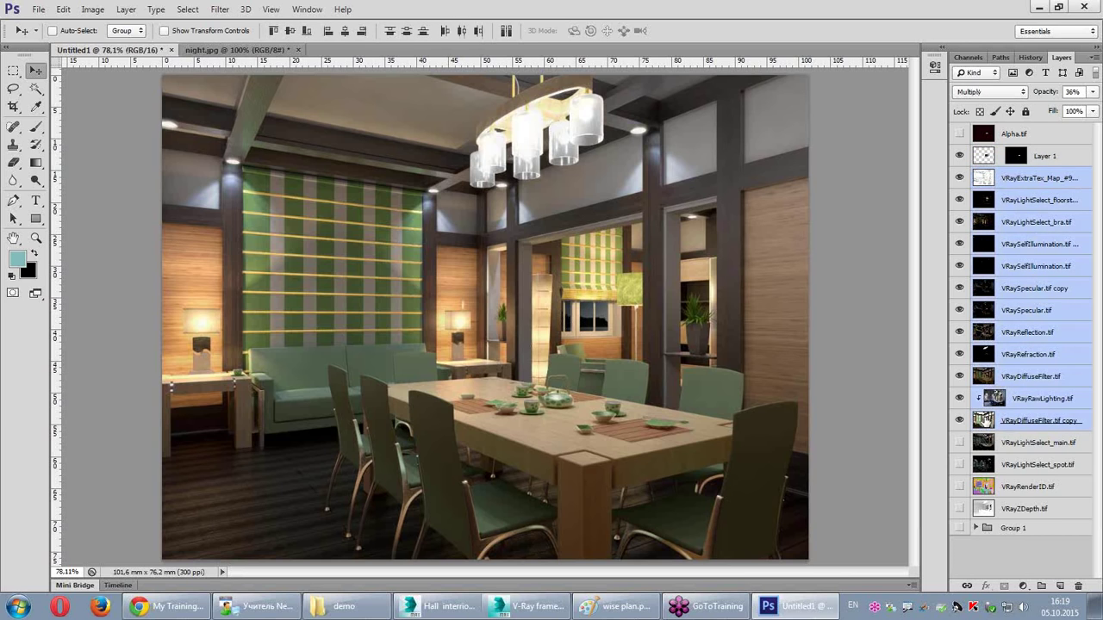
{"action": "left_click", "coordinate": [126, 9]}
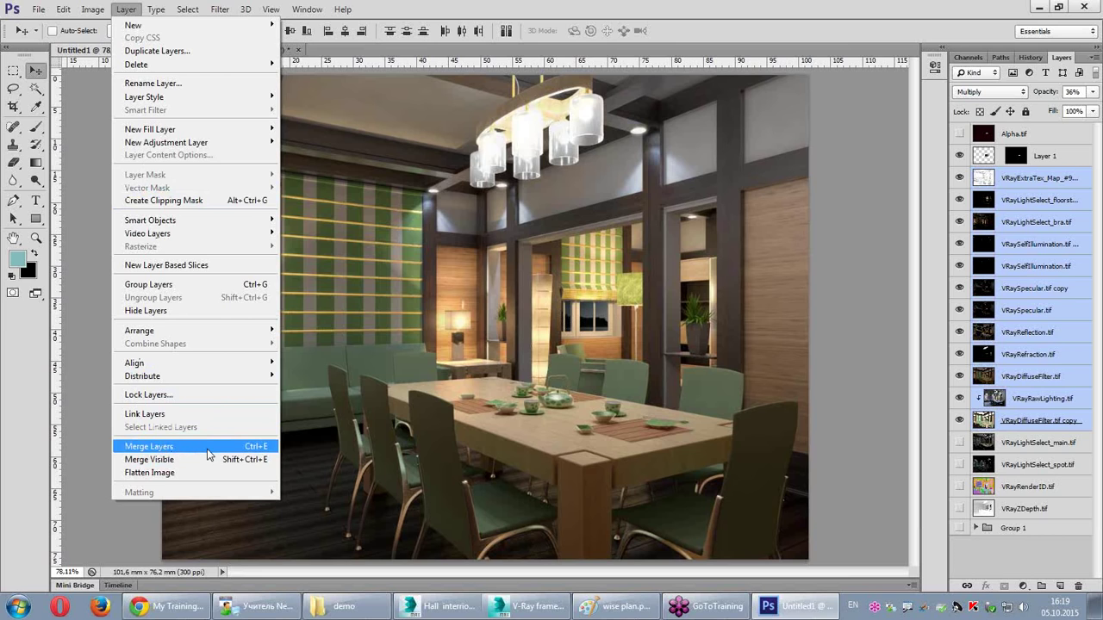
{"action": "left_click", "coordinate": [149, 446]}
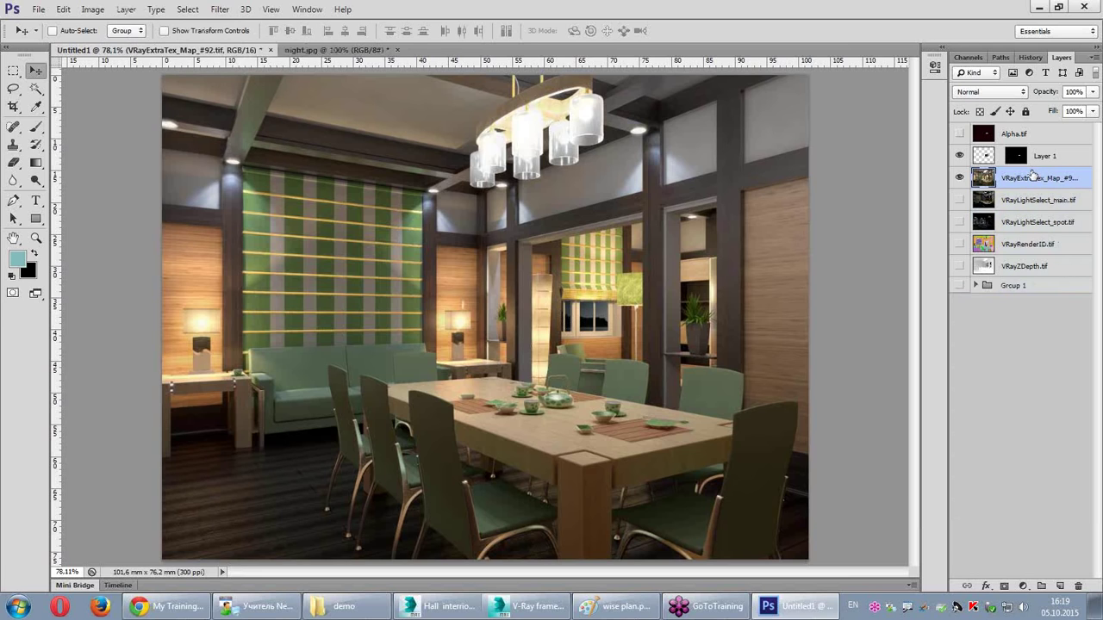
Step: Convert the document to 8 bits per channel via Image > Mode
{"action": "left_click", "coordinate": [93, 9]}
{"action": "left_click", "coordinate": [92, 9]}
{"action": "left_click", "coordinate": [92, 9]}
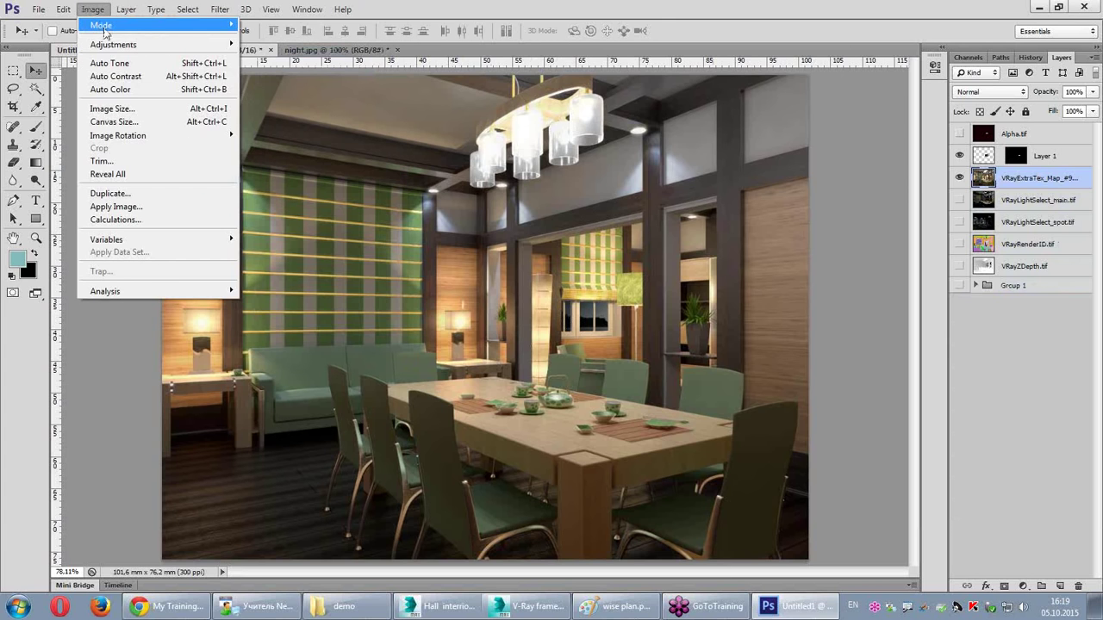
{"action": "left_click", "coordinate": [280, 135]}
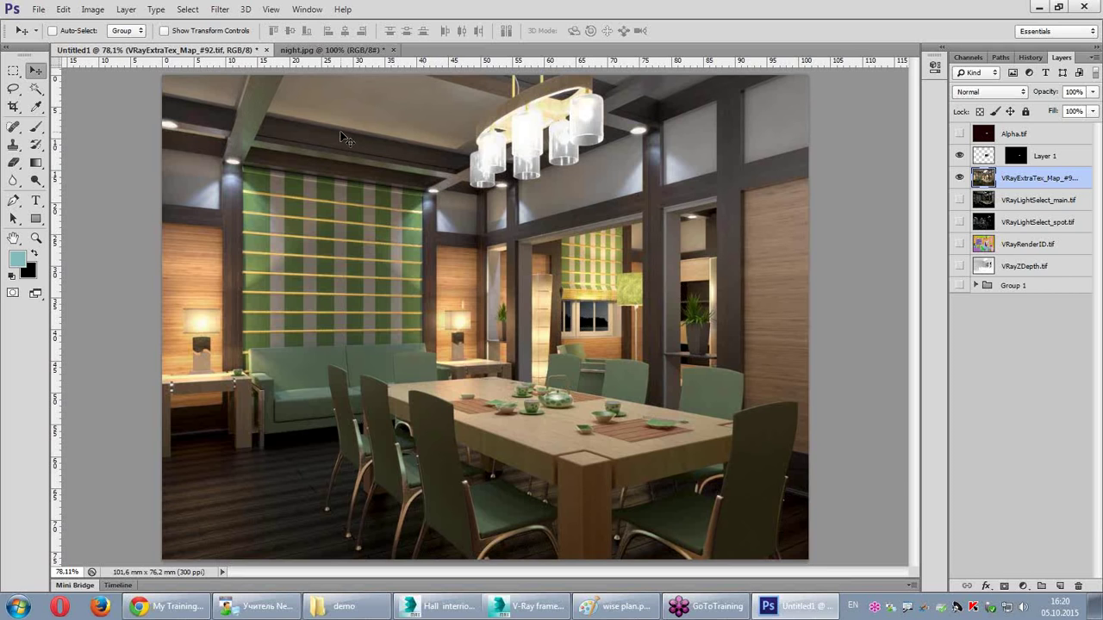
Step: Preview a darker HDR Toning with Exposure and Gamma after flattening, then undo it
{"action": "left_click", "coordinate": [92, 10]}
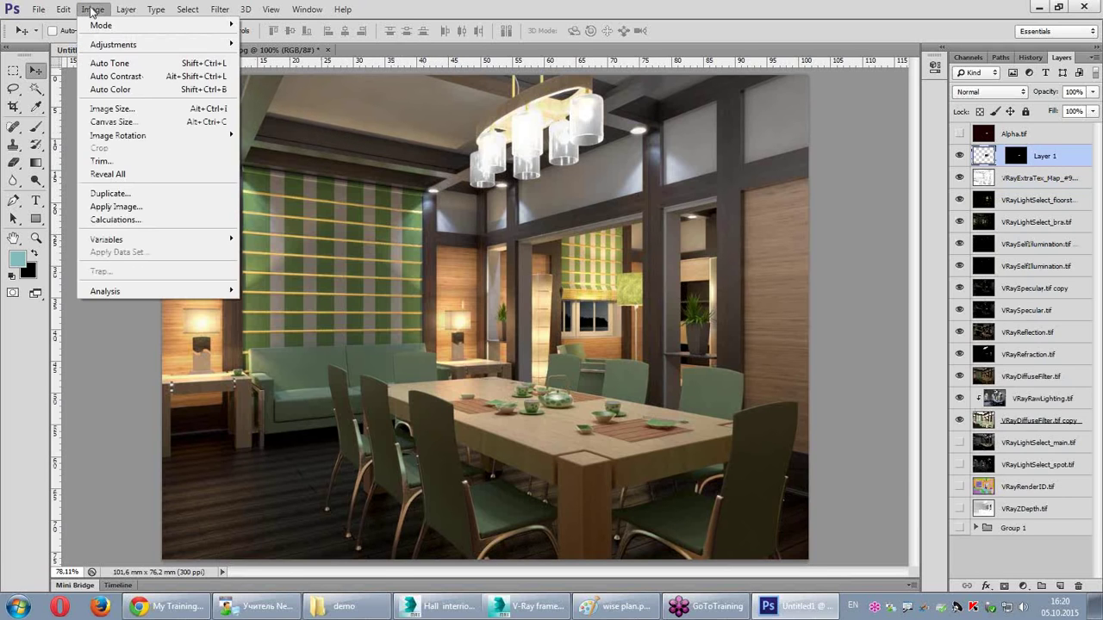
{"action": "mouse_move", "coordinate": [113, 44]}
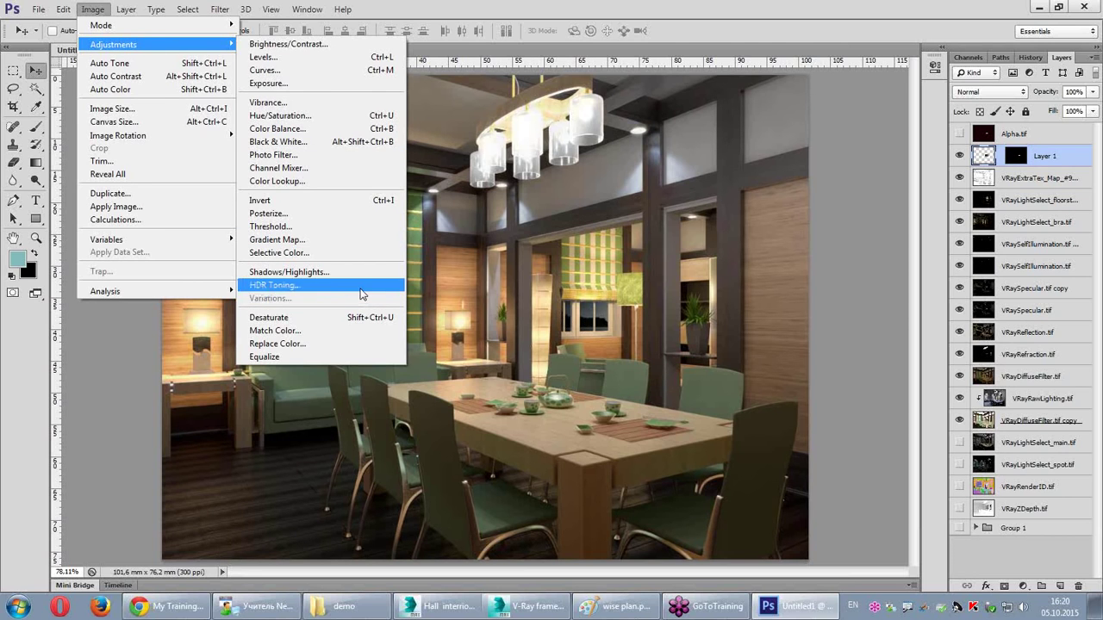
{"action": "left_click", "coordinate": [360, 297]}
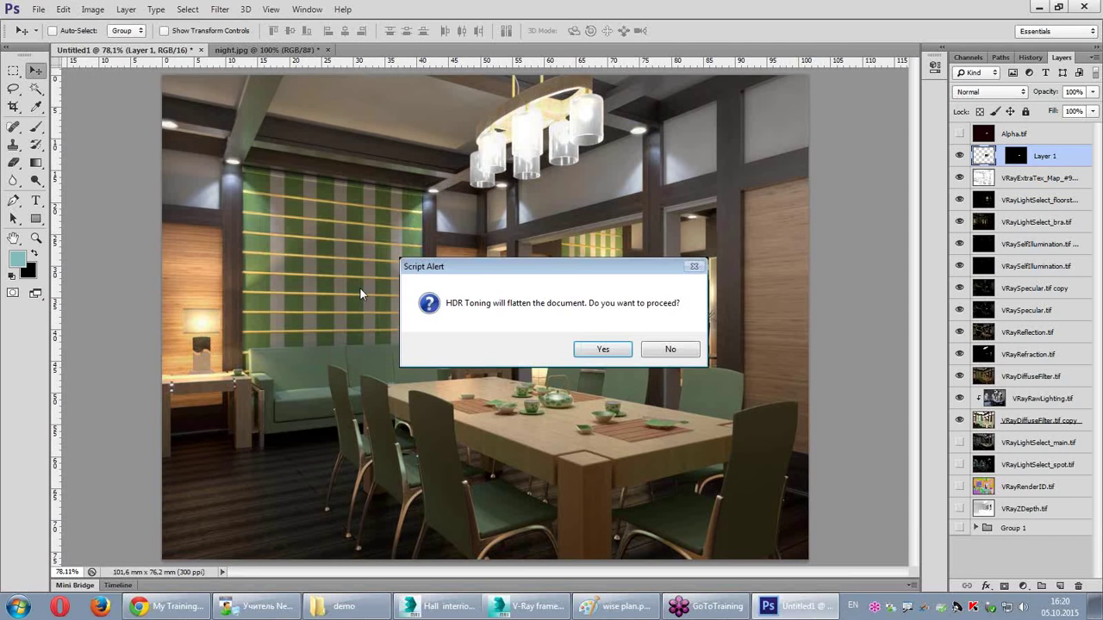
{"action": "left_click", "coordinate": [611, 358]}
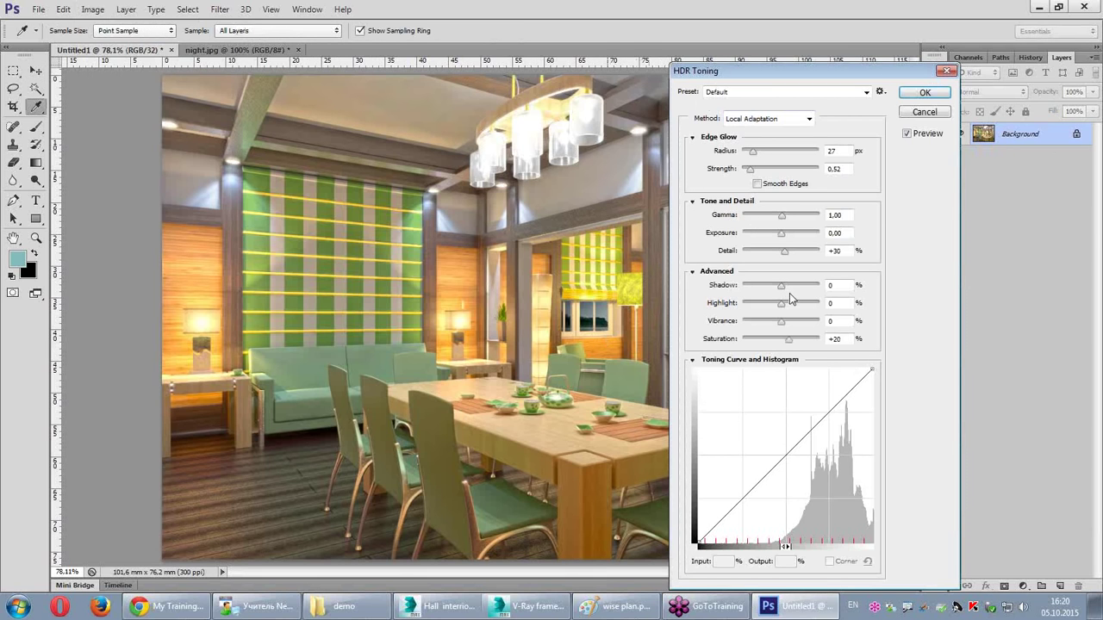
{"action": "left_click", "coordinate": [767, 119]}
{"action": "left_click", "coordinate": [762, 130]}
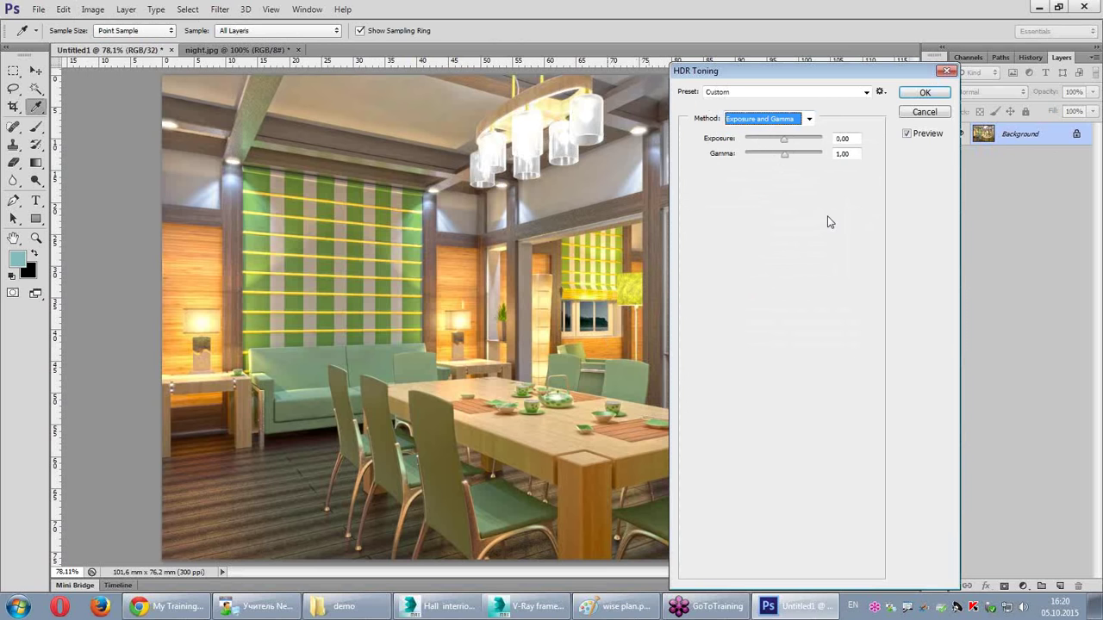
{"action": "left_click_drag", "start_coordinate": [786, 144], "coordinate": [783, 147]}
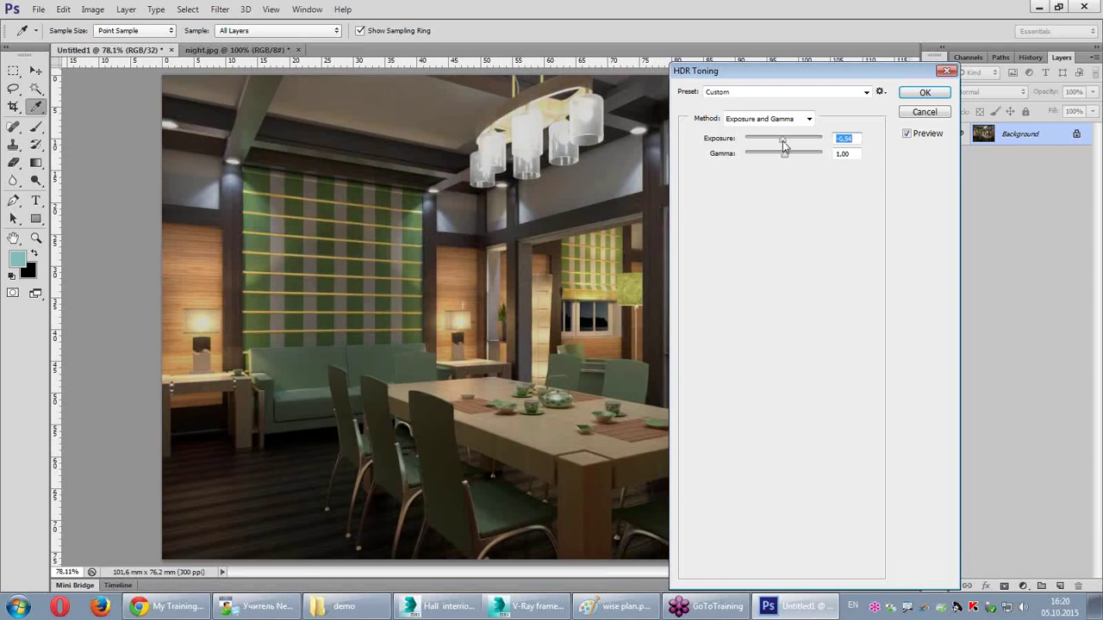
{"action": "left_click_drag", "start_coordinate": [784, 146], "coordinate": [787, 154]}
{"action": "key", "text": "Return"}
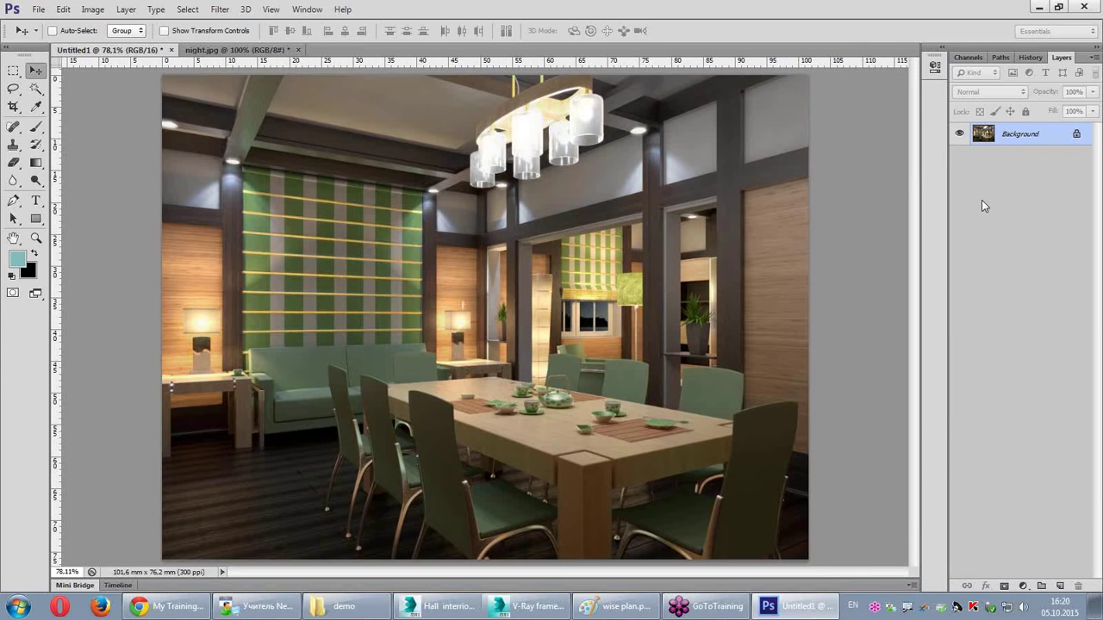
{"action": "key", "text": "ctrl+z"}
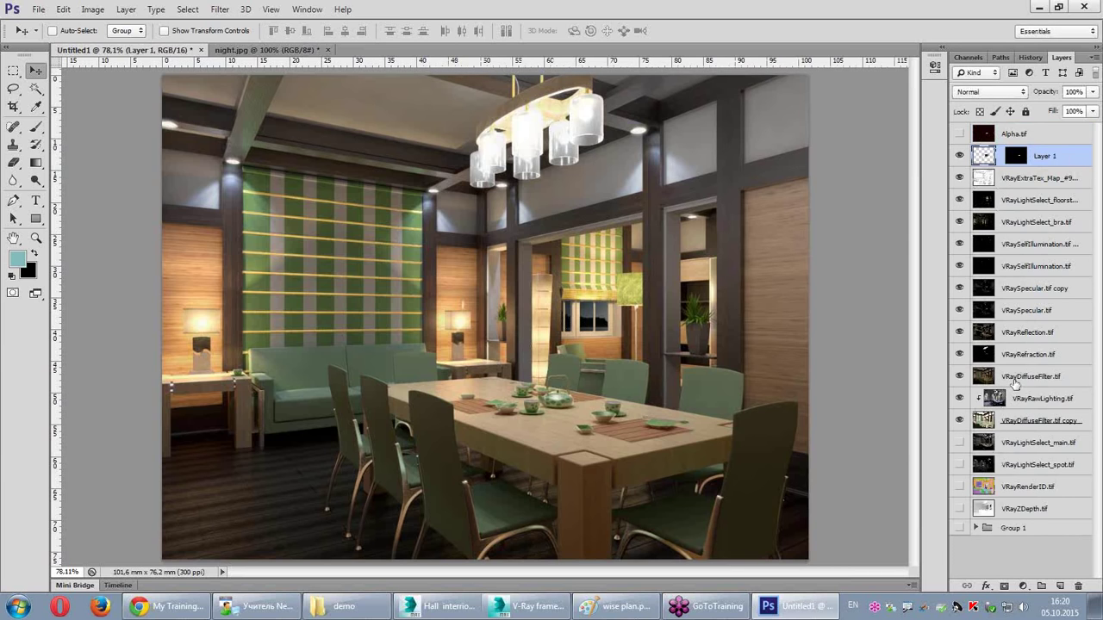
Step: Merge the pass layers and delete both VRayLightSelect layers and Group 1
{"action": "left_click", "coordinate": [1016, 420]}
{"action": "left_click", "coordinate": [1015, 179], "text": "shift"}
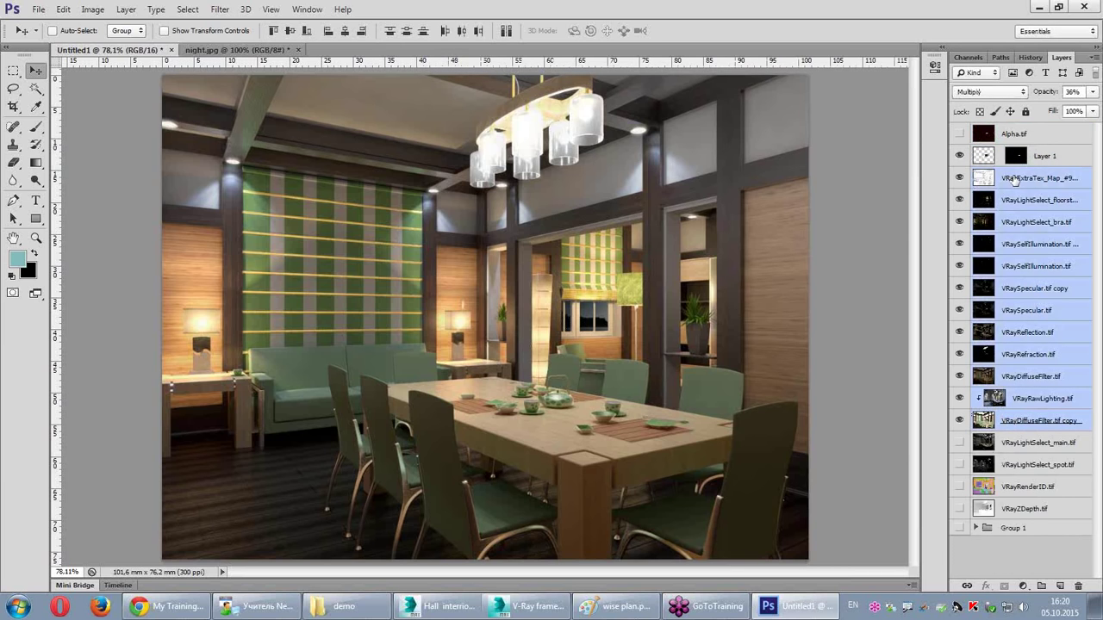
{"action": "key", "text": "ctrl+e"}
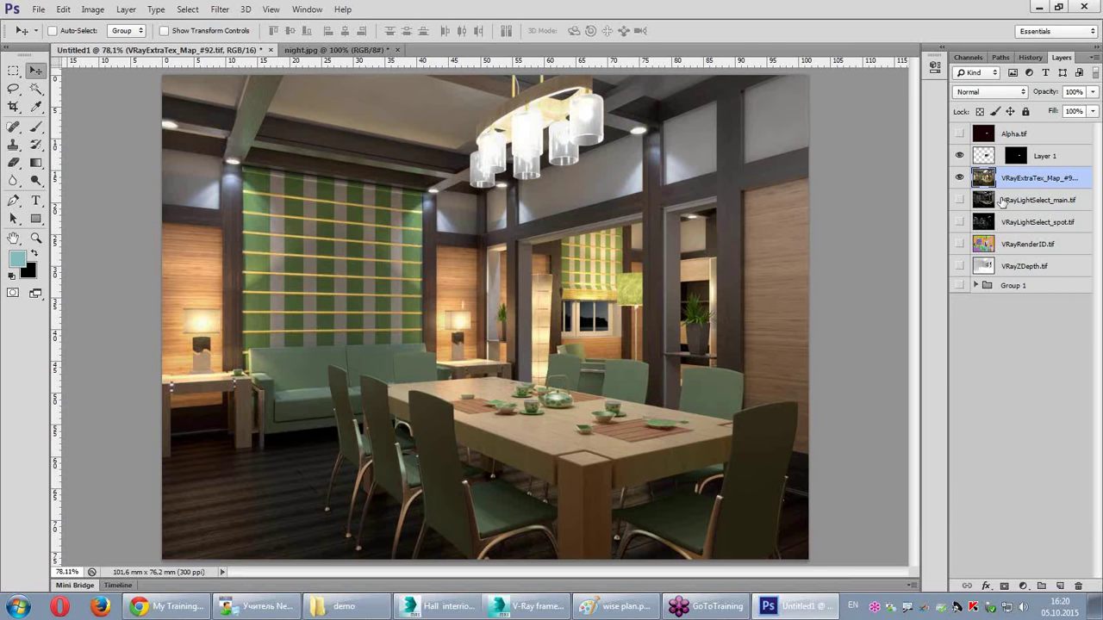
{"action": "left_click", "coordinate": [1001, 201]}
{"action": "left_click", "coordinate": [1016, 222], "text": "shift"}
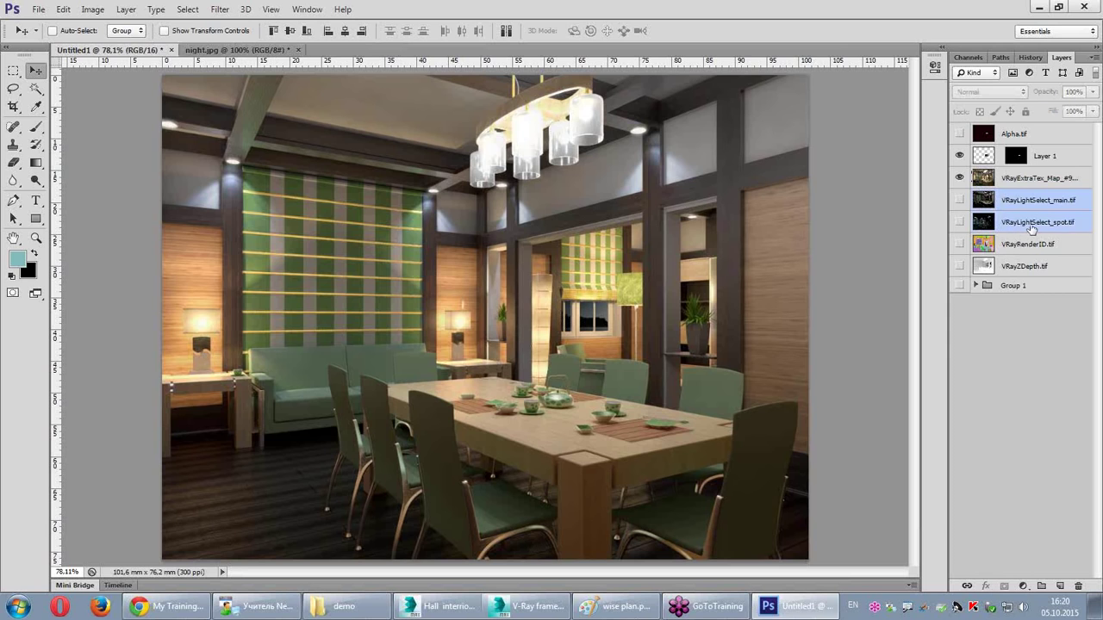
{"action": "left_click_drag", "start_coordinate": [1017, 222], "coordinate": [1077, 586]}
{"action": "left_click_drag", "start_coordinate": [1015, 241], "coordinate": [1077, 585]}
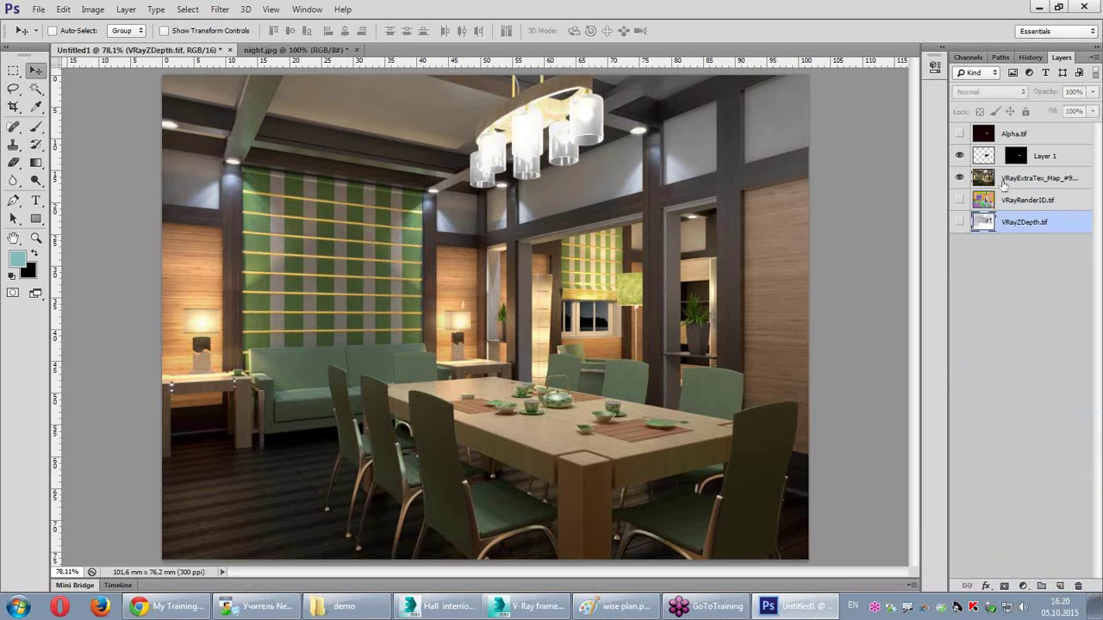
Step: Convert the document to 8 bits per channel and nudge Layer 1 slightly
{"action": "left_click", "coordinate": [106, 10]}
{"action": "mouse_move", "coordinate": [101, 25]}
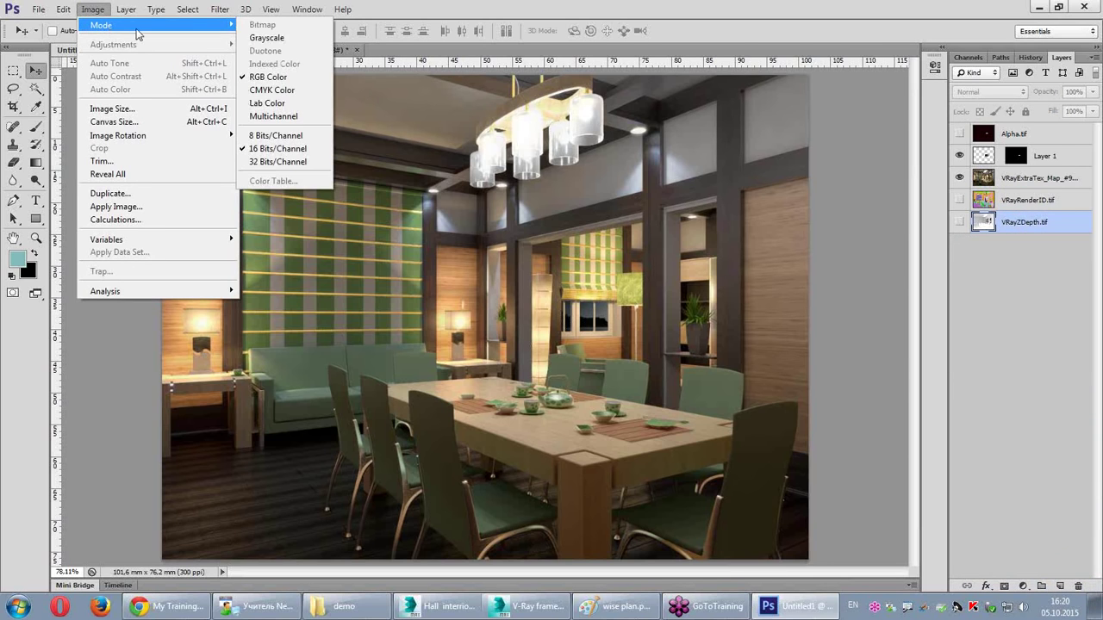
{"action": "left_click", "coordinate": [280, 136]}
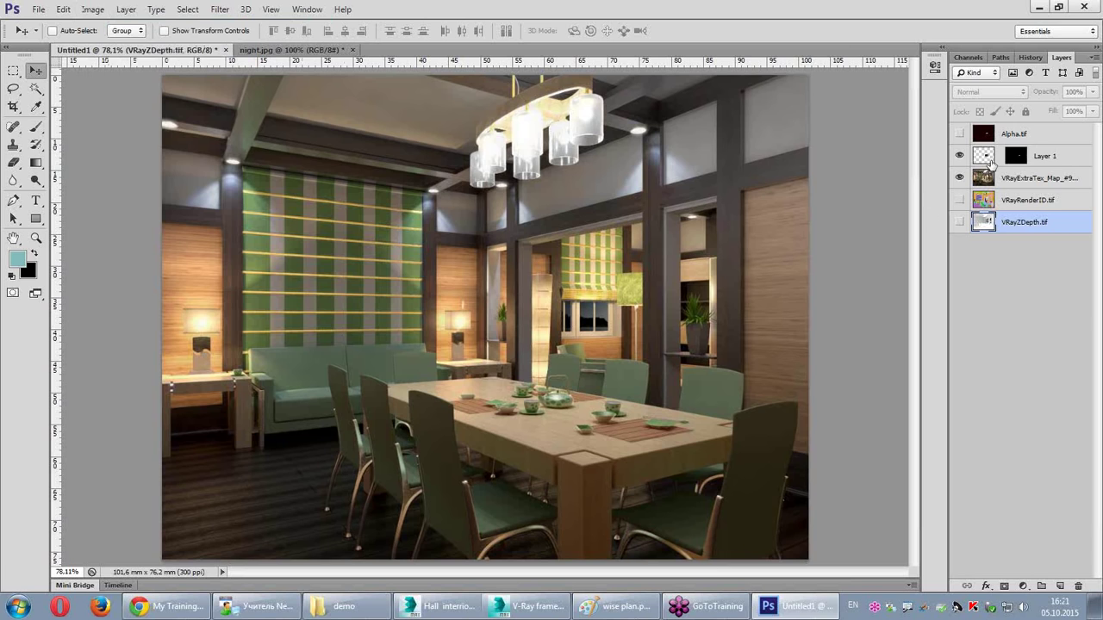
{"action": "left_click", "coordinate": [976, 159]}
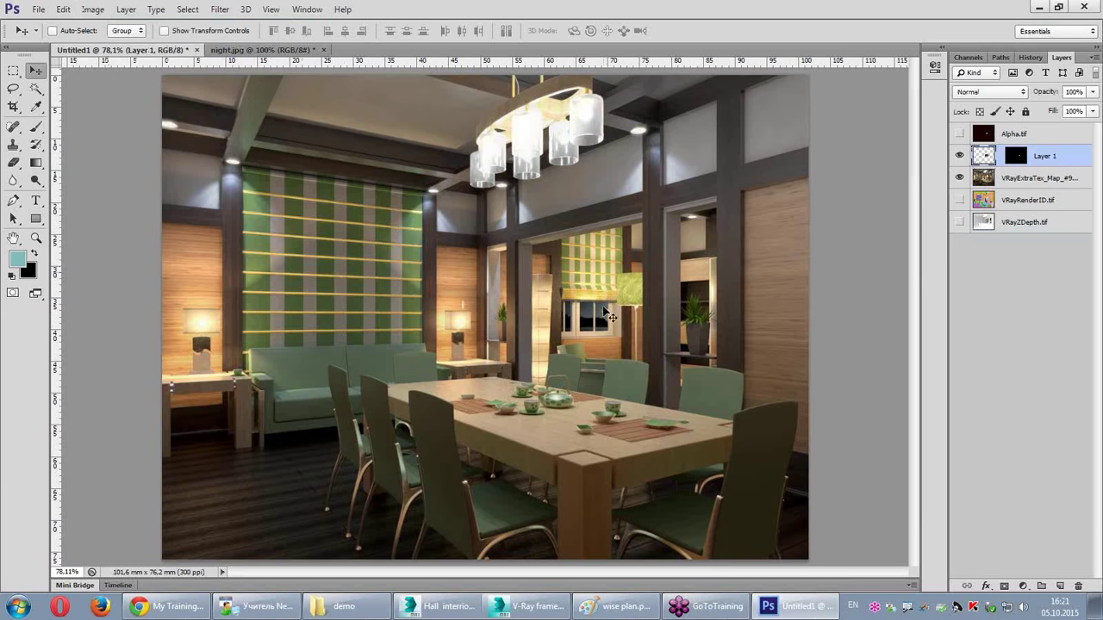
{"action": "mouse_move", "coordinate": [576, 319]}
{"action": "left_mouse_down"}
{"action": "mouse_move", "coordinate": [625, 322]}
{"action": "mouse_move", "coordinate": [607, 319]}
{"action": "left_mouse_up"}
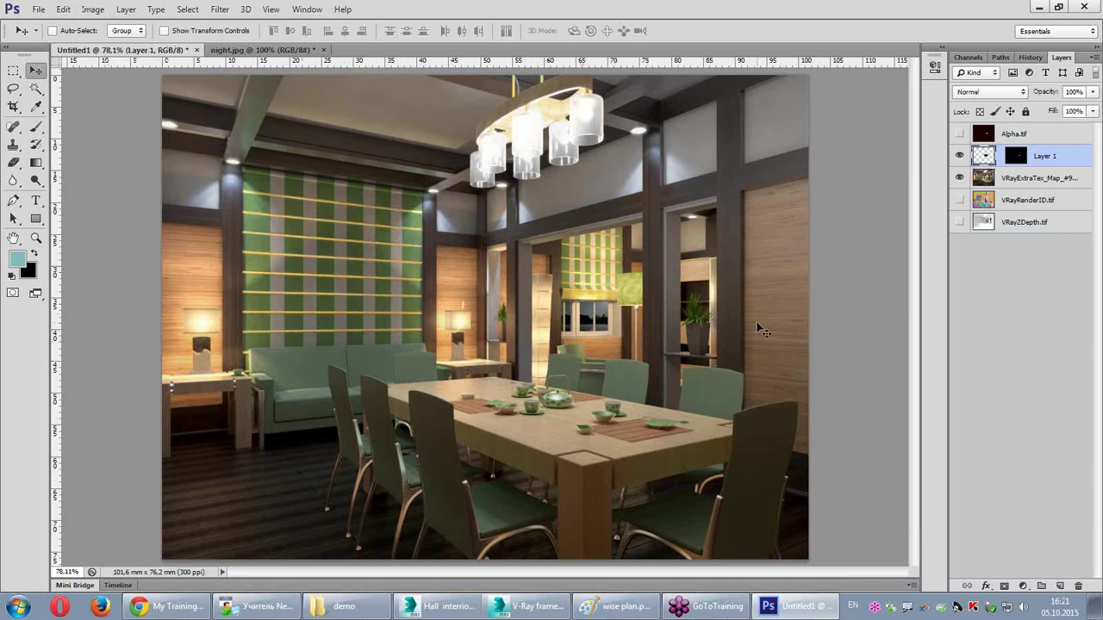
Step: Move Alpha.tif to the bottom of the stack and show only the VRayZDepth.tif pass
{"action": "left_click", "coordinate": [989, 136]}
{"action": "left_click", "coordinate": [960, 134]}
{"action": "left_click", "coordinate": [960, 133]}
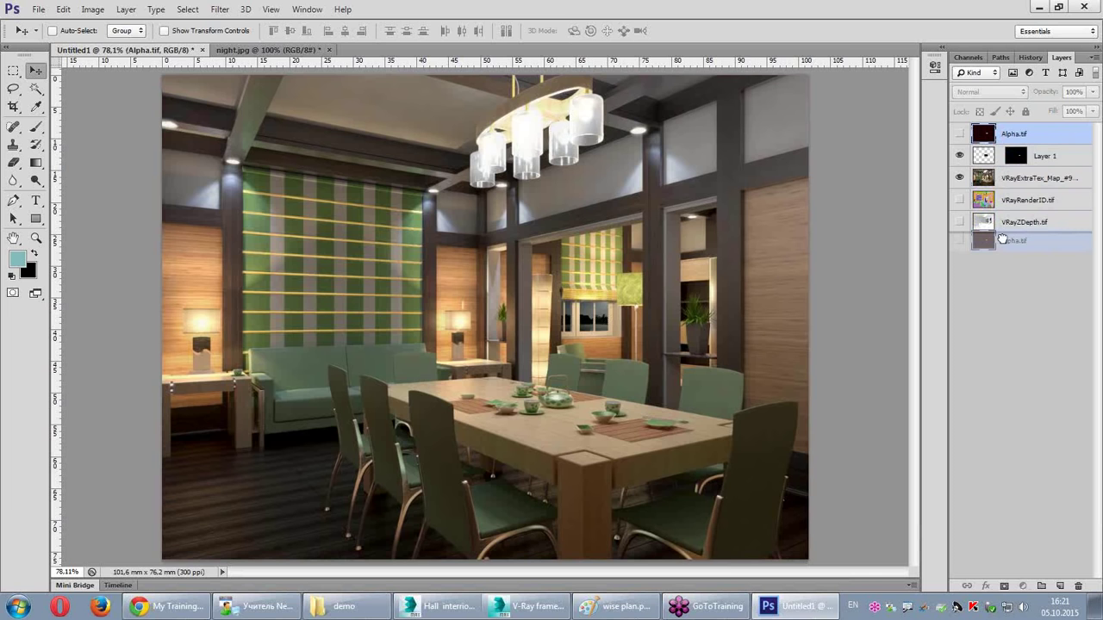
{"action": "left_click_drag", "start_coordinate": [978, 135], "coordinate": [976, 228]}
{"action": "left_click", "coordinate": [960, 177], "text": "alt"}
{"action": "left_click", "coordinate": [959, 178], "text": "alt"}
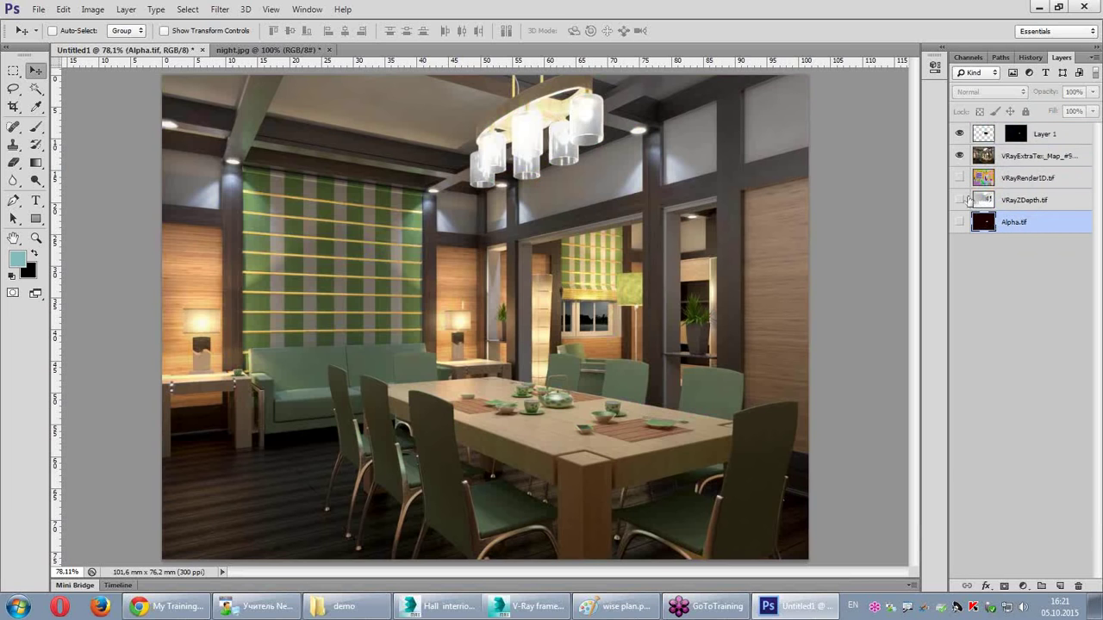
{"action": "left_click", "coordinate": [990, 200]}
{"action": "left_click", "coordinate": [959, 200], "text": "alt"}
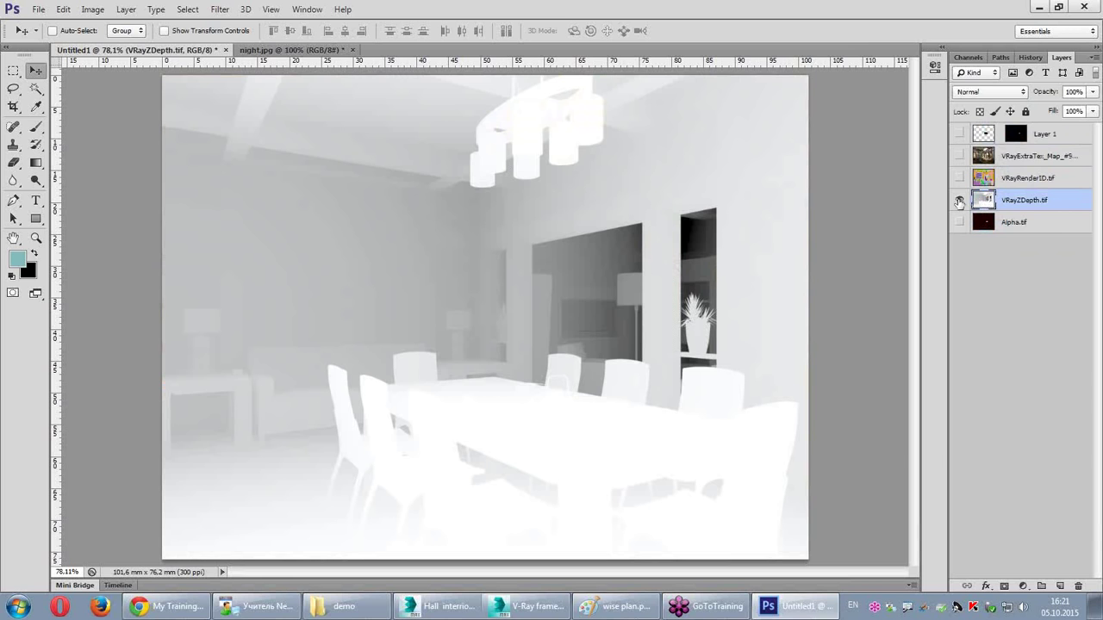
Step: Select the far areas of the depth pass with Color Range at Fuzziness 200
{"action": "left_click", "coordinate": [220, 10]}
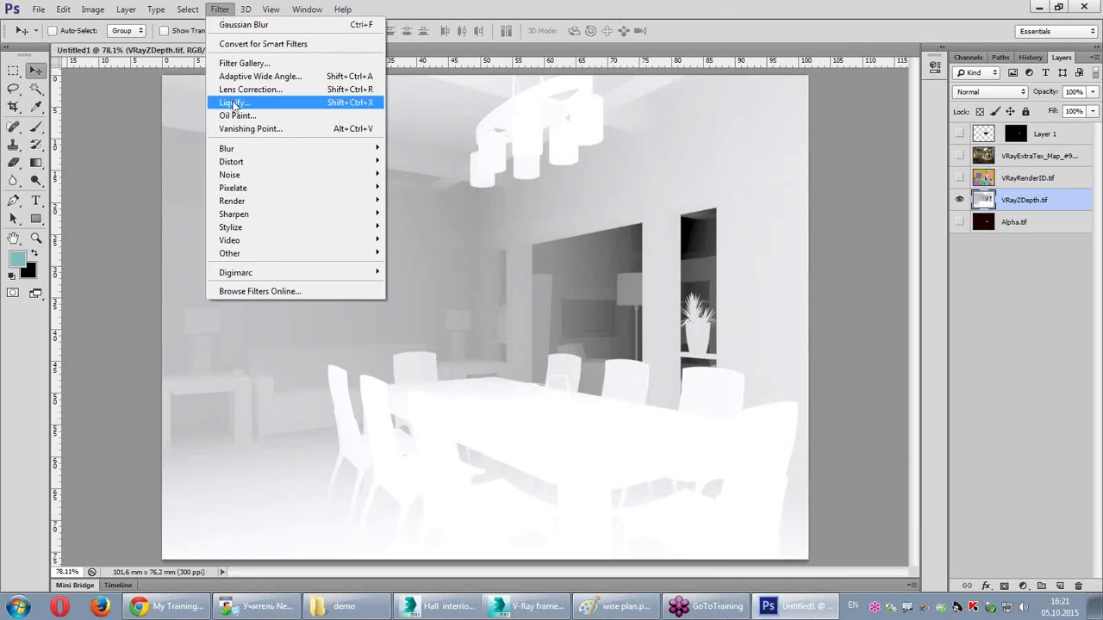
{"action": "left_click", "coordinate": [203, 127]}
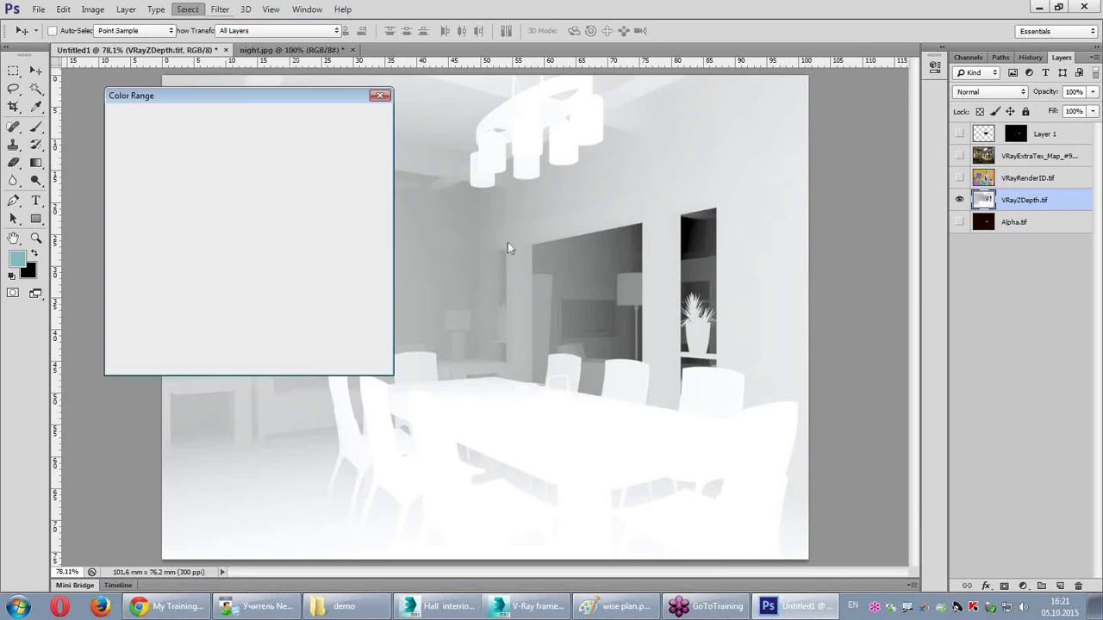
{"action": "left_click", "coordinate": [691, 233]}
{"action": "left_click_drag", "start_coordinate": [153, 178], "coordinate": [296, 186]}
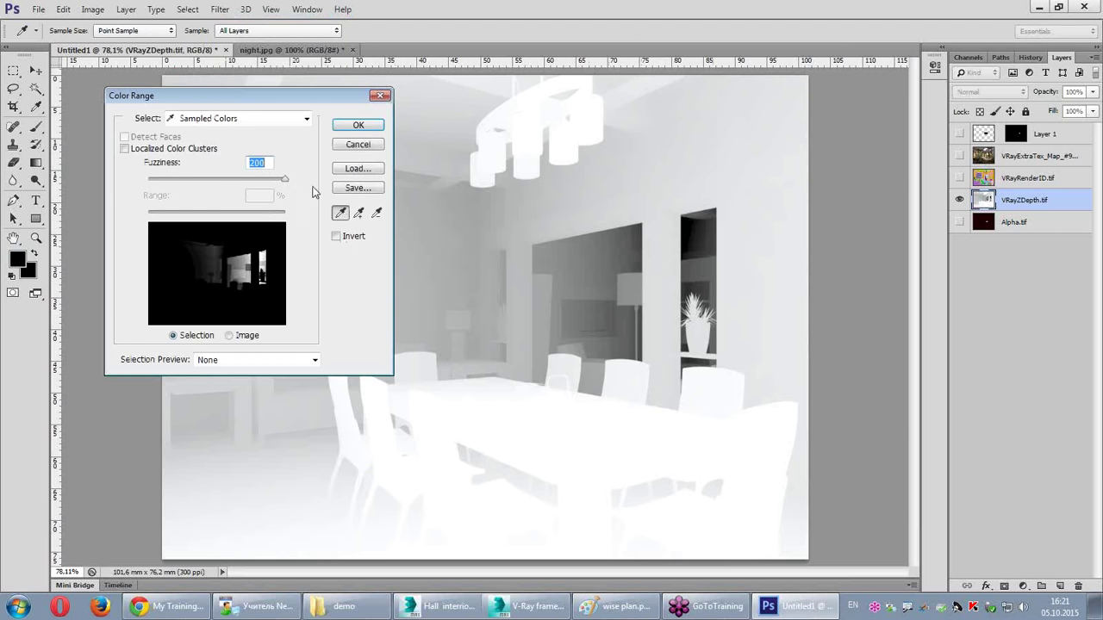
{"action": "left_click", "coordinate": [357, 124]}
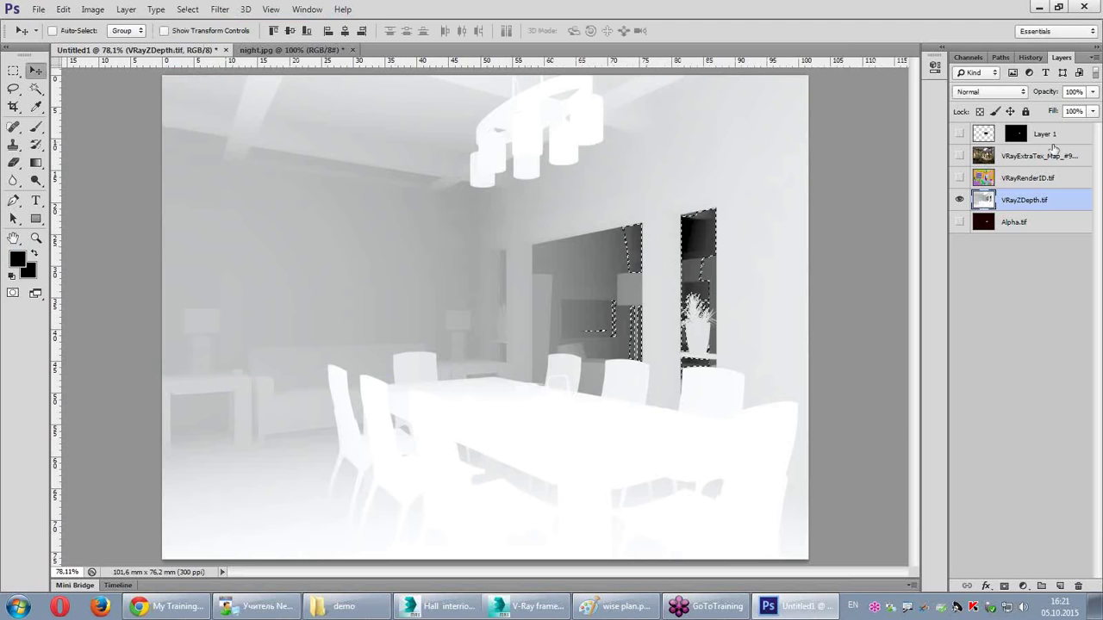
Step: Show the VRayExtraTex colour layer, try Gaussian Blur up to 188.9, cancel, and deselect
{"action": "left_click", "coordinate": [1038, 156]}
{"action": "left_click", "coordinate": [960, 156]}
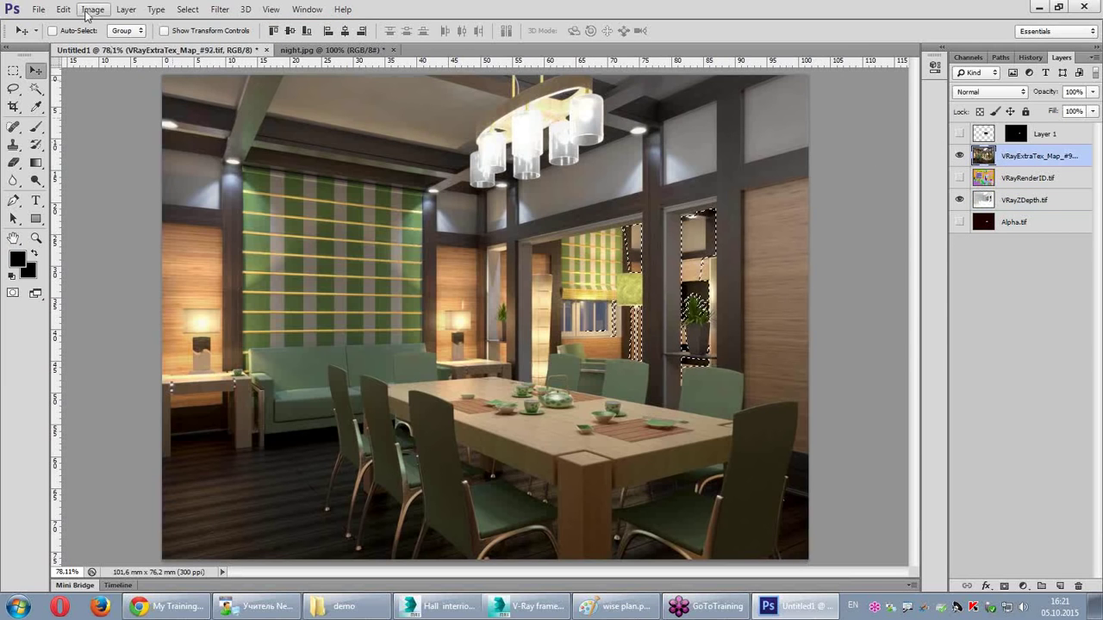
{"action": "left_click", "coordinate": [188, 10]}
{"action": "mouse_move", "coordinate": [220, 10]}
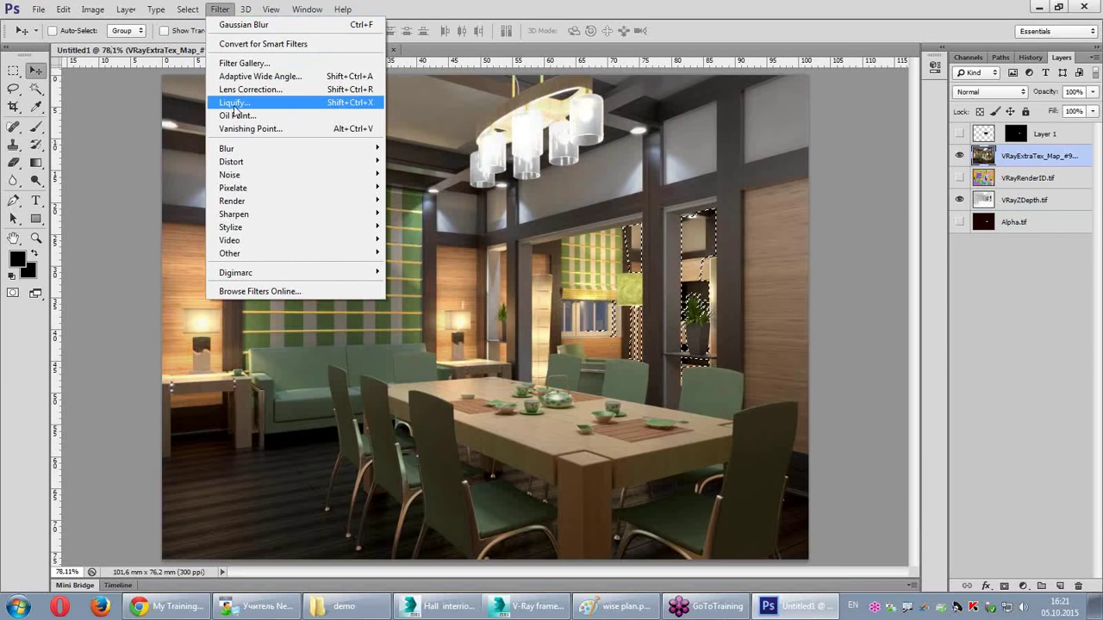
{"action": "mouse_move", "coordinate": [226, 148]}
{"action": "left_click", "coordinate": [443, 244]}
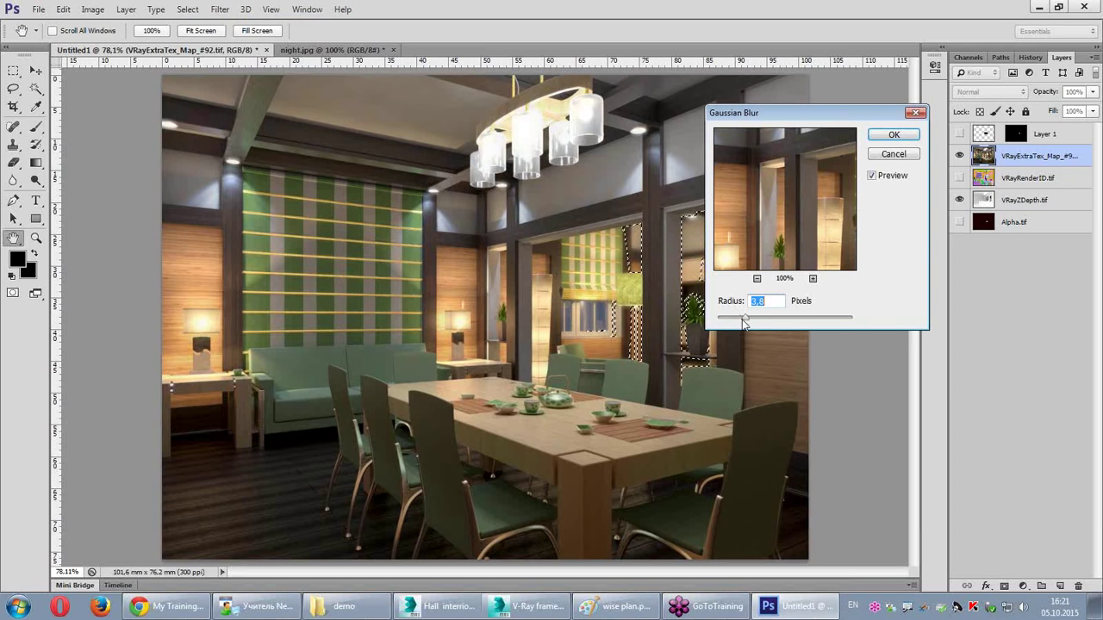
{"action": "left_click_drag", "start_coordinate": [746, 318], "coordinate": [796, 320]}
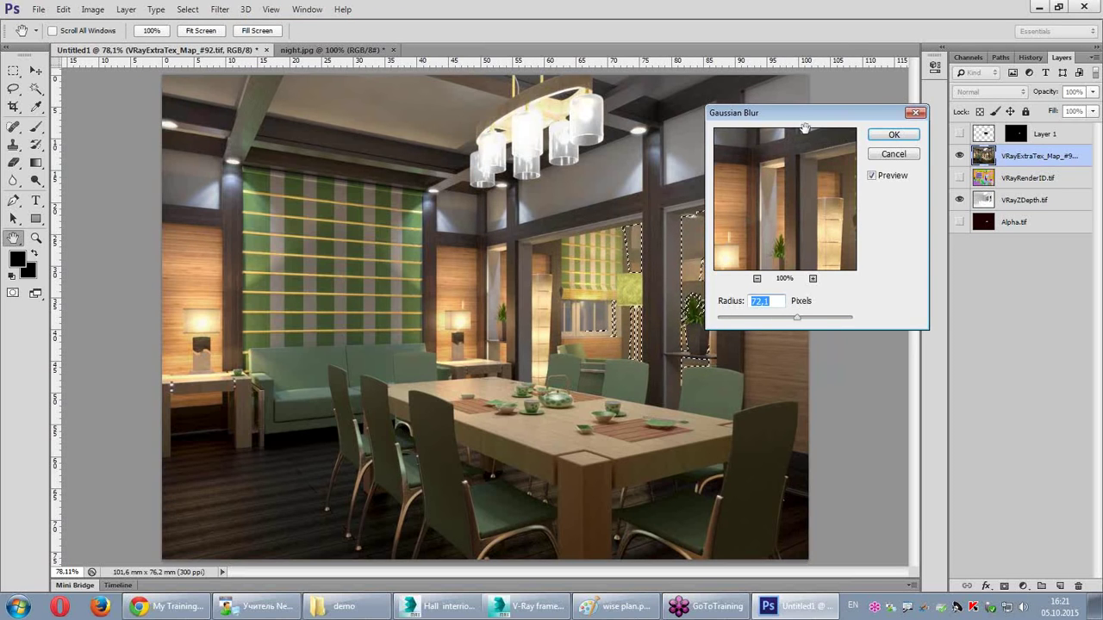
{"action": "left_click_drag", "start_coordinate": [775, 113], "coordinate": [845, 92]}
{"action": "left_click_drag", "start_coordinate": [866, 296], "coordinate": [894, 297]}
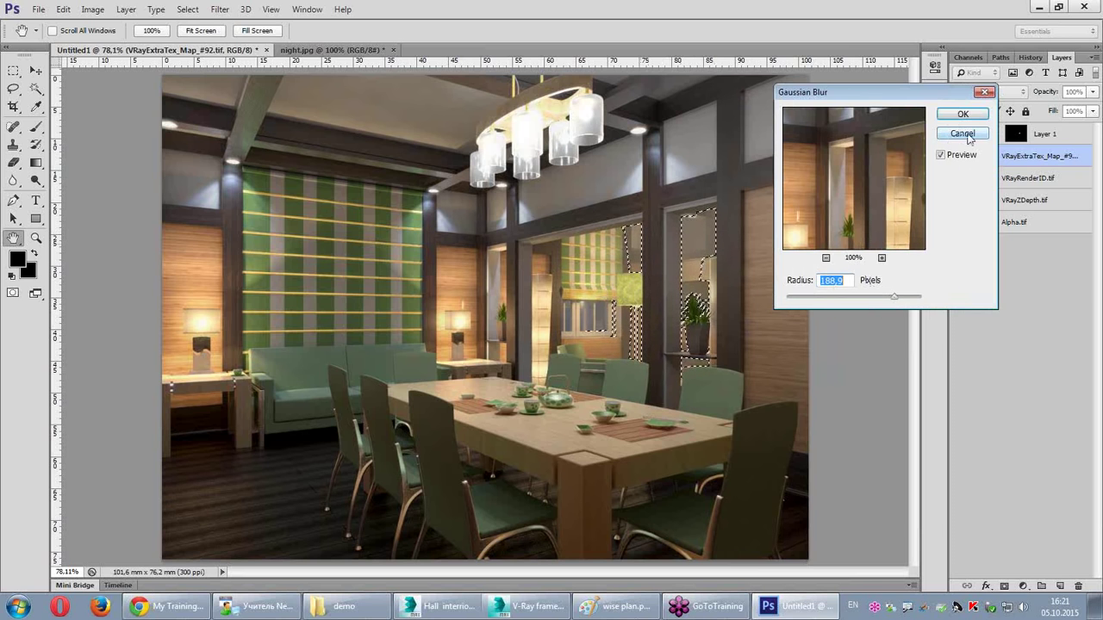
{"action": "left_click", "coordinate": [962, 114]}
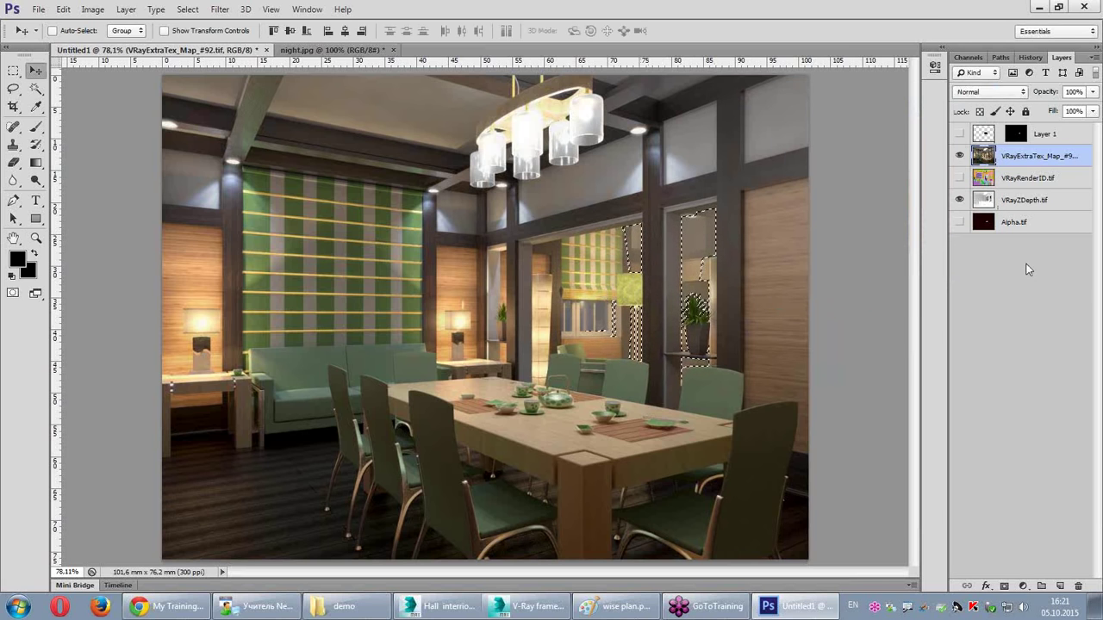
{"action": "key", "text": "ctrl+d"}
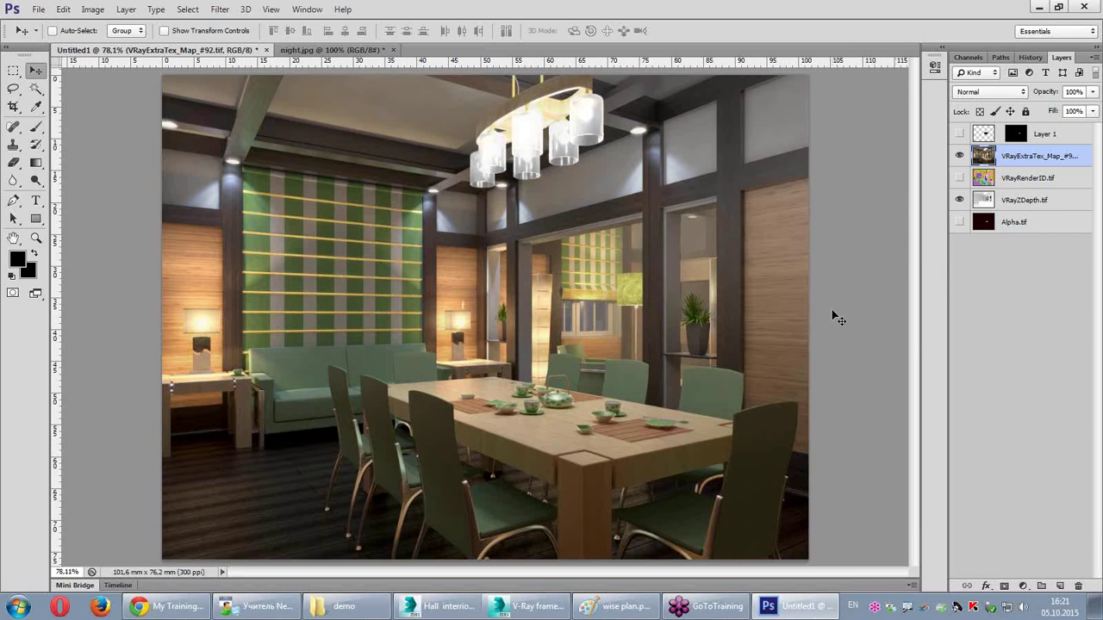
Step: Clear the old selection and hide VRayExtraTex so the VRayZDepth pass shows
{"action": "key", "text": "ctrl+shift+d"}
{"action": "key", "text": "alt+bracketleft"}
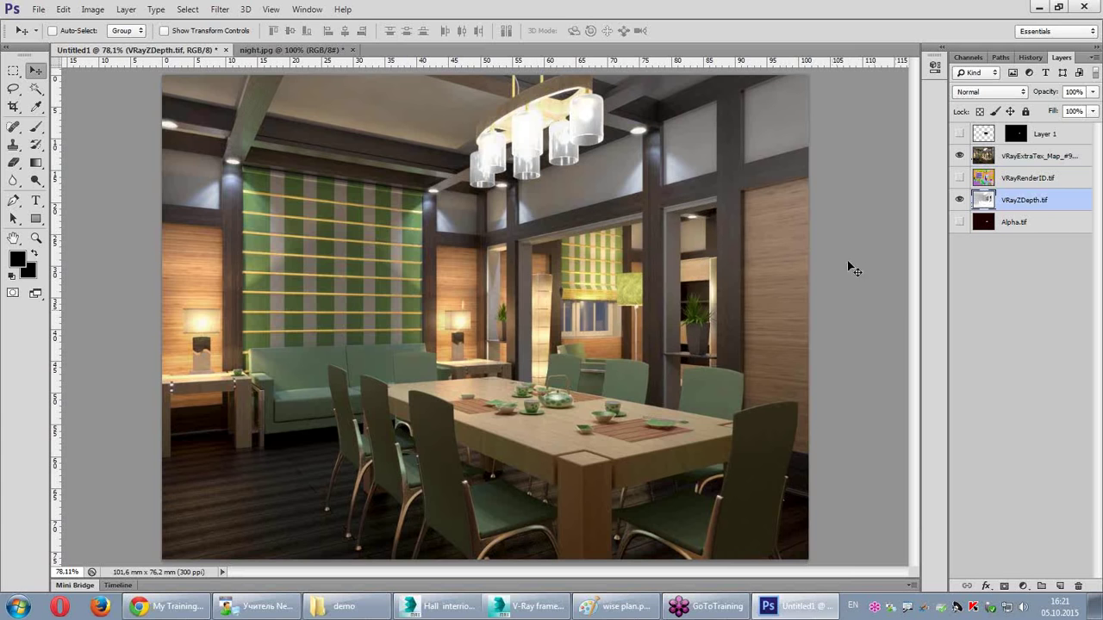
{"action": "key", "text": "ctrl+h"}
{"action": "left_click", "coordinate": [959, 156]}
Step: Color Range select the depth pass by sampling the white table, Fuzziness 200
{"action": "left_click", "coordinate": [220, 9]}
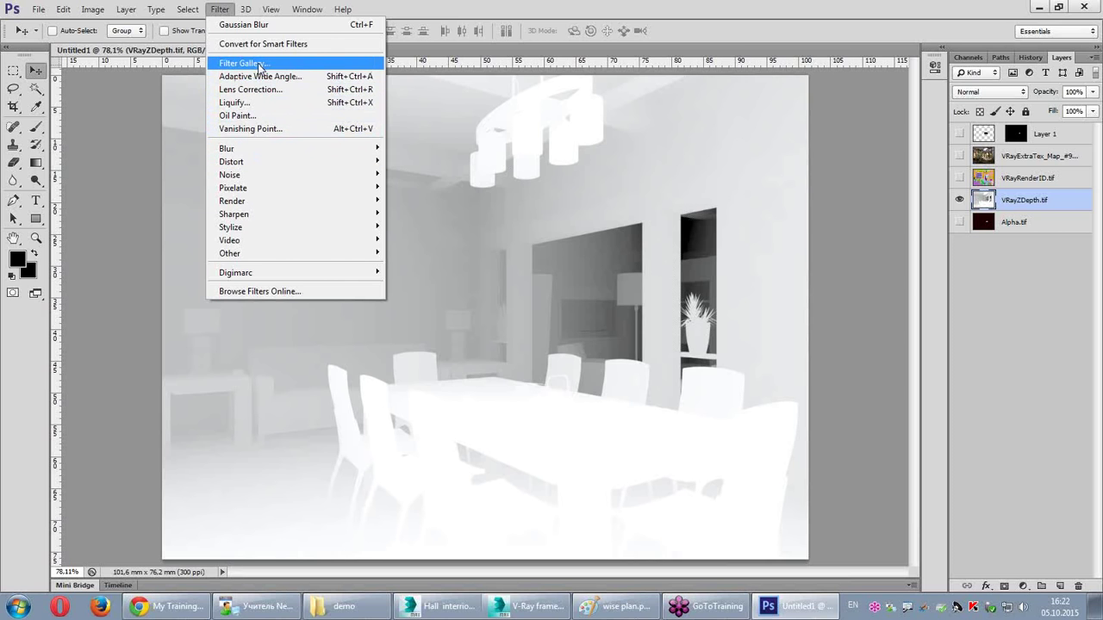
{"action": "mouse_move", "coordinate": [187, 9]}
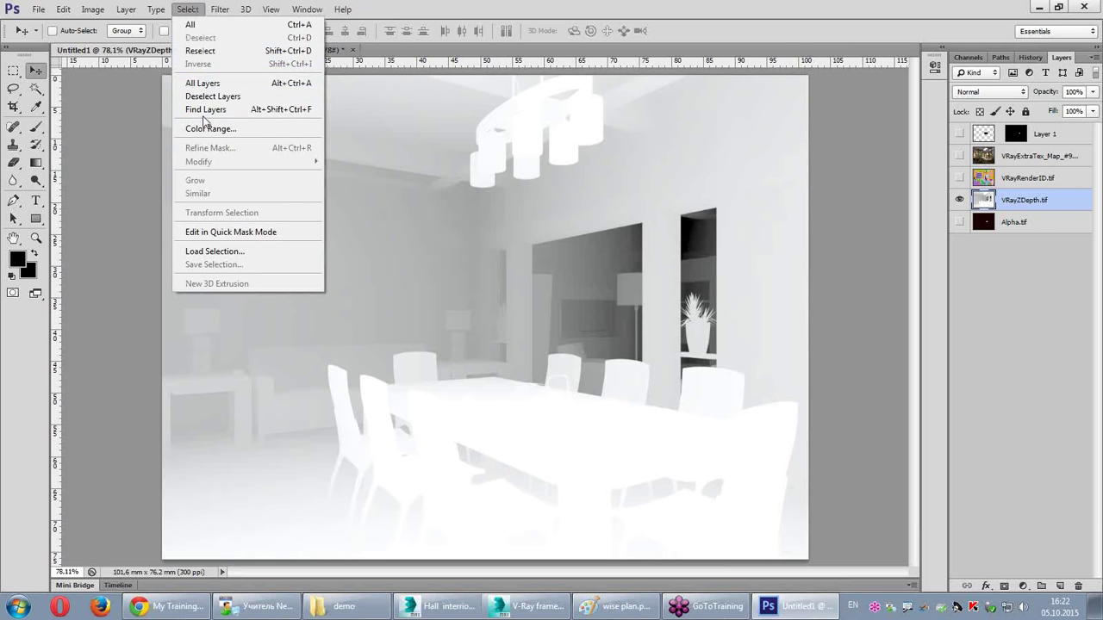
{"action": "left_click", "coordinate": [205, 128]}
{"action": "left_click", "coordinate": [588, 472]}
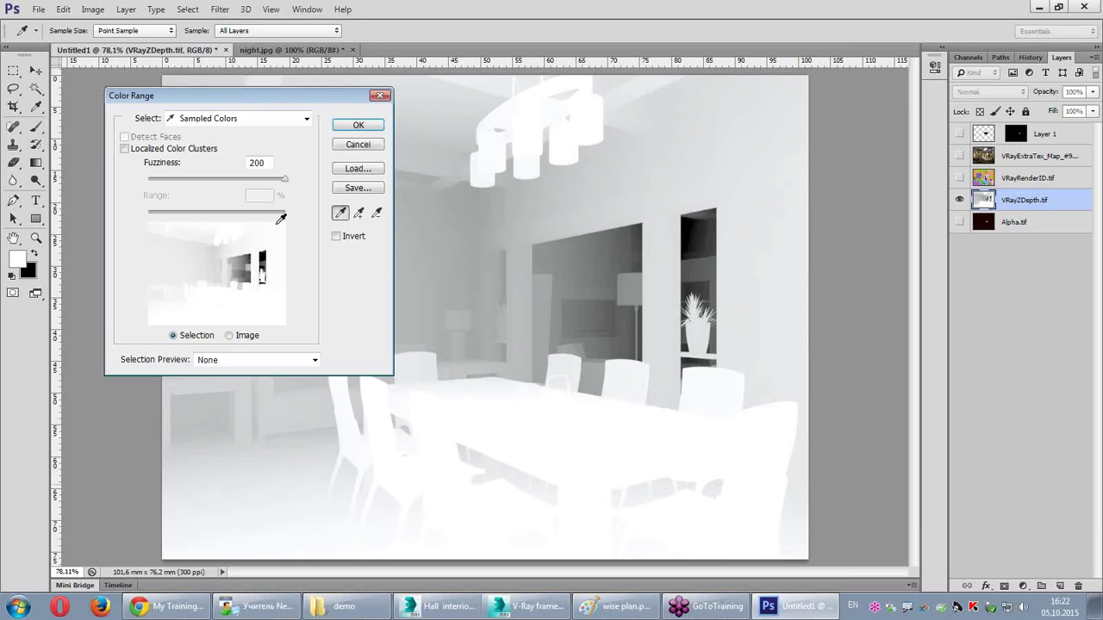
{"action": "left_click", "coordinate": [358, 125]}
{"action": "key", "text": "v"}
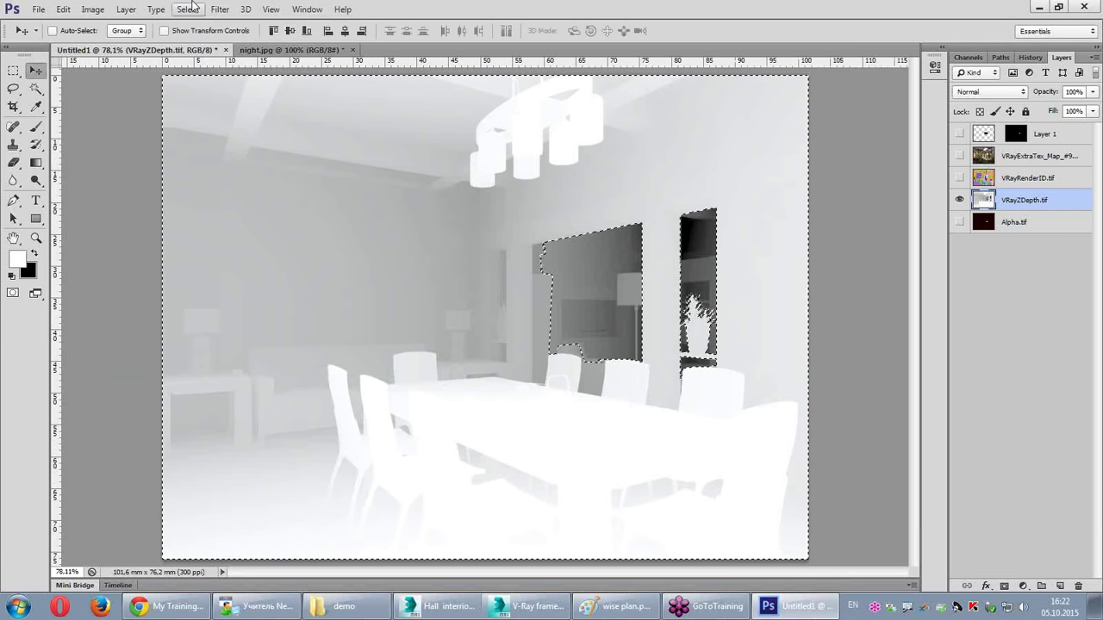
Step: Show and select VRayExtraTex, then invert the selection to the distant areas
{"action": "left_click", "coordinate": [1038, 156]}
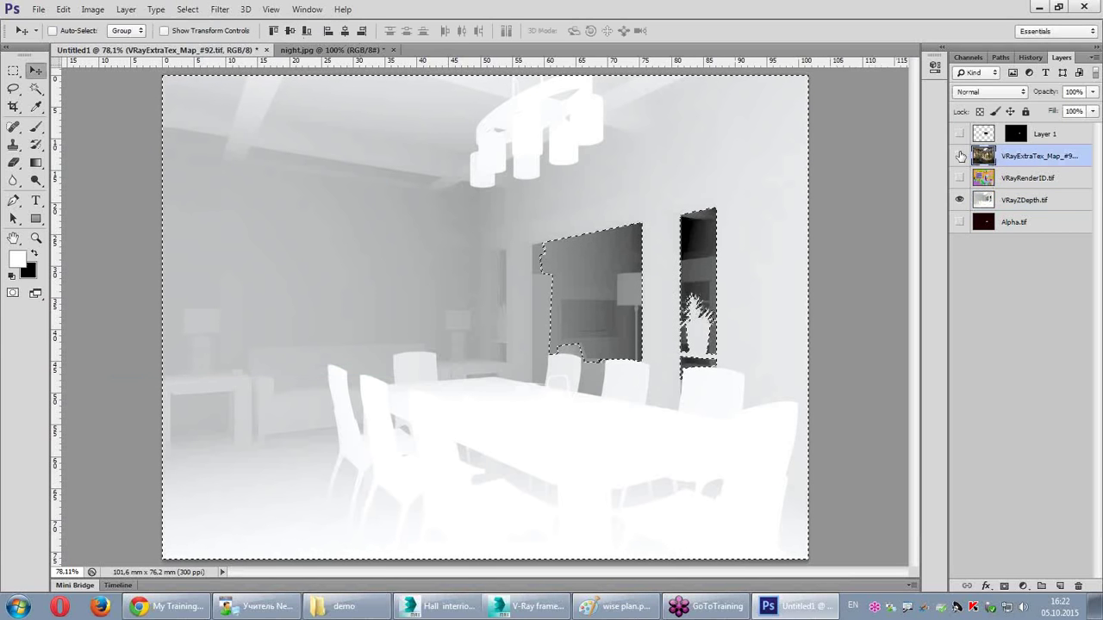
{"action": "left_click", "coordinate": [959, 156]}
{"action": "left_click", "coordinate": [187, 9]}
{"action": "left_click", "coordinate": [196, 60]}
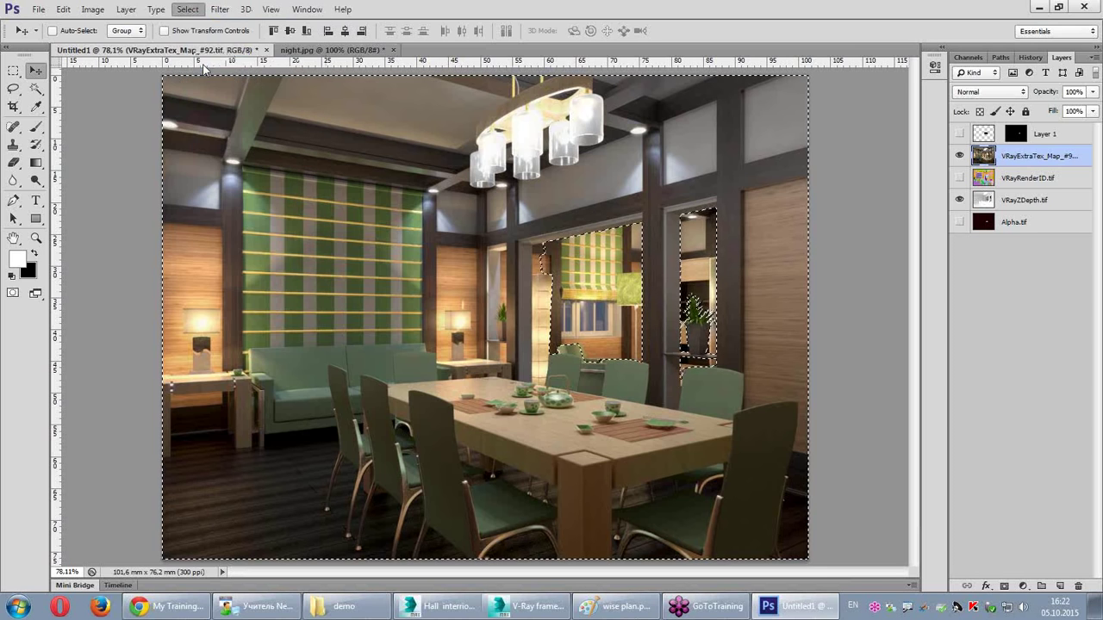
Step: Apply a 4.3-pixel Gaussian Blur to the distant window and doorway areas, then deselect
{"action": "left_click", "coordinate": [220, 8]}
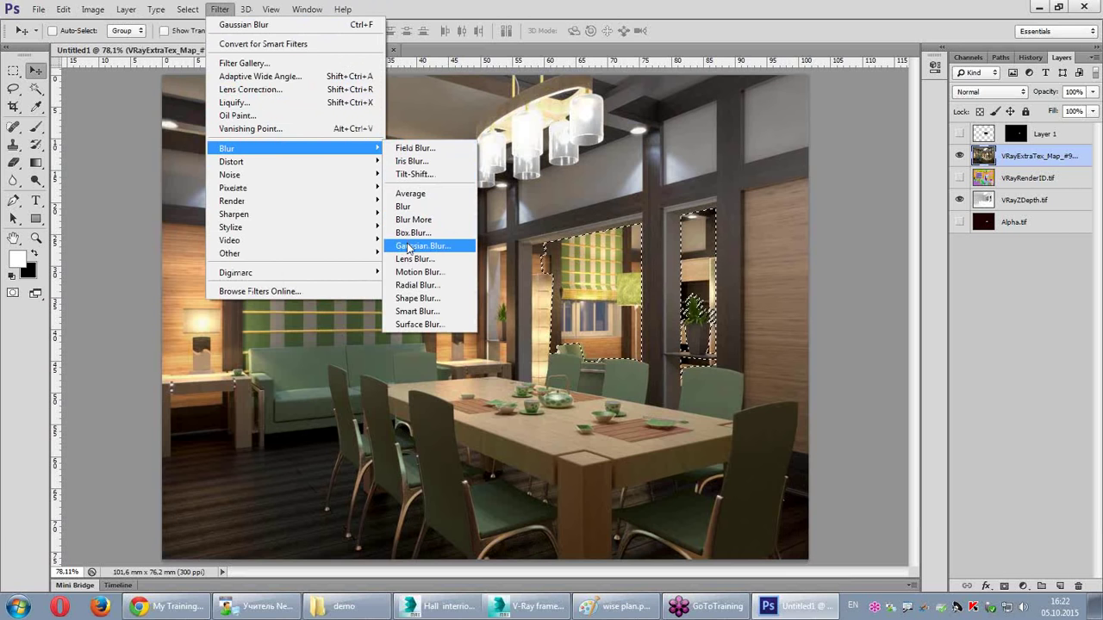
{"action": "left_click", "coordinate": [413, 247]}
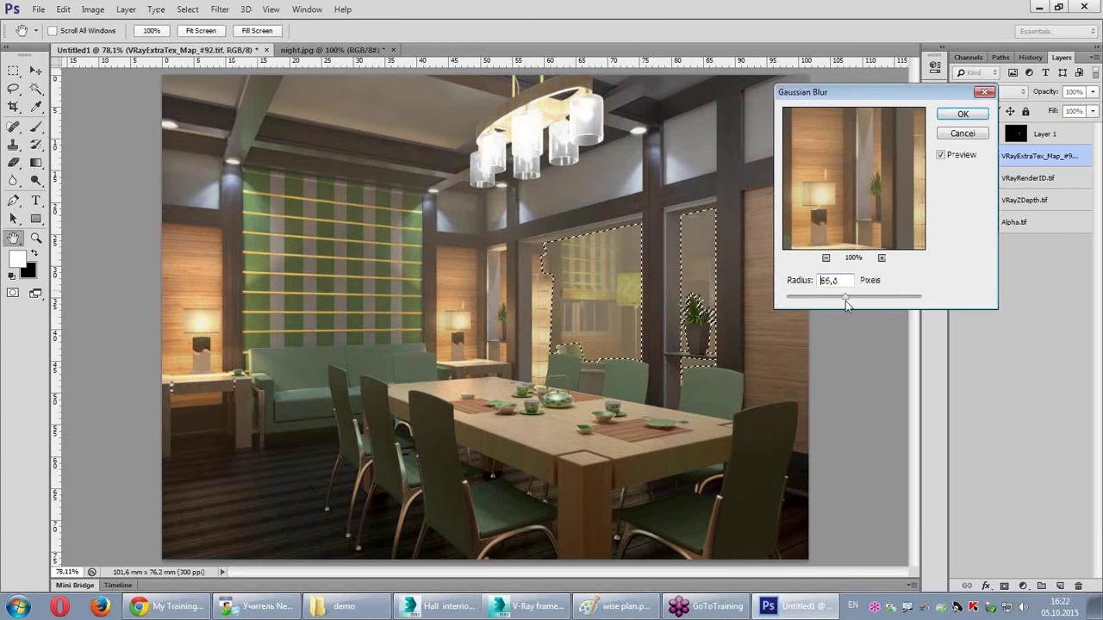
{"action": "left_click_drag", "start_coordinate": [893, 296], "coordinate": [821, 297]}
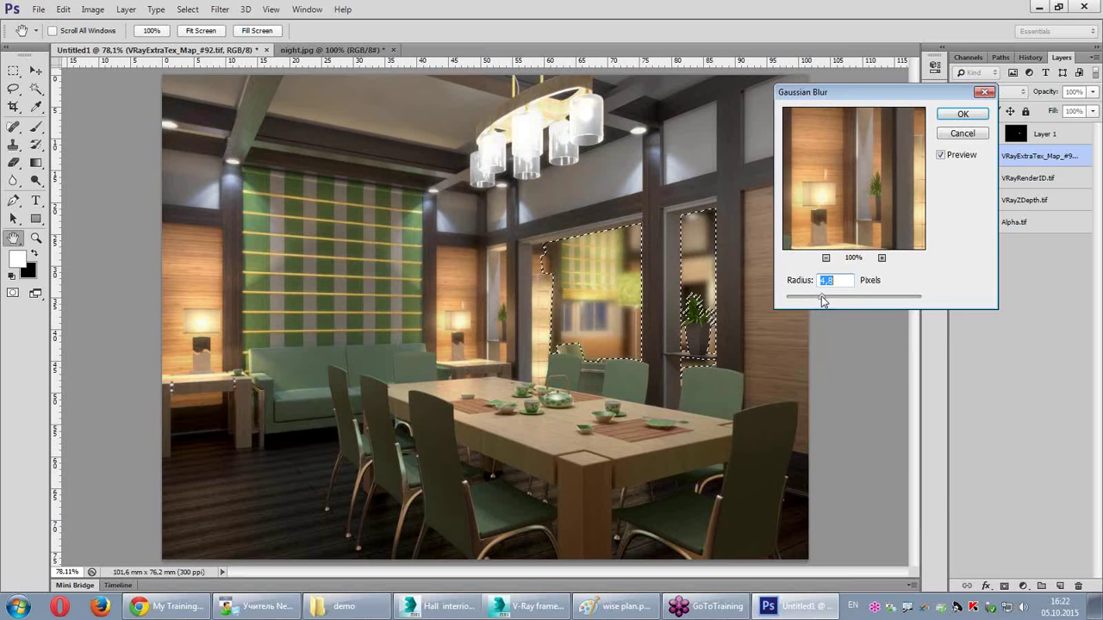
{"action": "left_click", "coordinate": [955, 117]}
{"action": "key", "text": "ctrl+d"}
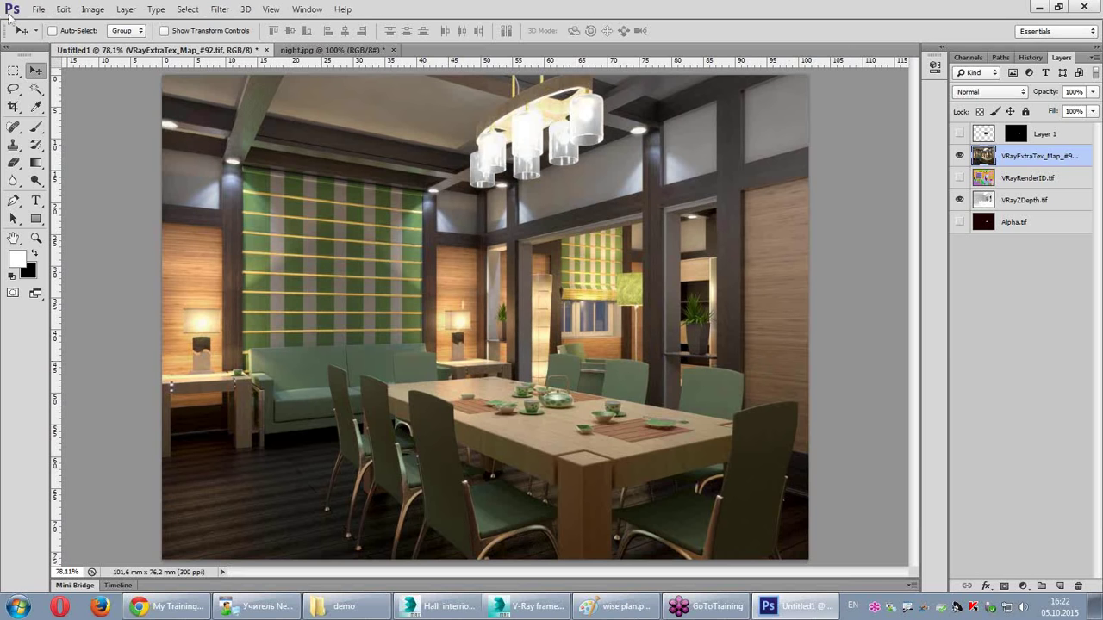
Step: Check the Save As file format list for the composite, then cancel without saving
{"action": "left_click", "coordinate": [39, 10]}
{"action": "left_click", "coordinate": [73, 175]}
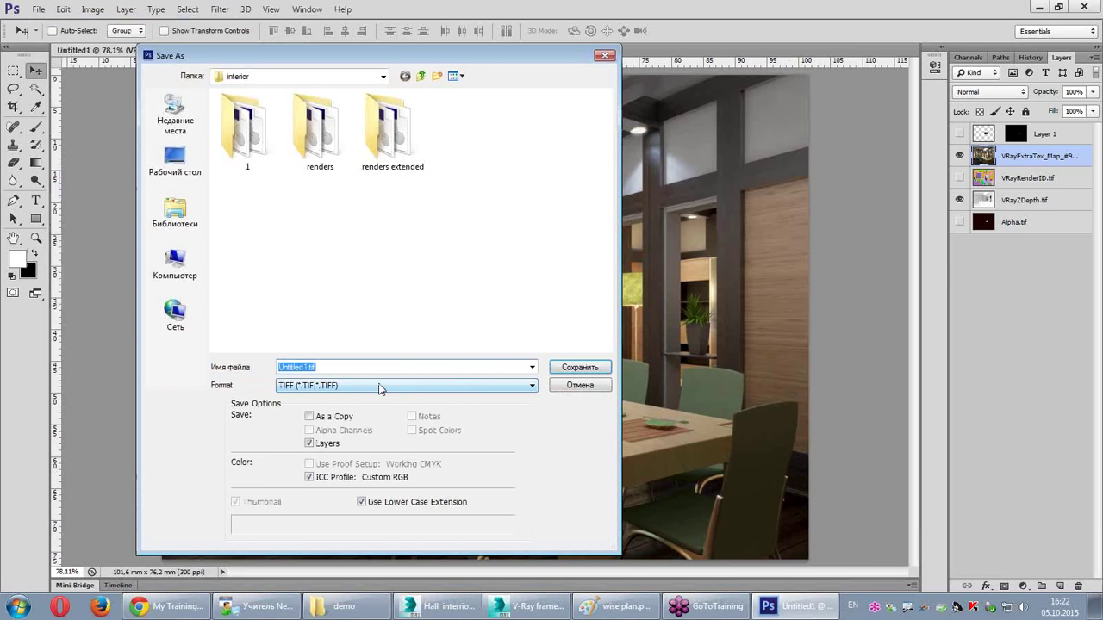
{"action": "left_click", "coordinate": [297, 386]}
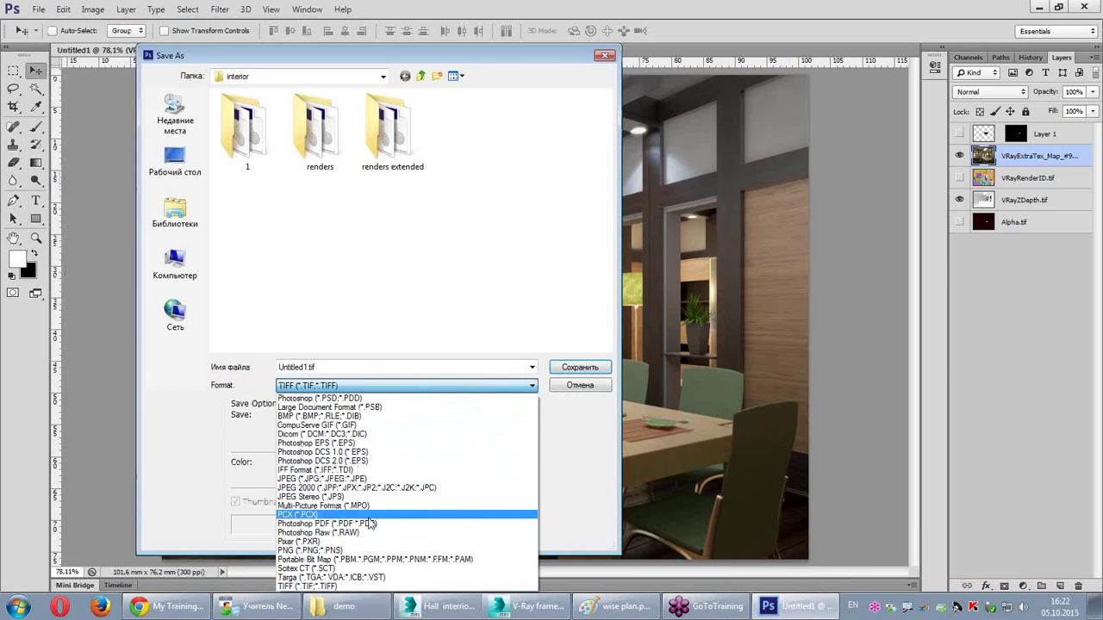
{"action": "key", "text": "Escape"}
{"action": "key", "text": "Escape"}
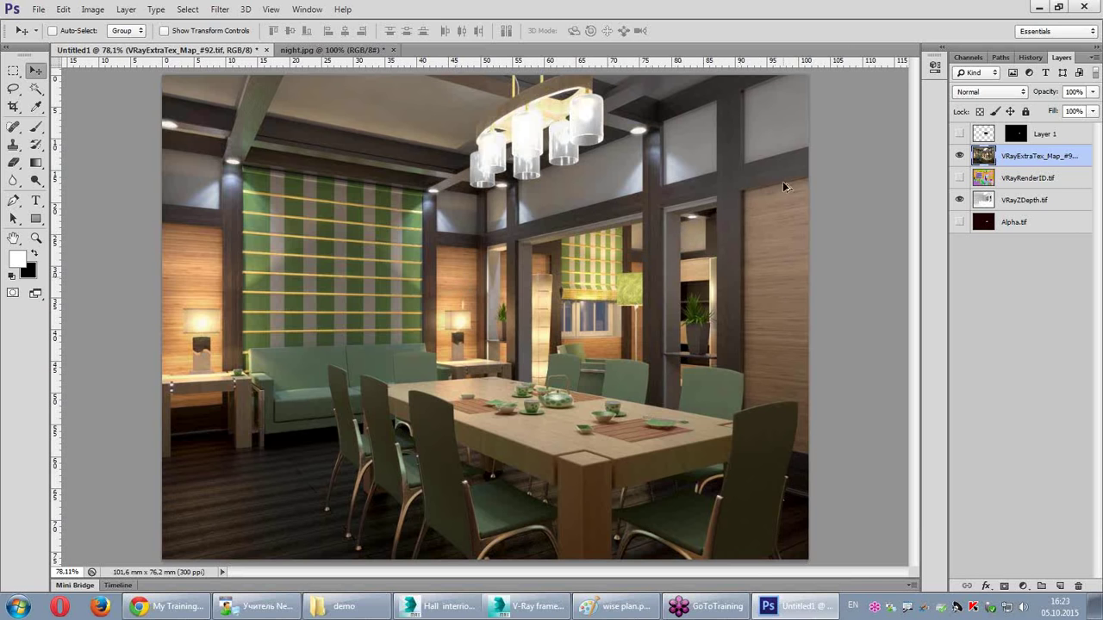
Step: Move Alpha.tif to the top of the layer stack and switch to the V-Ray frame buffer
{"action": "left_click", "coordinate": [1025, 200]}
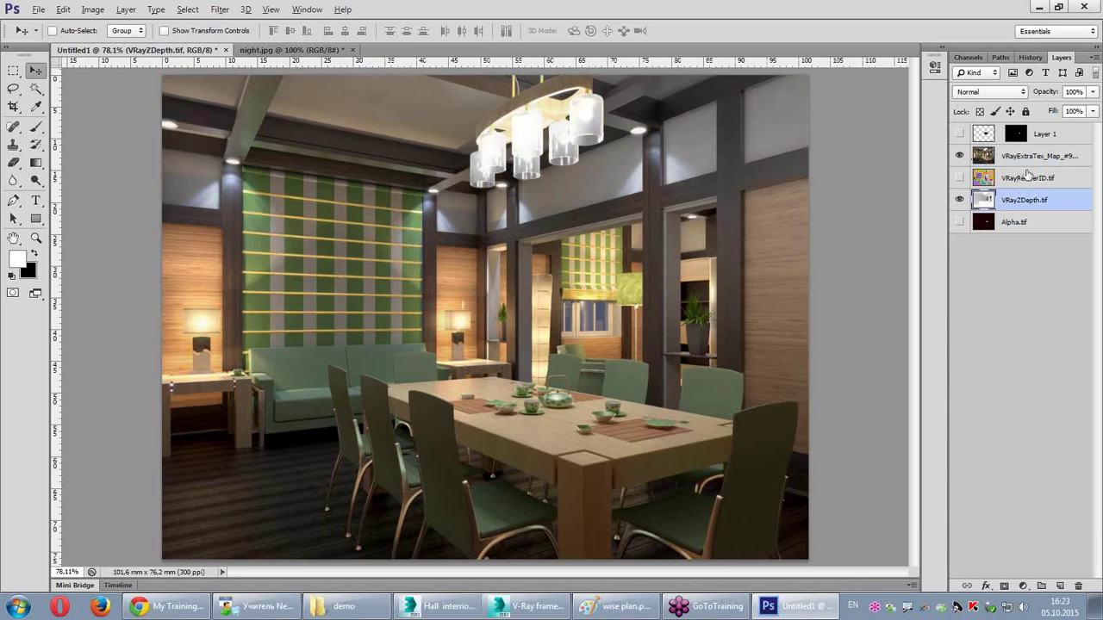
{"action": "left_click_drag", "start_coordinate": [1014, 221], "coordinate": [1014, 129]}
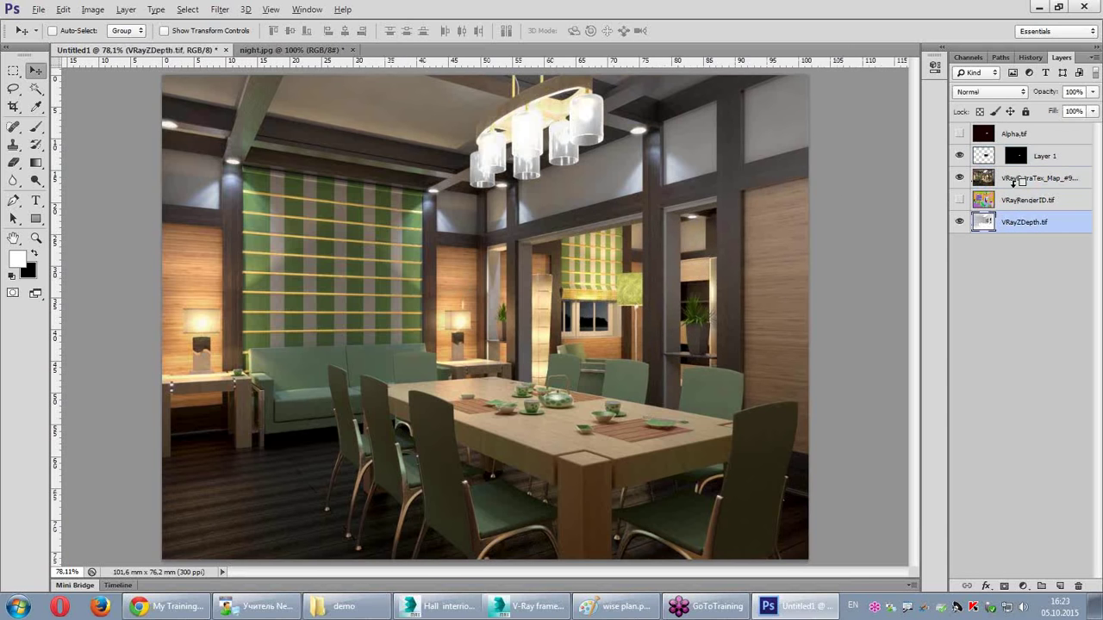
{"action": "key", "text": "ctrl+alt+z"}
{"action": "key", "text": "ctrl+alt+z"}
{"action": "key", "text": "ctrl+alt+z"}
{"action": "key", "text": "ctrl+alt+z"}
{"action": "key", "text": "ctrl+alt+z"}
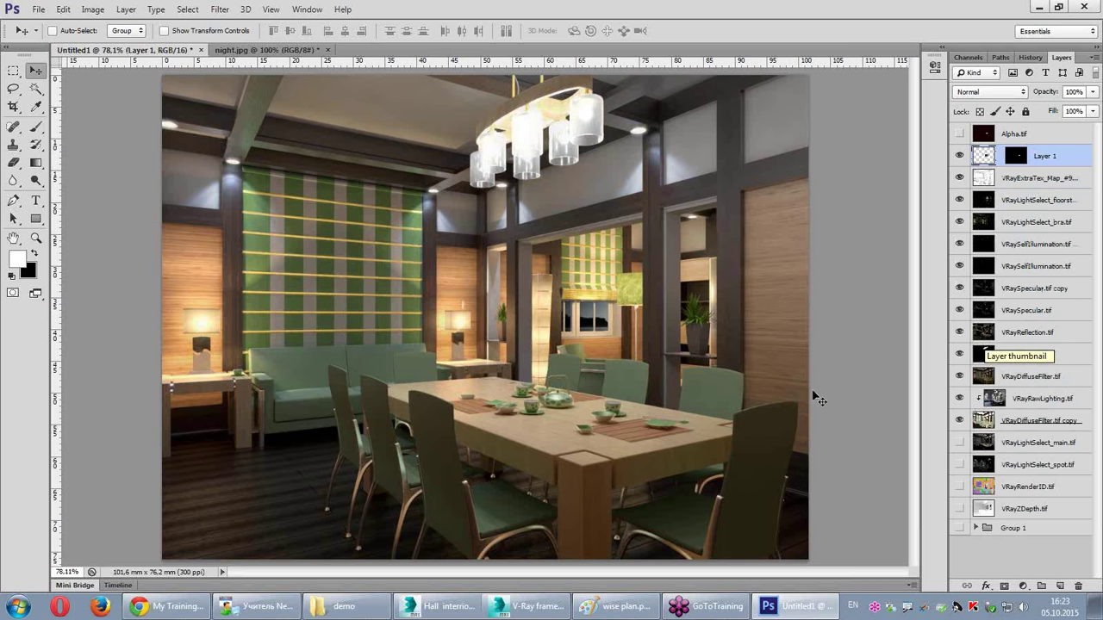
{"action": "left_click", "coordinate": [522, 608]}
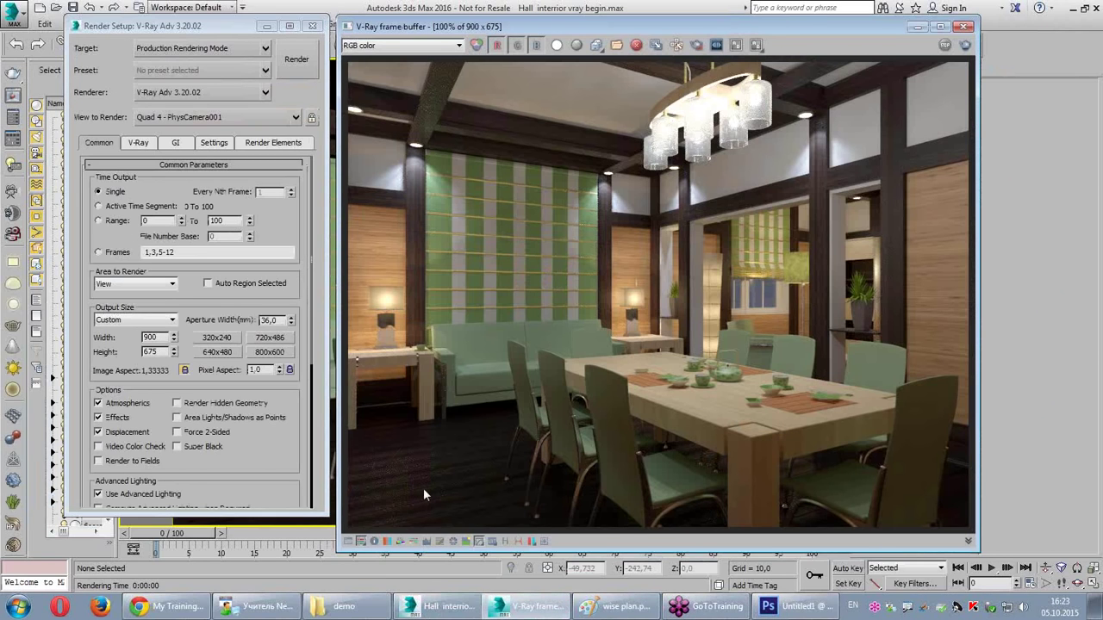
Step: Browse the frame buffer's Save Image file types, then cancel leaving the render unsaved
{"action": "left_click", "coordinate": [596, 48]}
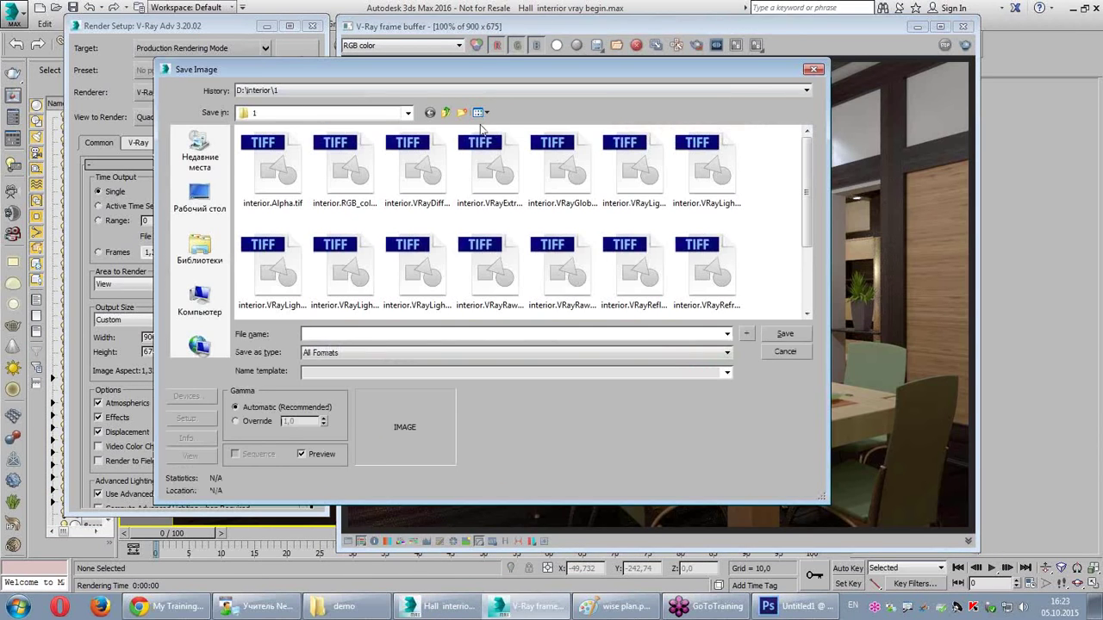
{"action": "left_click", "coordinate": [338, 355]}
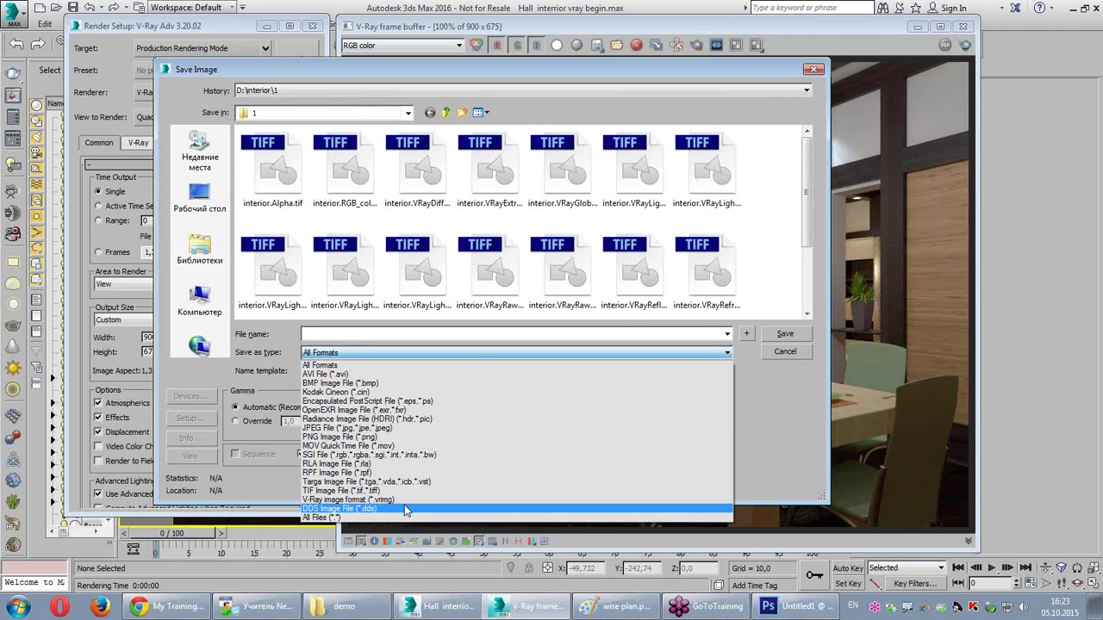
{"action": "key", "text": "Escape"}
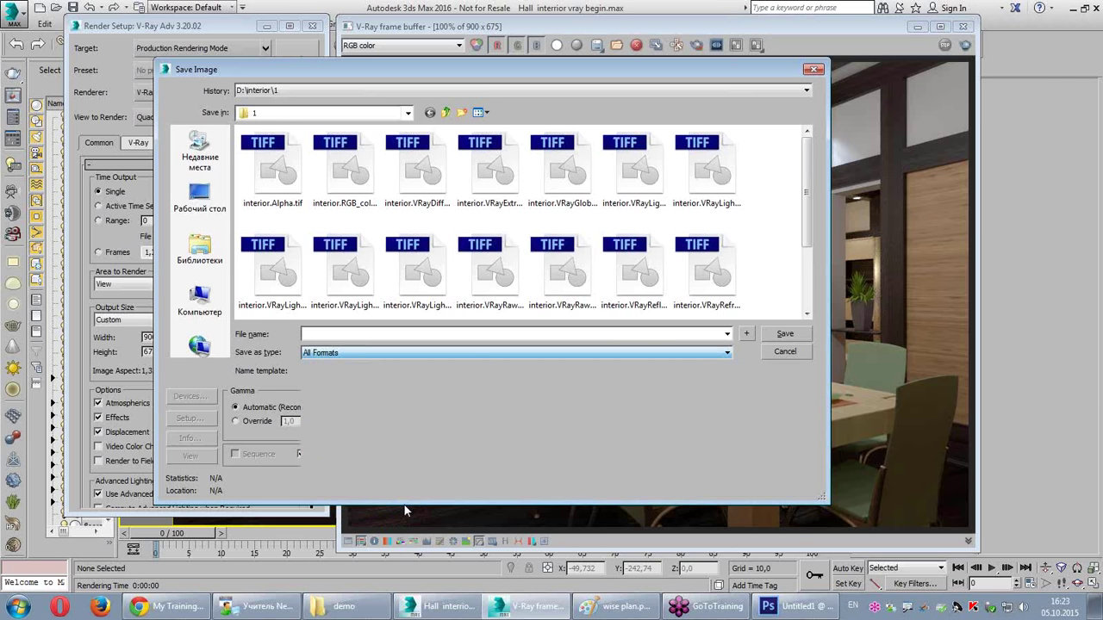
{"action": "key", "text": "Escape"}
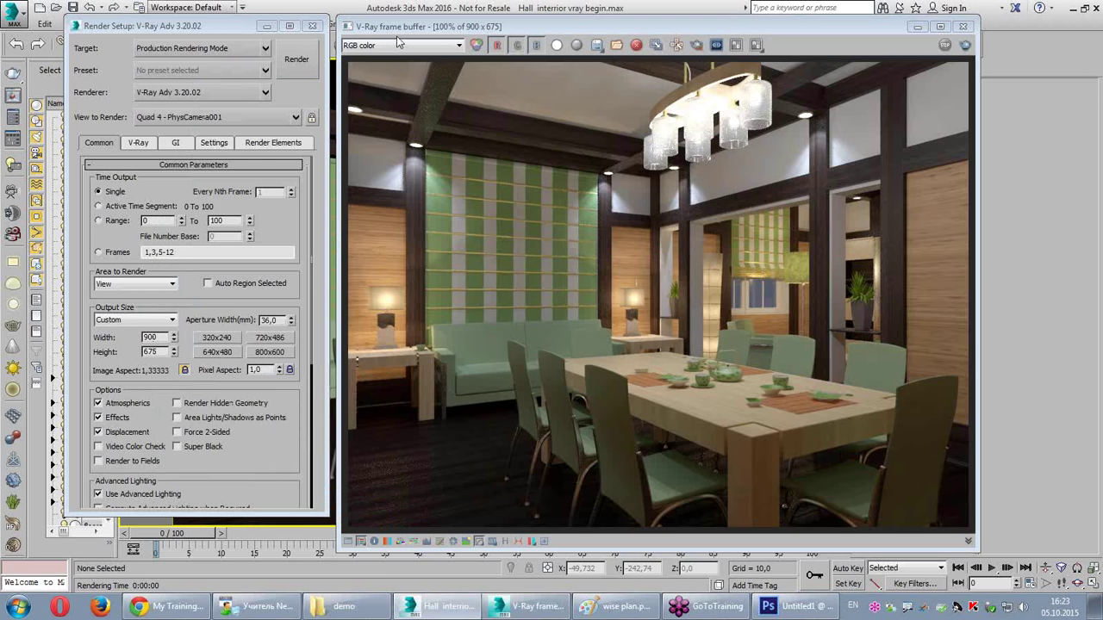
Step: View the Render Elements tab in Render Setup, then switch to wise plan.png in Paint
{"action": "left_click", "coordinate": [269, 142]}
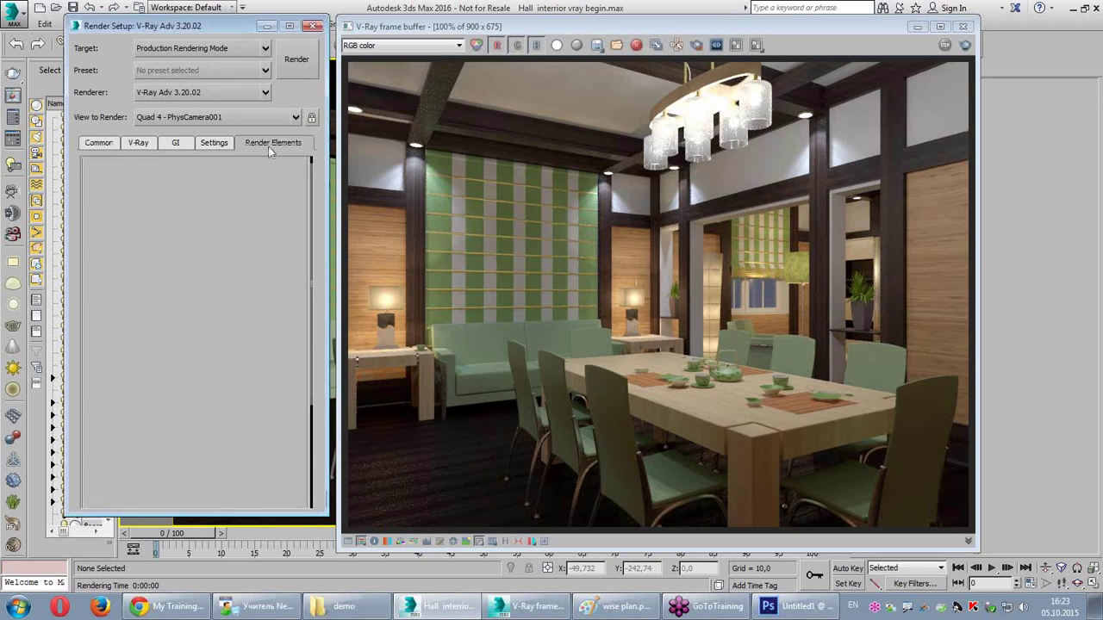
{"action": "left_click", "coordinate": [612, 606]}
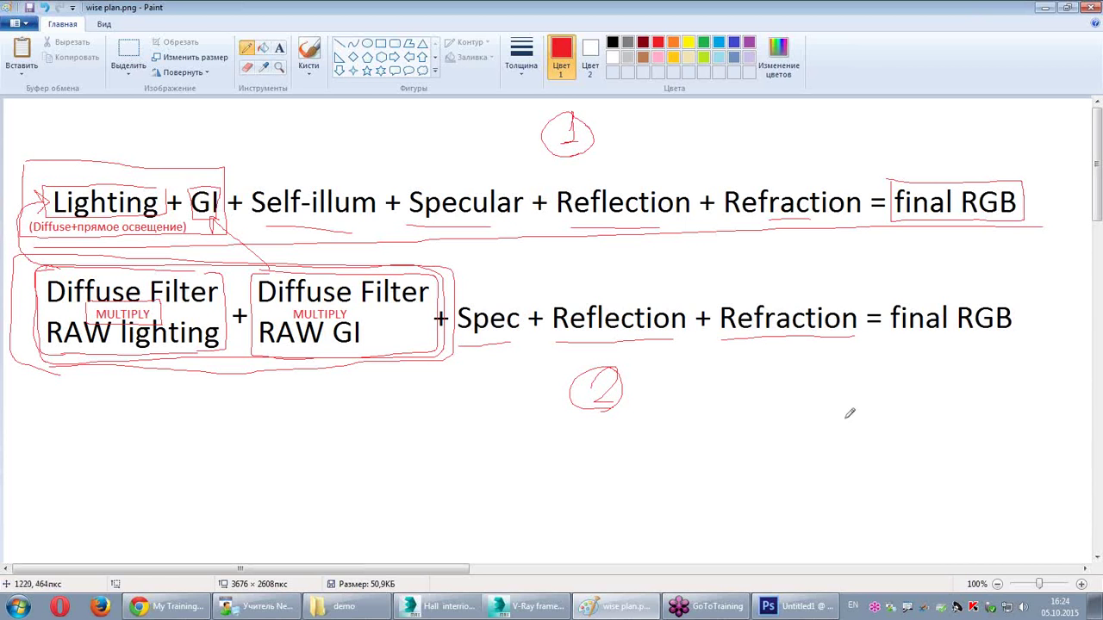
Step: Switch from Paint through 3ds Max to the Untitled1 composite in Photoshop
{"action": "left_click", "coordinate": [476, 610]}
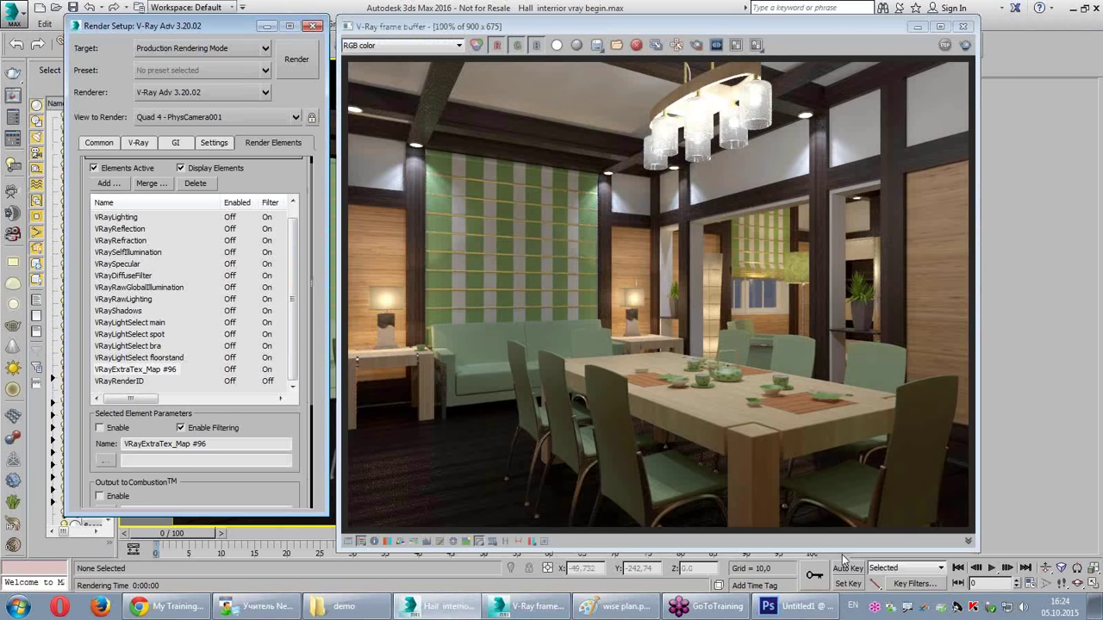
{"action": "left_click", "coordinate": [789, 607]}
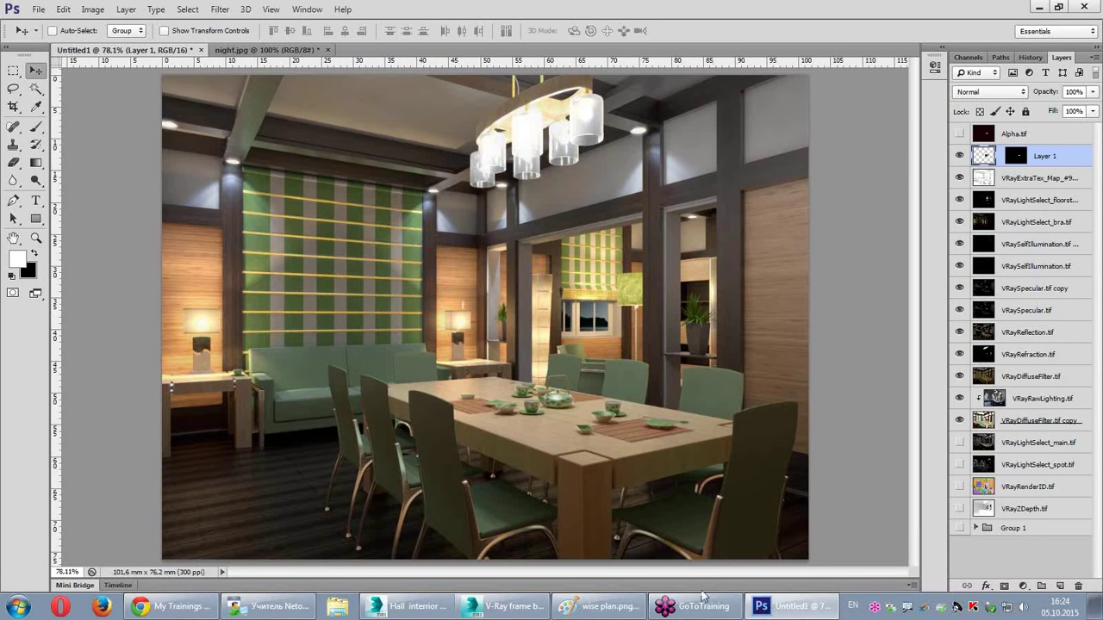
Step: Accept Photoshop's security warning with Да and switch back to 3ds Max
{"action": "key", "text": "alt+shift"}
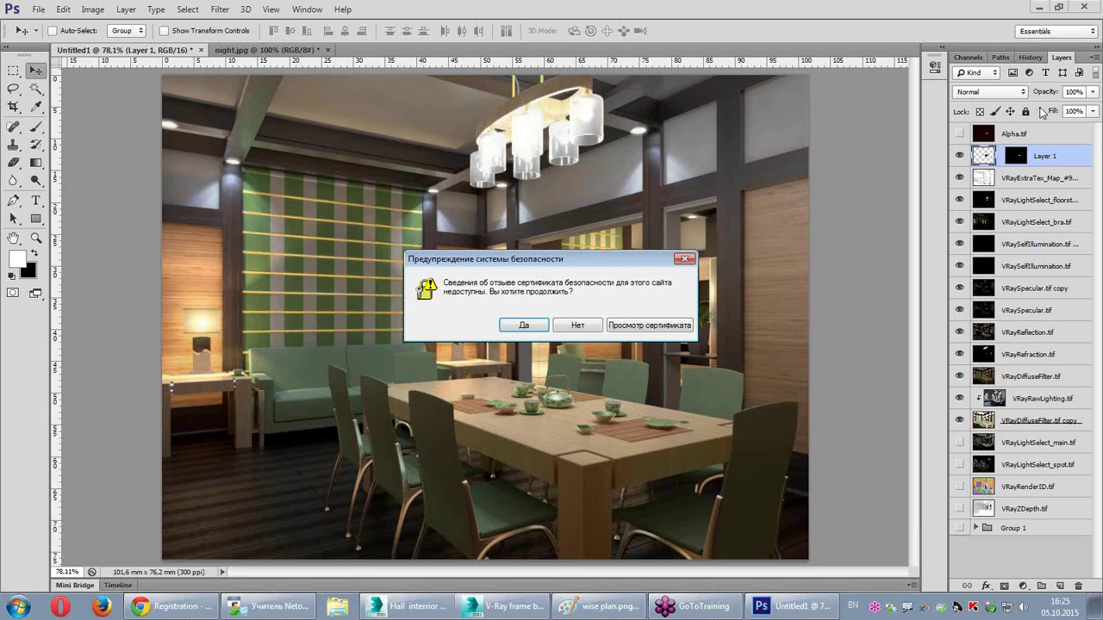
{"action": "left_click", "coordinate": [525, 325]}
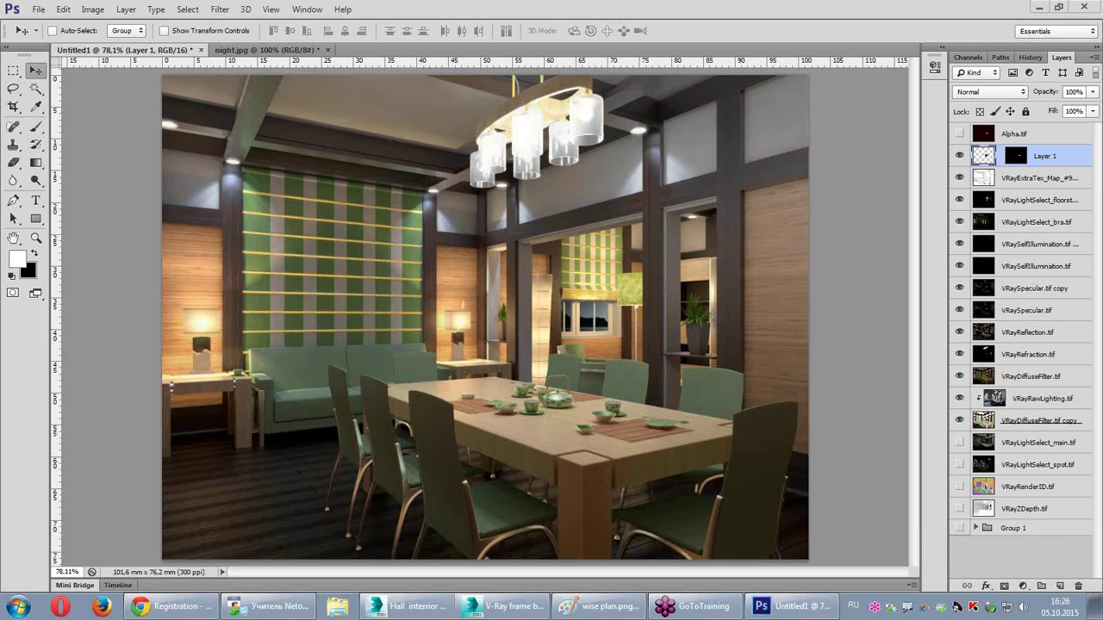
{"action": "left_click", "coordinate": [418, 606]}
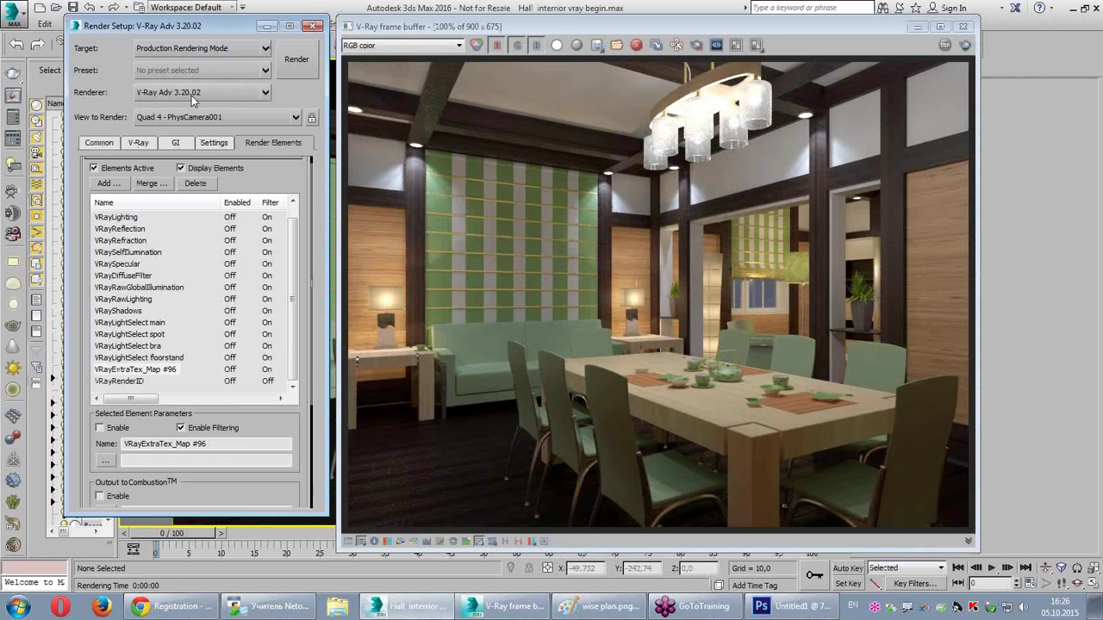
Step: Close Render Setup to reveal the PhysCamera001 viewport beside the frame buffer
{"action": "left_click", "coordinate": [315, 27]}
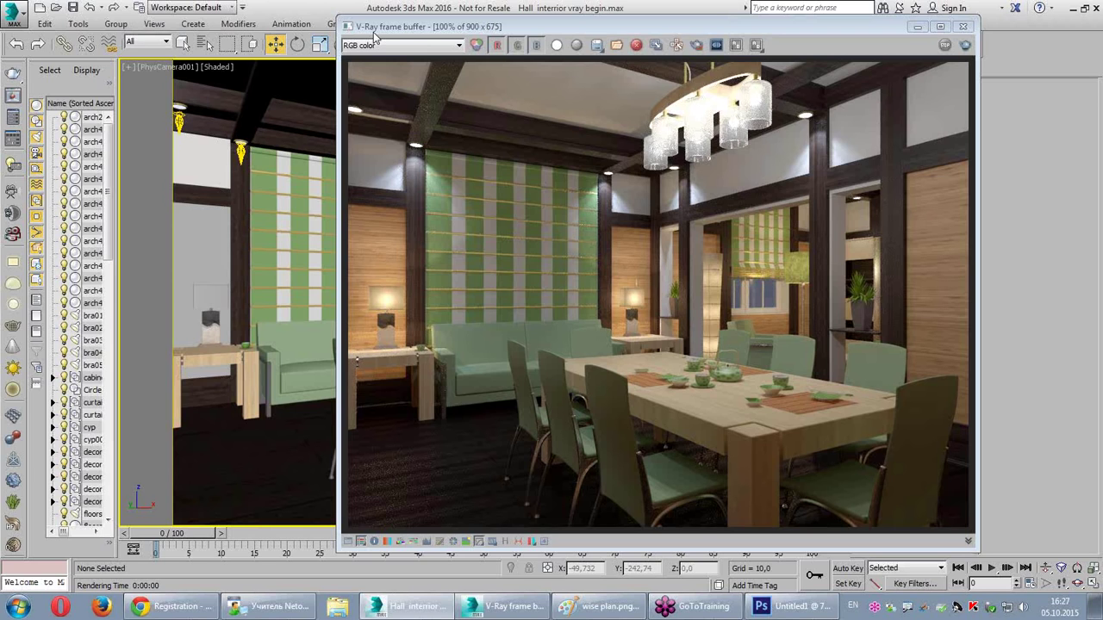
Step: Close the frame buffer, open Render Setup's GI tab and review the Light cache rollout
{"action": "left_click", "coordinate": [963, 27]}
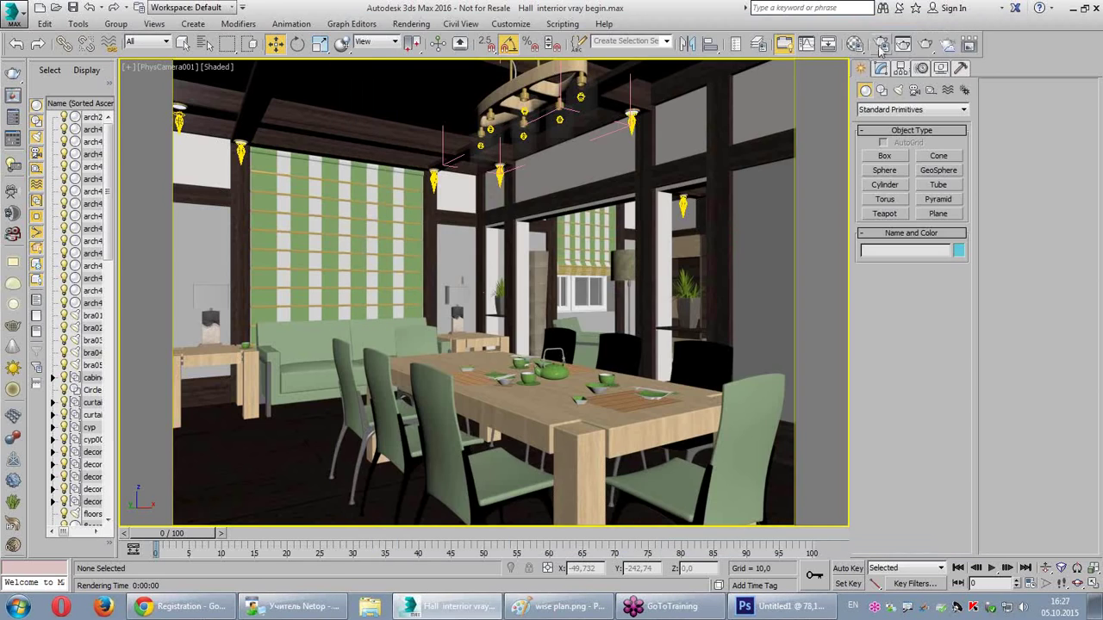
{"action": "left_click", "coordinate": [880, 47]}
{"action": "key", "text": "F10"}
{"action": "left_click", "coordinate": [175, 143]}
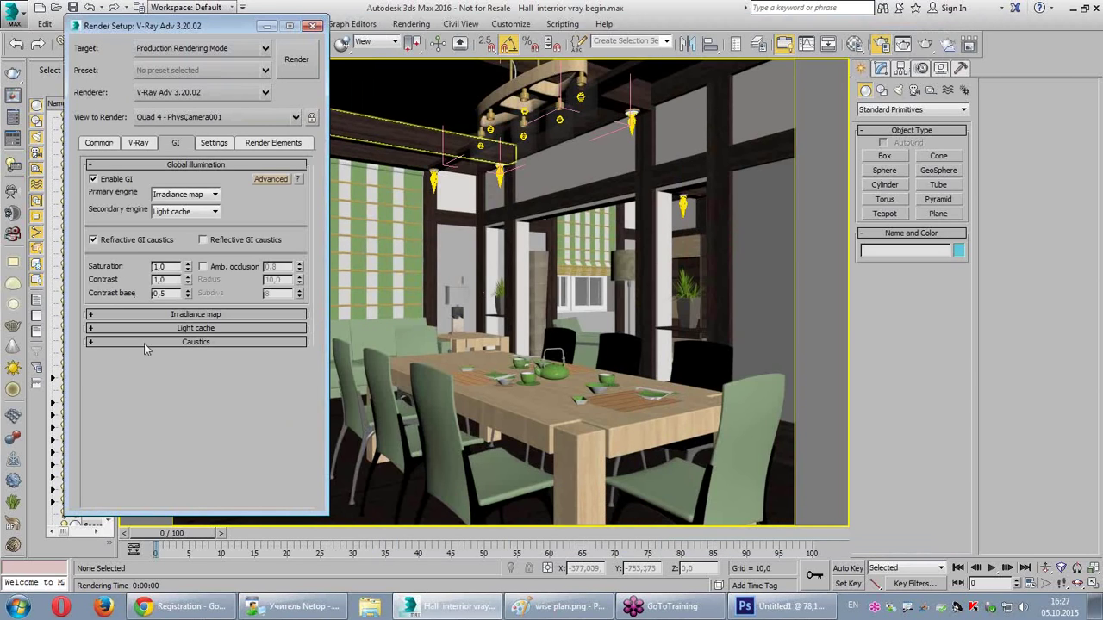
{"action": "left_click", "coordinate": [147, 328]}
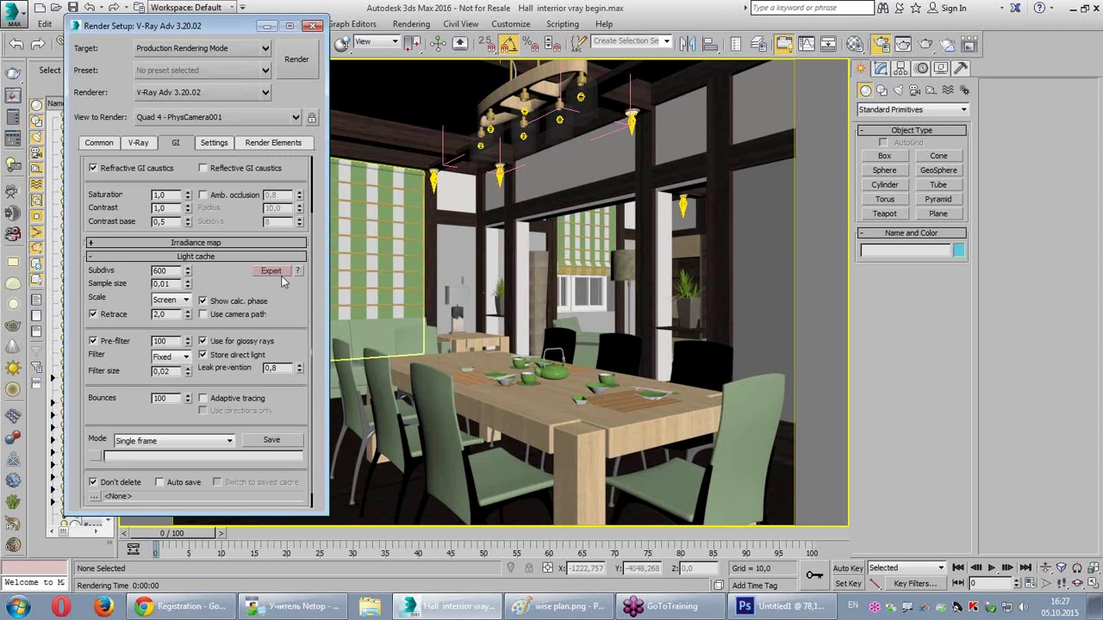
{"action": "scroll", "coordinate": [297, 406], "scroll_direction": "down", "scroll_amount": 2}
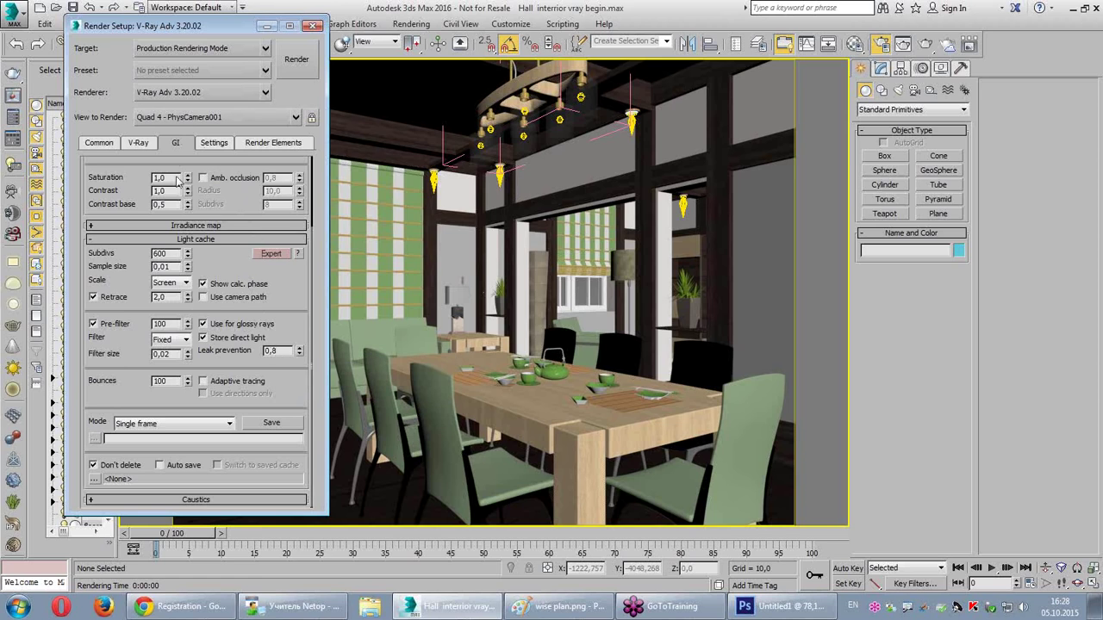
{"action": "left_click", "coordinate": [222, 240]}
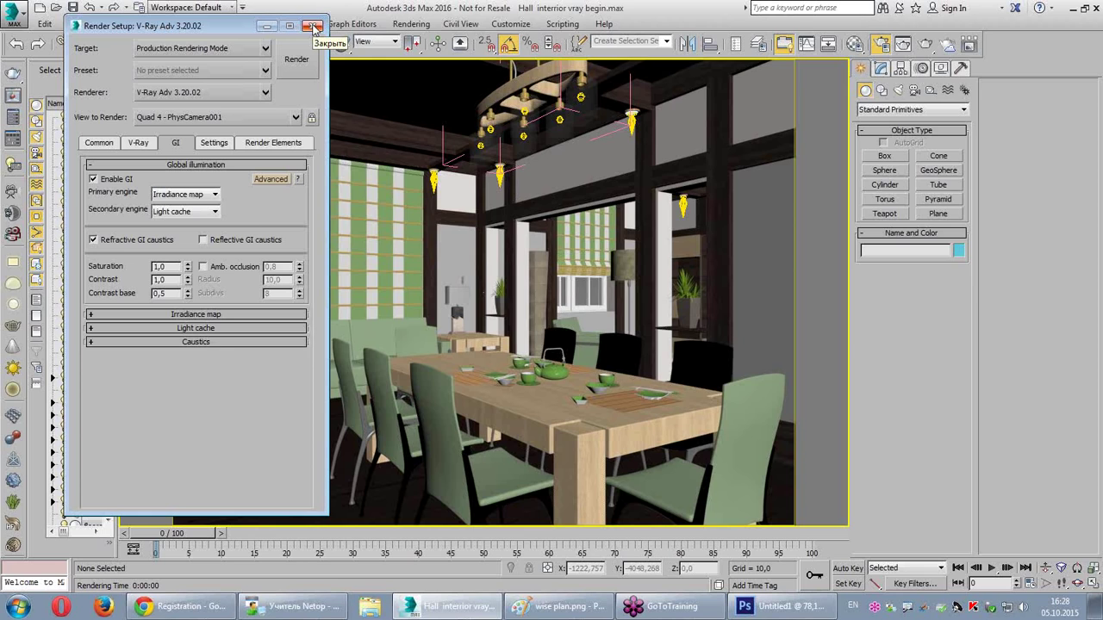
Step: Show the Settings tab's System rollout in Advanced mode: bucket width 48, 4000 MB limit
{"action": "left_click", "coordinate": [315, 27]}
{"action": "left_click", "coordinate": [148, 144]}
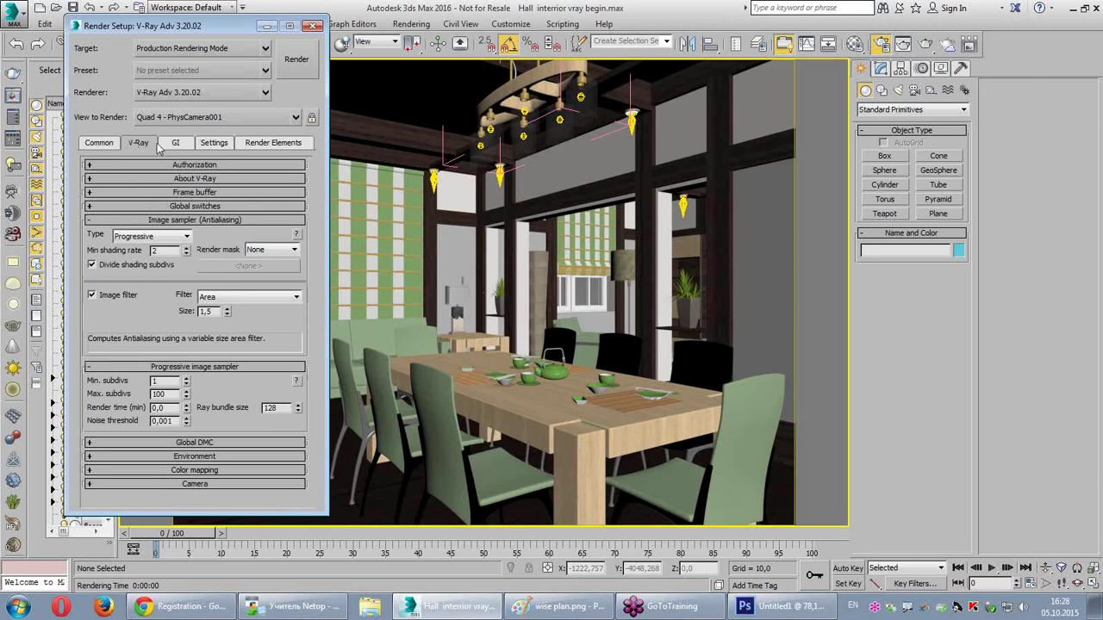
{"action": "left_click", "coordinate": [211, 147]}
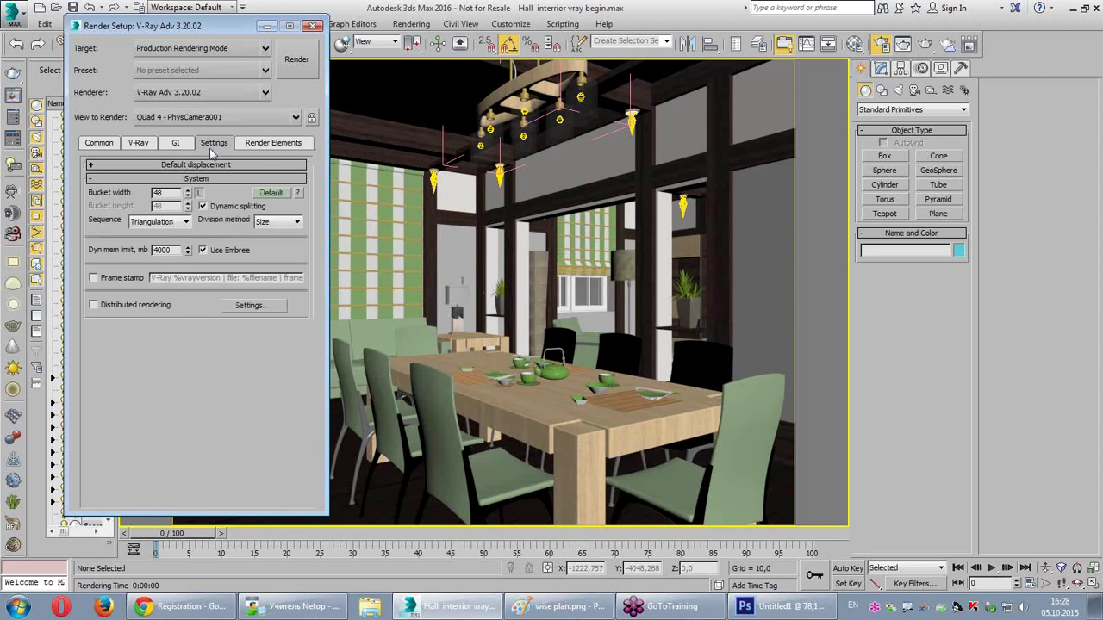
{"action": "left_click", "coordinate": [270, 193]}
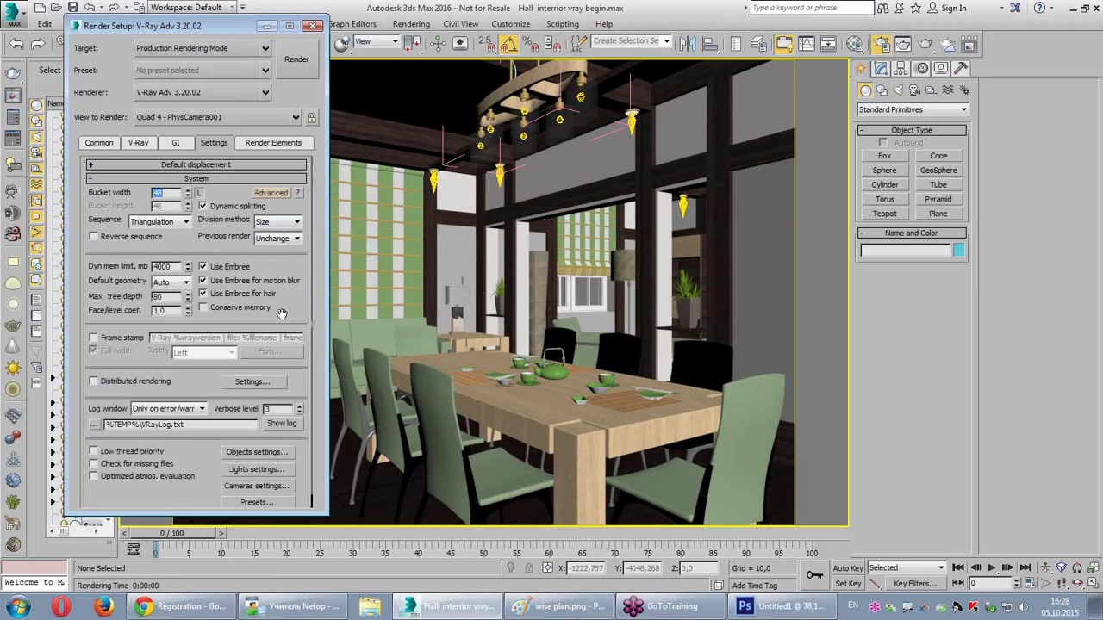
{"action": "left_click_drag", "start_coordinate": [193, 301], "coordinate": [277, 302]}
{"action": "key", "text": "Escape"}
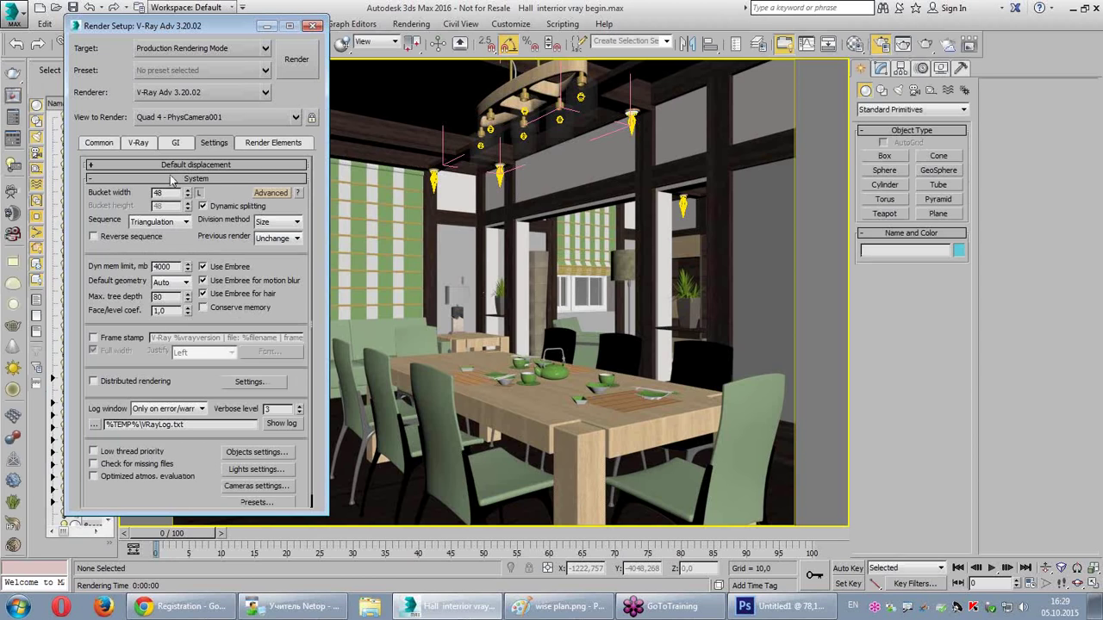
{"action": "left_click", "coordinate": [199, 179]}
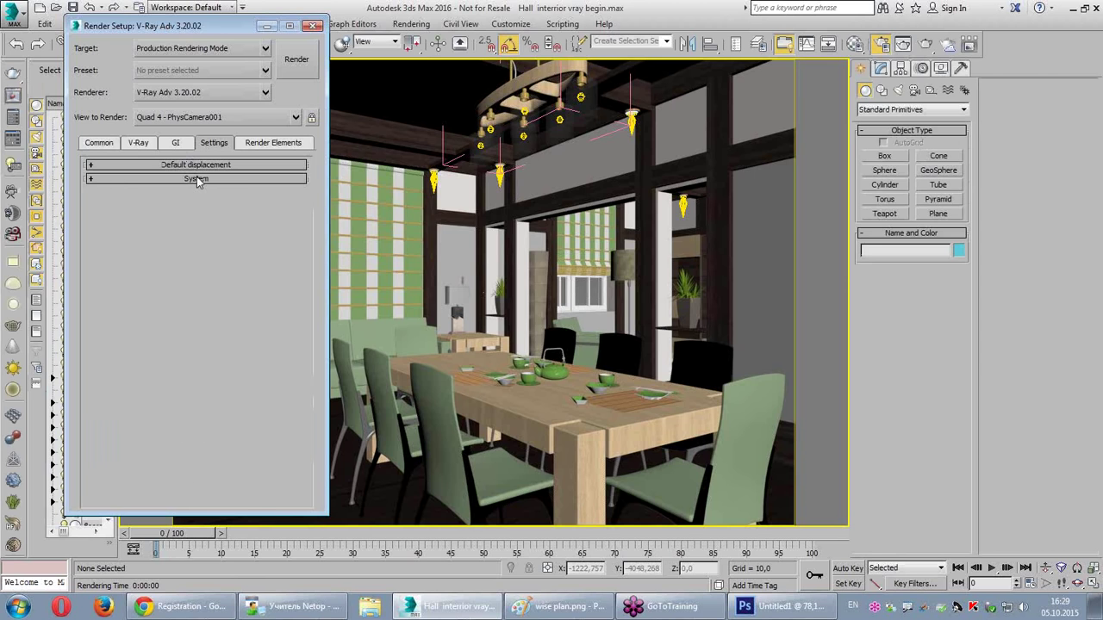
{"action": "left_click", "coordinate": [189, 178]}
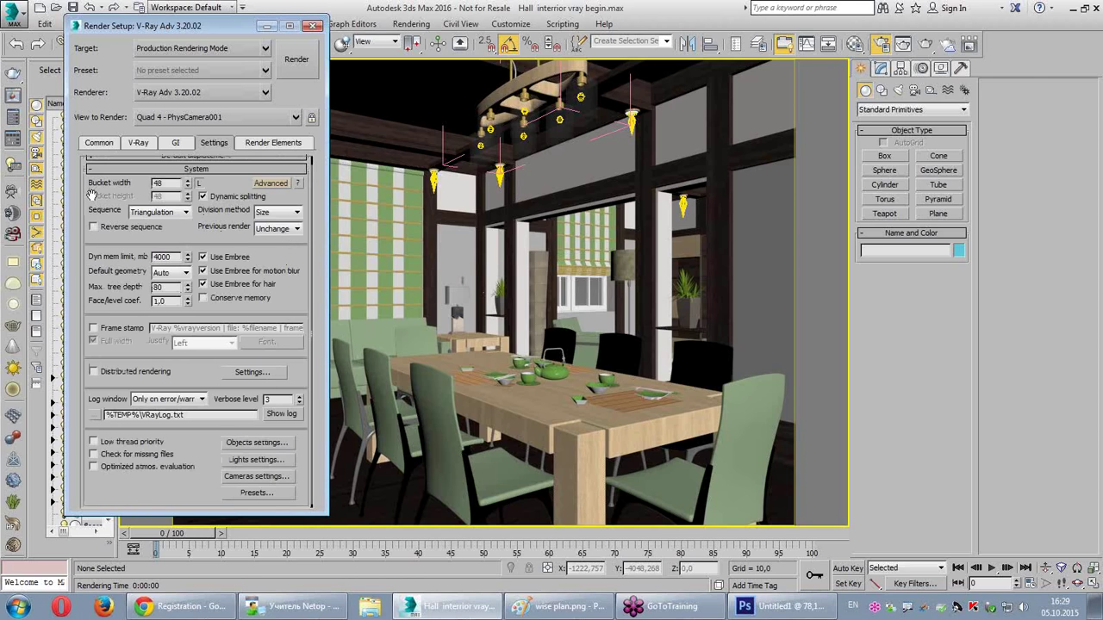
{"action": "scroll", "coordinate": [92, 195], "scroll_direction": "up", "scroll_amount": 1}
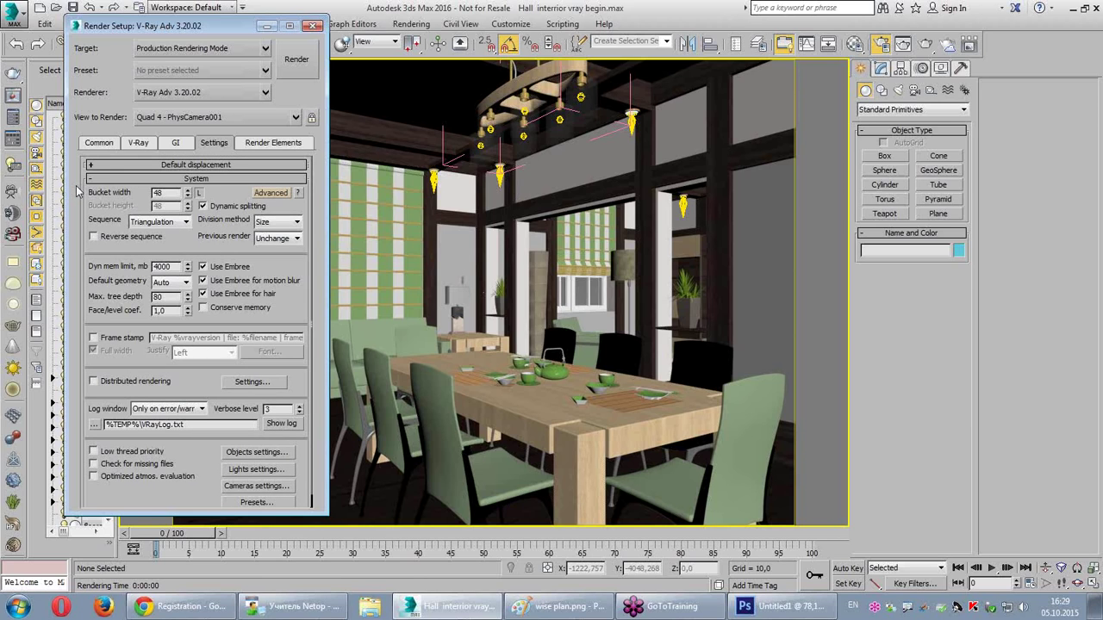
{"action": "left_click", "coordinate": [94, 383]}
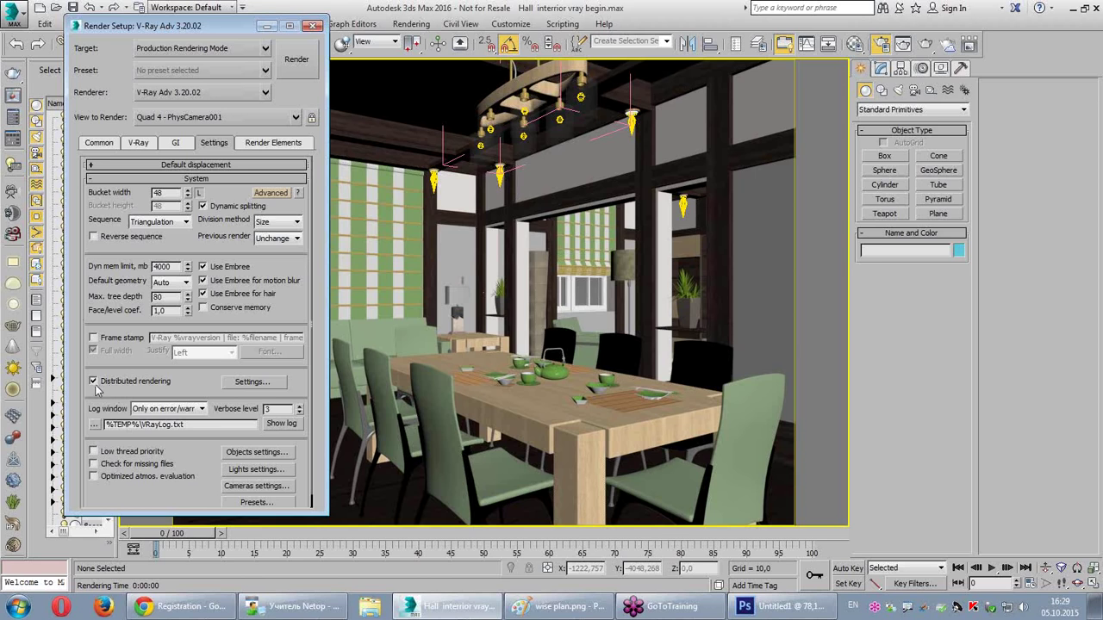
{"action": "left_click", "coordinate": [250, 382]}
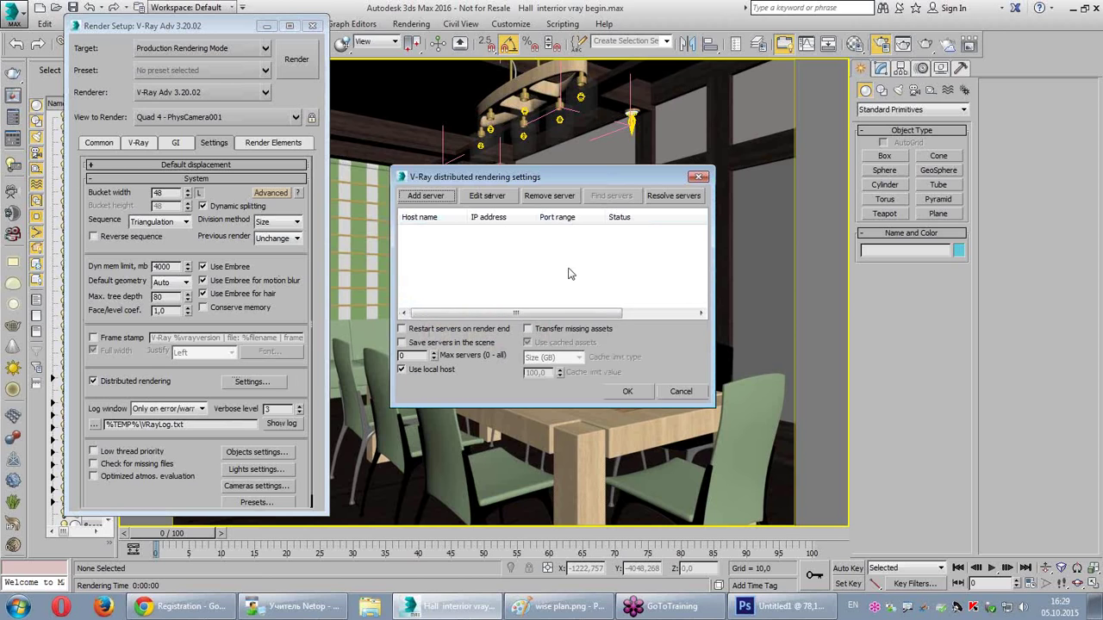
{"action": "left_click", "coordinate": [699, 177]}
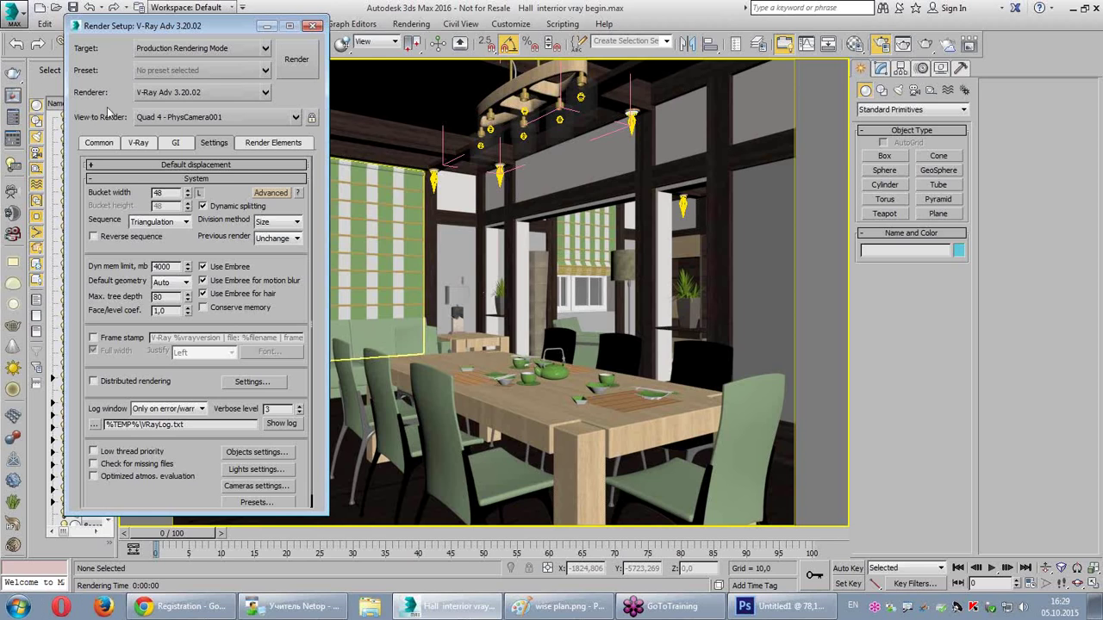
Step: Show the V-Ray tab: Progressive image sampler, Area filter 1.5, max subdivs 100, noise threshold 0.001
{"action": "left_click", "coordinate": [133, 143]}
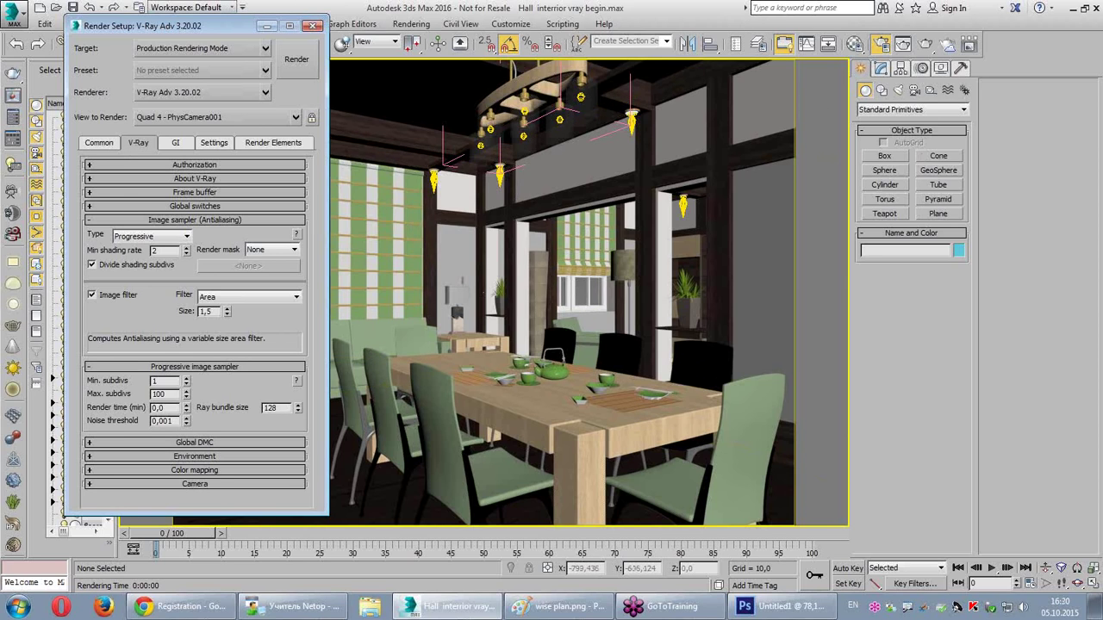
{"action": "key", "text": "alt+shift"}
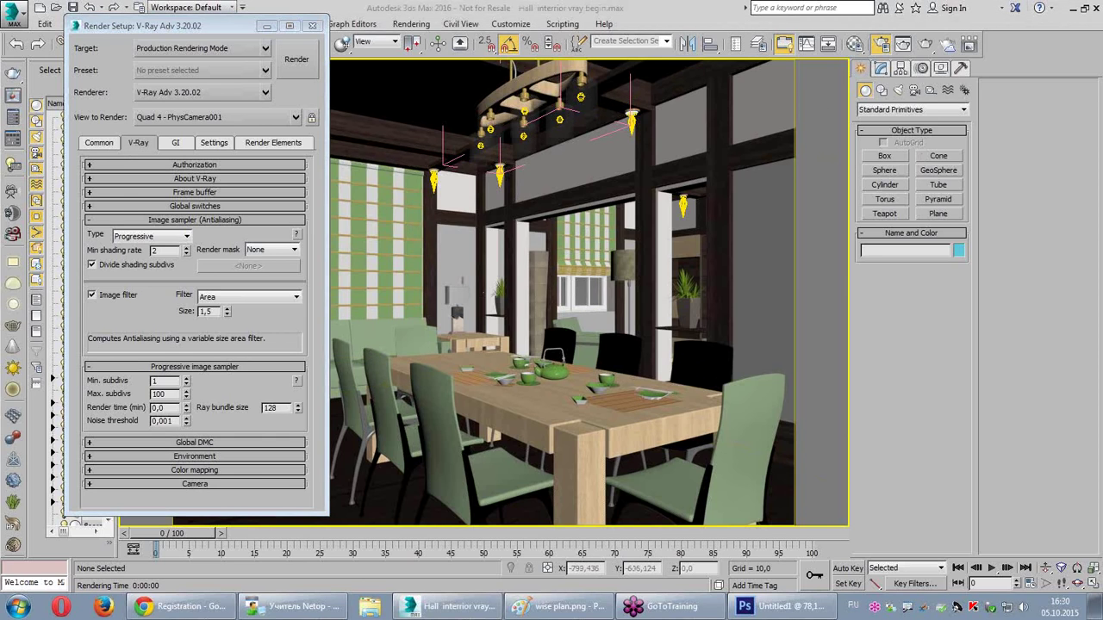